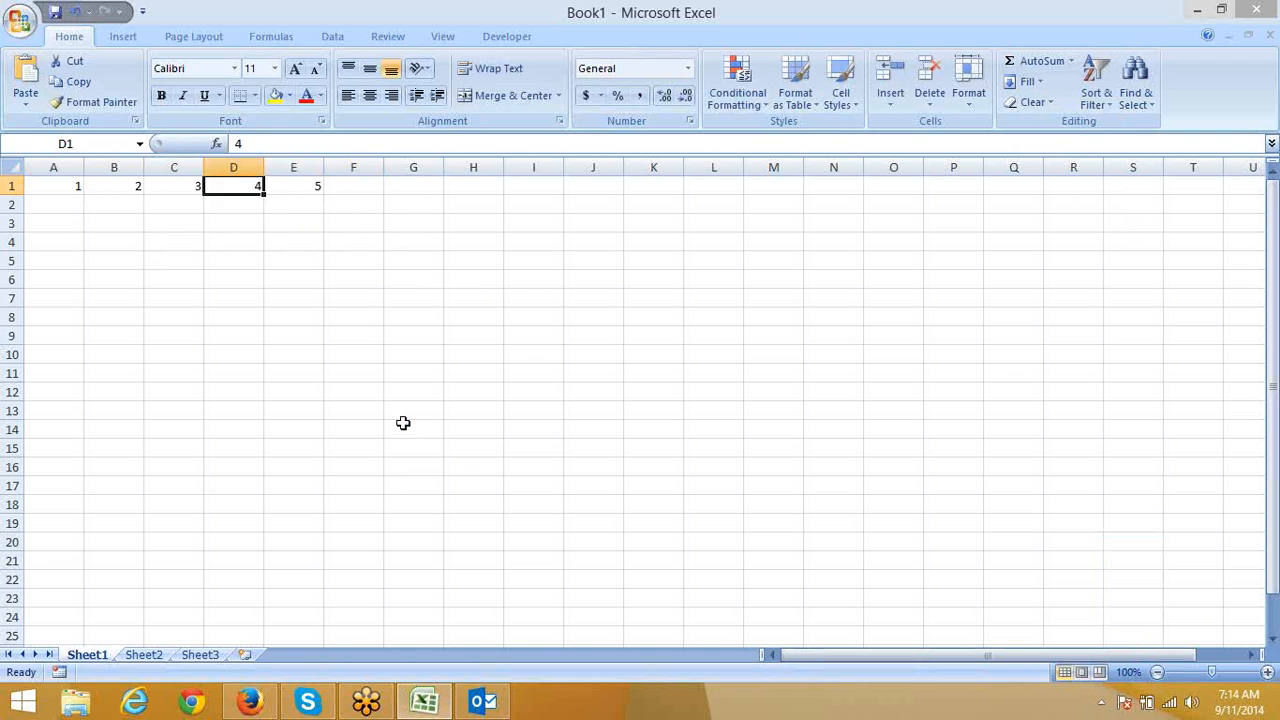
Enter the formula ={1,2,3,4,5} in cell A2
key(Down)
text(=)
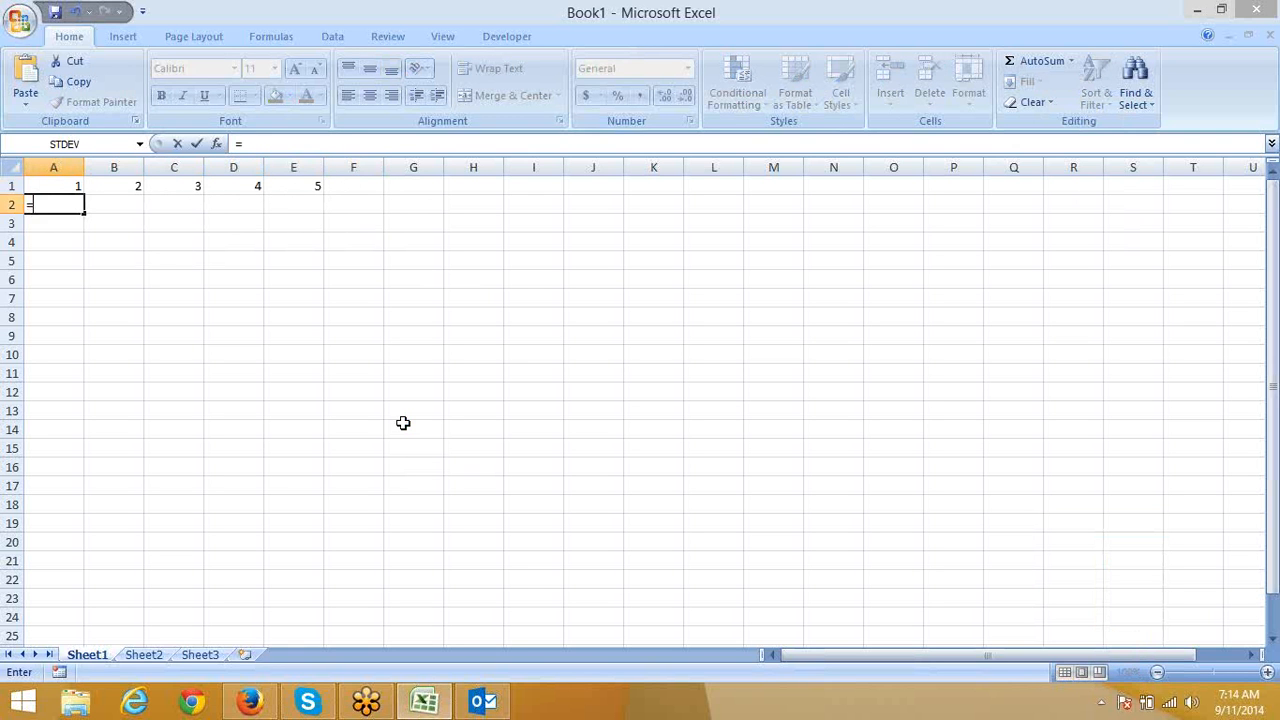
text({1,2,3,4,5})
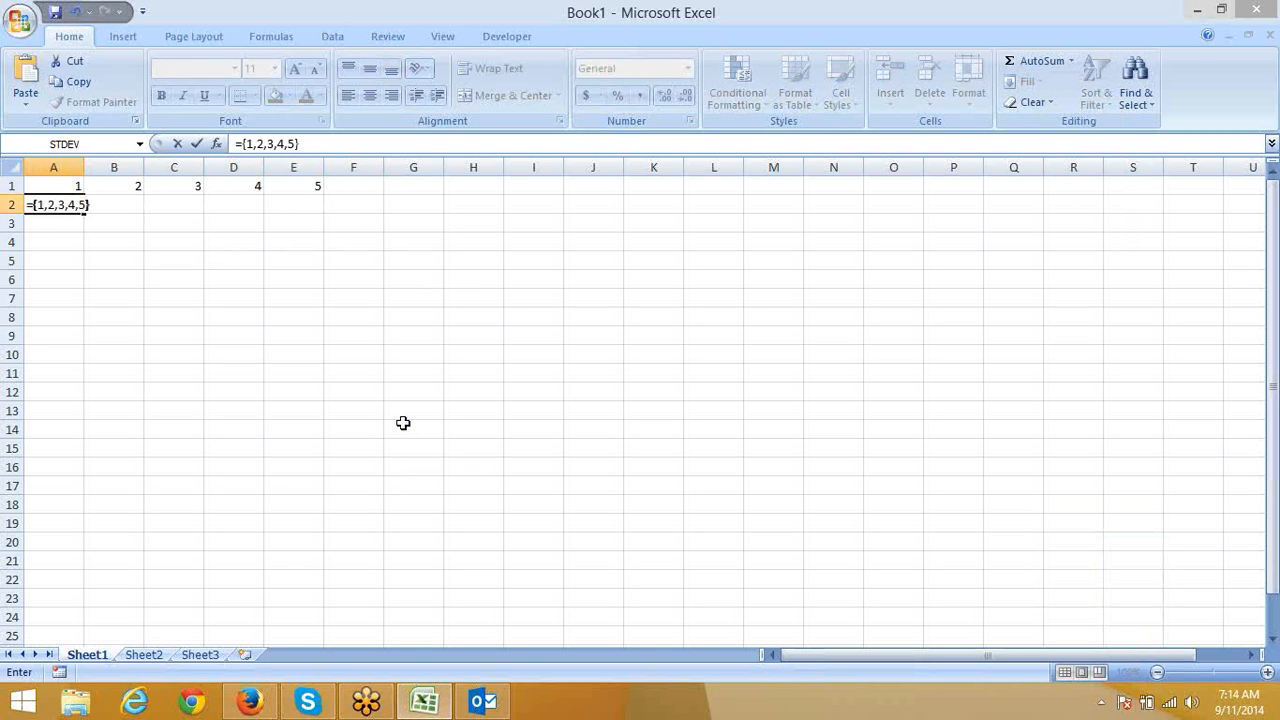
key(Return)
key(Up)
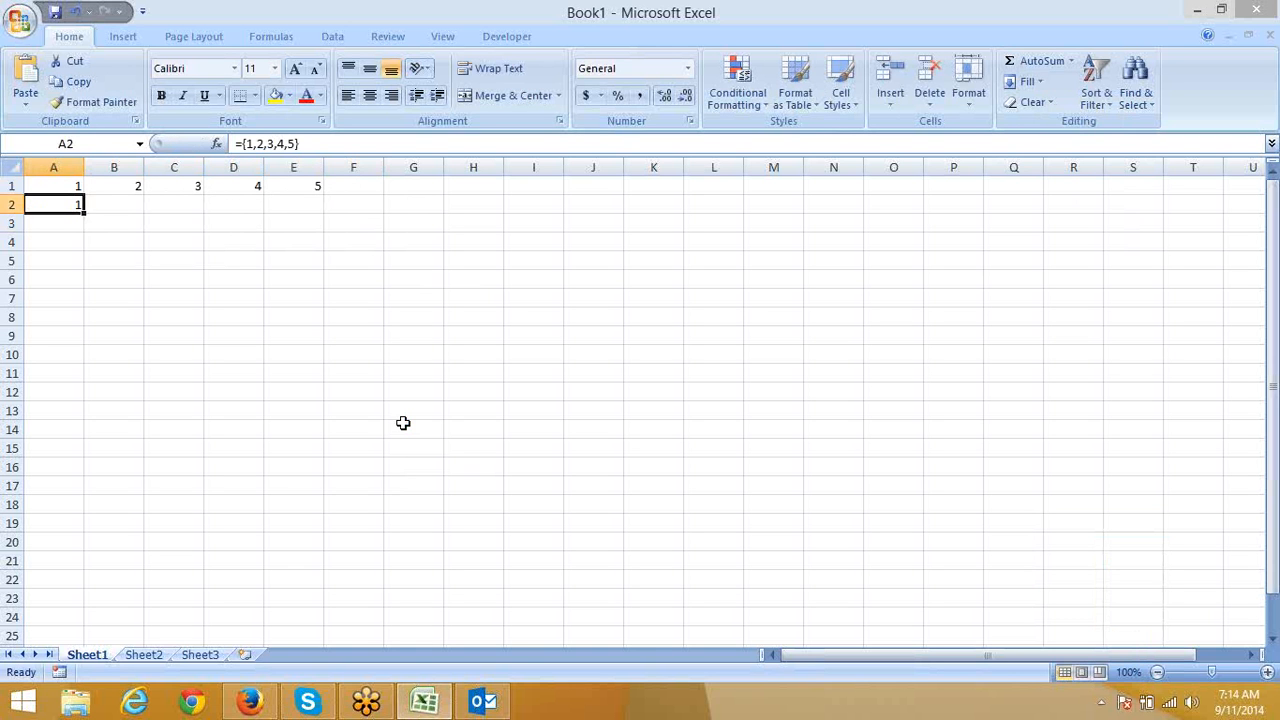
Re-enter the A2 formula as a multi-cell array formula across A2:E2
key(shift+Right)
key(shift+Right)
key(shift+Right)
key(shift+Right)
key(shift+Right)
key(shift+Left)
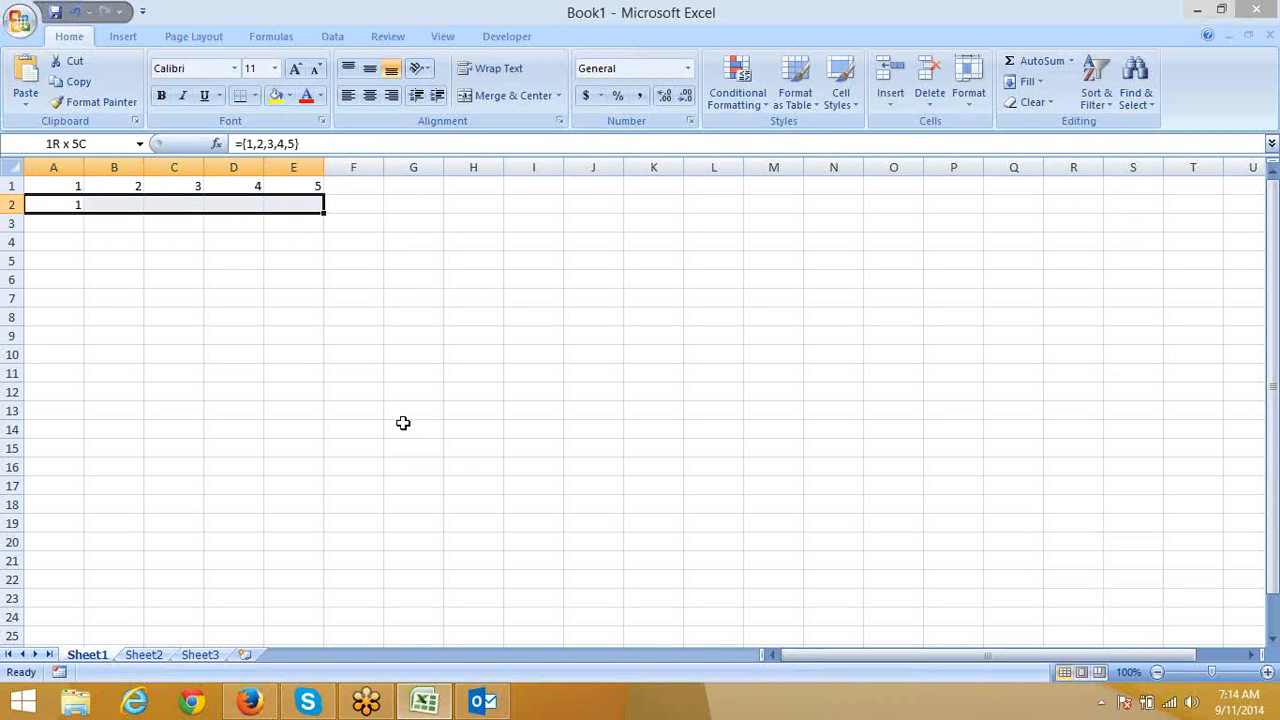
key(F2)
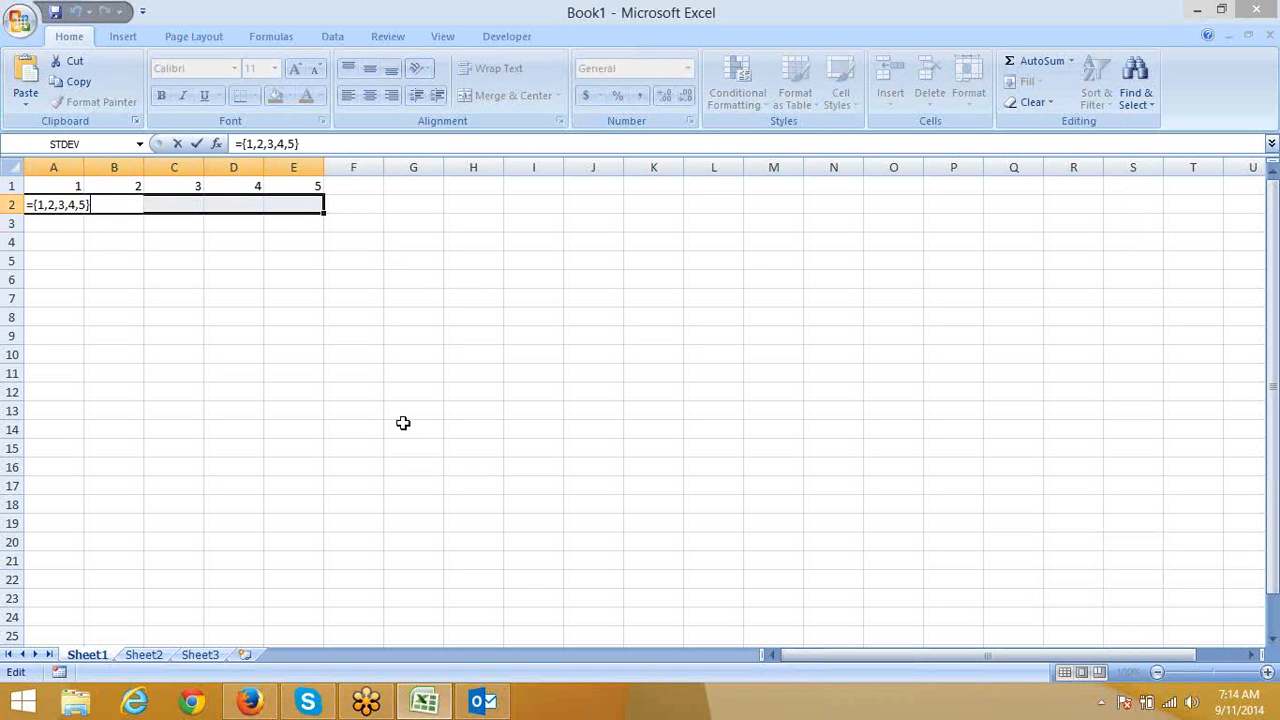
key(ctrl+shift+Return)
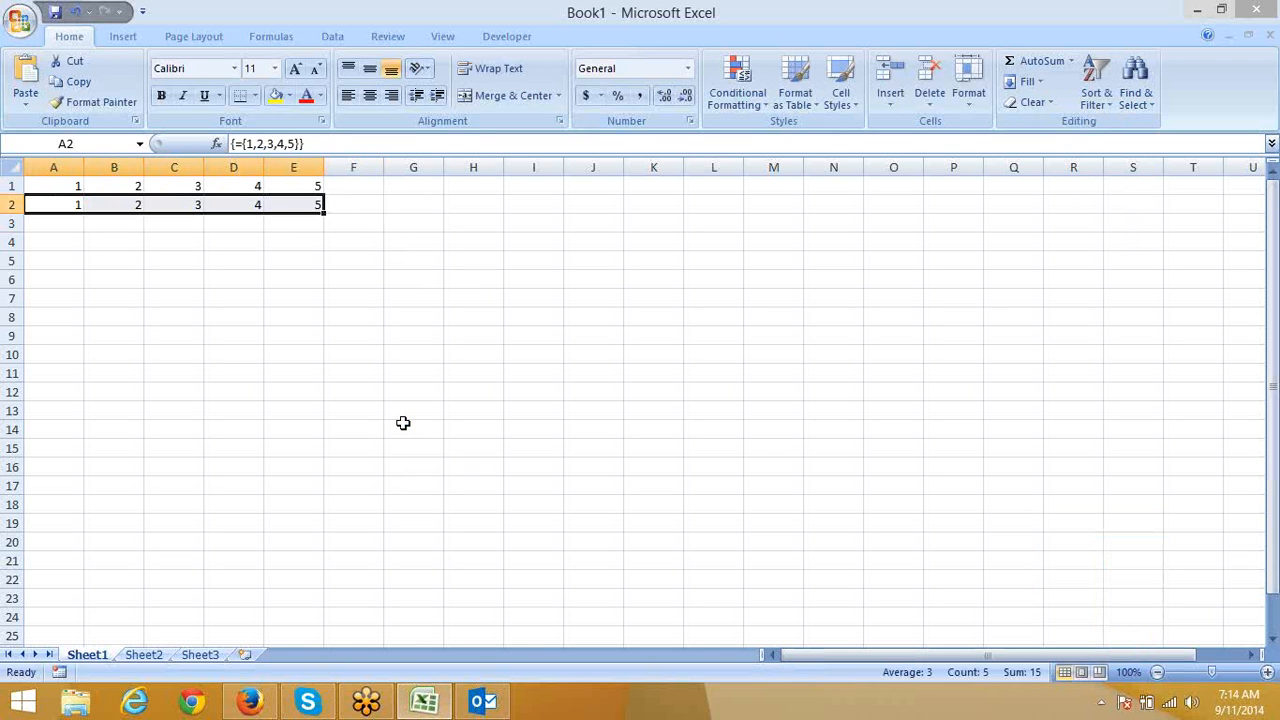
Enter the vertical array constant formula ={1;2;3;4;5} in cell A5
key(Down)
key(Down)
key(Down)
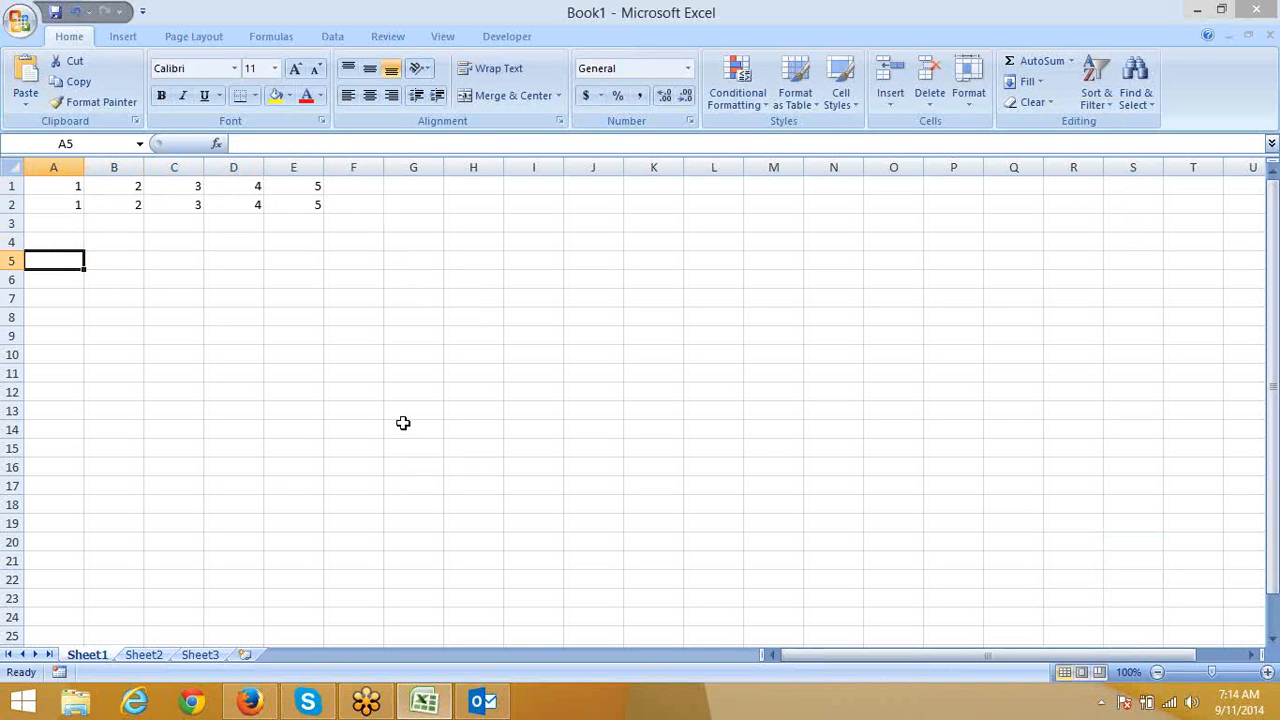
text(=)
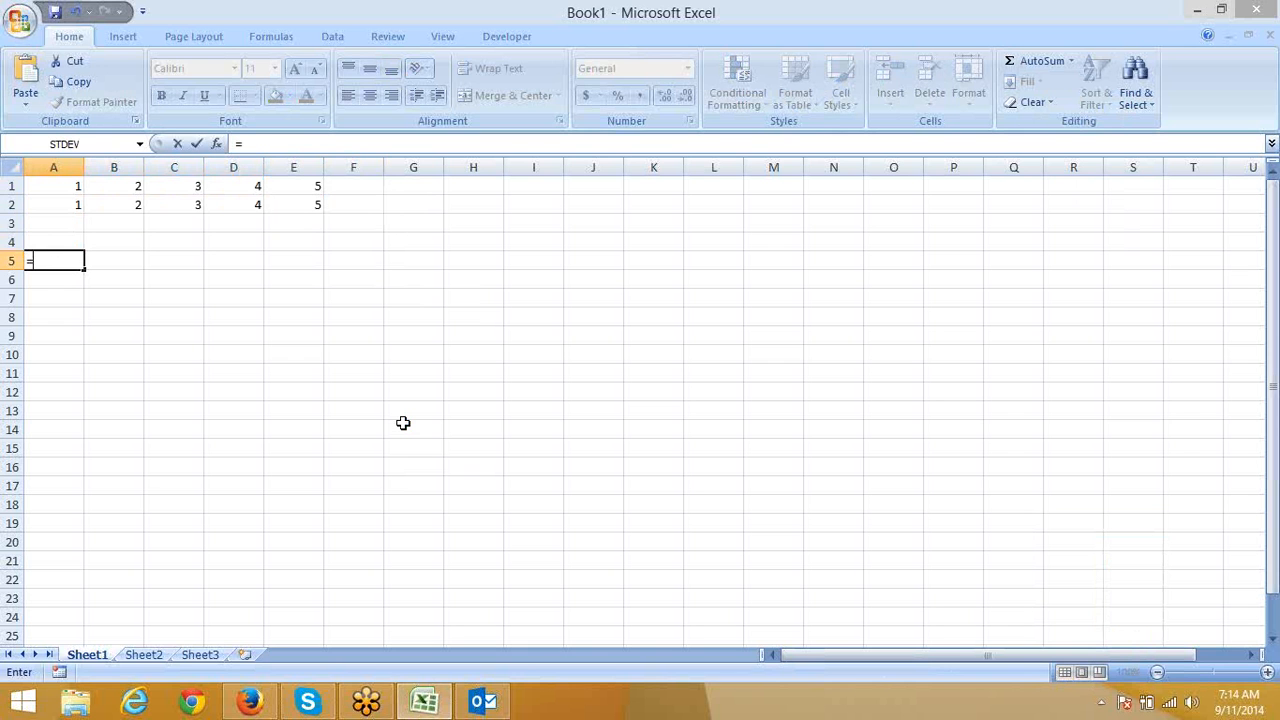
text({1;2;3;4;5)
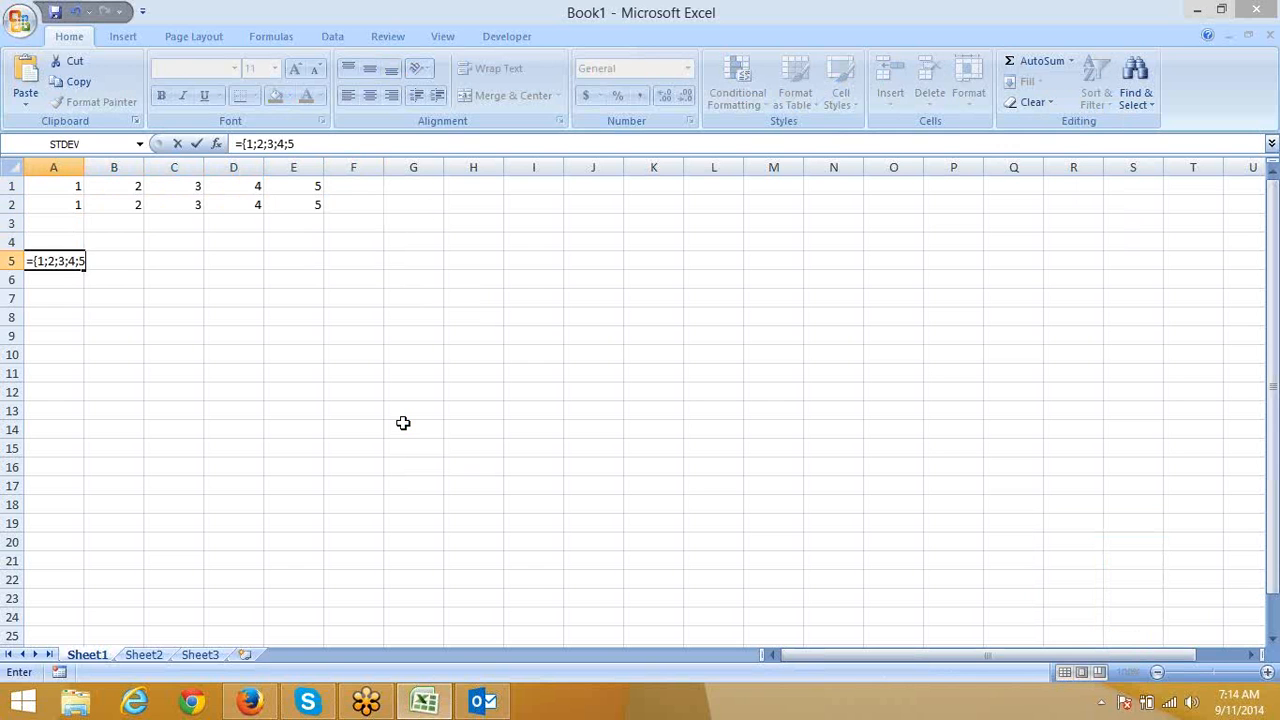
text(})
key(Return)
Re-enter the A5 formula as a multi-cell array formula across A5:A9
key(Up)
key(shift+Down)
key(shift+Down)
key(shift+Down)
key(shift+Down)
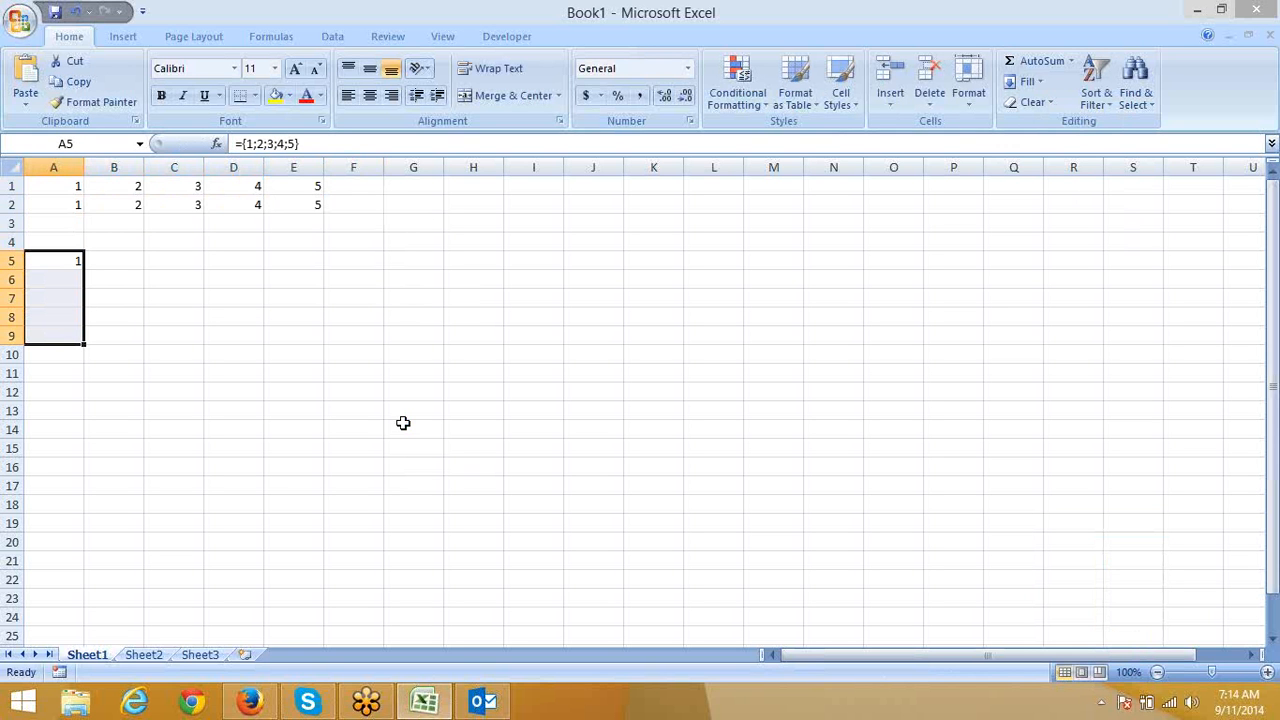
key(F2)
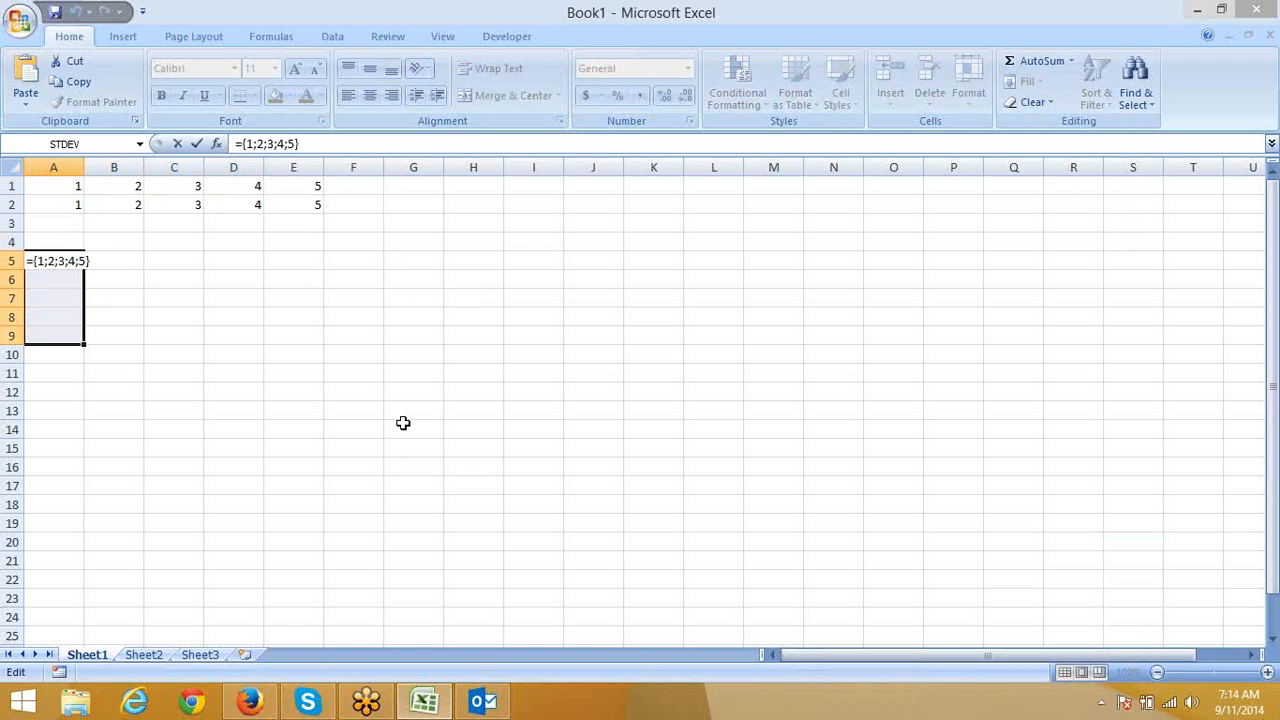
key(ctrl+shift+Return)
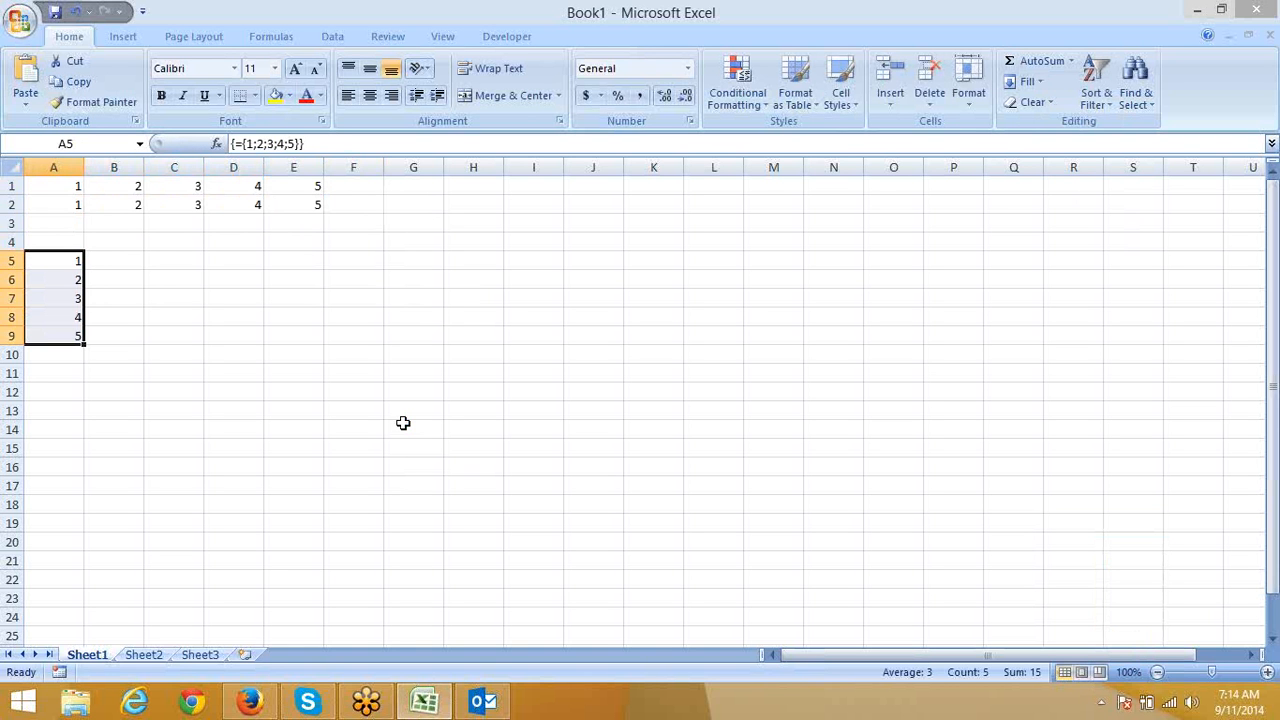
Switch to Firefox and save the open Microsoft Excel 2010 Formulas.pdf as a file
key(Up)
key(Up)
key(Up)
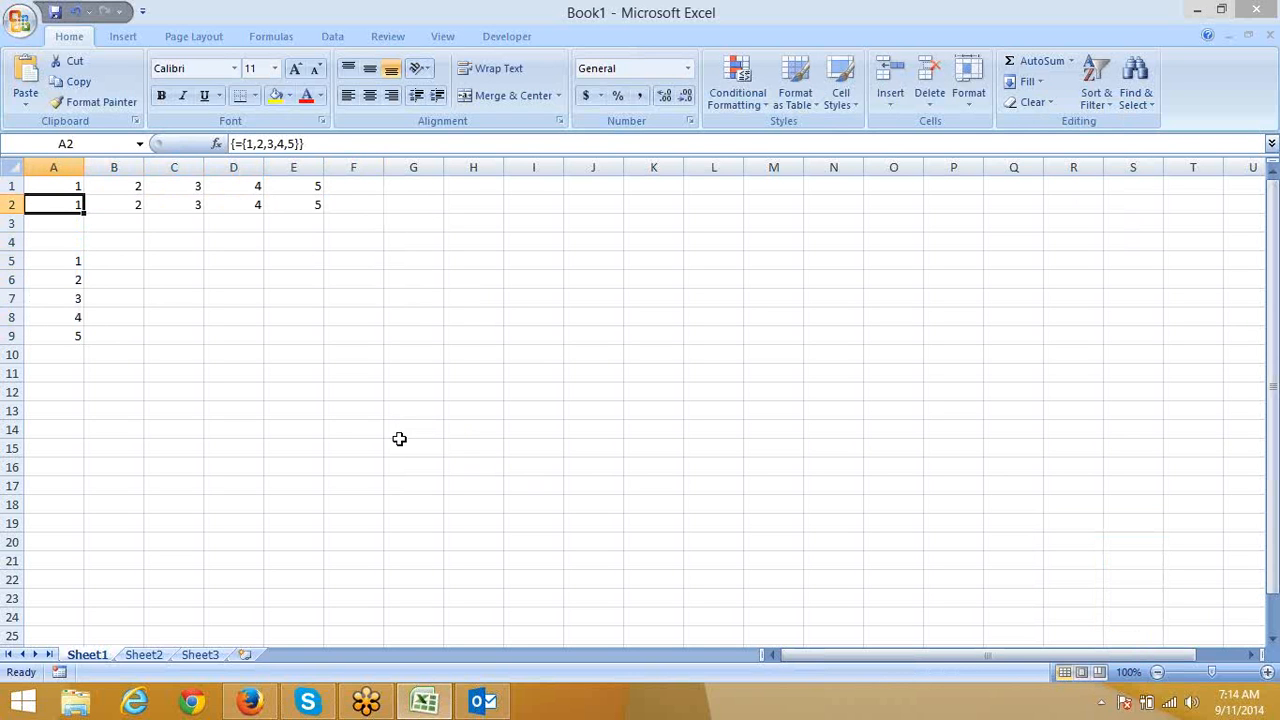
mouse_move(258, 706)
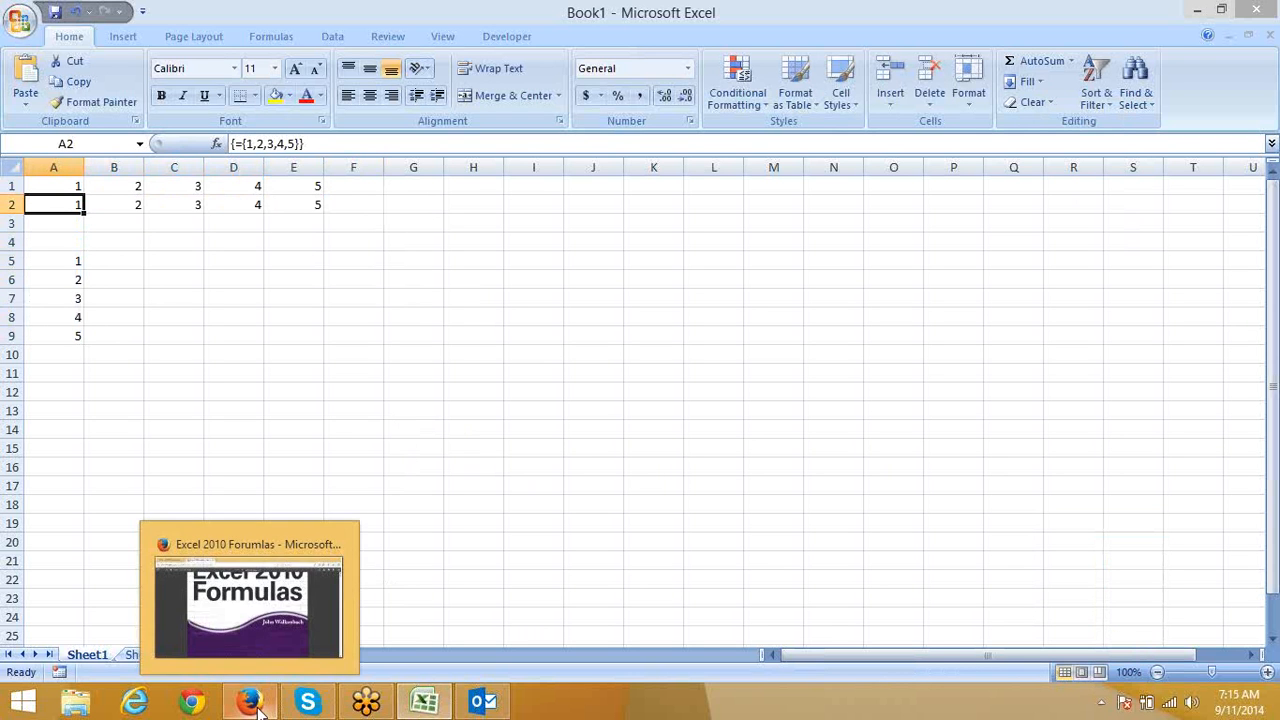
click(250, 633)
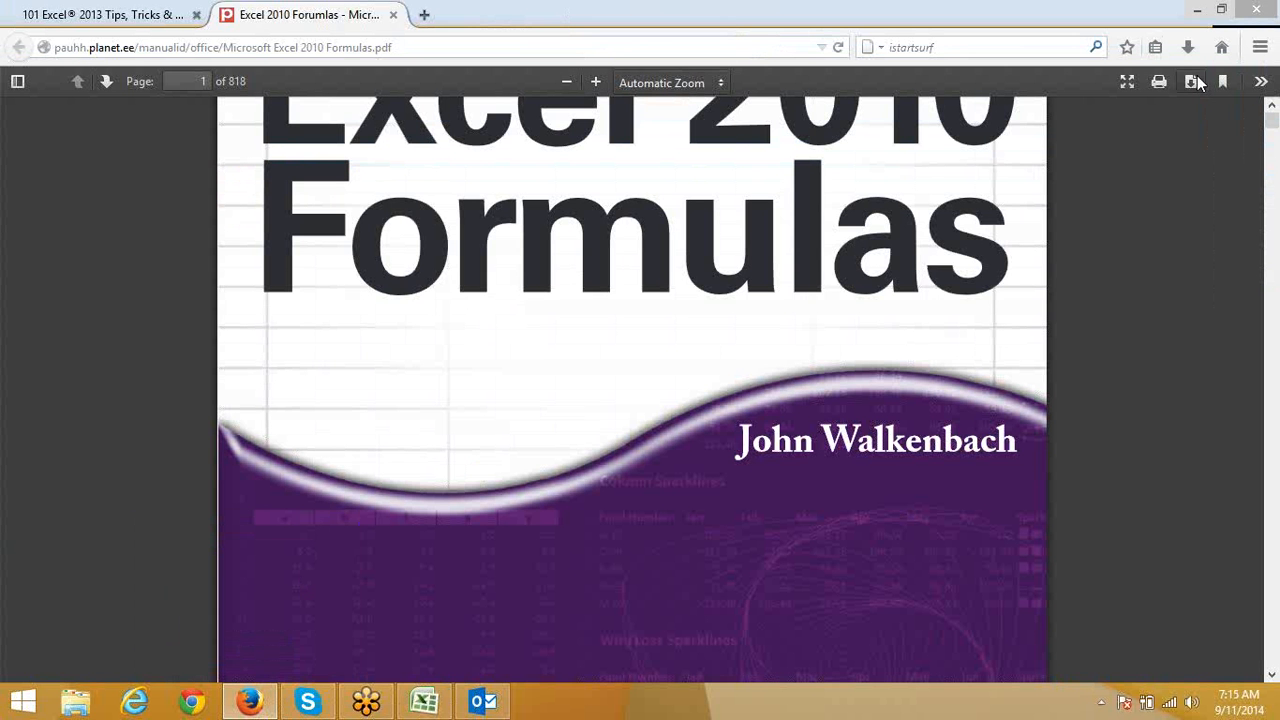
click(1195, 82)
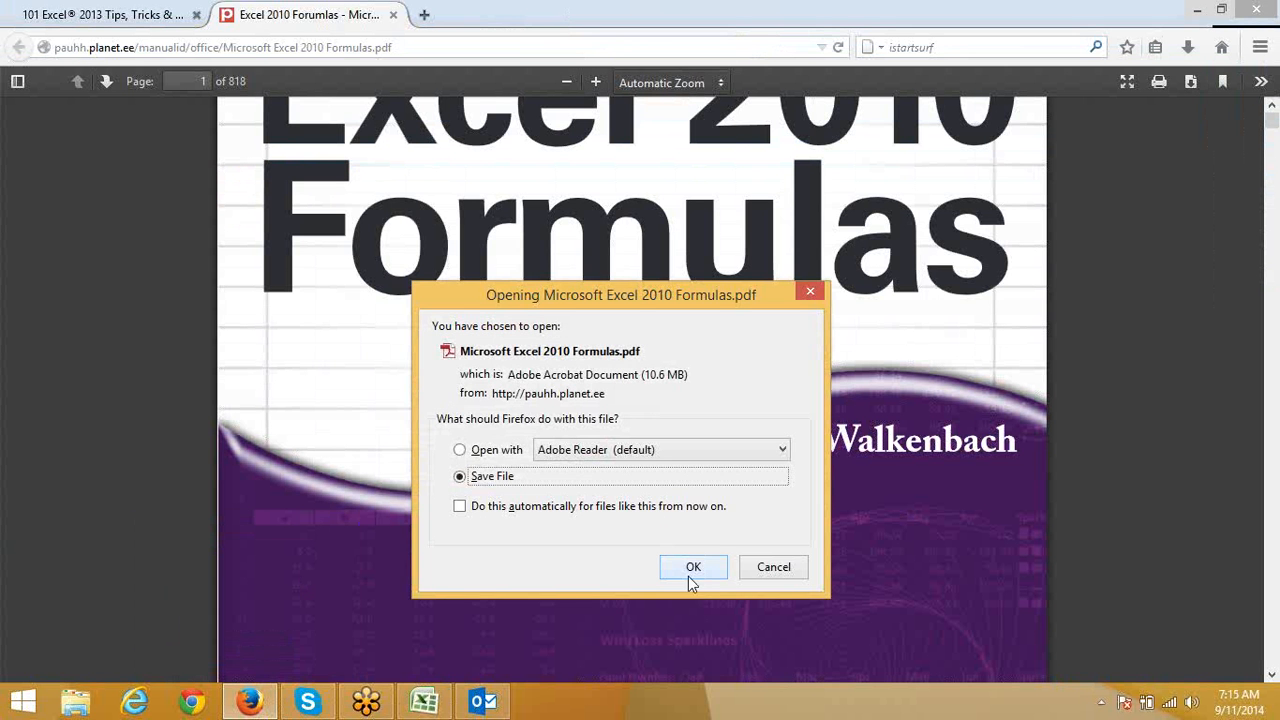
click(690, 569)
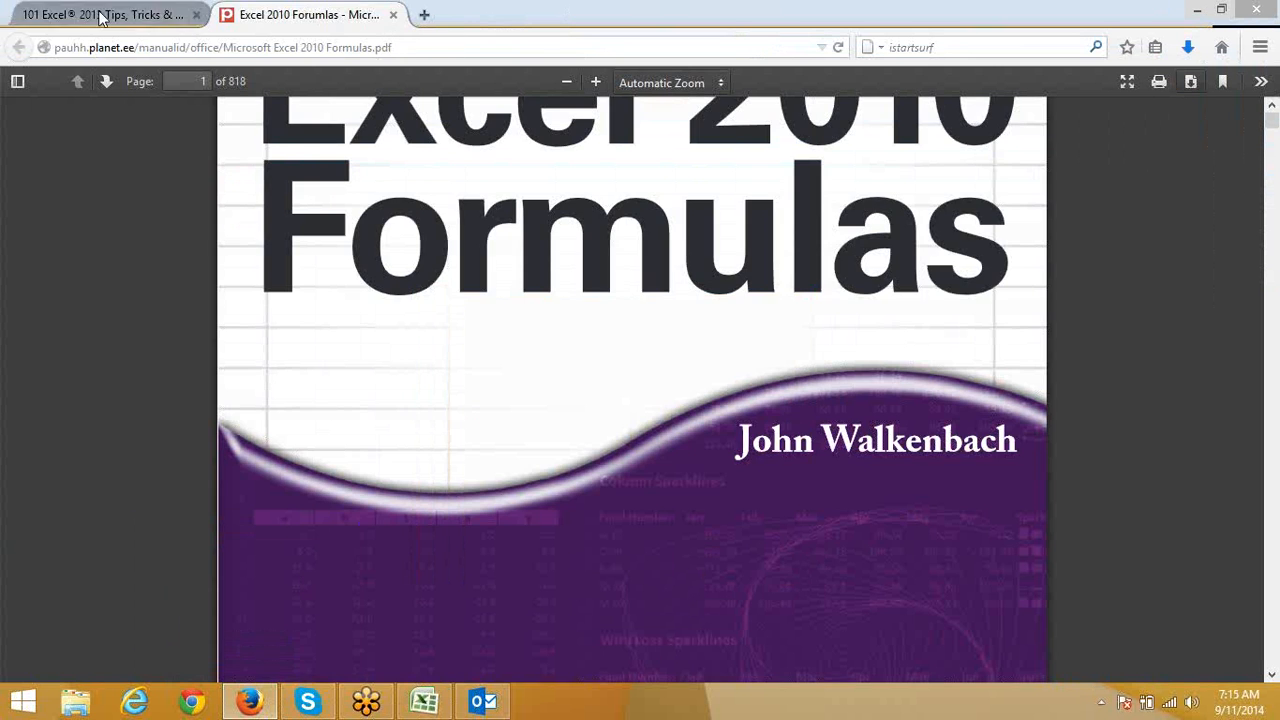
Glance at the 101 Excel 2013 Tips PDF, close the Excel 2010 Formulas tab and return to Excel
click(170, 20)
click(284, 15)
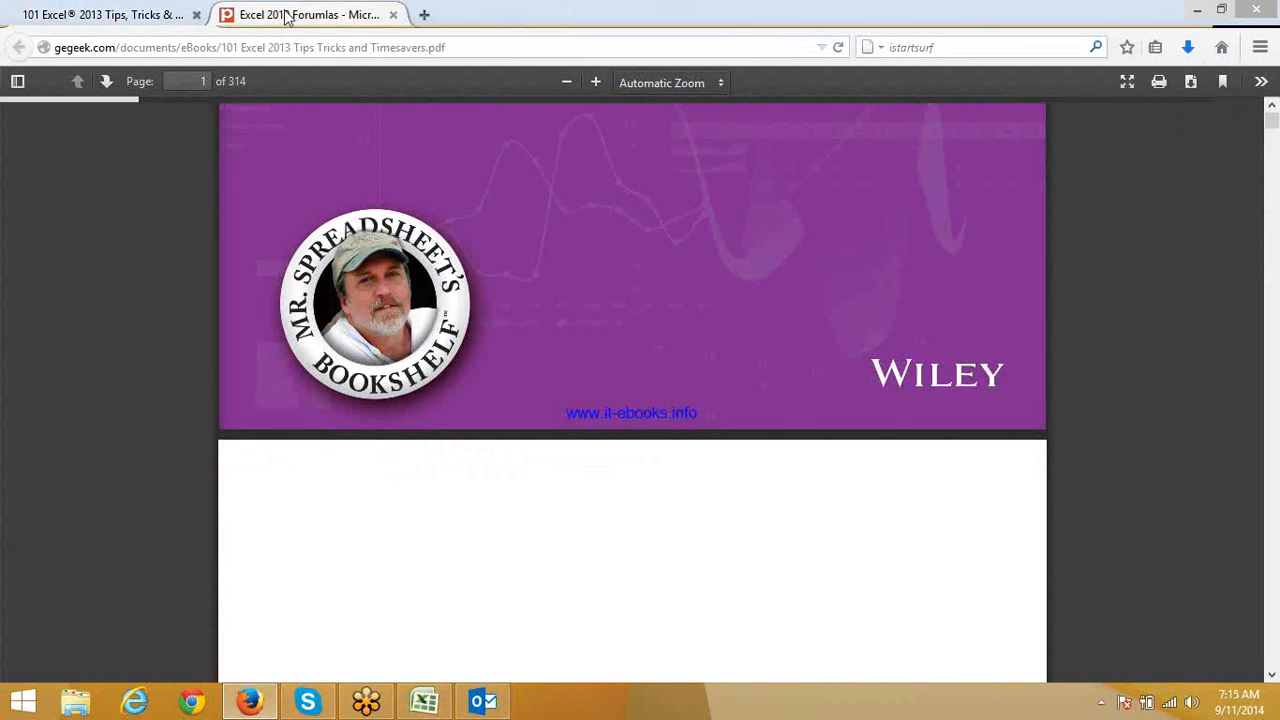
click(394, 15)
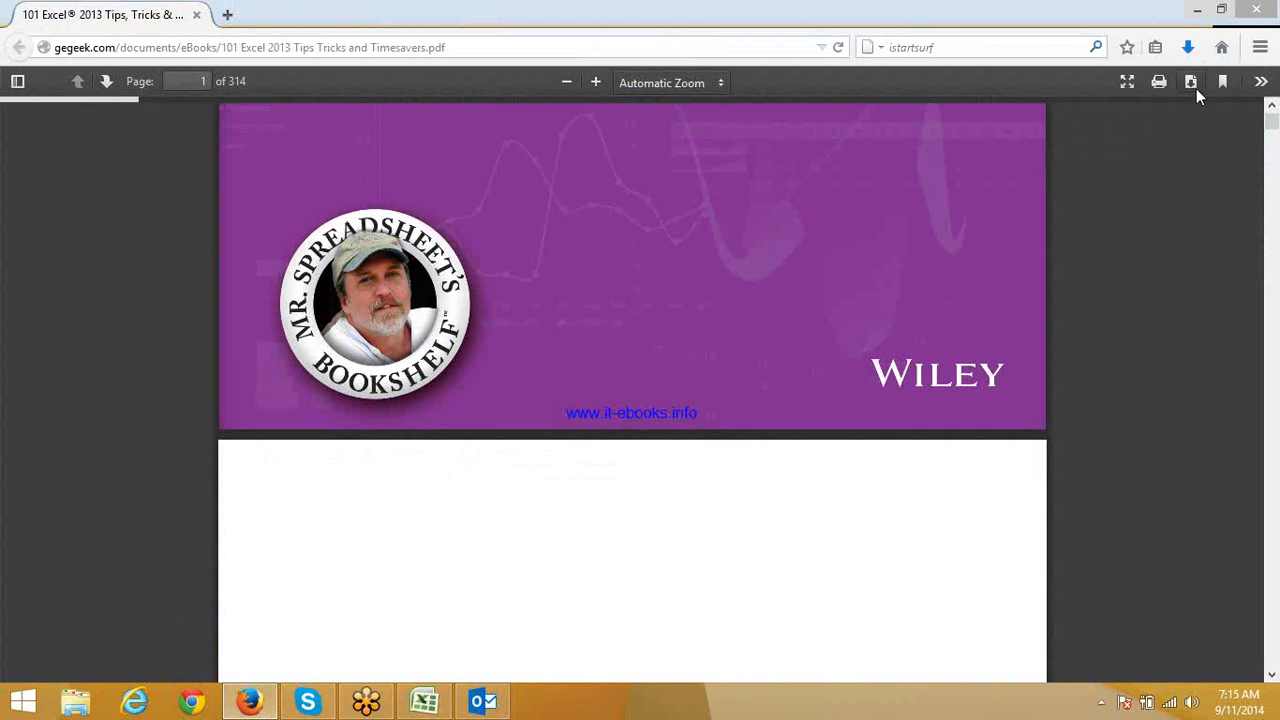
click(258, 703)
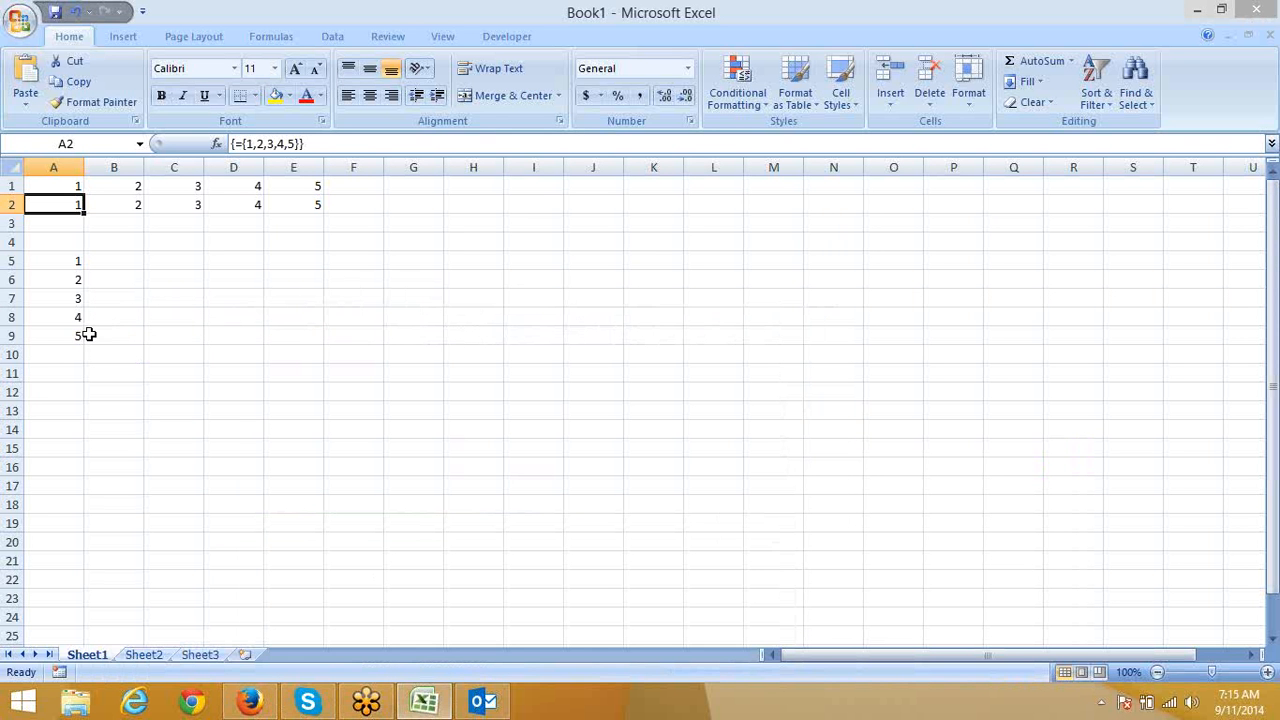
Undo the array entry in A5:A9 and array-enter ={1;2;3;4;5} across A5:A10 instead
key(ctrl+z)
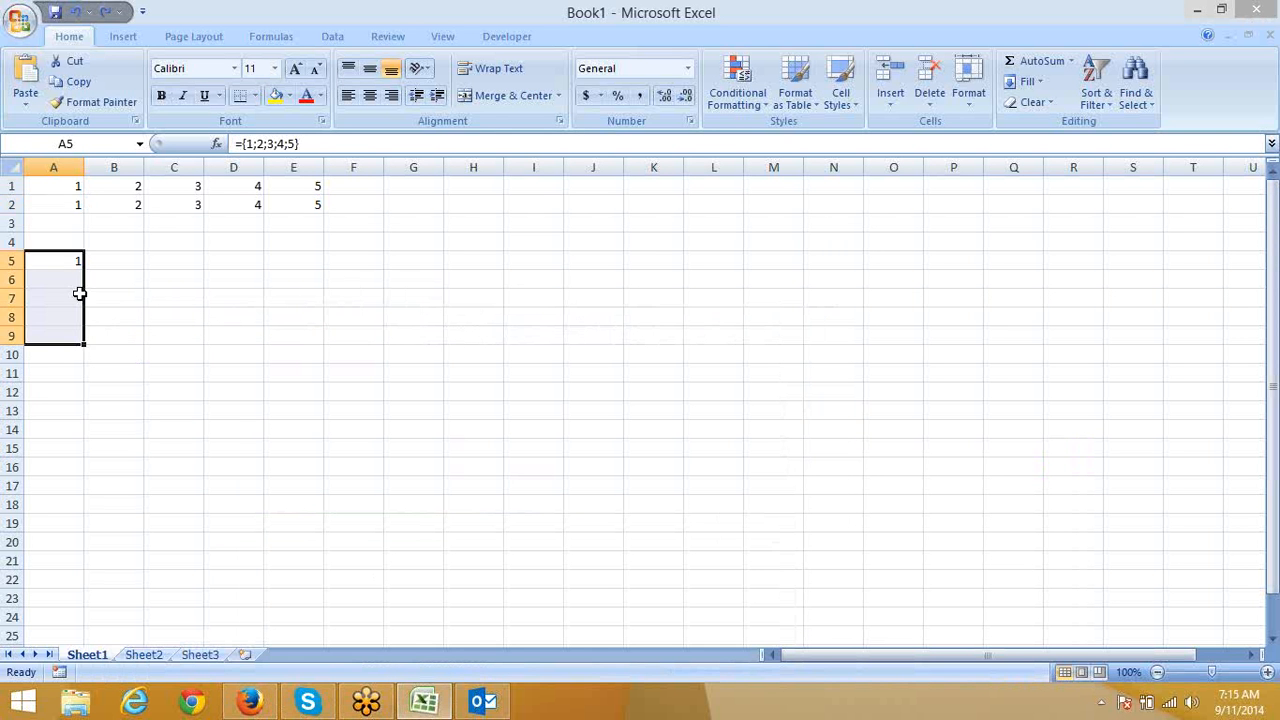
key(shift+Down)
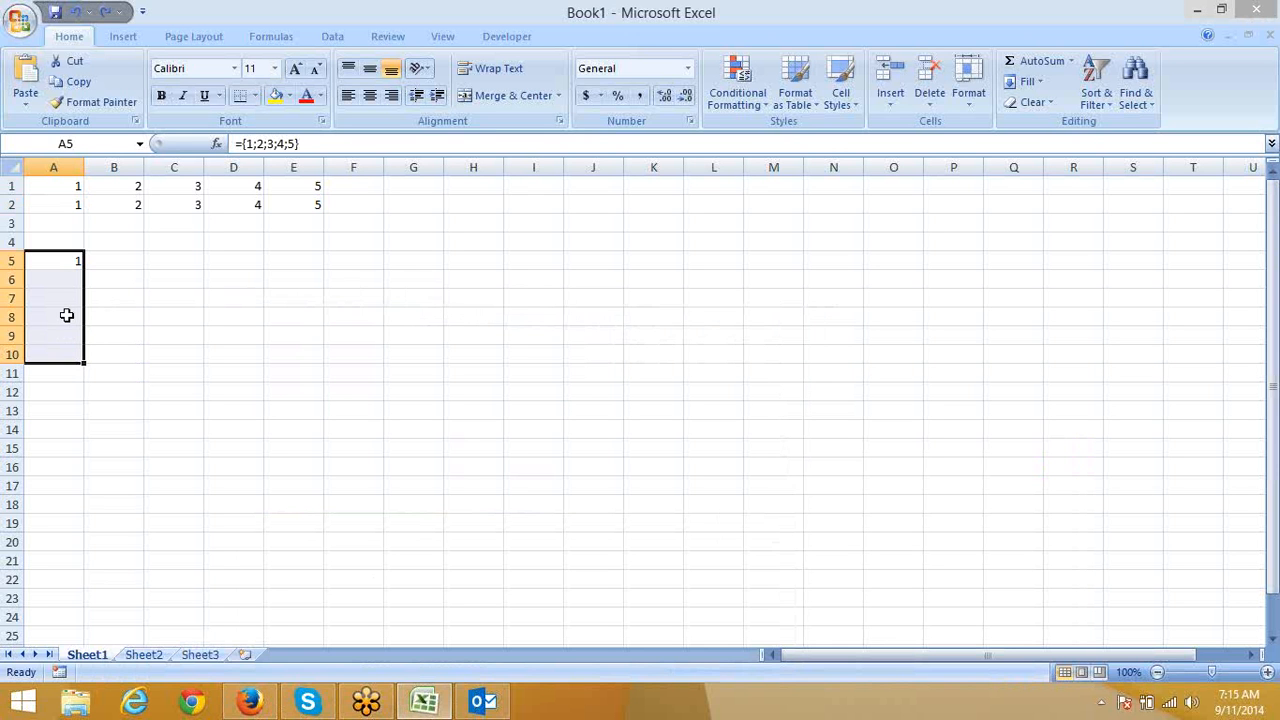
key(F2)
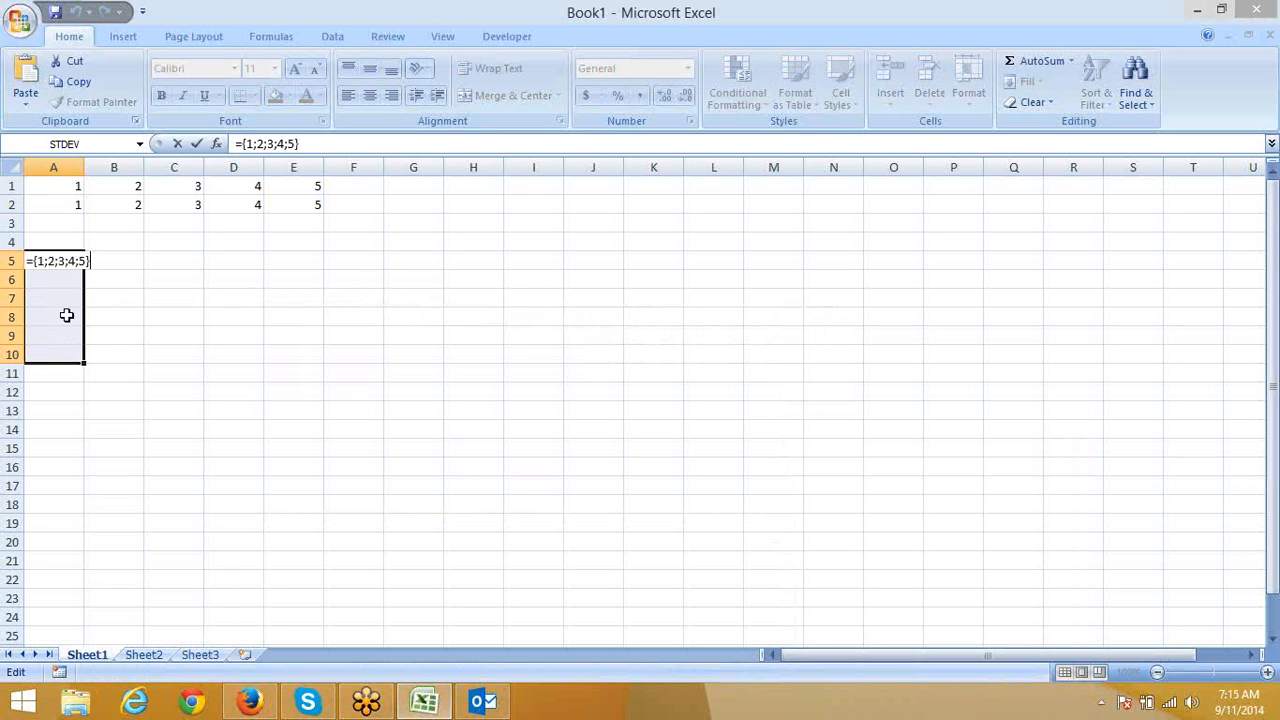
key(ctrl+shift+Return)
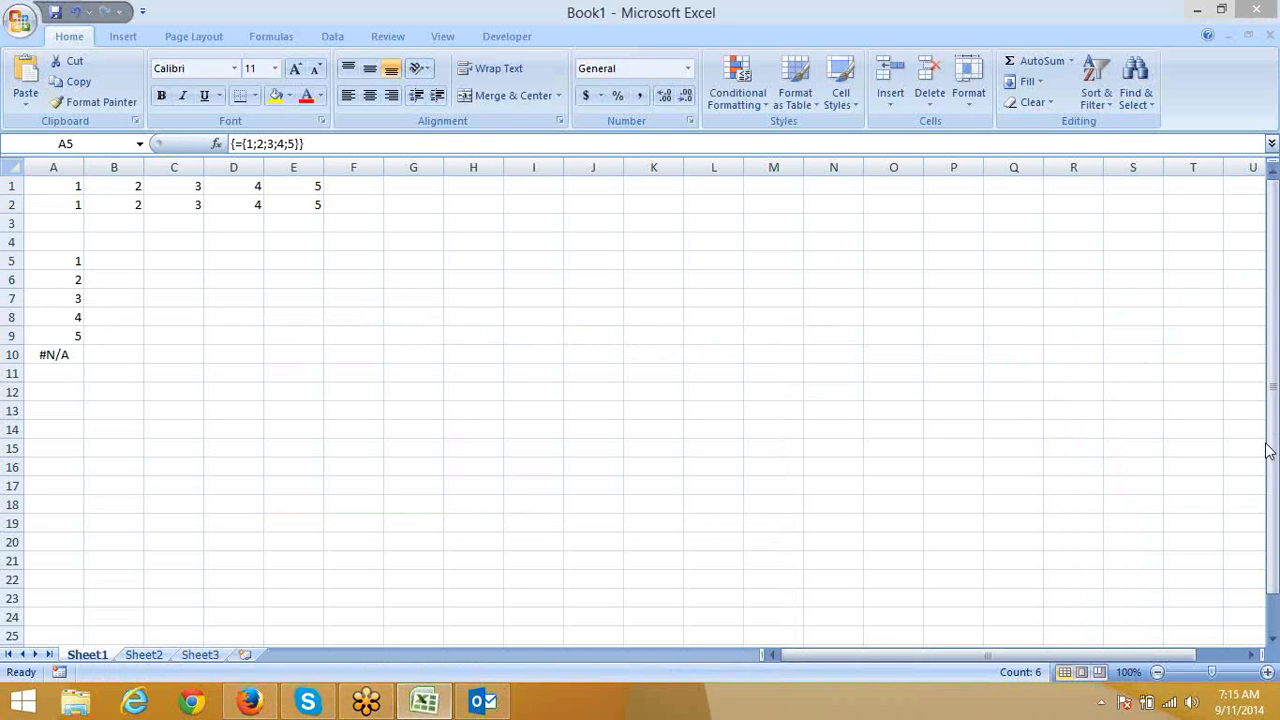
Undo the array entry across A5:A10
key(ctrl+slash)
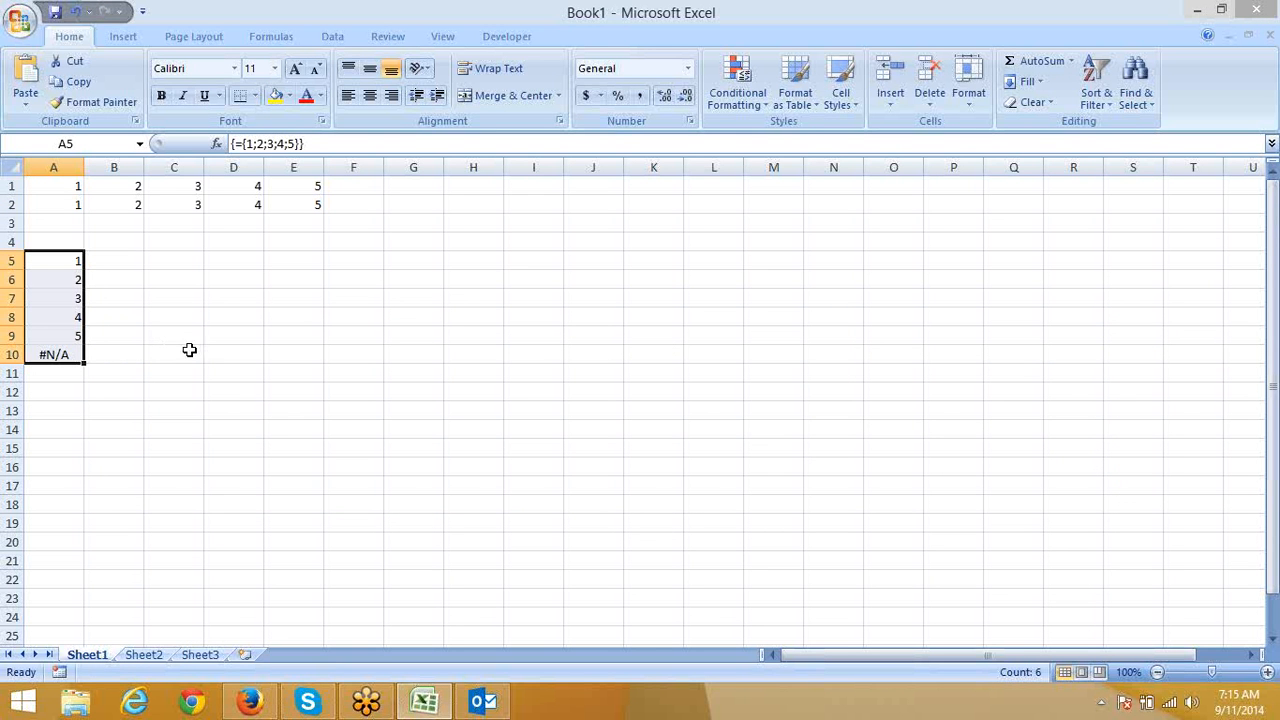
key(F2)
key(Return)
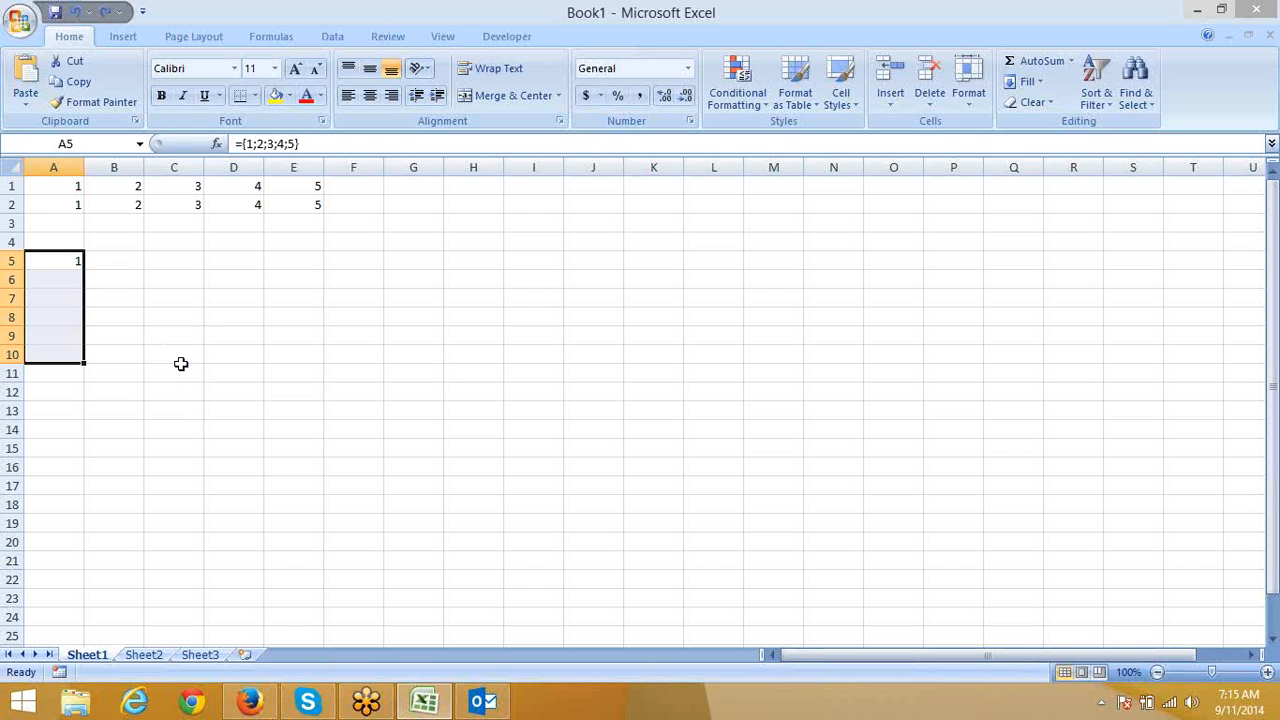
Enter the two-dimensional array constant formula ={1,2,3,4,5;6,7,8,9,10;11,12,13,14,15} in cell B8
drag(125, 323, 429, 445)
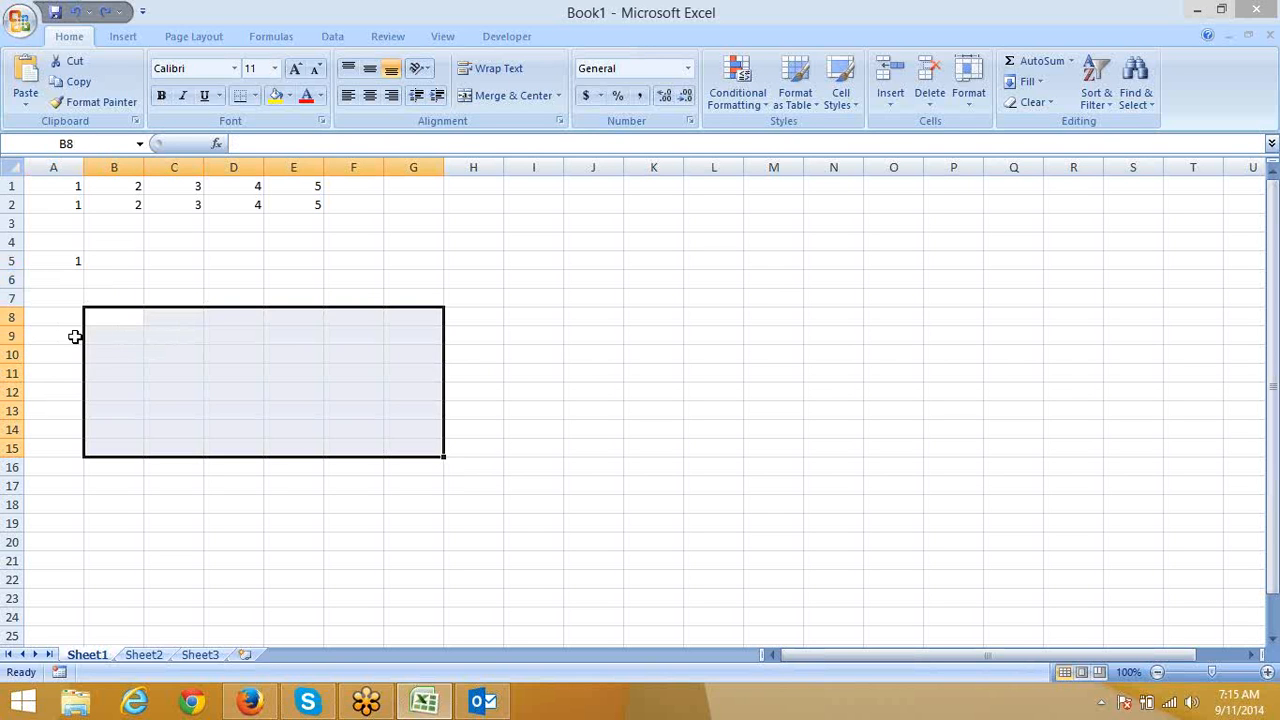
click(102, 321)
text(=)
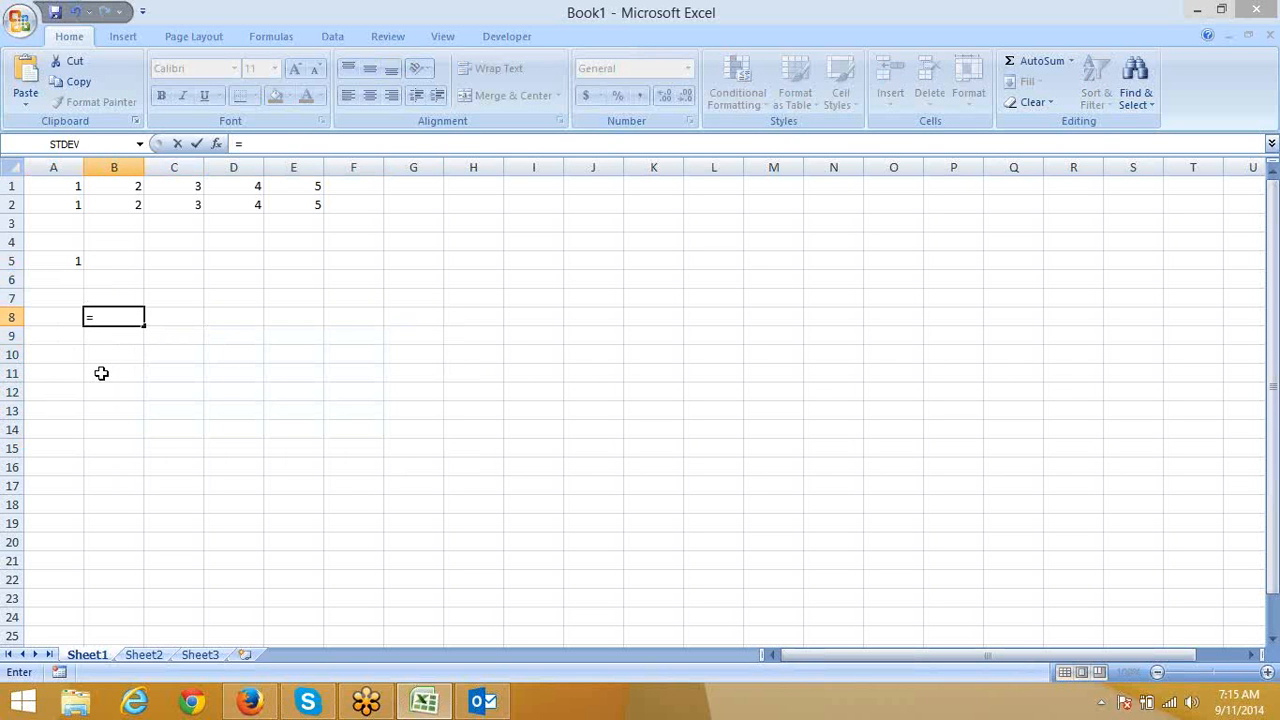
text({)
text(1;2;3;4;5)
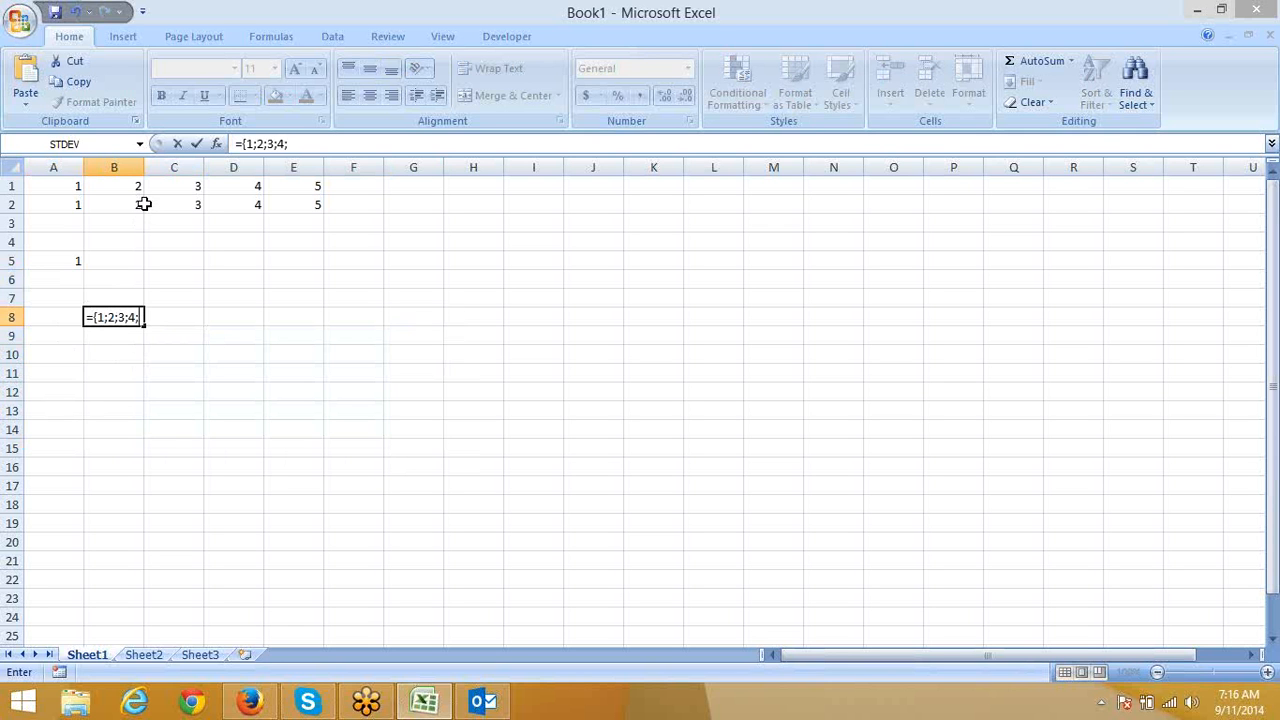
key(BackSpace)
key(BackSpace)
key(BackSpace)
key(BackSpace)
key(BackSpace)
key(BackSpace)
key(BackSpace)
key(BackSpace)
text(,2,3,4,5;6,7,8,9)
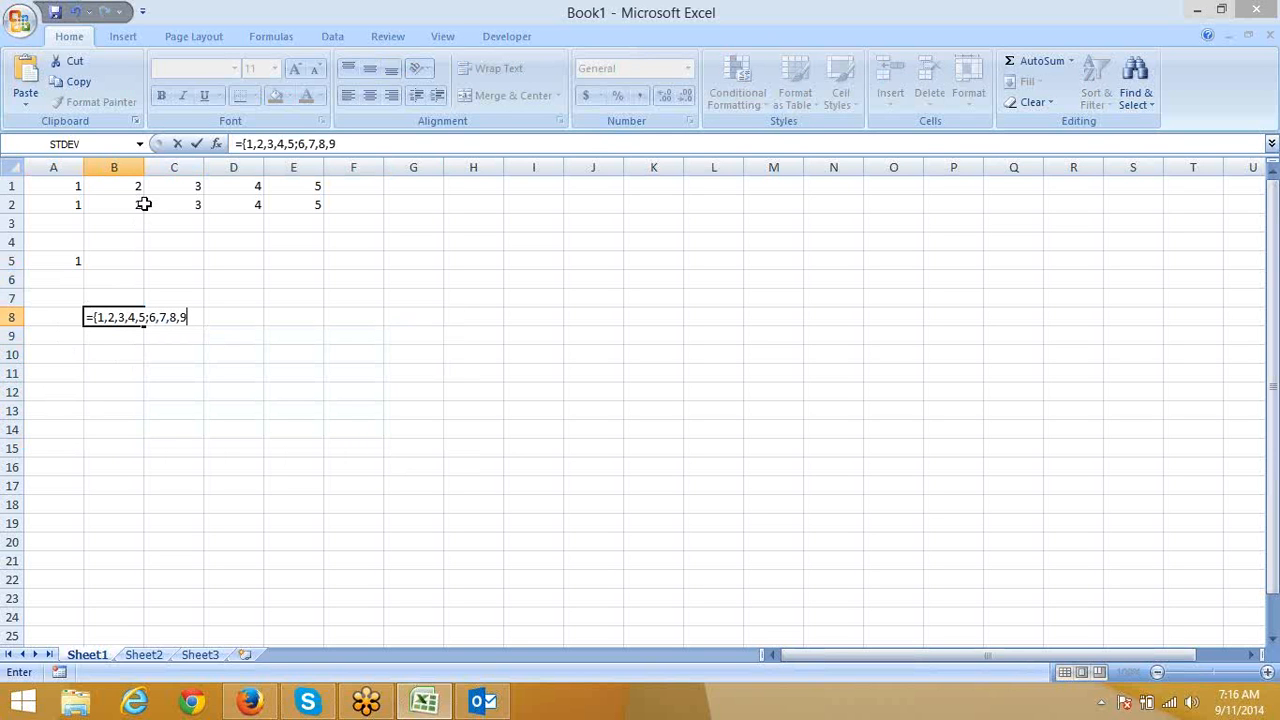
text(,10;11,12,13,1)
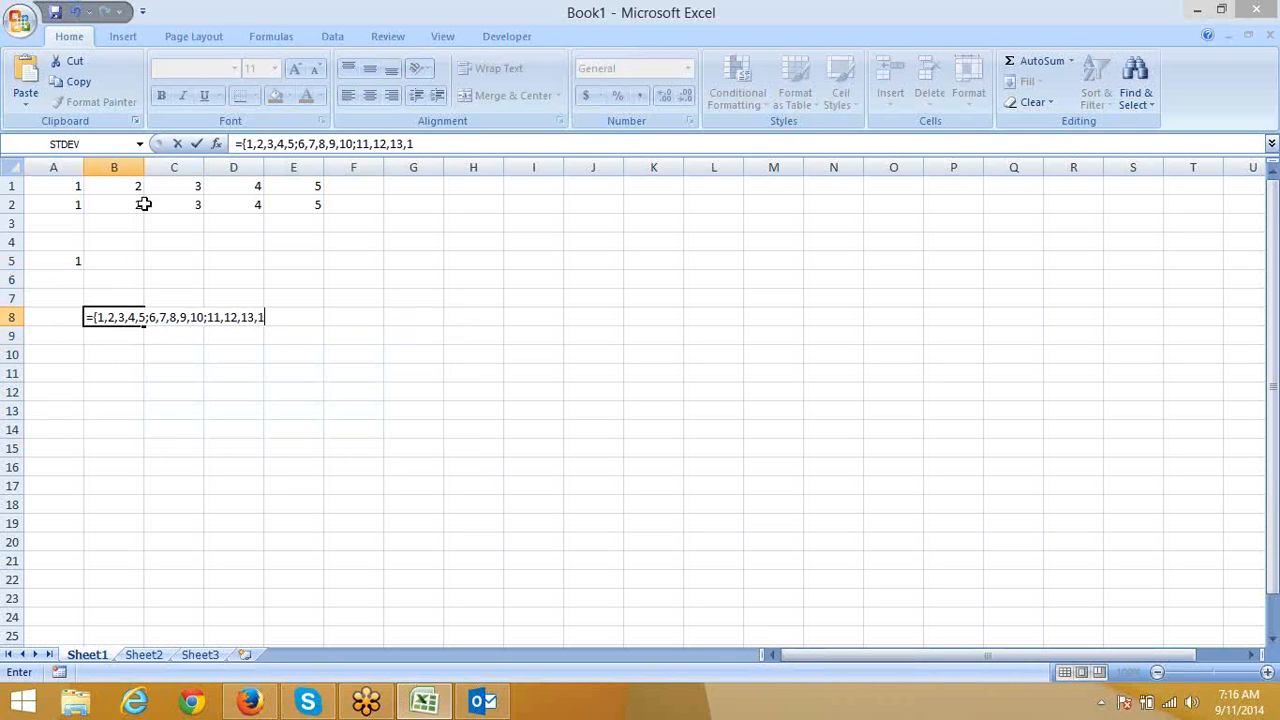
text(4,15})
key(Return)
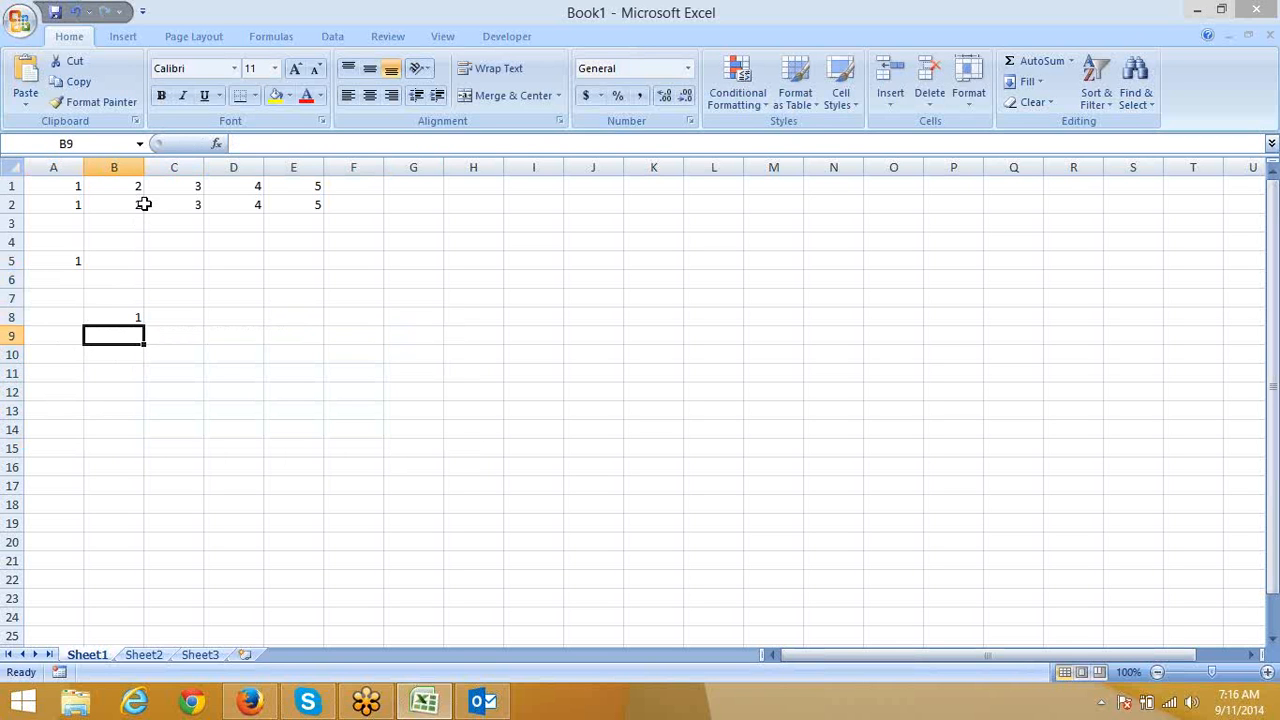
Array-enter the two-dimensional constant formula from B8 across the range B8:F10
key(Up)
key(shift+Right)
key(shift+Right)
key(Left)
key(Right)
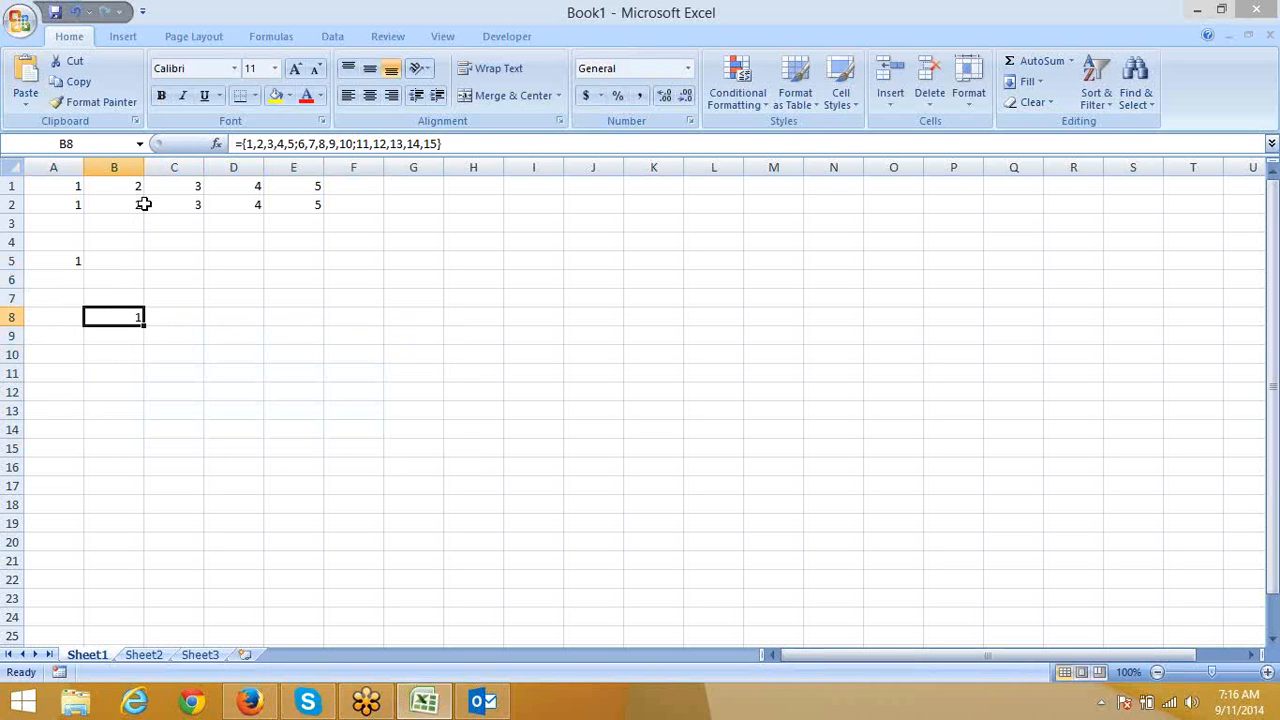
key(shift+Right)
key(shift+Right)
key(shift+Right)
key(shift+Right)
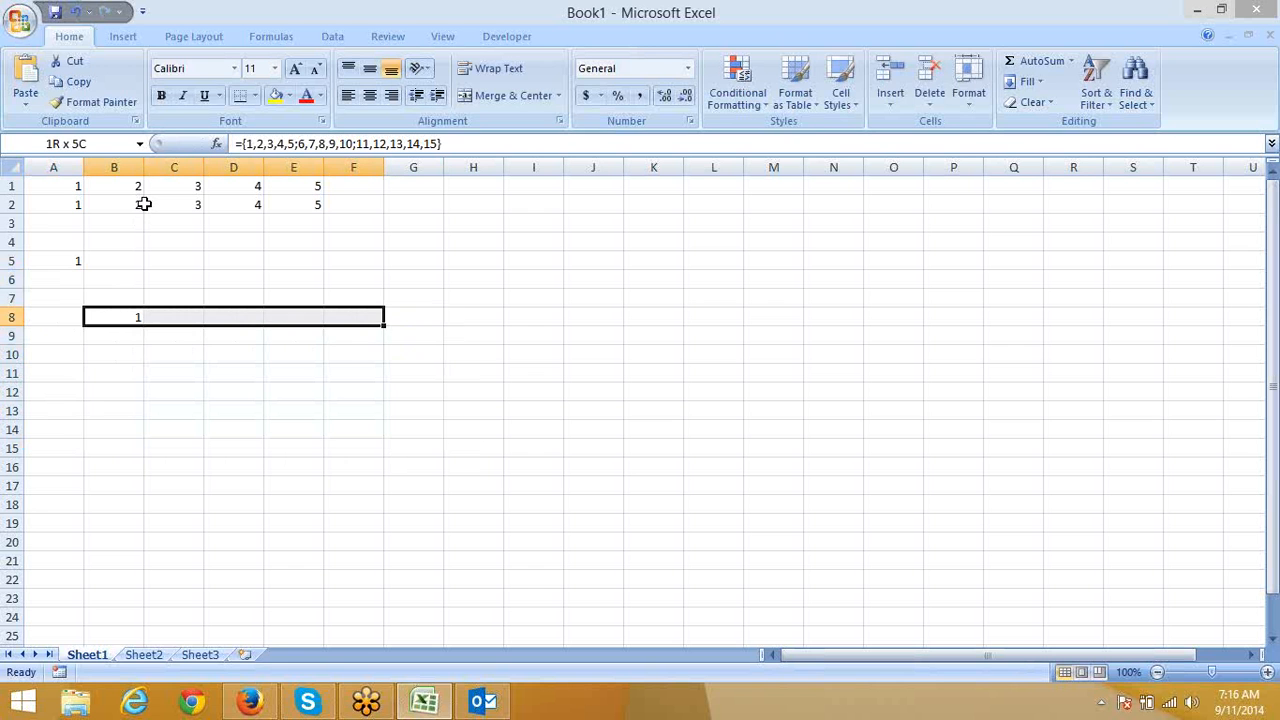
key(shift+Down)
key(shift+Down)
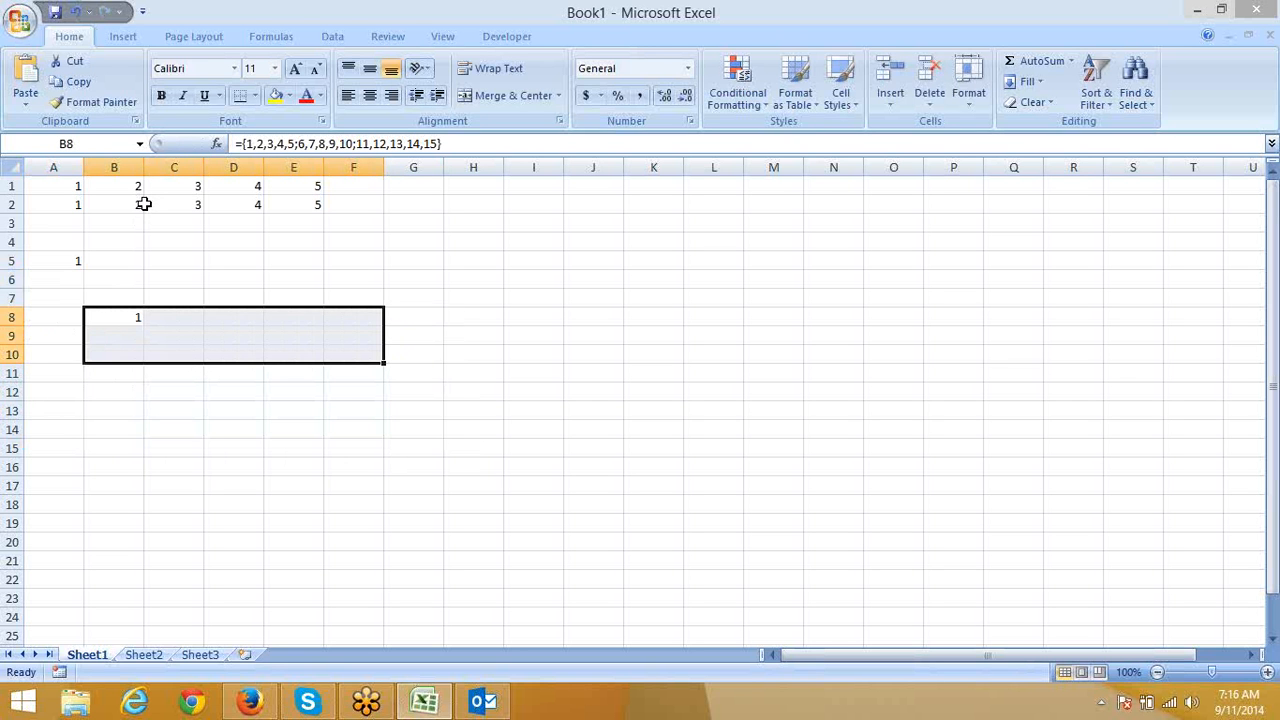
key(F2)
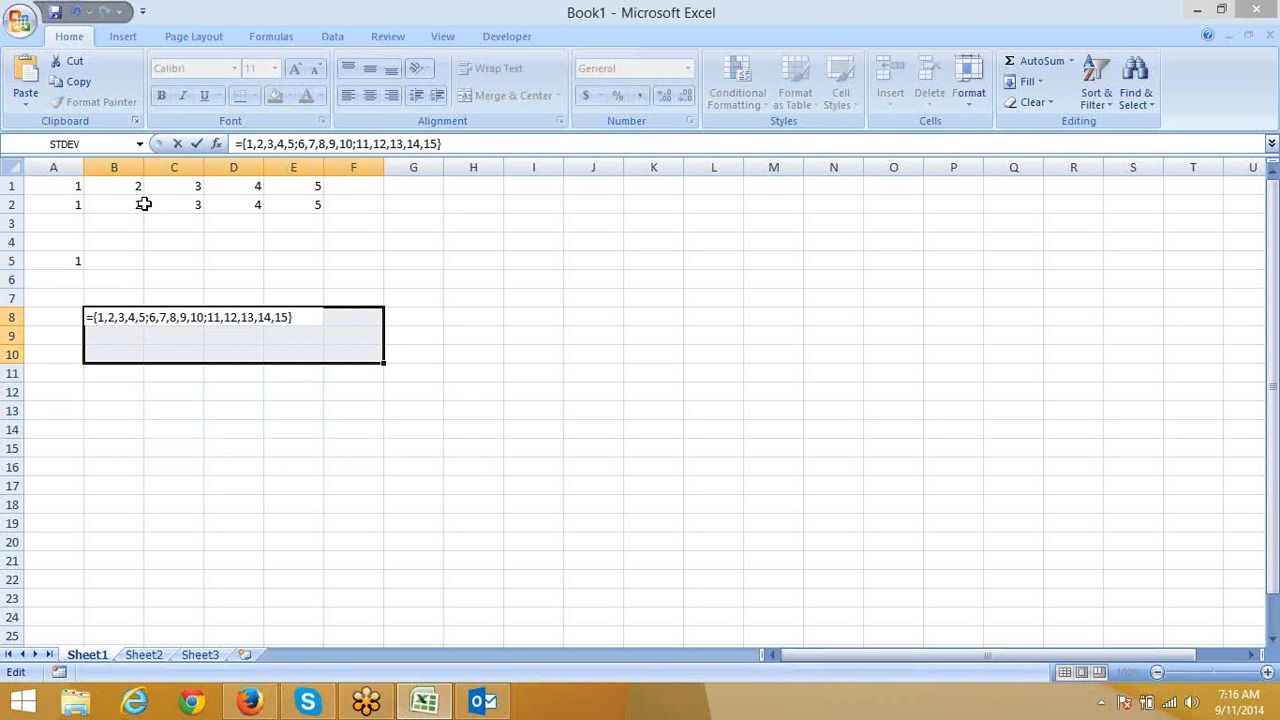
key(ctrl+shift+Return)
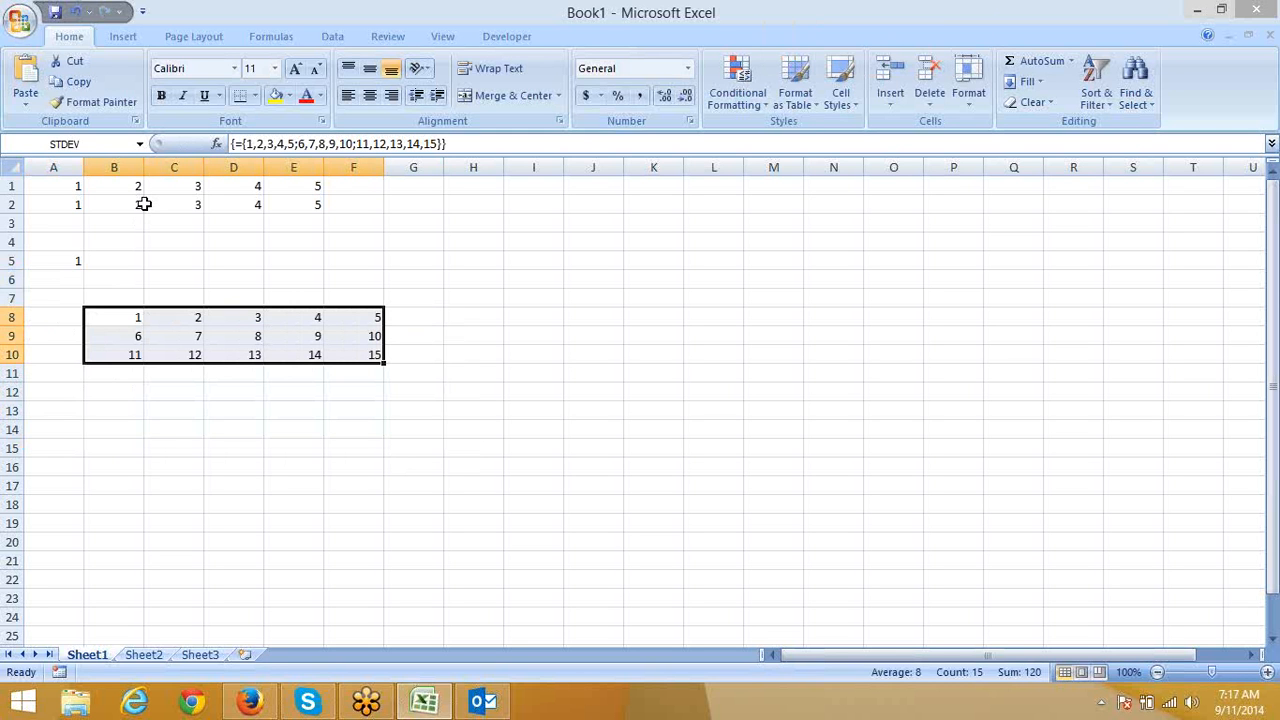
Switch to Sheet2 and select cell G1
click(164, 660)
click(425, 198)
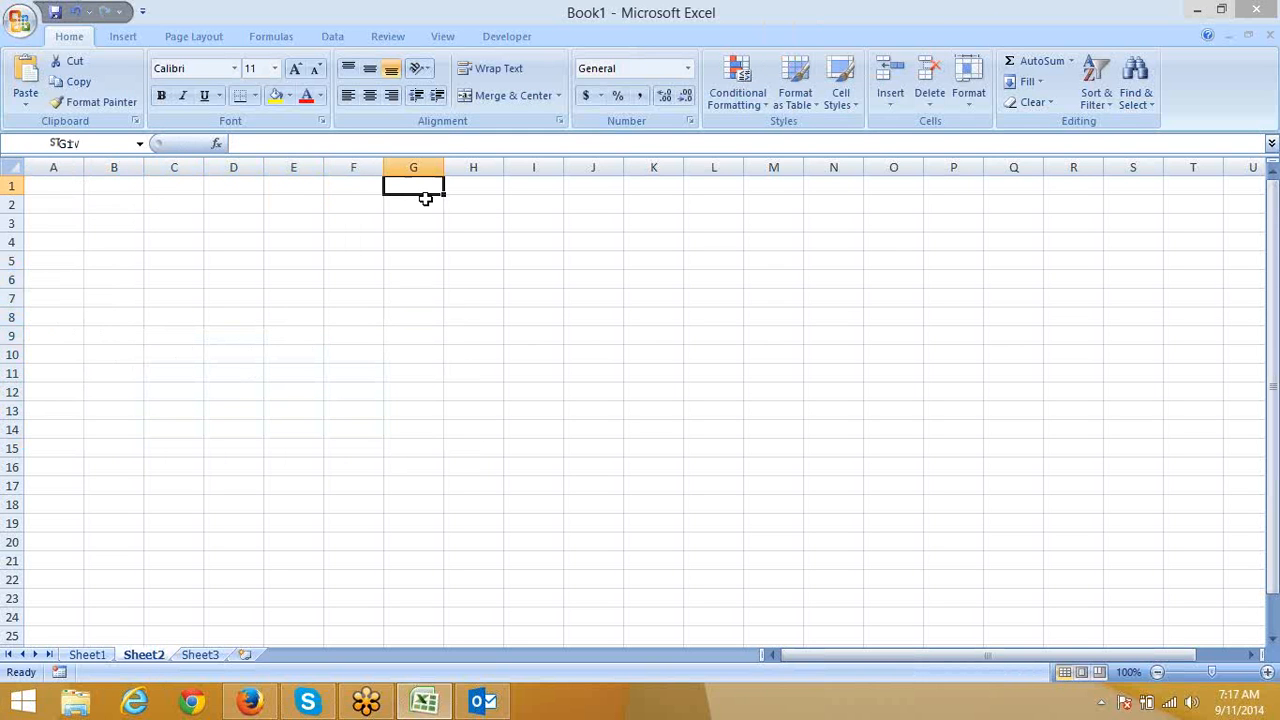
text(1)
key(Return)
text(2)
key(Return)
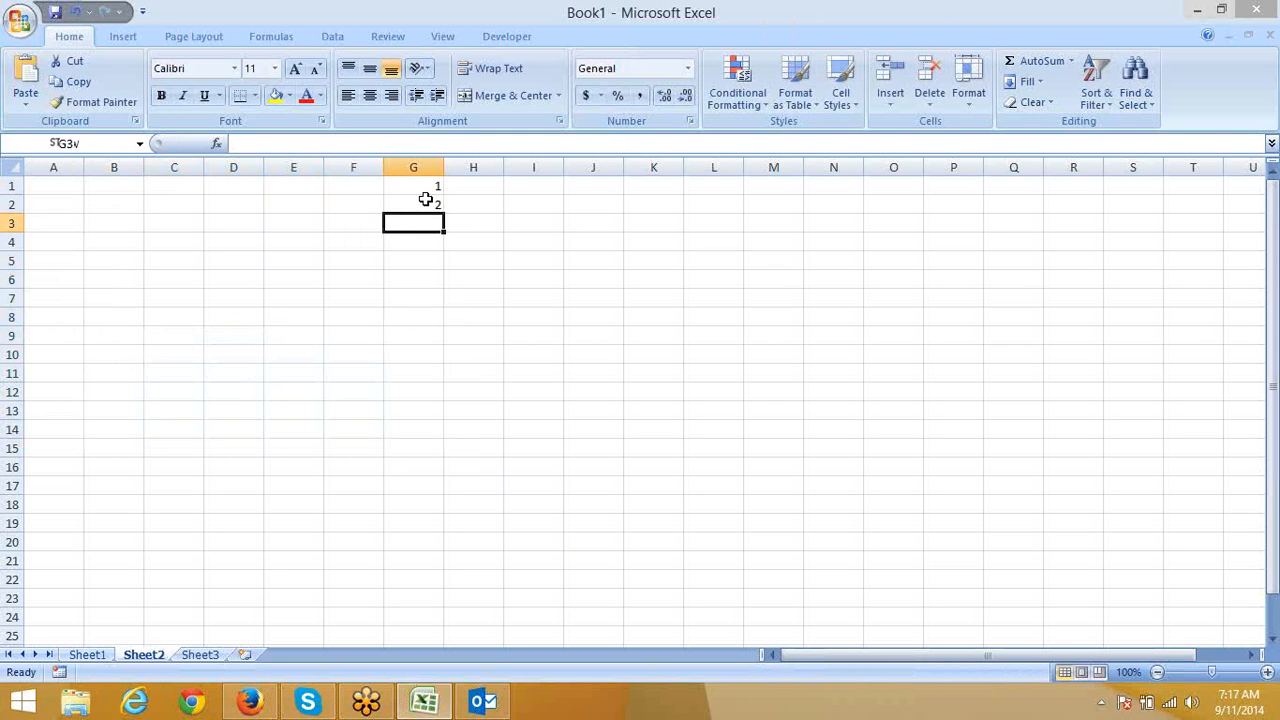
text(3)
key(Return)
text(4)
key(Return)
text(5)
key(Return)
text(6)
key(Return)
text(7)
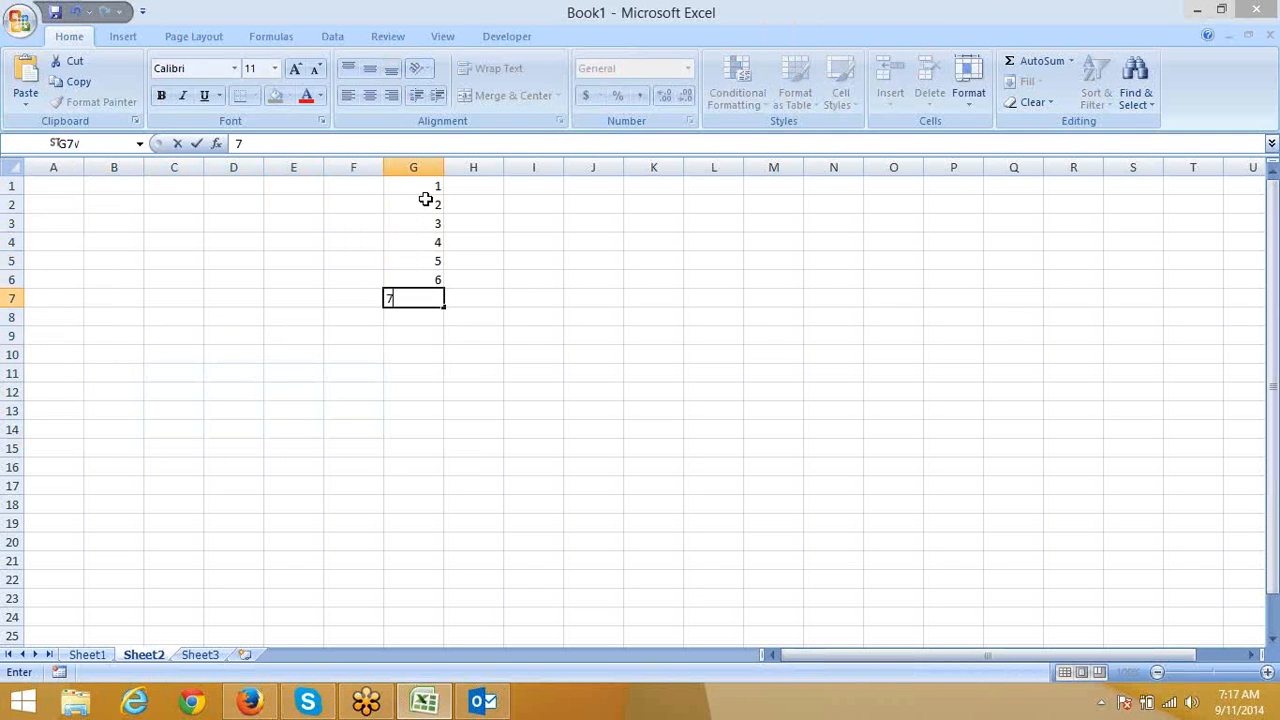
key(Return)
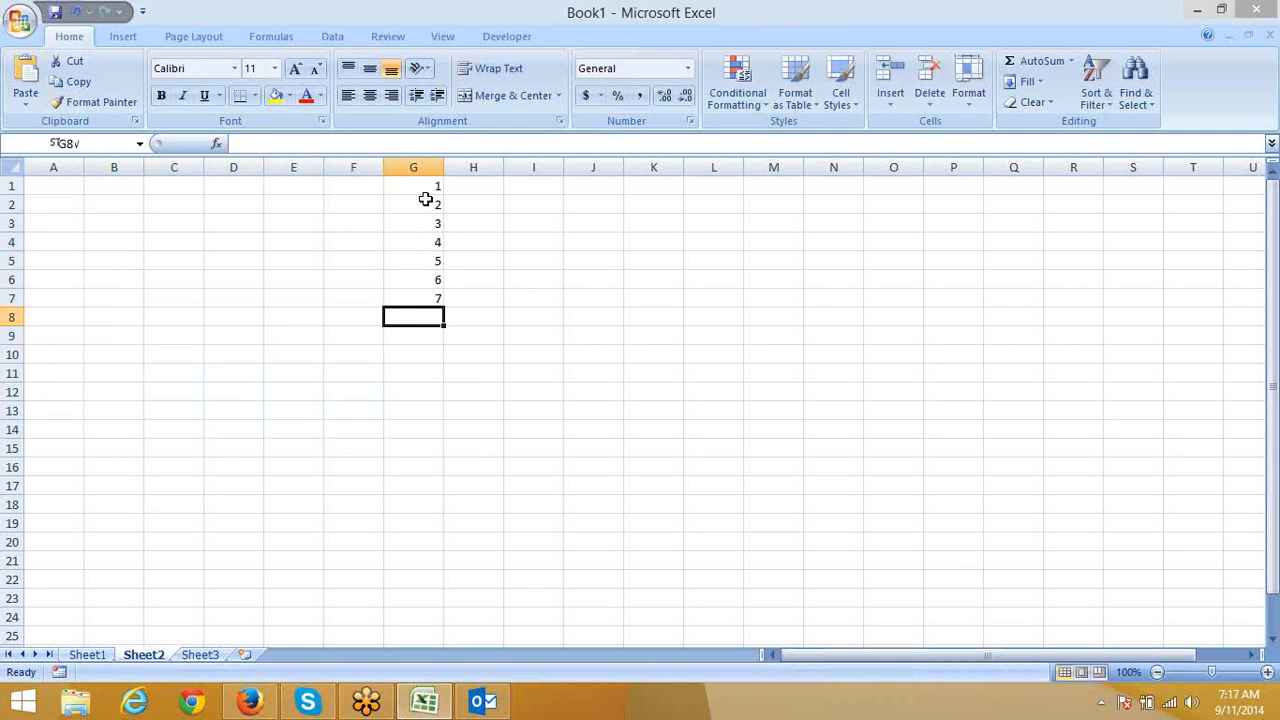
key(ctrl+Up)
key(ctrl+Up)
key(ctrl+shift+Down)
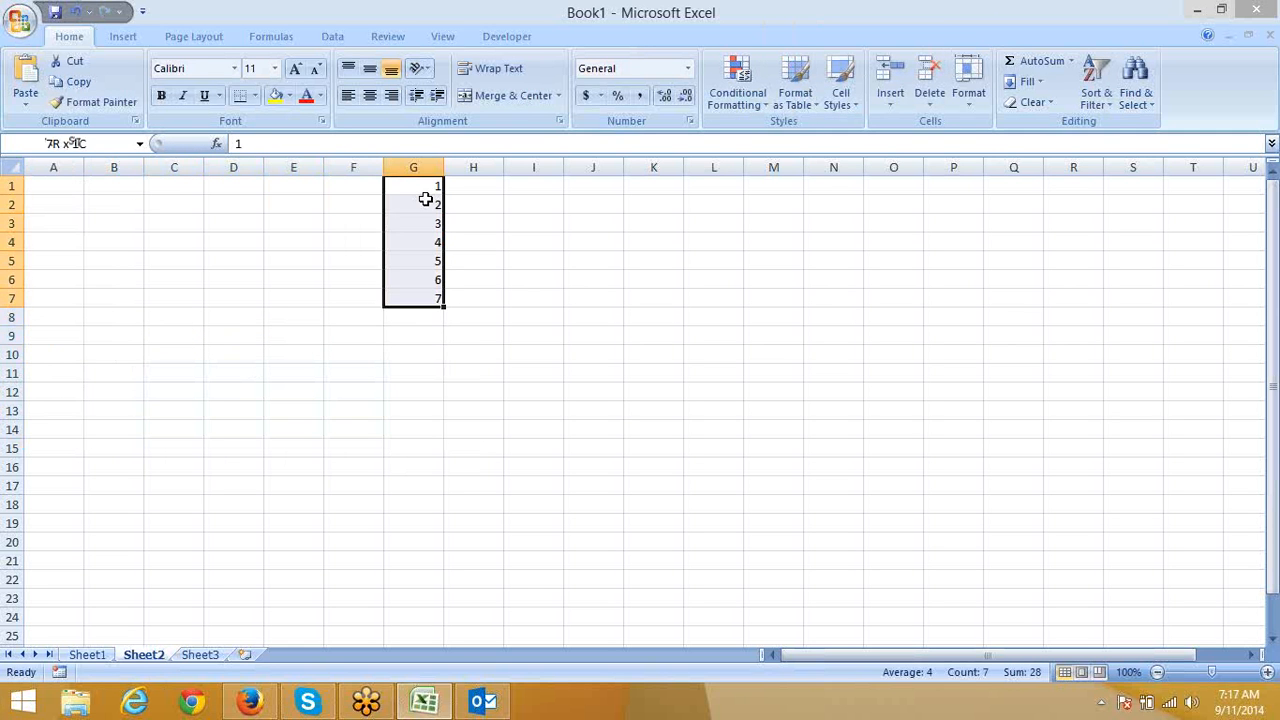
key(Delete)
key(ctrl+Up)
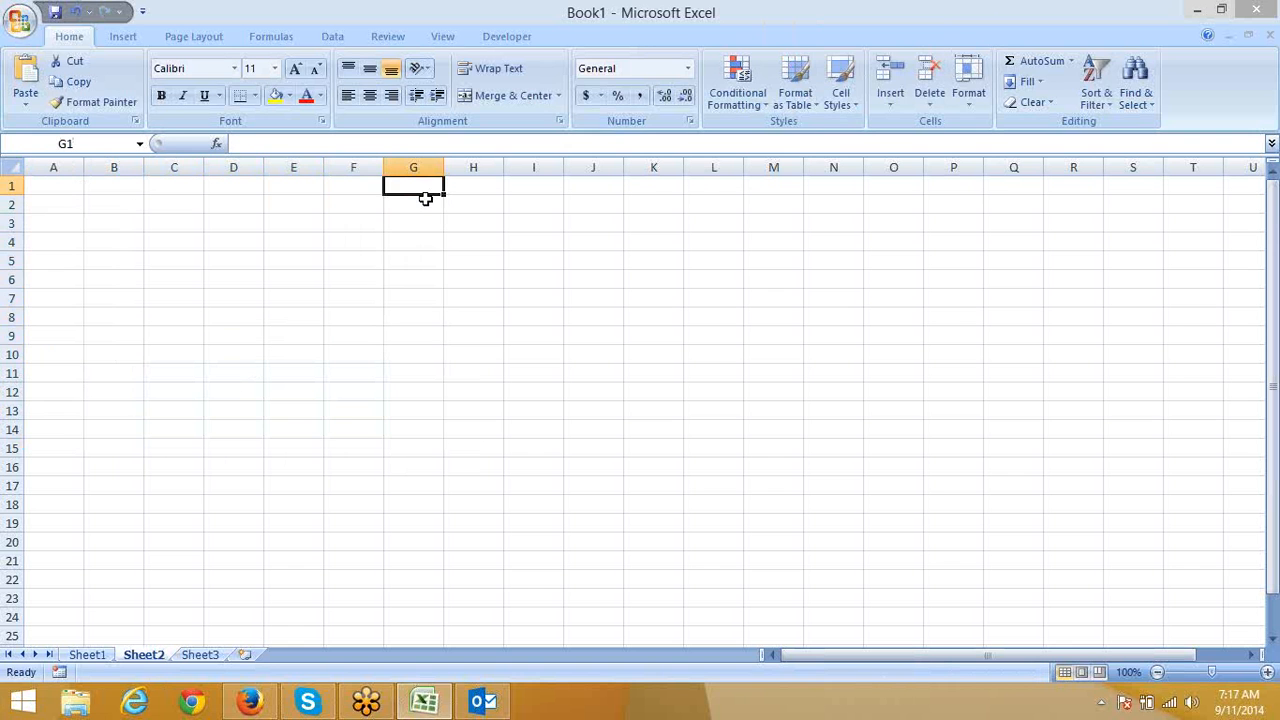
Enter the codes 11, 22, 33, 44, 55 and 66 down G1:G6
text(11)
key(Return)
text(22)
key(Return)
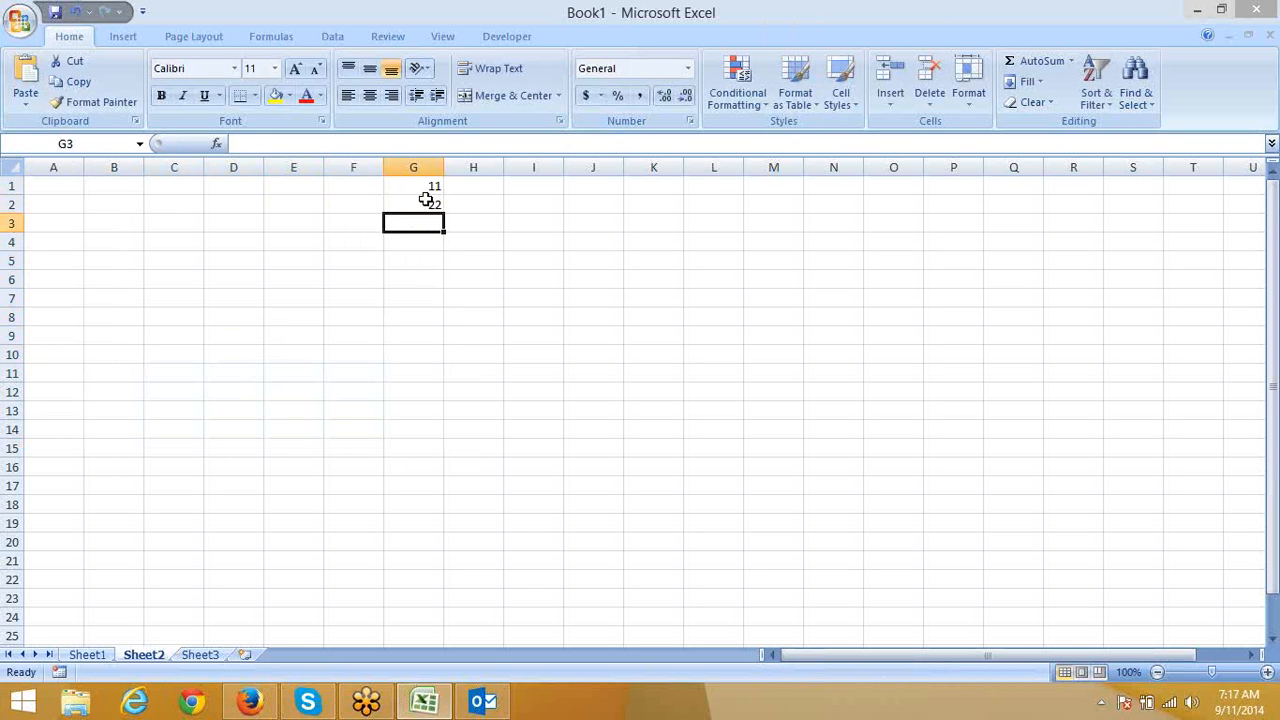
text(33)
key(Return)
text(44)
key(Return)
text(55)
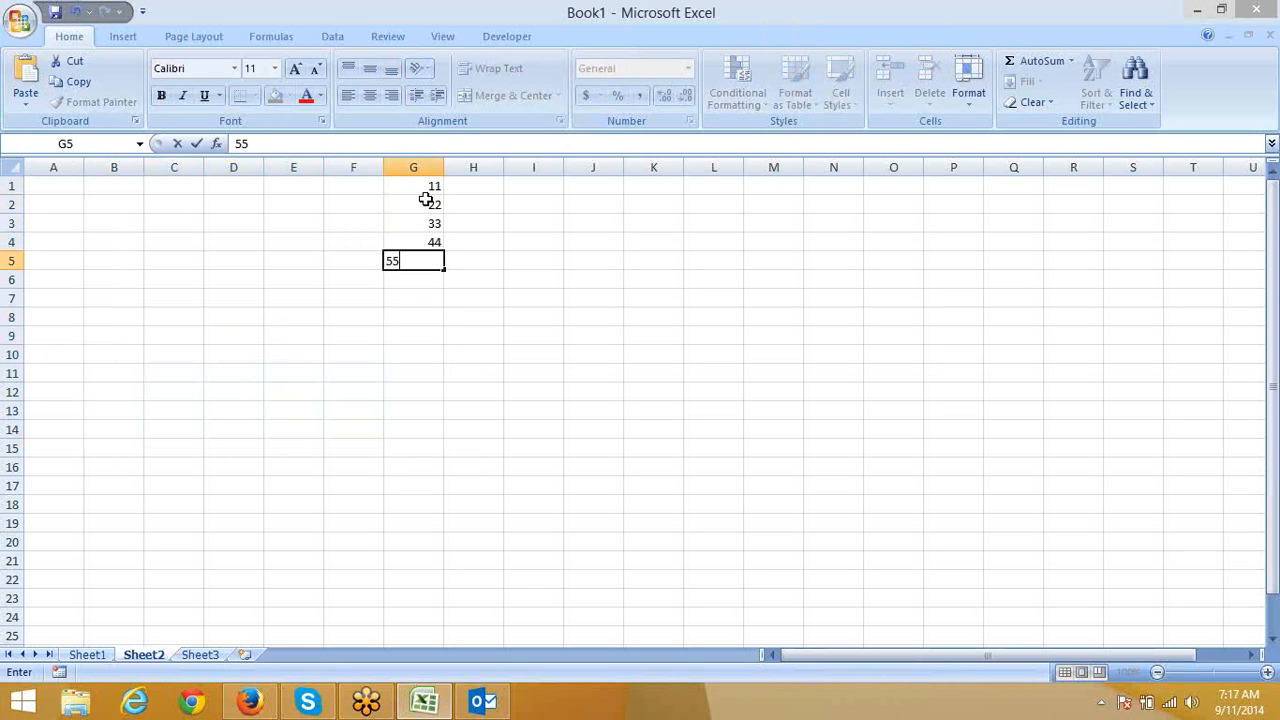
key(Return)
text(66)
key(Return)
Enter the cities New Delhi, Pune, Patna, Chennai, Noida and Kanpur down H1:H6 beside the codes
key(Right)
key(Up)
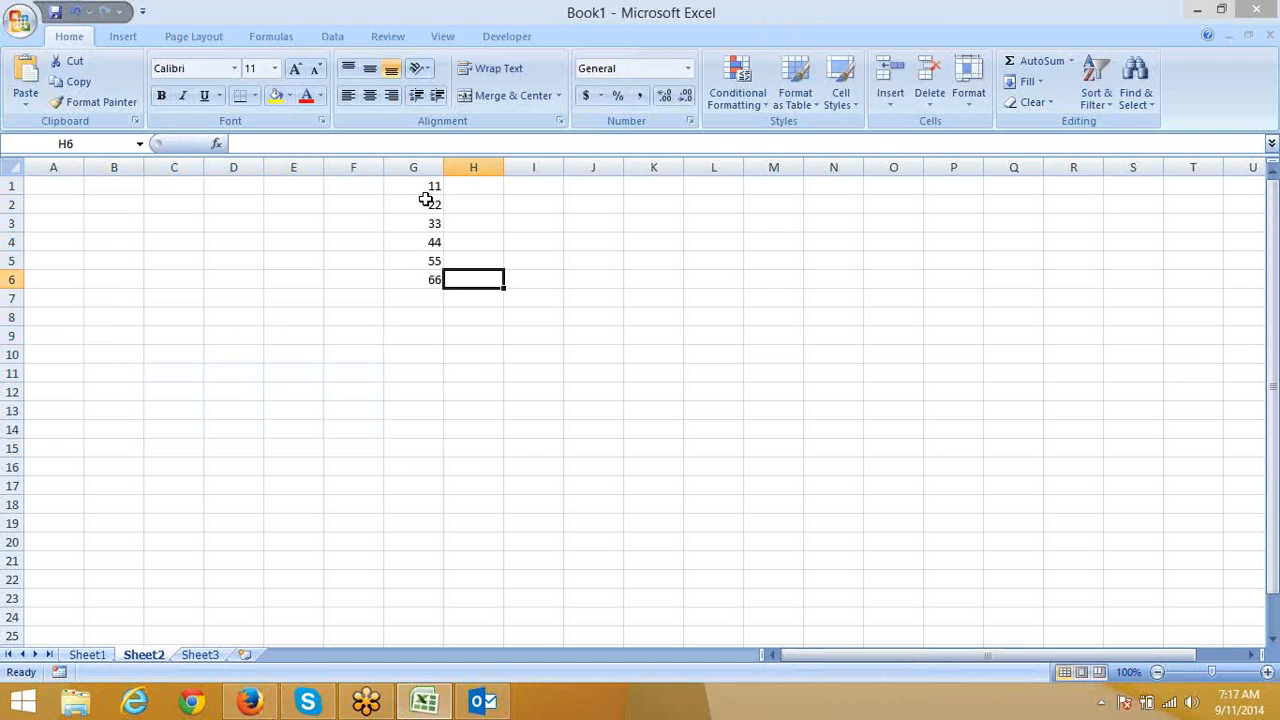
key(ctrl+Up)
text(N)
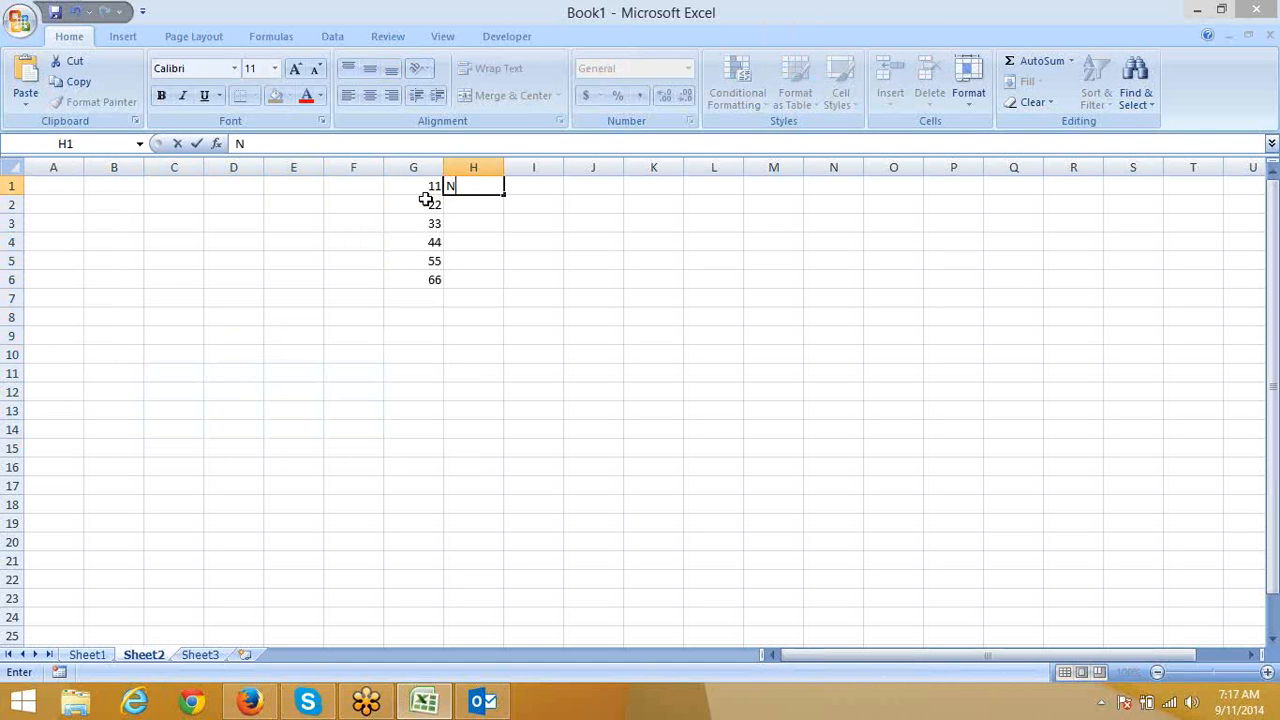
text(ew Delhi)
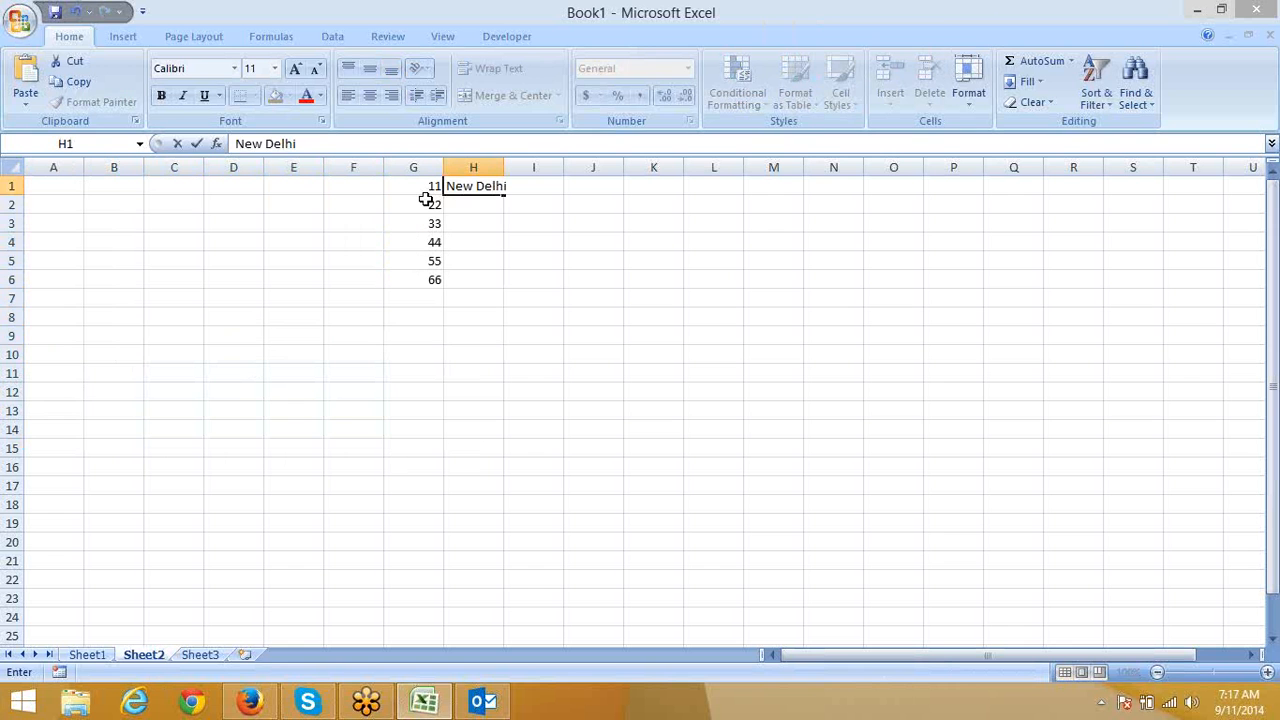
key(Return)
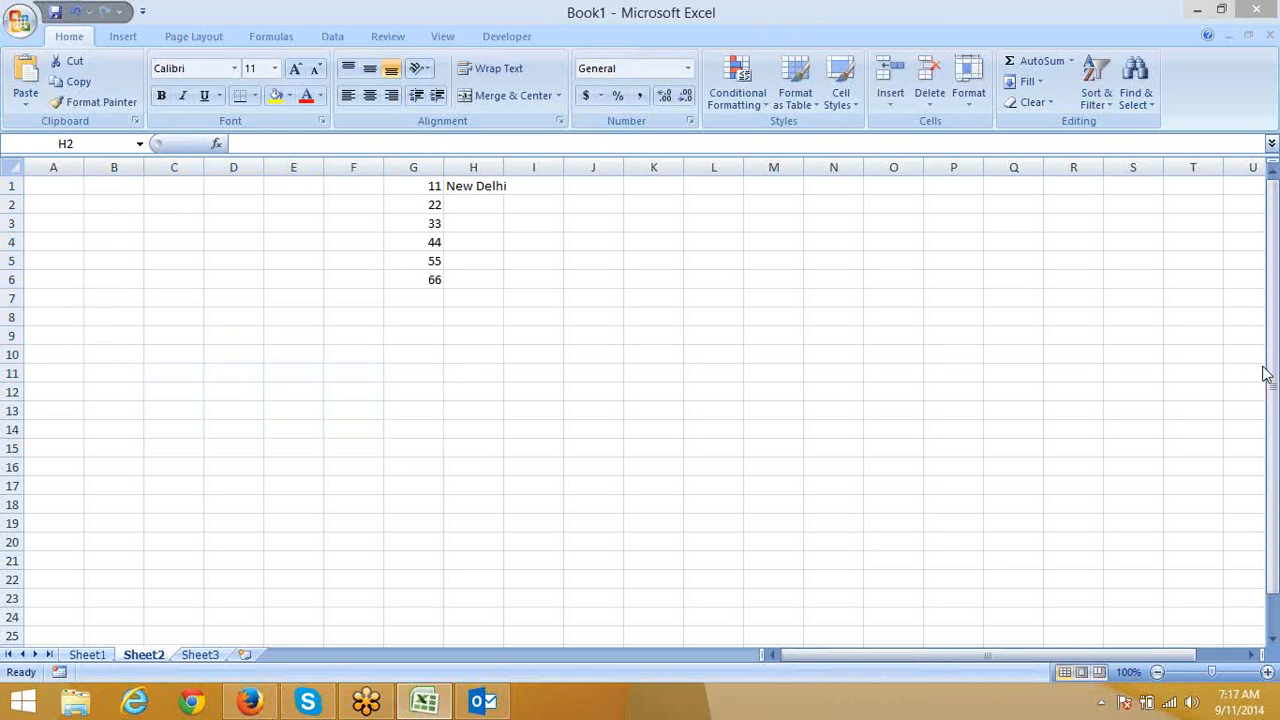
click(480, 208)
text(Pu)
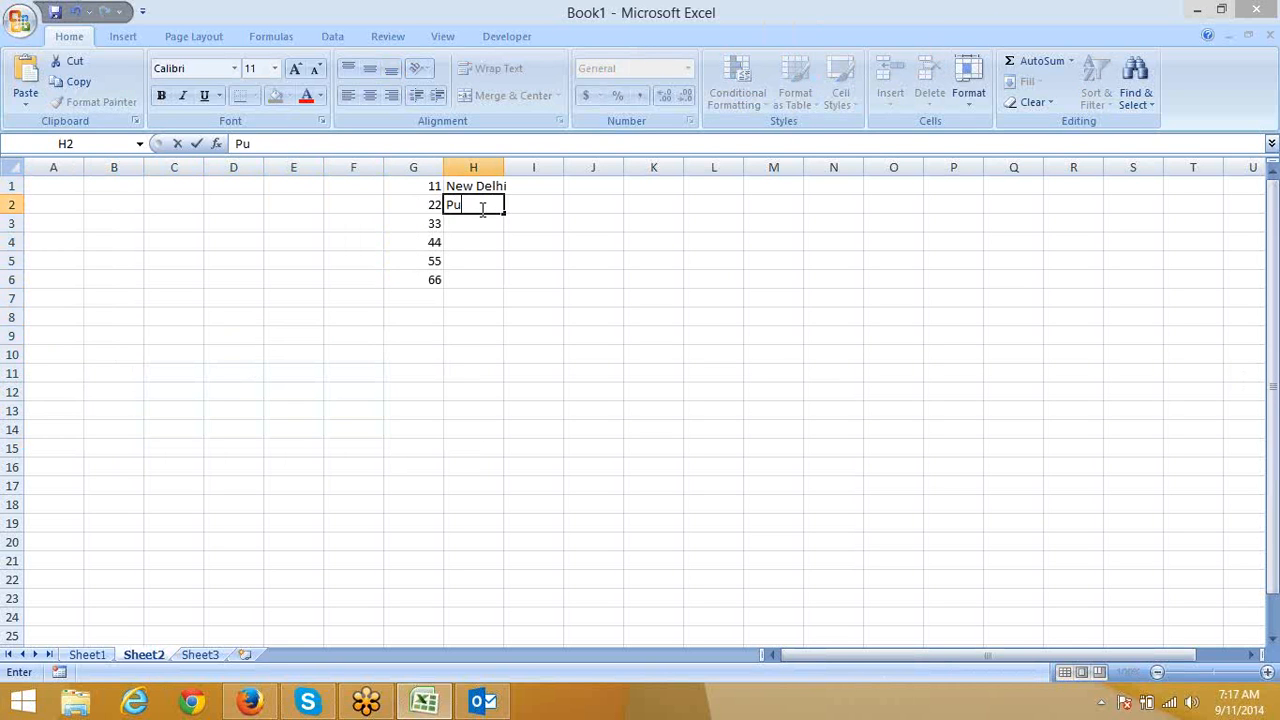
text(ne)
key(Return)
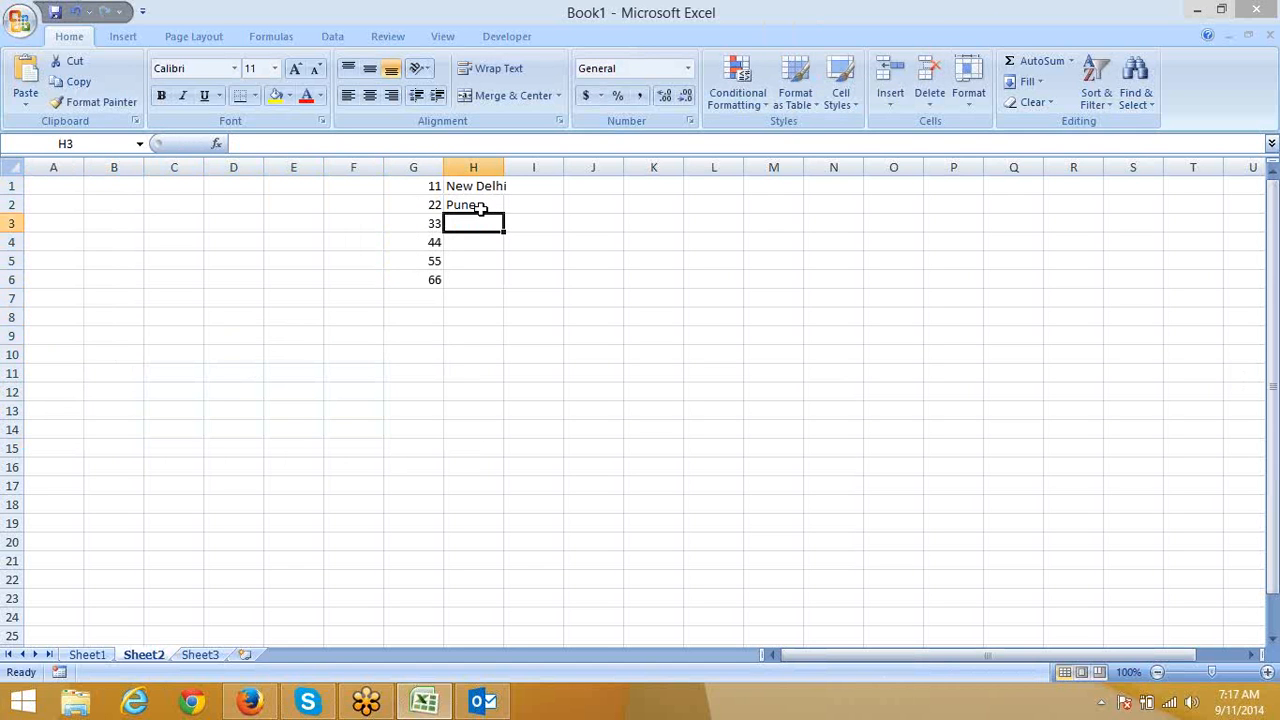
text(Patna)
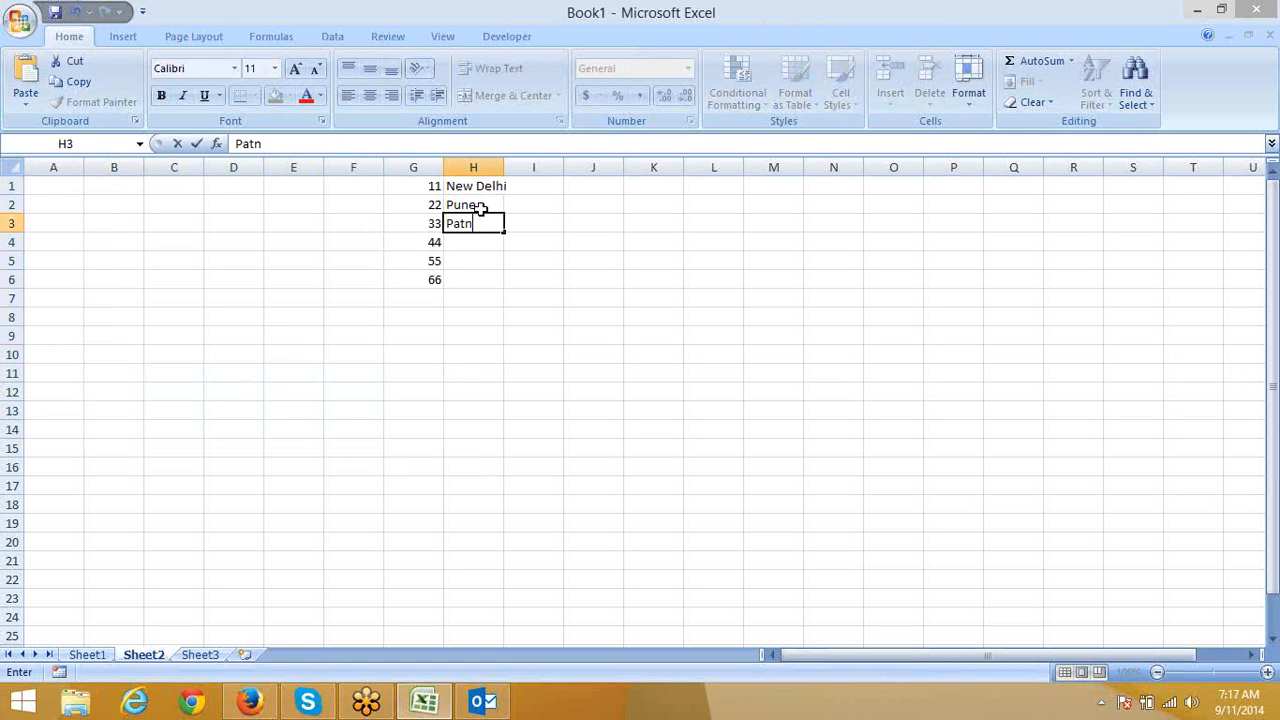
key(Return)
text(Chenna)
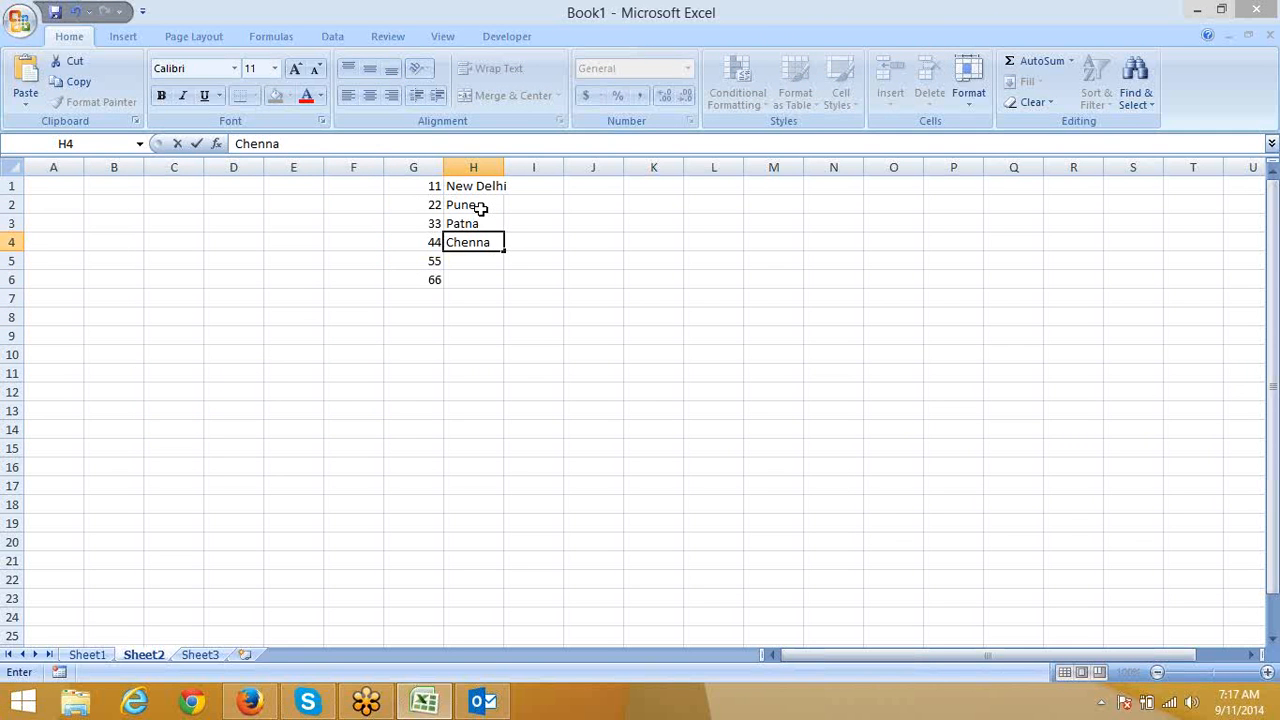
text(i)
key(Return)
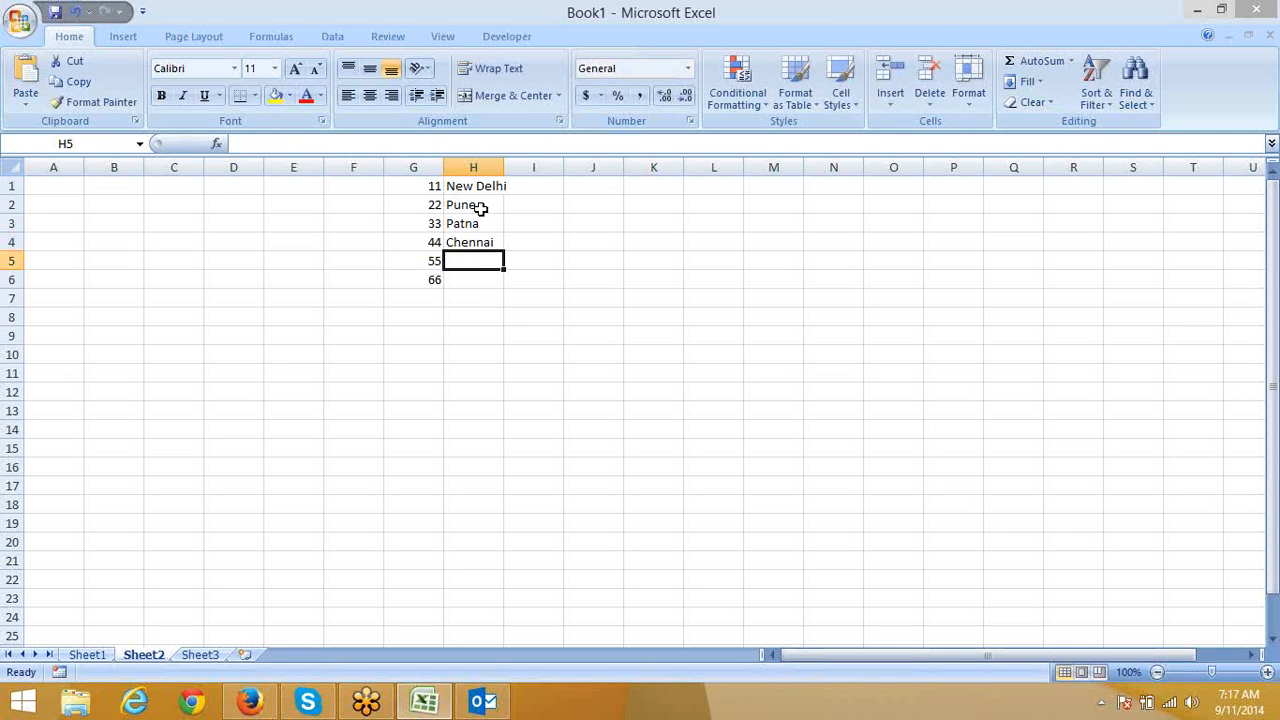
text(Noida)
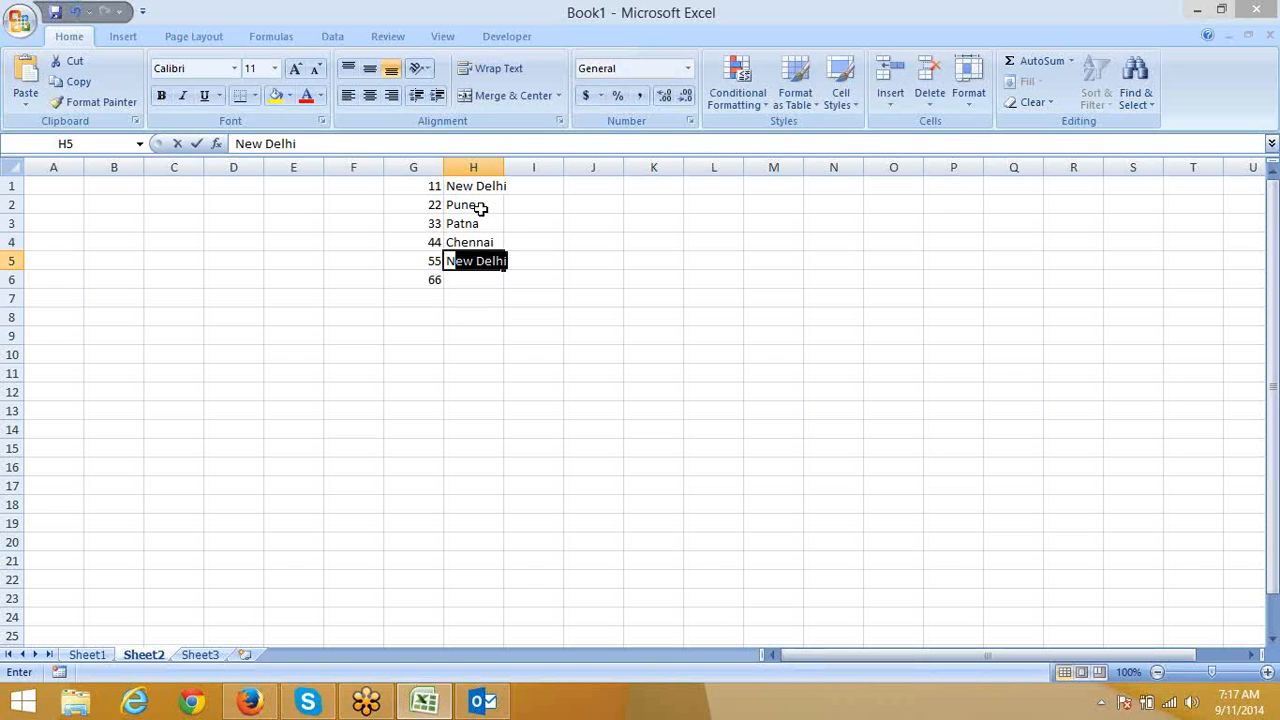
key(Return)
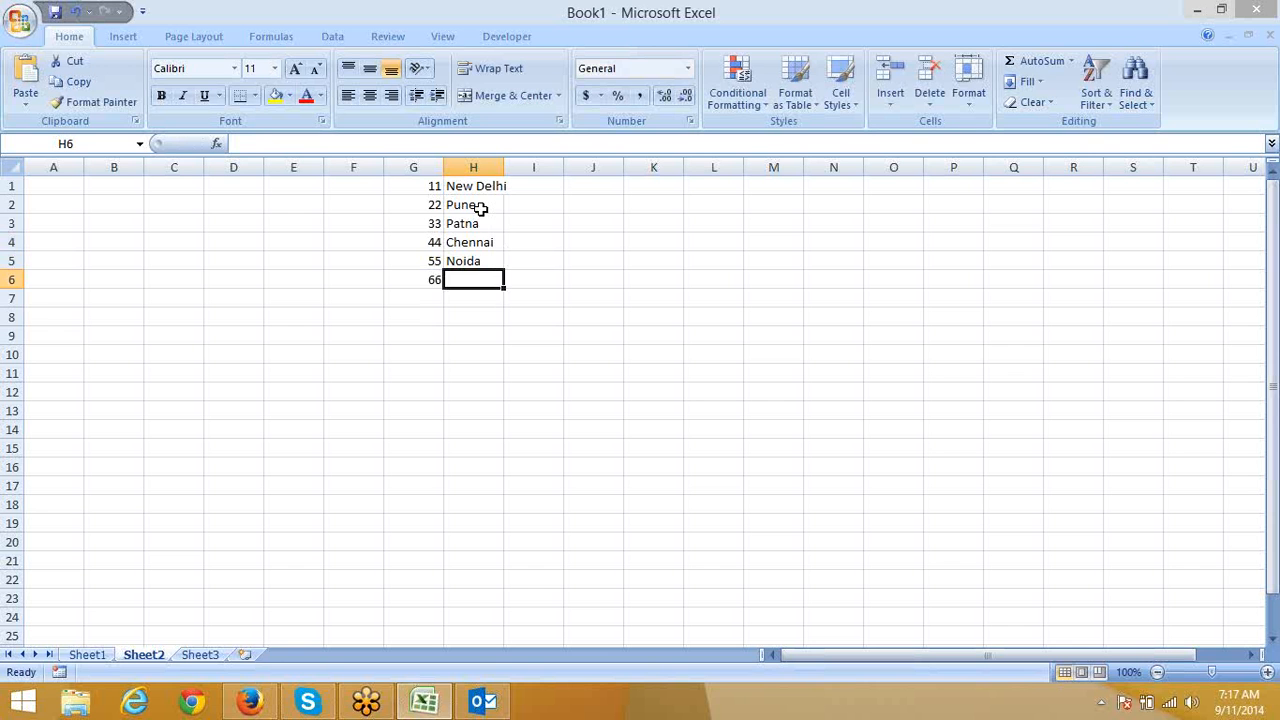
text(Kanpur)
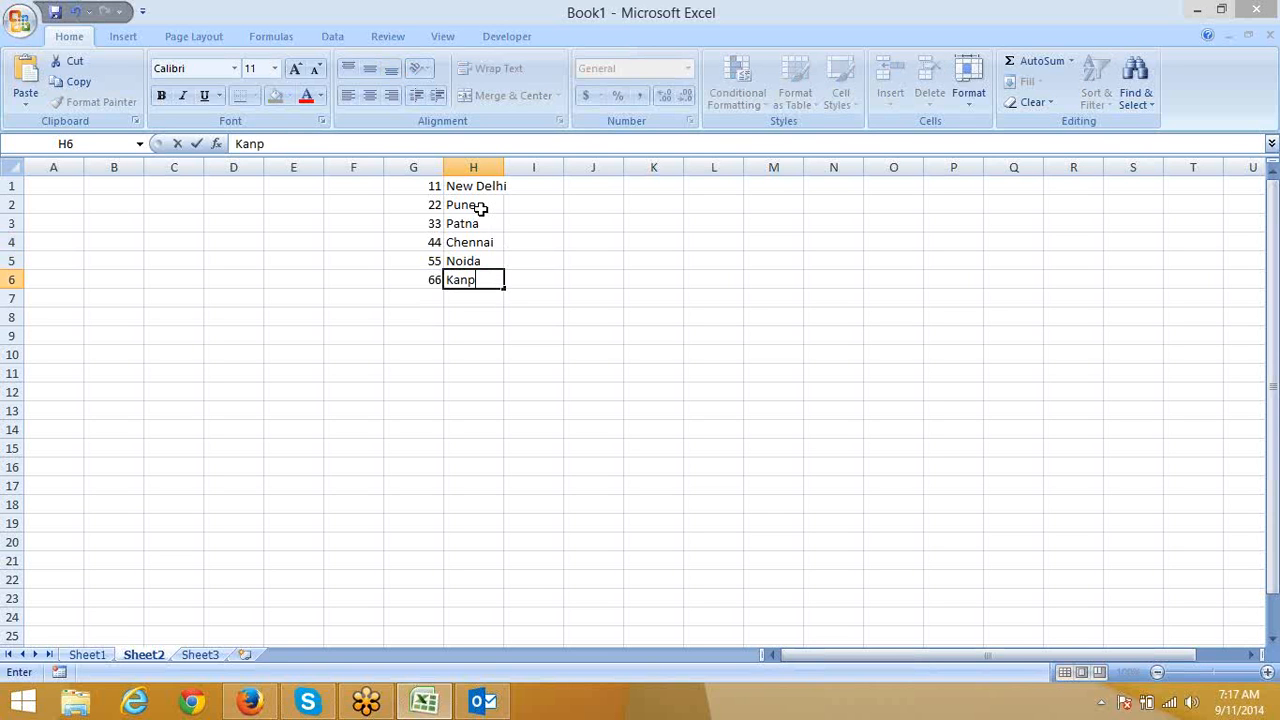
key(Return)
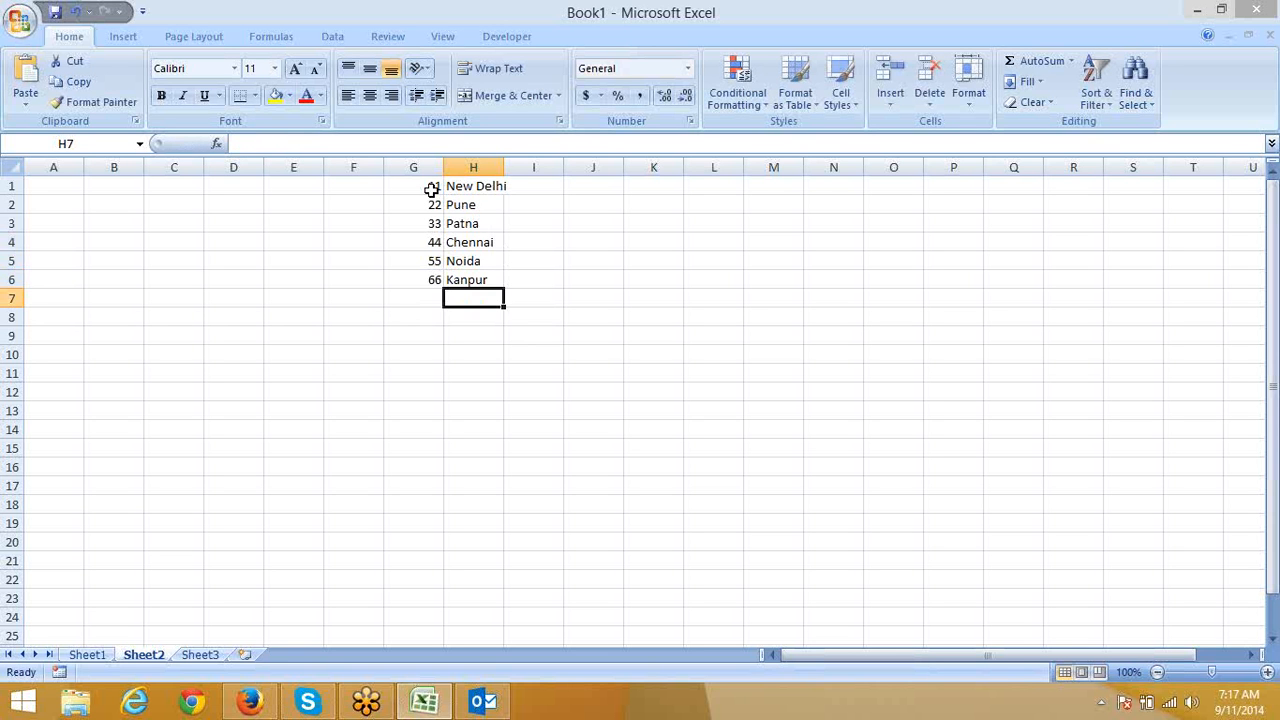
Add the column headers Code in A1 and City in B1
drag(432, 189, 471, 281)
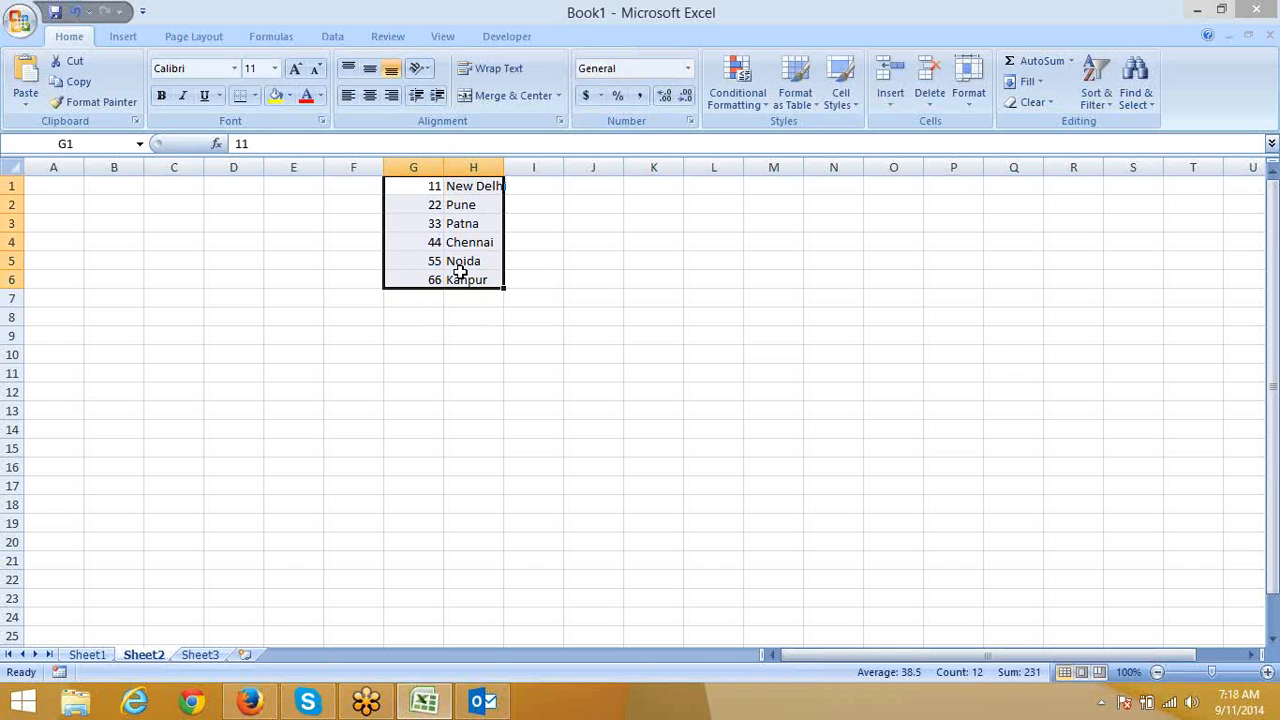
click(89, 183)
click(53, 189)
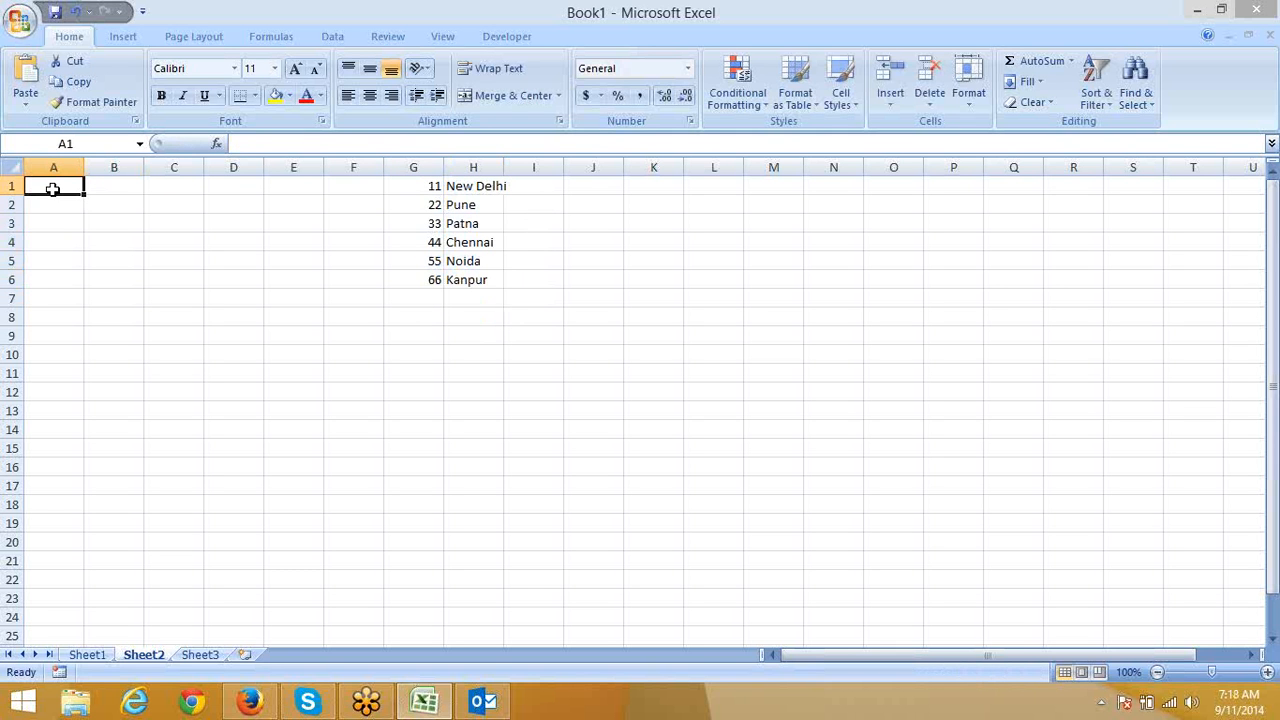
text(Code)
key(Tab)
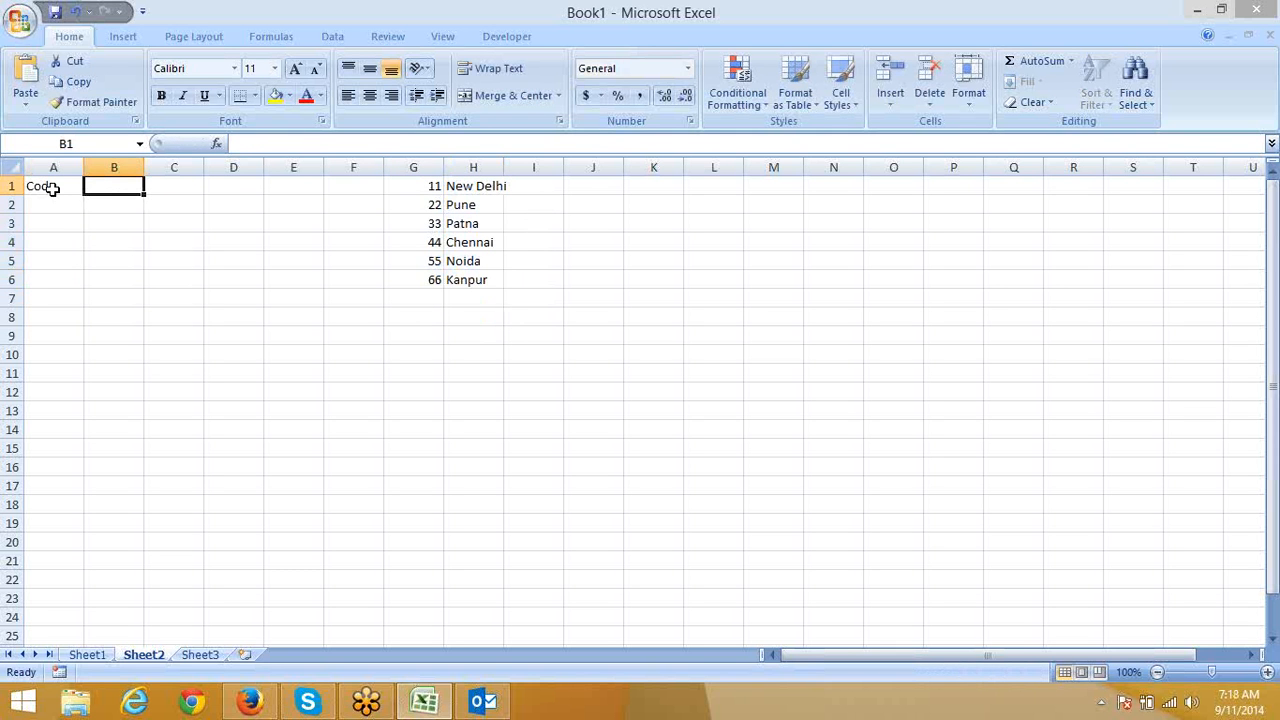
text(City)
key(Down)
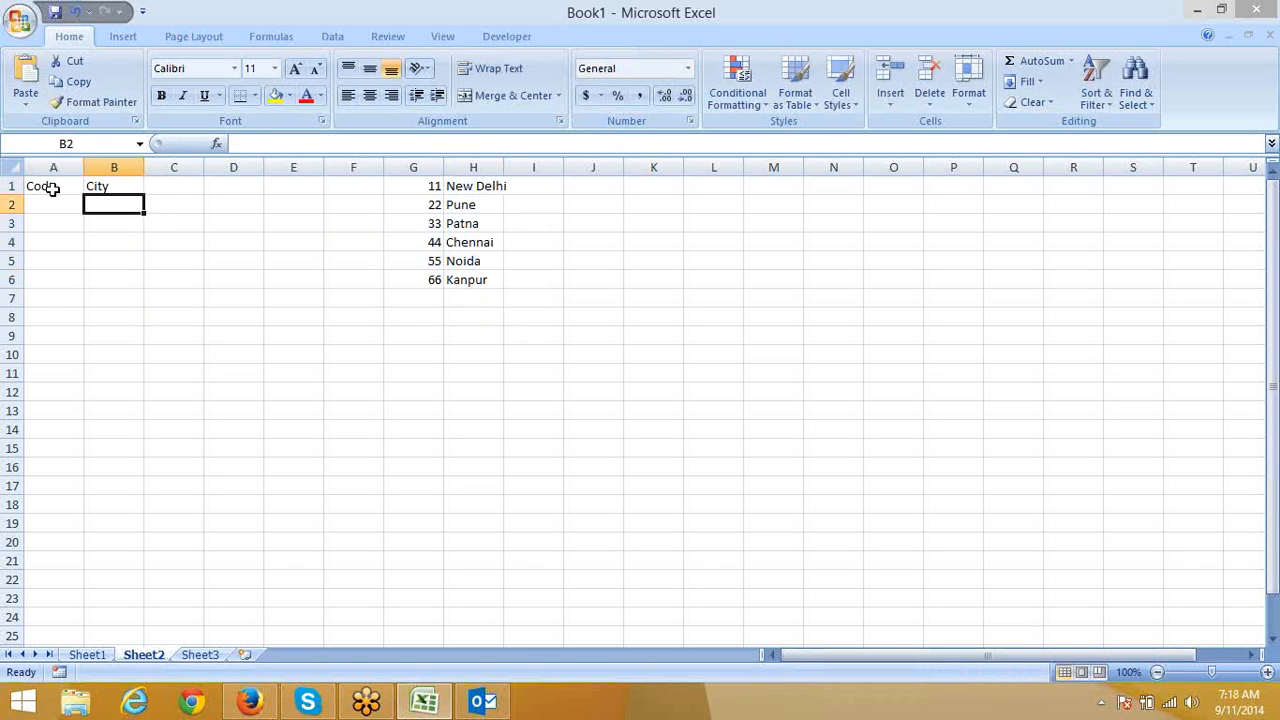
Enter the code 11 in A2 and start a formula in B2
key(Left)
text(11)
key(Tab)
text(=)
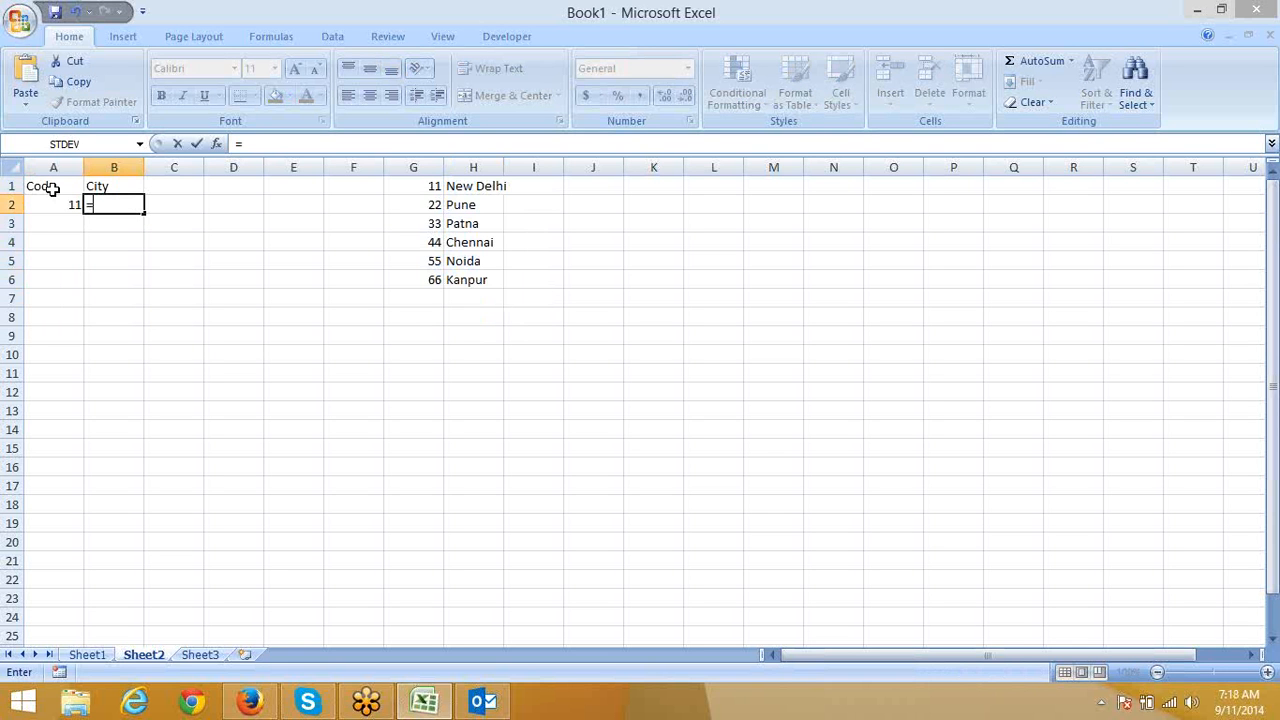
text(if)
key(Tab)
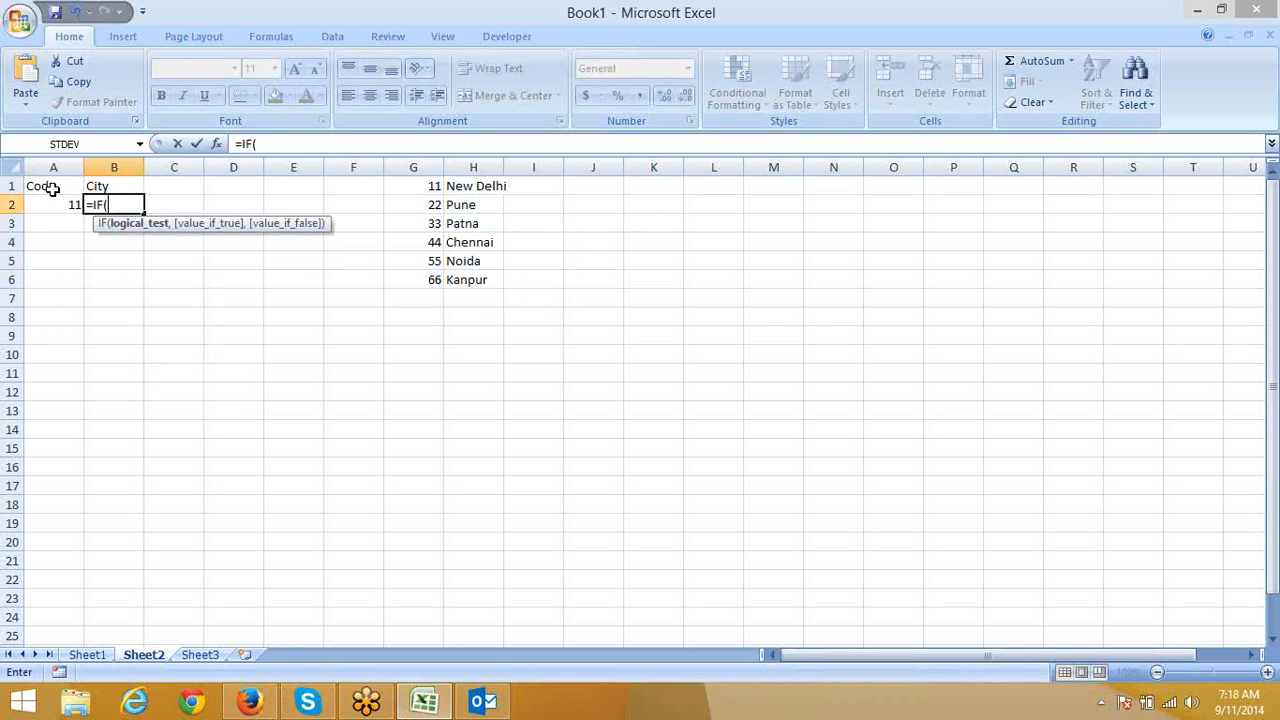
key(Left)
key(BackSpace)
key(BackSpace)
key(BackSpace)
key(BackSpace)
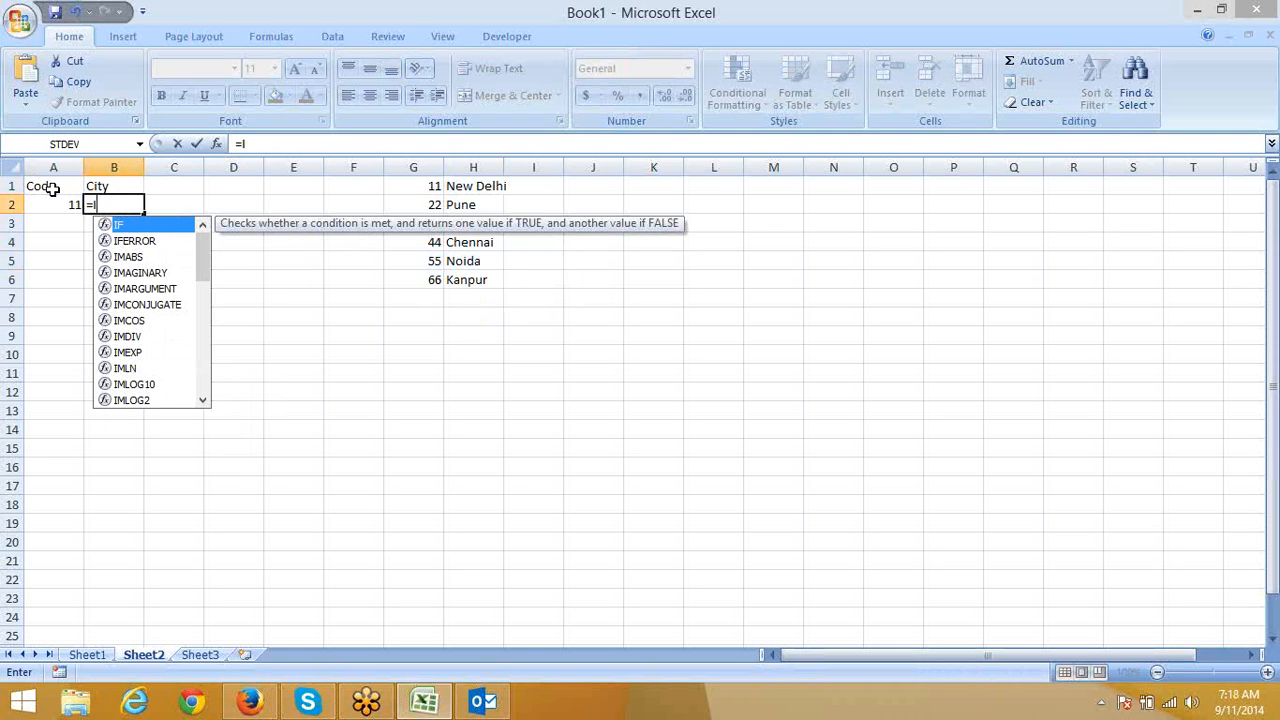
key(BackSpace)
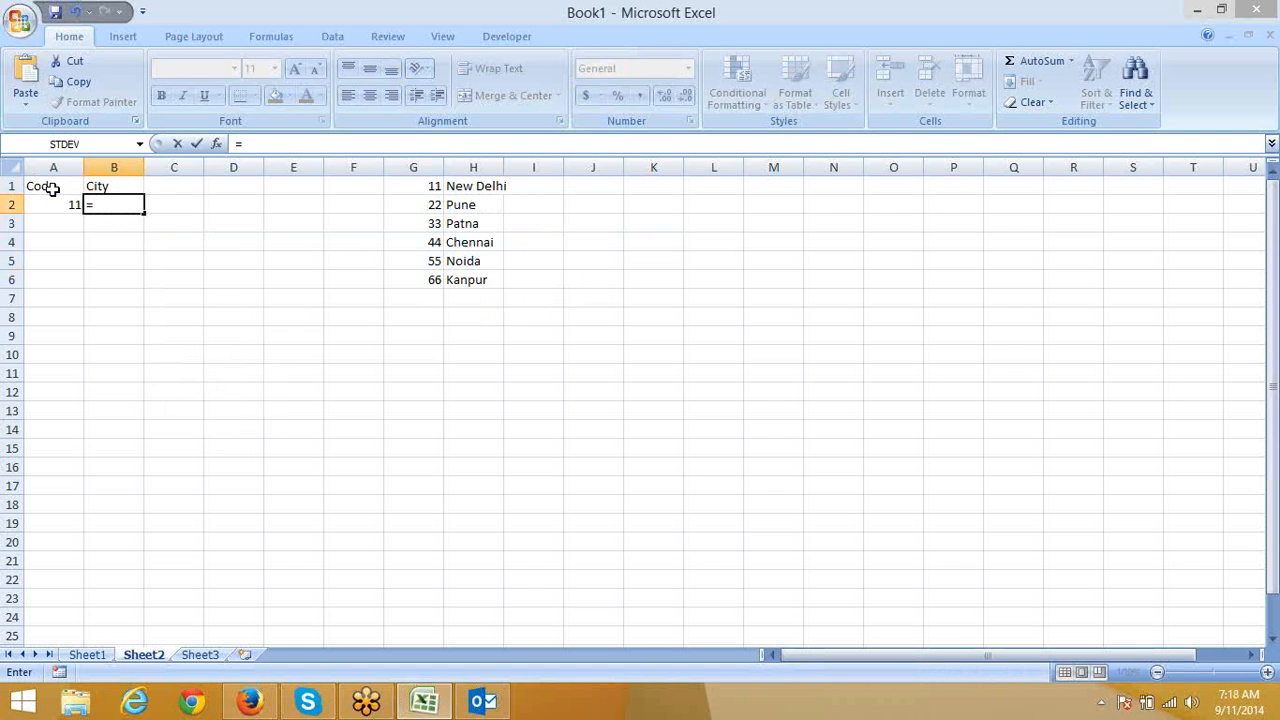
Build a VLOOKUP in B2 with A2 as the lookup value and G1:H6 as the table array
text(vl)
key(Tab)
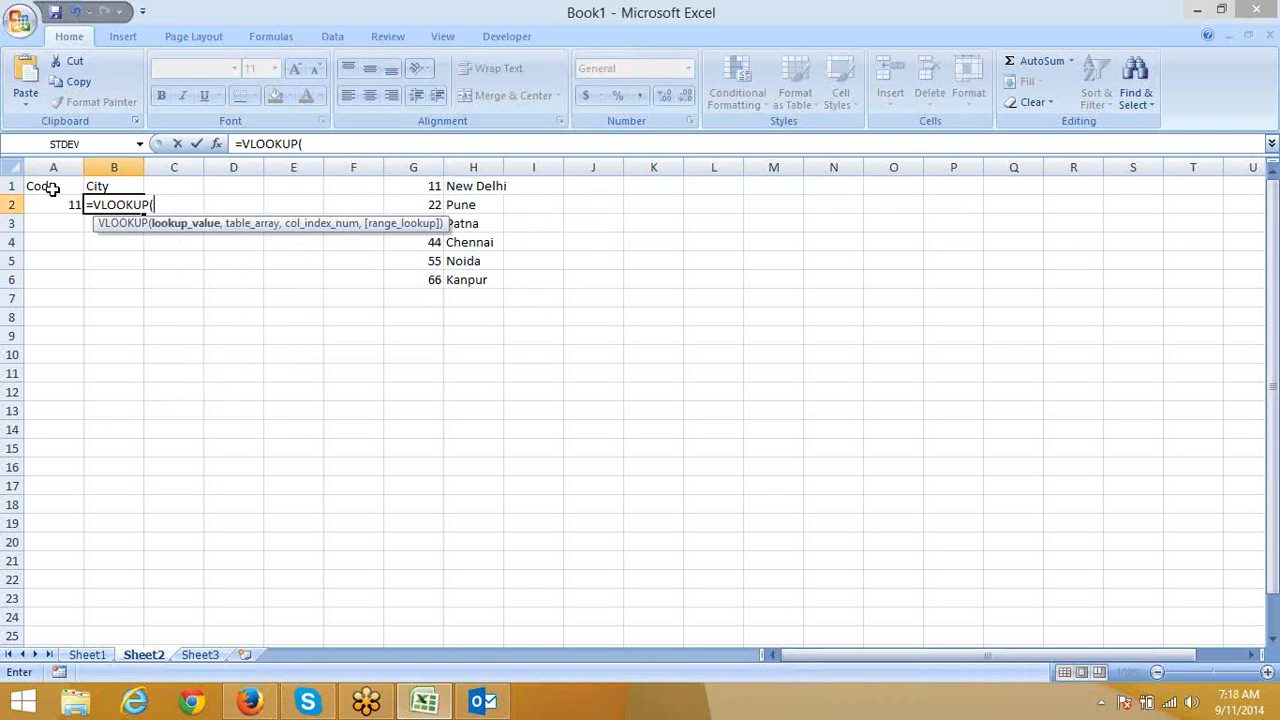
key(Left)
text(,)
key(Right)
key(Right)
key(Right)
key(Right)
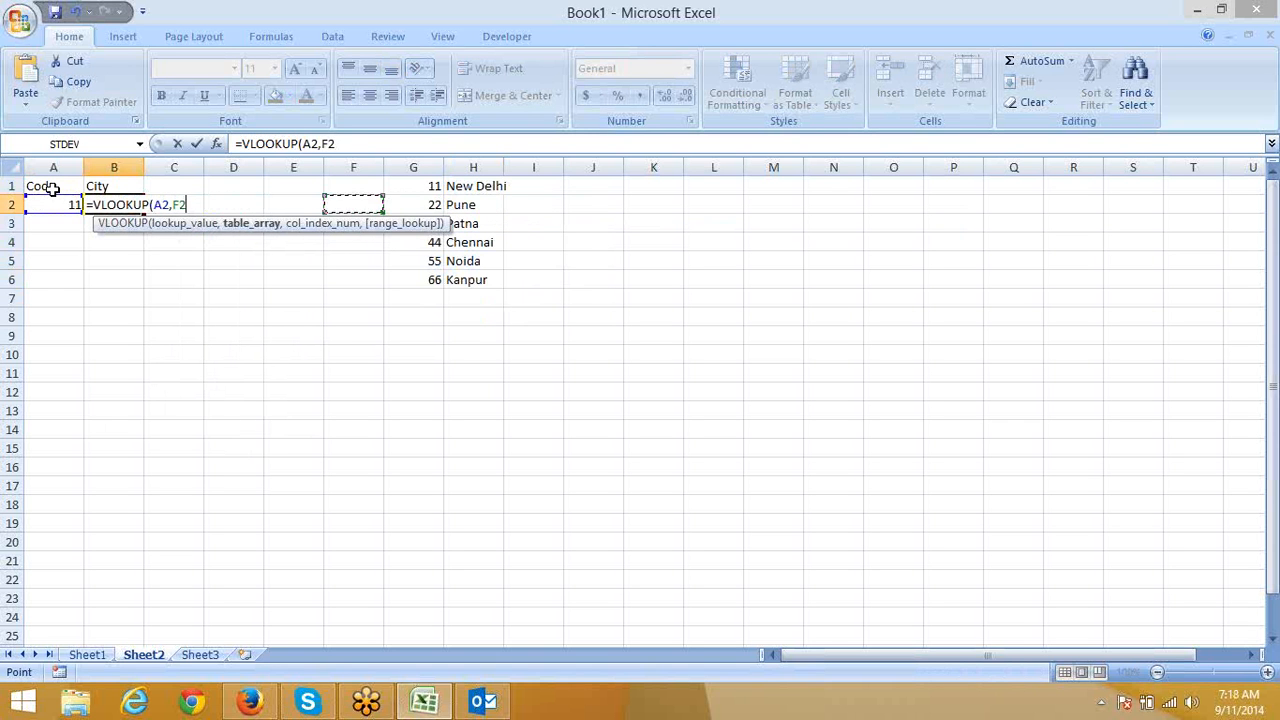
key(Right)
key(Right)
key(Up)
key(Left)
key(shift+Right)
key(shift+Down)
key(shift+Down)
key(shift+Down)
key(shift+Down)
key(shift+Down)
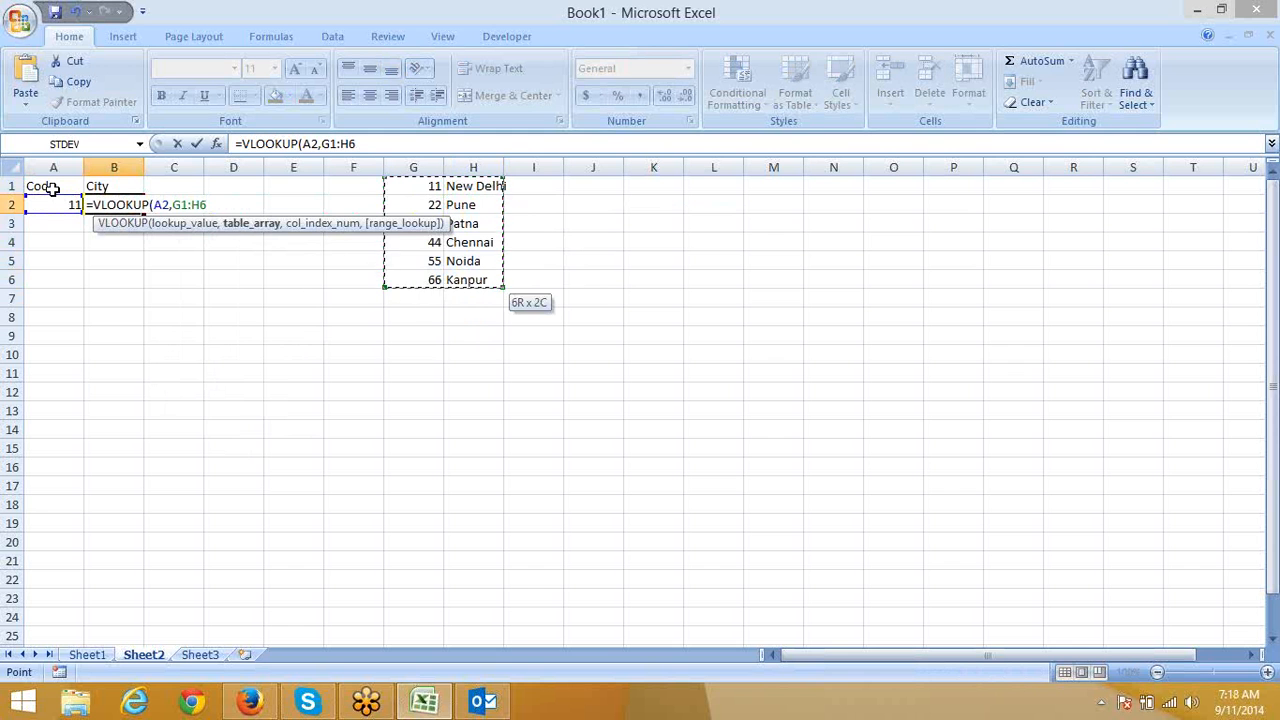
Complete the B2 VLOOKUP with column index 2 and range lookup 0
text(,2,)
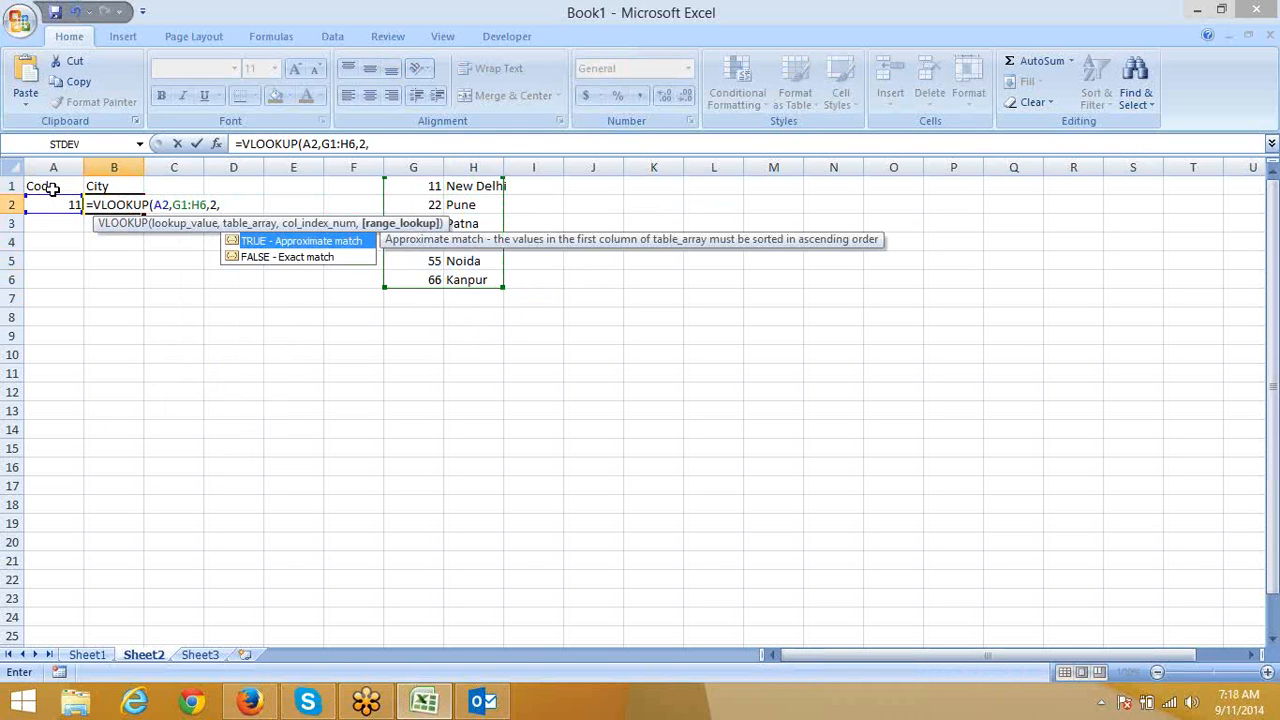
text(0)
key(Return)
key(Up)
key(Down)
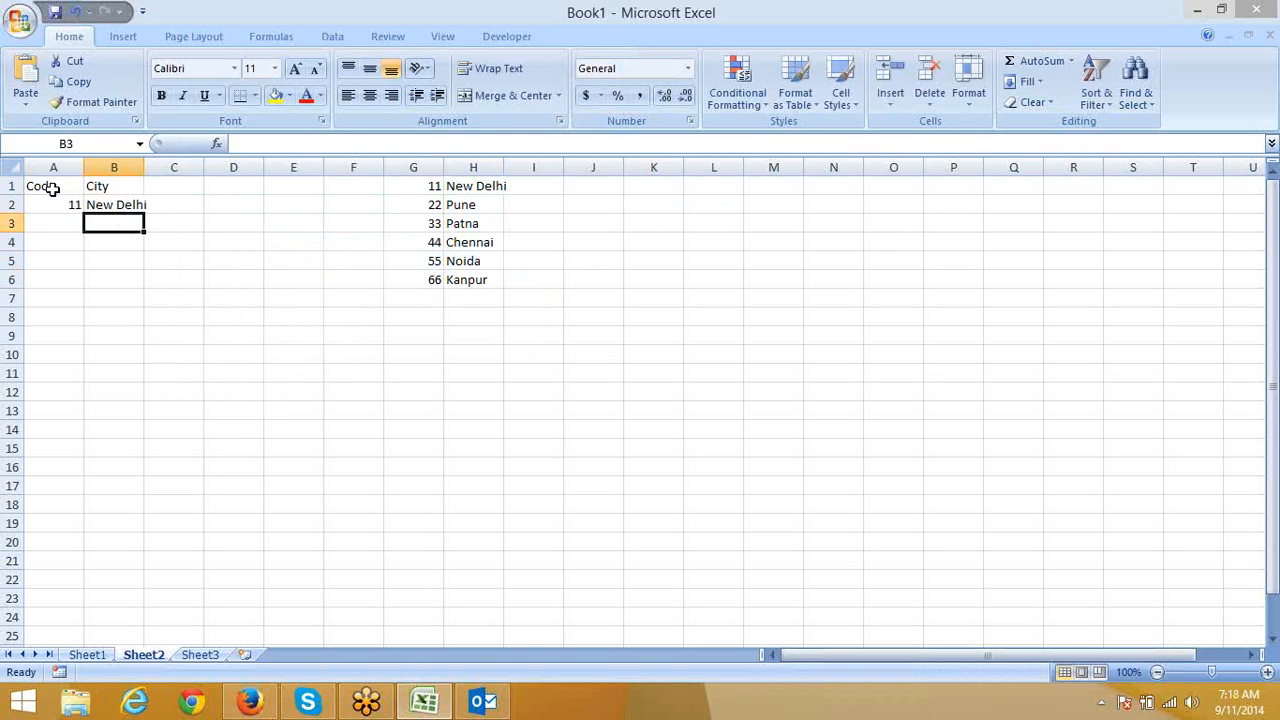
key(Up)
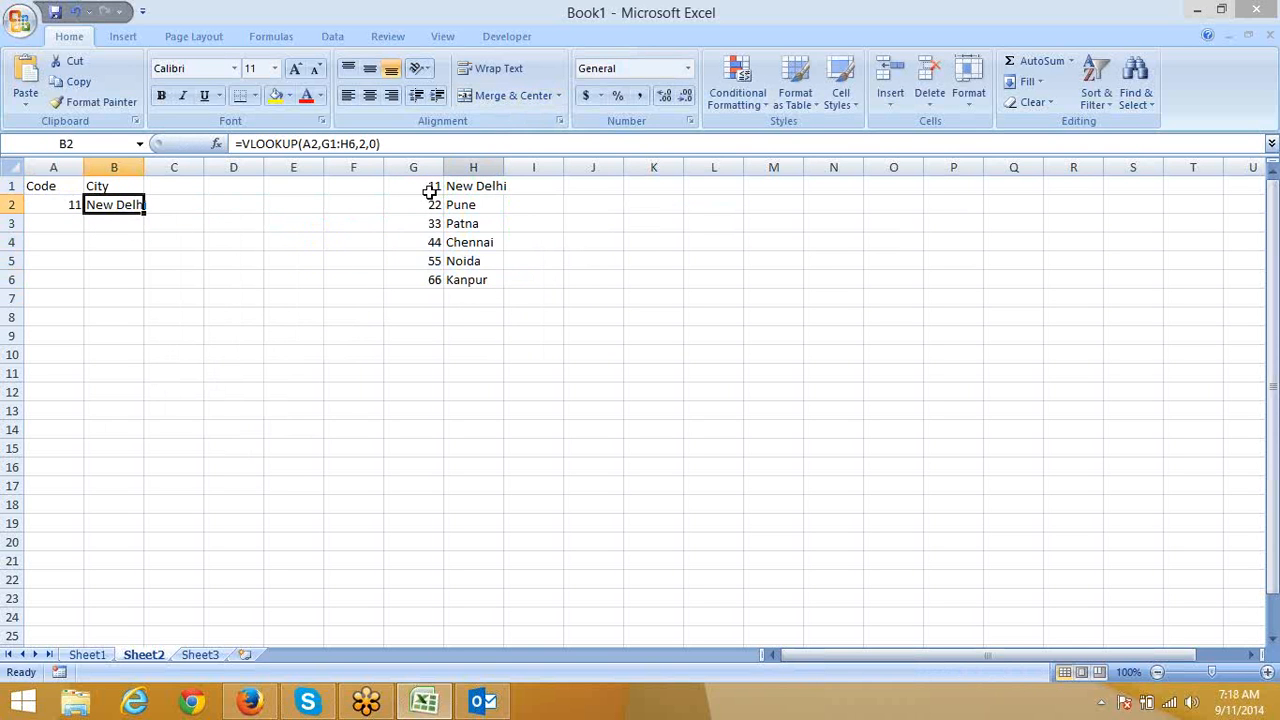
Examine the code and city range G1:H6 that the VLOOKUP in B2 refers to
drag(429, 189, 473, 282)
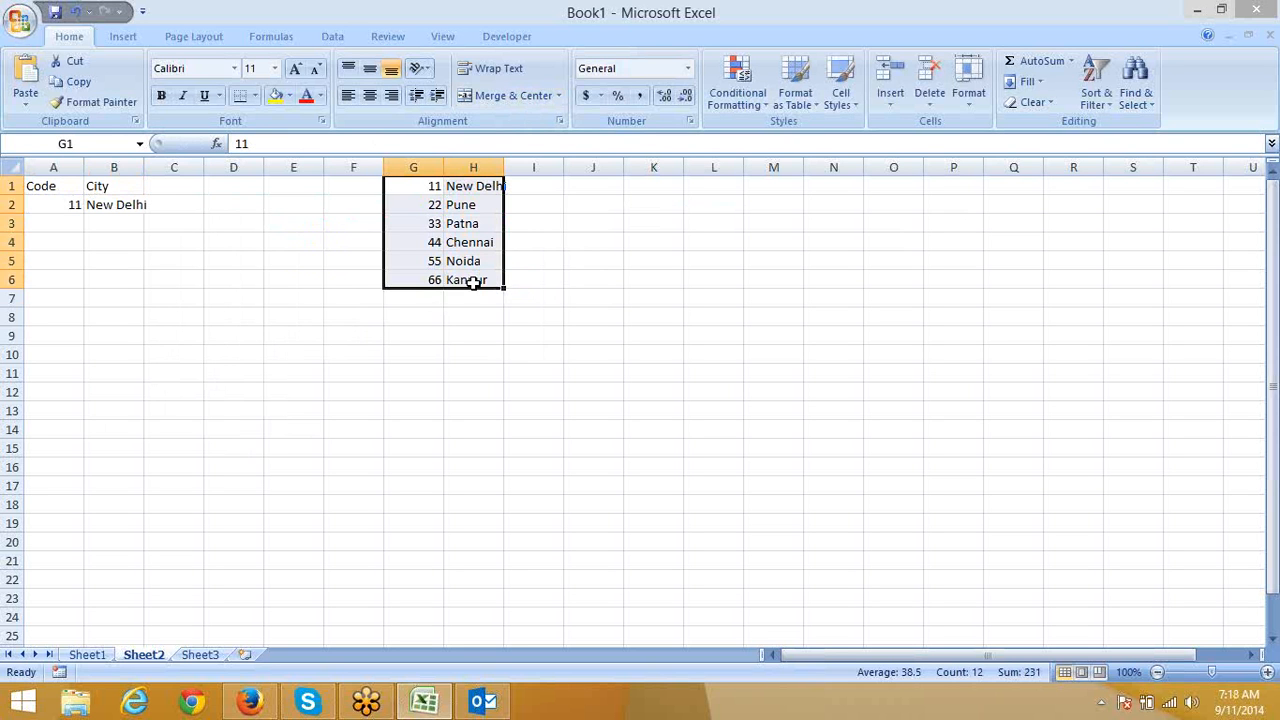
key(Left)
key(Left)
key(Left)
key(Left)
key(Left)
key(Down)
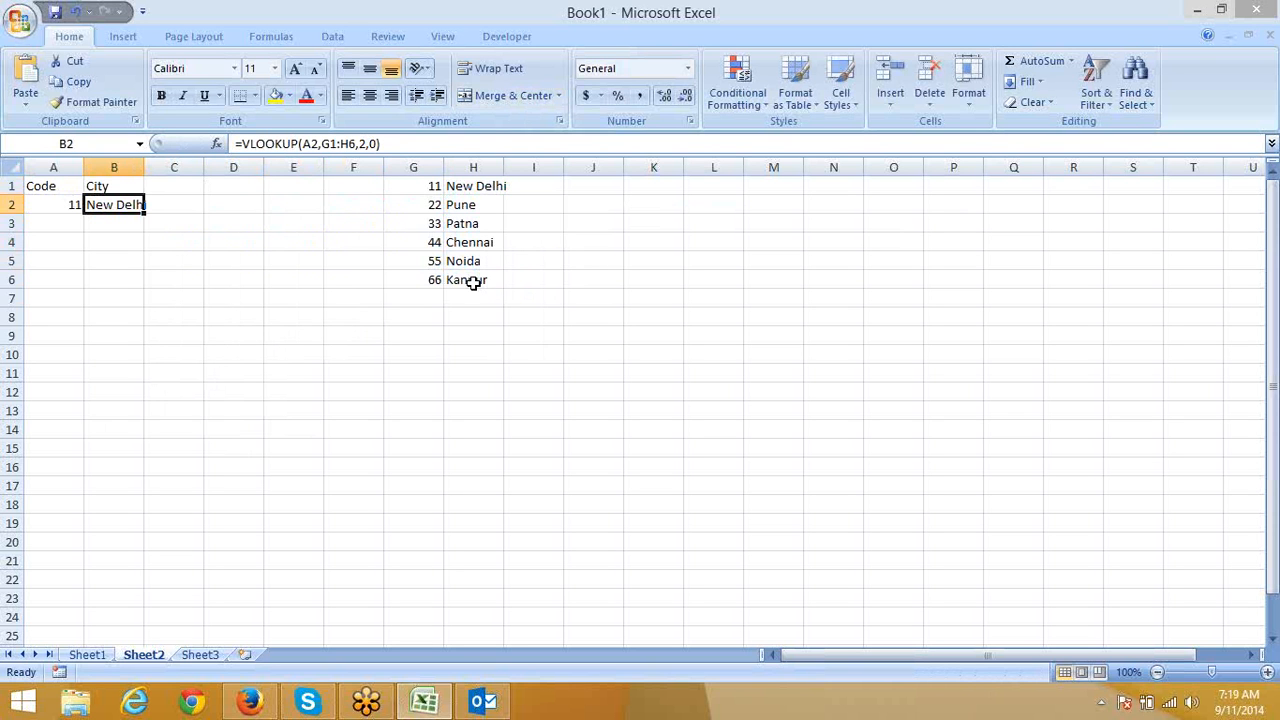
Enter the code 22 in A3 and start a VLOOKUP in B3 with A3 as the lookup value
key(Down)
key(Left)
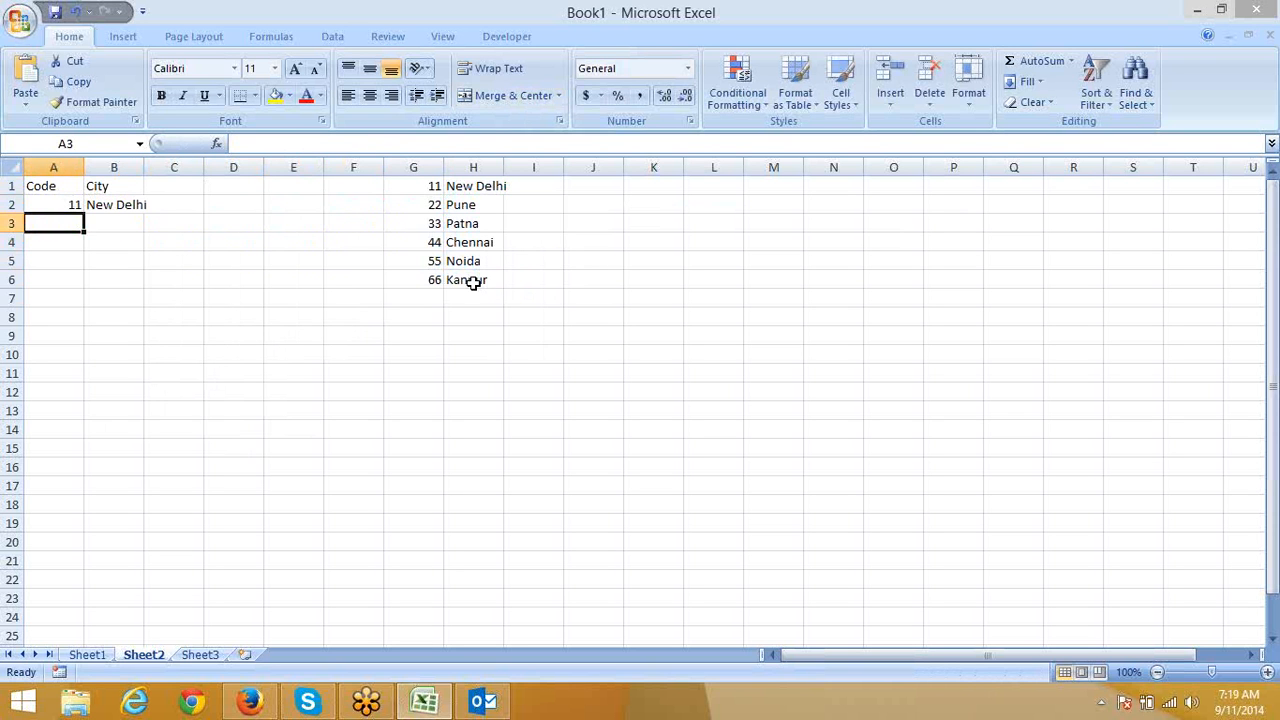
text(22)
key(Tab)
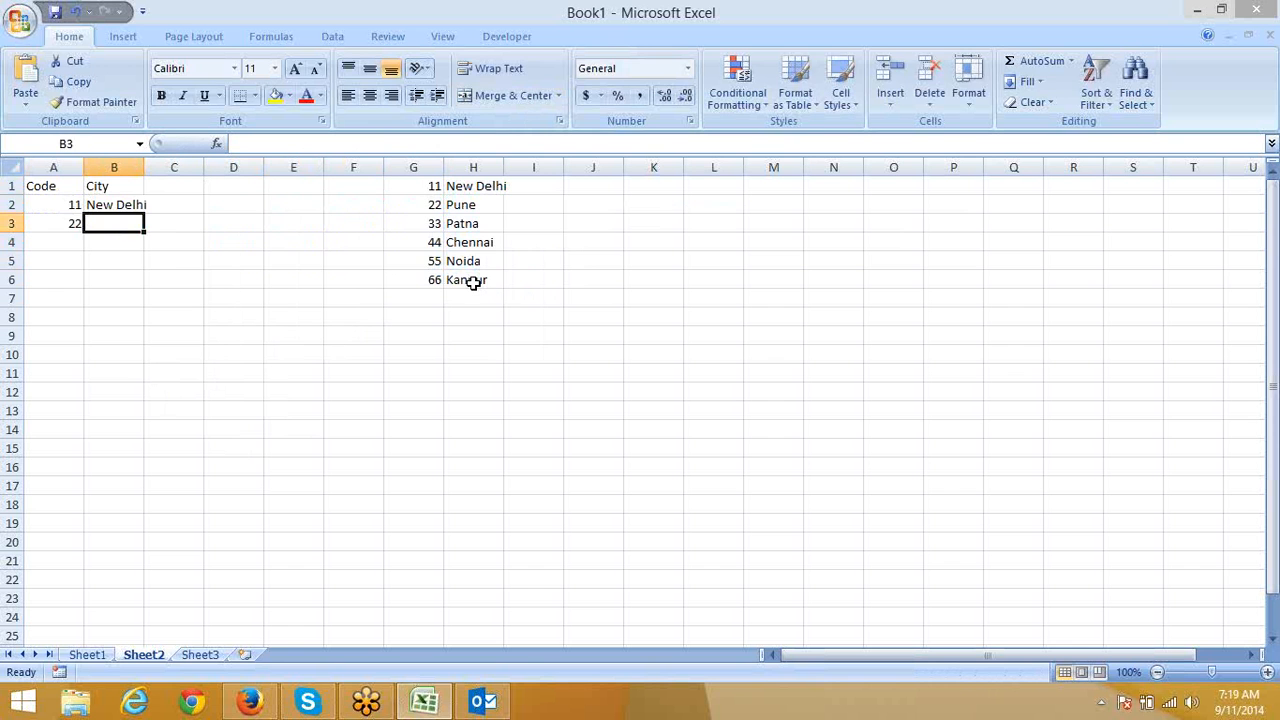
text(=vl)
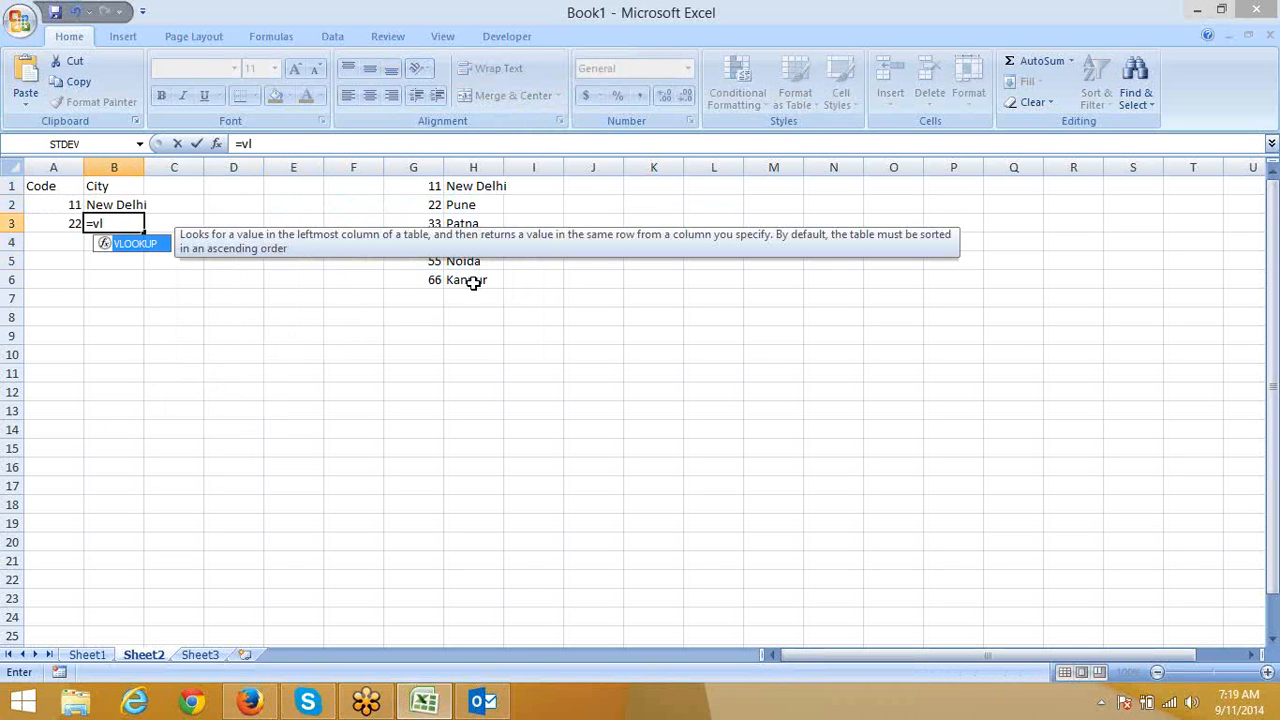
key(Tab)
key(Left)
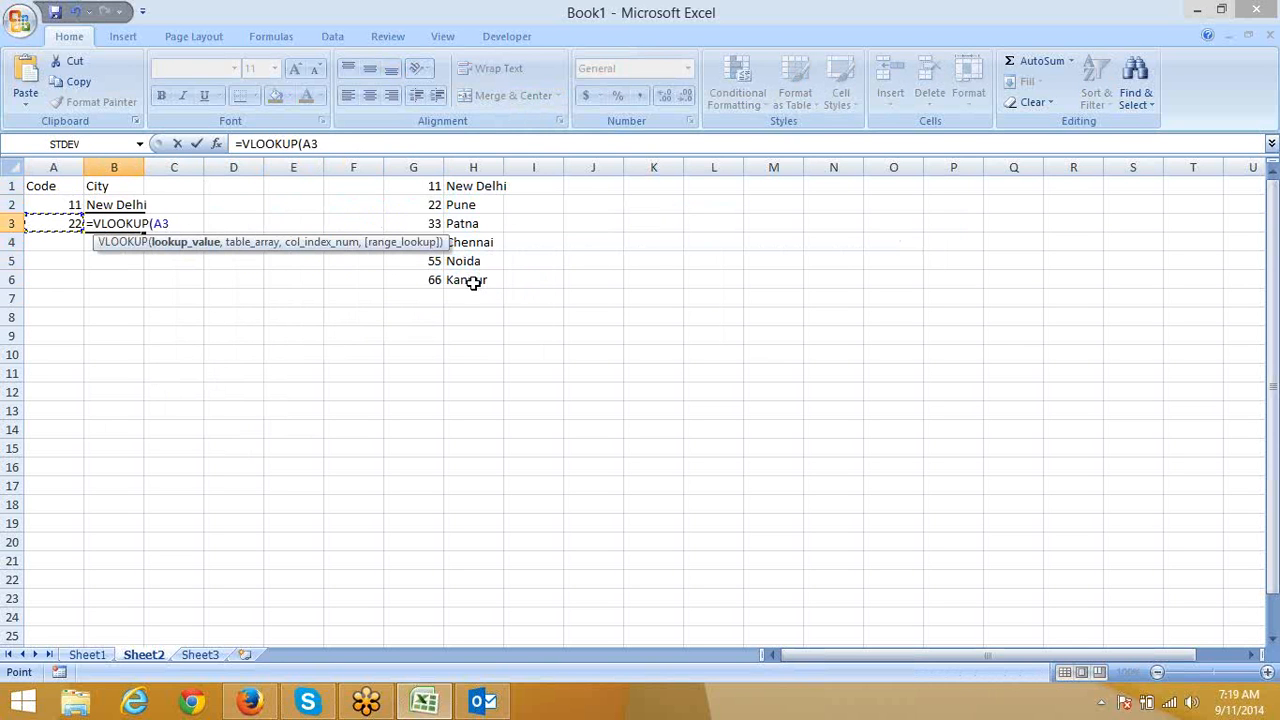
Supply the array constant {11,"New Delhi";22,"Pune";33,"Patna"} as the table array of the B3 VLOOKUP
text(,{)
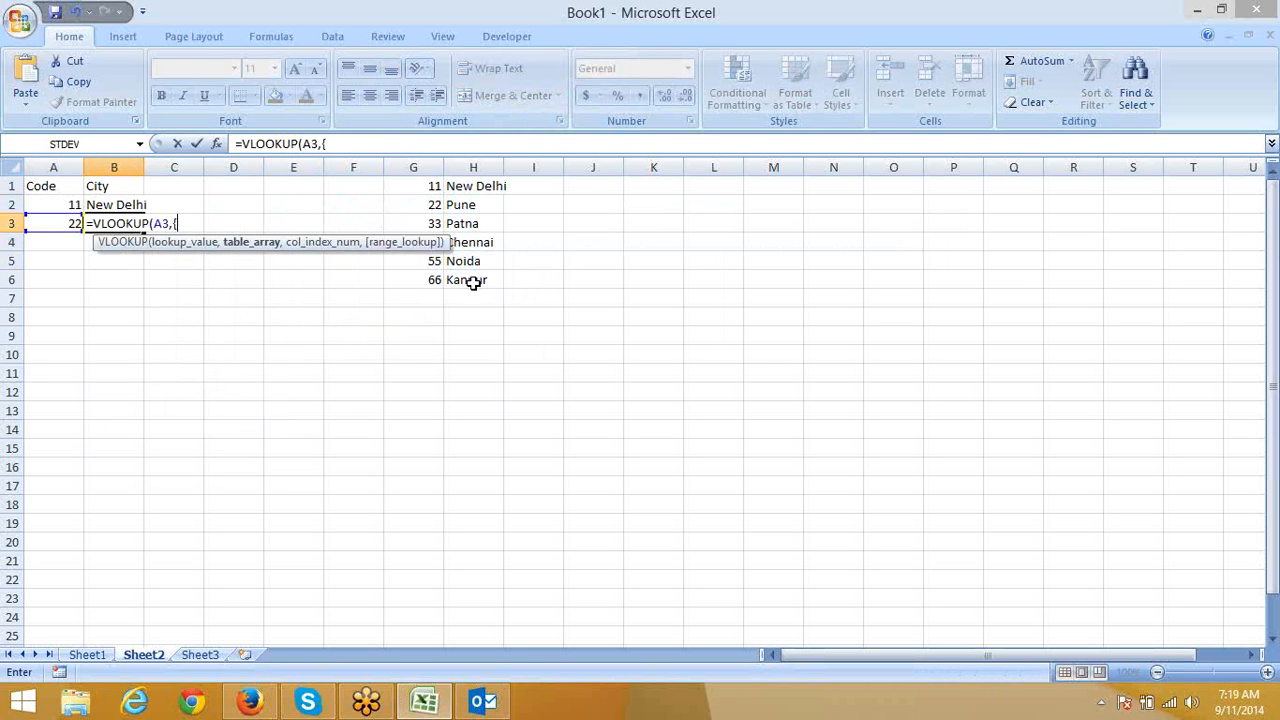
text(11,"New Delhi)
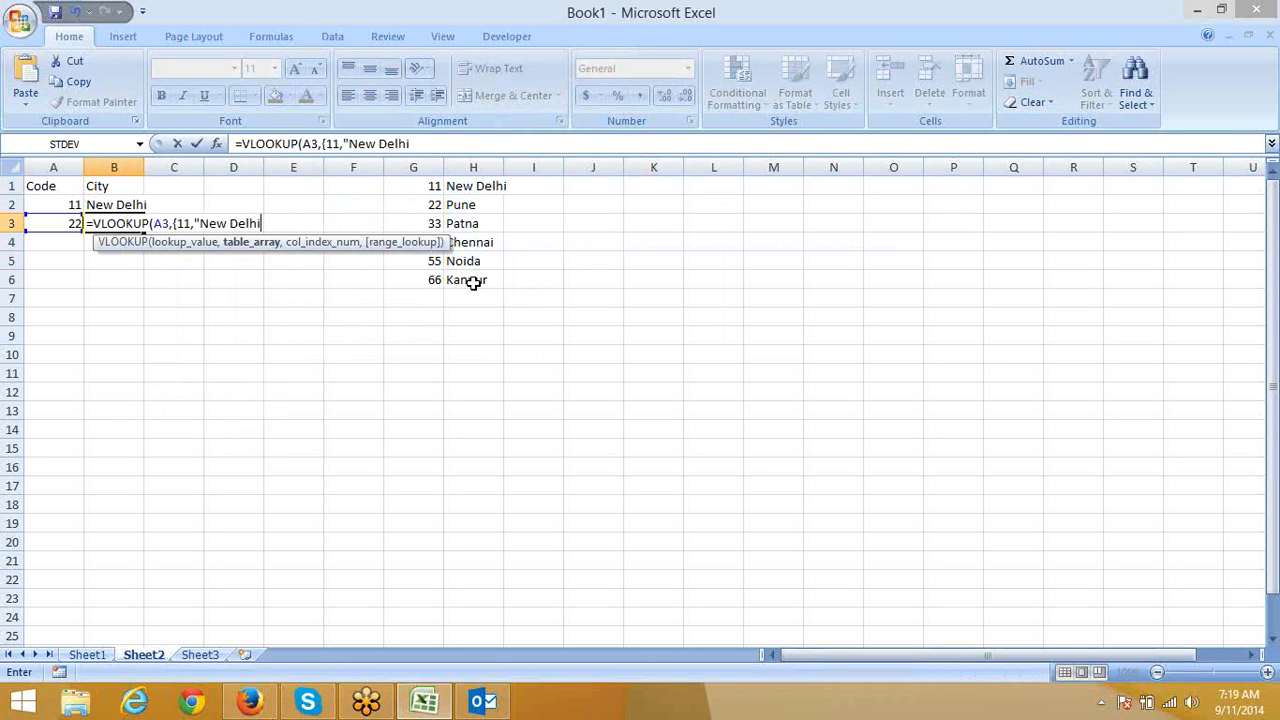
text(";)
text(22,"P)
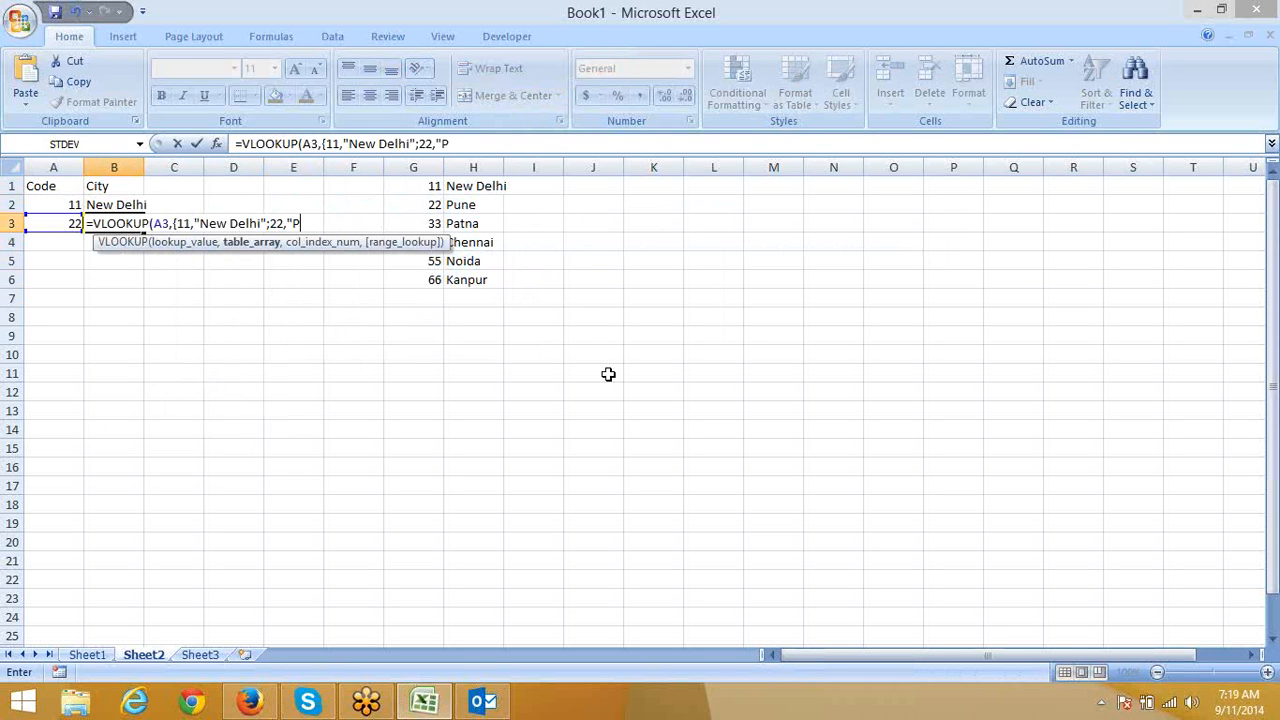
text(une")
text(;)
text(33)
text(,")
text(P)
text(at)
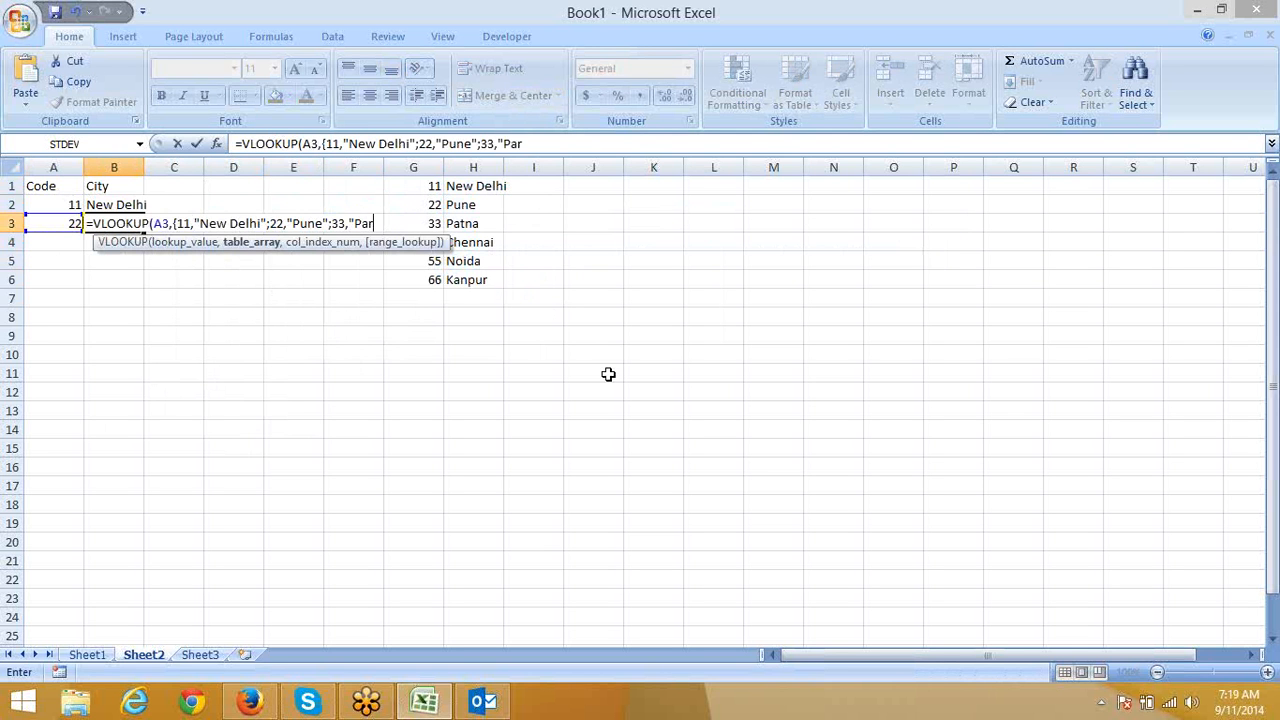
text(na)
text("})
Complete the B3 VLOOKUP with column index 2 and range lookup 0
text(,2)
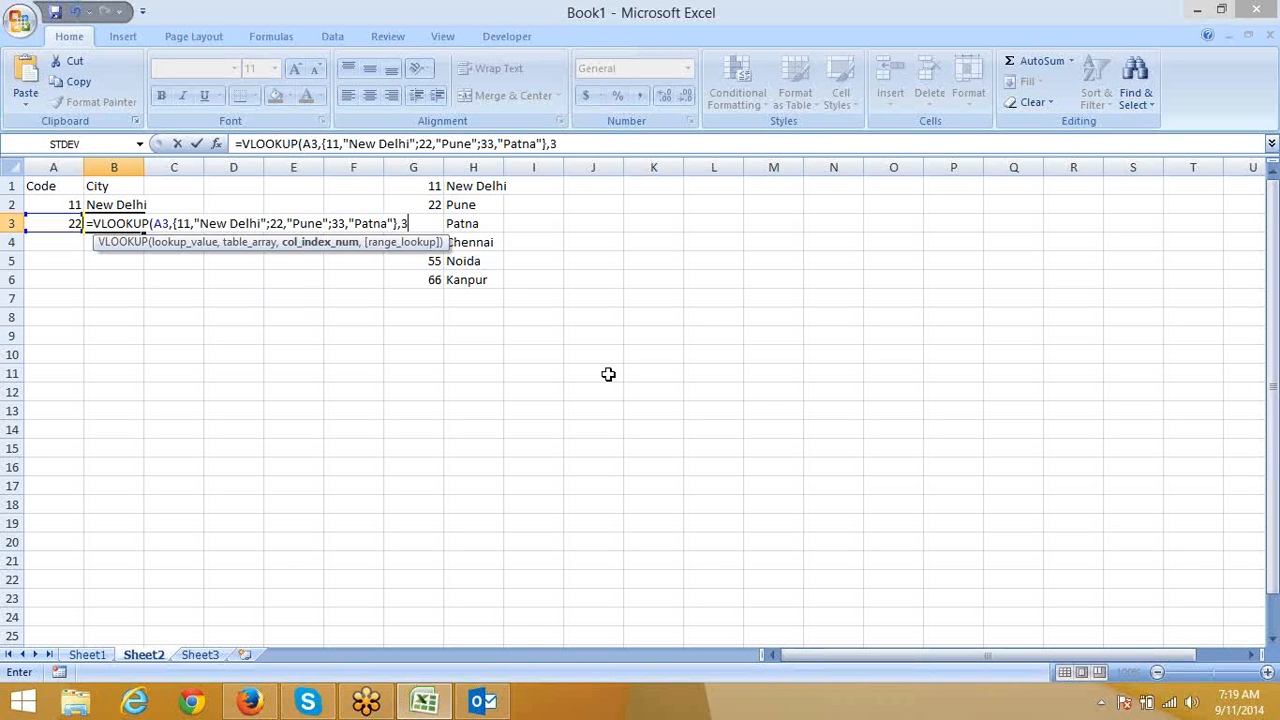
key(BackSpace)
text(2,0)
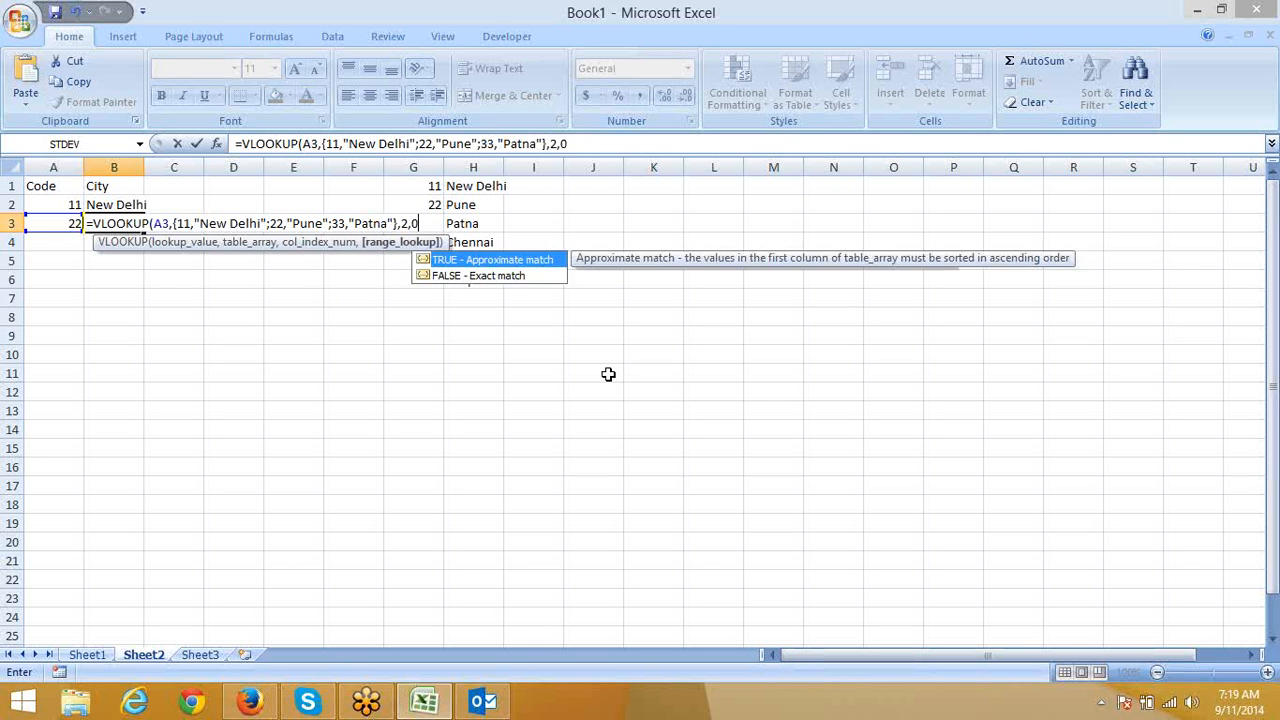
key(Return)
key(Up)
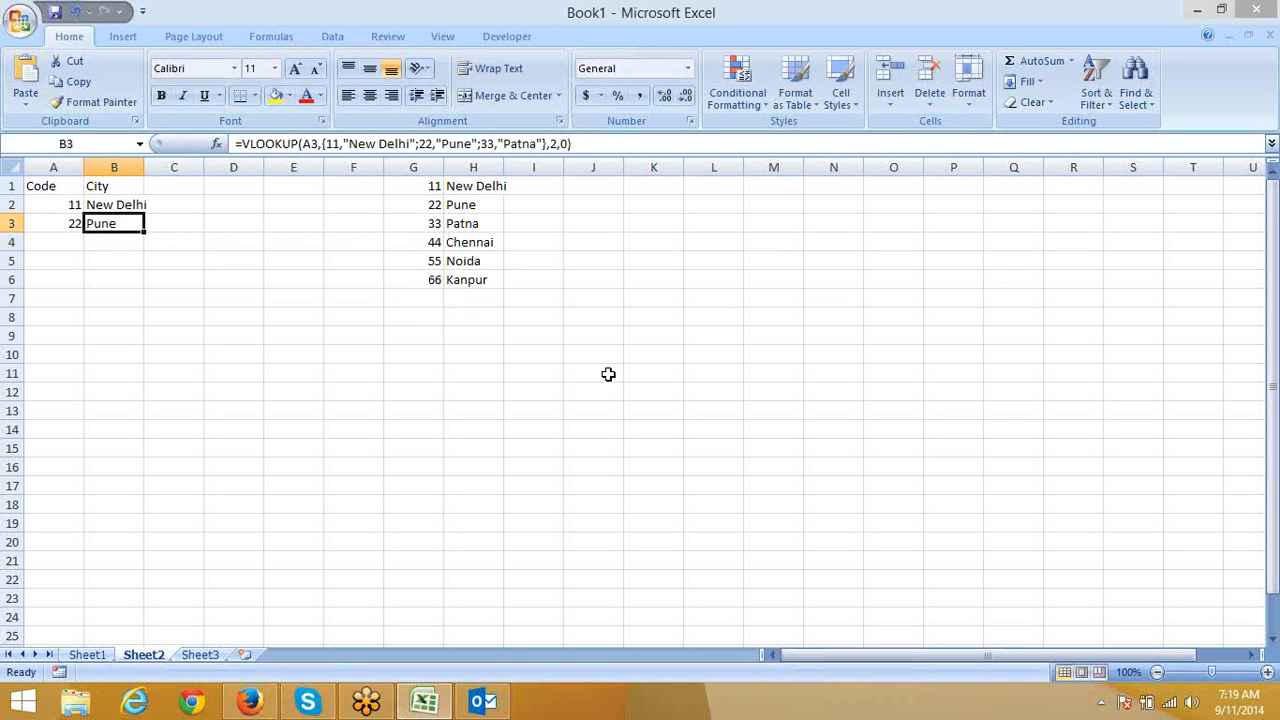
Sketch a grid of two columns and three rows over columns J to M with the annotation pen
click(1008, 242)
click(1020, 279)
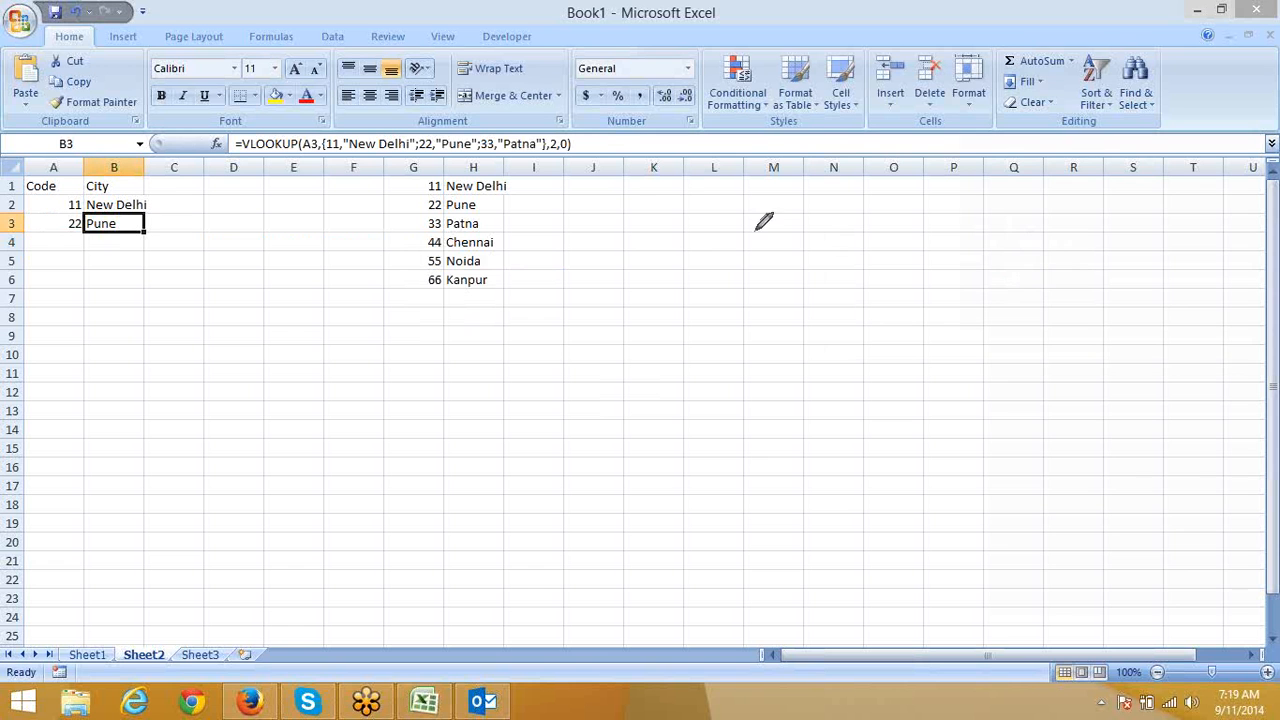
mouse_move(617, 204)
mouse_down()
mouse_move(750, 172)
mouse_move(576, 540)
mouse_move(566, 373)
mouse_up()
drag(584, 254, 613, 200)
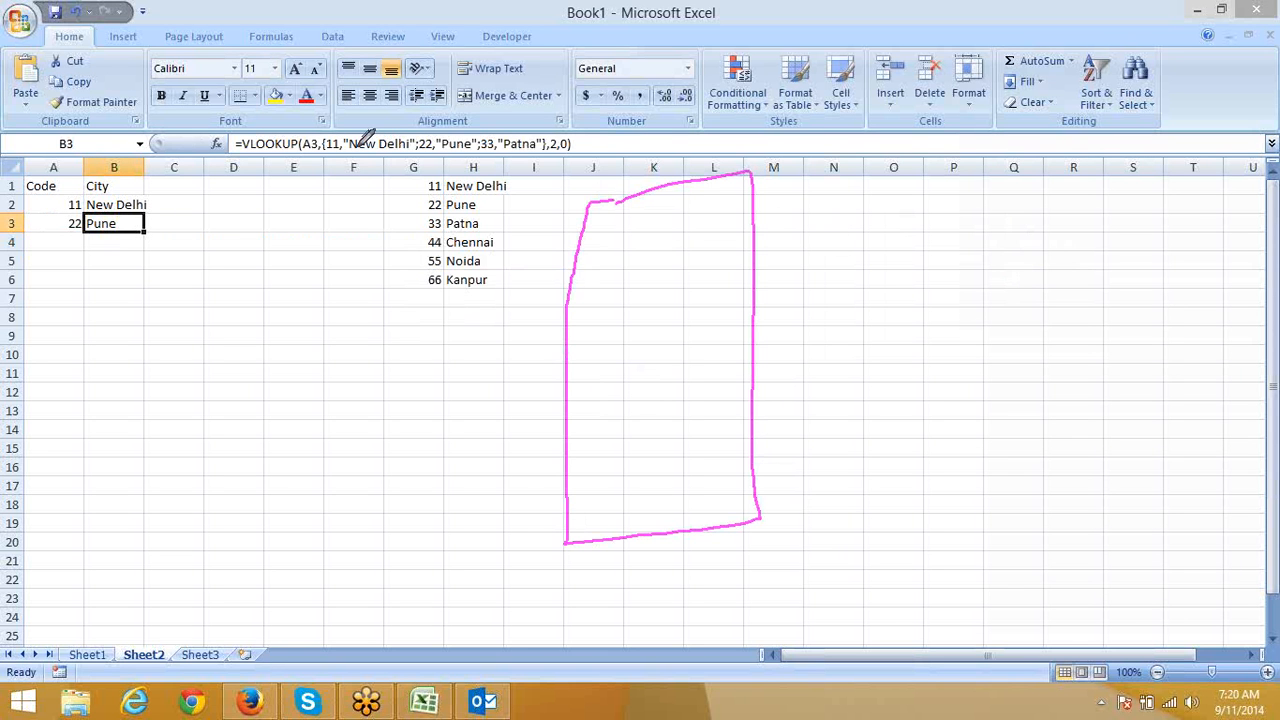
drag(666, 186, 682, 380)
drag(699, 446, 684, 528)
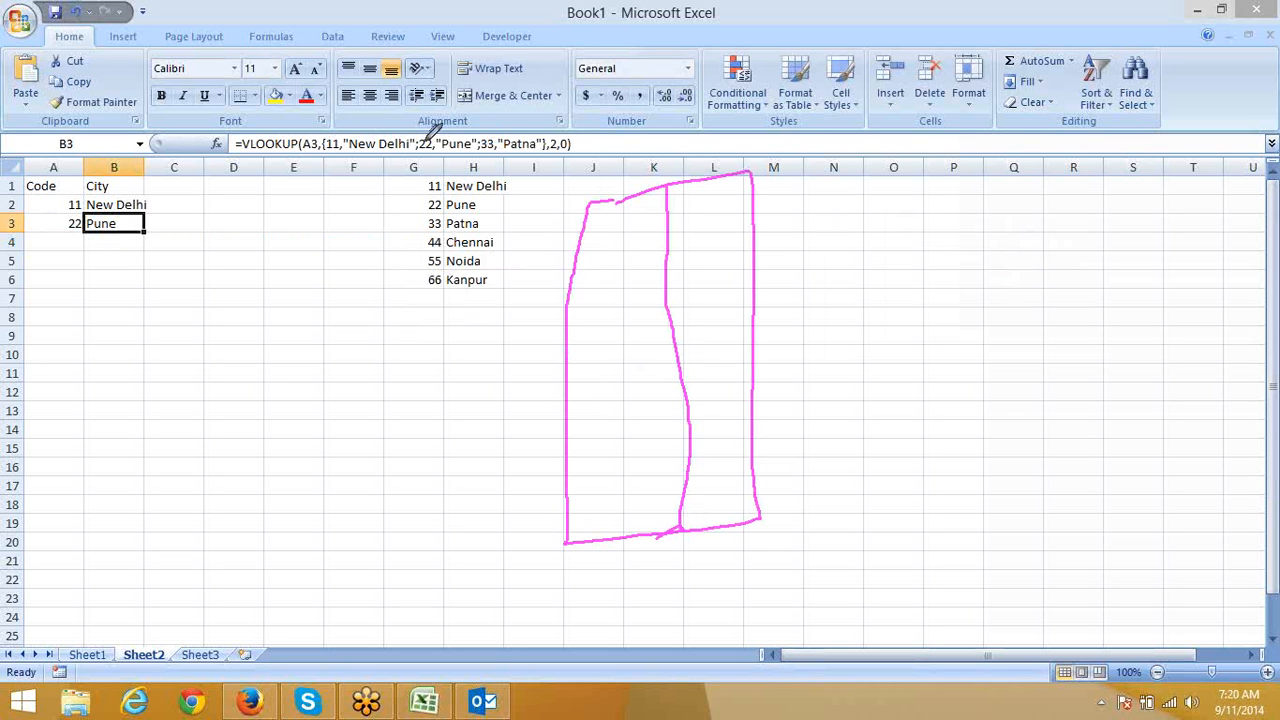
drag(570, 282, 753, 267)
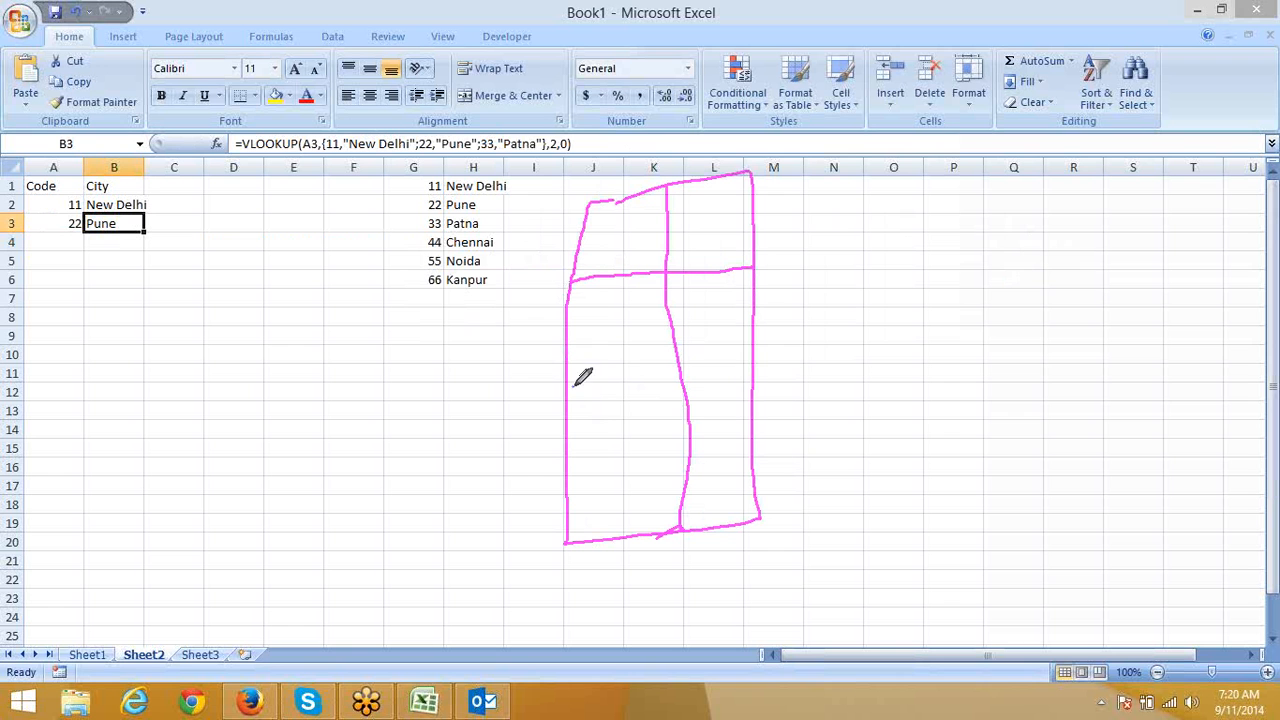
drag(572, 386, 754, 378)
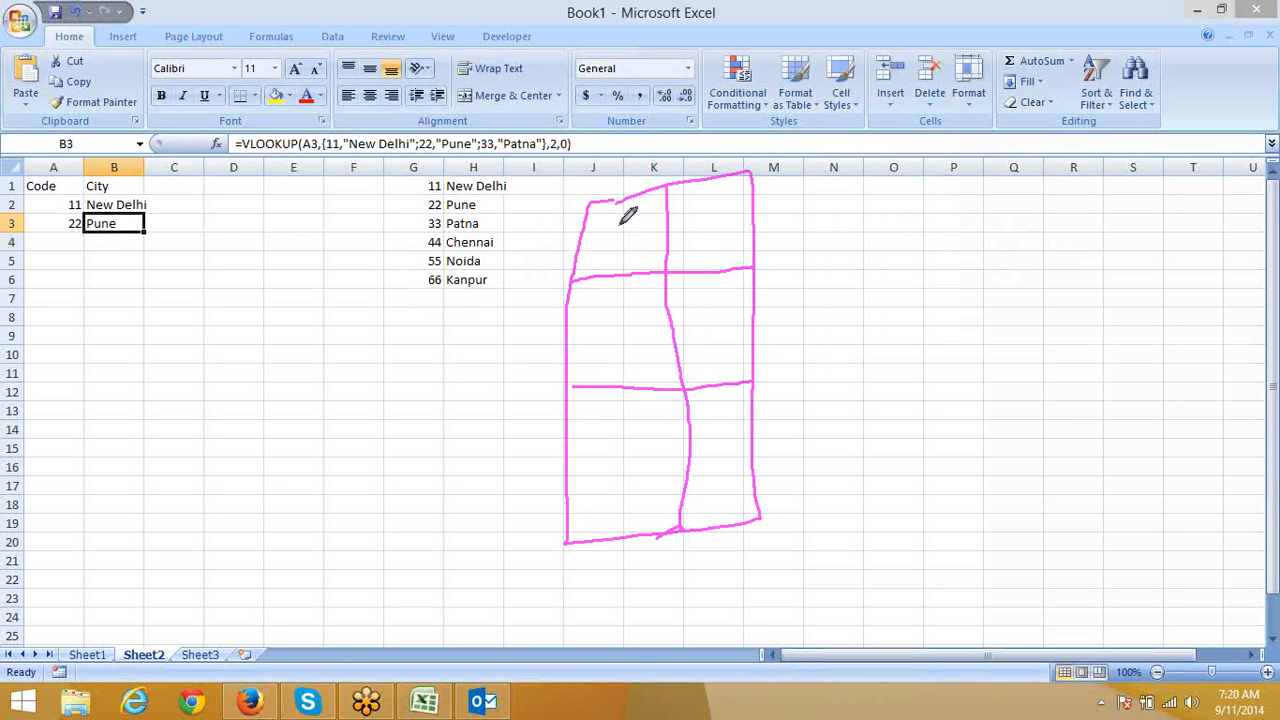
Handwrite the pairs 11 and ND, 22 and P, and 33 and P into the sketched grid's three rows
mouse_move(616, 222)
mouse_down()
mouse_move(625, 258)
mouse_move(701, 246)
mouse_up()
click(694, 231)
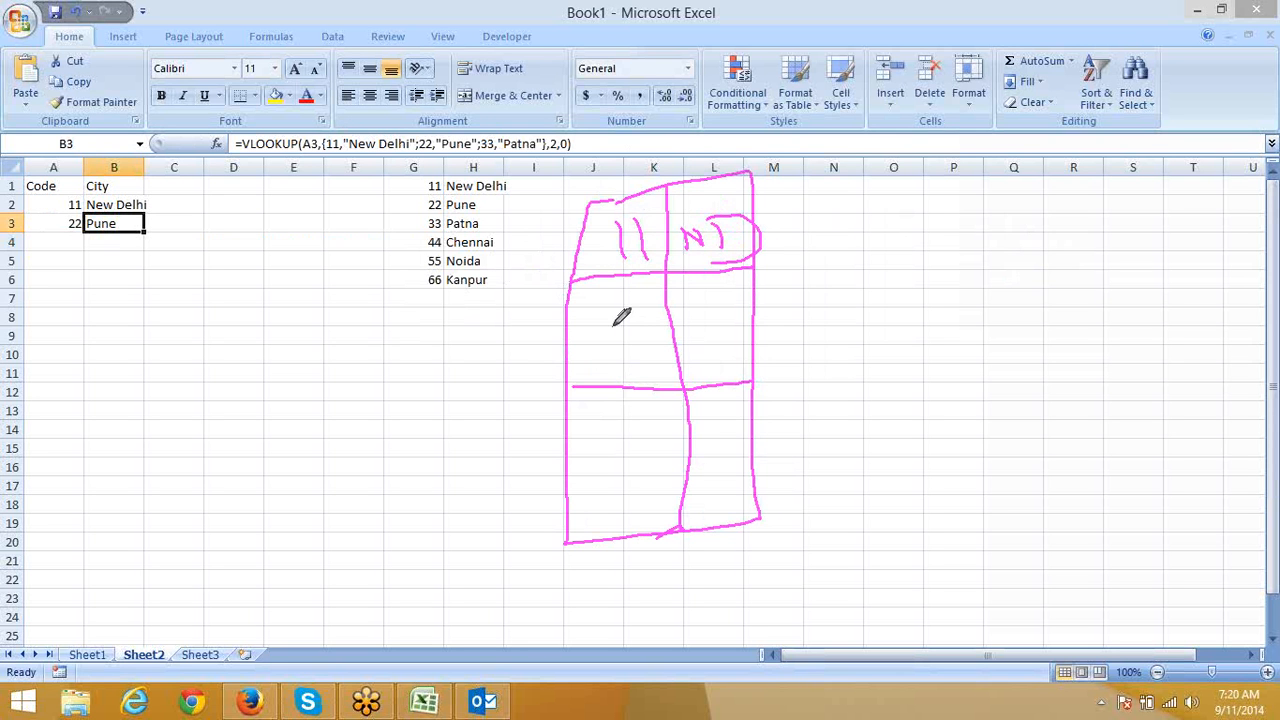
mouse_move(603, 324)
mouse_down()
mouse_move(606, 345)
mouse_move(650, 344)
mouse_up()
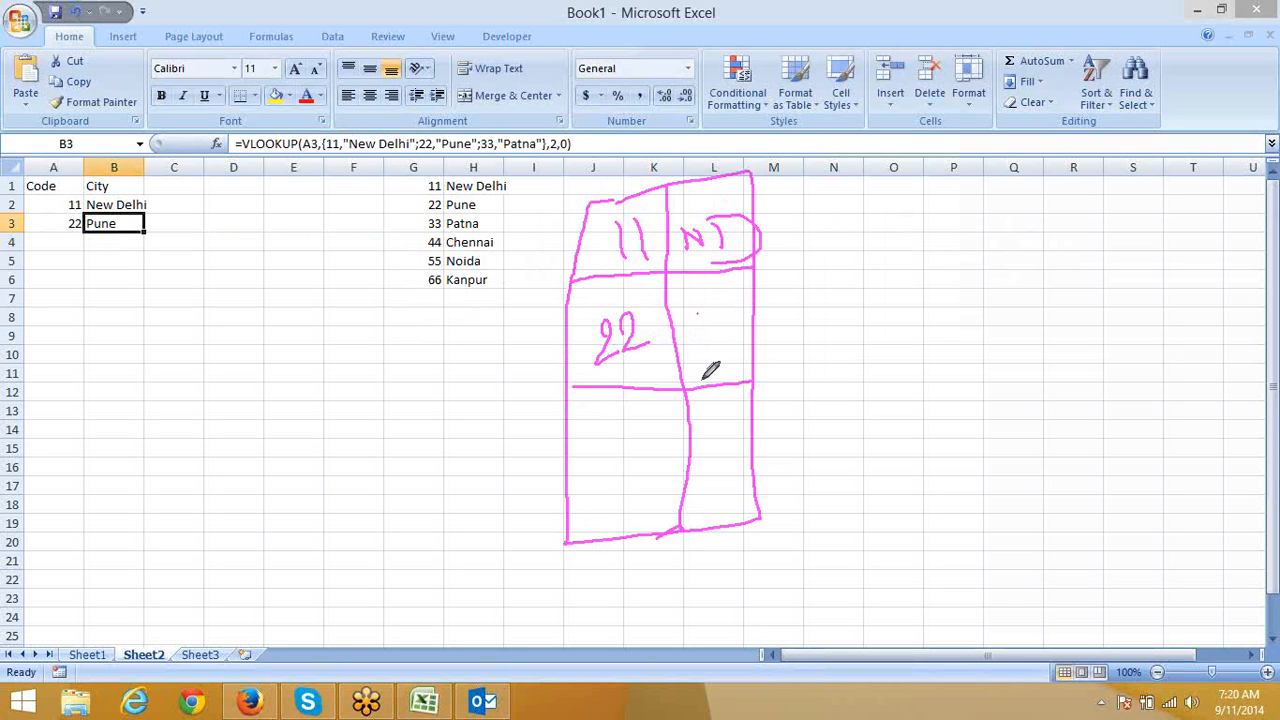
mouse_move(701, 378)
mouse_down()
mouse_move(699, 318)
mouse_move(701, 348)
mouse_up()
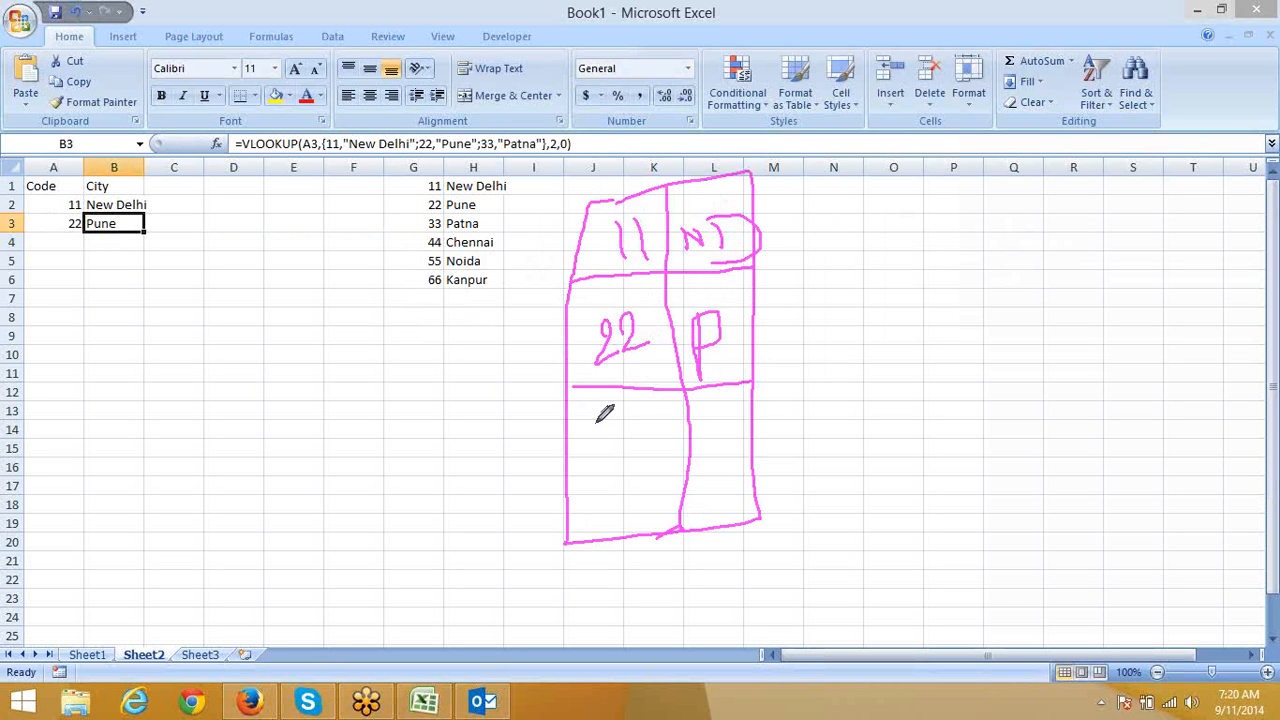
mouse_move(586, 432)
mouse_down()
mouse_move(627, 420)
mouse_move(594, 442)
mouse_move(651, 420)
mouse_move(644, 436)
mouse_up()
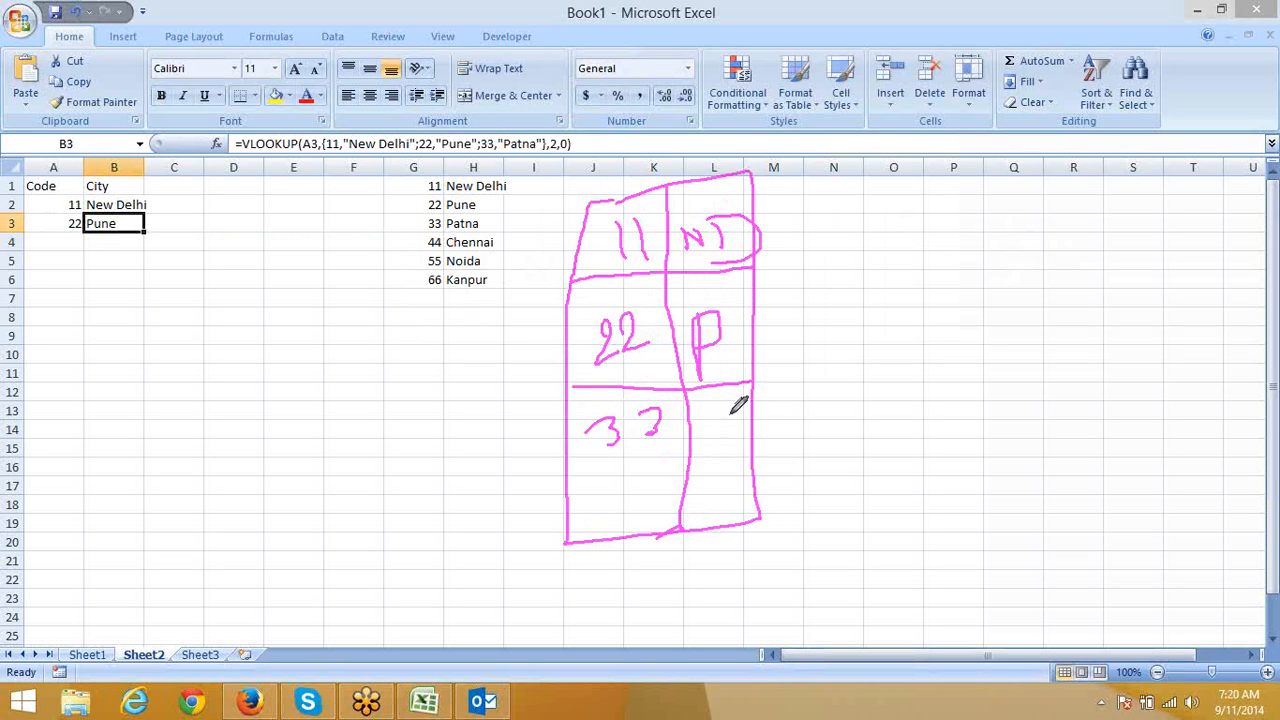
mouse_move(729, 449)
mouse_down()
mouse_move(720, 411)
mouse_move(740, 428)
mouse_move(729, 432)
mouse_up()
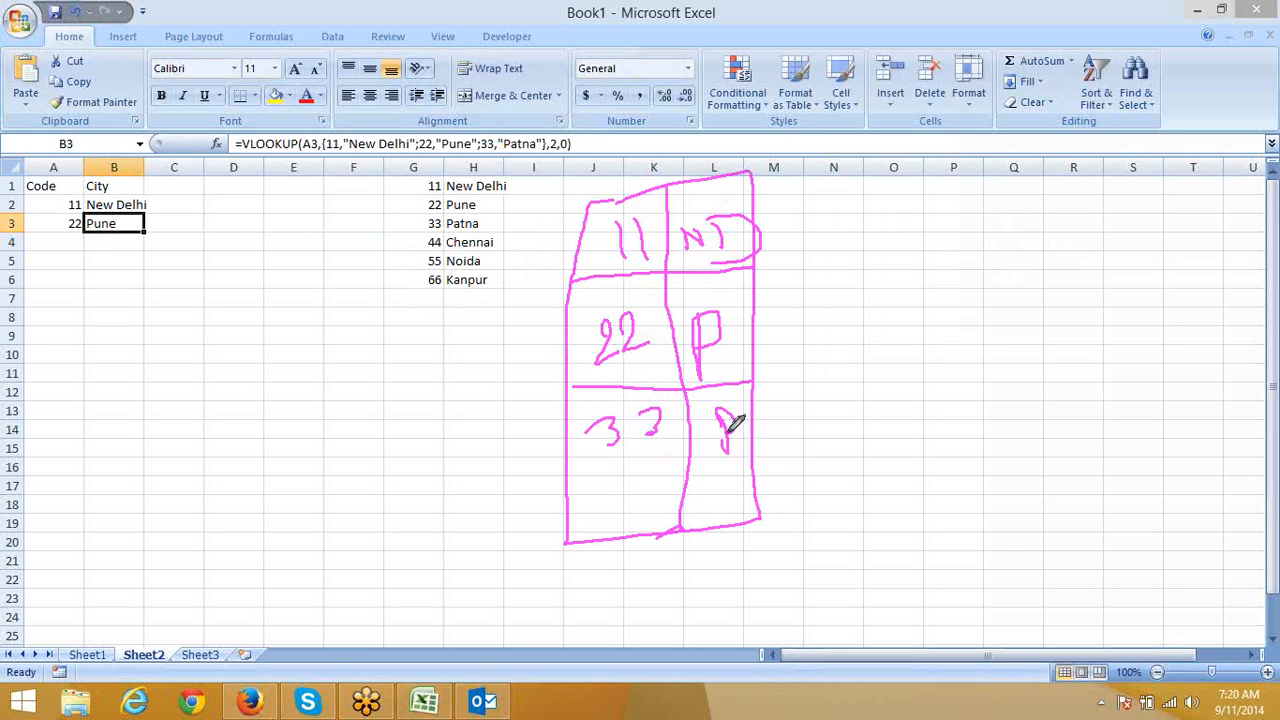
Circle the code and city list in G1:H6 with the pen, and clear all the annotations
click(387, 186)
mouse_move(508, 171)
mouse_down()
mouse_move(528, 272)
mouse_move(452, 312)
mouse_move(420, 312)
mouse_up()
drag(389, 190, 421, 314)
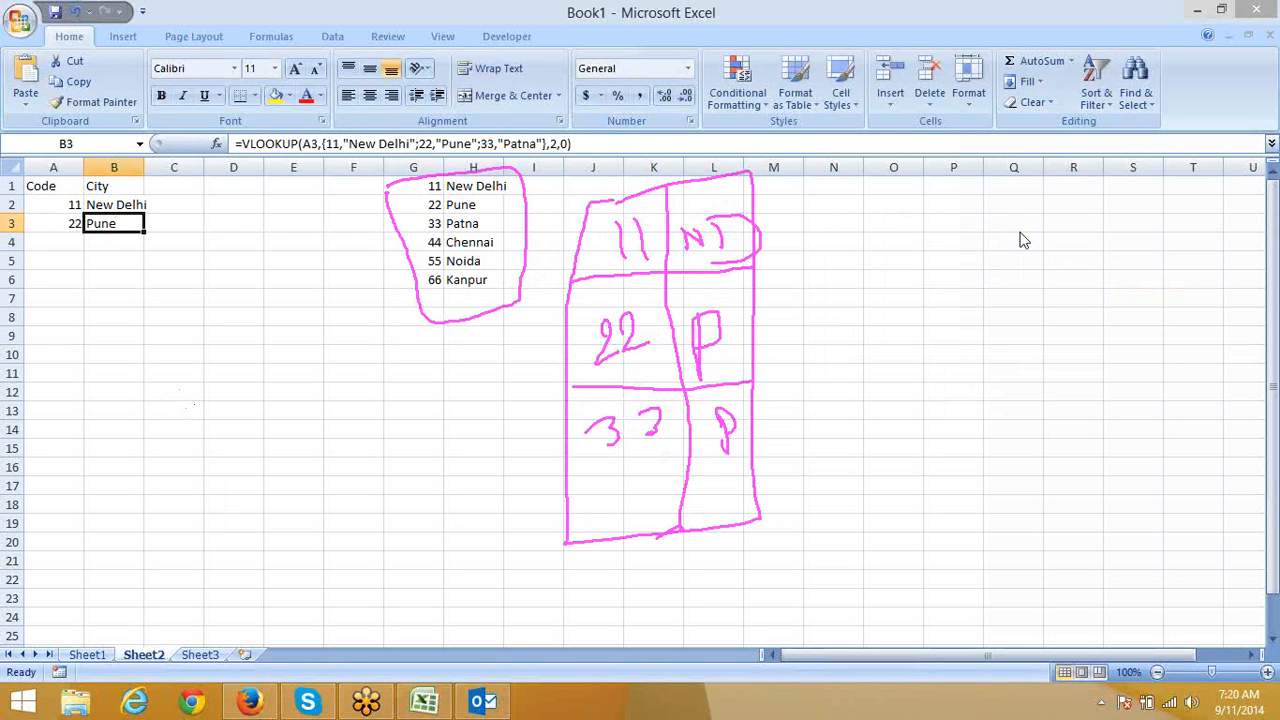
click(1060, 354)
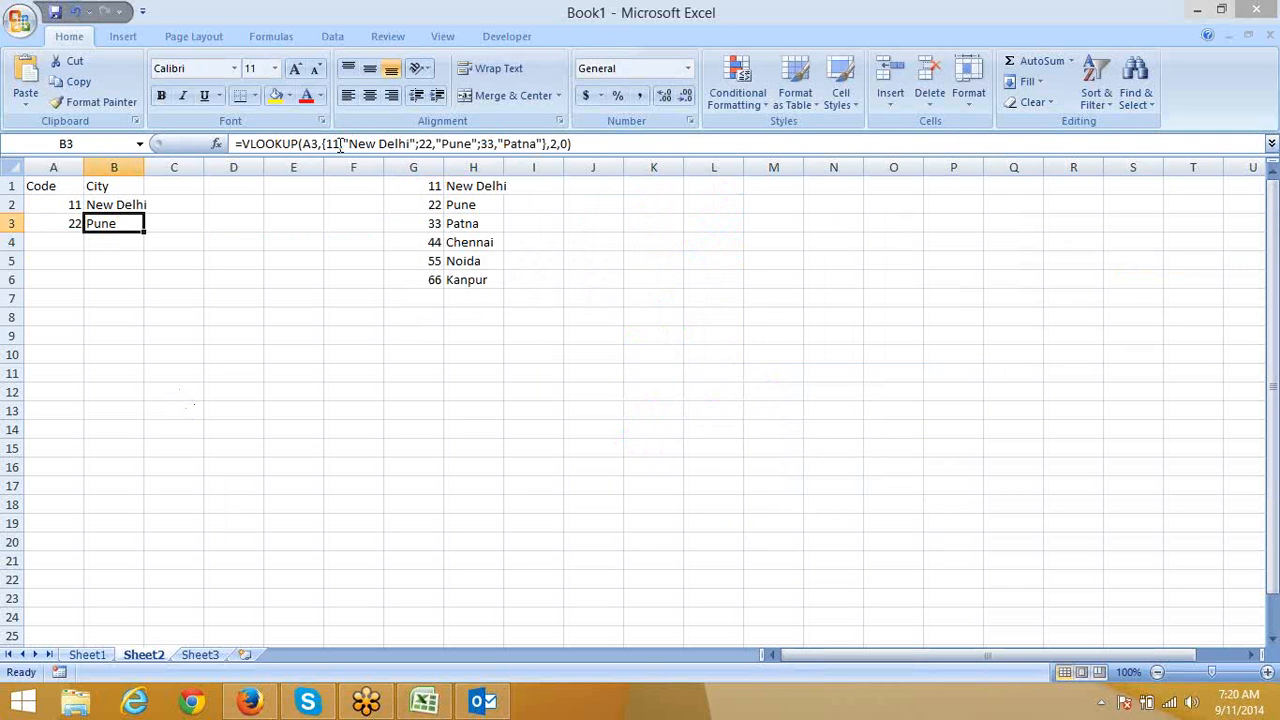
Copy the array constant from the B3 VLOOKUP and commit the formula with the same constant pasted back as its table array
click(547, 143)
drag(547, 143, 324, 219)
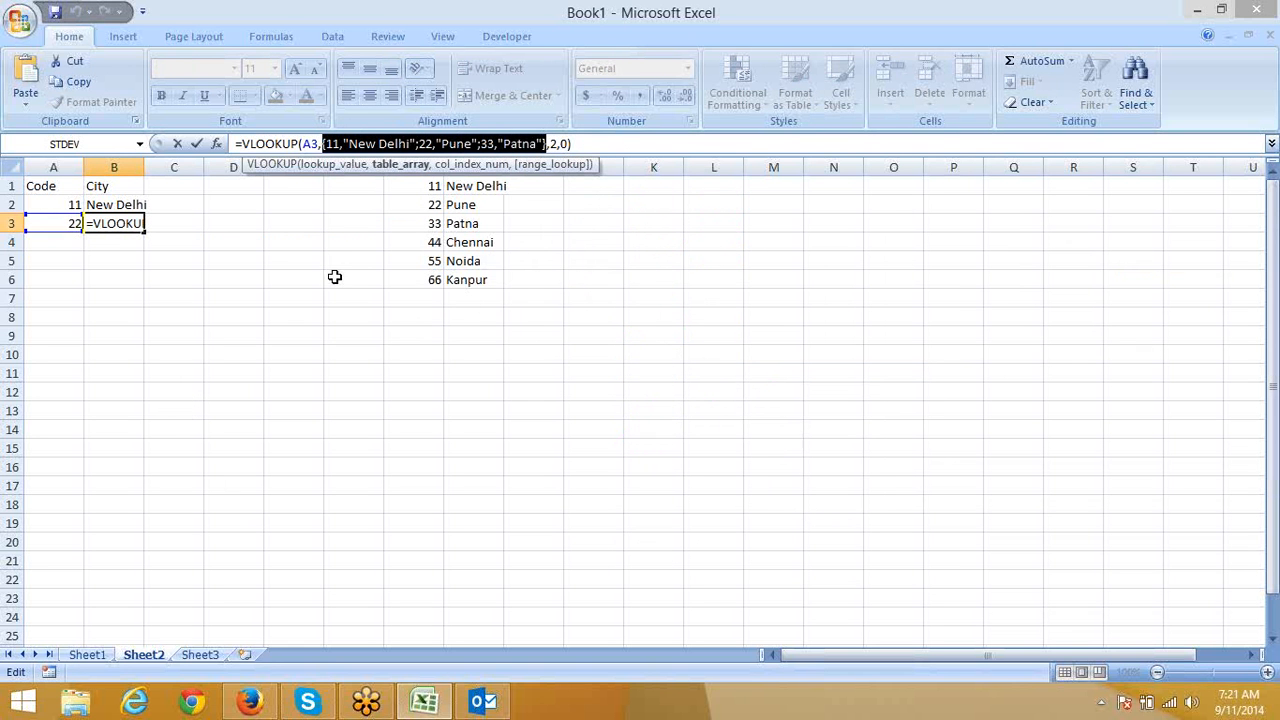
key(ctrl+c)
click(337, 296)
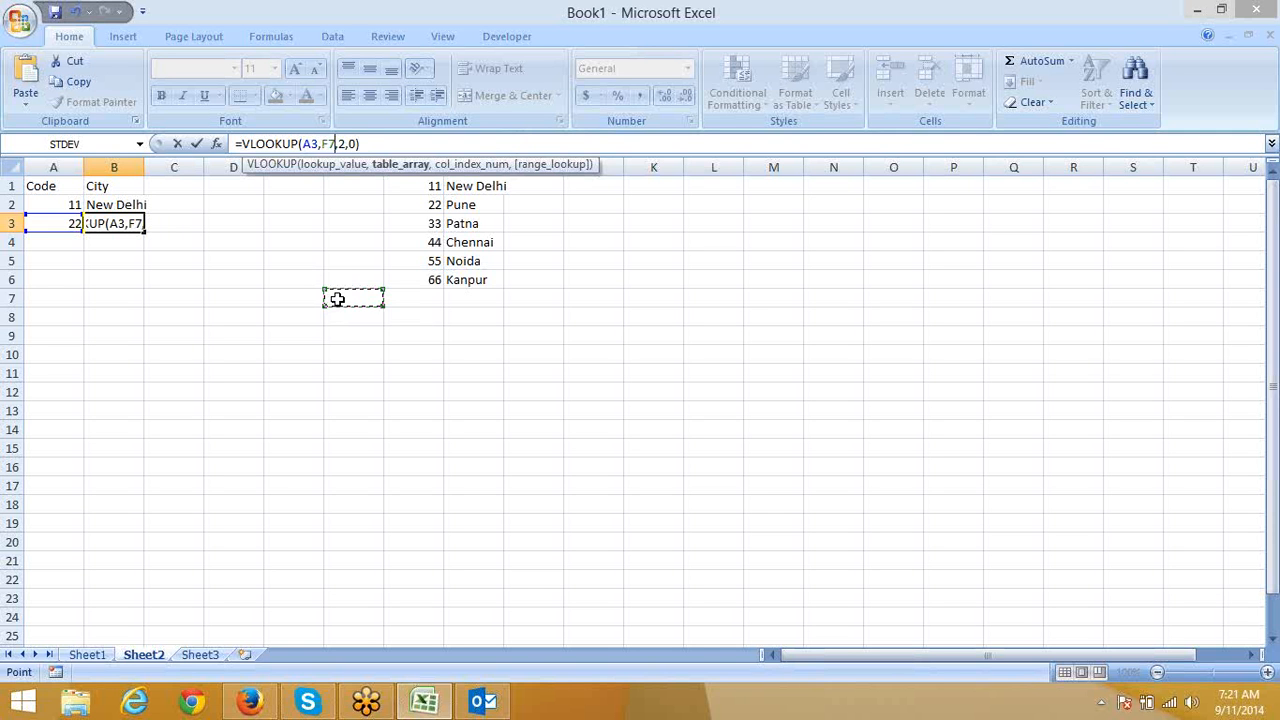
key(BackSpace)
key(BackSpace)
key(ctrl+v)
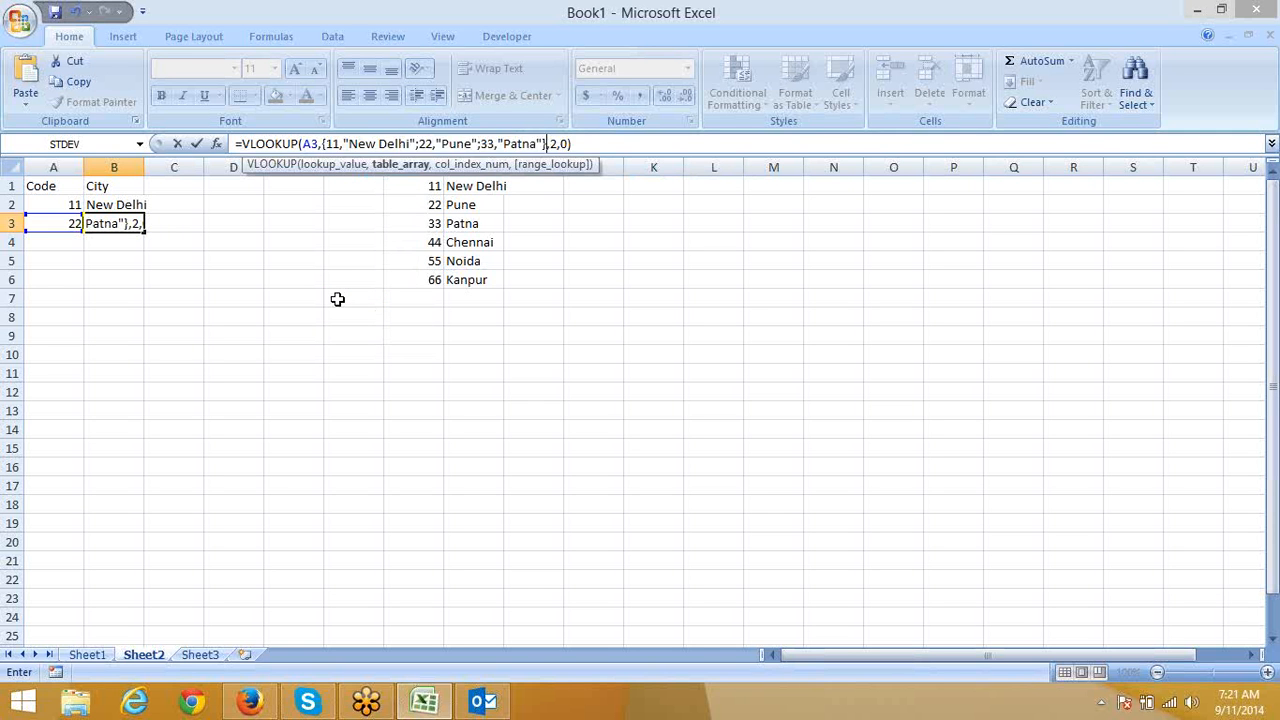
key(Return)
click(294, 277)
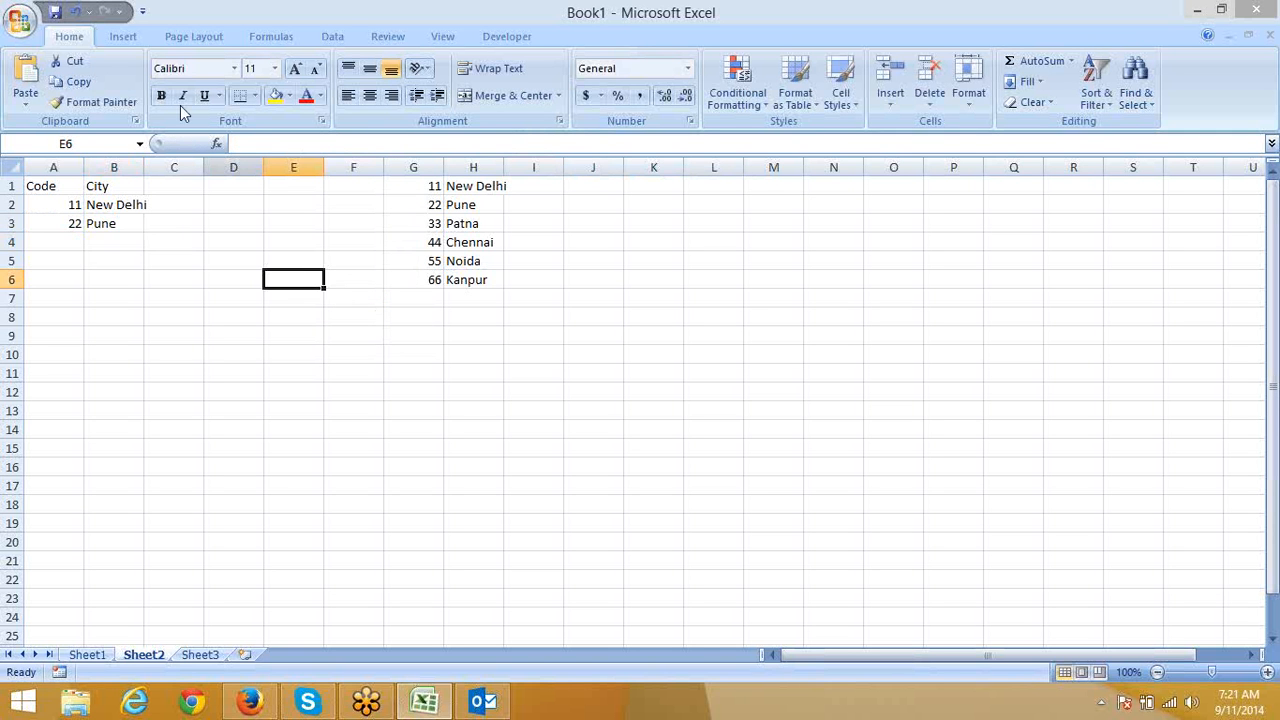
Define a workbook-scoped name data that refers to the pasted array constant ={11,"New Delhi";22,"Pune";33,"Patna"}
click(251, 39)
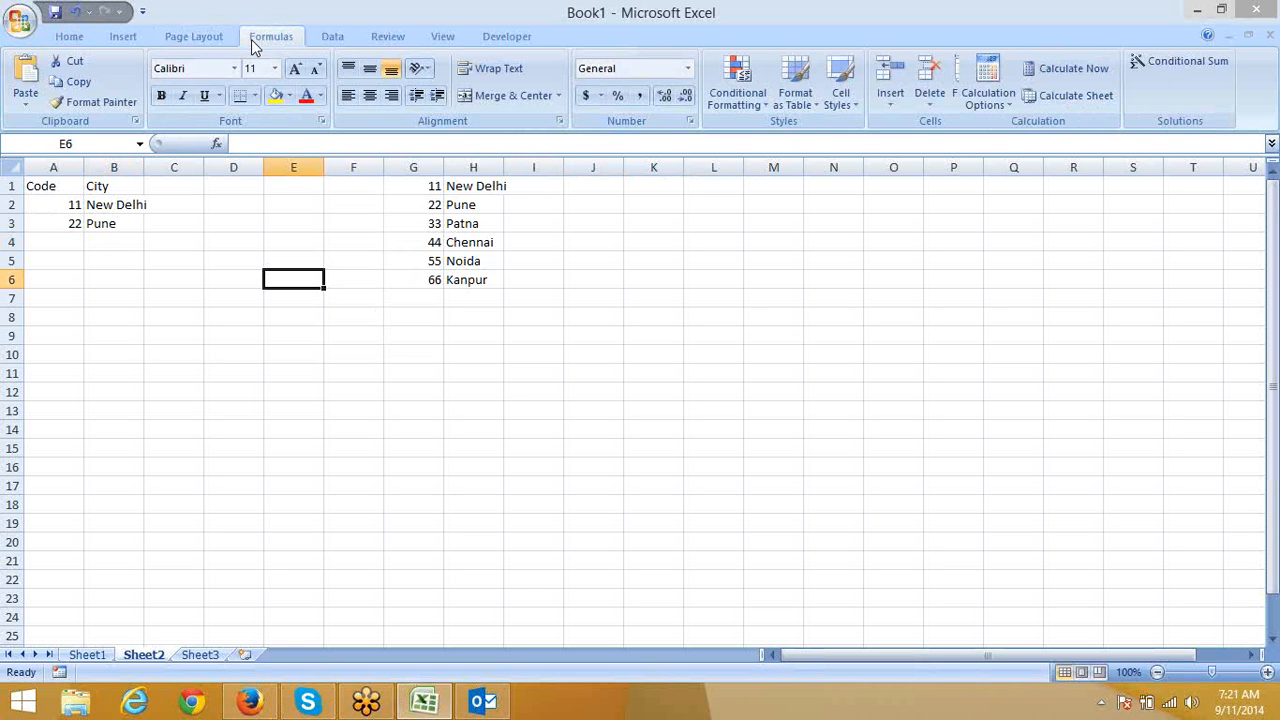
click(549, 64)
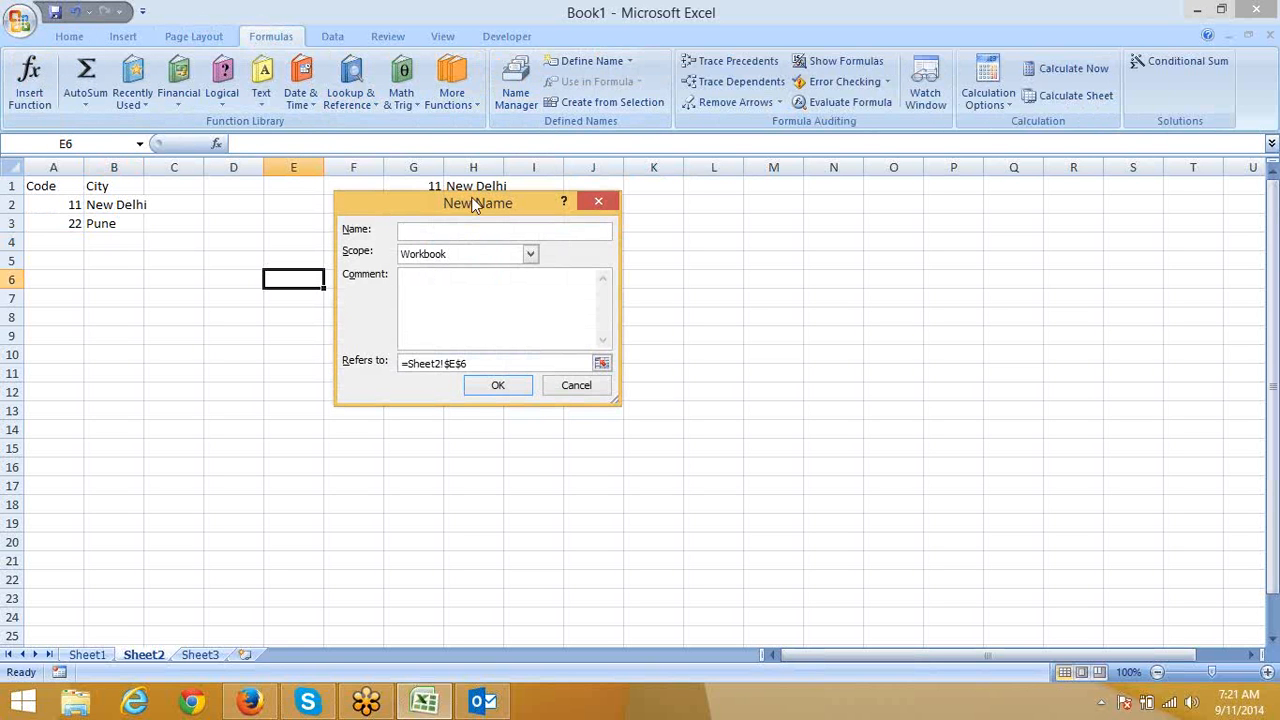
text(data)
drag(480, 363, 404, 364)
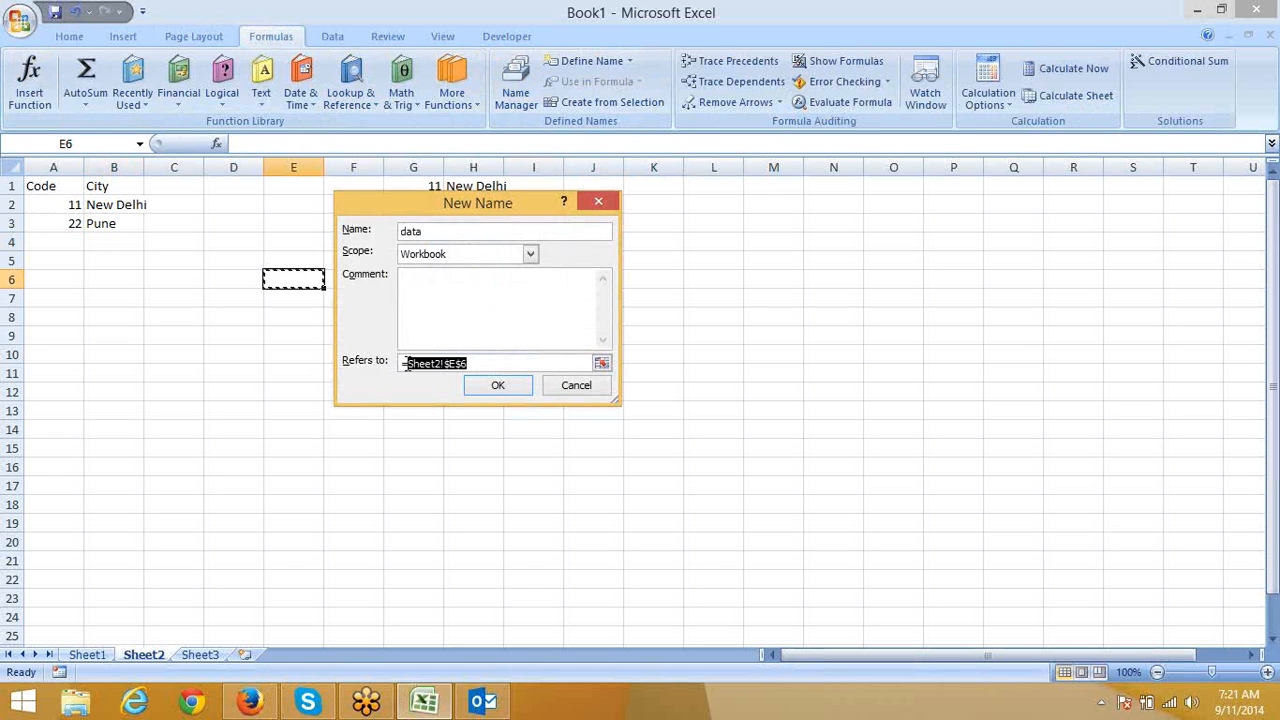
key(BackSpace)
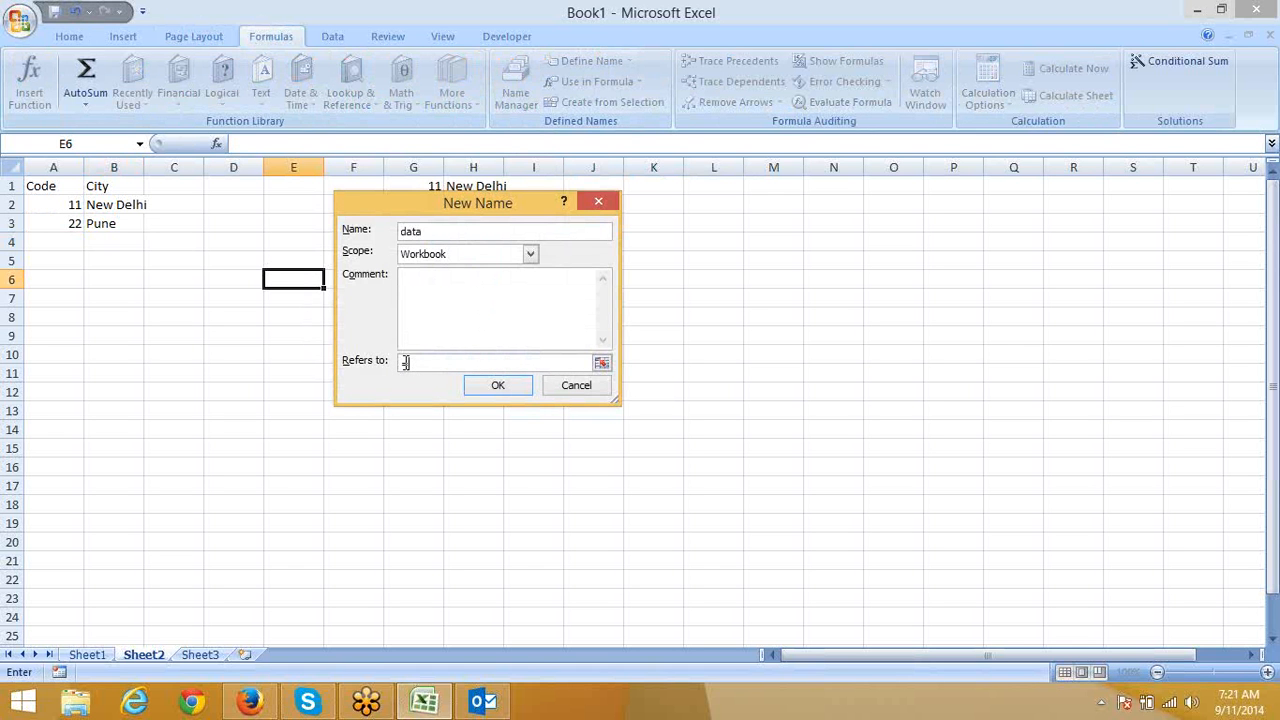
key(ctrl+v)
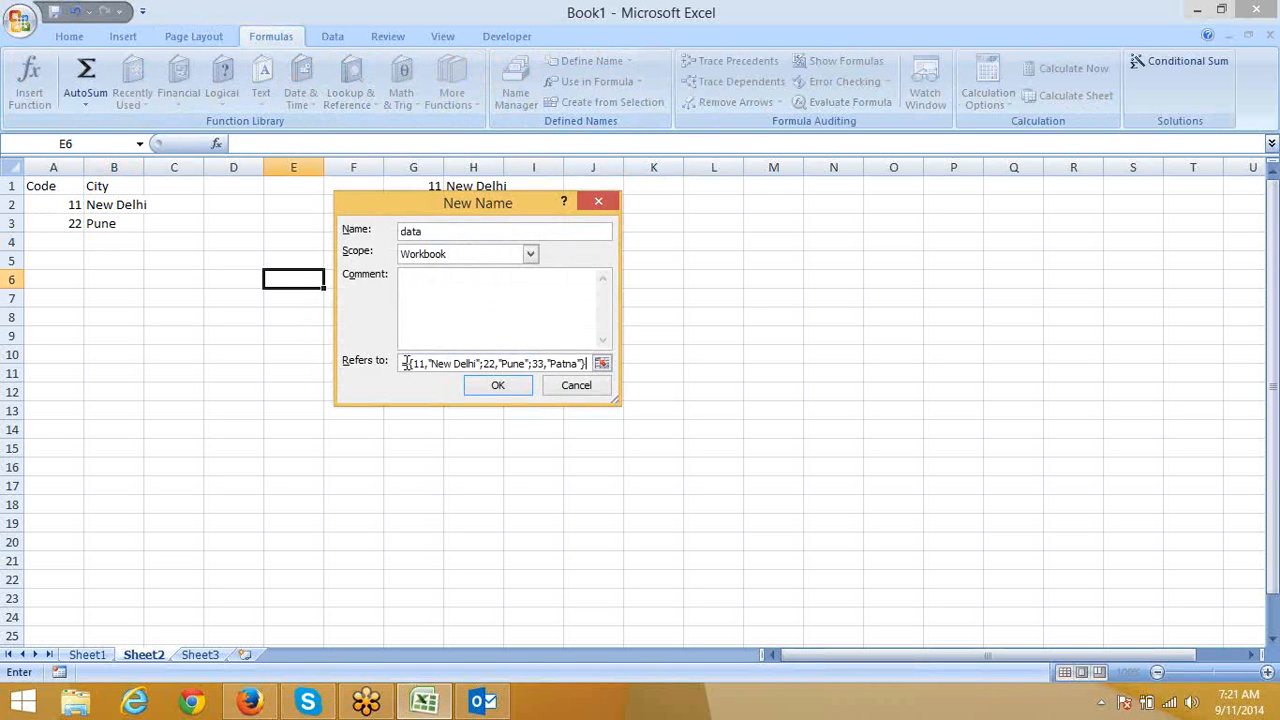
click(513, 387)
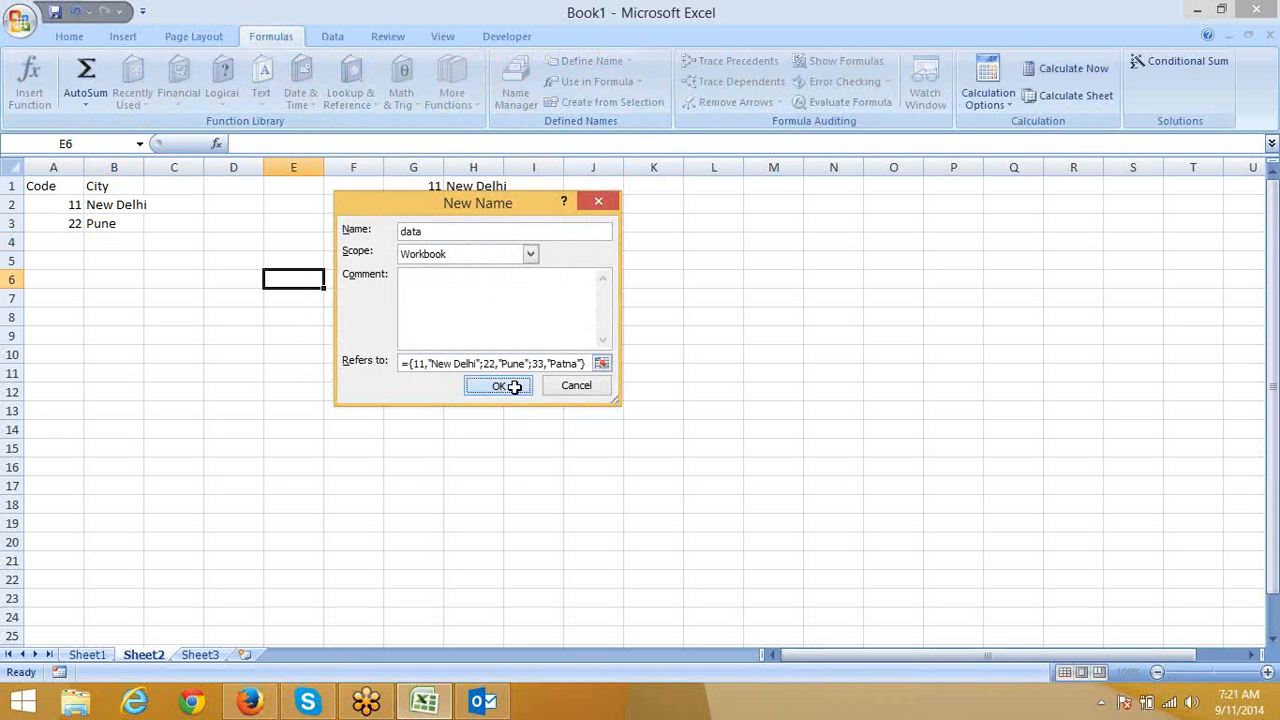
Enter code 33 in A4 and look up its city in B4 with =VLOOKUP(A4,data,2,0)
click(76, 244)
text(33)
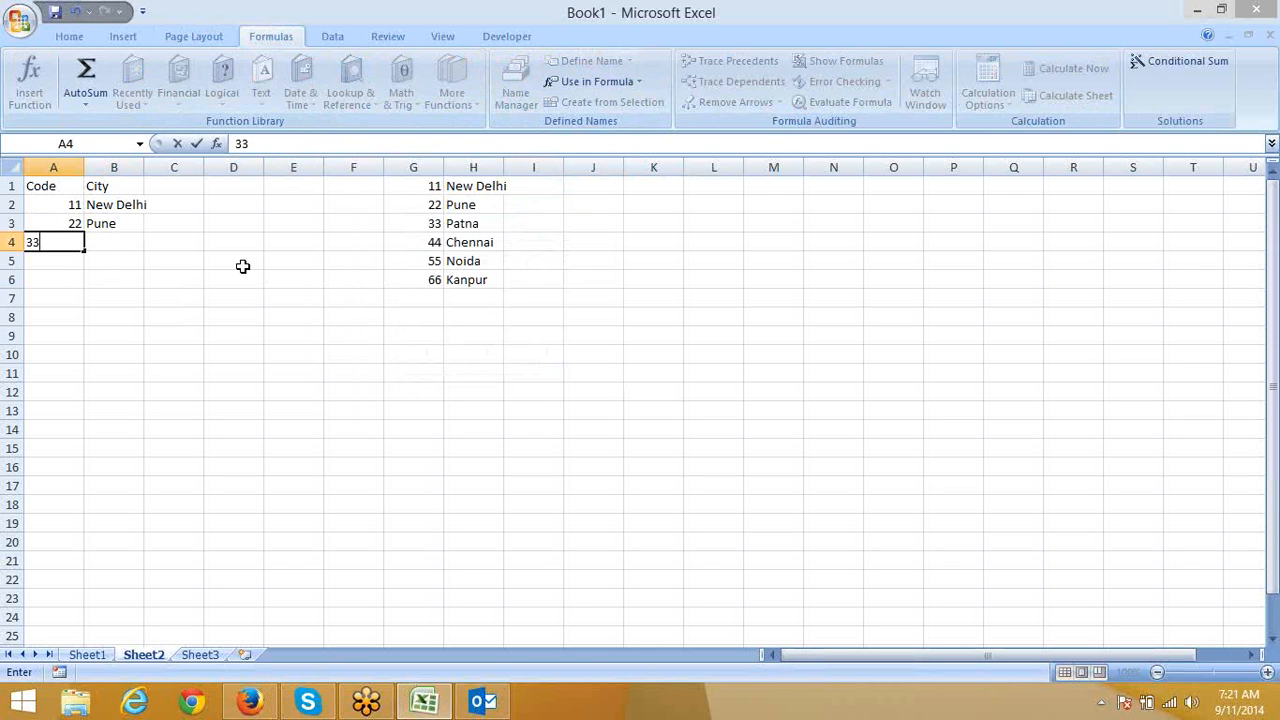
key(Tab)
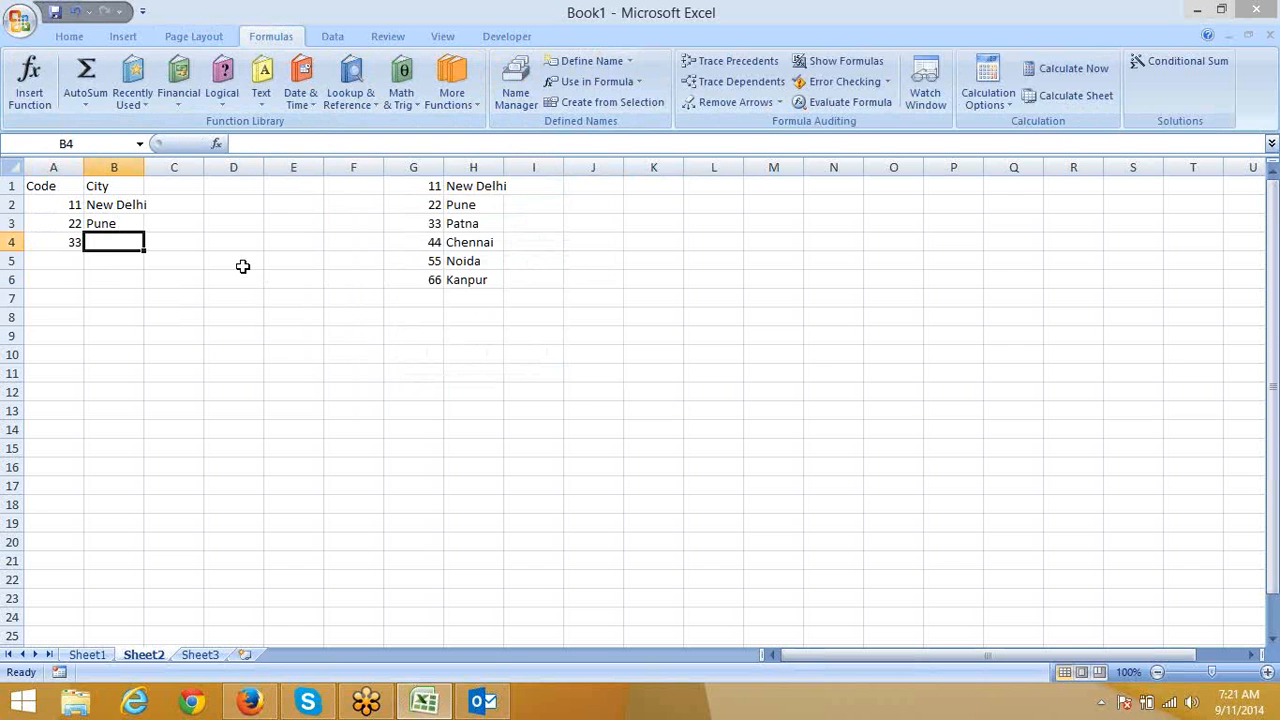
text(=)
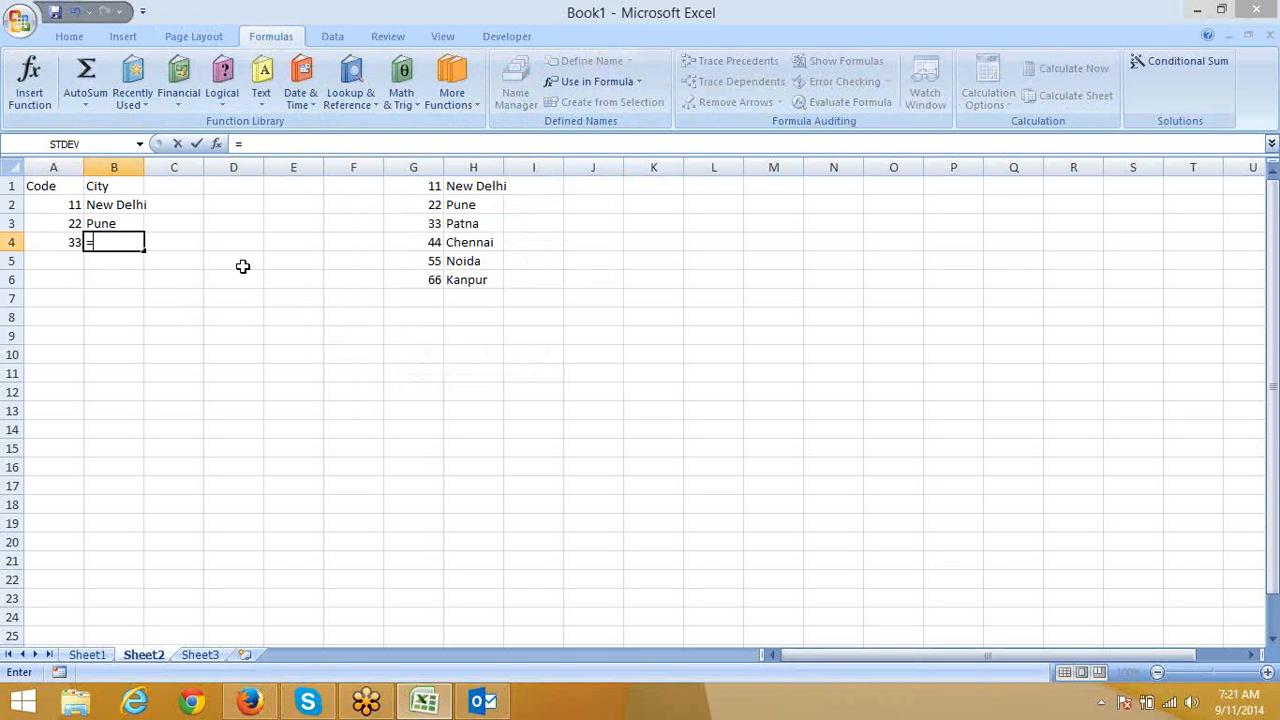
text(vl)
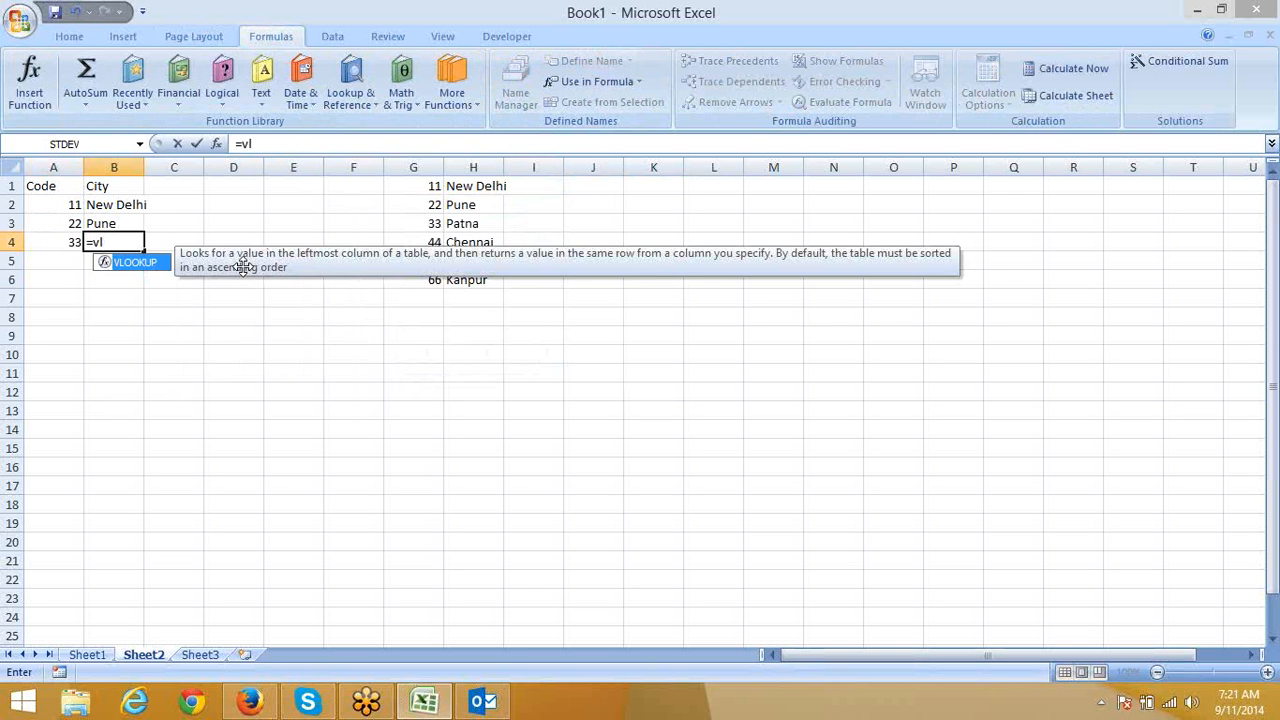
key(Tab)
key(Left)
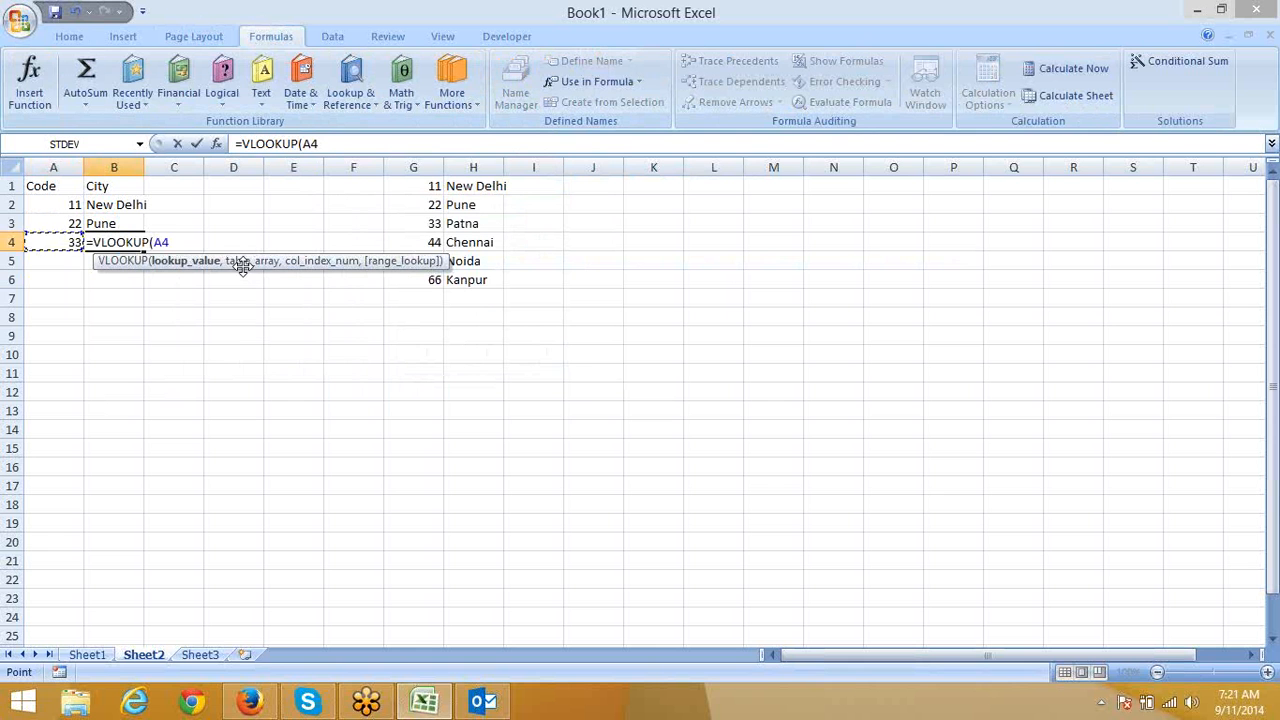
text(,)
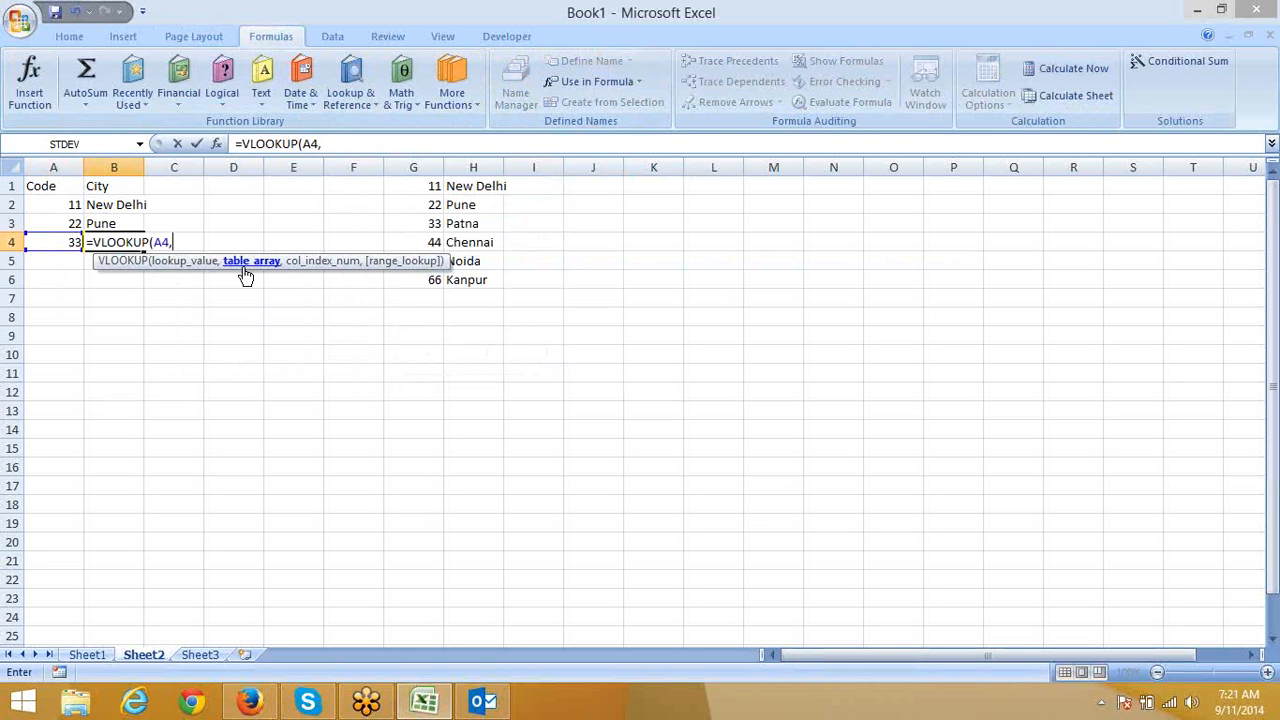
text(data)
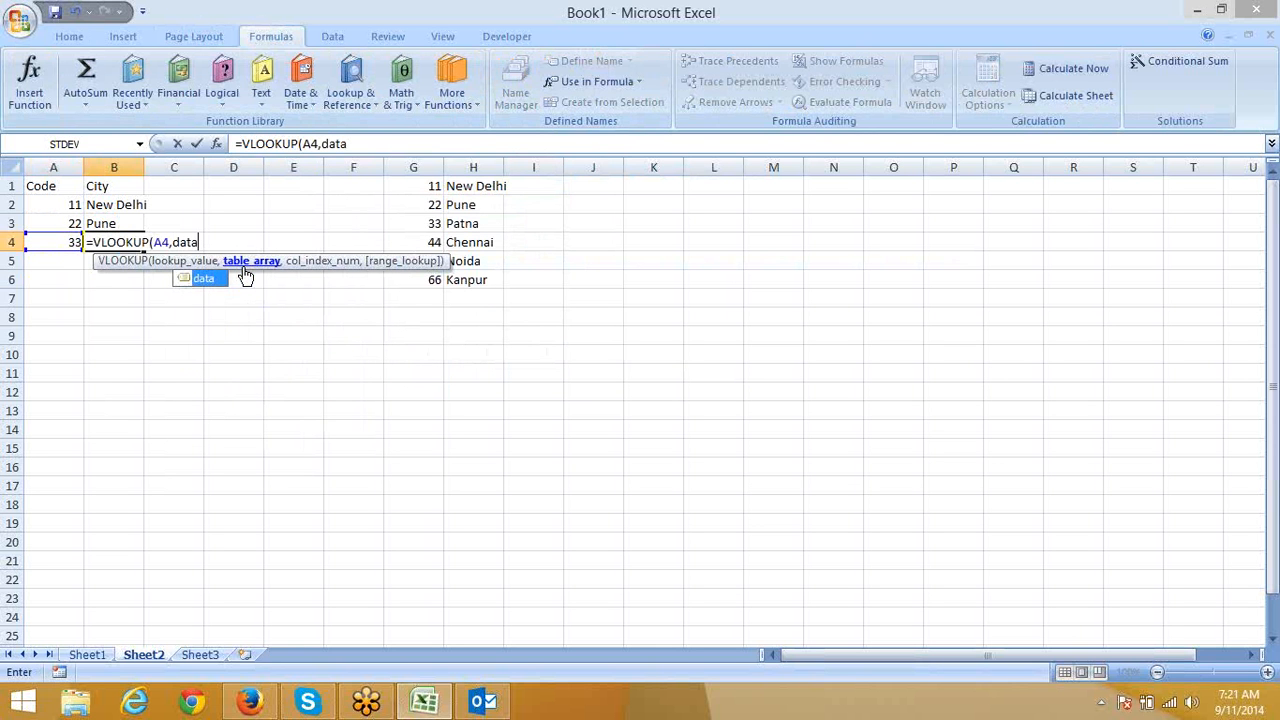
text(,2,0)
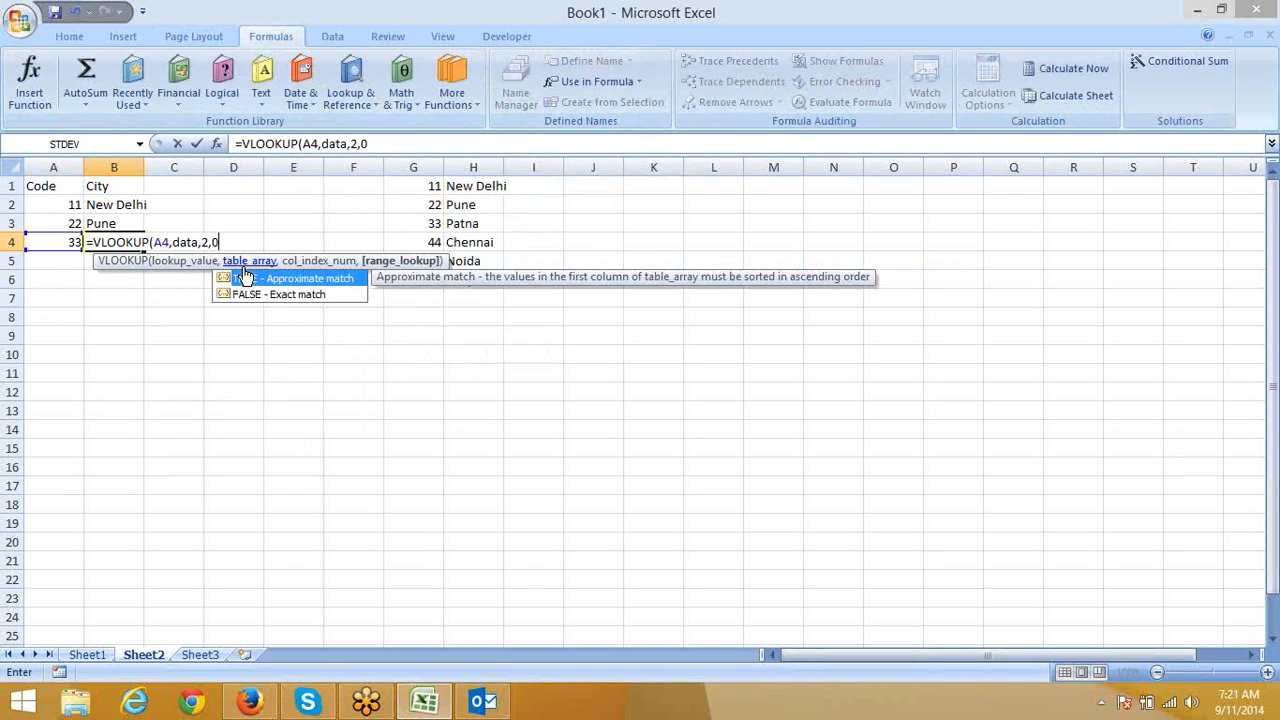
key(Return)
key(Up)
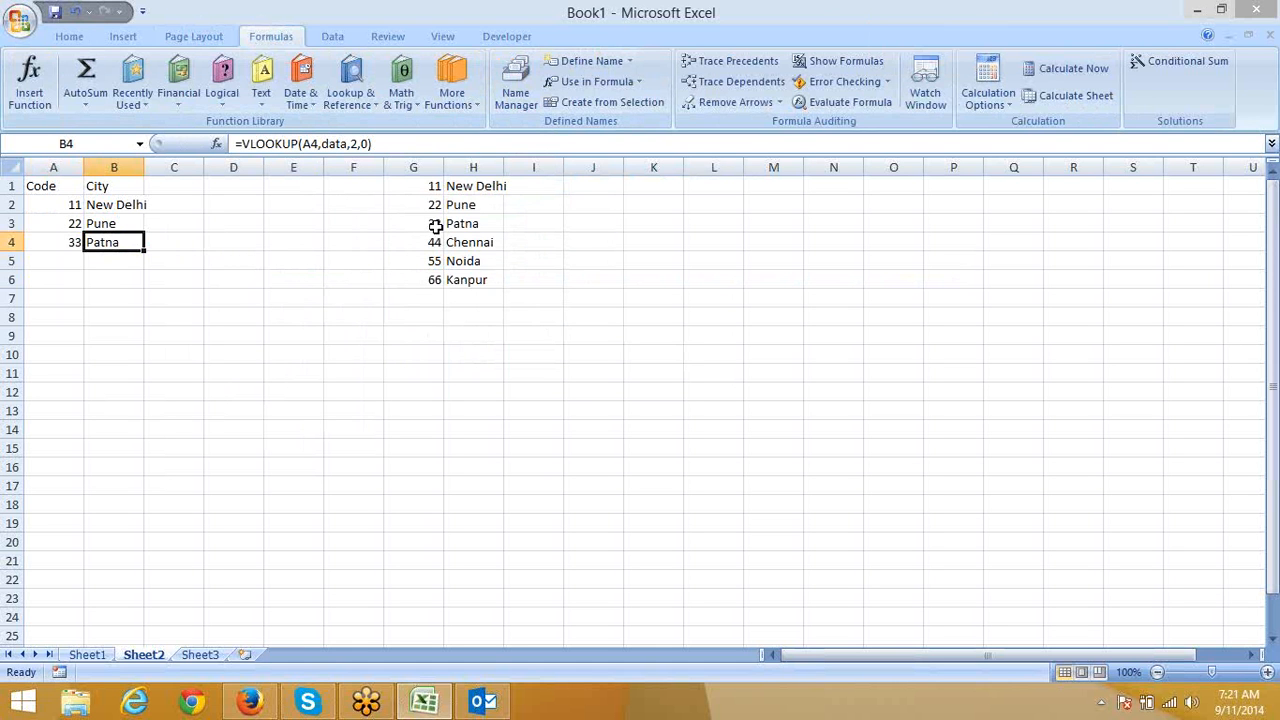
Extend the code series in column G down to row 27 and fill the H1:H6 city list down alongside it
drag(427, 188, 491, 603)
click(491, 621)
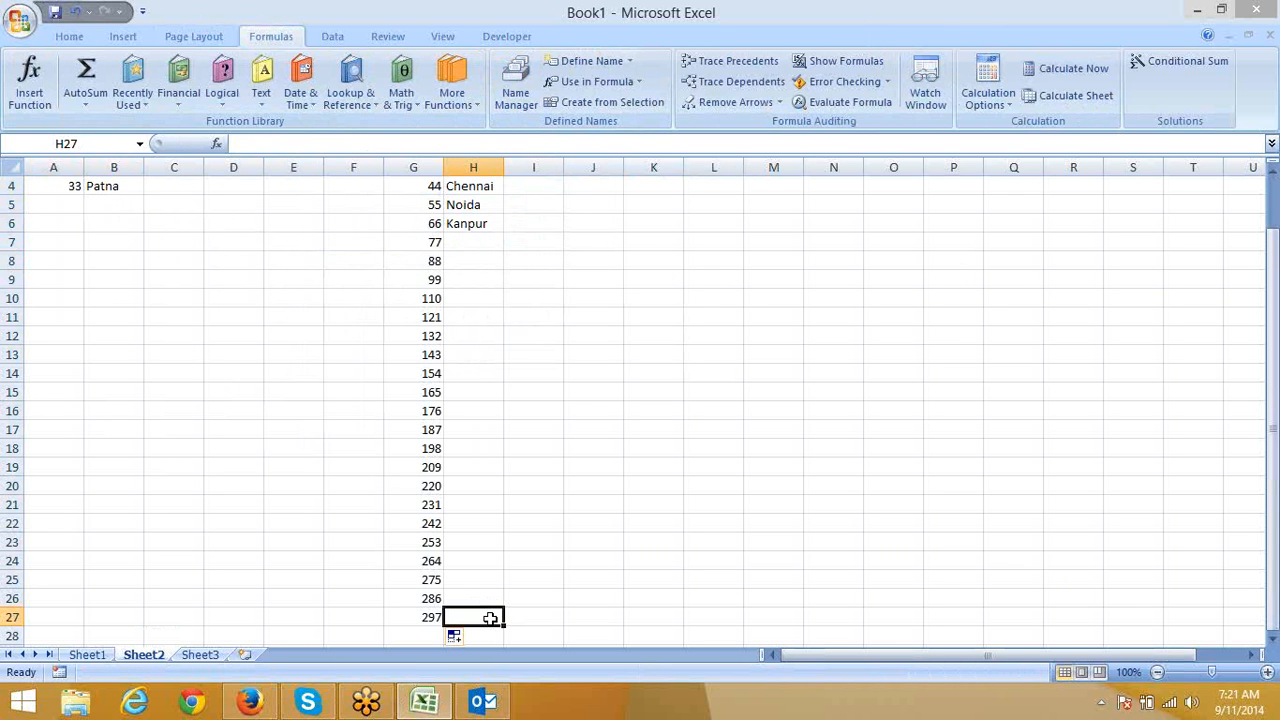
key(Left)
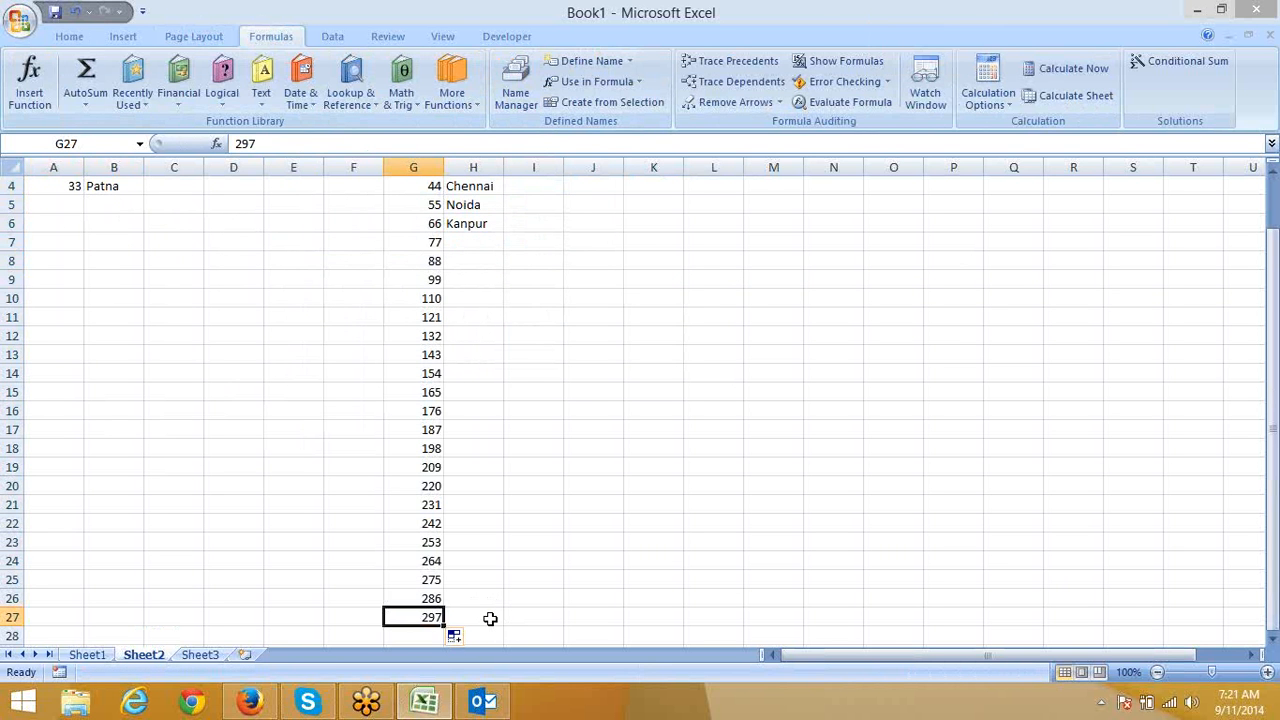
key(ctrl+Up)
key(Right)
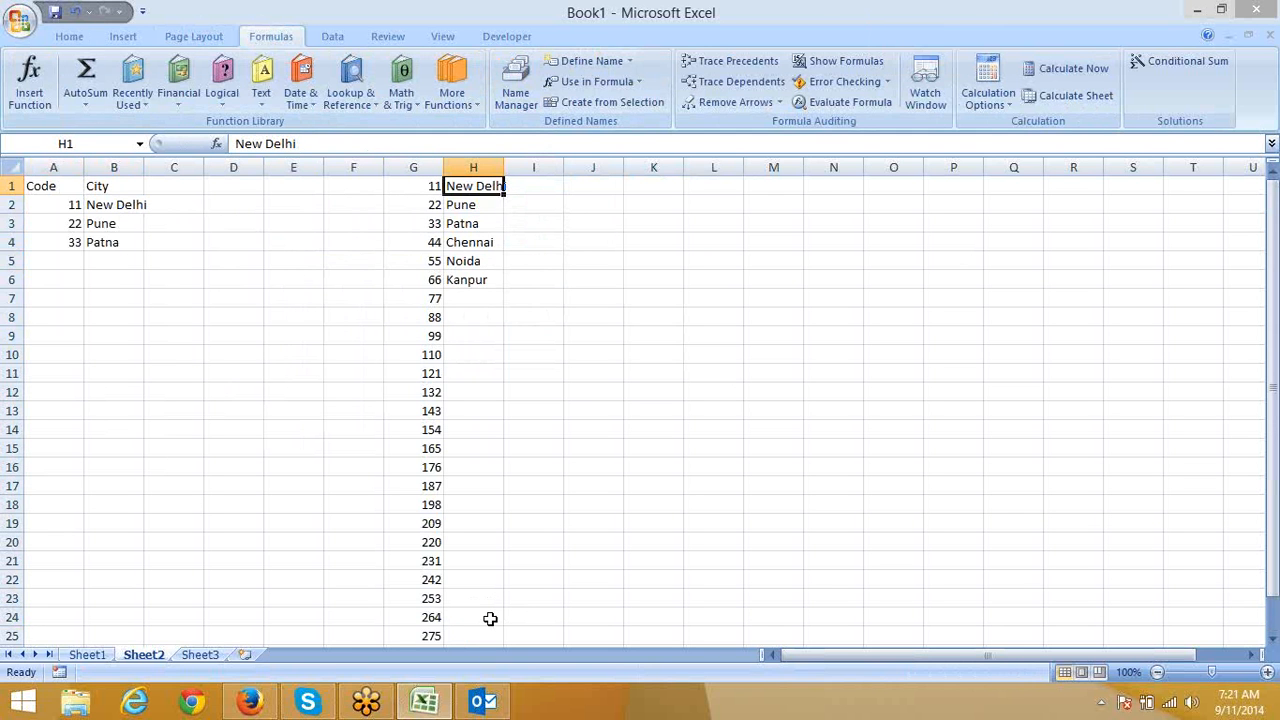
key(ctrl+shift+Down)
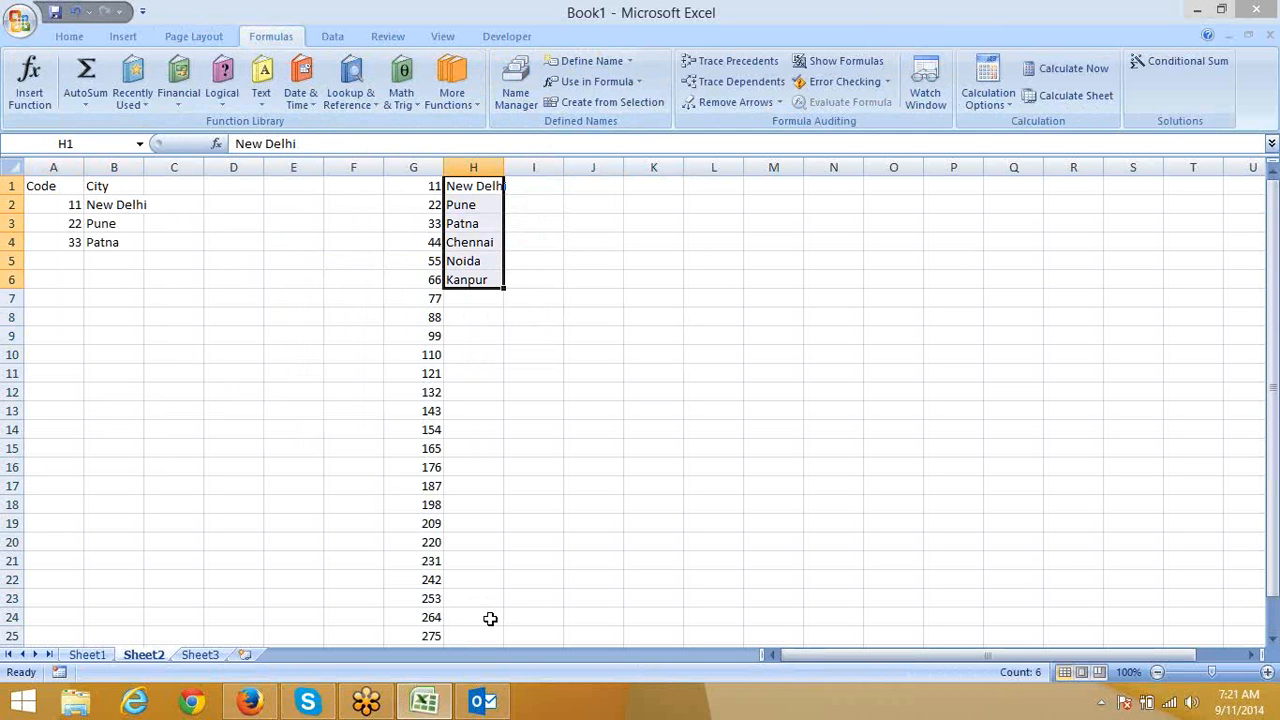
double_click(504, 288)
scroll(508, 290, down, 5)
scroll(508, 290, up, 5)
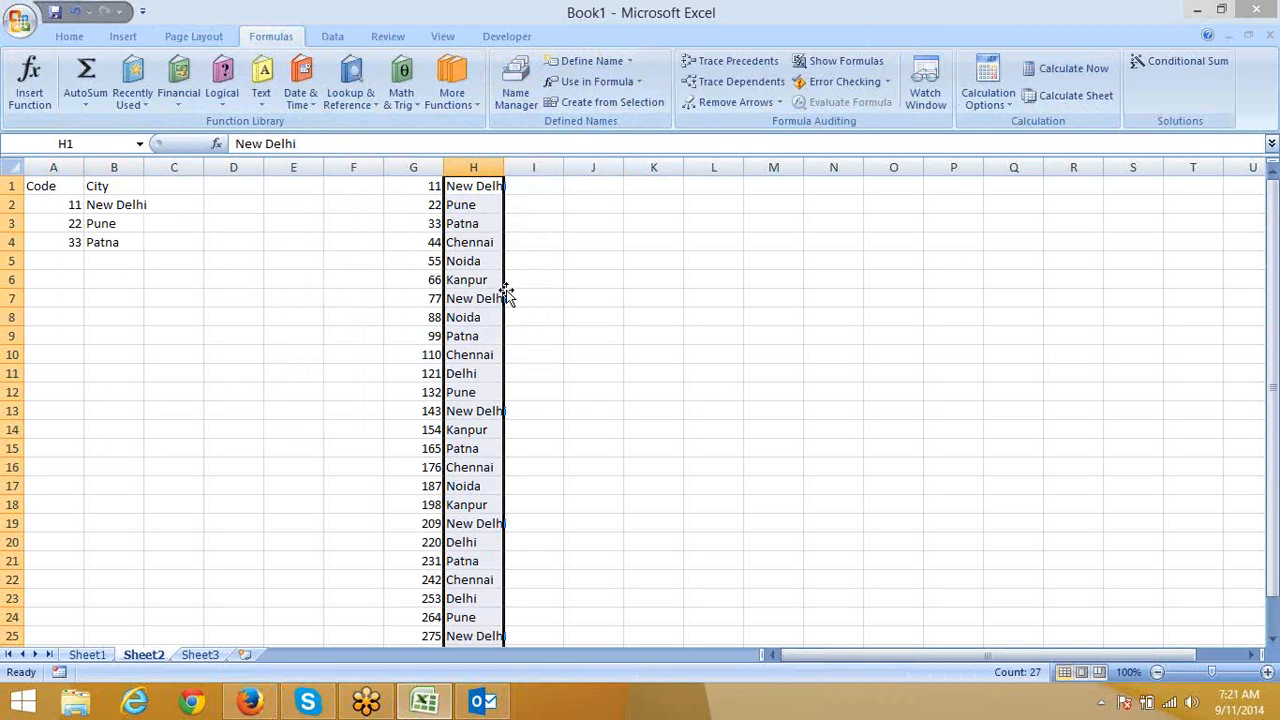
Copy the extended code and city list in G1:H27
key(Up)
key(Left)
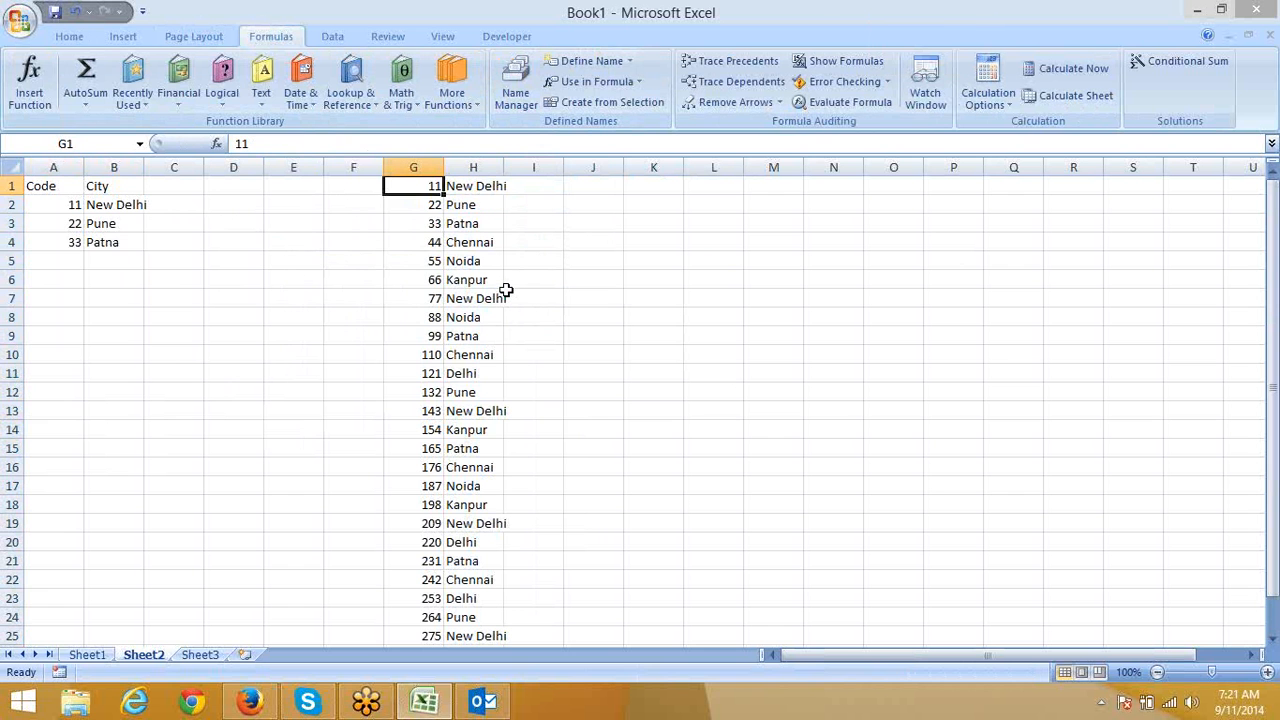
key(shift+Right)
key(ctrl+shift+Down)
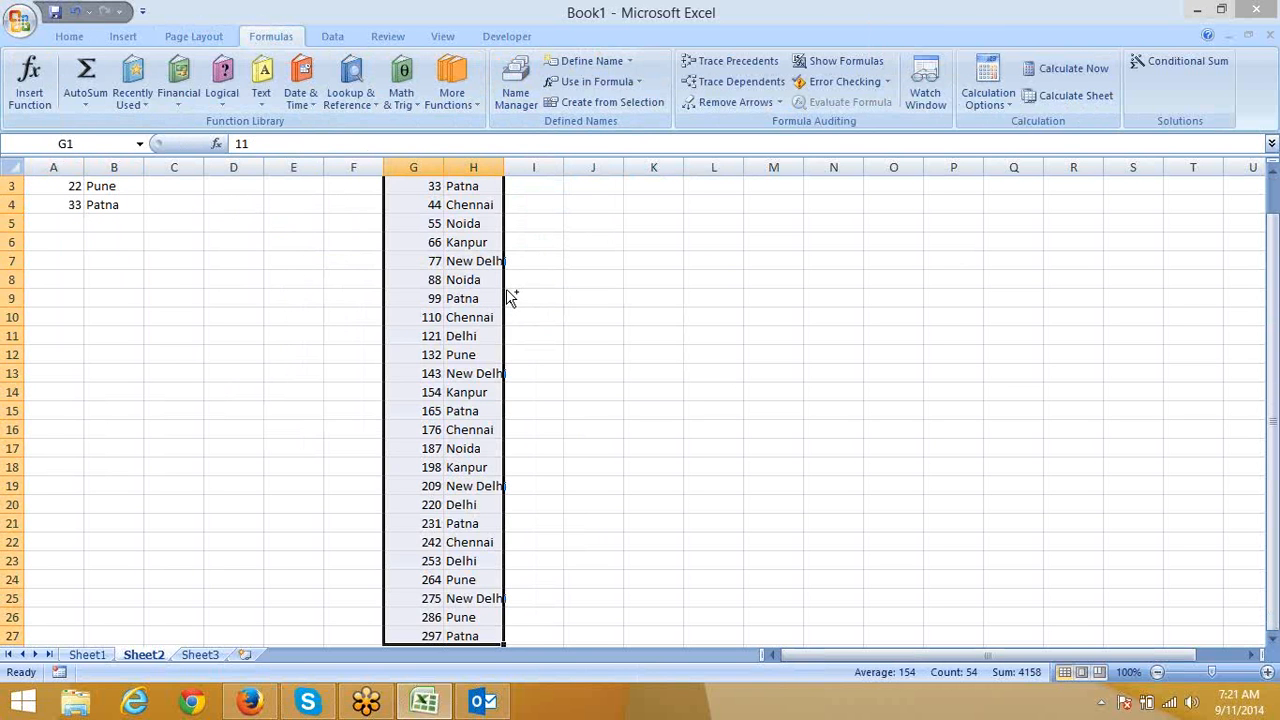
key(ctrl+c)
scroll(506, 297, up, 1)
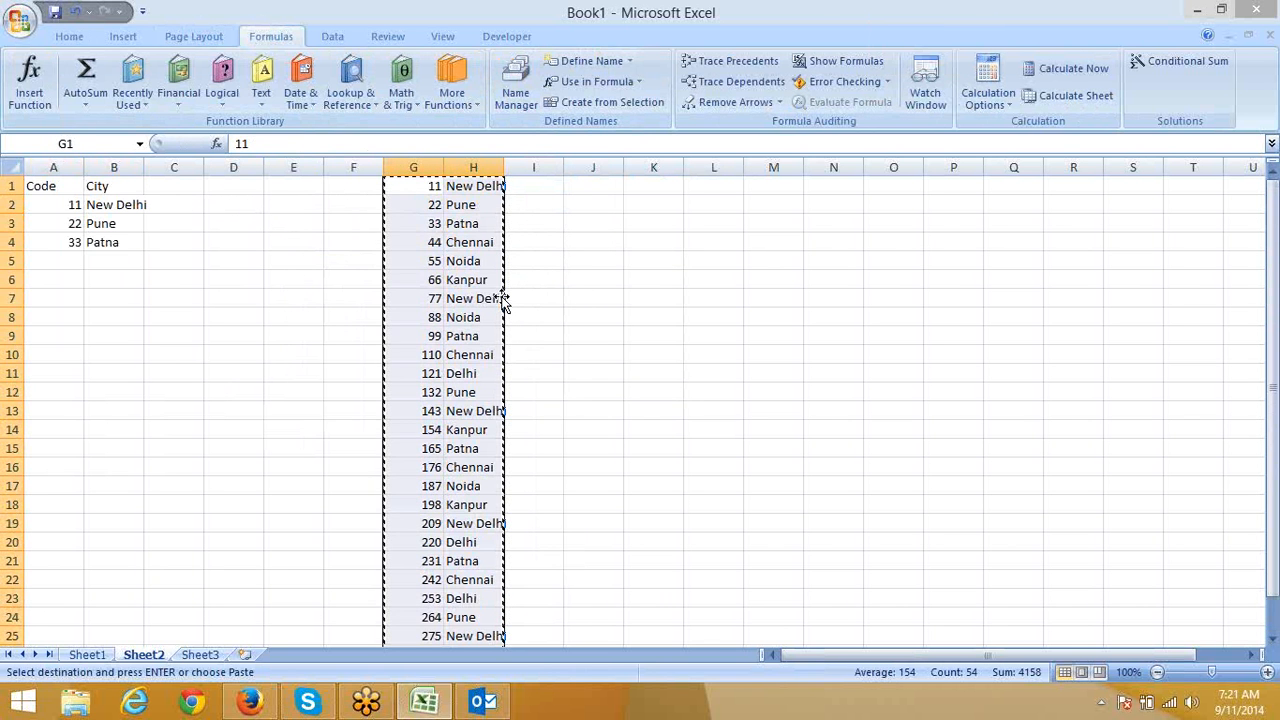
Search for Microsoft Office Word 2007 and launch it with a blank document
key(super)
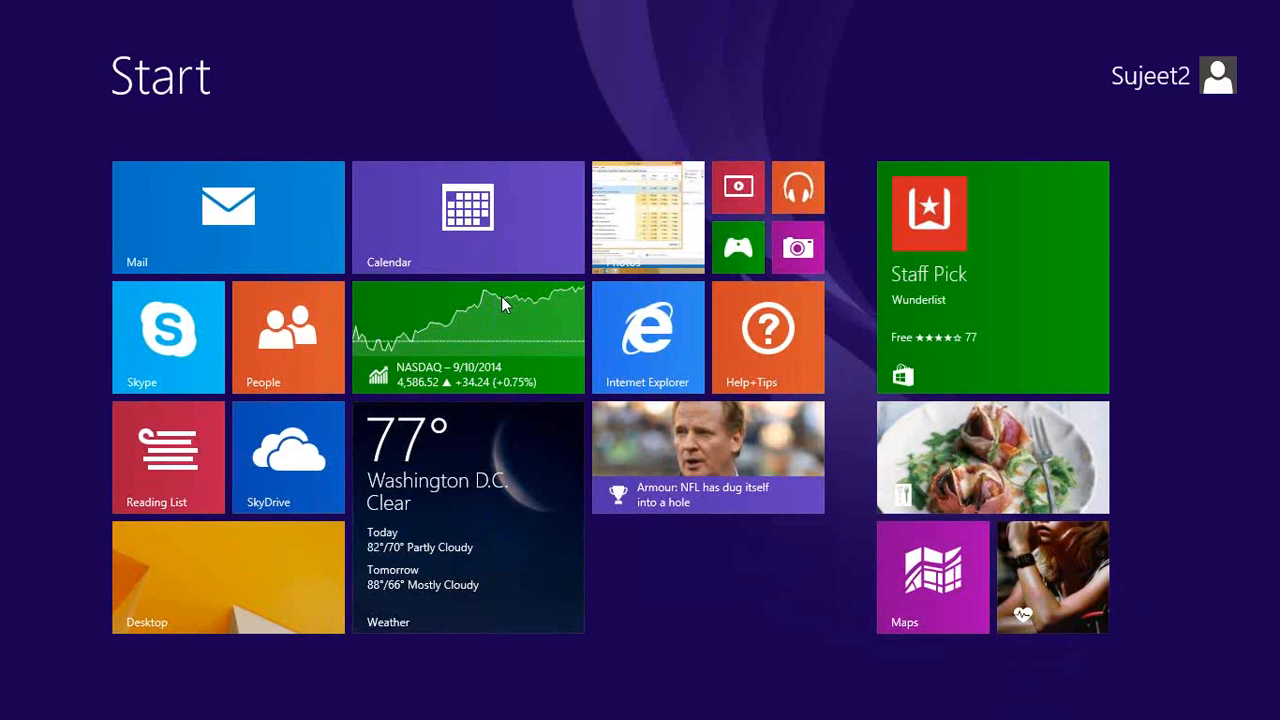
text(word 2007)
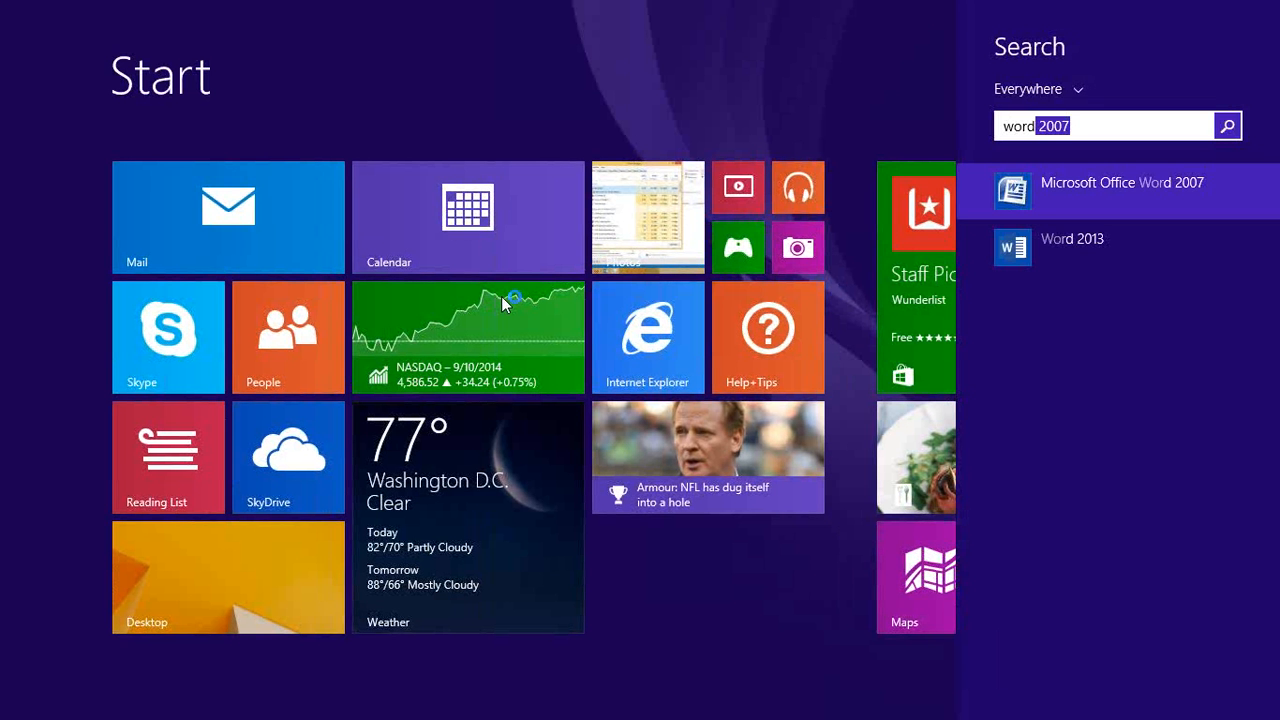
click(1046, 198)
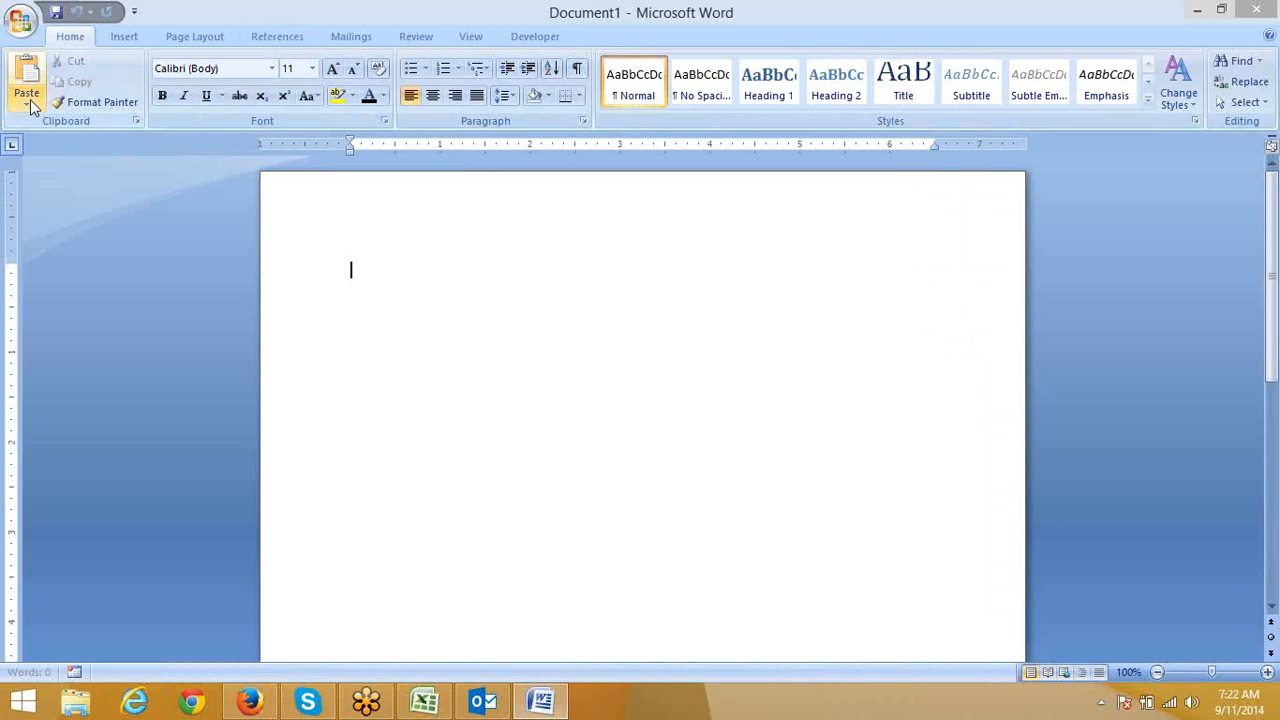
Paste the copied list into the Word document as Unformatted Unicode Text using Paste Special
click(30, 100)
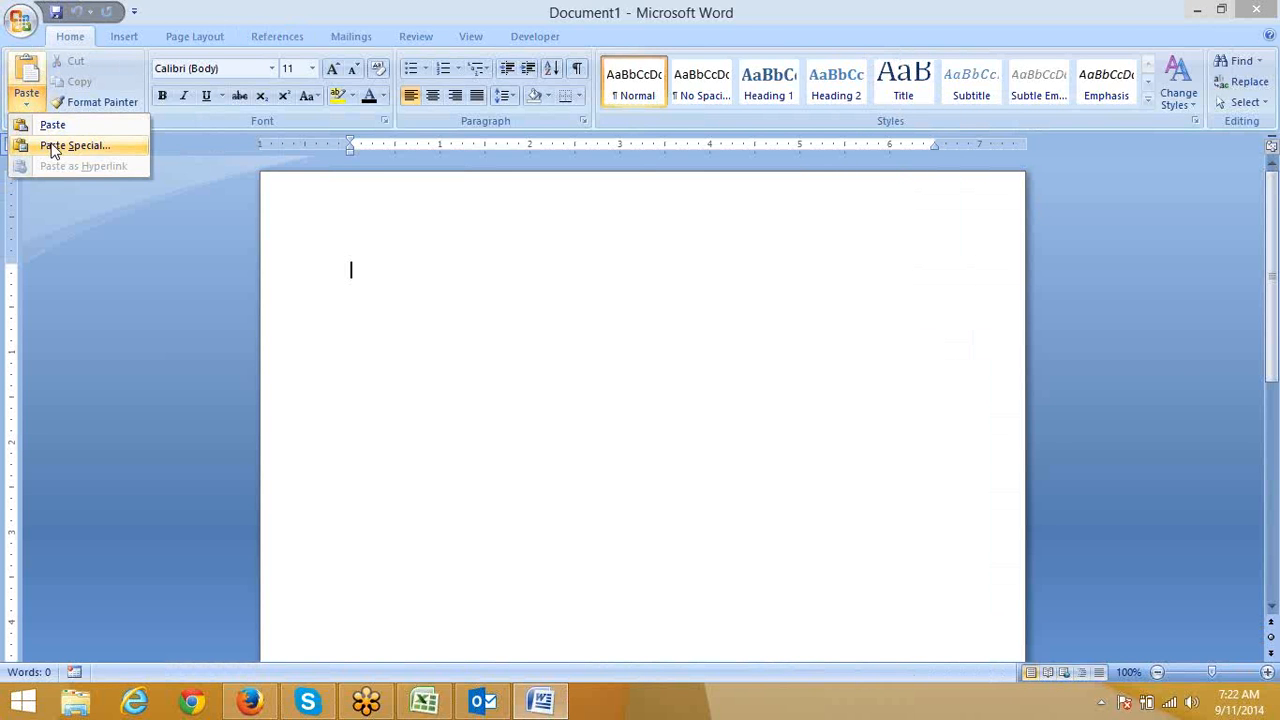
click(52, 148)
click(532, 344)
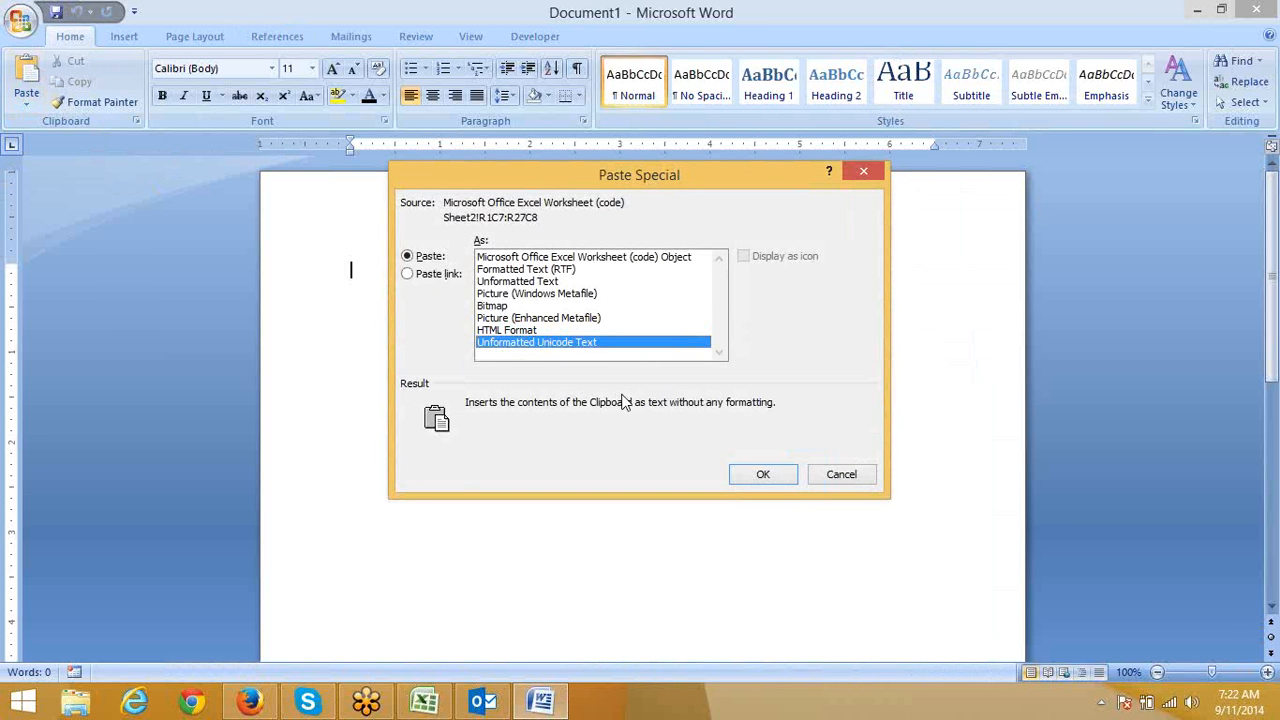
click(776, 480)
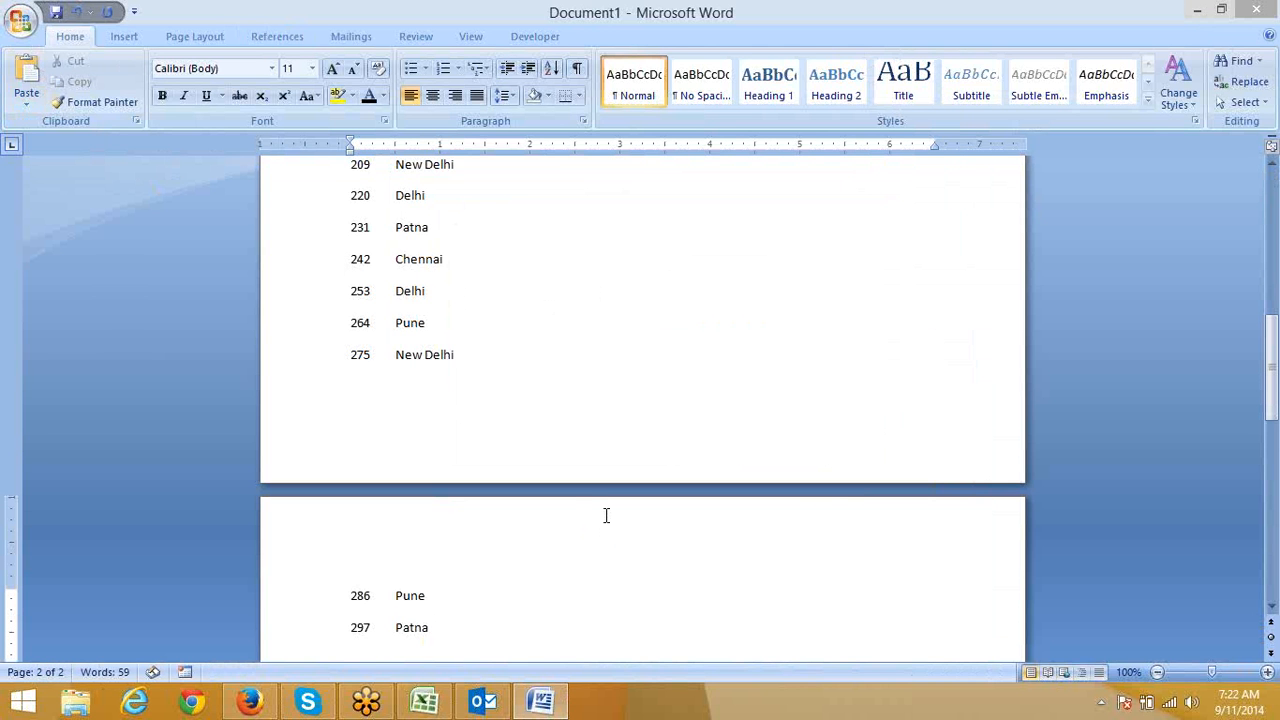
scroll(590, 510, up, 3)
scroll(590, 510, up, 4)
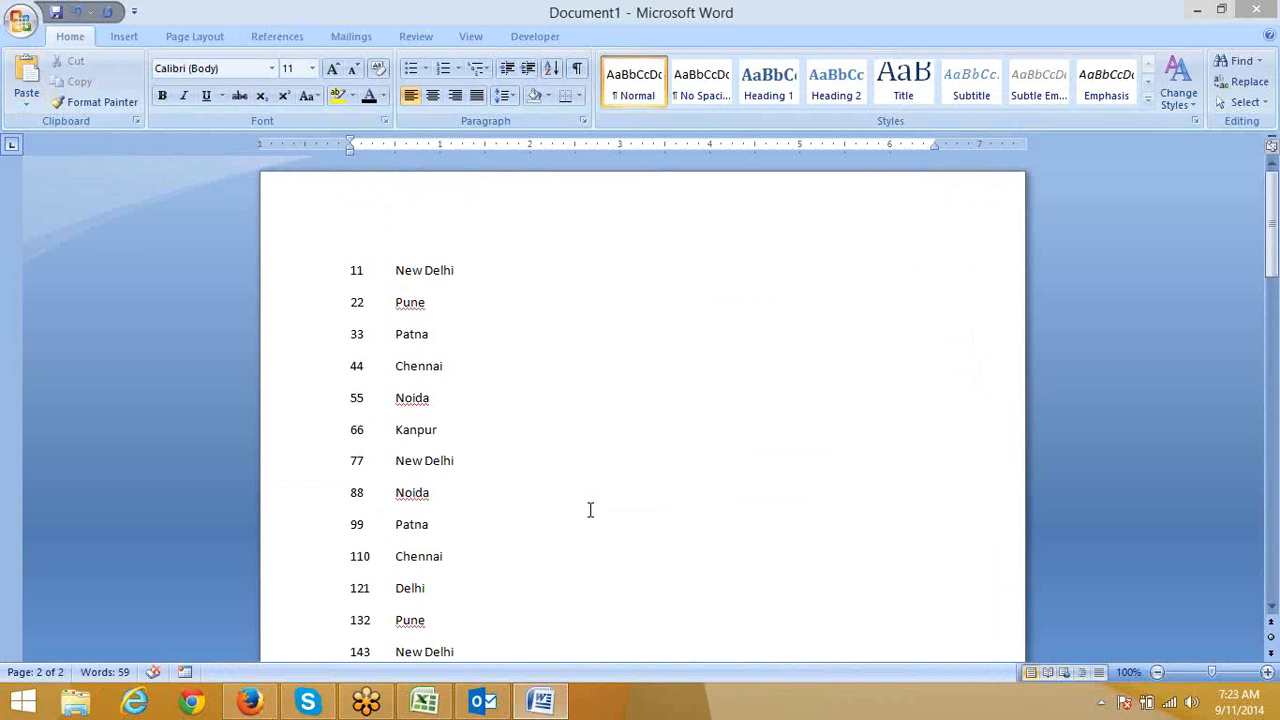
Examine the tab gap between 11 and New Delhi and the paragraph break at the end of that line
double_click(383, 272)
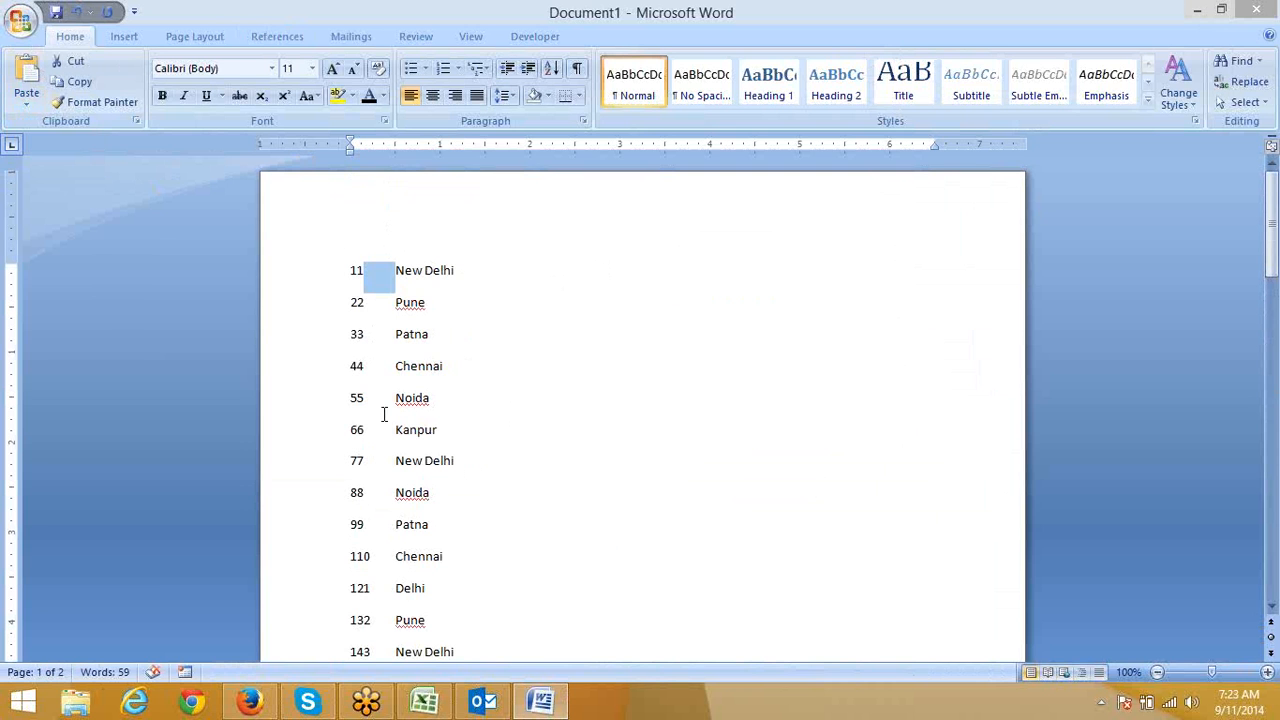
click(454, 271)
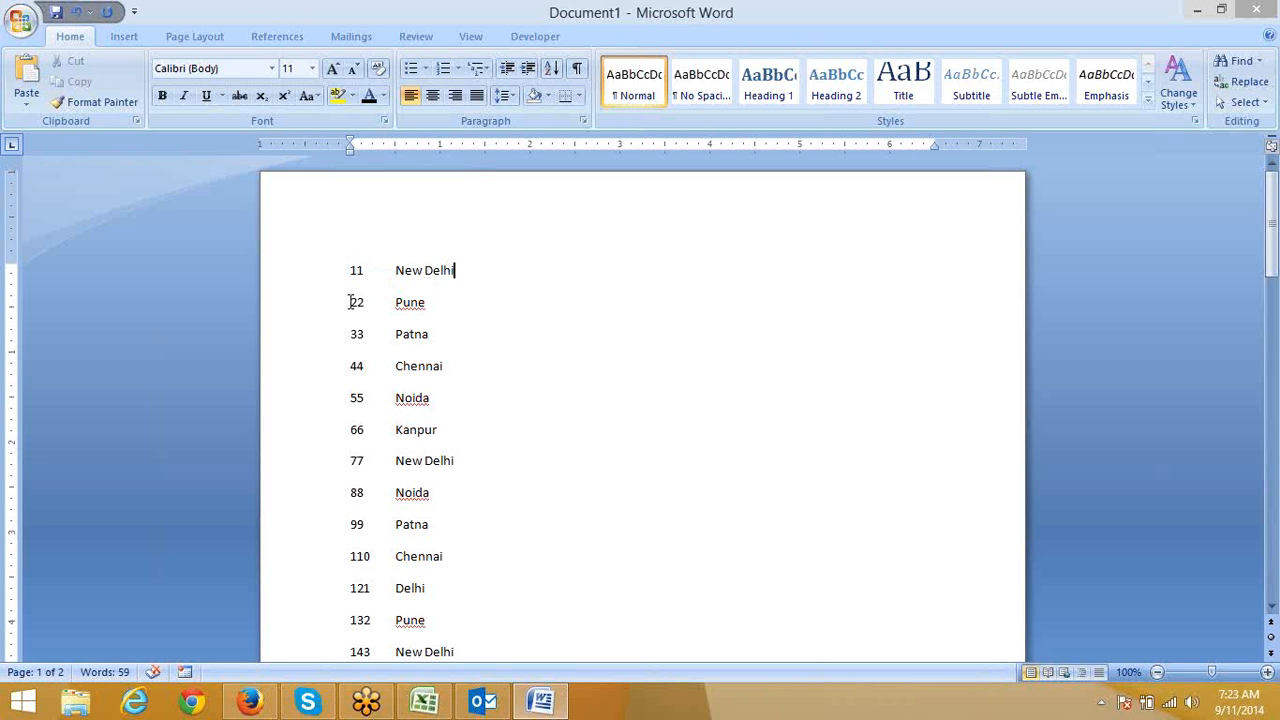
key(Right)
Replace every tab character in the pasted code and city list with a comma
key(ctrl+a)
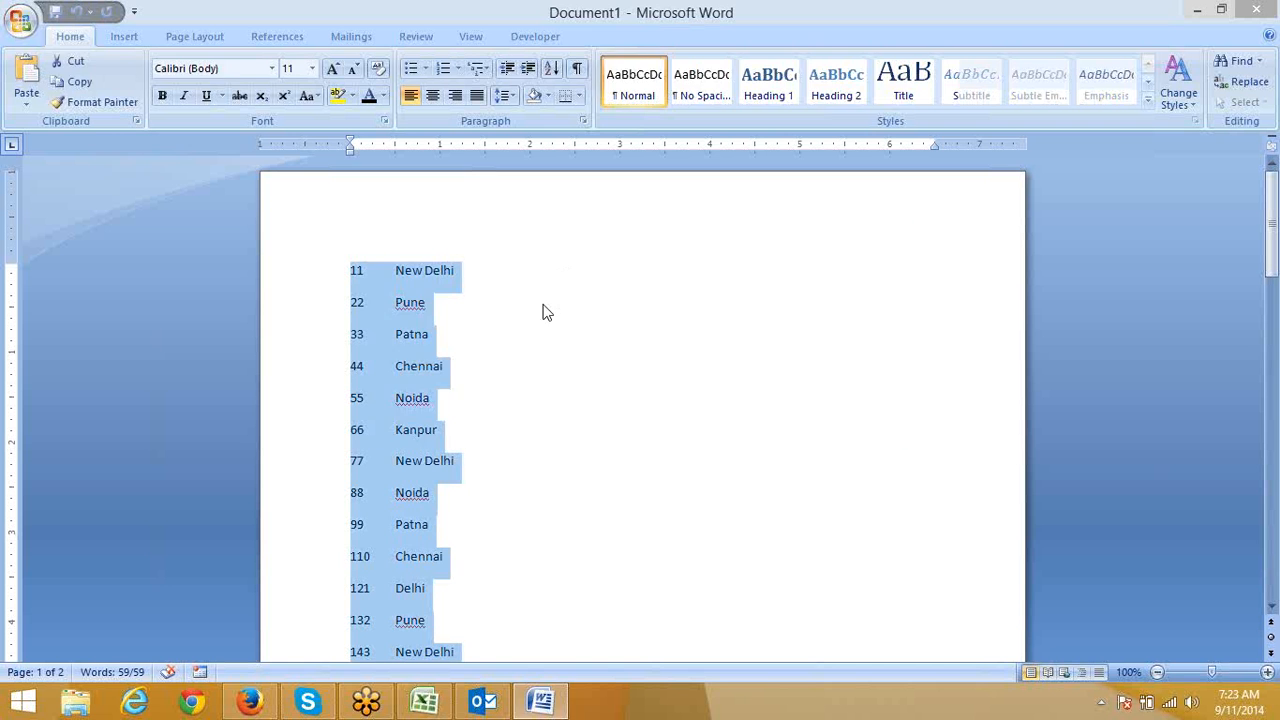
key(ctrl+h)
click(448, 406)
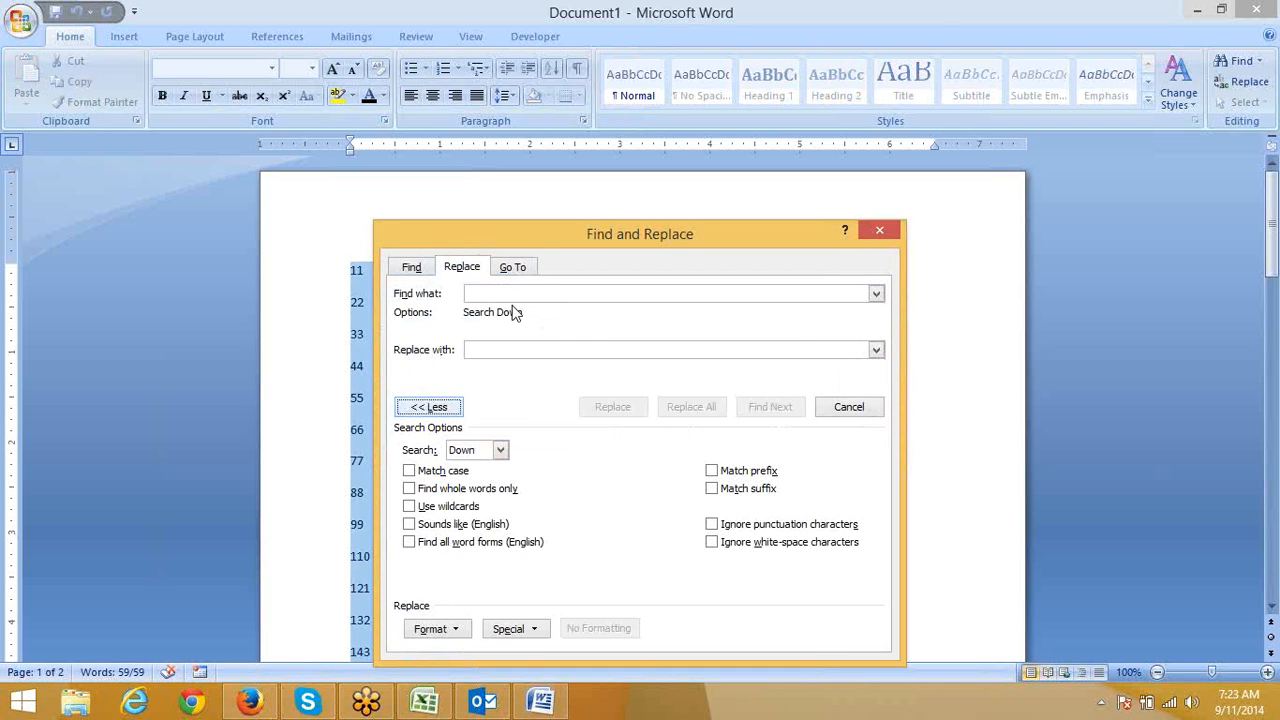
drag(554, 237, 600, 32)
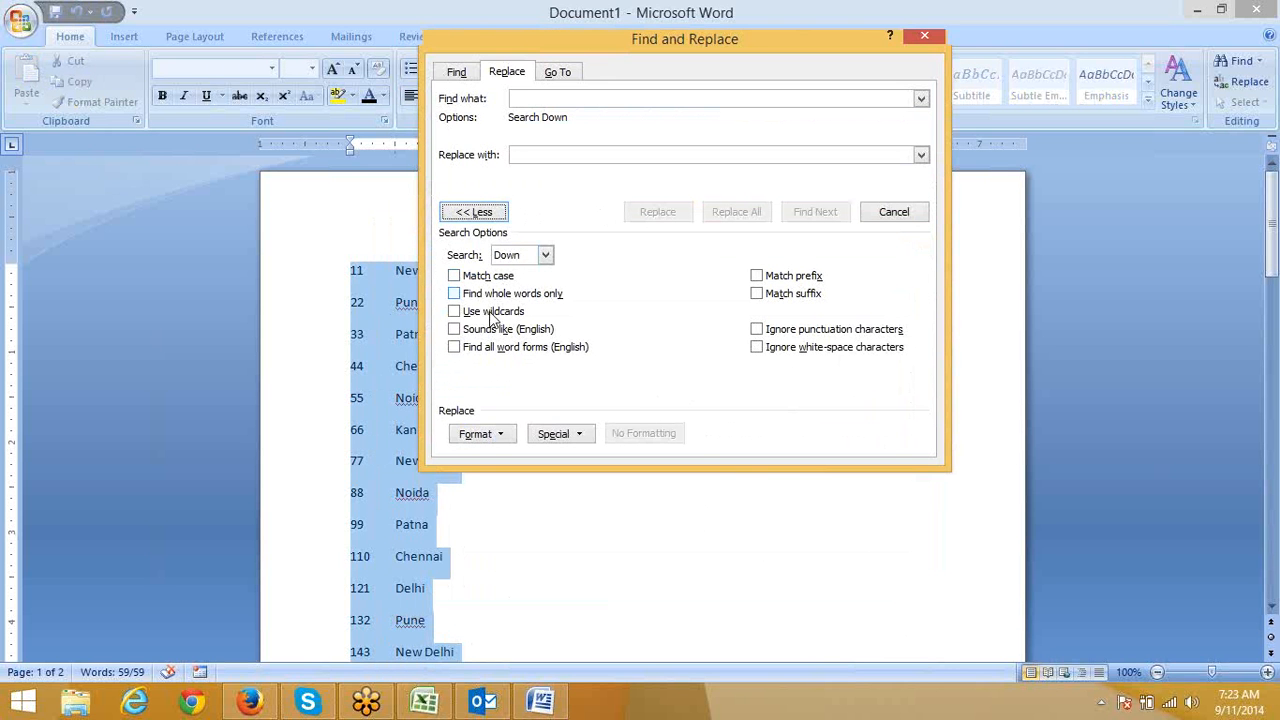
click(550, 437)
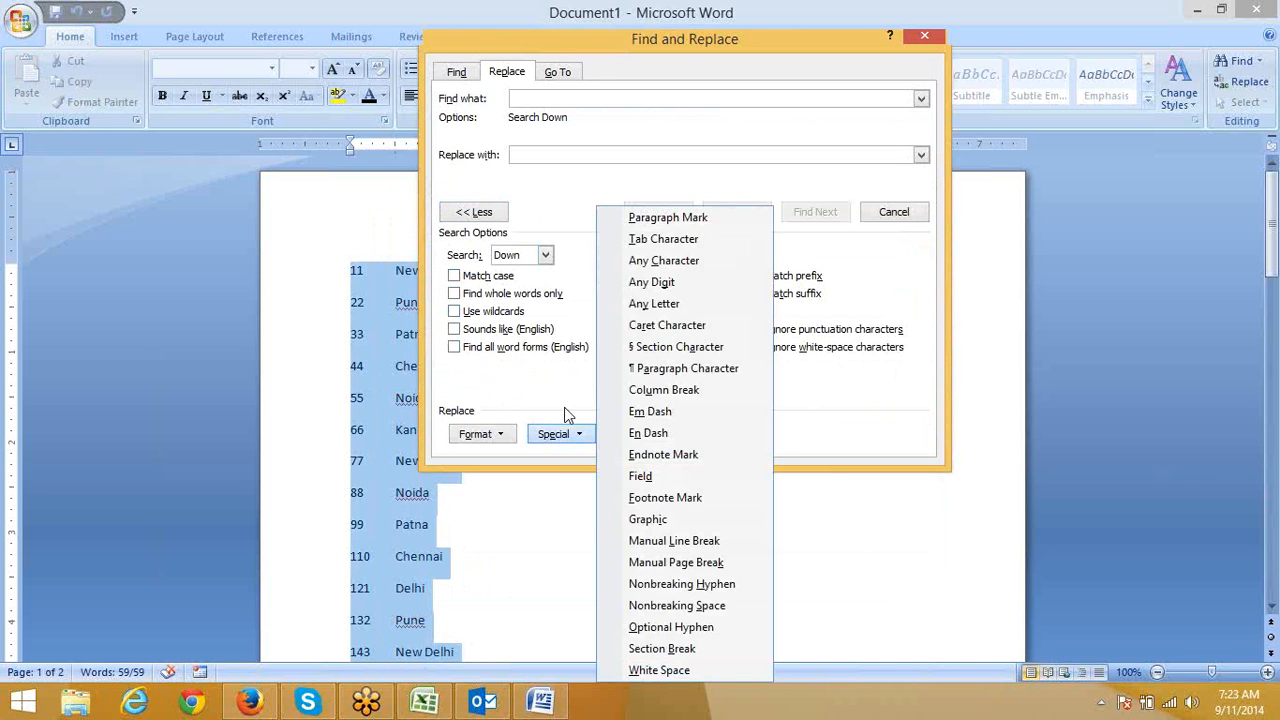
click(660, 236)
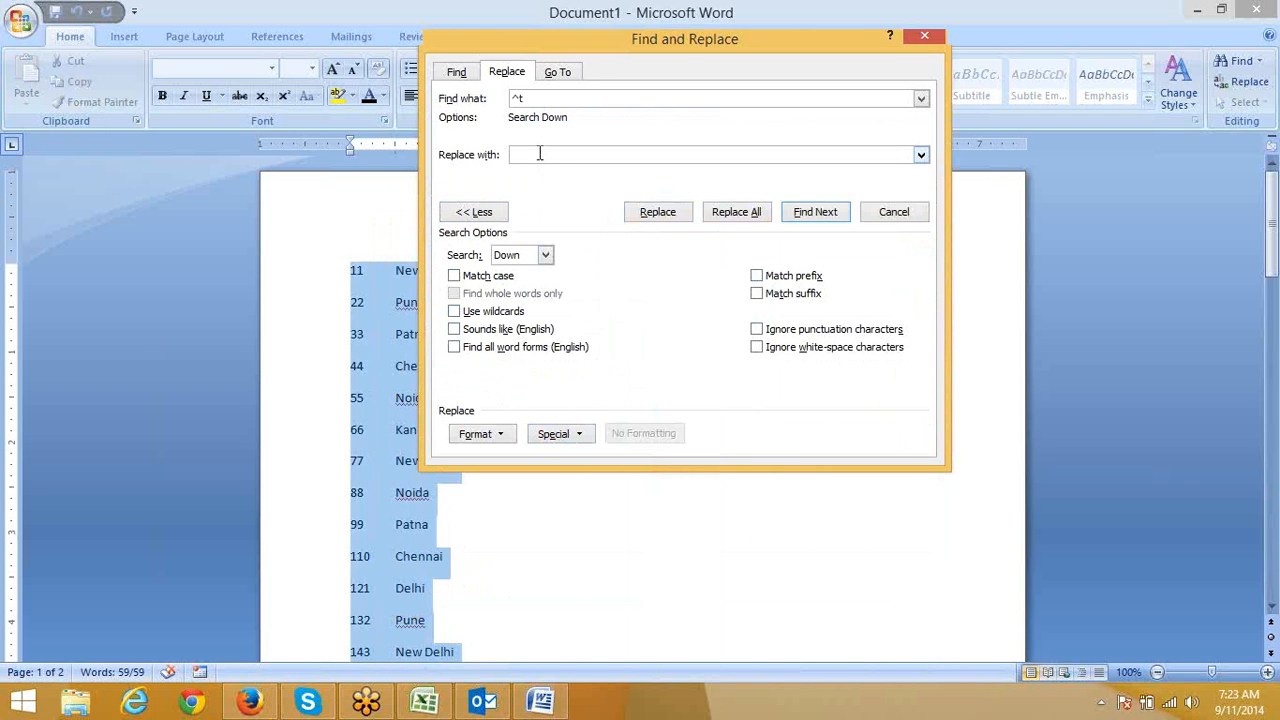
click(540, 154)
text(,)
click(764, 214)
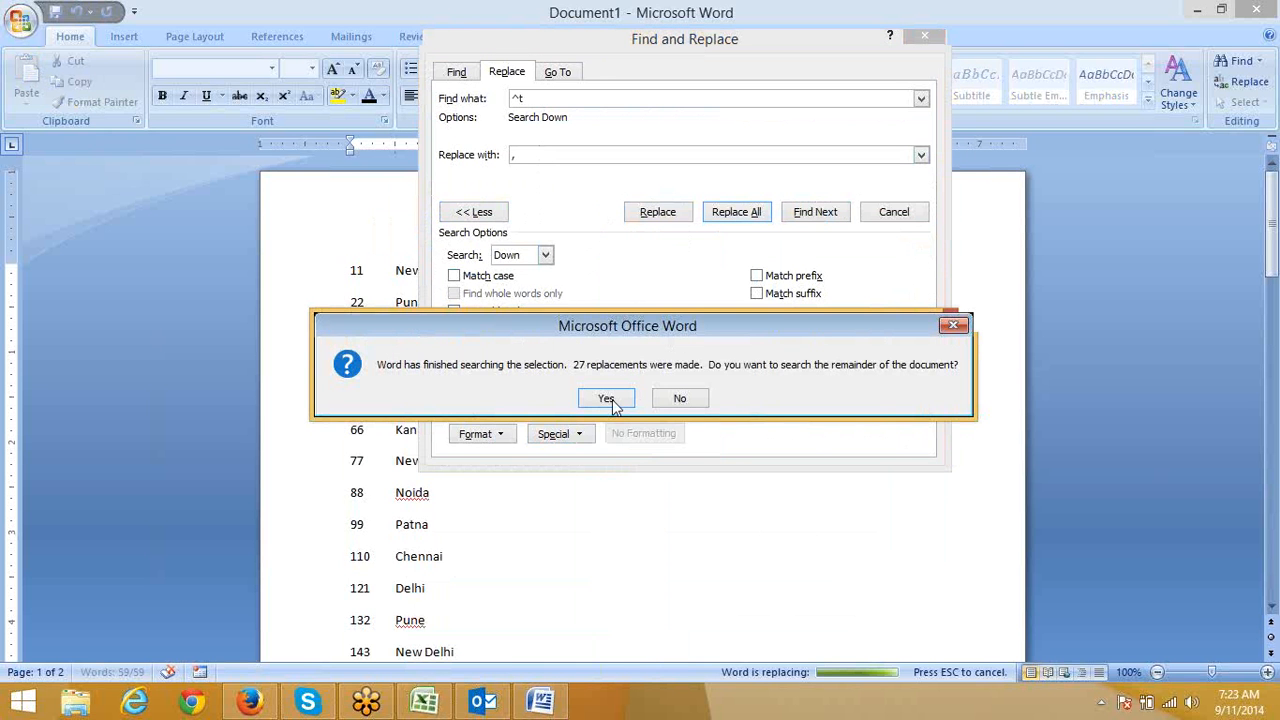
click(612, 400)
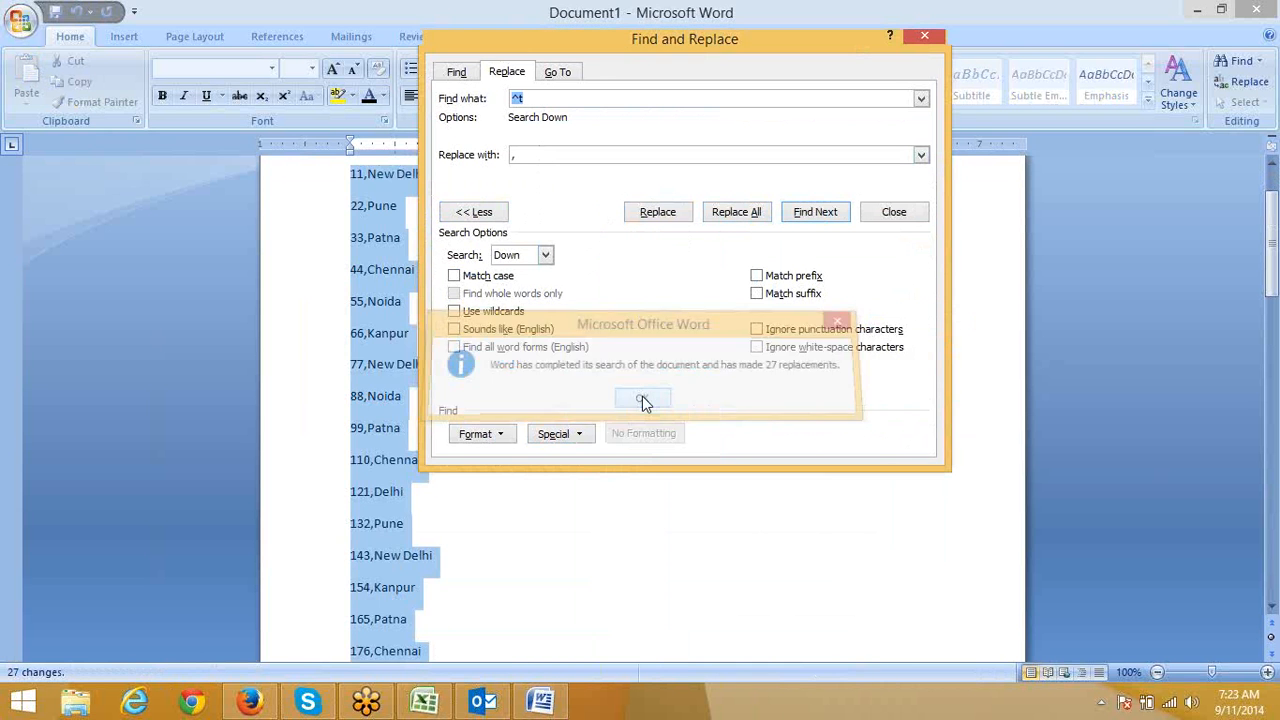
click(642, 397)
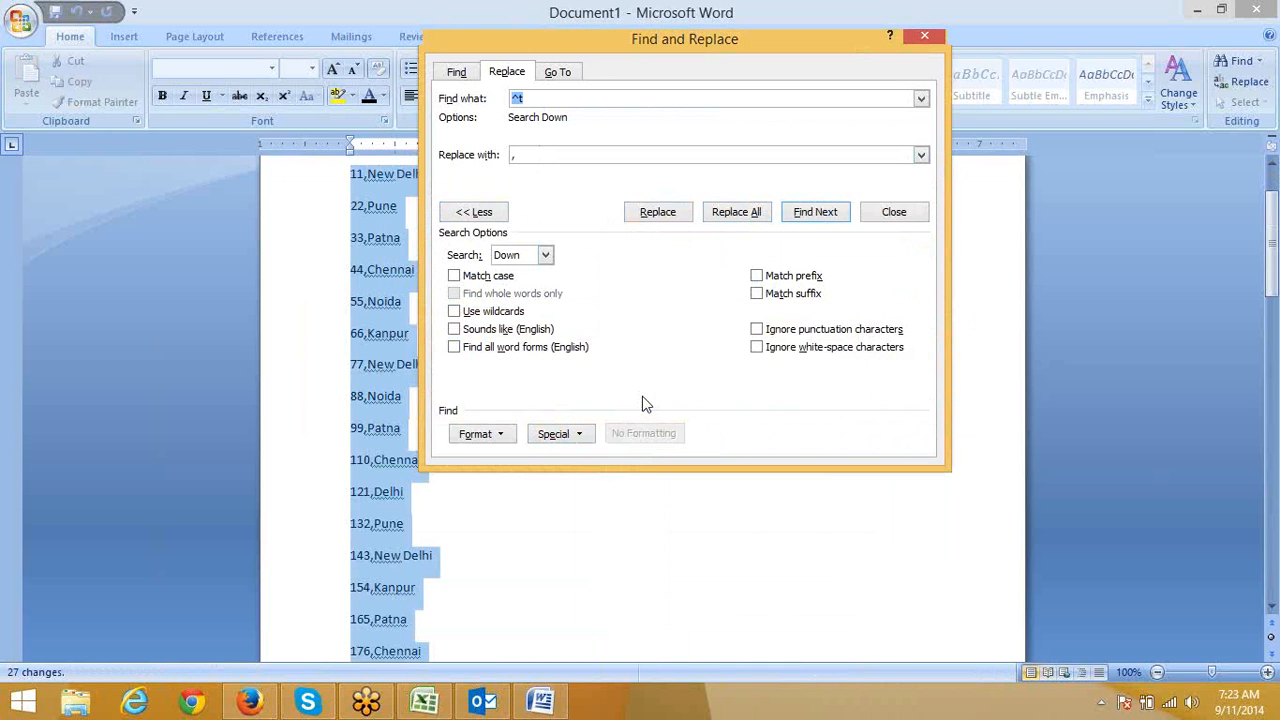
Replace every paragraph mark in the selected list with a semicolon and close Find and Replace
click(556, 436)
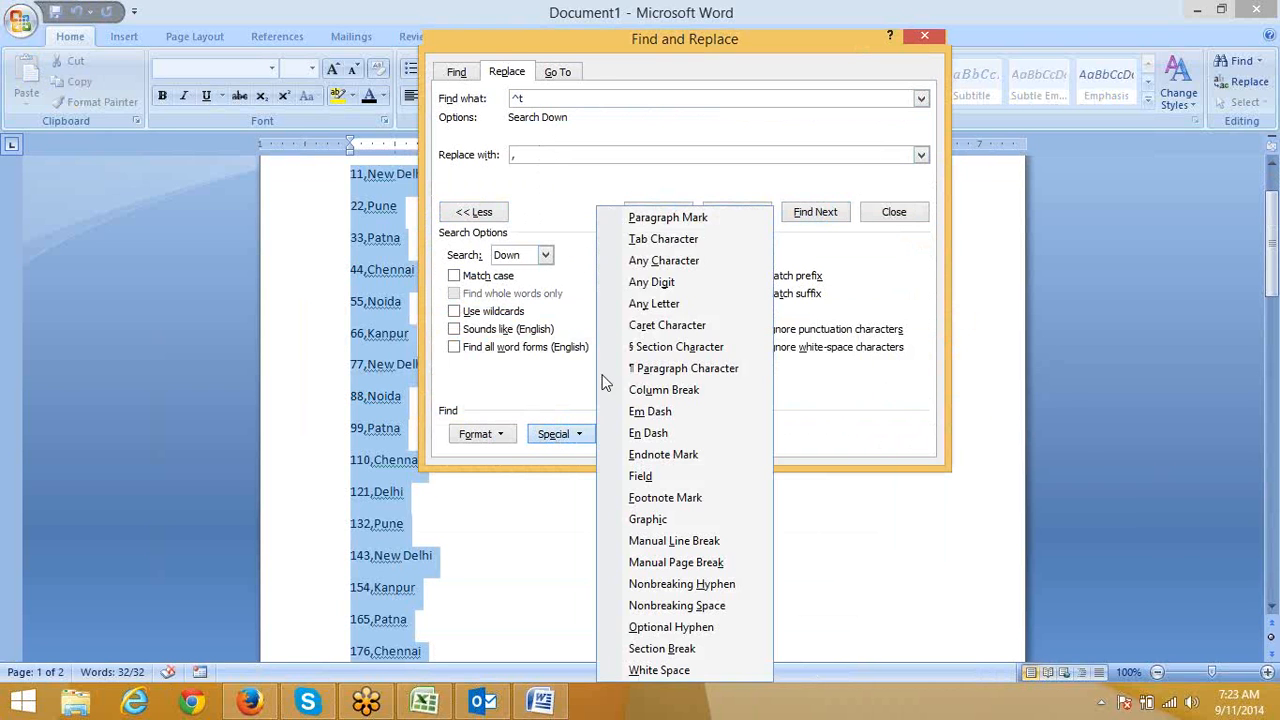
click(655, 215)
click(556, 162)
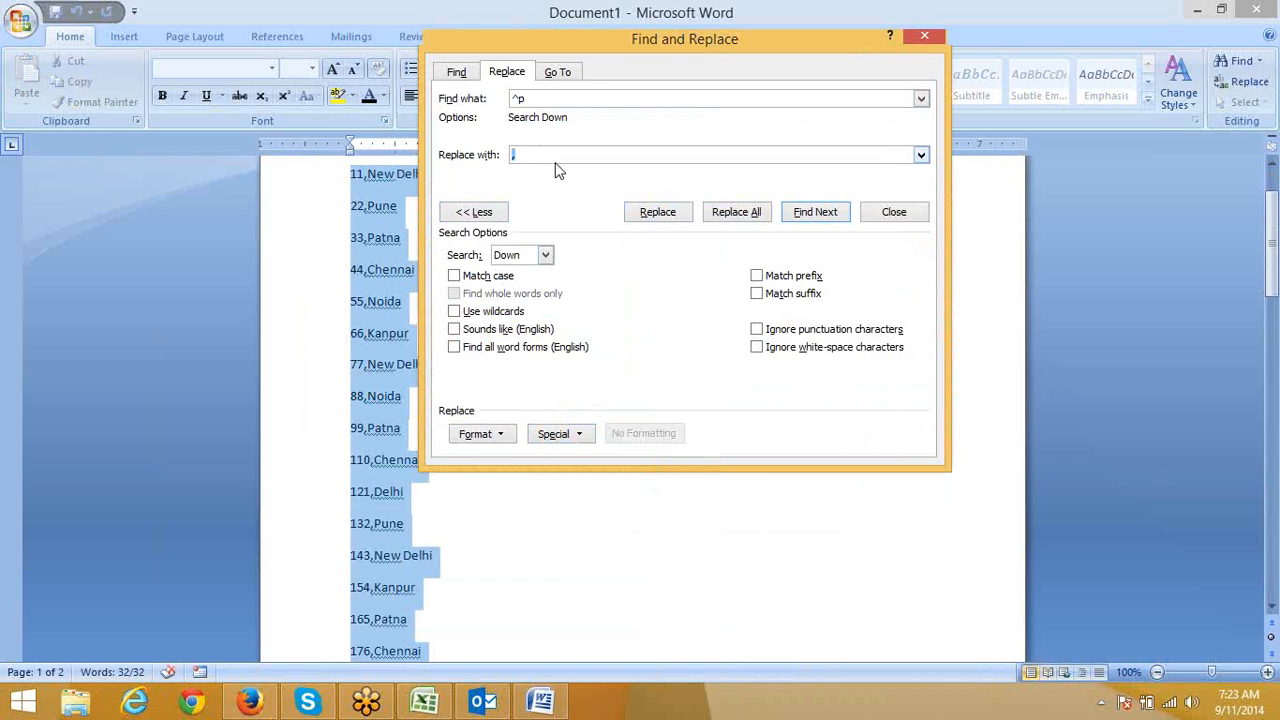
text(;)
click(736, 212)
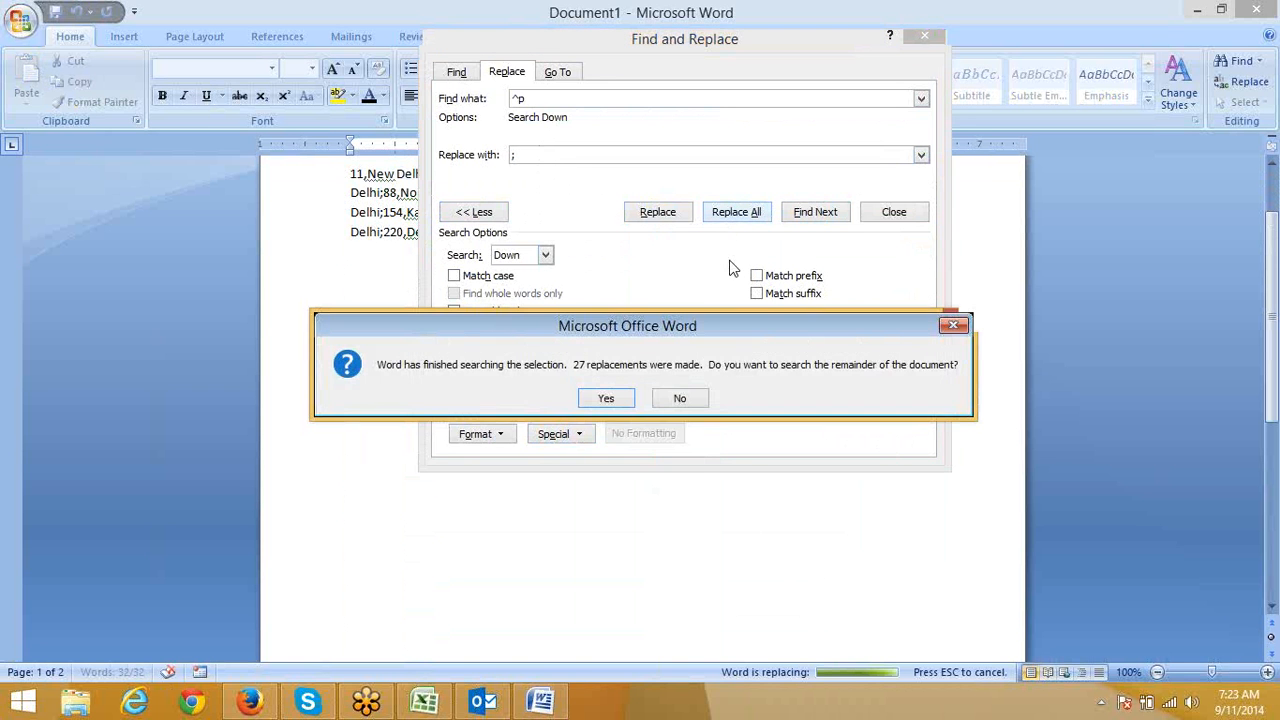
click(662, 399)
key(Escape)
click(522, 351)
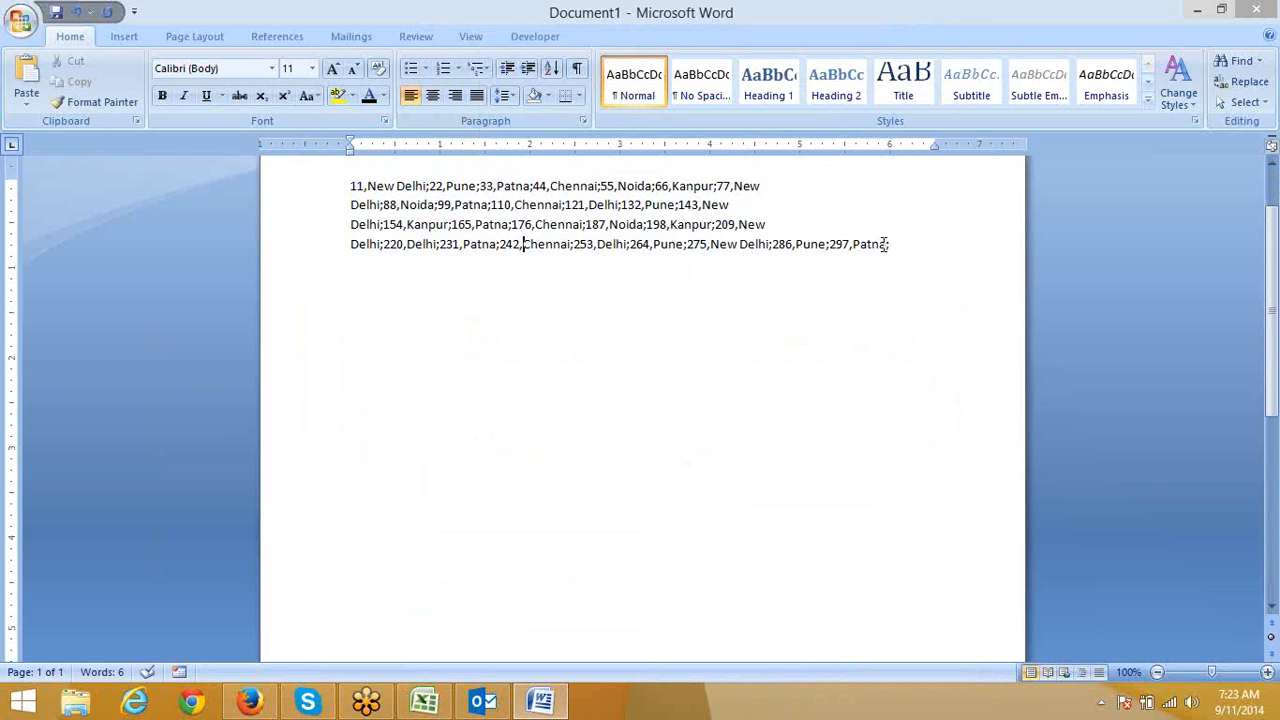
Copy the converted text without its final semicolon and paste it into cell J3 of Sheet2 in Excel
drag(889, 245, 351, 186)
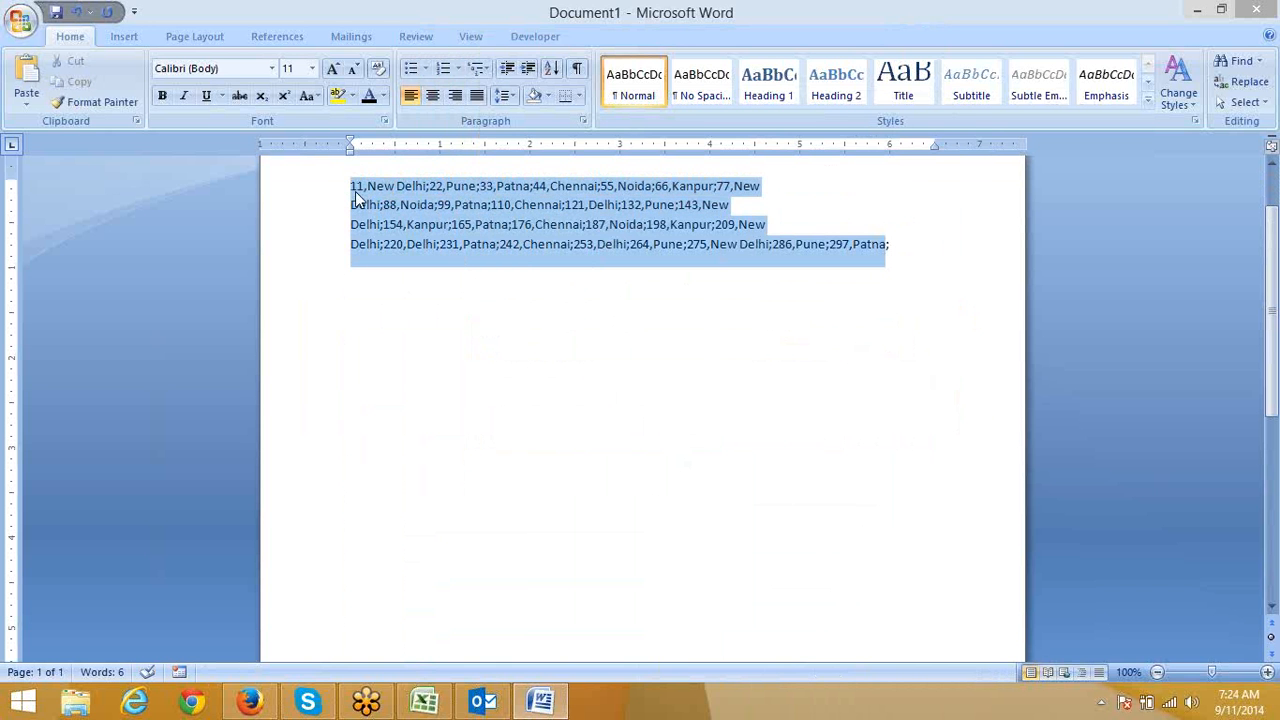
click(424, 701)
click(577, 223)
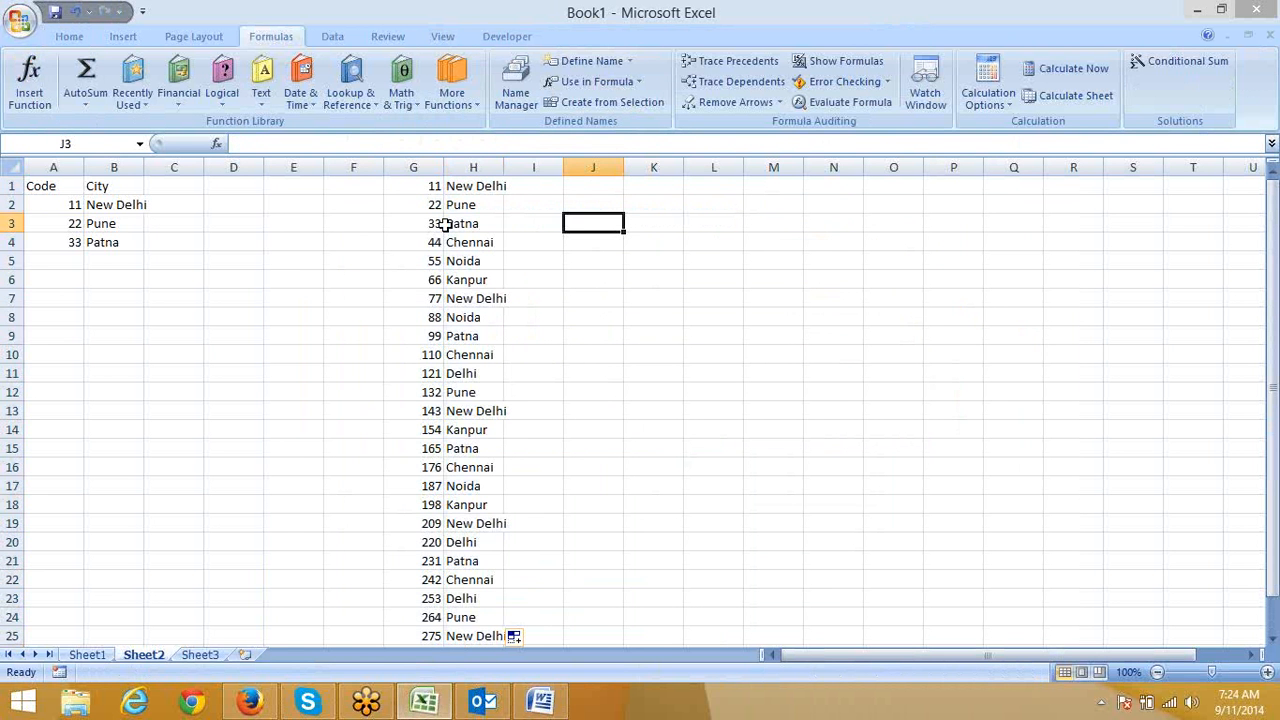
key(ctrl+v)
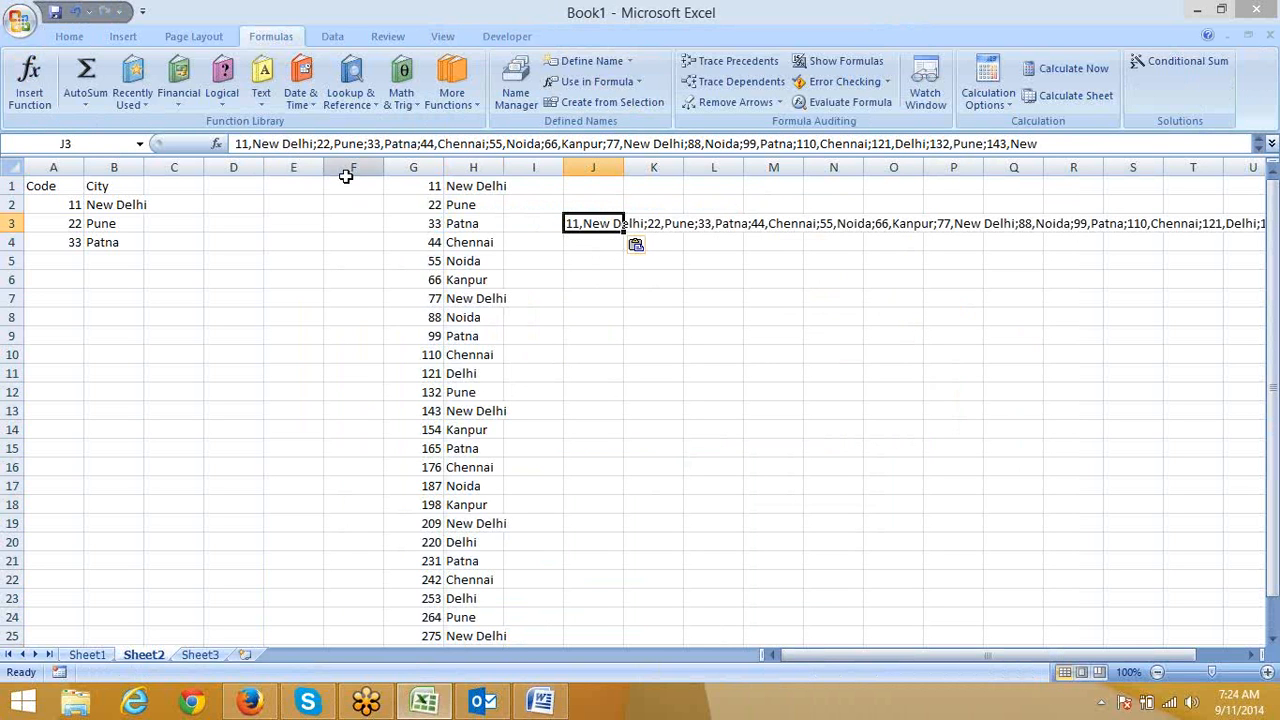
Check the array syntax in B3's formula, and replace every comma in J3:J4 with a comma followed by a double quote
click(129, 238)
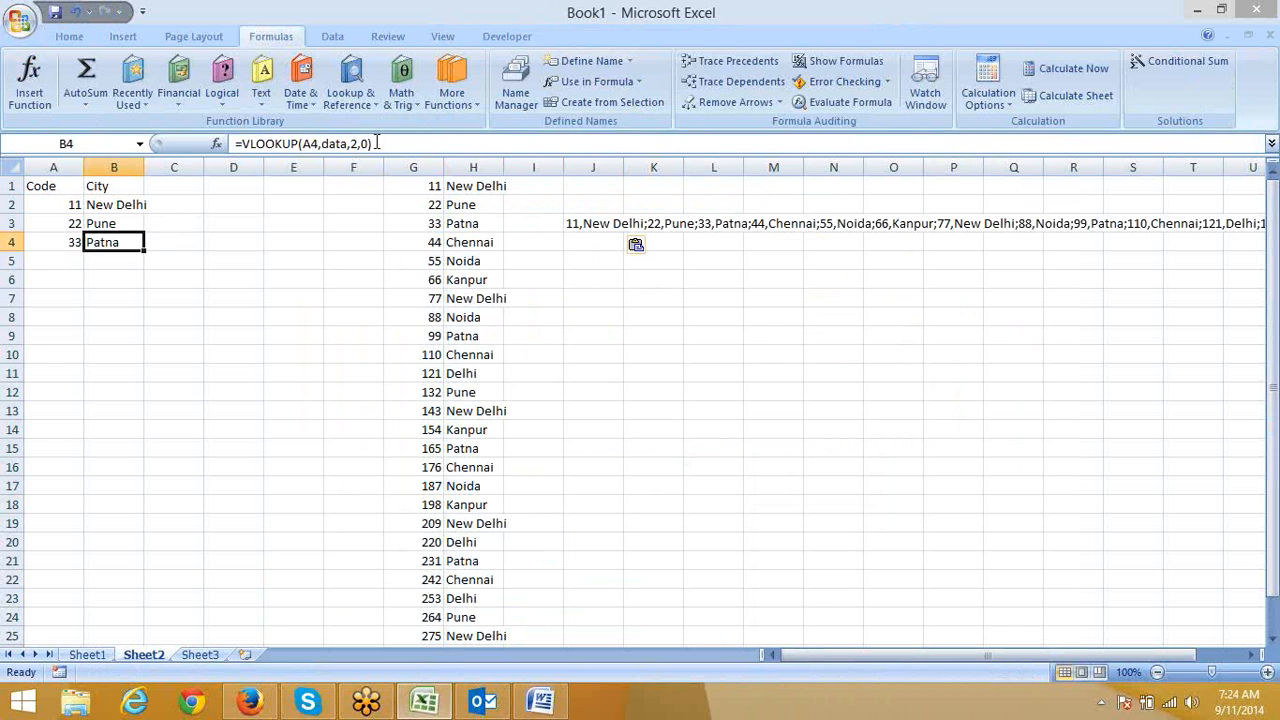
click(108, 223)
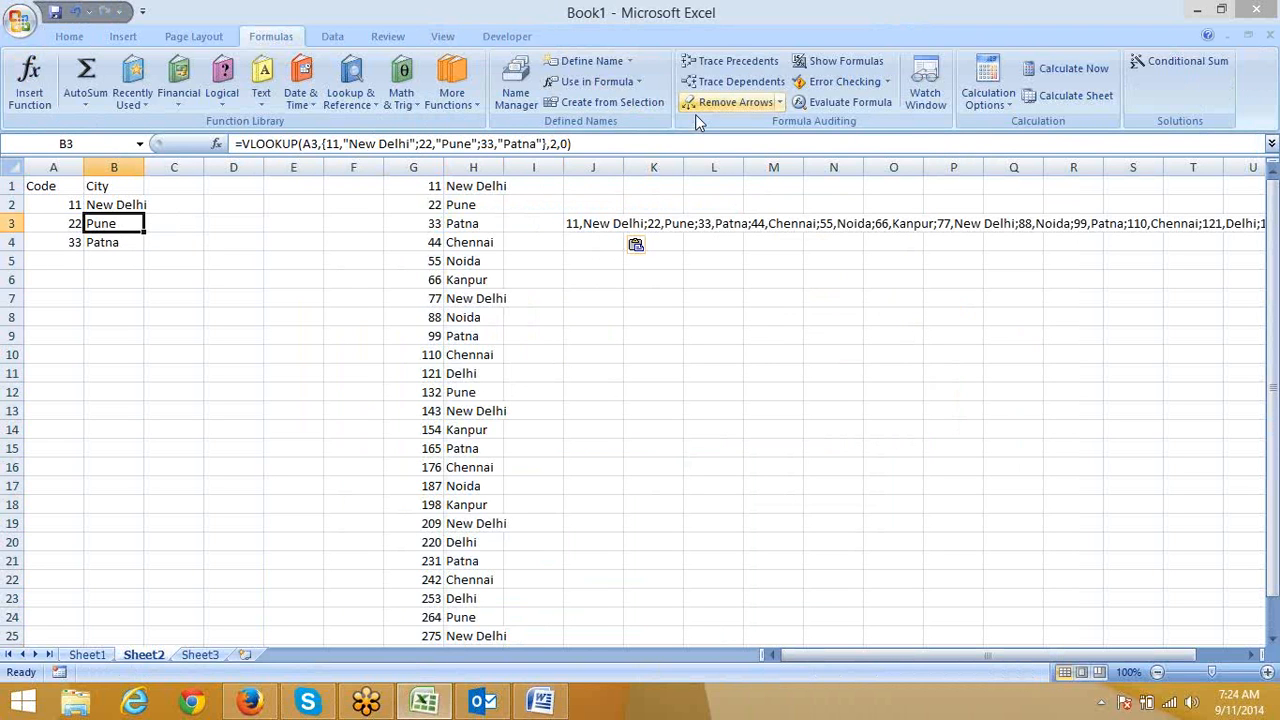
click(606, 217)
drag(591, 223, 591, 237)
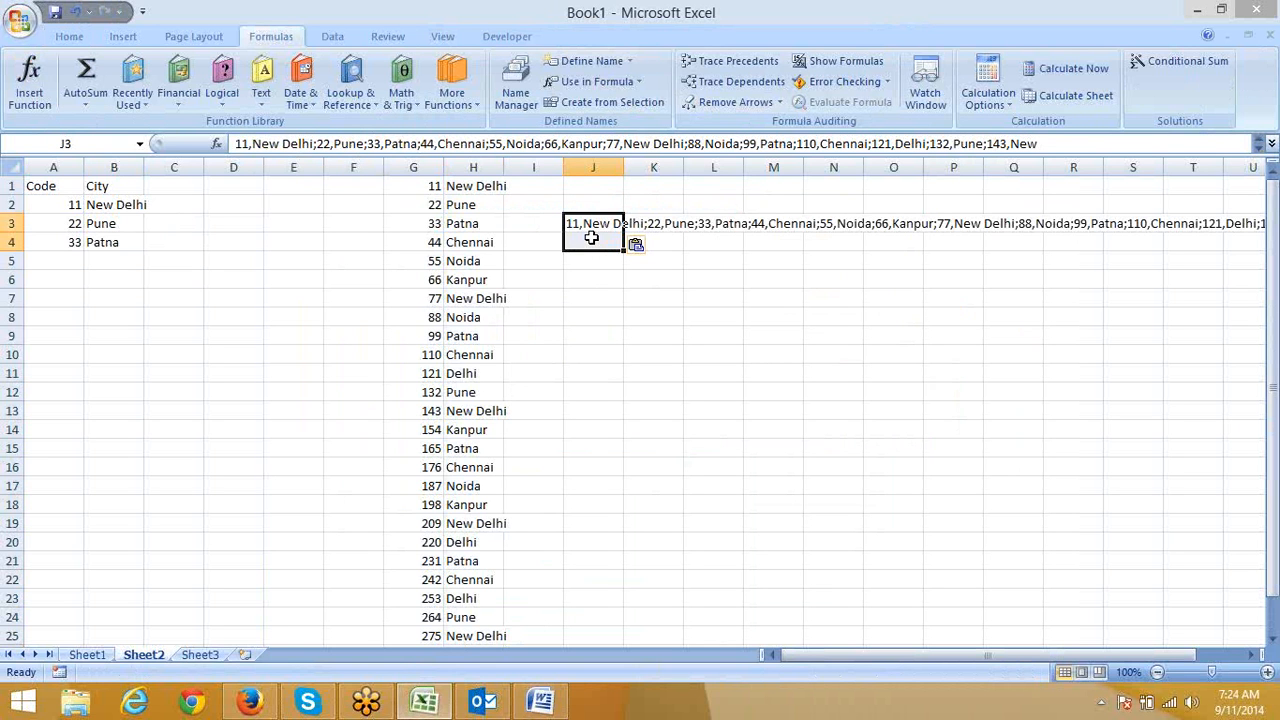
key(ctrl+h)
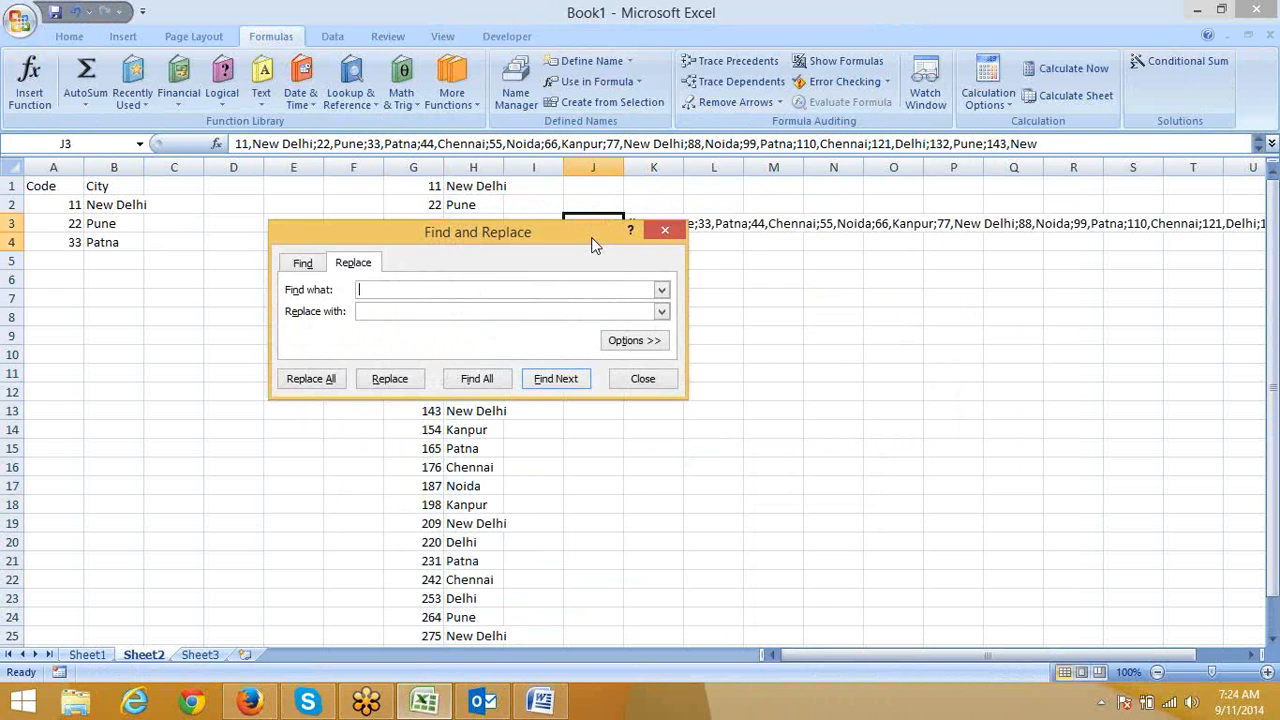
drag(586, 241, 610, 298)
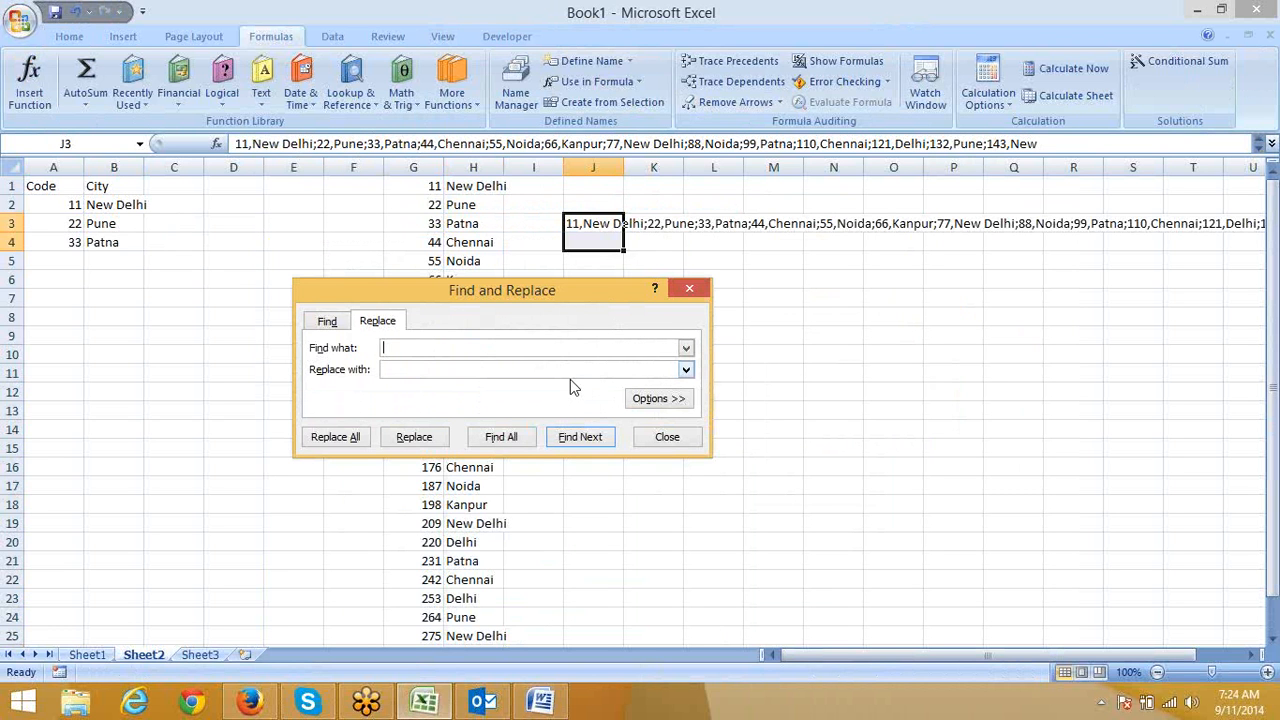
text(,)
click(398, 369)
text(,")
click(362, 443)
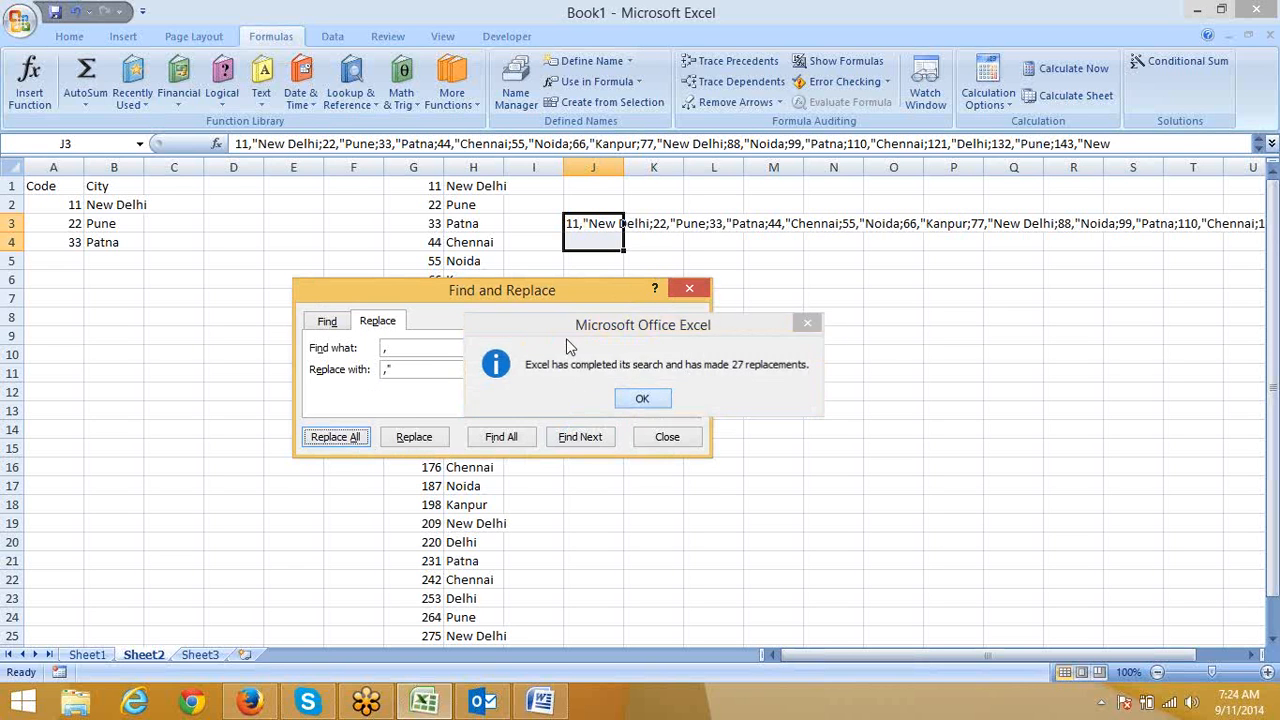
key(Return)
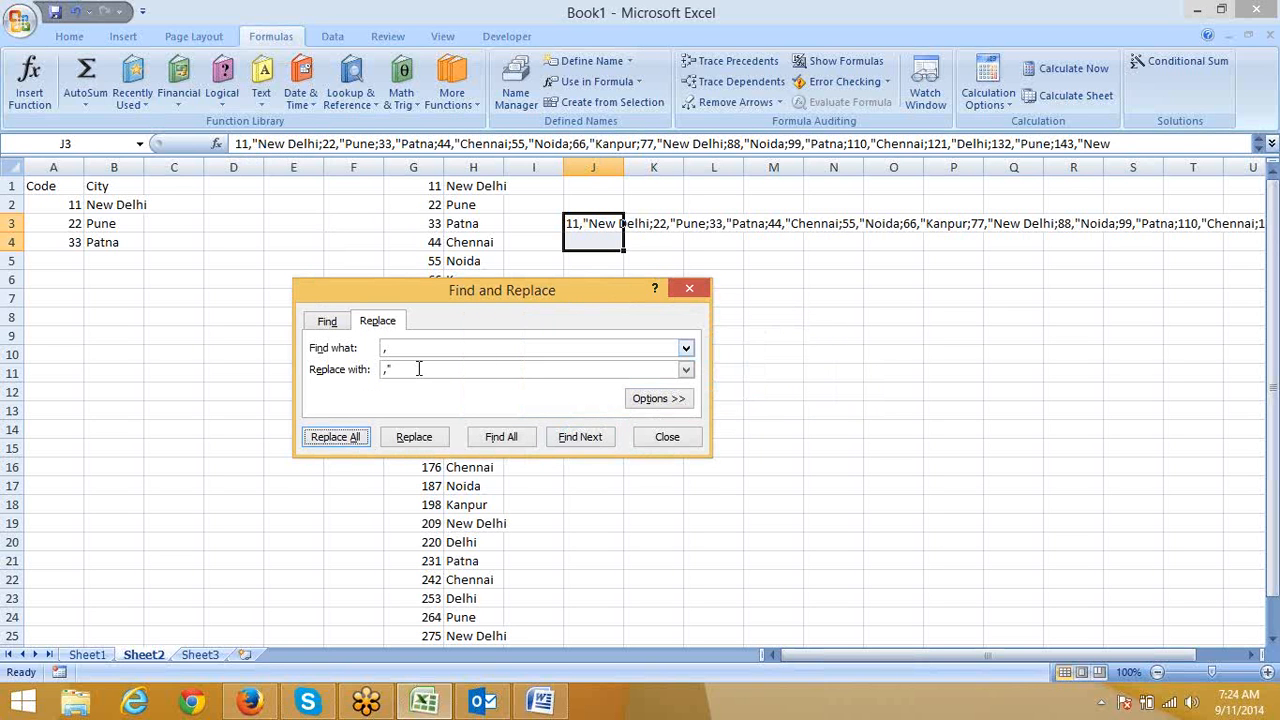
Replace every semicolon in J3:J4 with a double quote followed by a semicolon
click(398, 347)
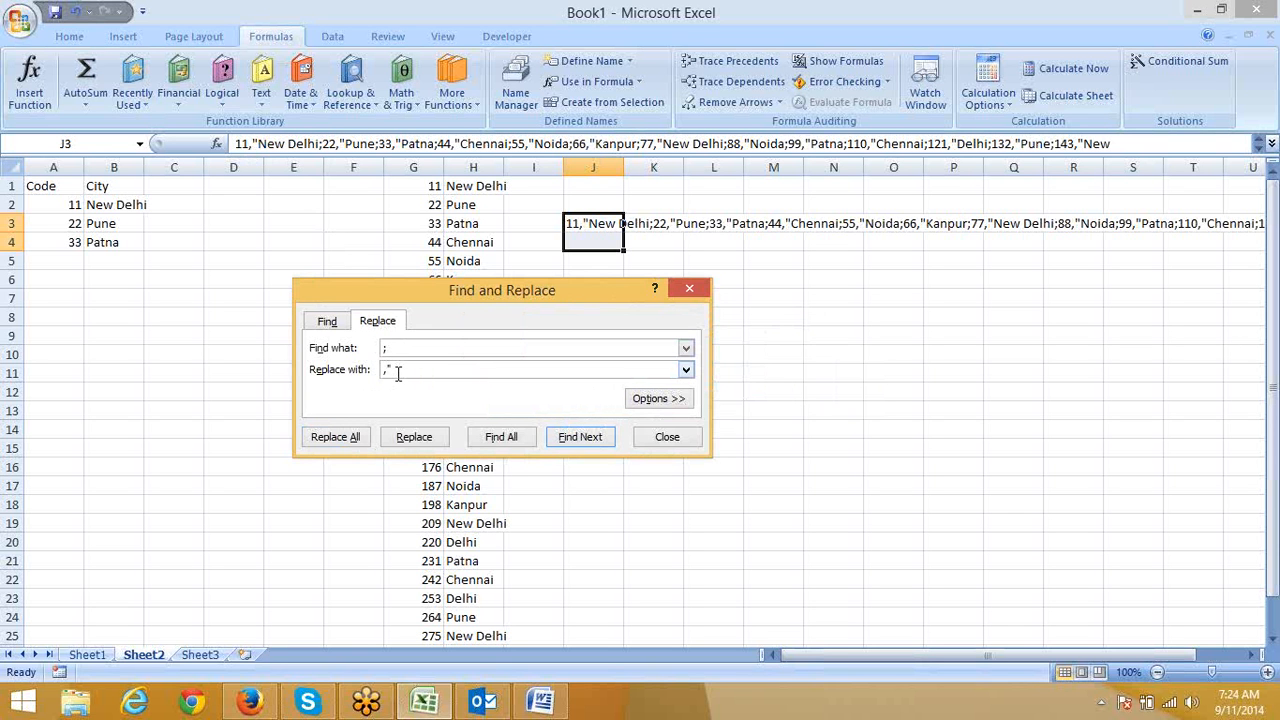
drag(400, 370, 373, 370)
text(")
click(333, 443)
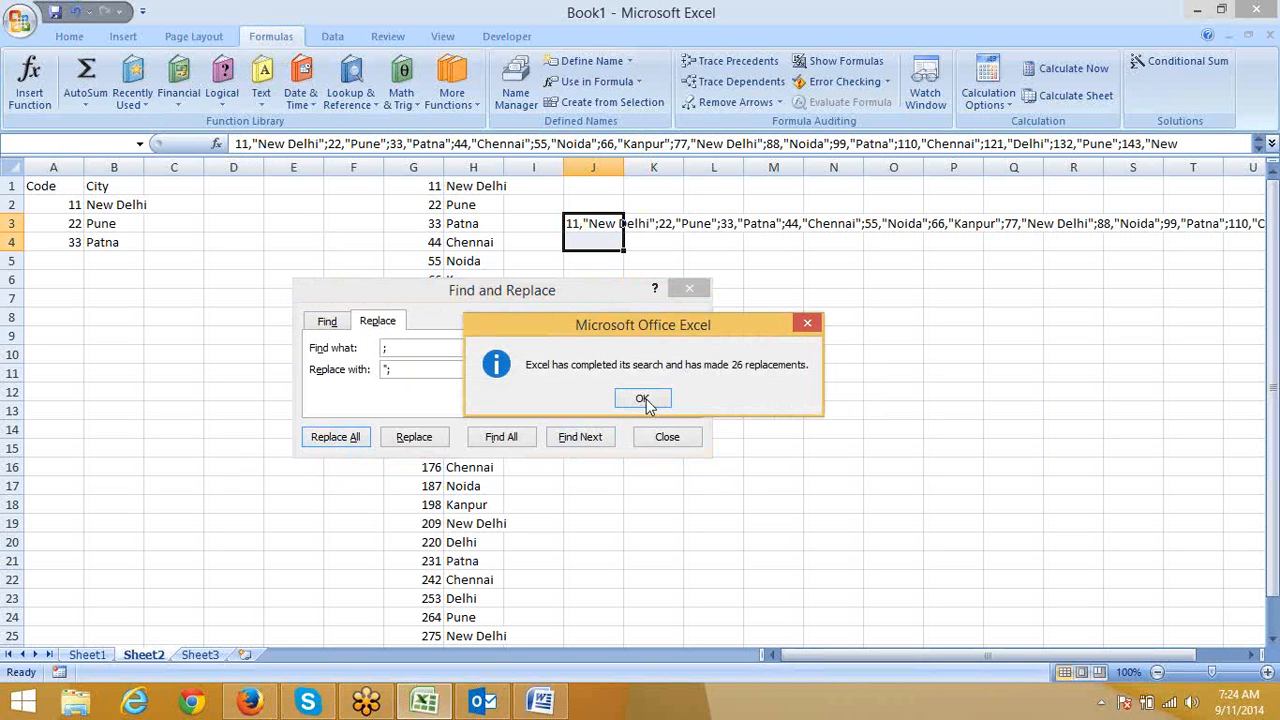
click(643, 395)
click(667, 437)
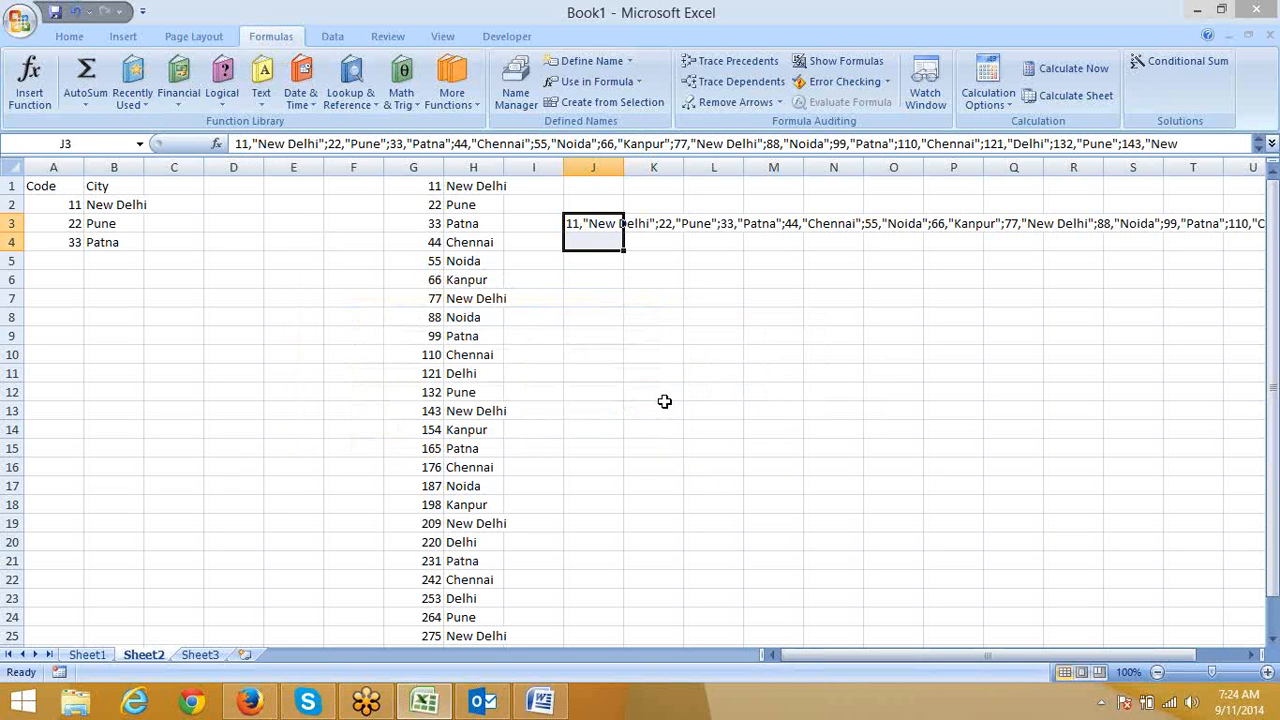
Add the closing double quote after the last Patna in J3 and copy the cell's entire text
click(588, 258)
click(594, 215)
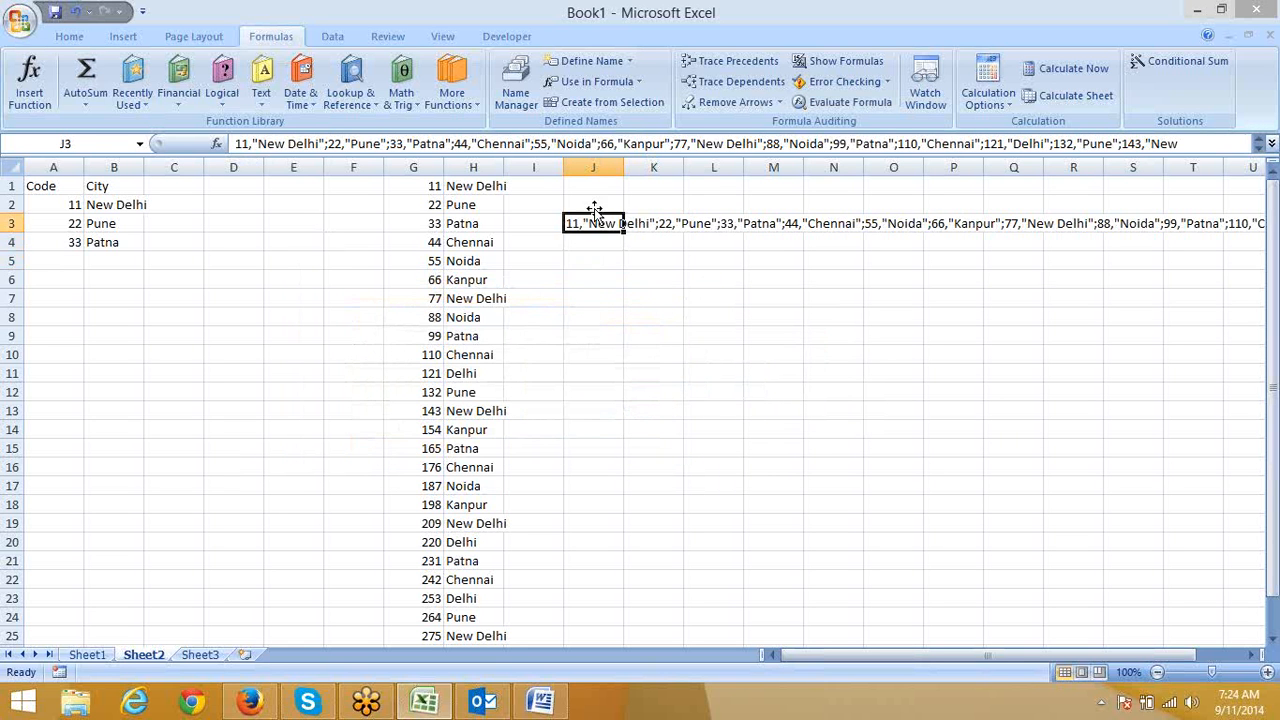
click(580, 150)
key(ctrl+shift+u)
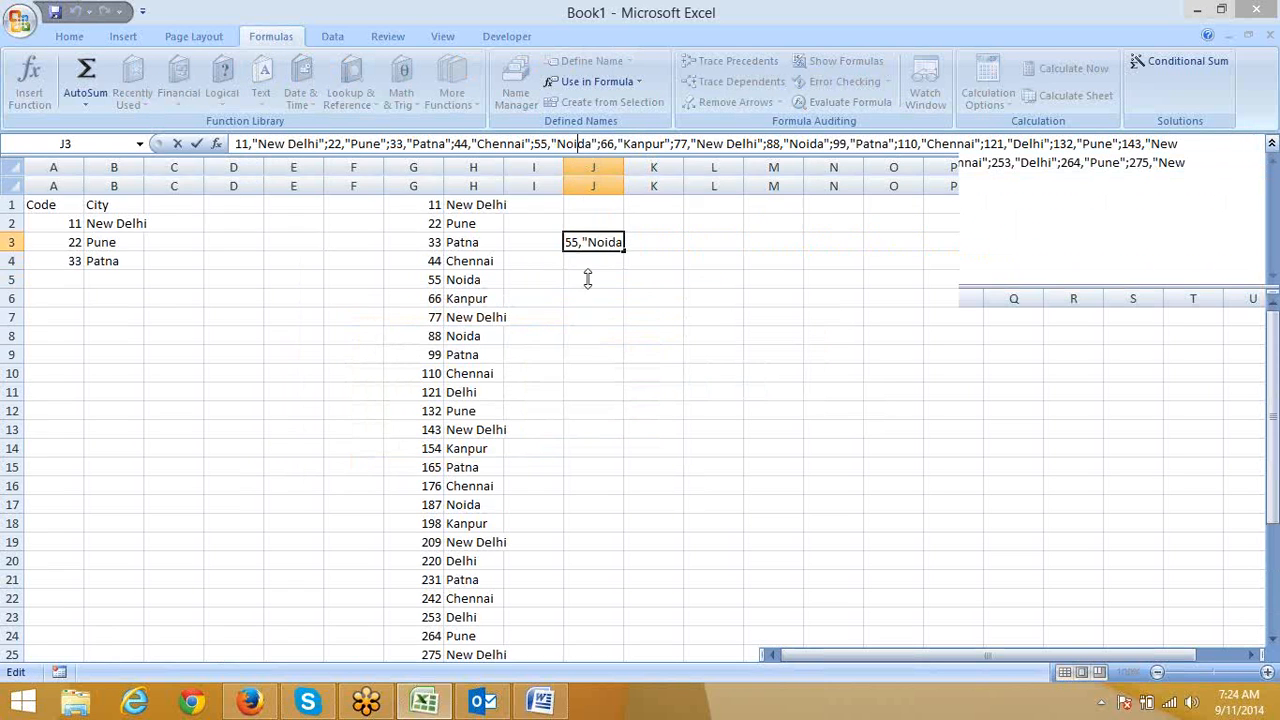
click(439, 184)
text(";286,"Pune";297,"Patna")
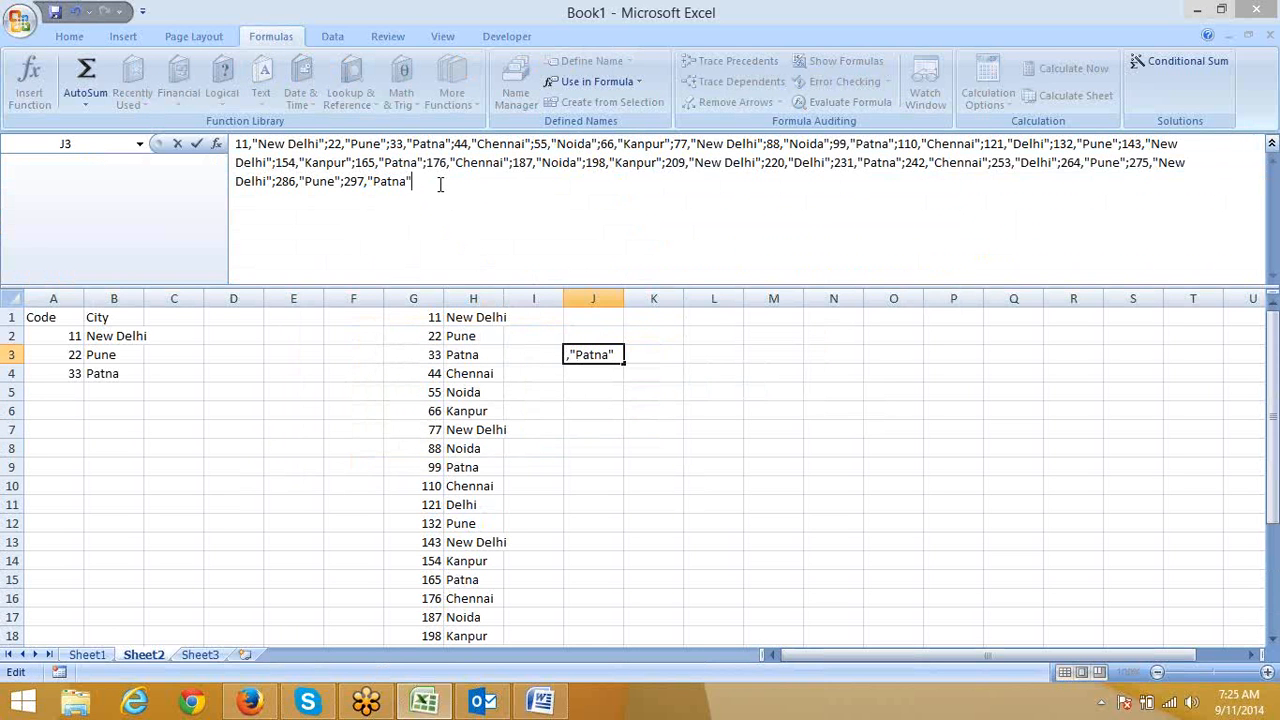
drag(440, 186, 211, 114)
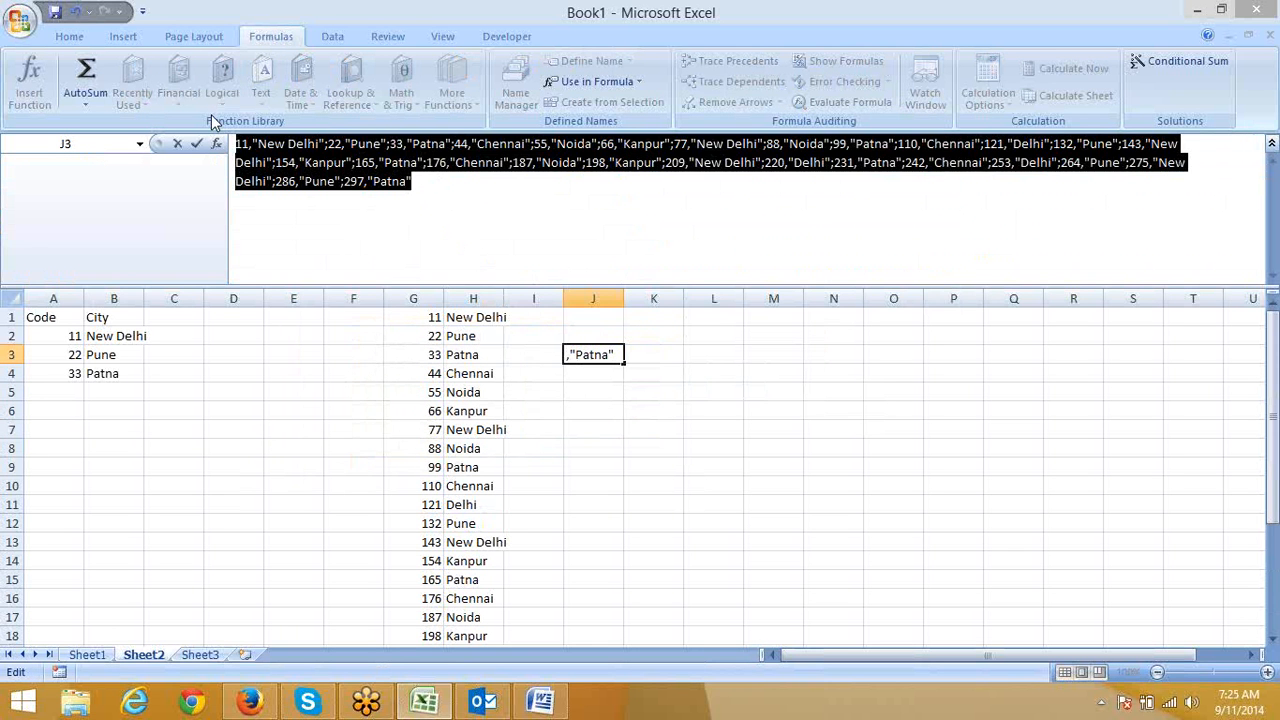
key(Return)
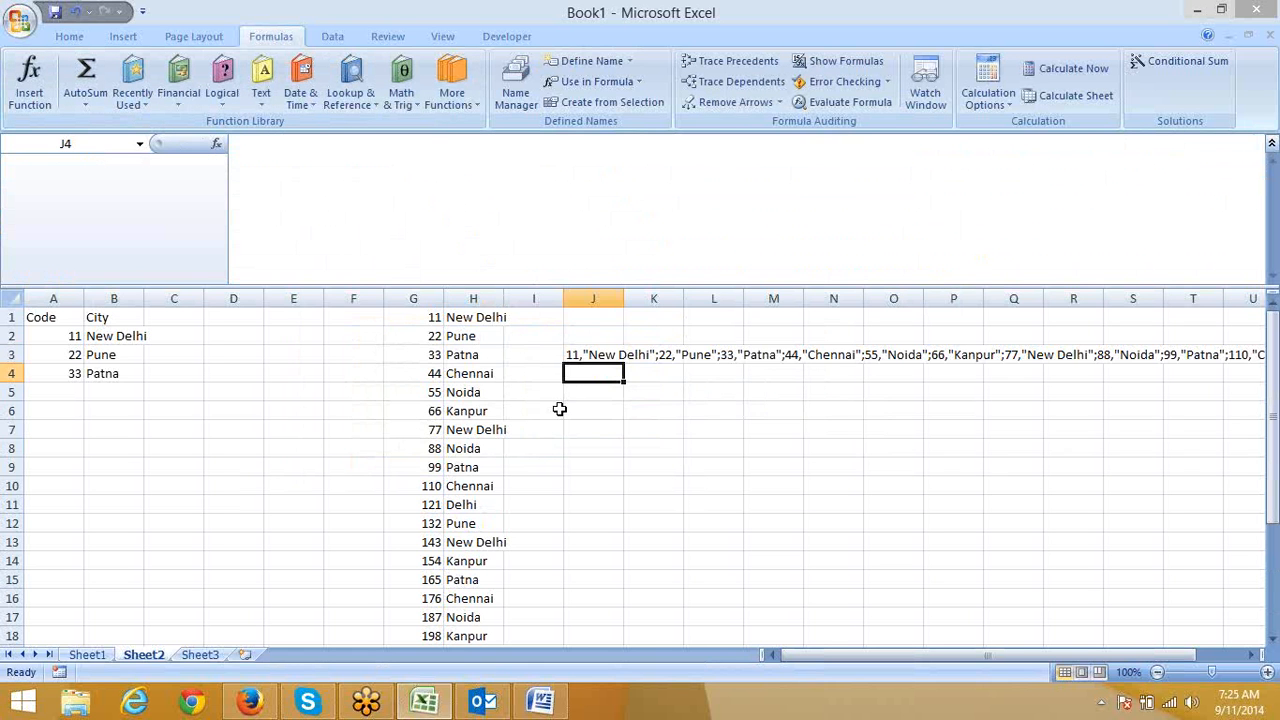
Replace the rows between the braces in the named constant data with the copied code and city list, and save the change
click(513, 88)
click(430, 188)
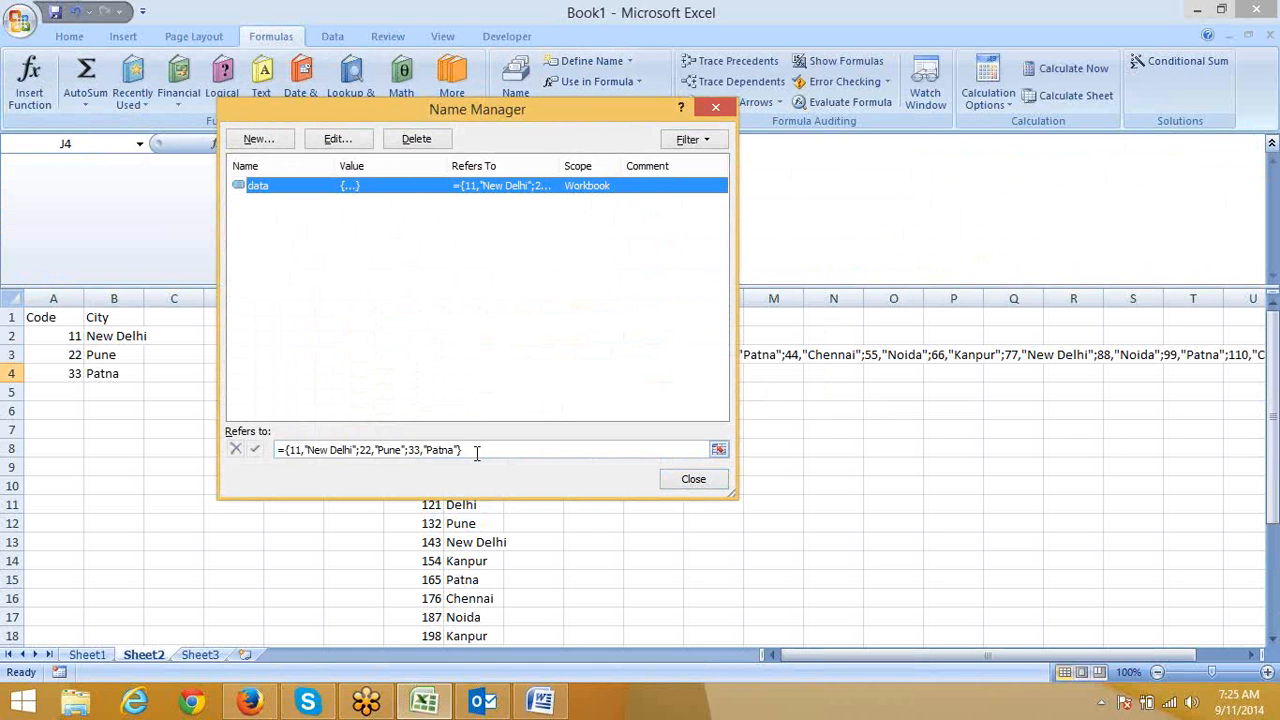
drag(461, 450, 373, 450)
click(413, 450)
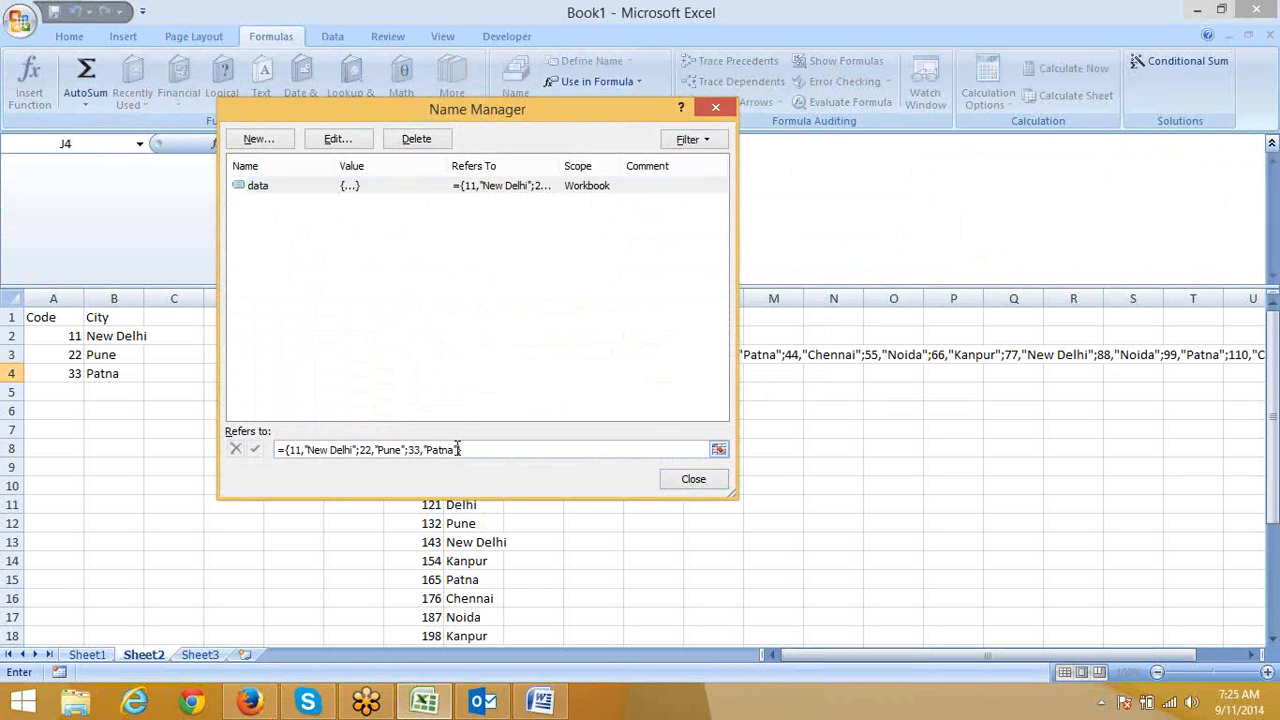
drag(455, 448, 289, 450)
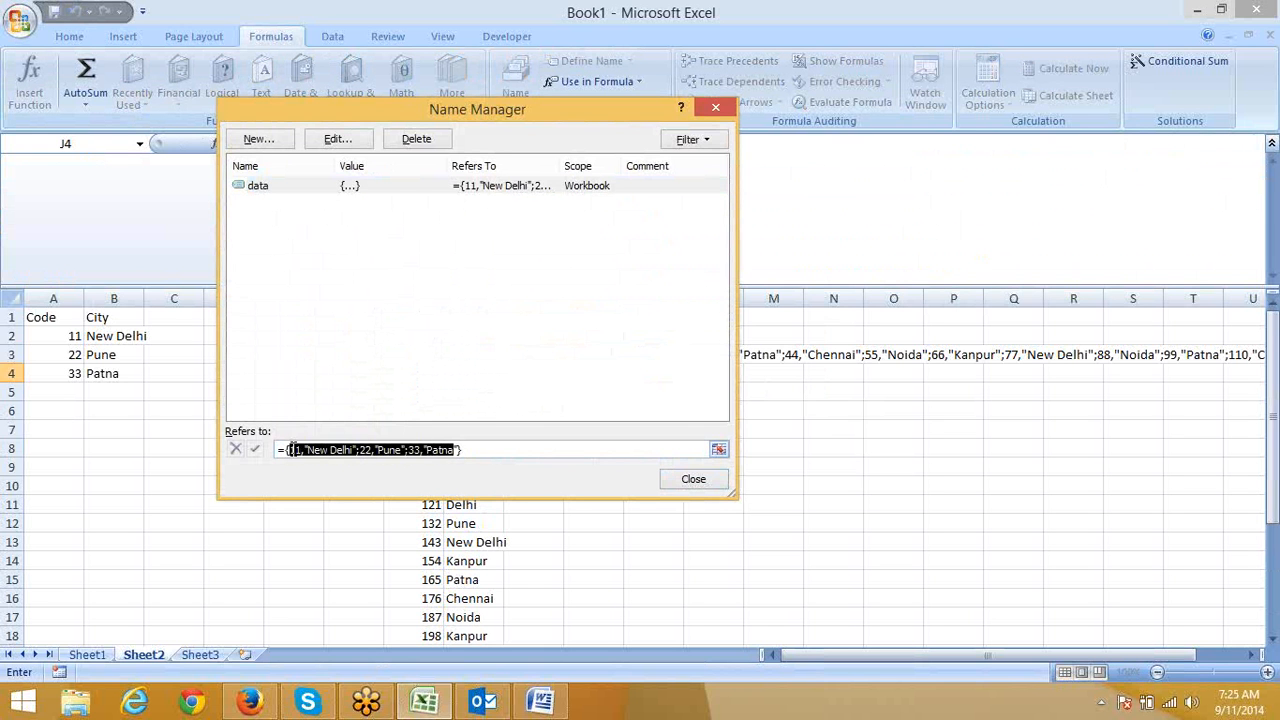
key(Delete)
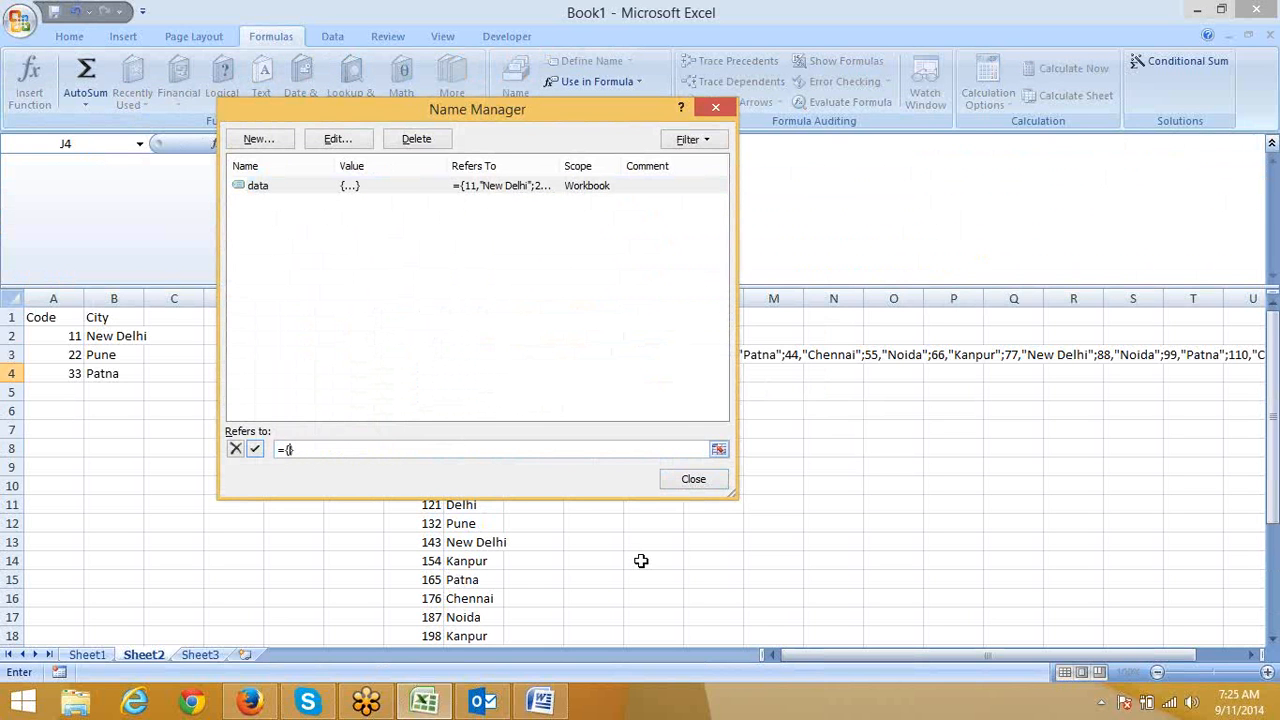
key(ctrl+v)
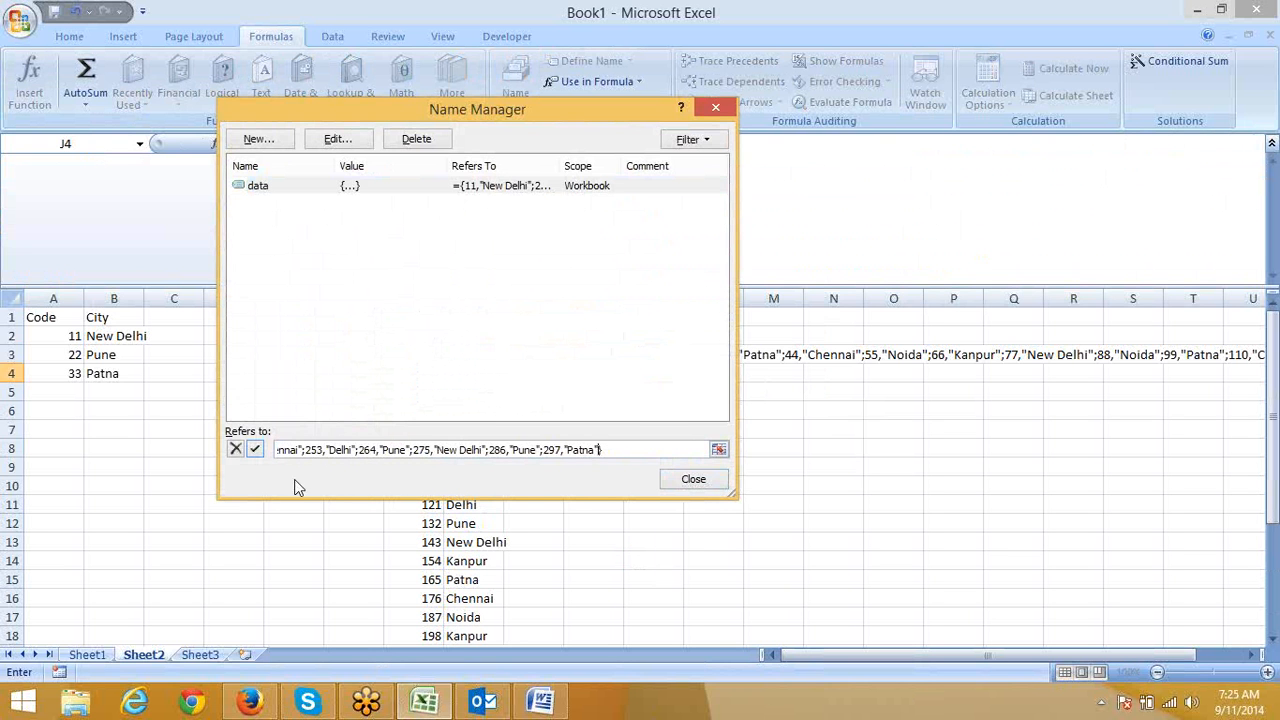
click(256, 450)
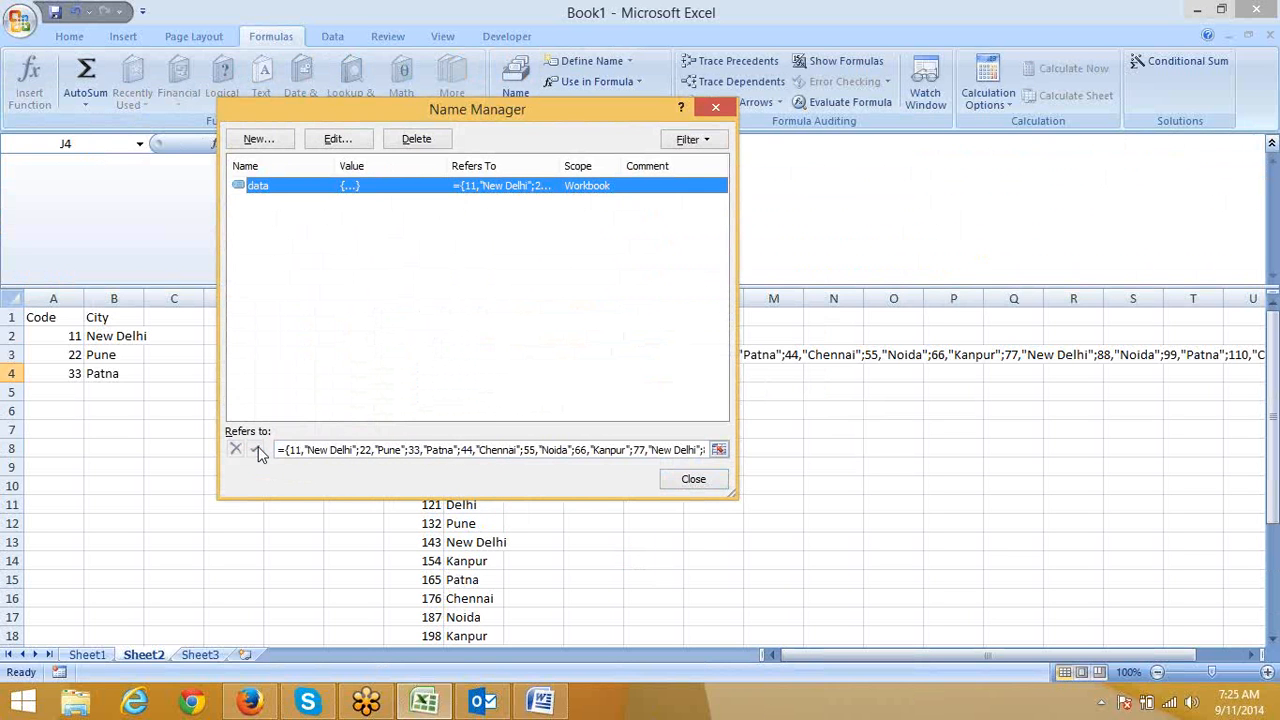
click(694, 482)
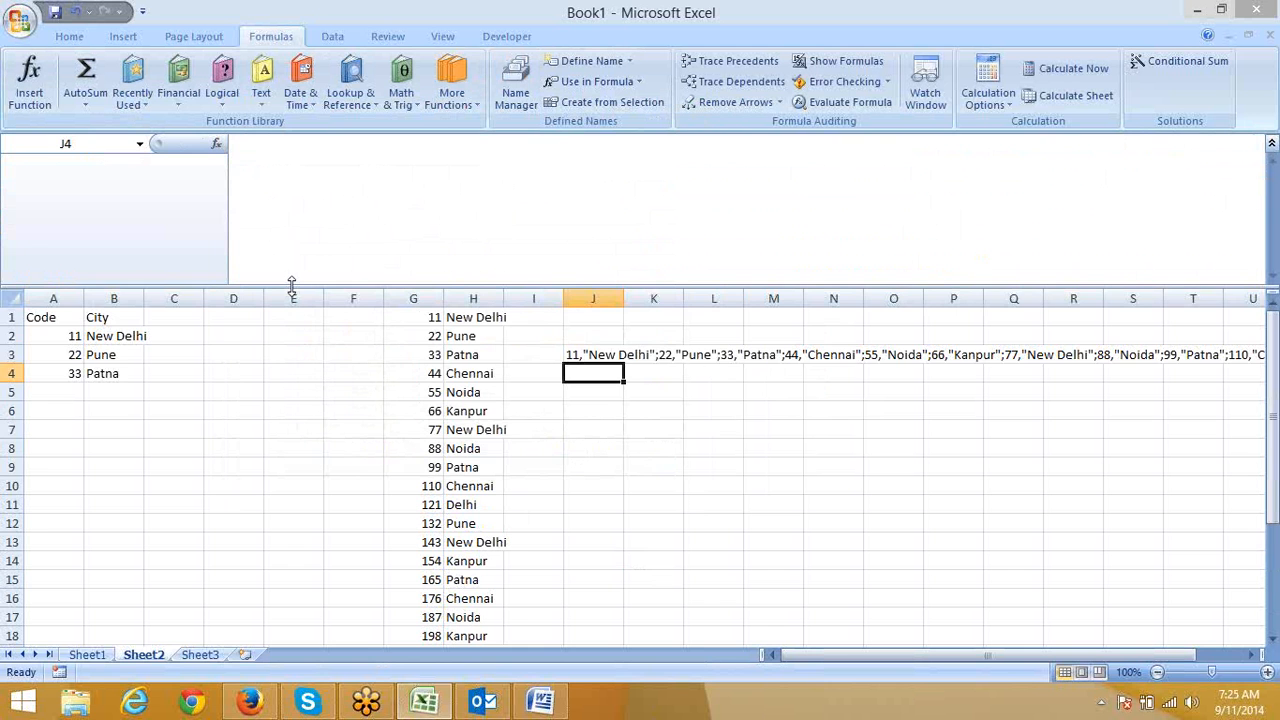
Shrink the formula bar to one line and delete the code and city list from columns G and H of Sheet2
drag(291, 283, 240, 158)
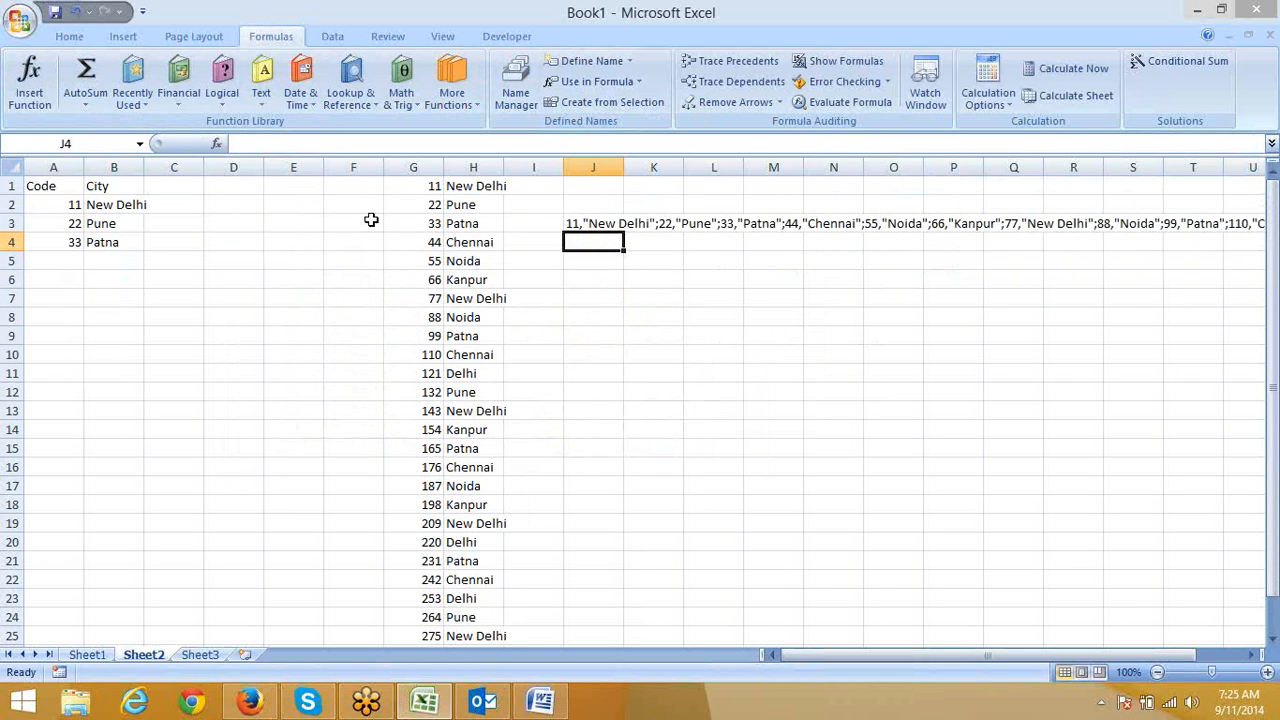
click(413, 170)
key(Down)
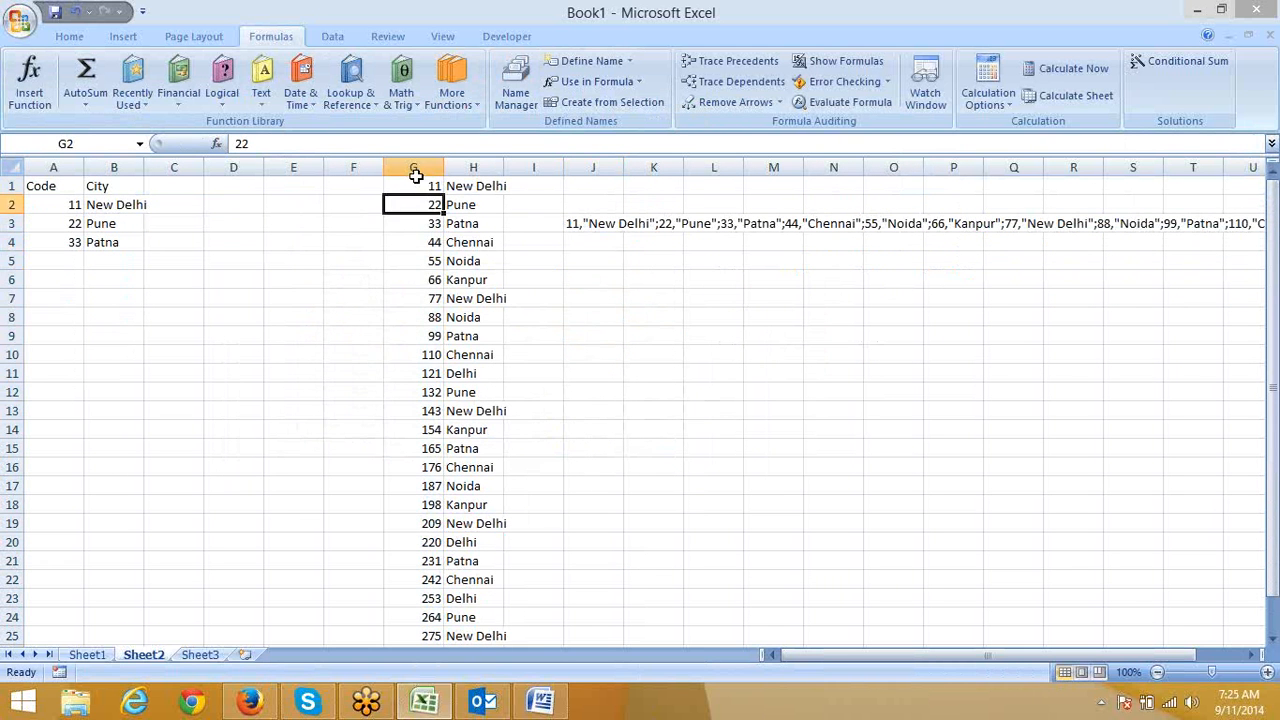
key(Up)
key(ctrl+shift+Right)
key(ctrl+shift+Down)
key(Delete)
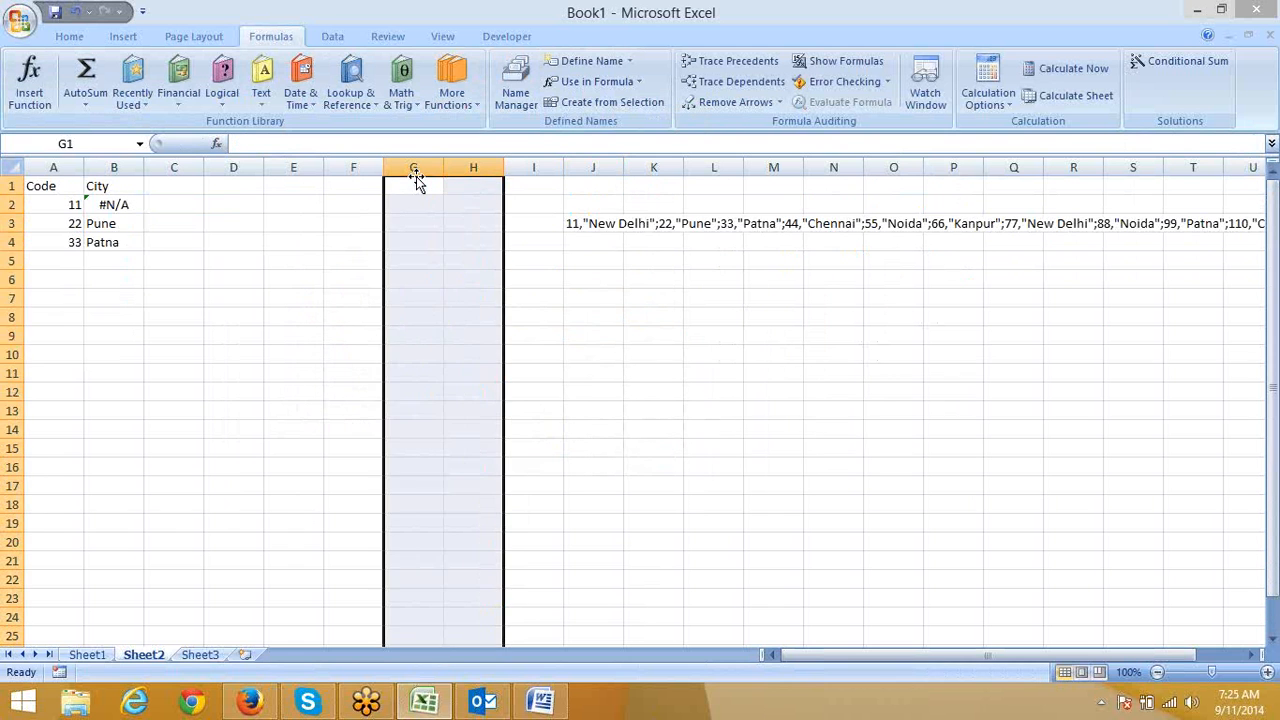
Clear the converted list text from cell J3
key(Right)
key(Right)
key(Down)
key(Down)
key(Right)
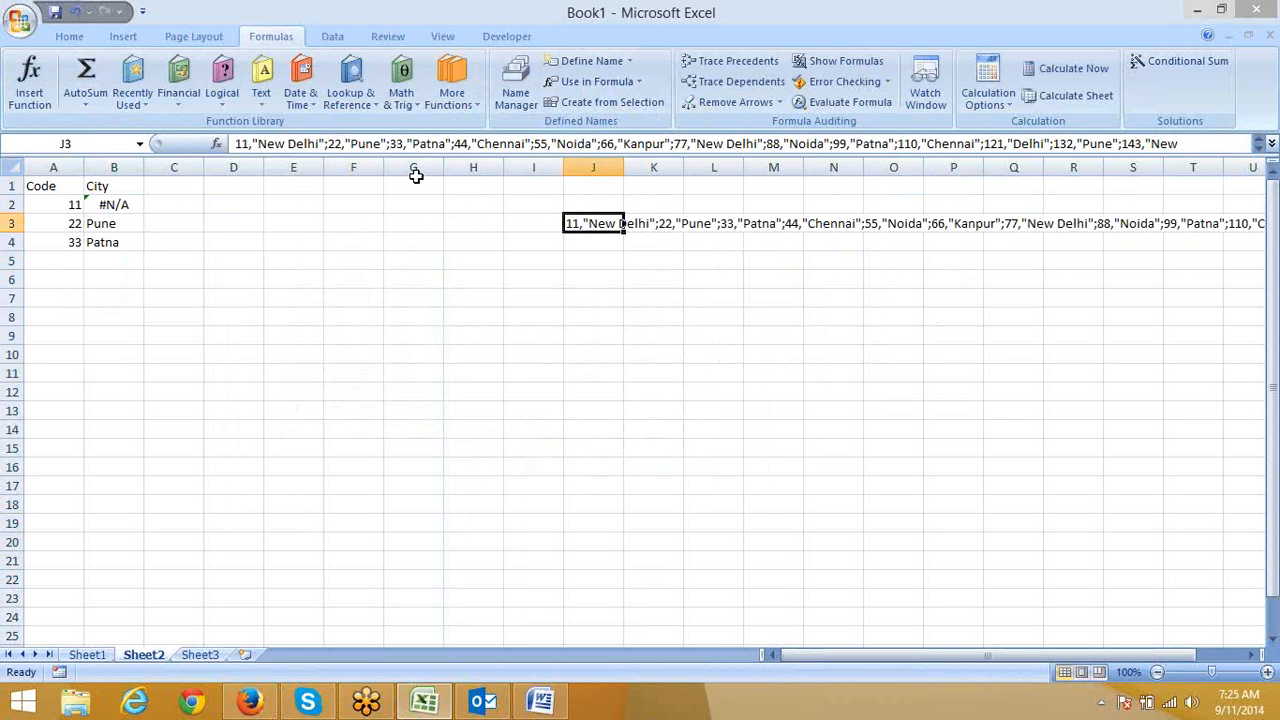
key(Delete)
Enter the formula =data in cell G1
key(Left)
key(Left)
key(Left)
key(Up)
key(Up)
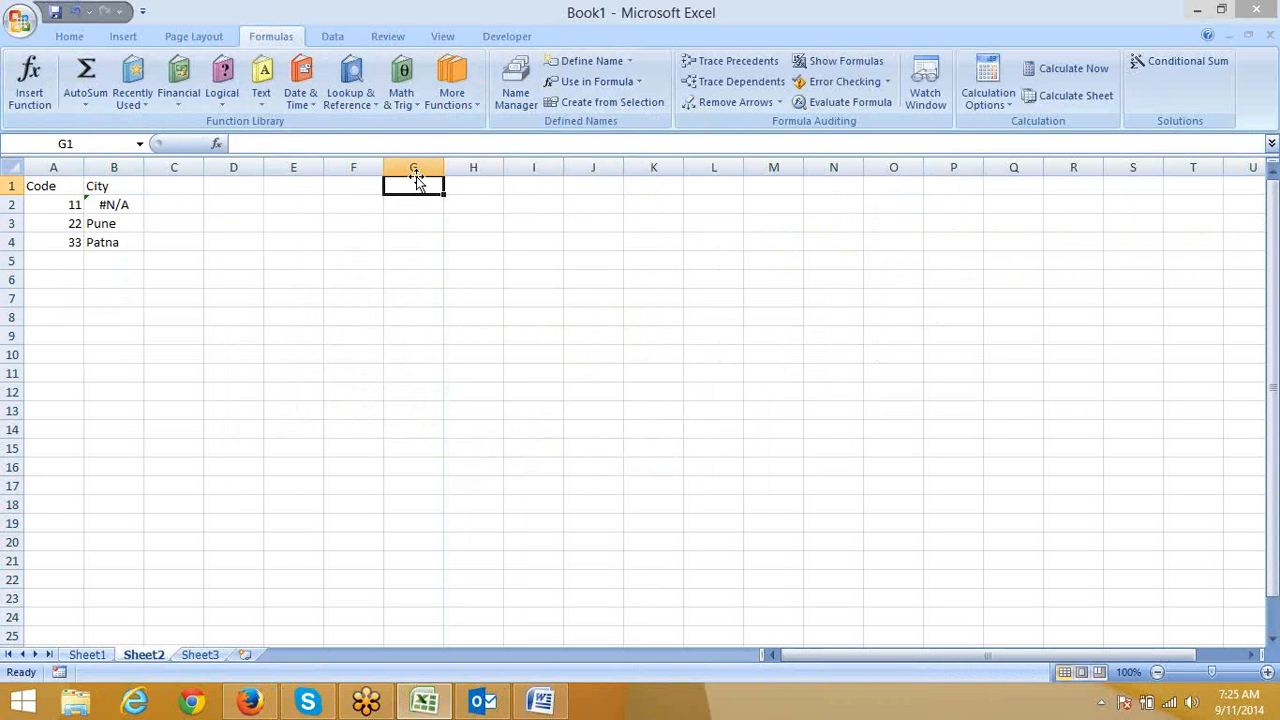
text(=data)
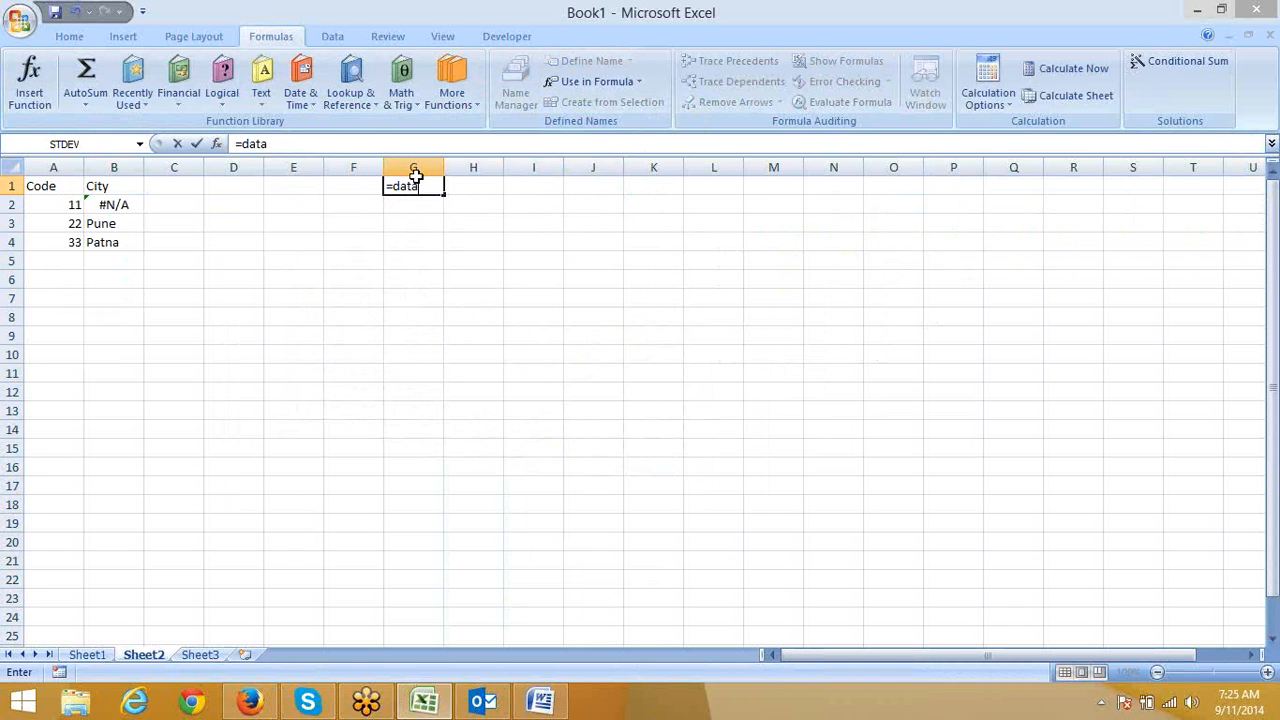
key(Return)
key(Up)
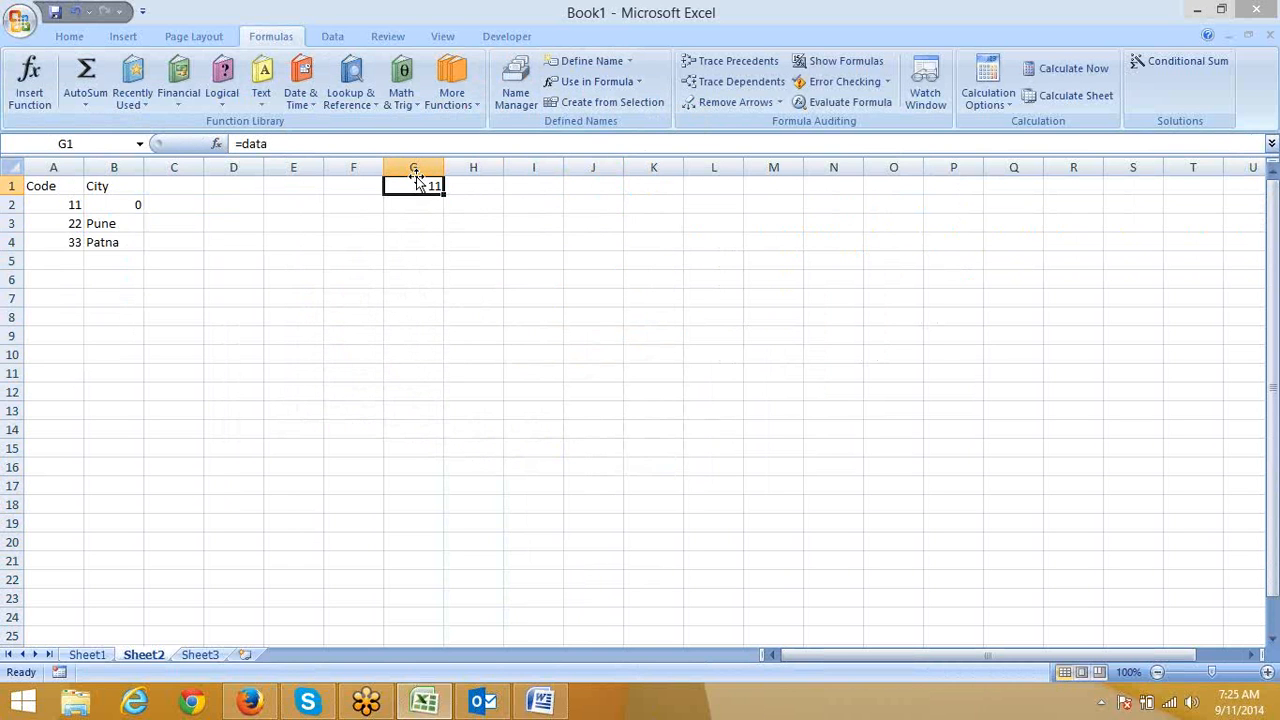
Enter =data as a multicell array formula across G1:H39 and check the filled rows down to row 39
key(shift+Right)
key(shift+Down)
key(shift+Down)
key(shift+Down)
key(shift+Down)
key(shift+Down)
key(shift+Down)
key(shift+Down)
key(shift+Down)
key(shift+Down)
key(shift+Down)
key(shift+Down)
key(shift+Down)
key(shift+Down)
key(shift+Down)
key(shift+Down)
key(shift+Down)
key(shift+Down)
key(shift+Down)
key(shift+Down)
key(shift+Down)
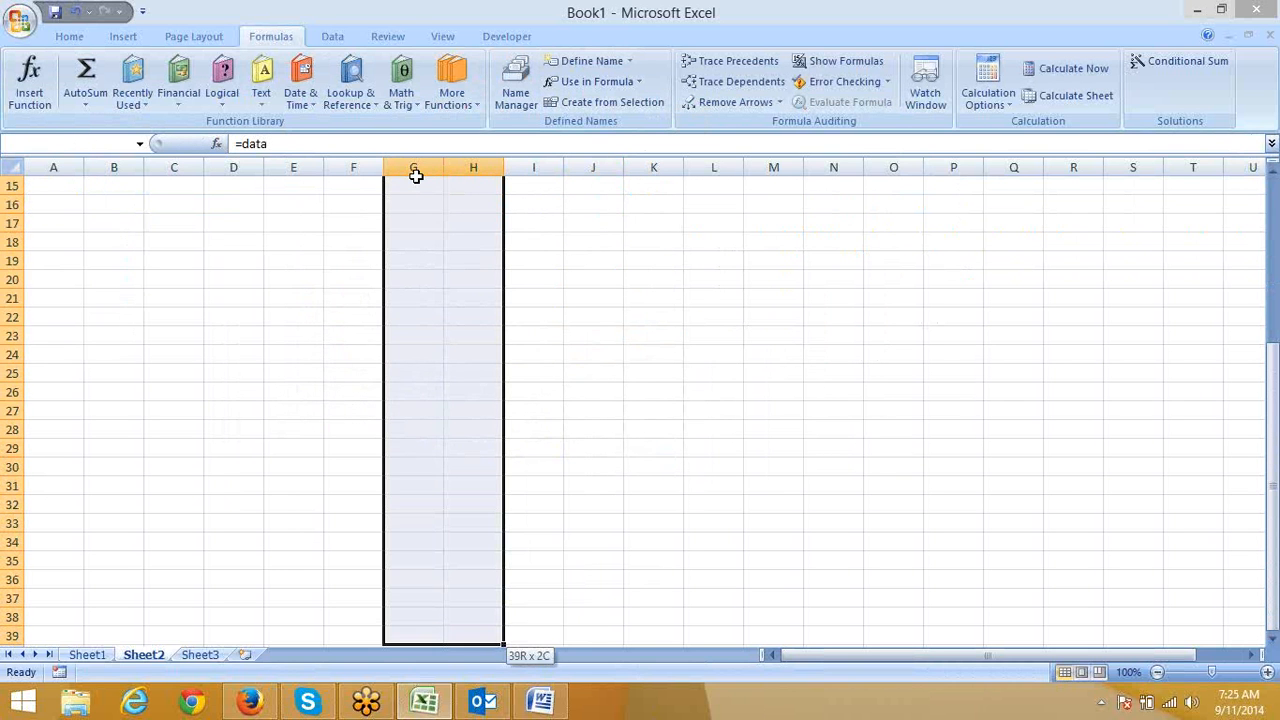
key(F2)
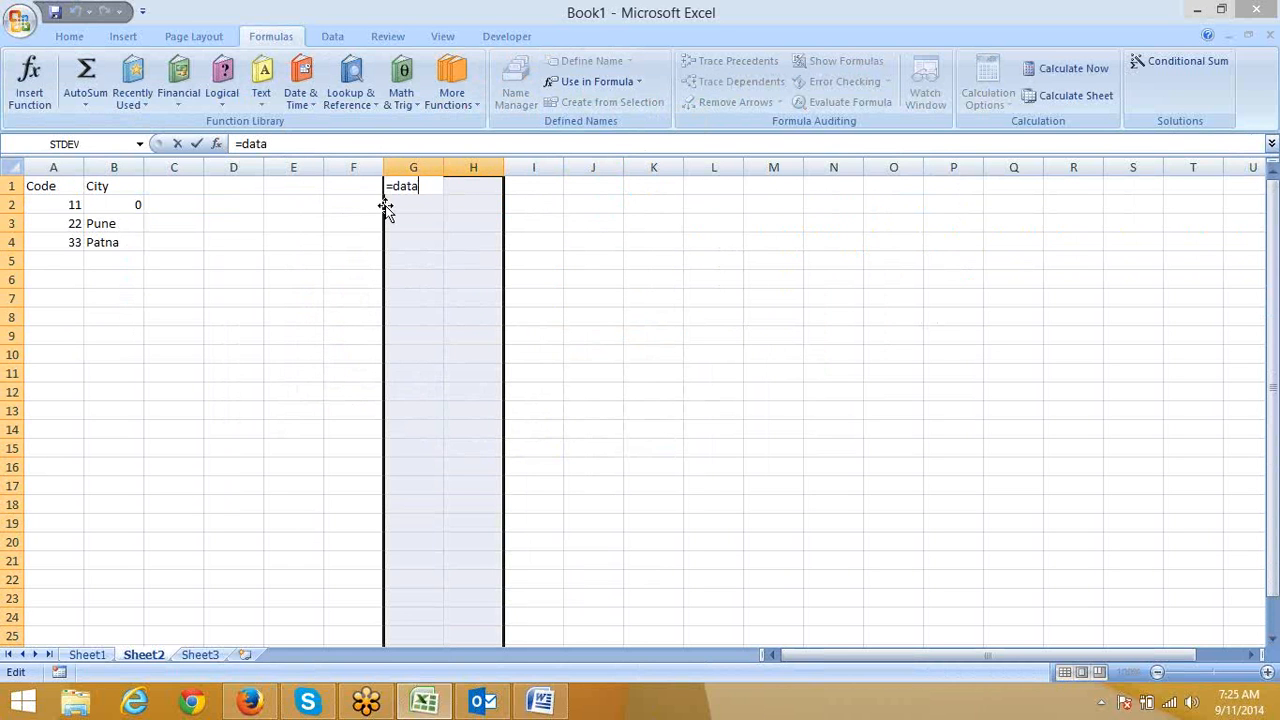
key(ctrl+shift+Return)
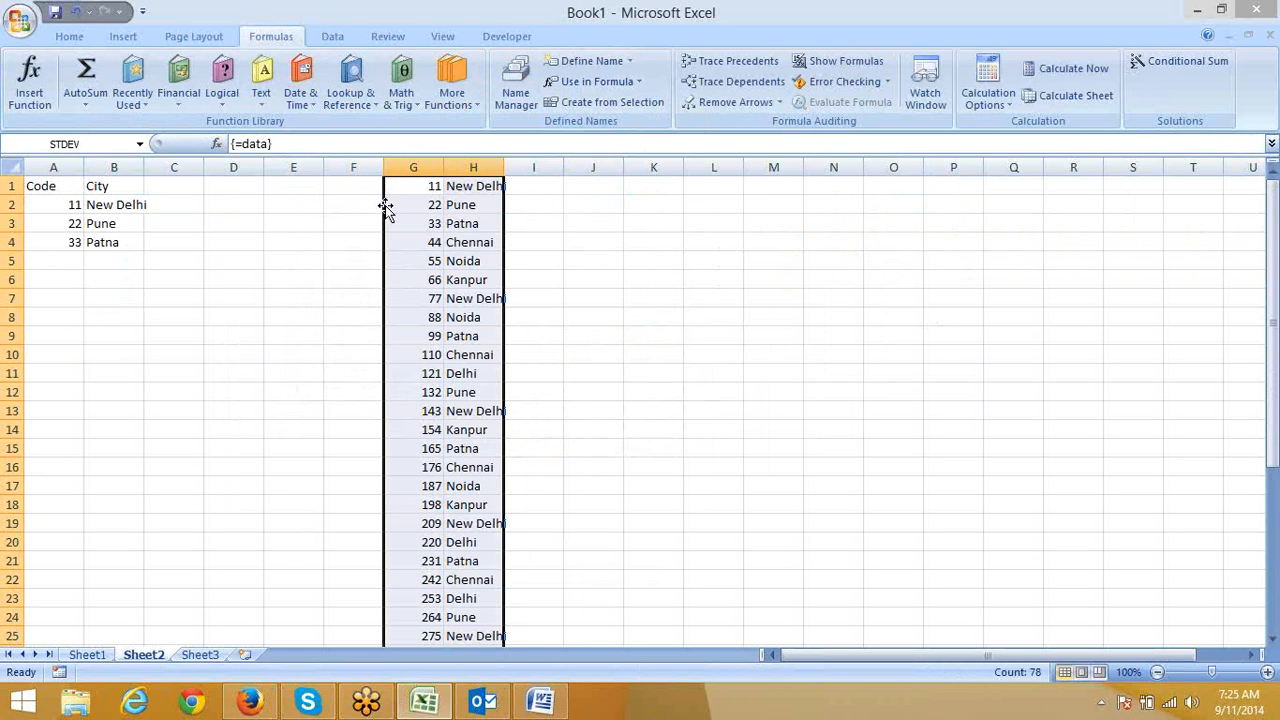
scroll(366, 311, down, 3)
scroll(368, 327, down, 2)
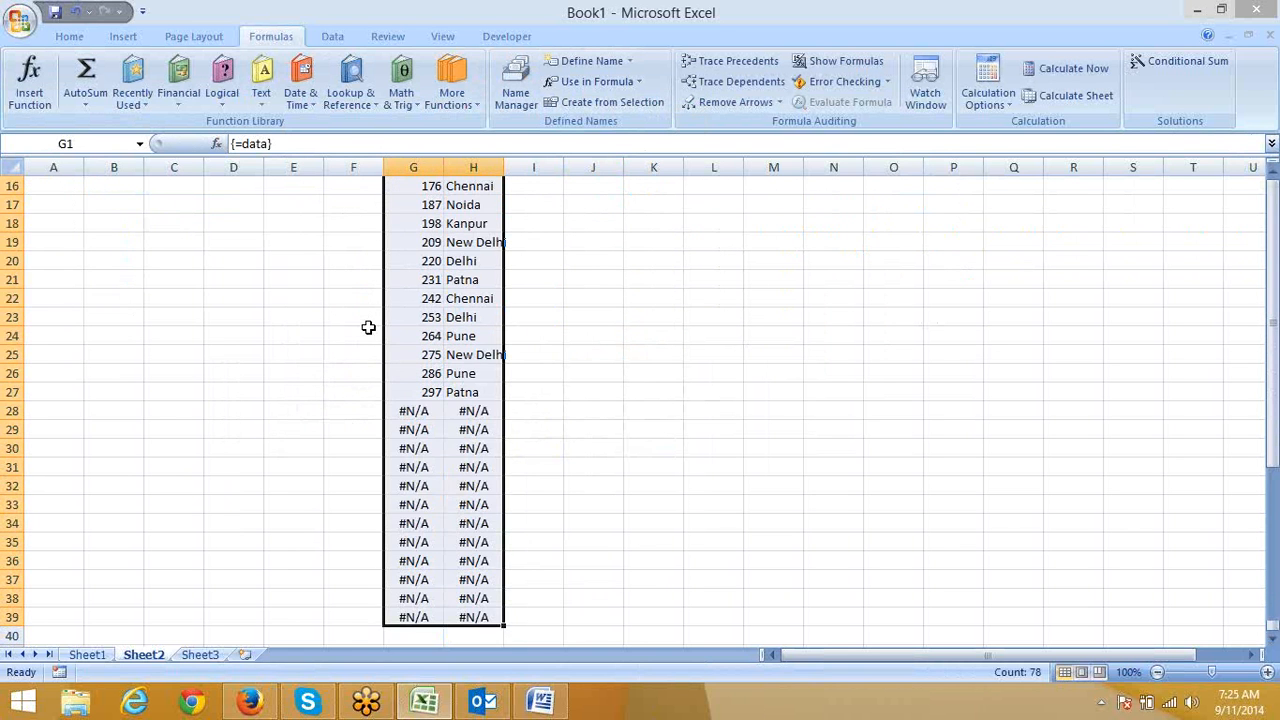
scroll(368, 327, up, 5)
click(186, 247)
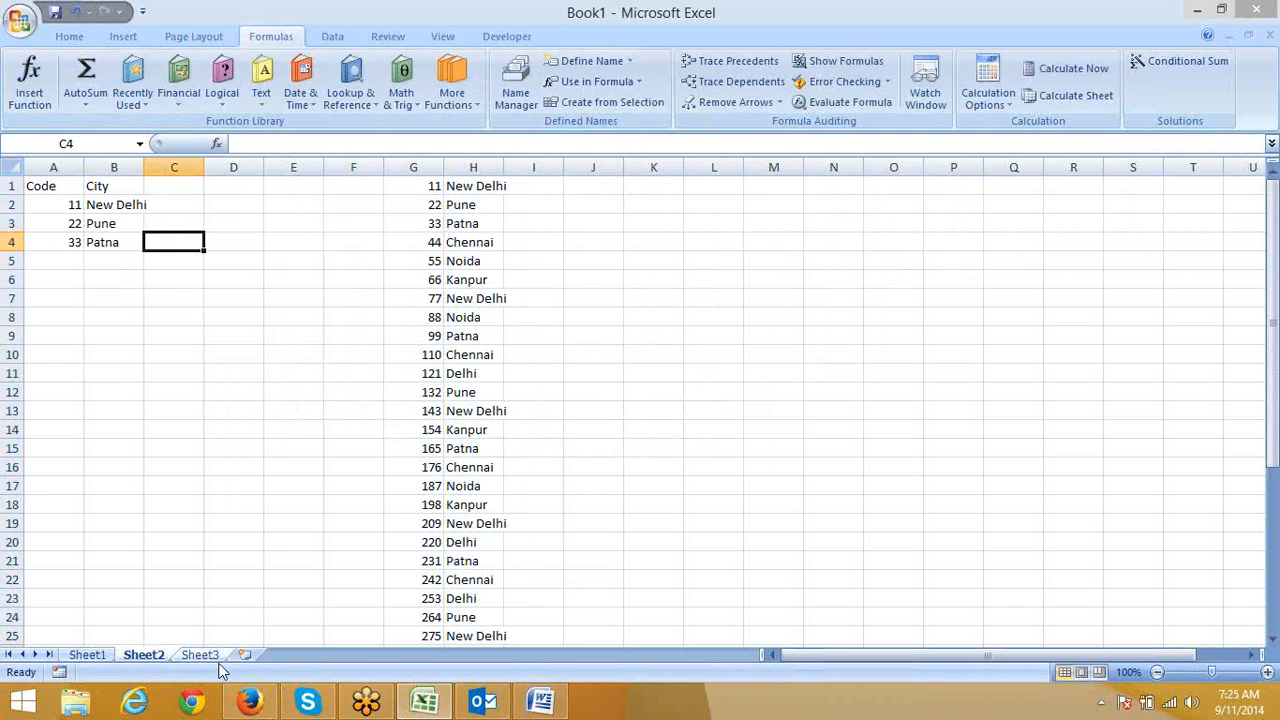
Switch to Firefox and open Microsoft Excel 2010 Formulas.pdf from its download list
click(250, 700)
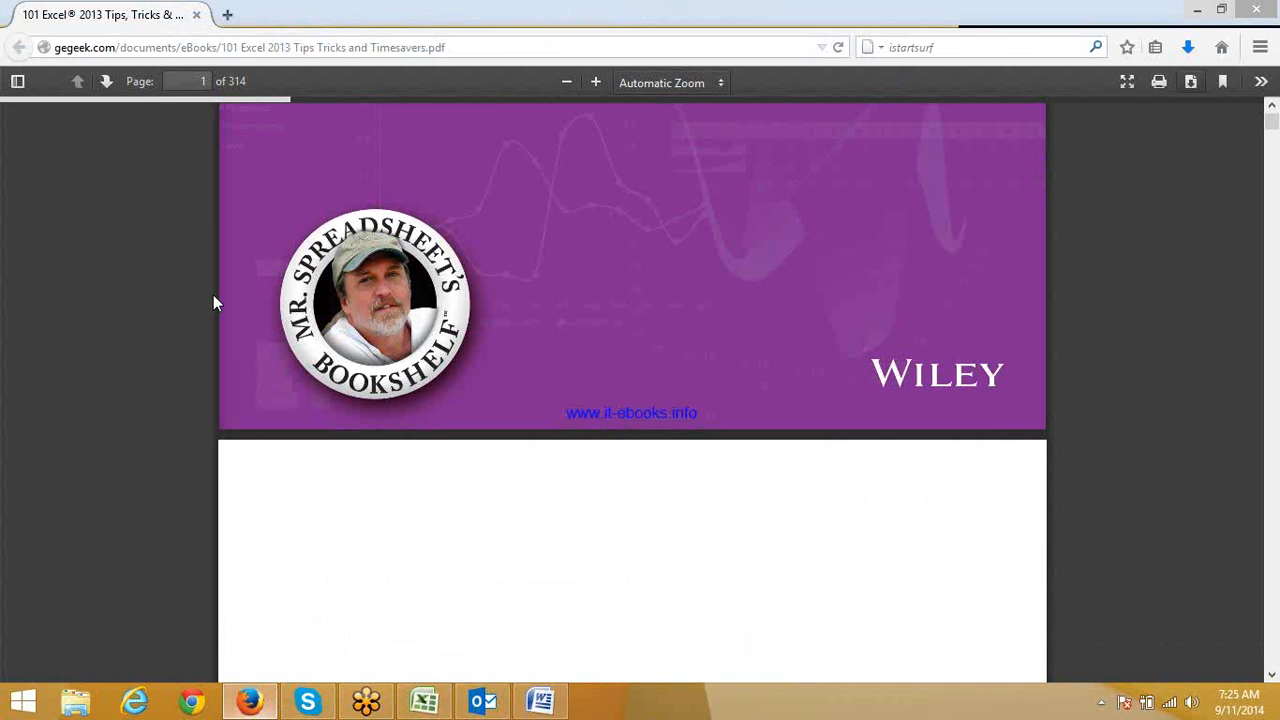
key(alt)
click(225, 9)
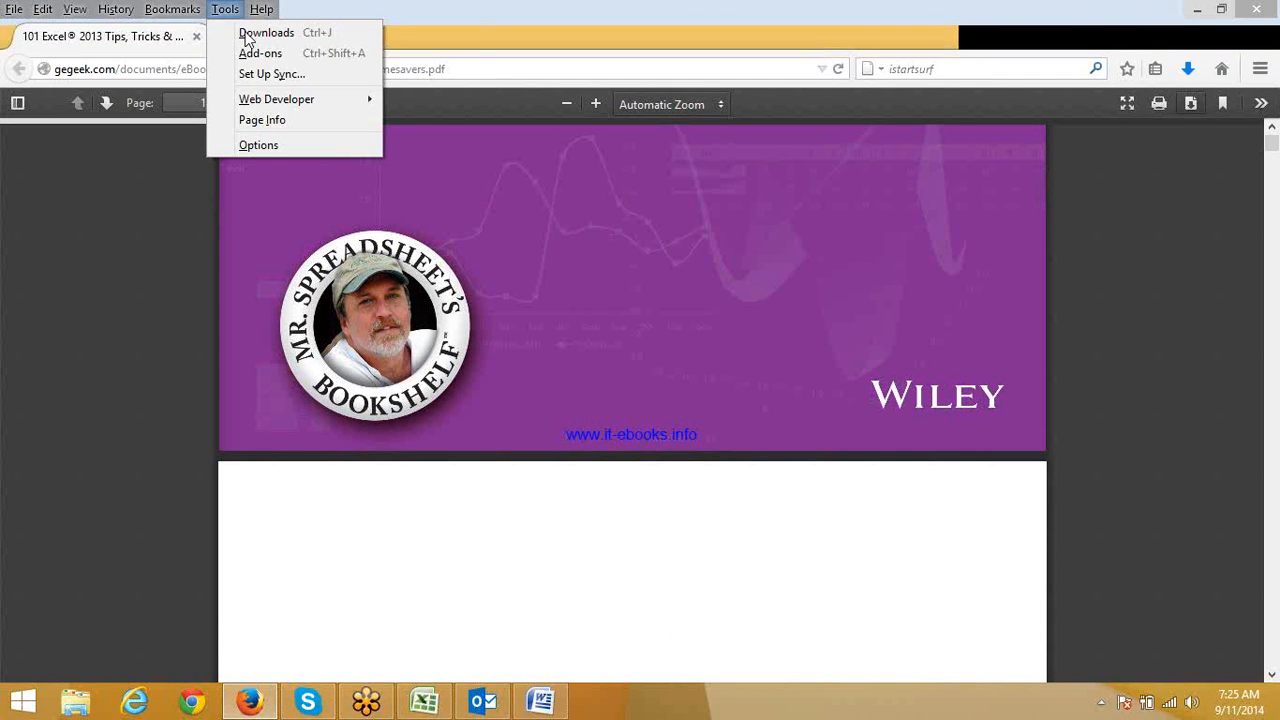
click(250, 32)
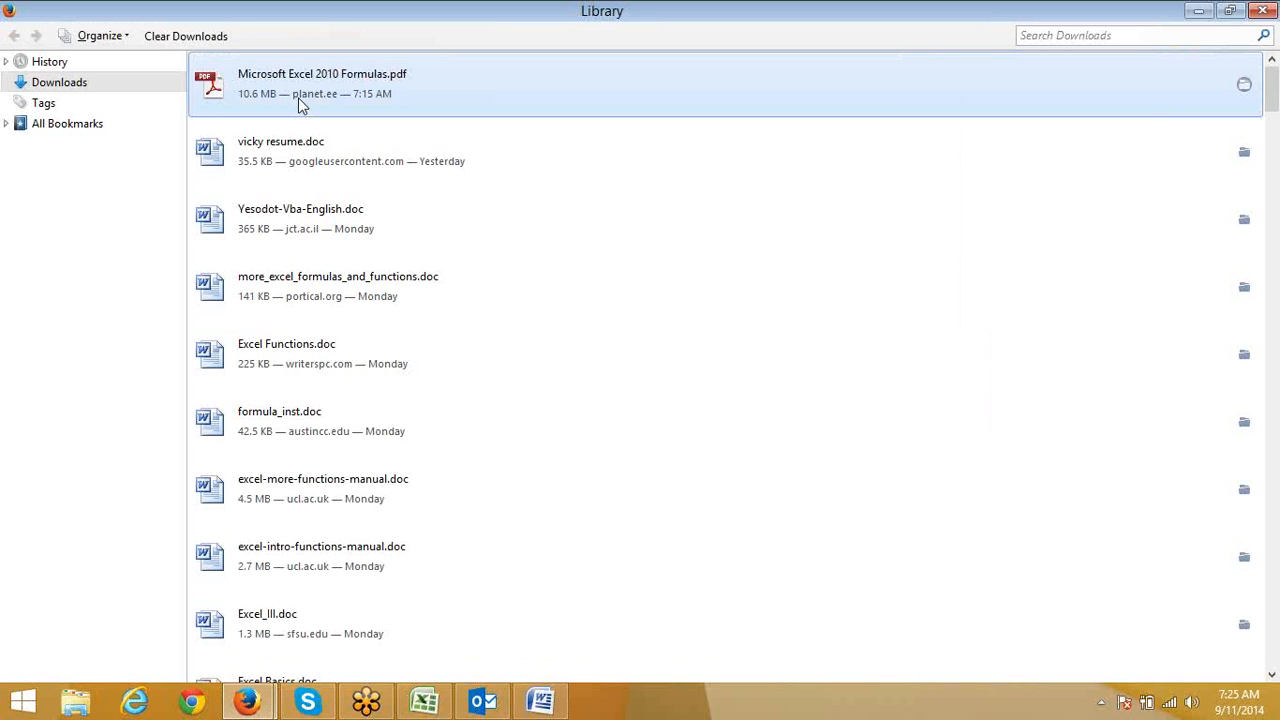
double_click(298, 98)
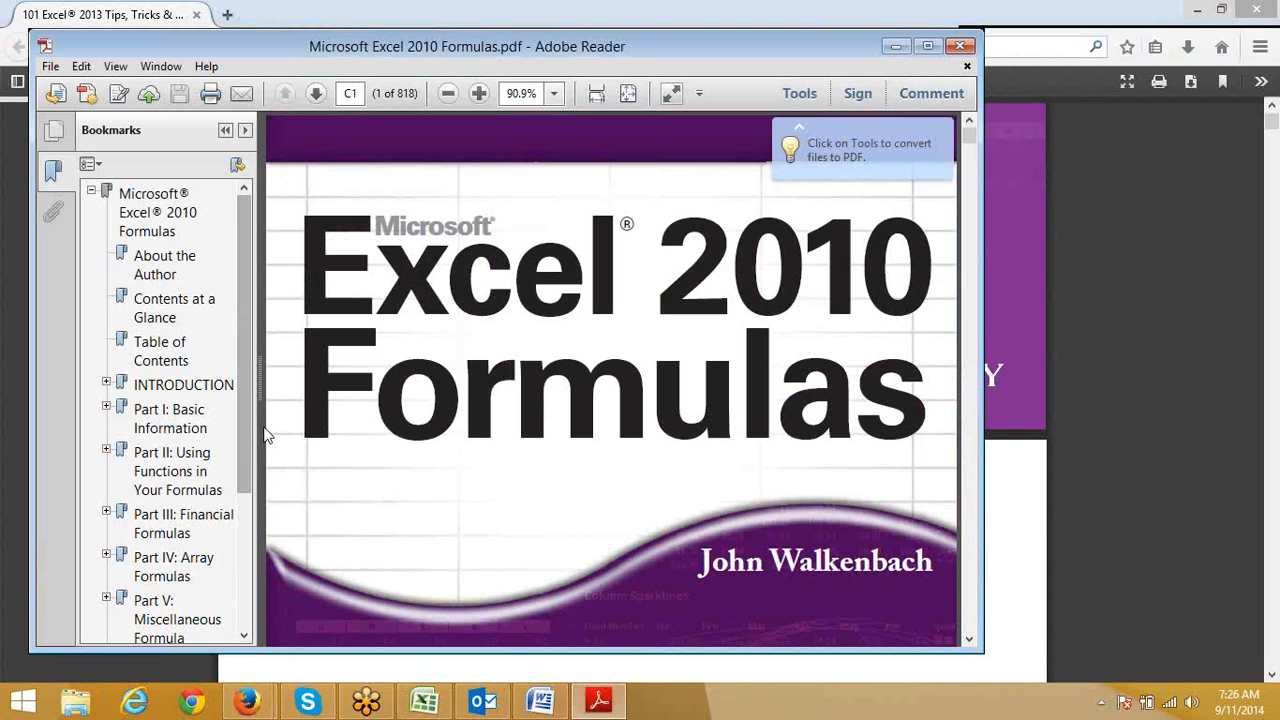
Go to Part IV: Array Formulas in the maximized PDF and examine Chapter 14's introduction and its multicell array formula section
click(176, 572)
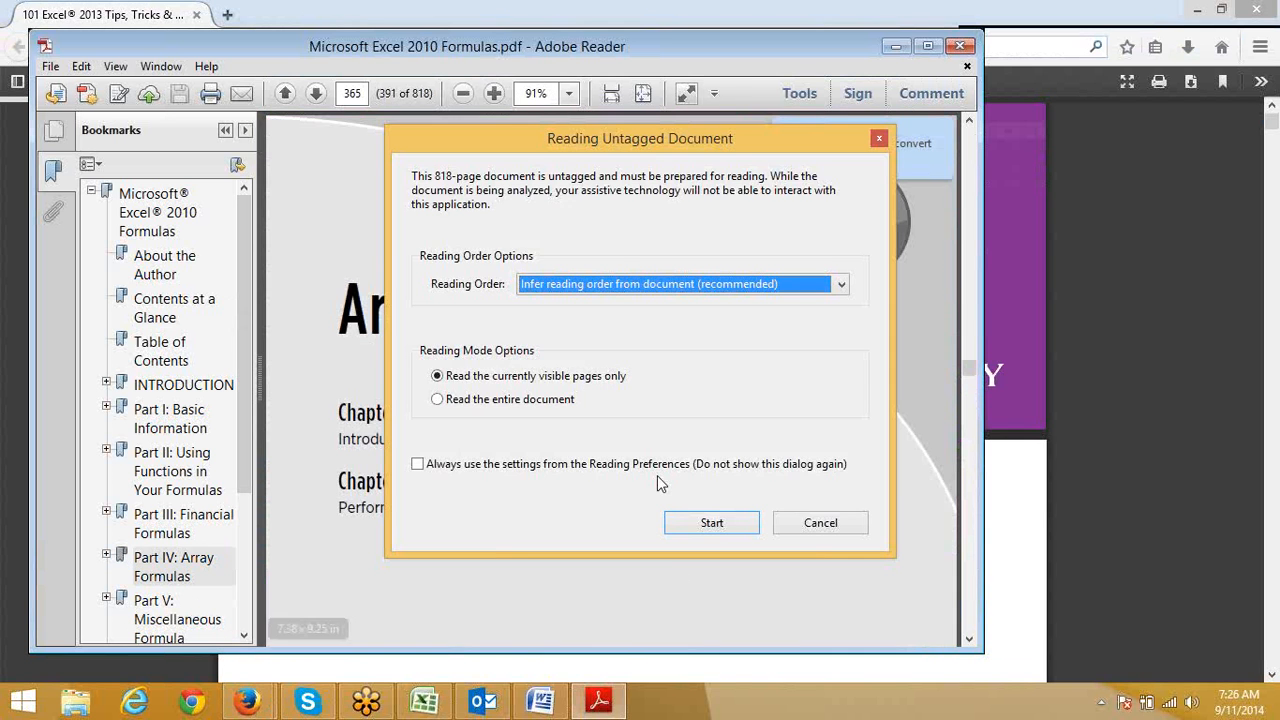
click(705, 528)
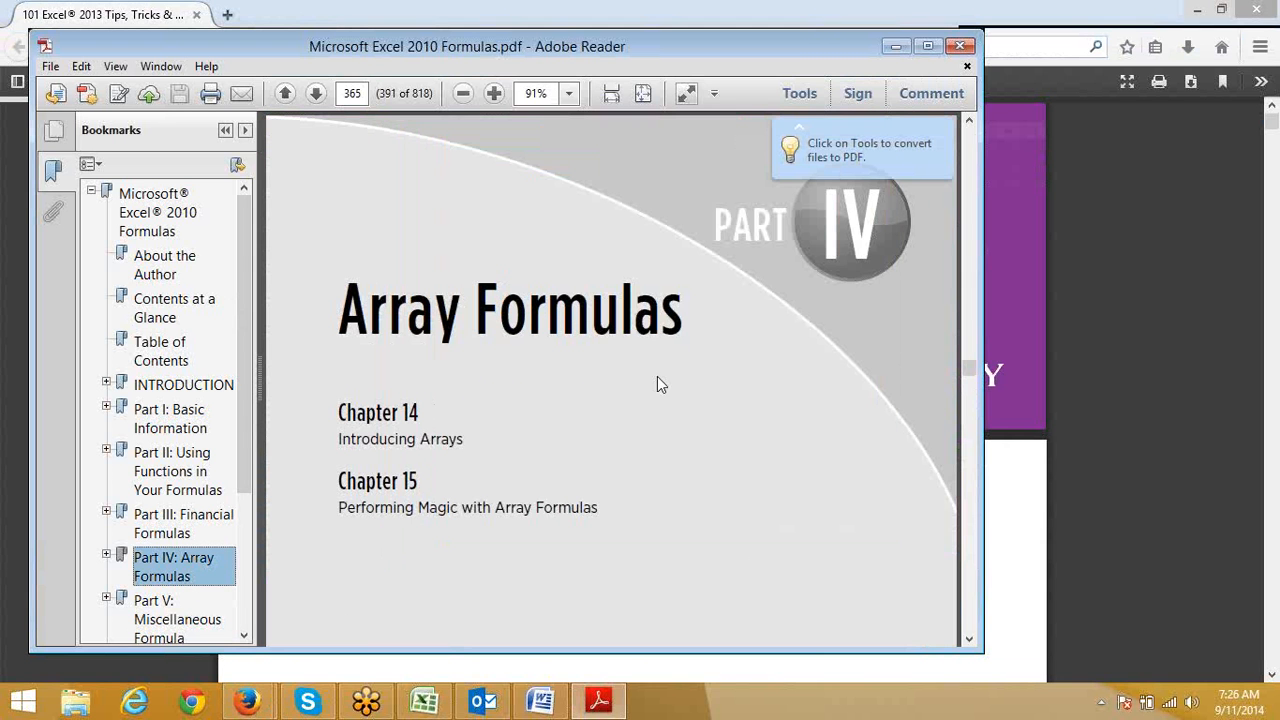
click(928, 46)
scroll(495, 409, down, 3)
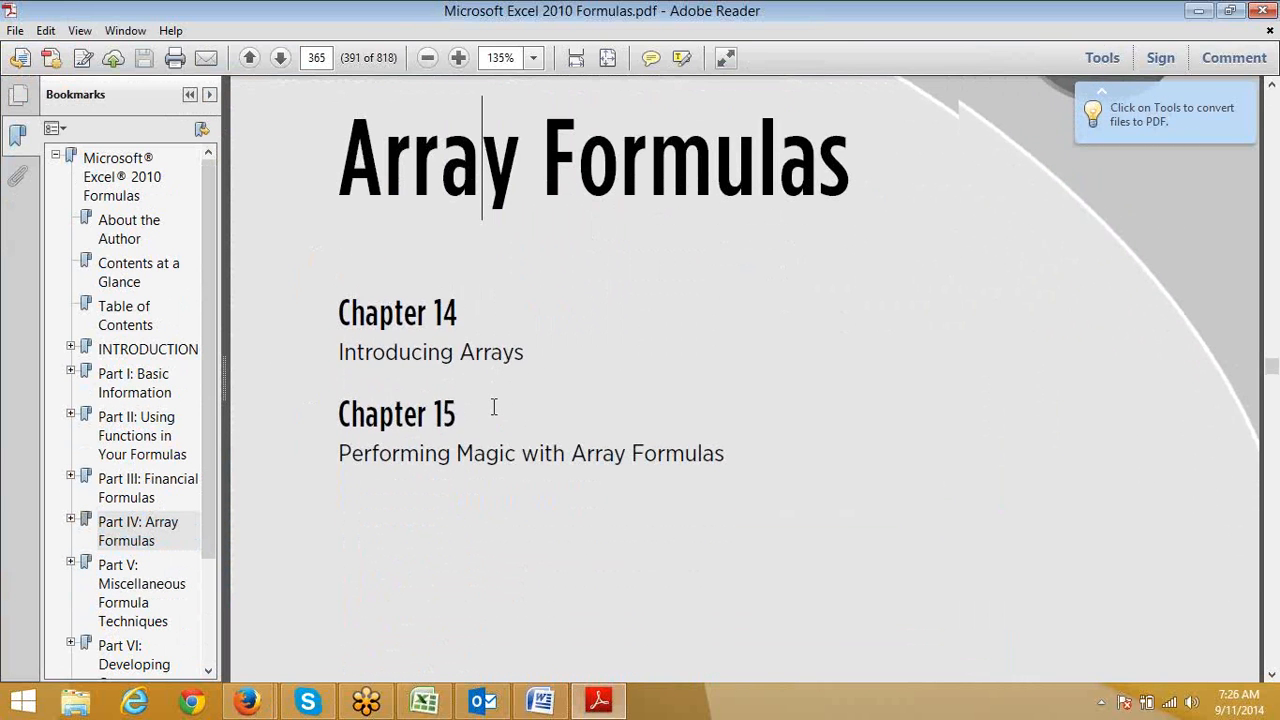
scroll(494, 408, down, 2)
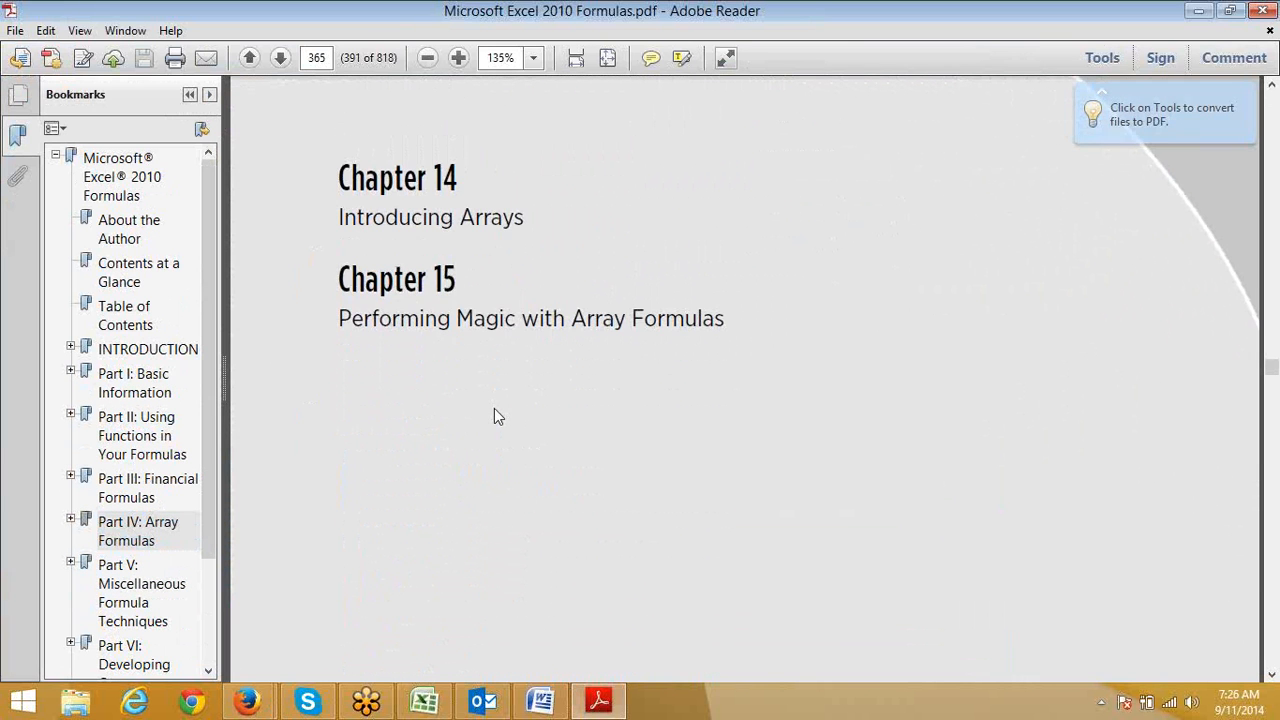
scroll(494, 408, down, 4)
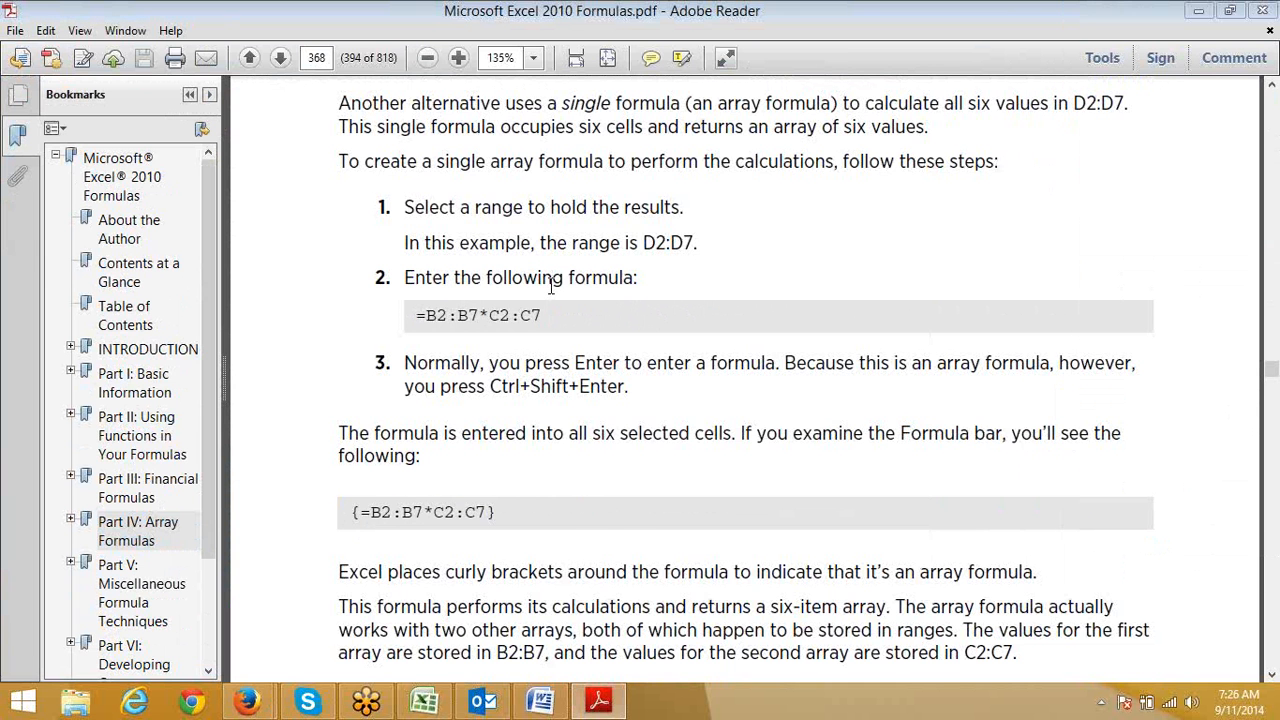
scroll(551, 287, up, 10)
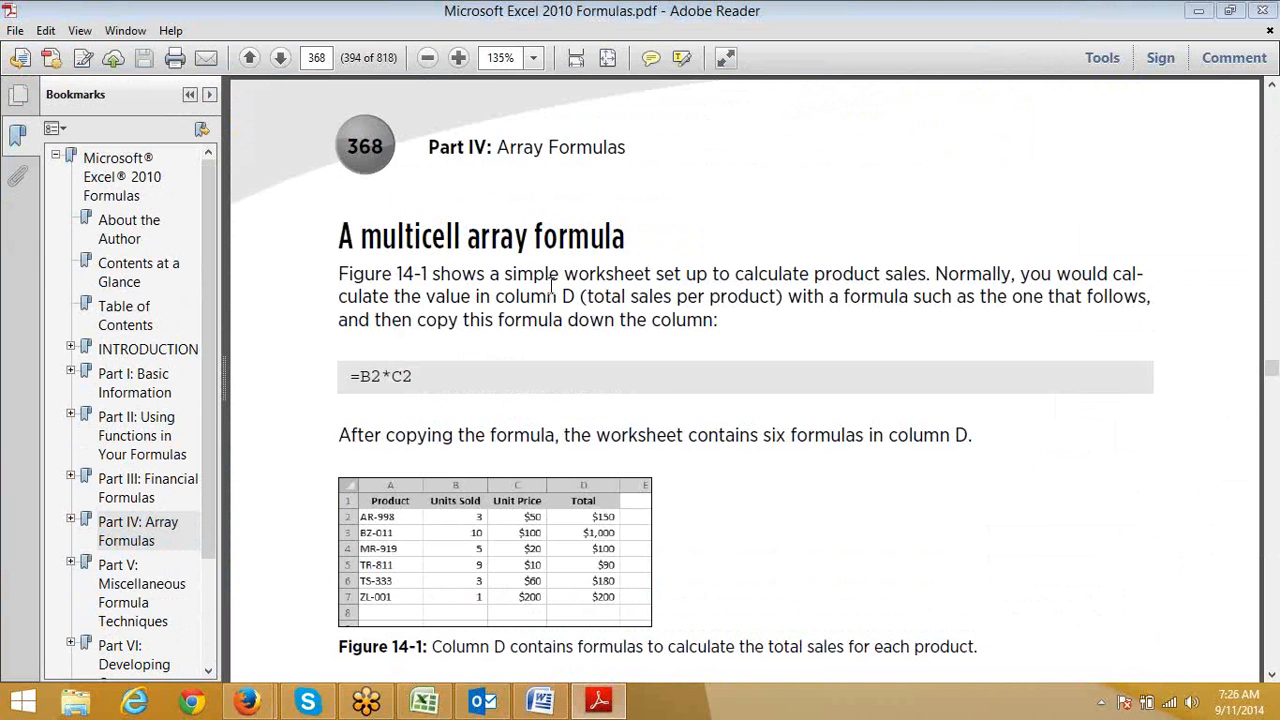
scroll(551, 287, up, 15)
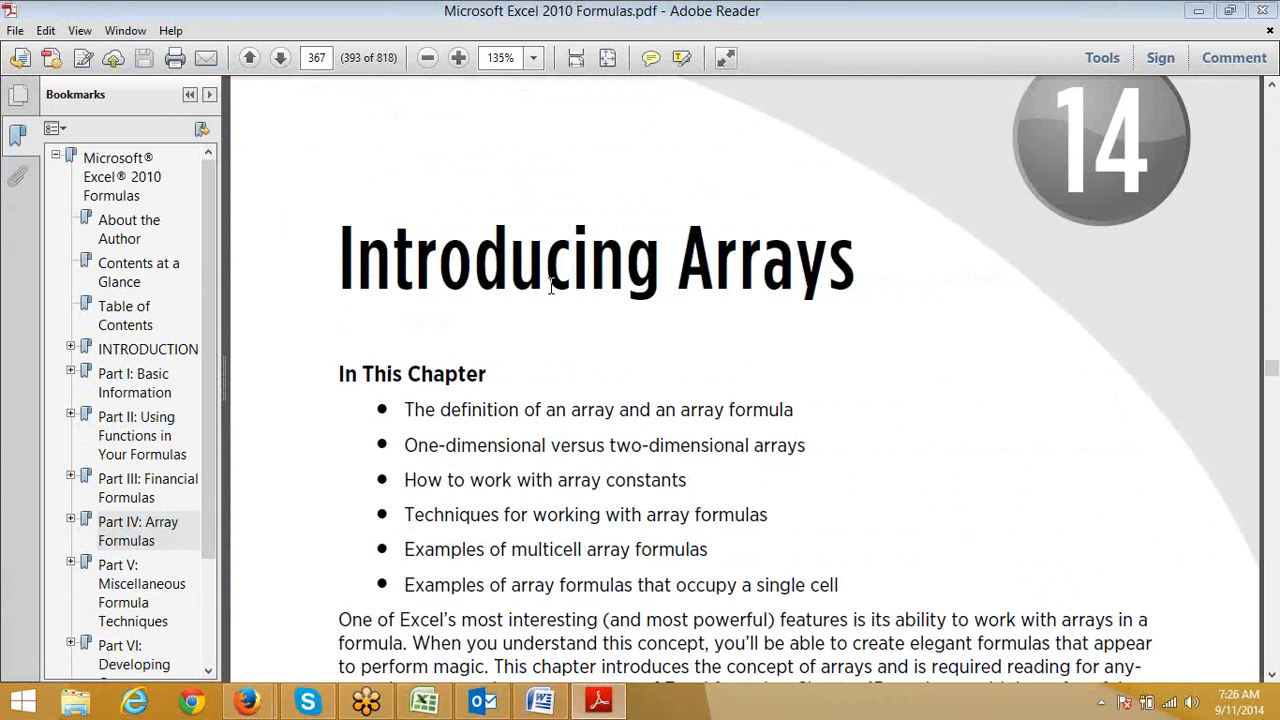
scroll(551, 287, down, 20)
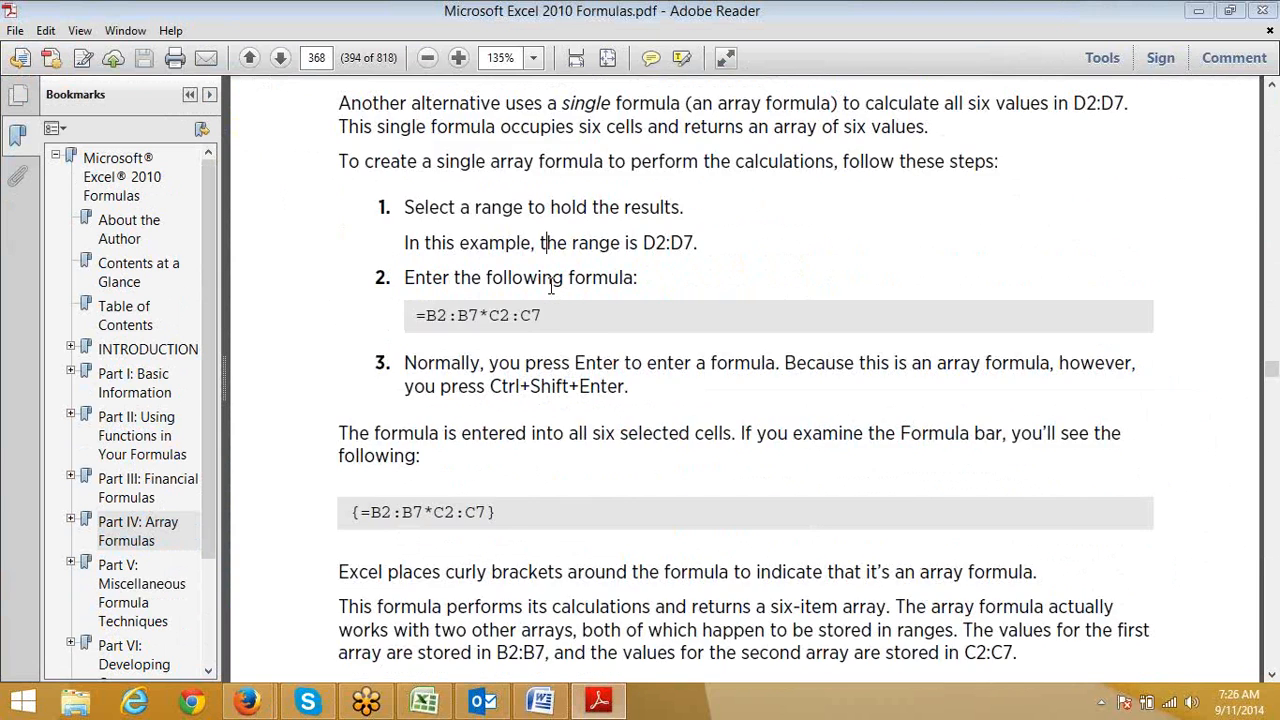
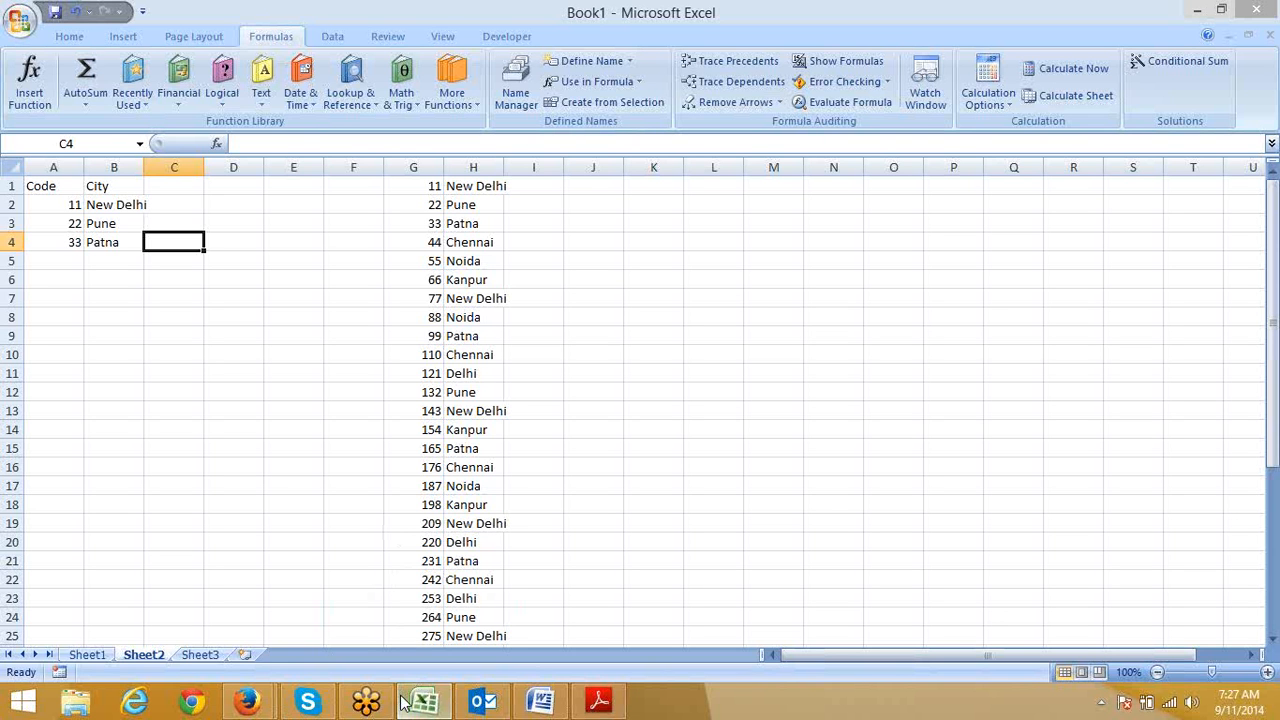
In Excel, check the array formula behind the first five rows of Sheet2's code and city list and open Sheet3
click(478, 263)
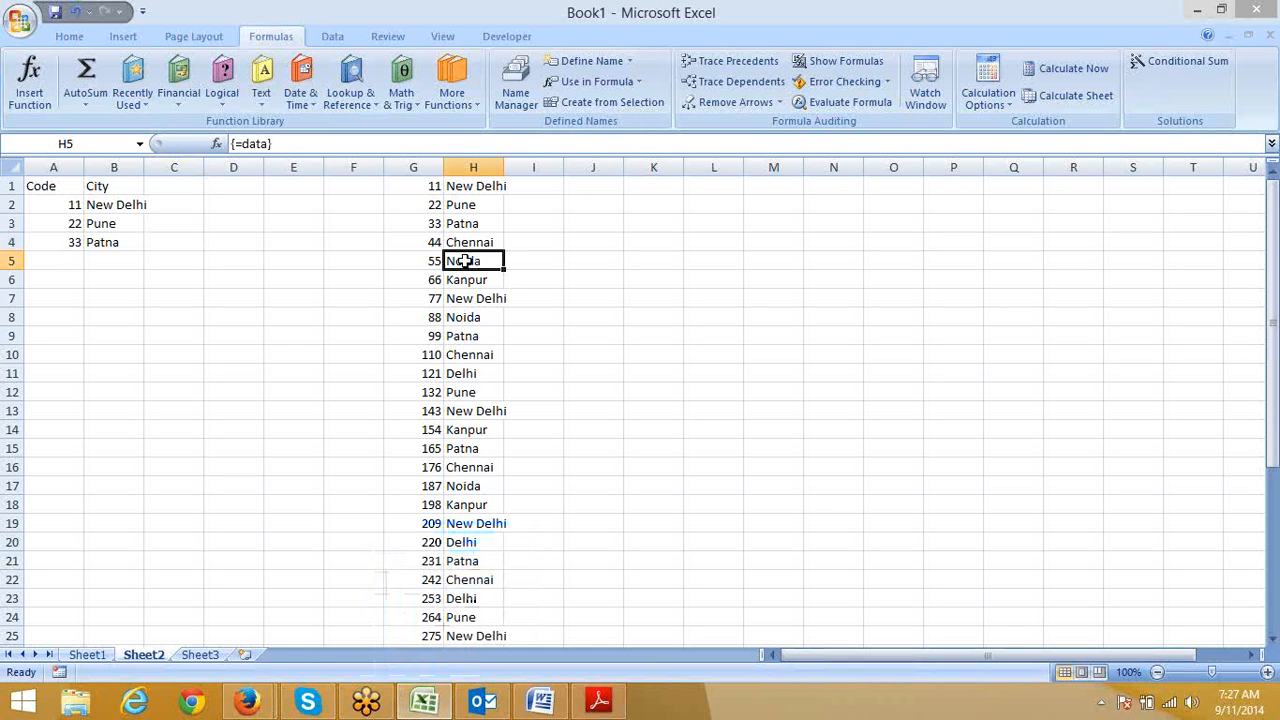
drag(405, 186, 380, 462)
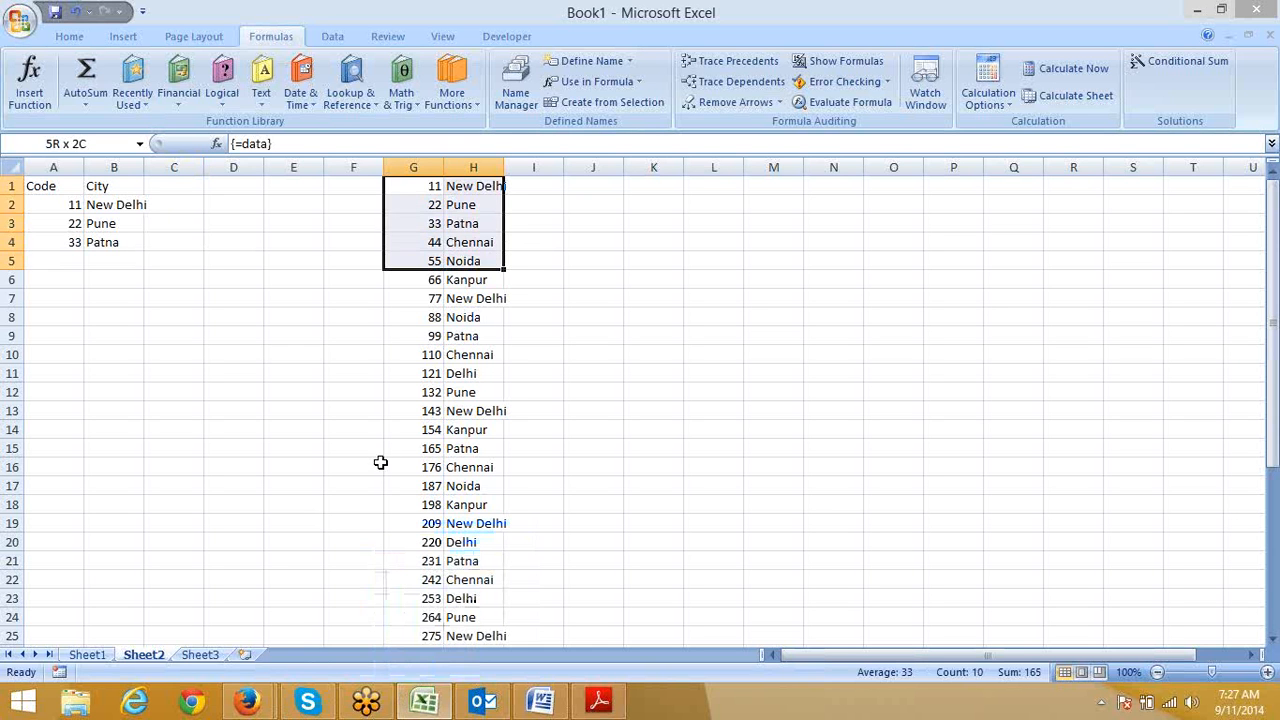
click(198, 658)
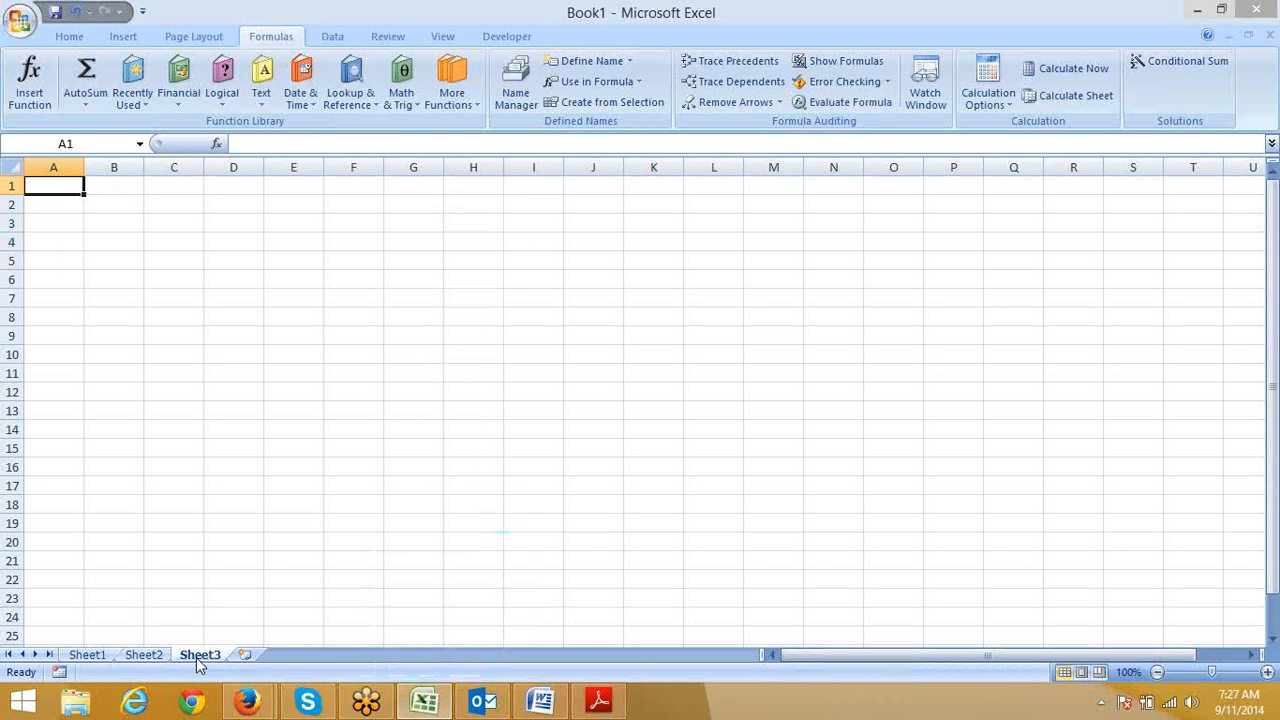
Enter the numbers 12, 34, 54, 67 and 87 across B2:F2 of Sheet3
click(116, 217)
text(12)
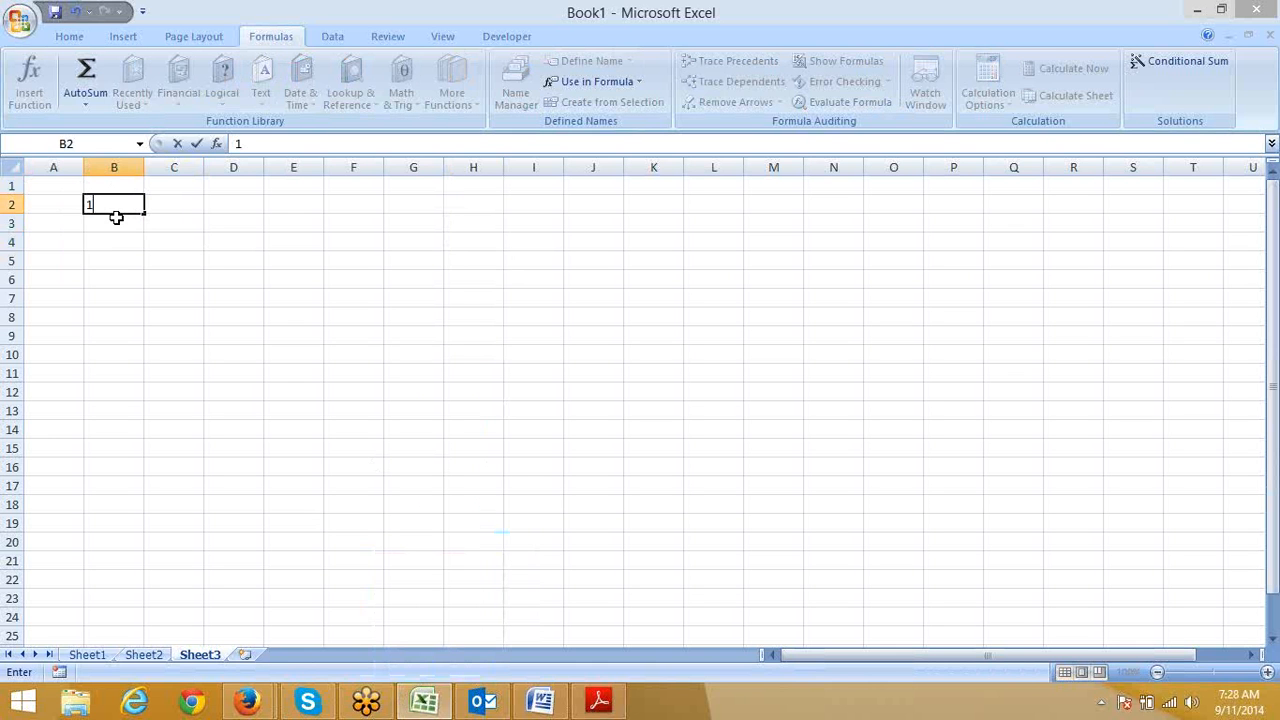
key(Tab)
text(3)
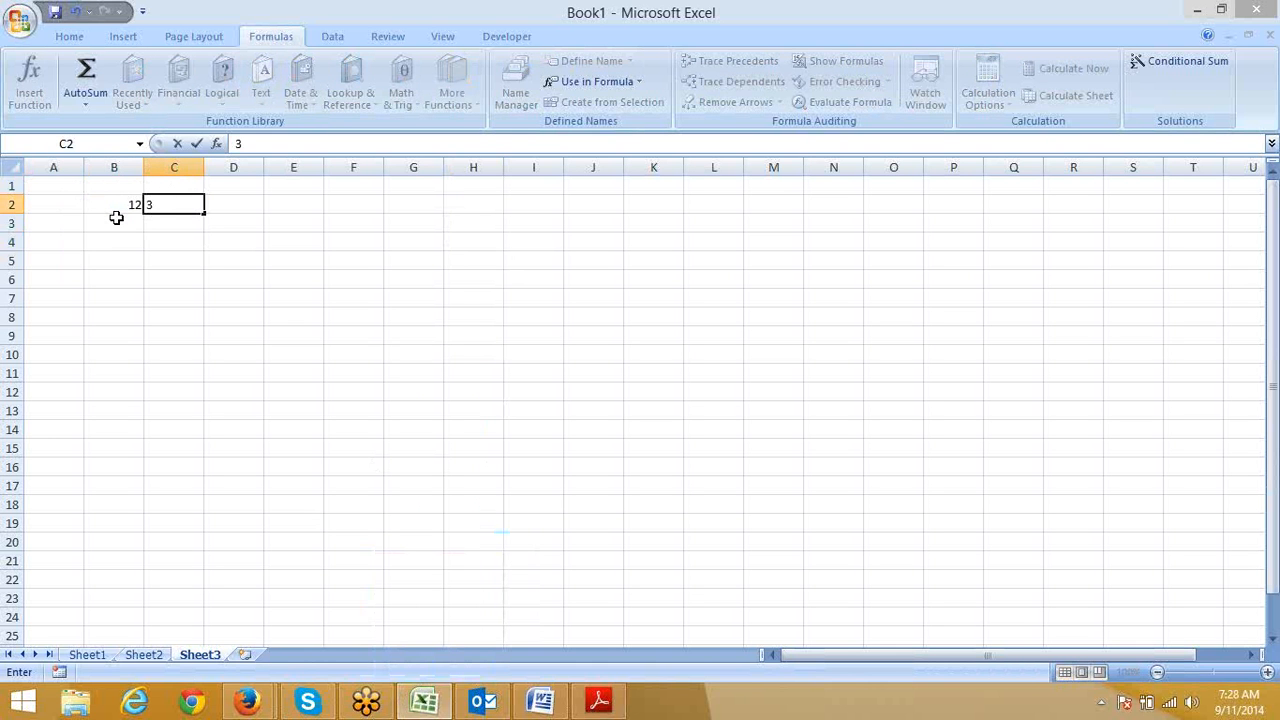
text(4)
key(Tab)
text(54)
key(Tab)
text(6)
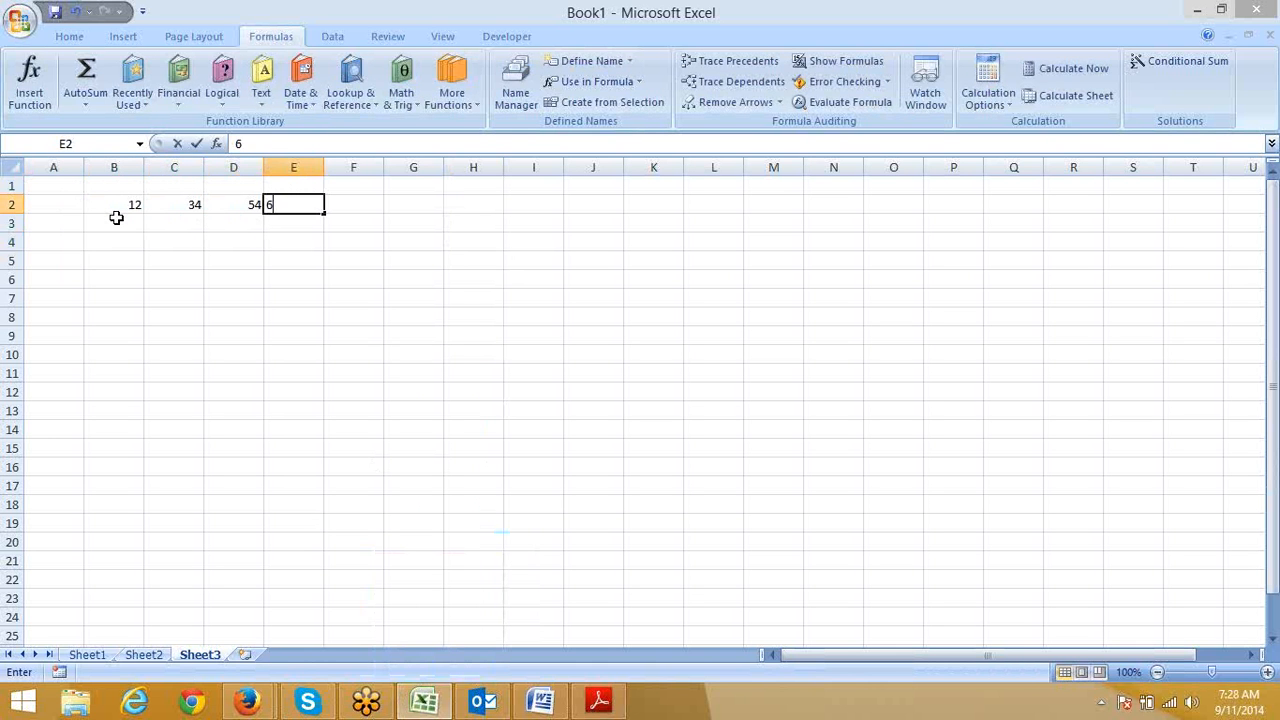
text(7)
key(Tab)
text(87)
key(ctrl+Return)
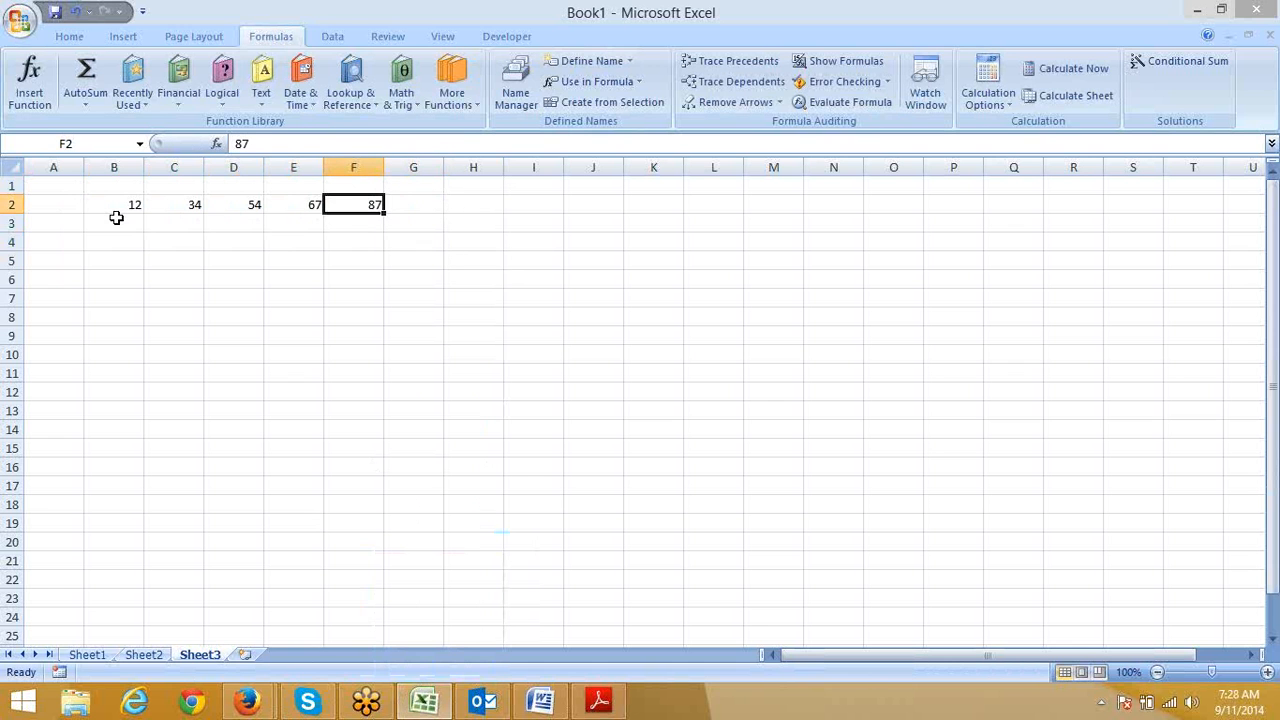
Enter 10%, 20, 50% and 2 down column B in B3:B6, below the row of numbers
key(shift+Left)
key(shift+Left)
key(shift+Left)
key(shift+Left)
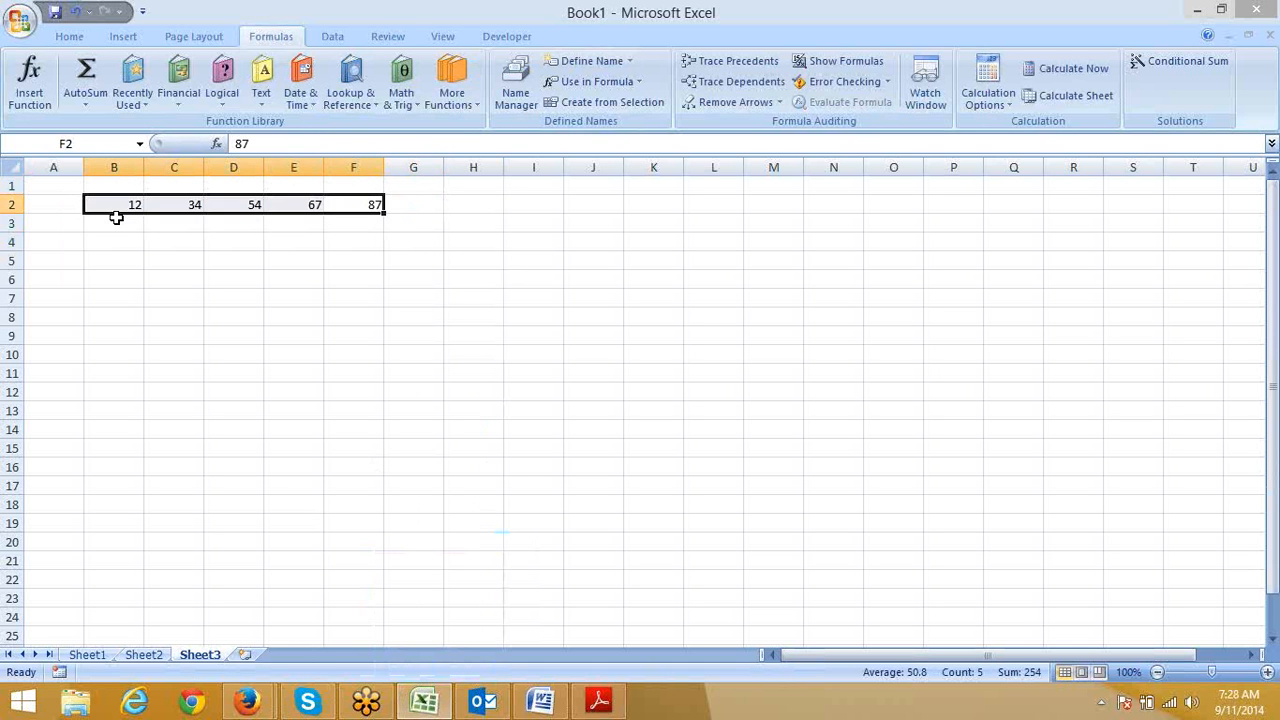
key(Down)
key(Left)
key(Left)
key(Left)
key(Left)
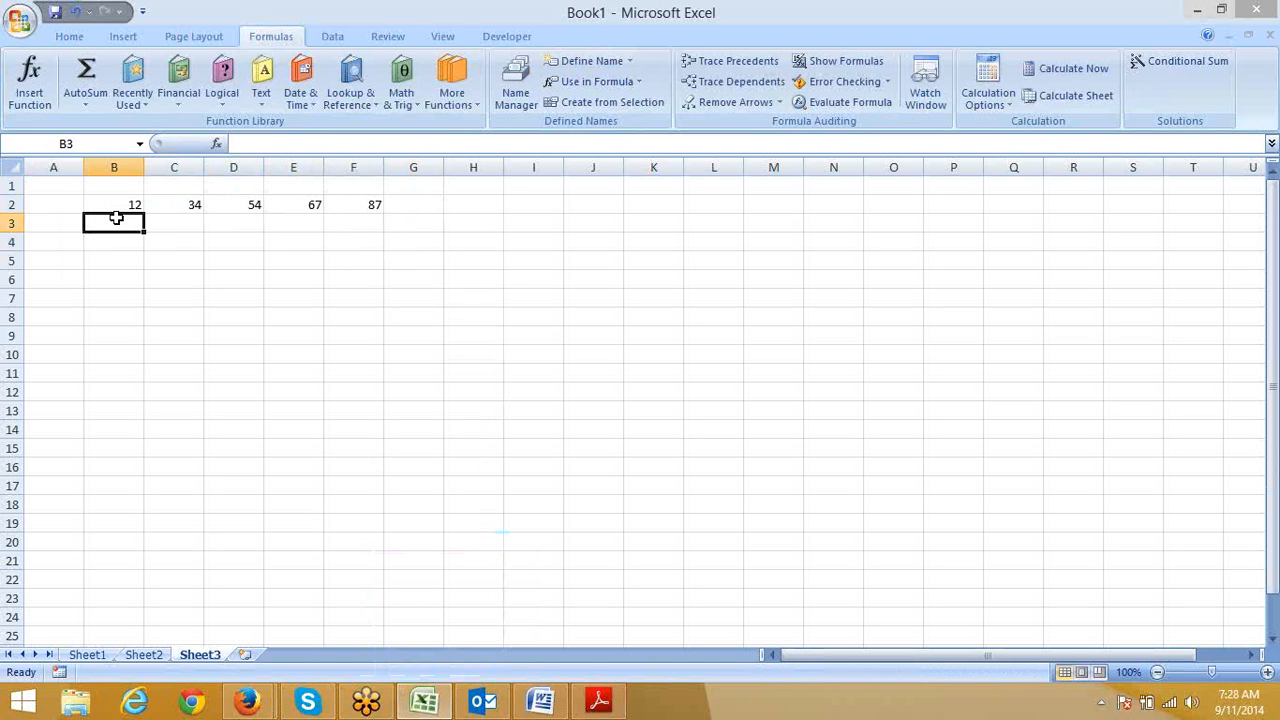
text(10%)
key(Return)
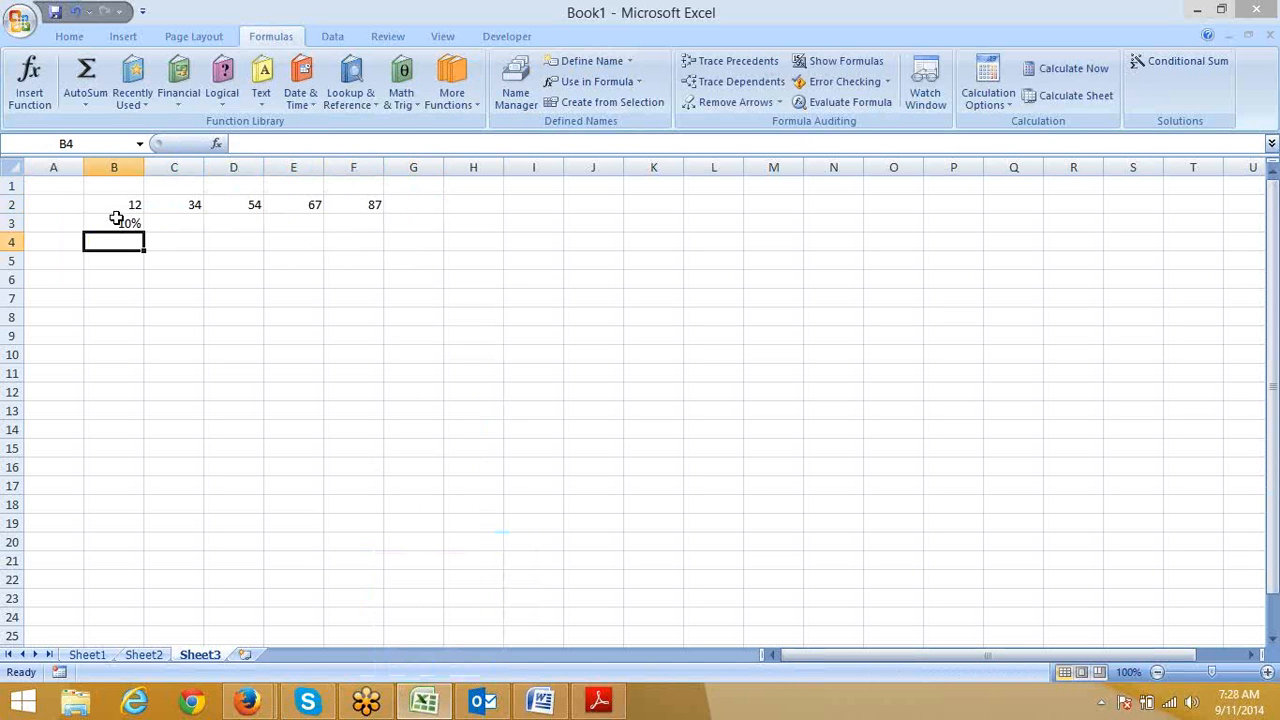
text(20)
key(Return)
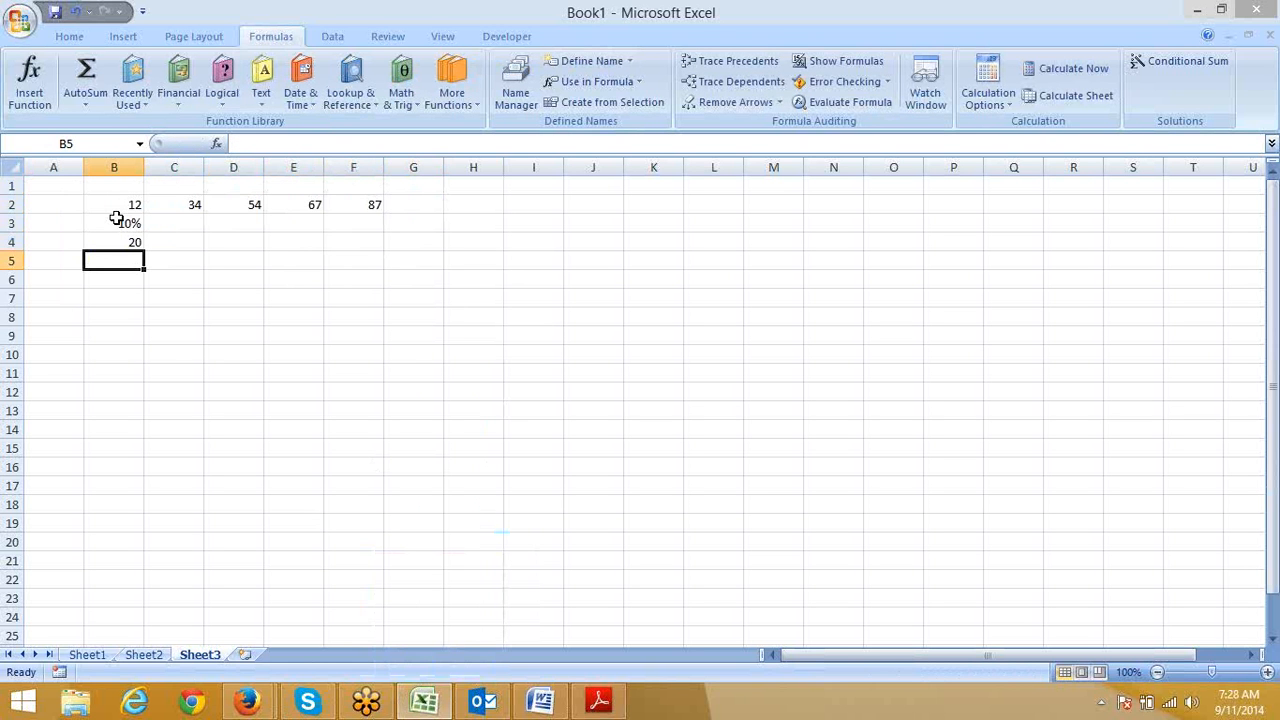
text(50)
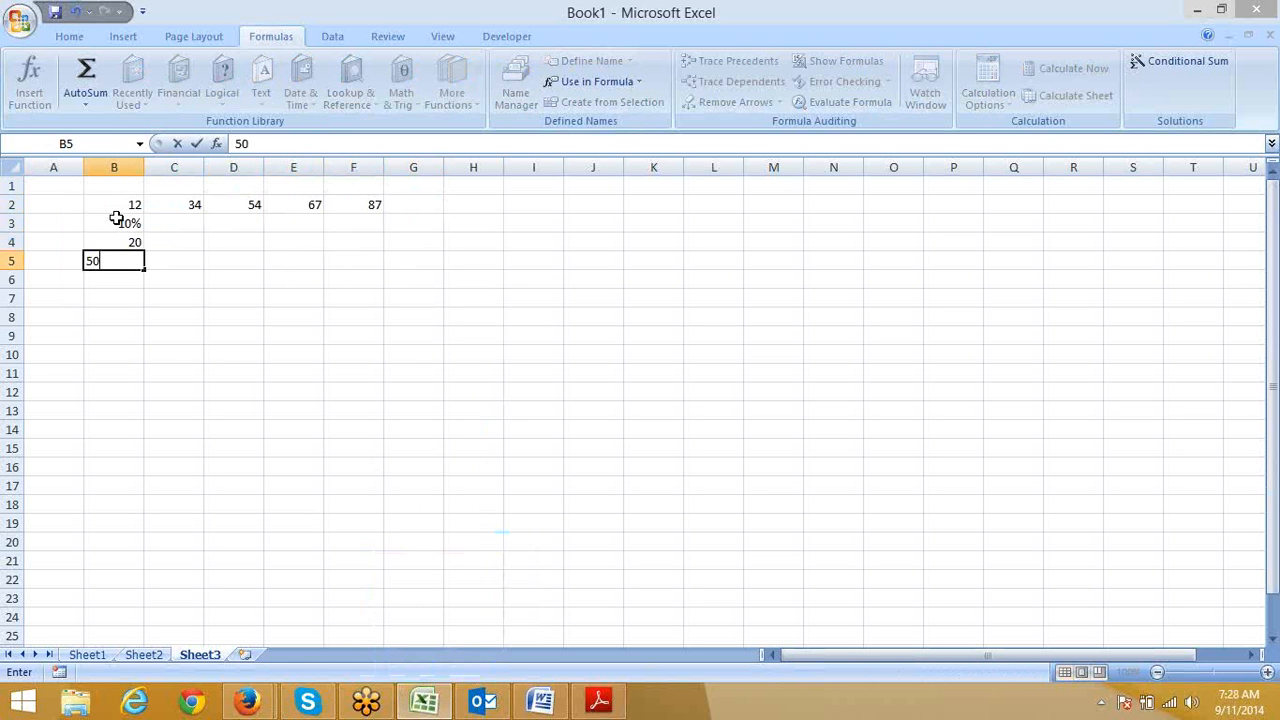
text(%)
key(Return)
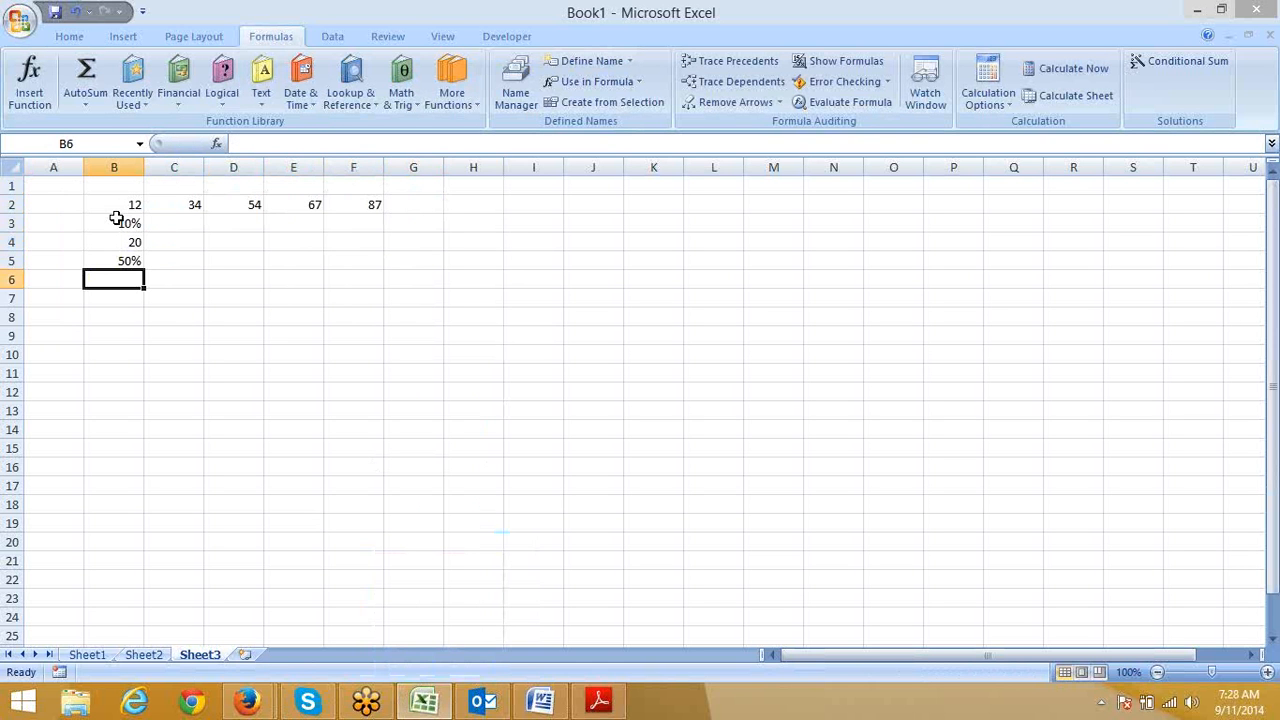
text(2)
key(Return)
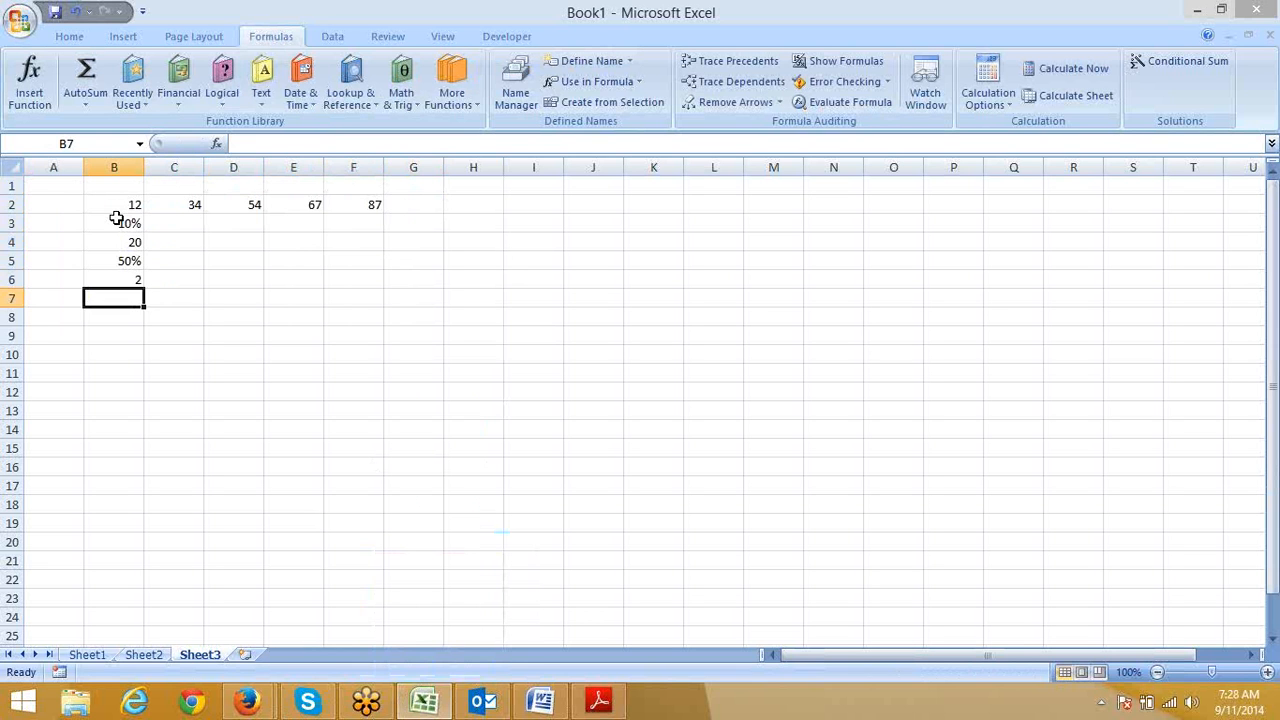
key(Up)
key(Up)
key(Up)
key(Up)
key(Right)
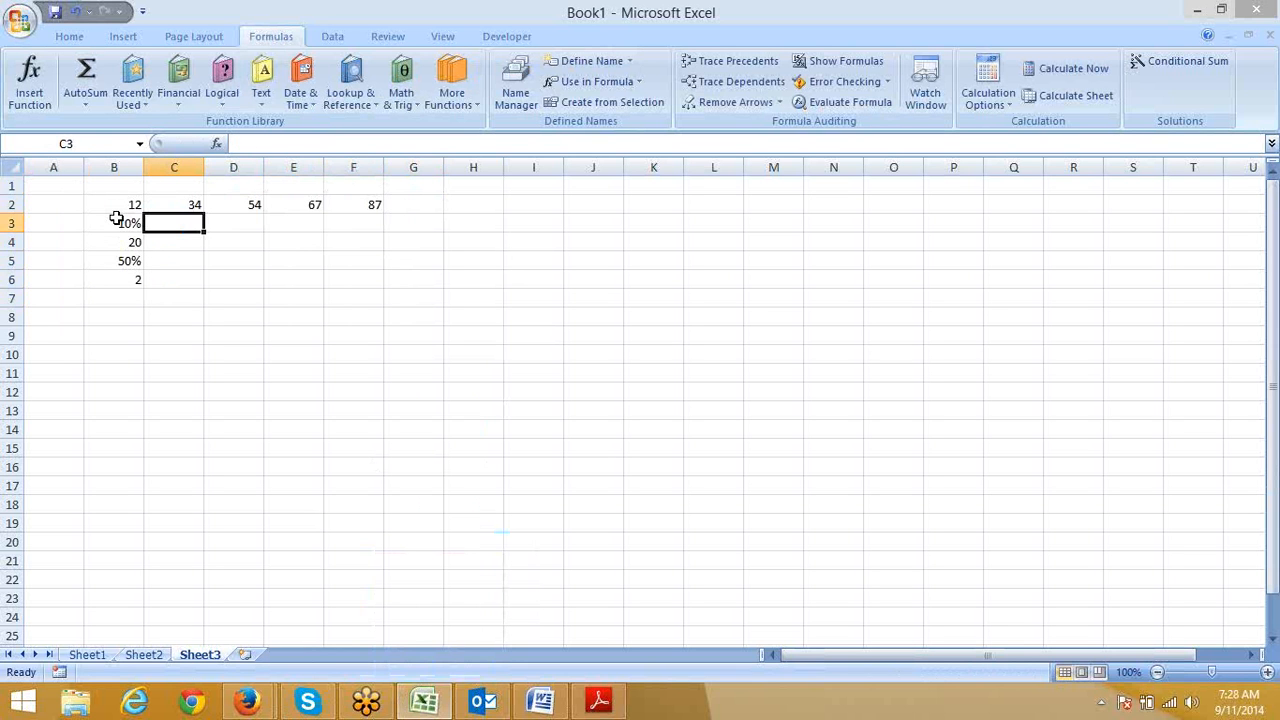
key(Right)
key(Right)
key(Right)
key(Down)
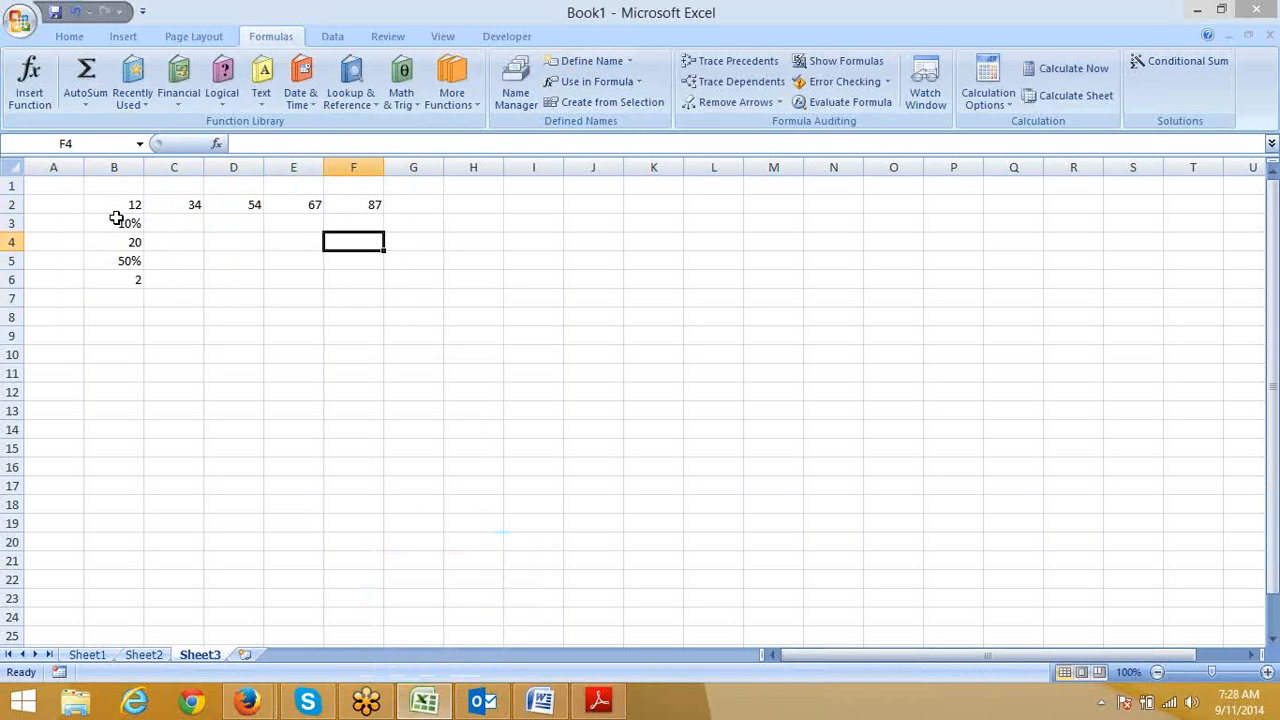
key(Left)
key(Left)
key(Left)
key(Left)
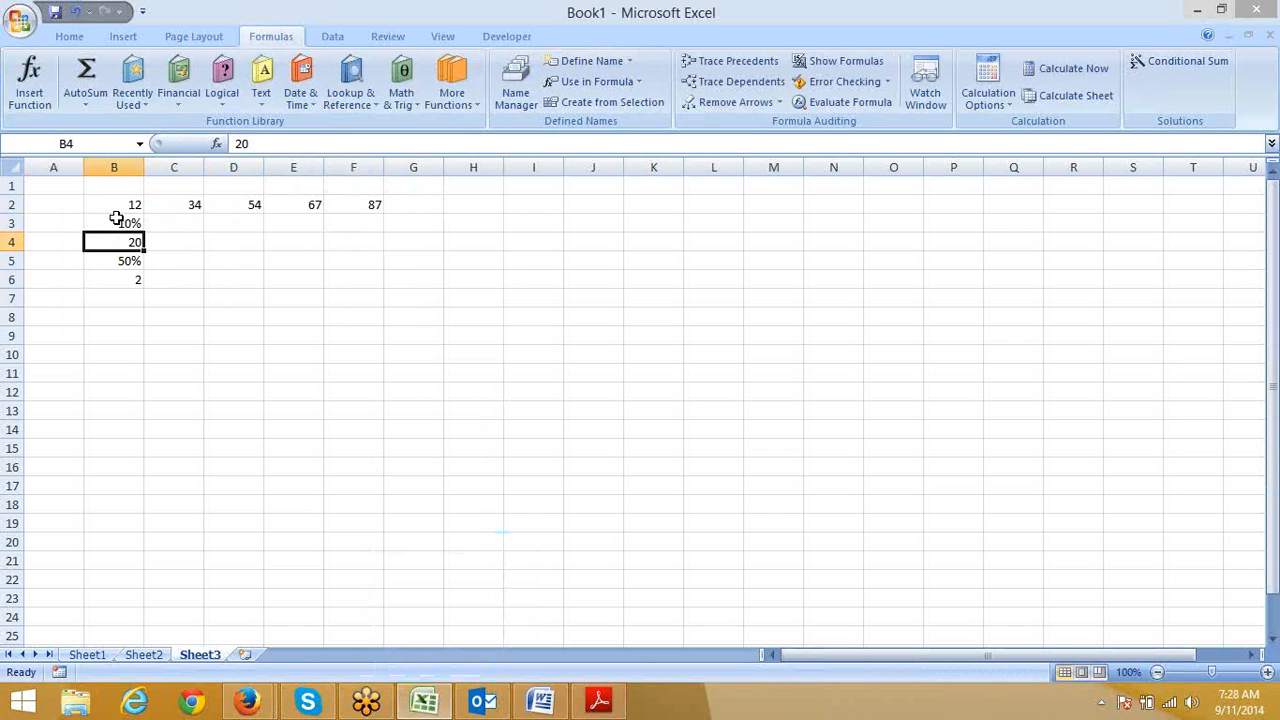
key(Down)
key(Right)
key(Right)
key(Right)
key(Right)
key(Right)
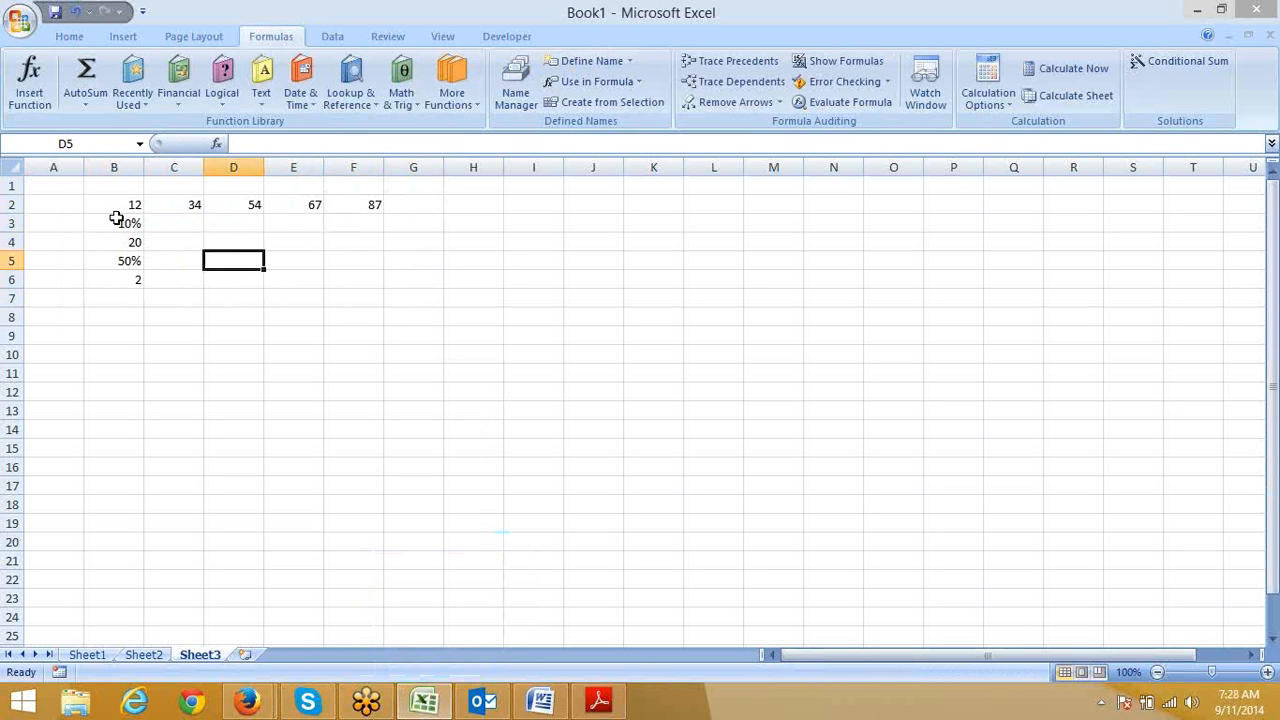
key(Down)
key(Left)
key(Left)
key(Left)
key(Left)
key(Left)
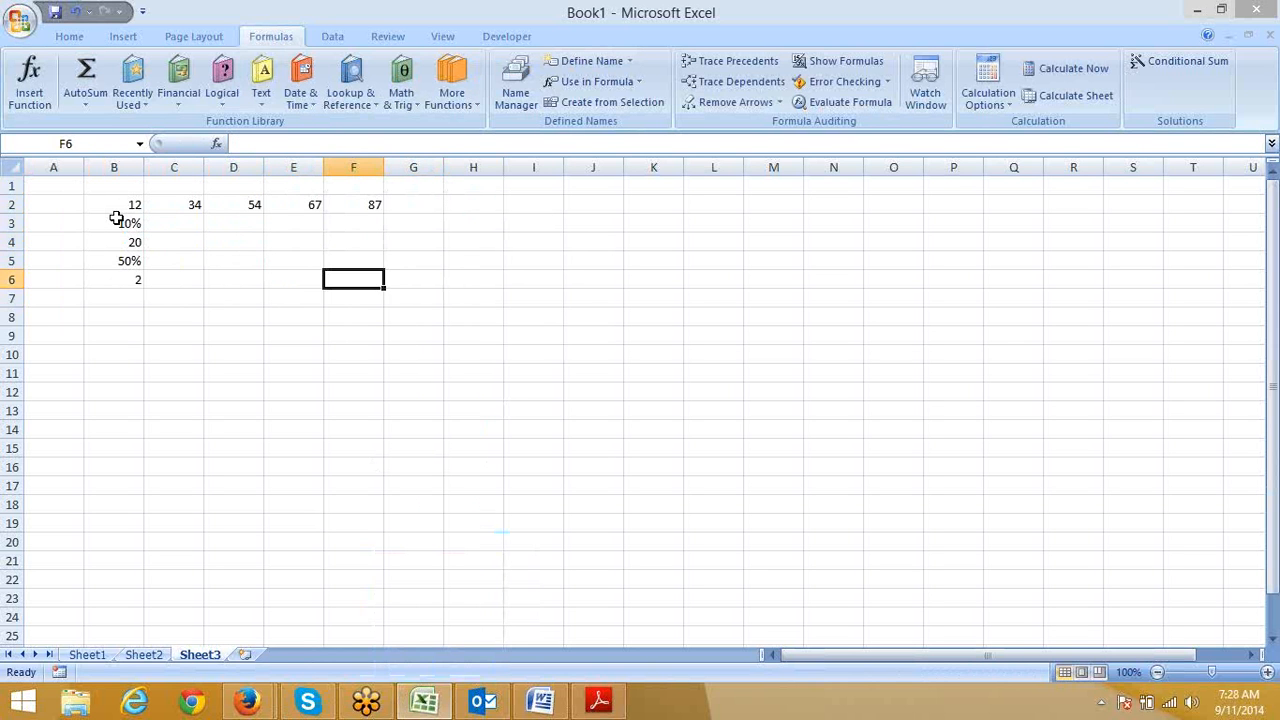
key(Down)
key(Down)
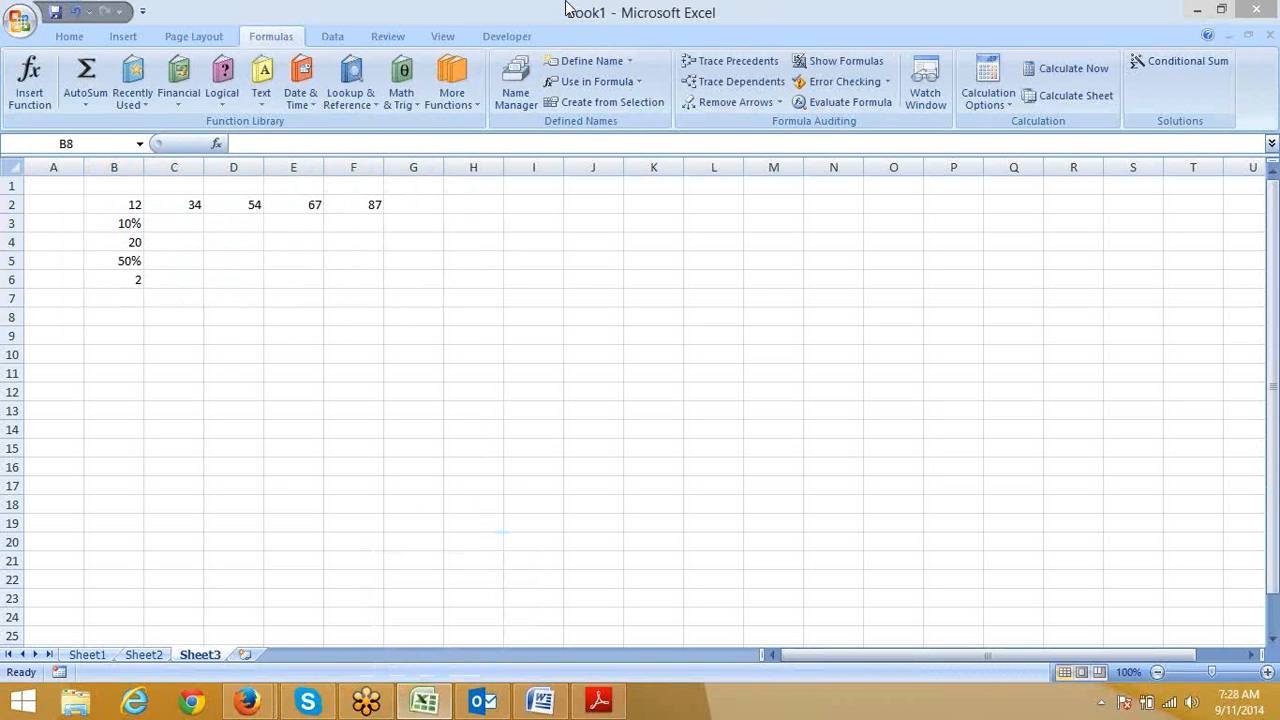
Move the four values in B3:B6 one column over to A3:A6
drag(128, 223, 126, 279)
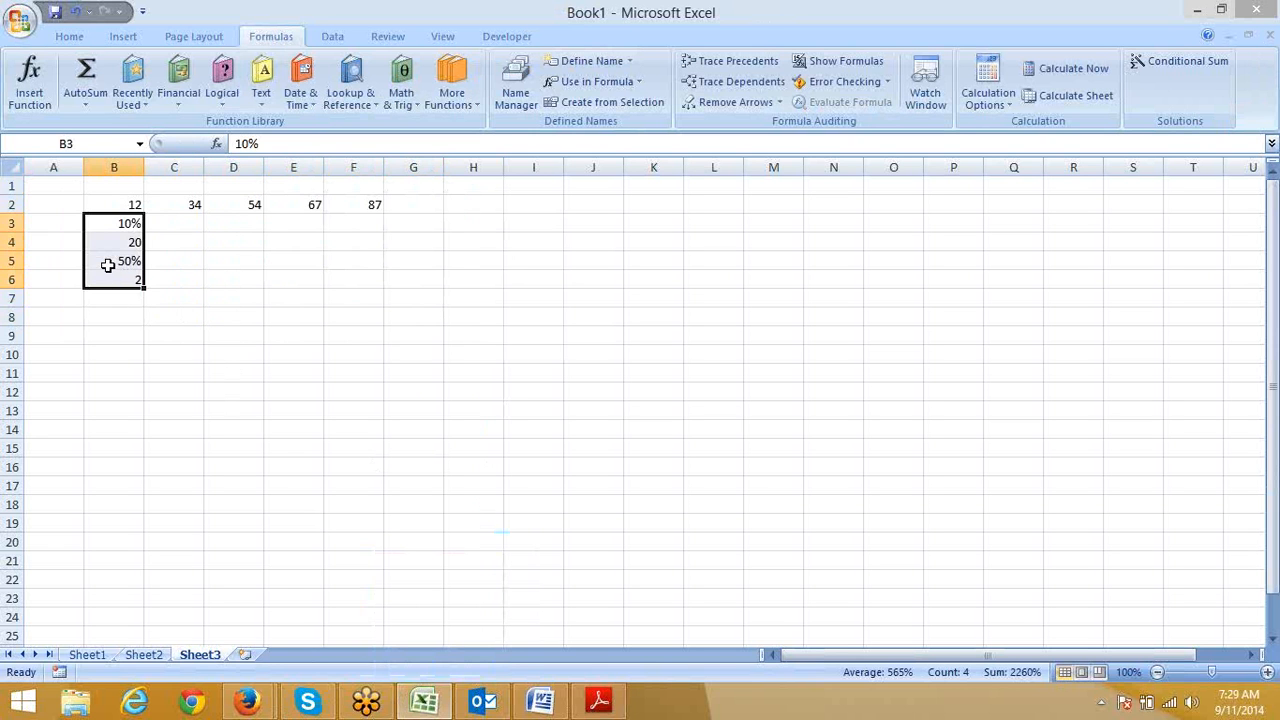
key(ctrl+c)
key(Left)
key(Return)
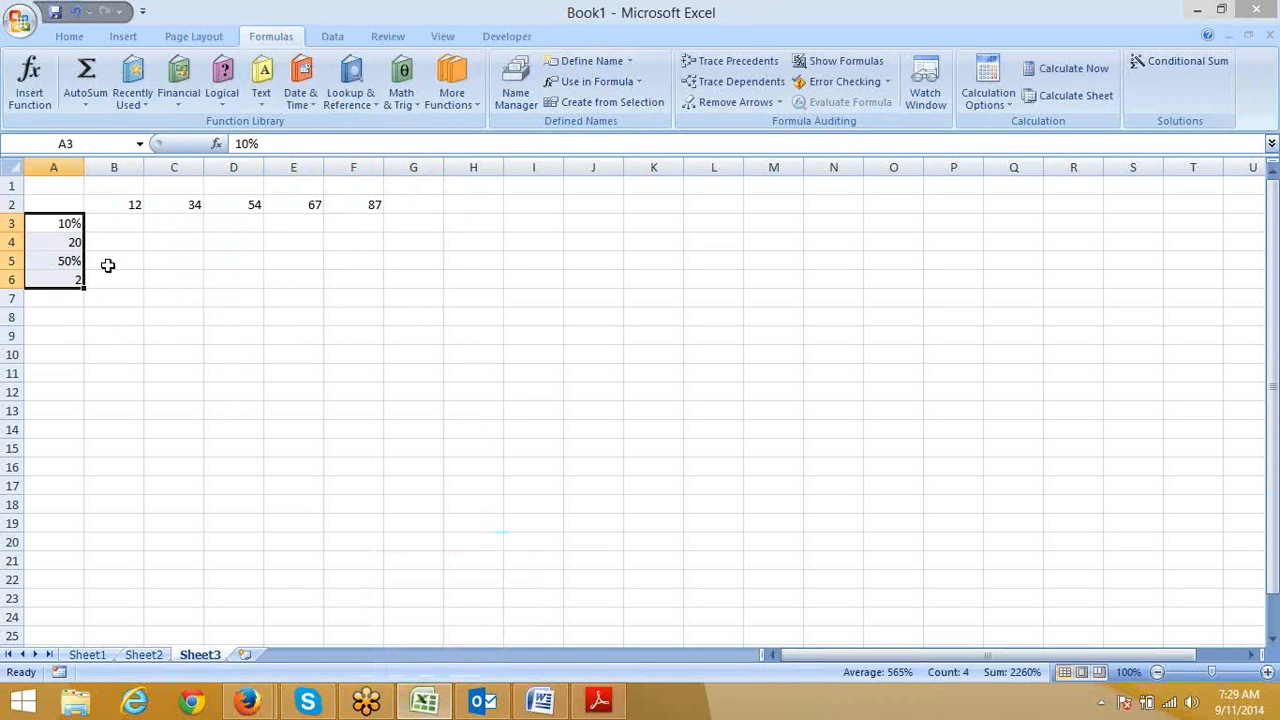
Enter the formula =B2*10% in B3
key(Right)
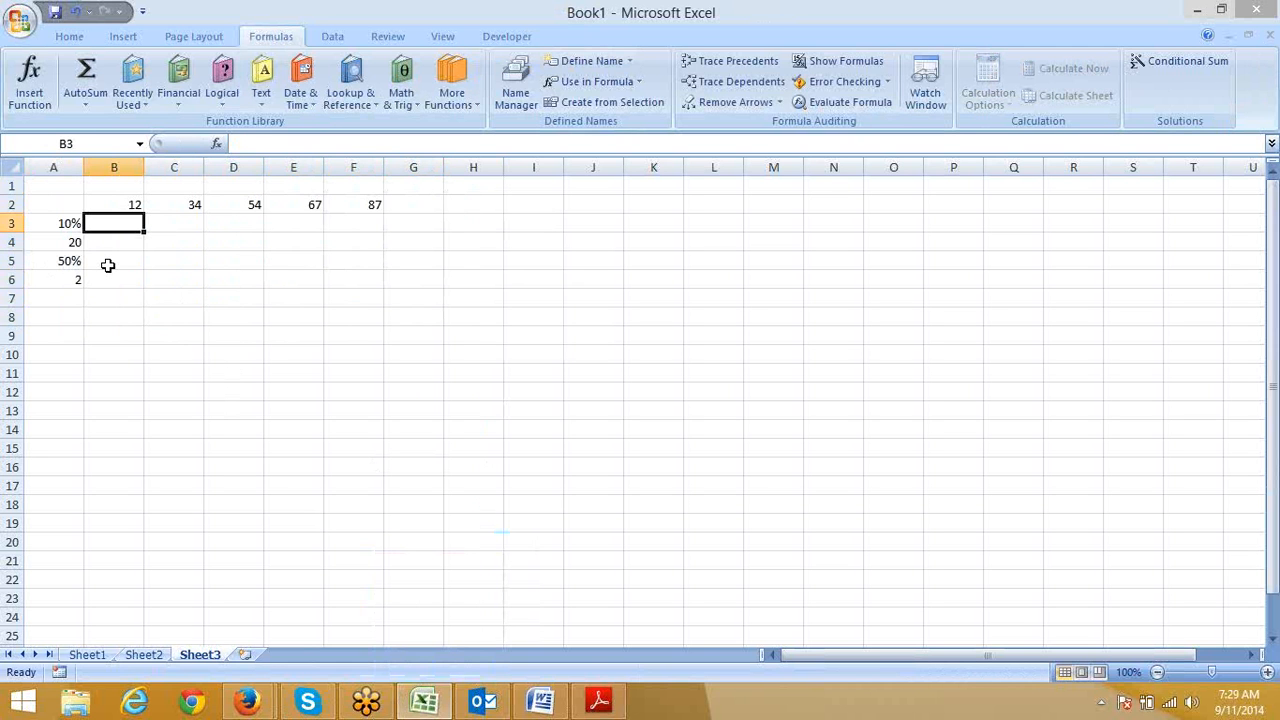
text(=)
key(Up)
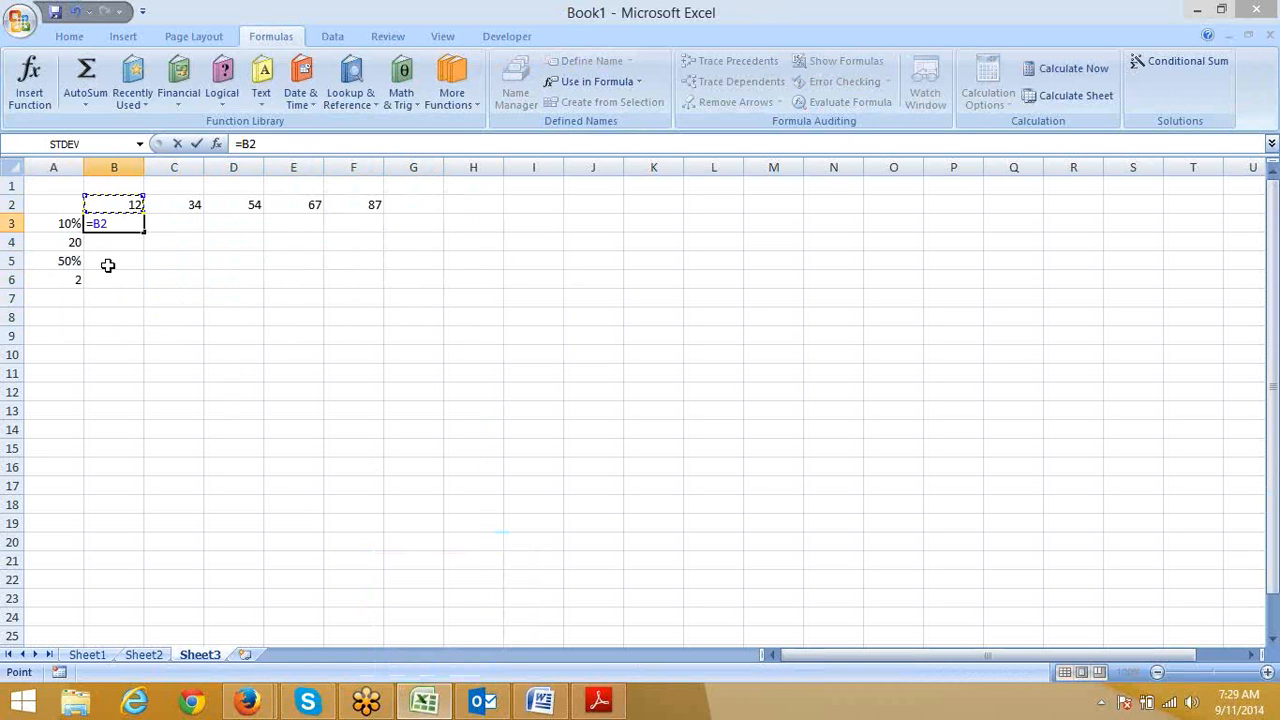
text(*10%)
key(Return)
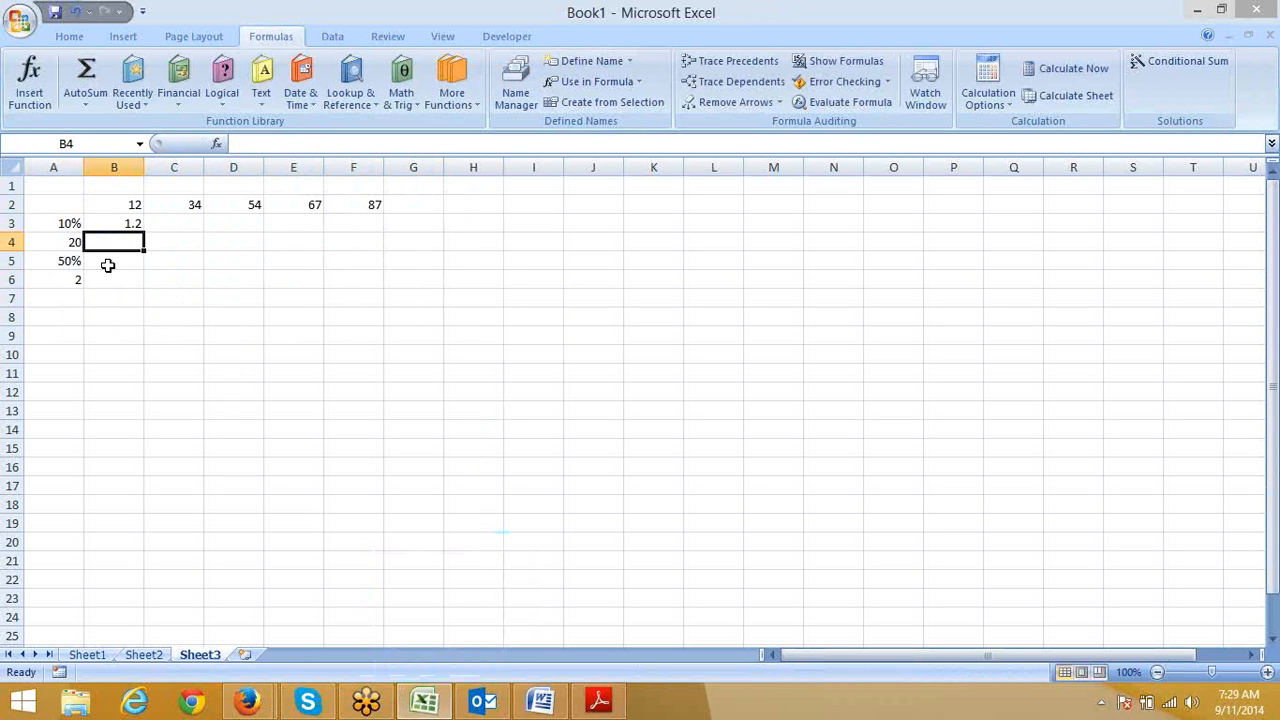
Fill the B3 formula across the row to F3
key(Up)
key(shift+Right)
key(shift+Right)
key(shift+Right)
key(shift+Right)
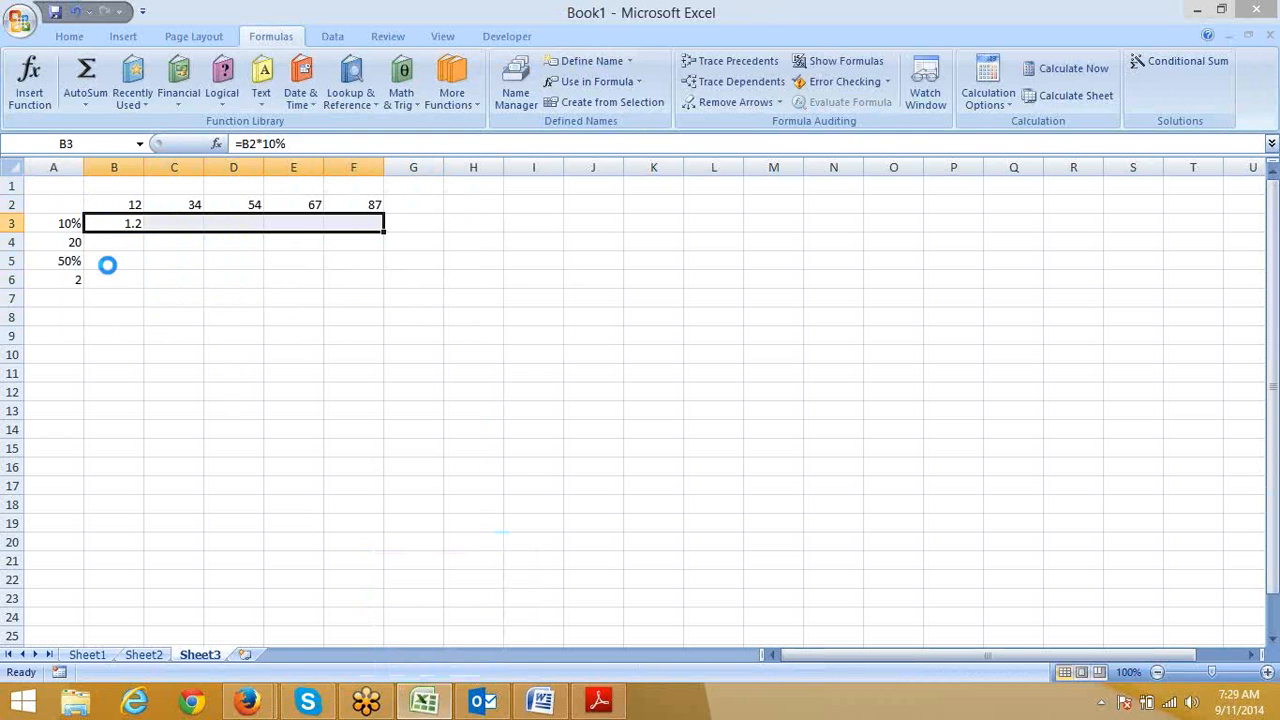
key(ctrl+r)
key(Down)
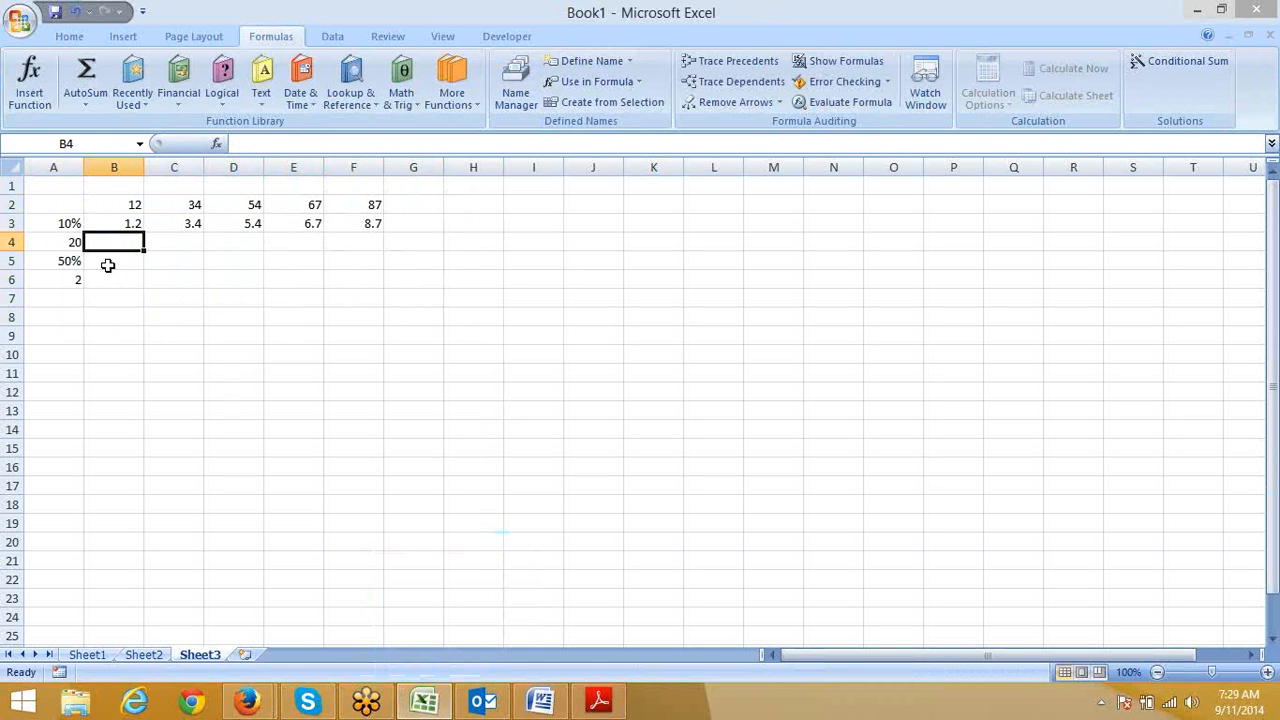
Enter the formula =B3+20 in cell B4 to add 20 to the value above it
text(=)
key(Up)
text(+)
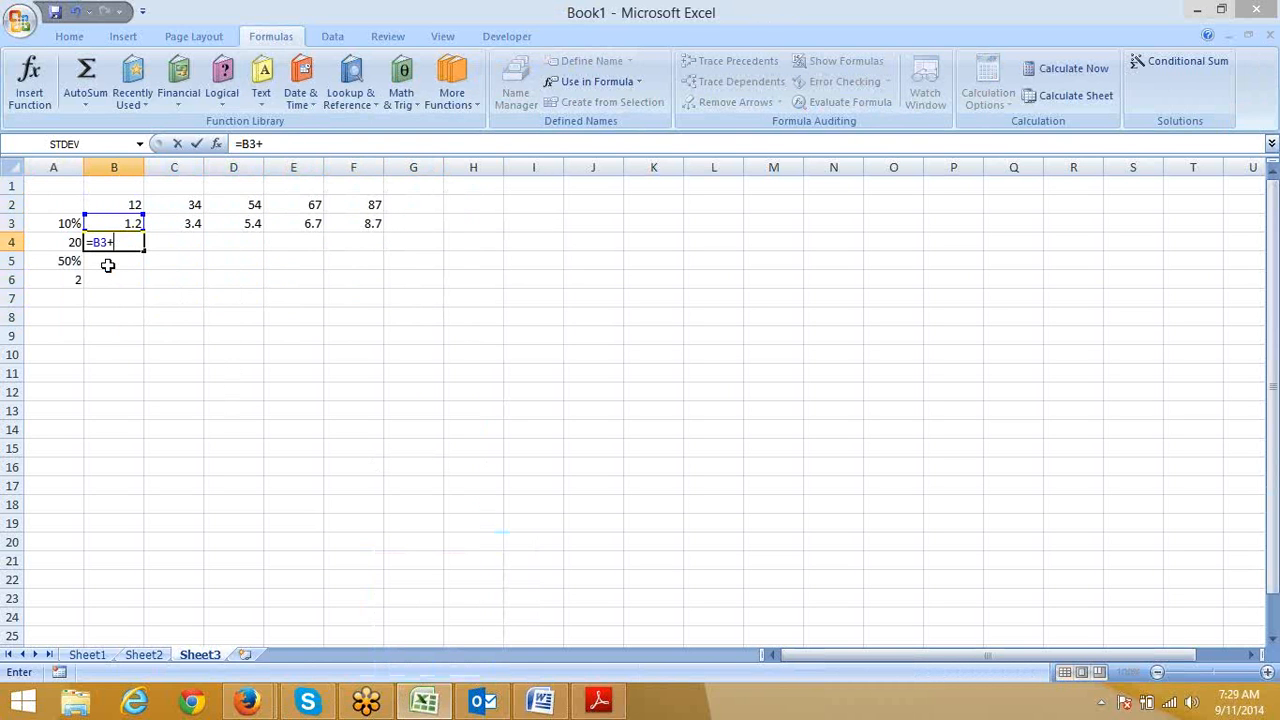
key(Left)
key(Return)
key(Up)
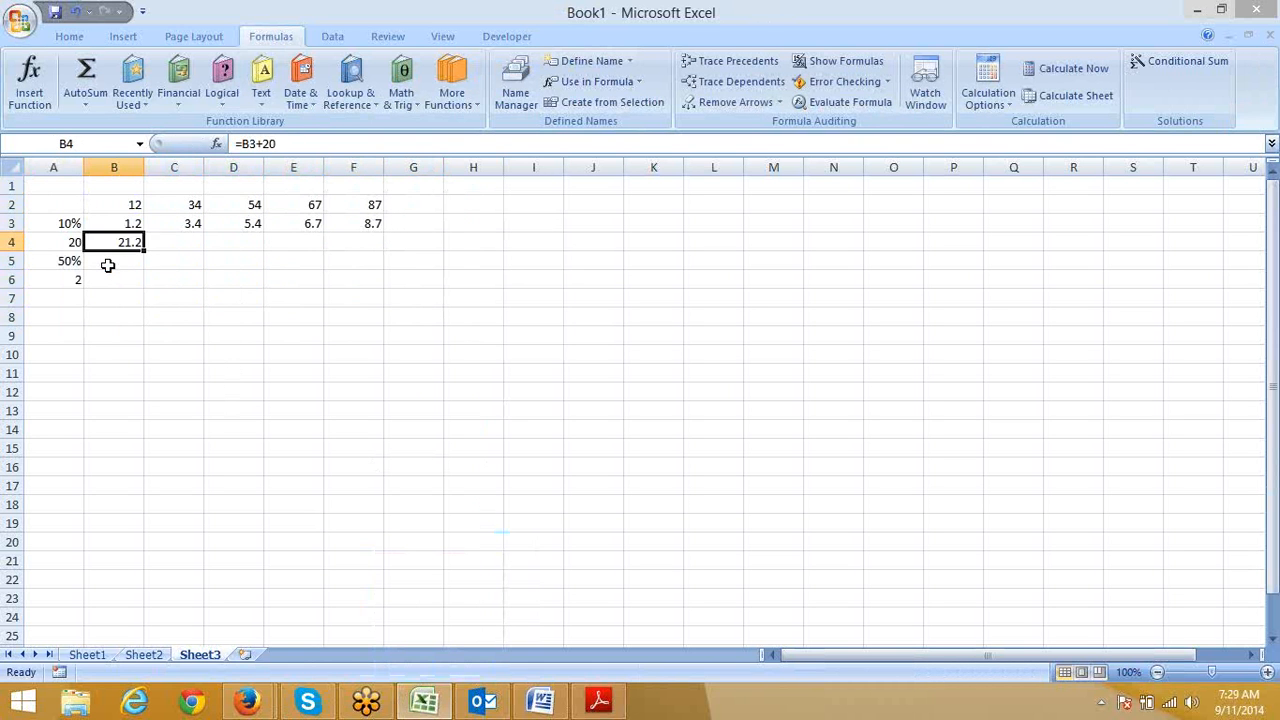
Fill the B4 formula across row 4 through cell F4
key(shift+Right)
key(shift+Right)
key(shift+Right)
key(shift+Right)
key(ctrl+r)
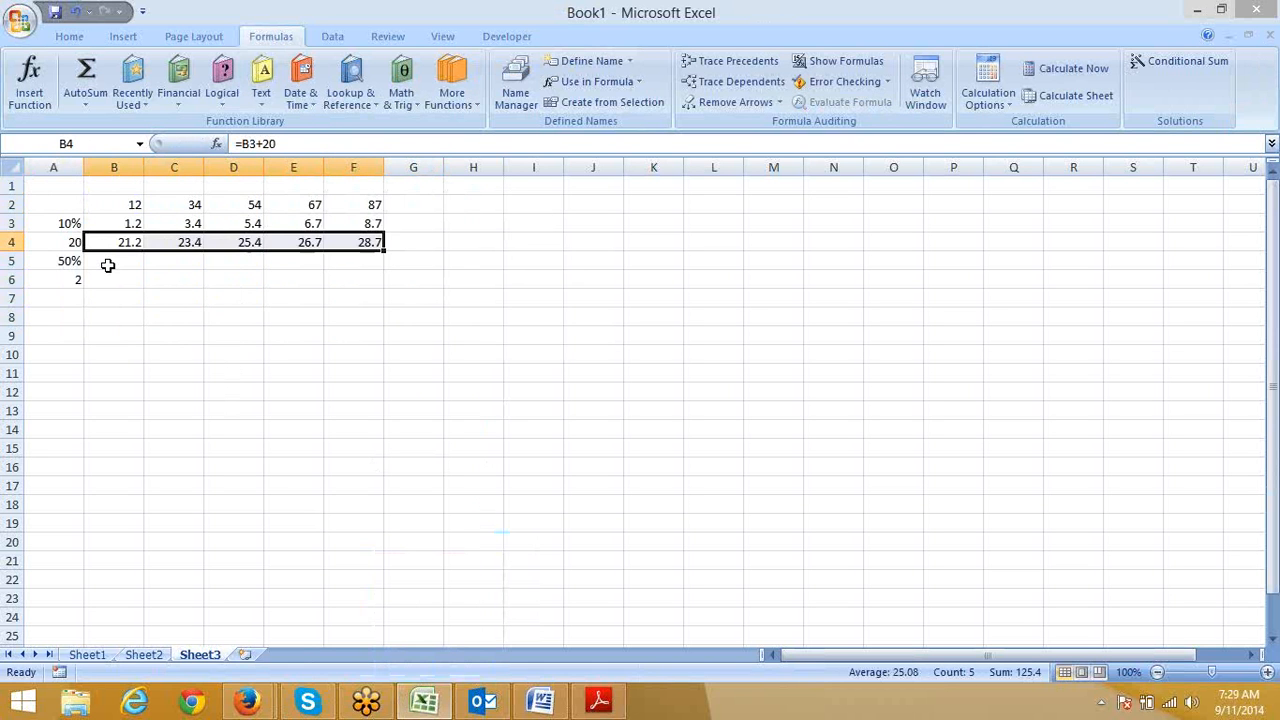
Enter the formula =B4*50% in cell B5 to take half of the value above it
click(108, 265)
text(=)
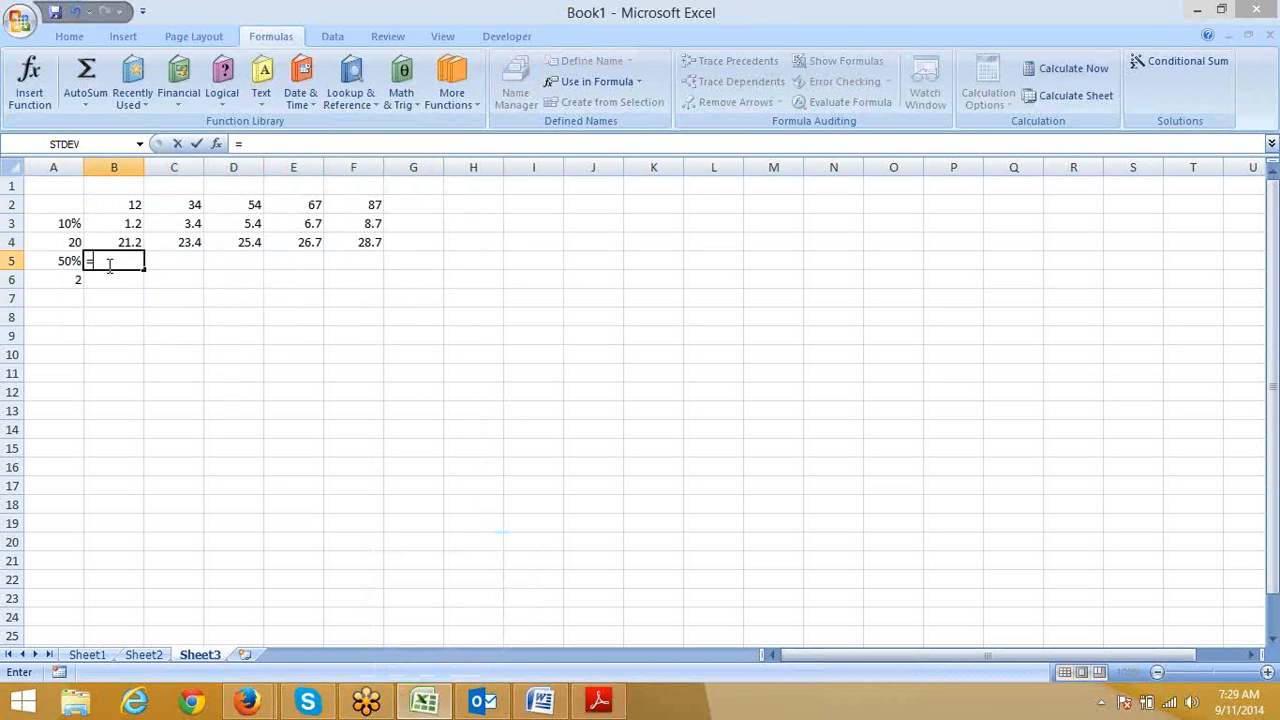
key(Up)
text(*)
text(10)
key(BackSpace)
key(BackSpace)
text(50%)
key(Return)
Fill the B5 formula across row 5 through cell F5
click(107, 264)
key(shift+Right)
key(shift+Right)
key(shift+Right)
key(shift+Right)
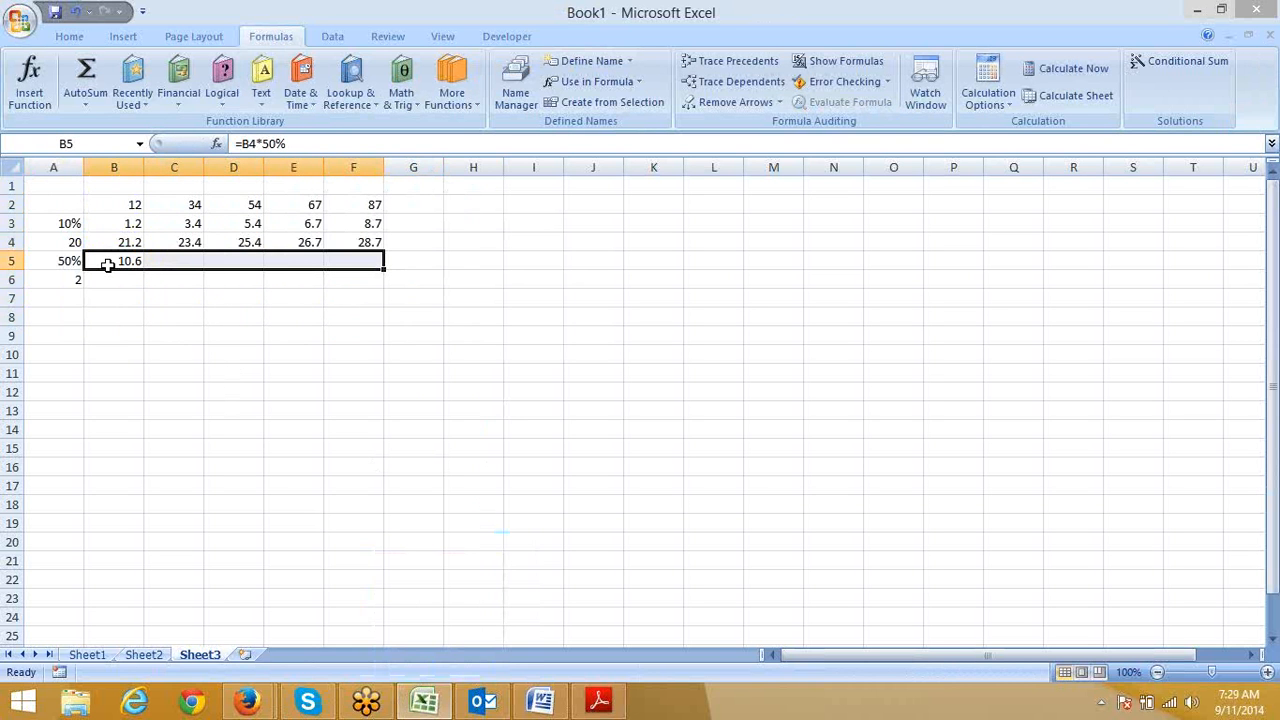
key(ctrl+r)
Enter a formula in B6 that multiplies B5 by cell A6, and select B6:F6
key(Down)
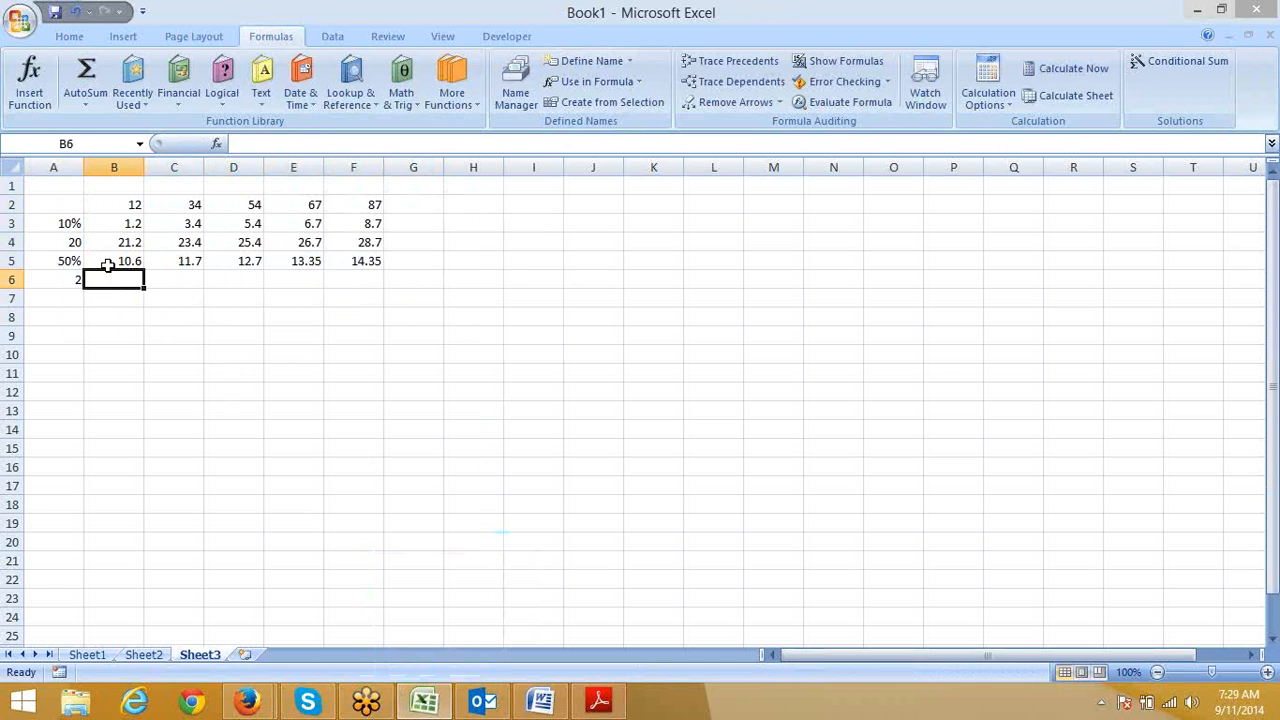
text(=)
click(107, 264)
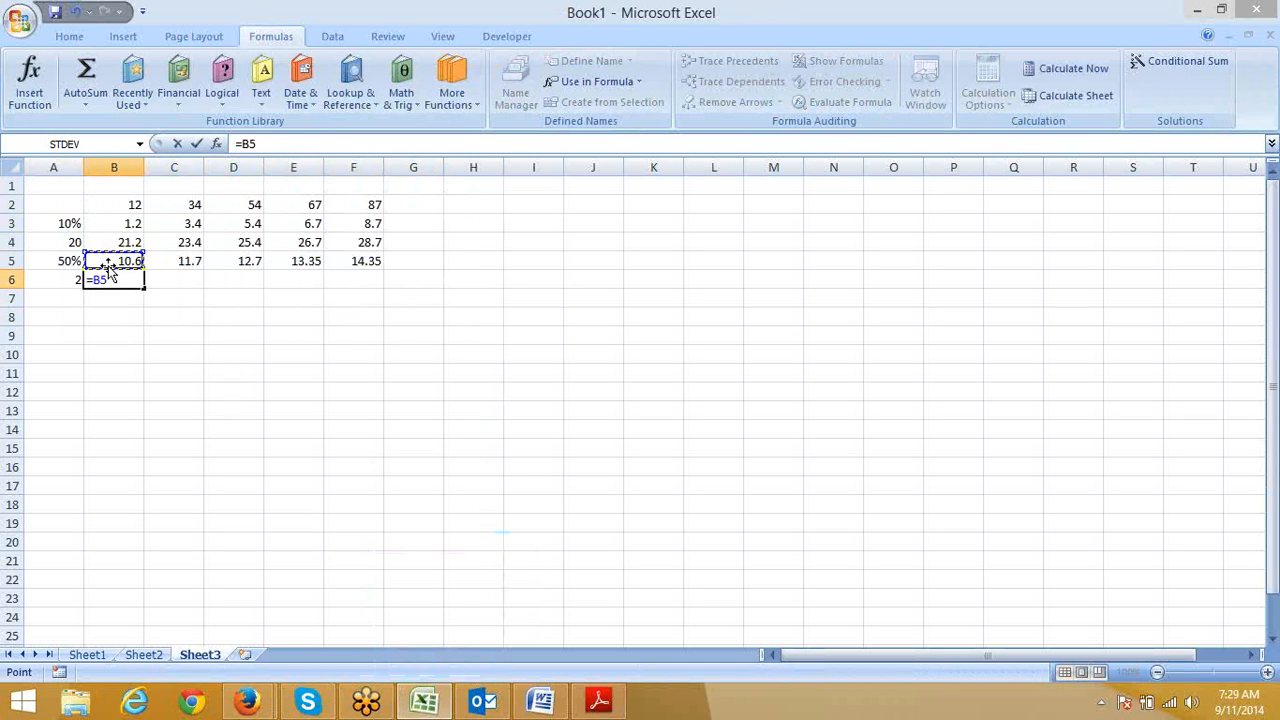
text(*)
key(Down)
key(Left)
key(Up)
key(Return)
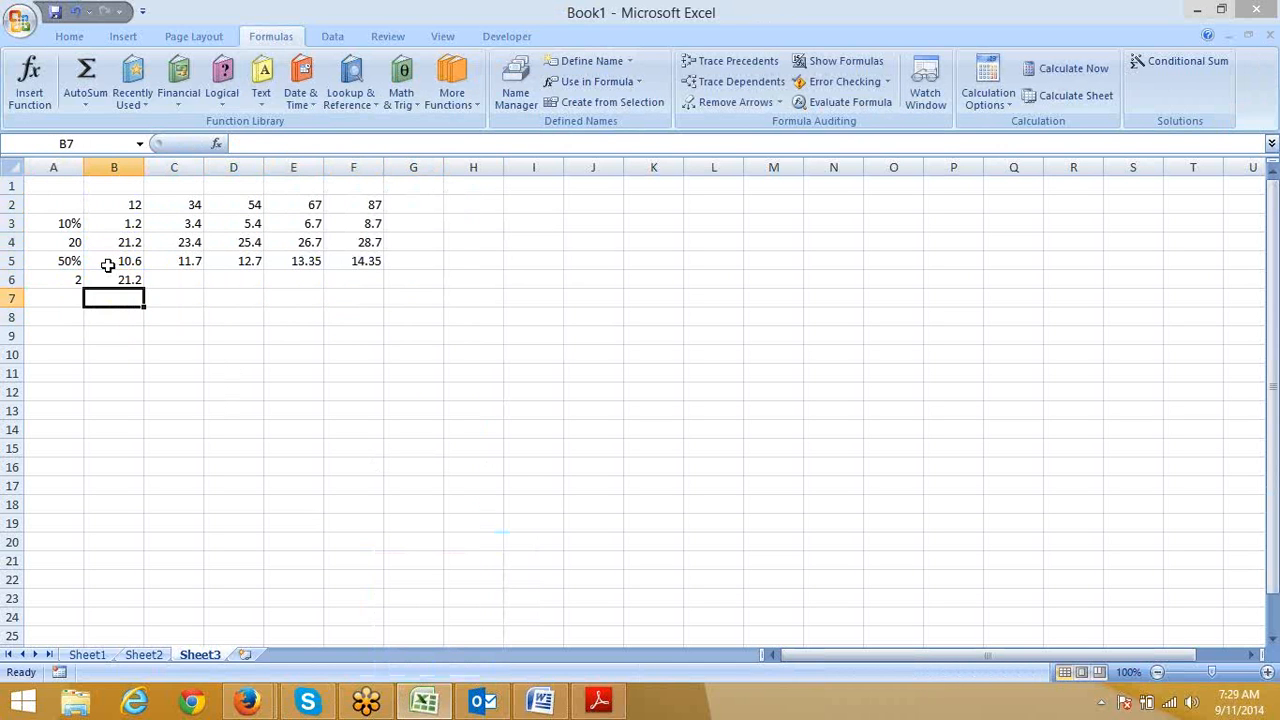
key(Up)
key(shift+Right)
key(shift+Right)
key(shift+Right)
key(shift+Right)
Set the multiplier in cell A6 to 3
key(Left)
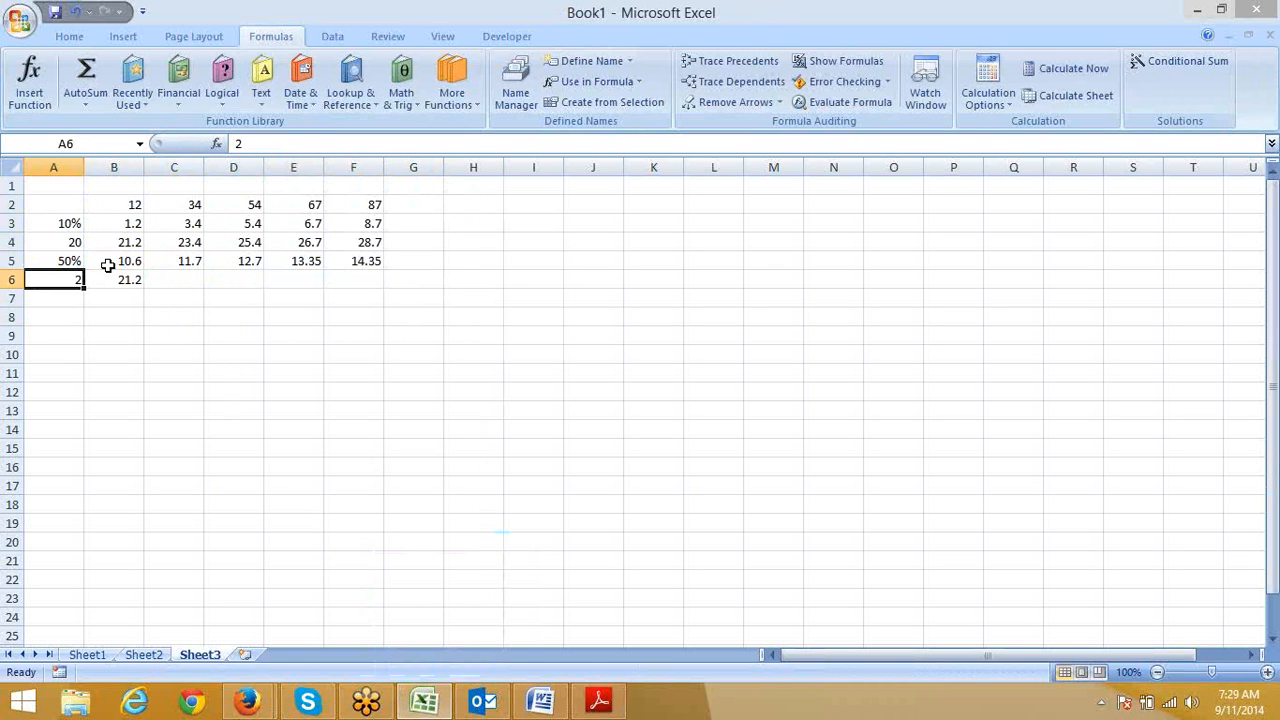
text(3)
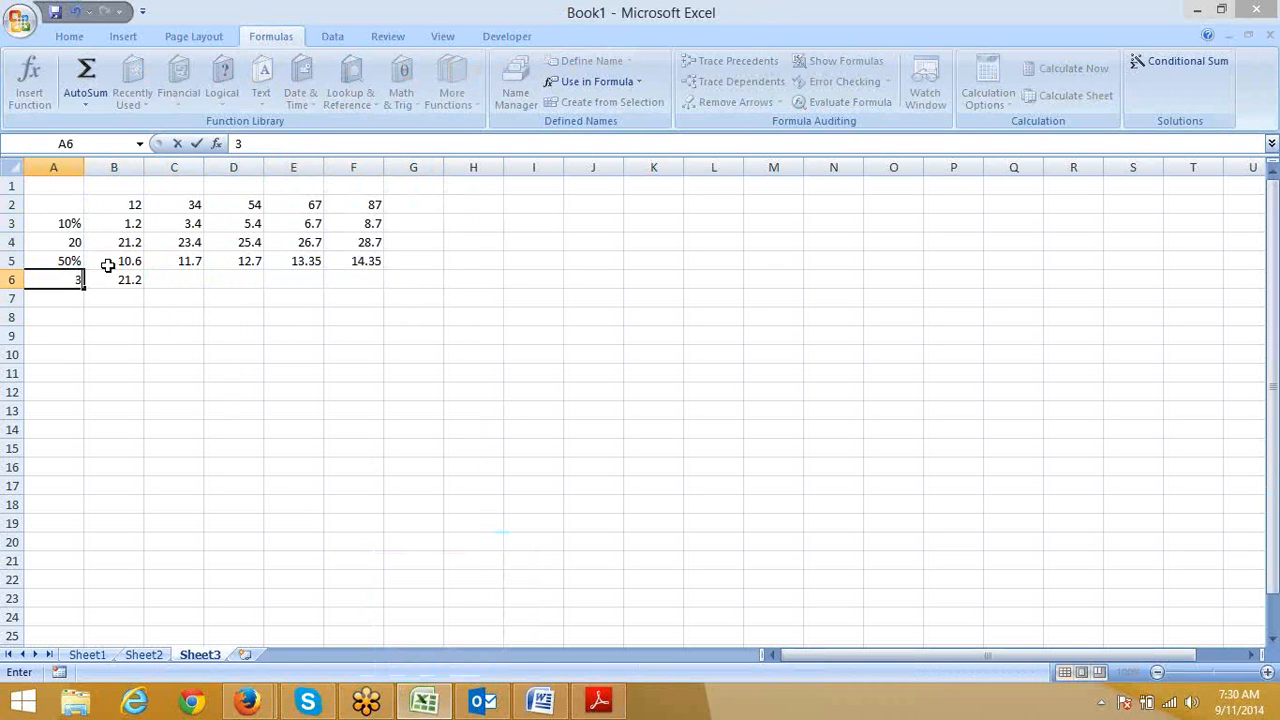
key(Tab)
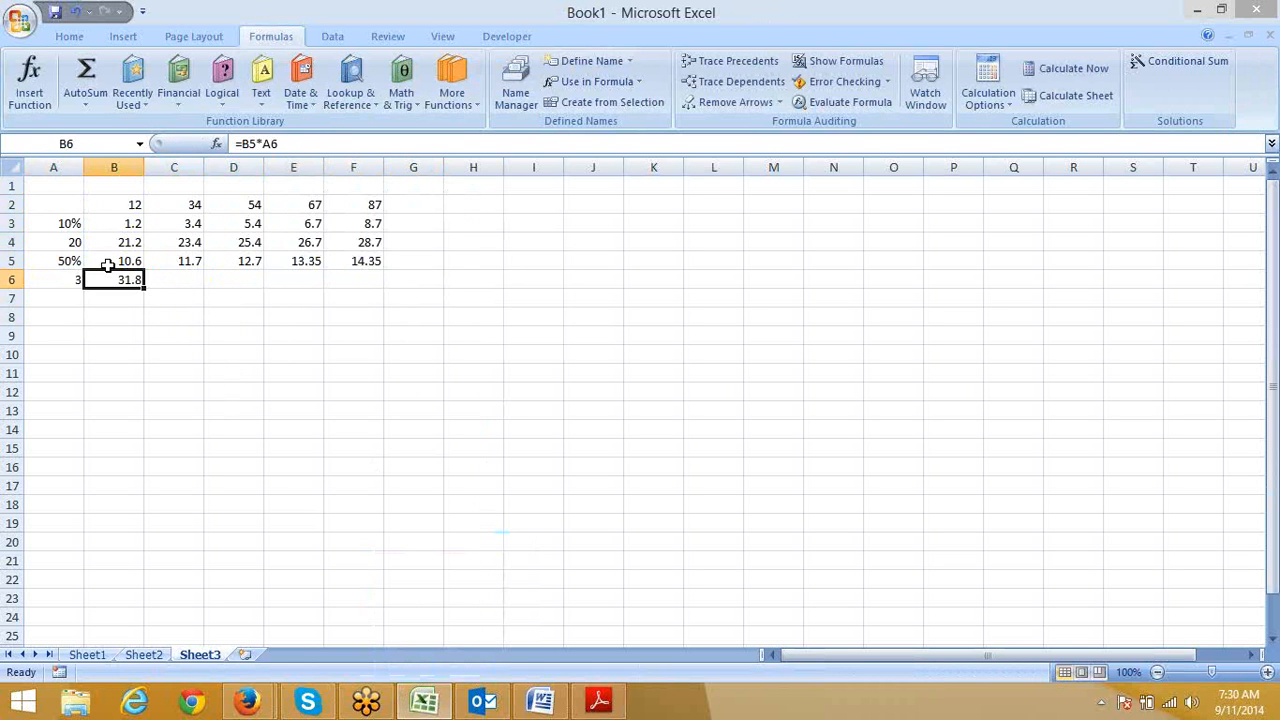
Replace the formula in cell B6 with =B5*3, using a fixed multiplier
text(=)
click(107, 265)
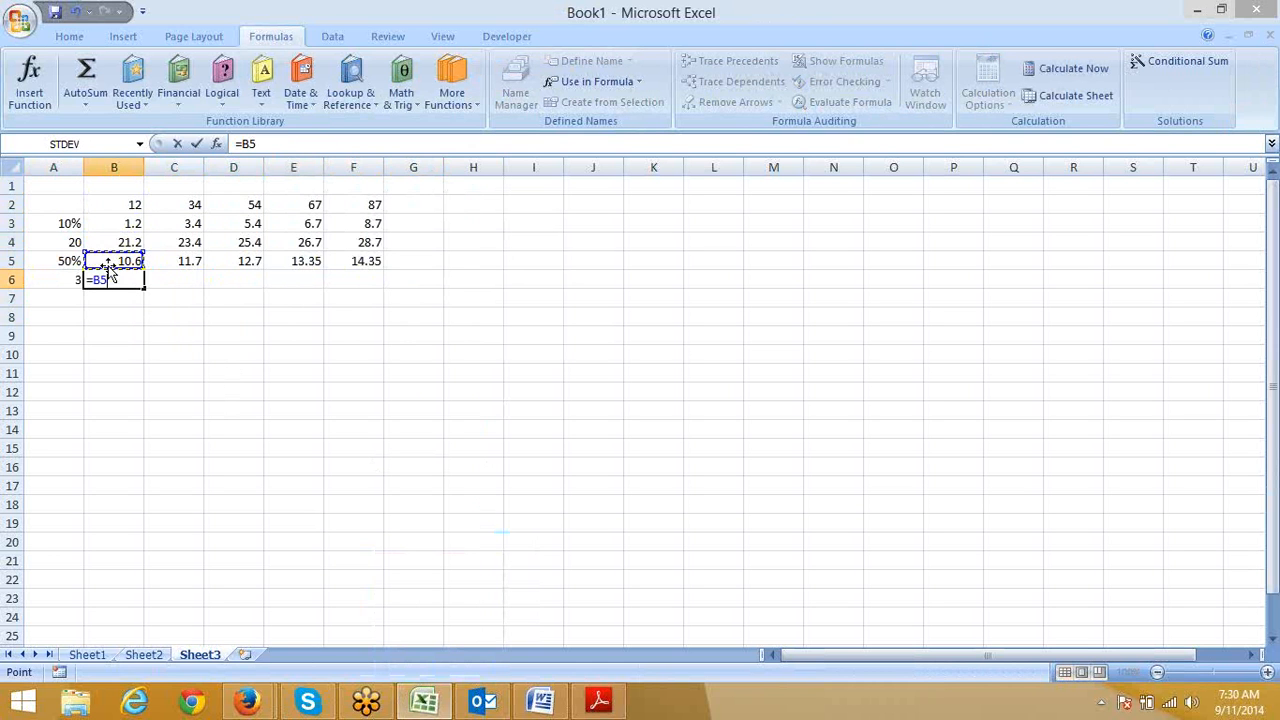
text(*3)
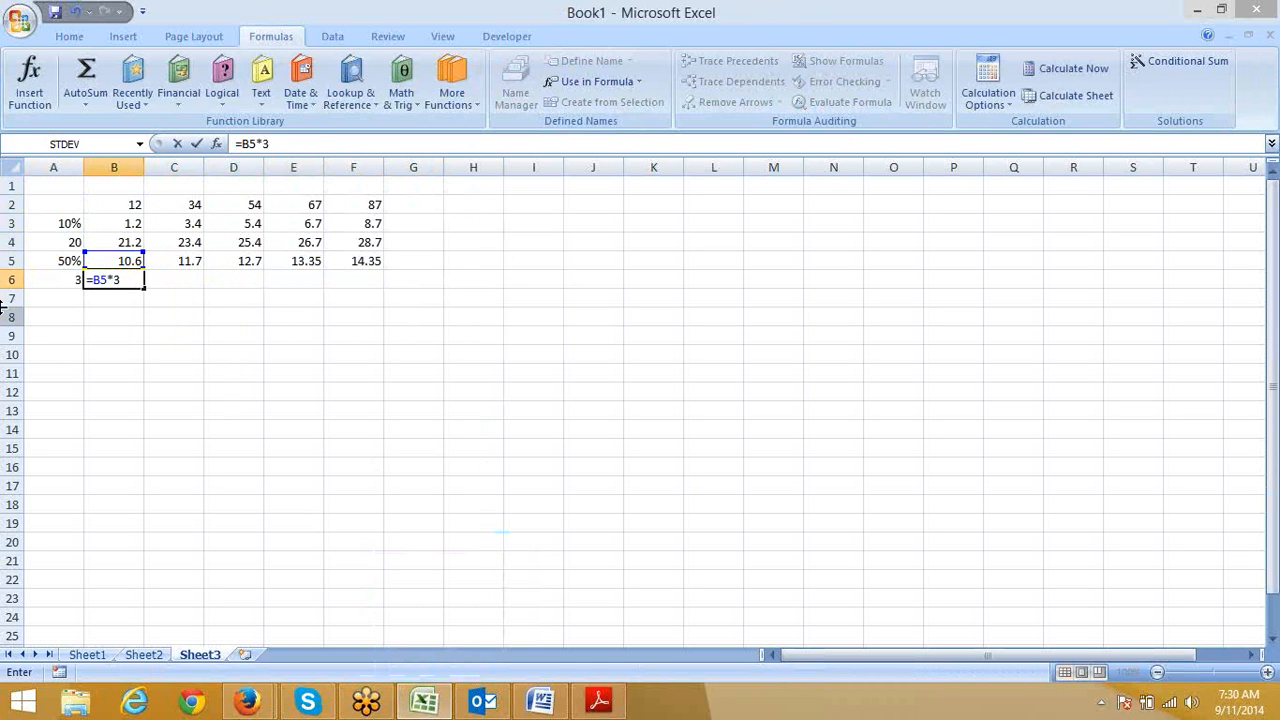
key(Return)
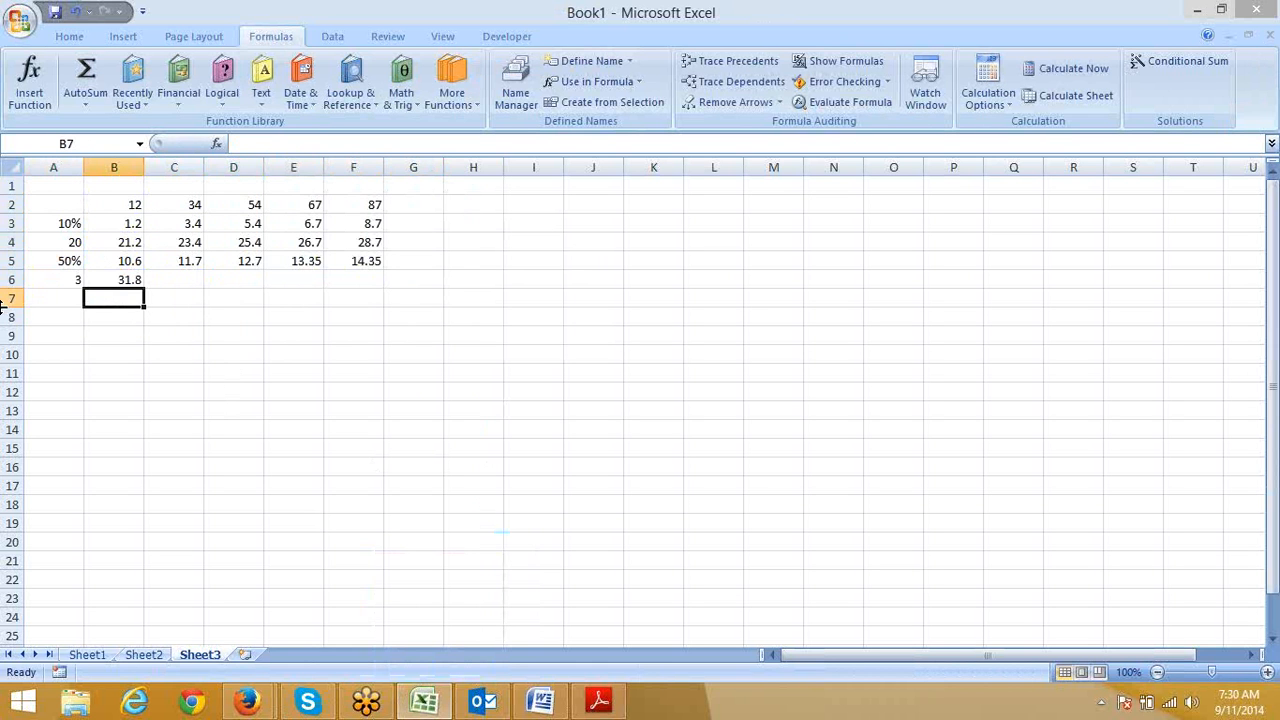
Fill the B6 formula across row 6 through cell F6
key(Up)
key(shift+Right)
key(shift+Right)
key(shift+Right)
key(shift+Right)
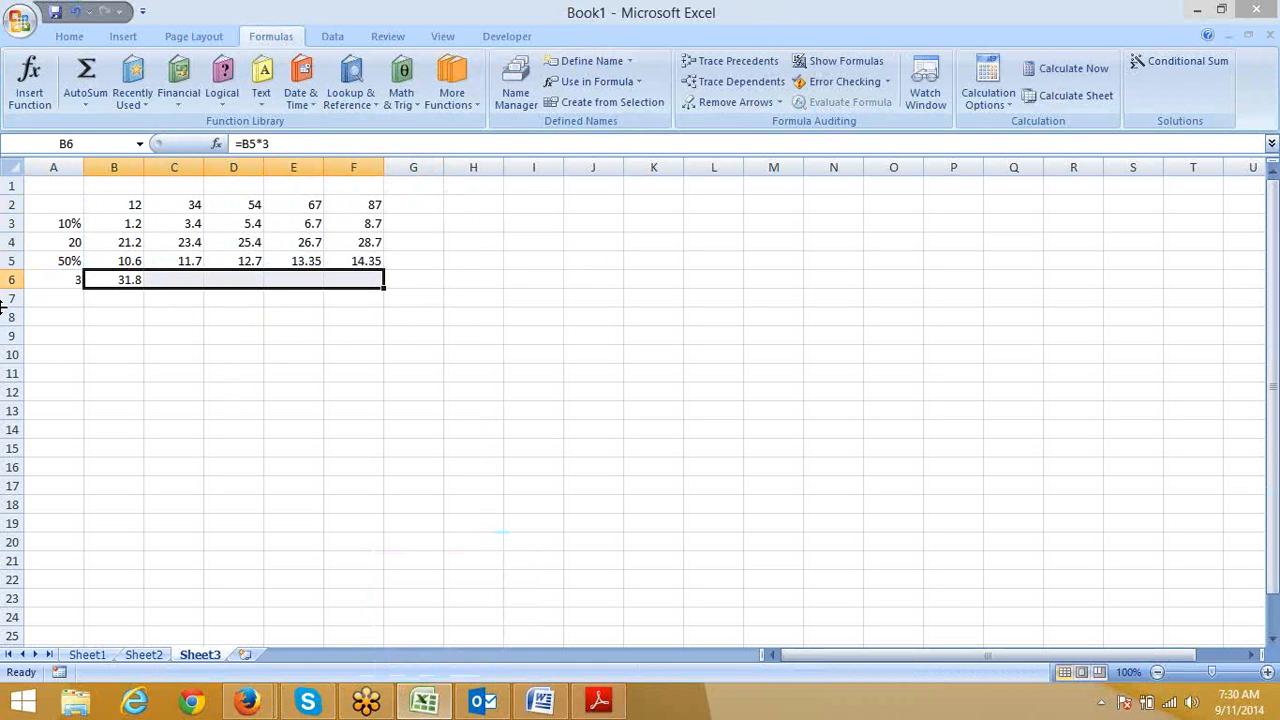
key(ctrl+r)
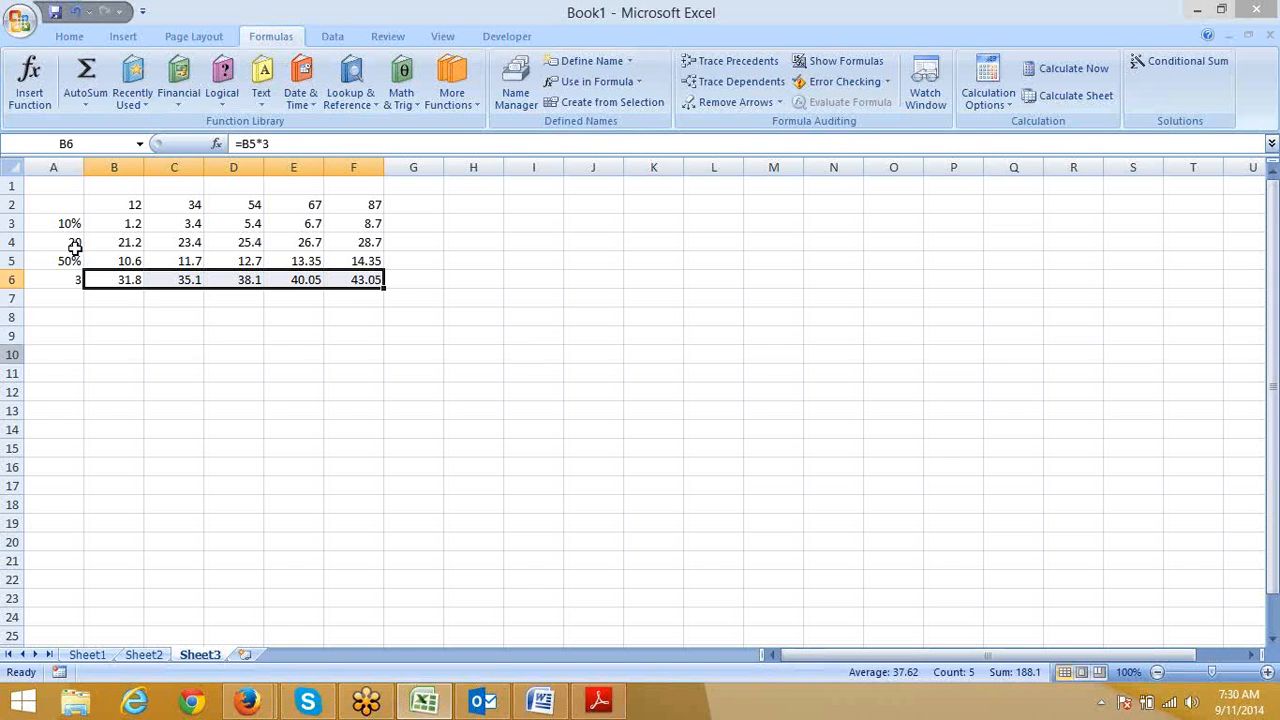
Total the row 6 results in cell G6 with the formula =SUM(B6:F6)
click(424, 283)
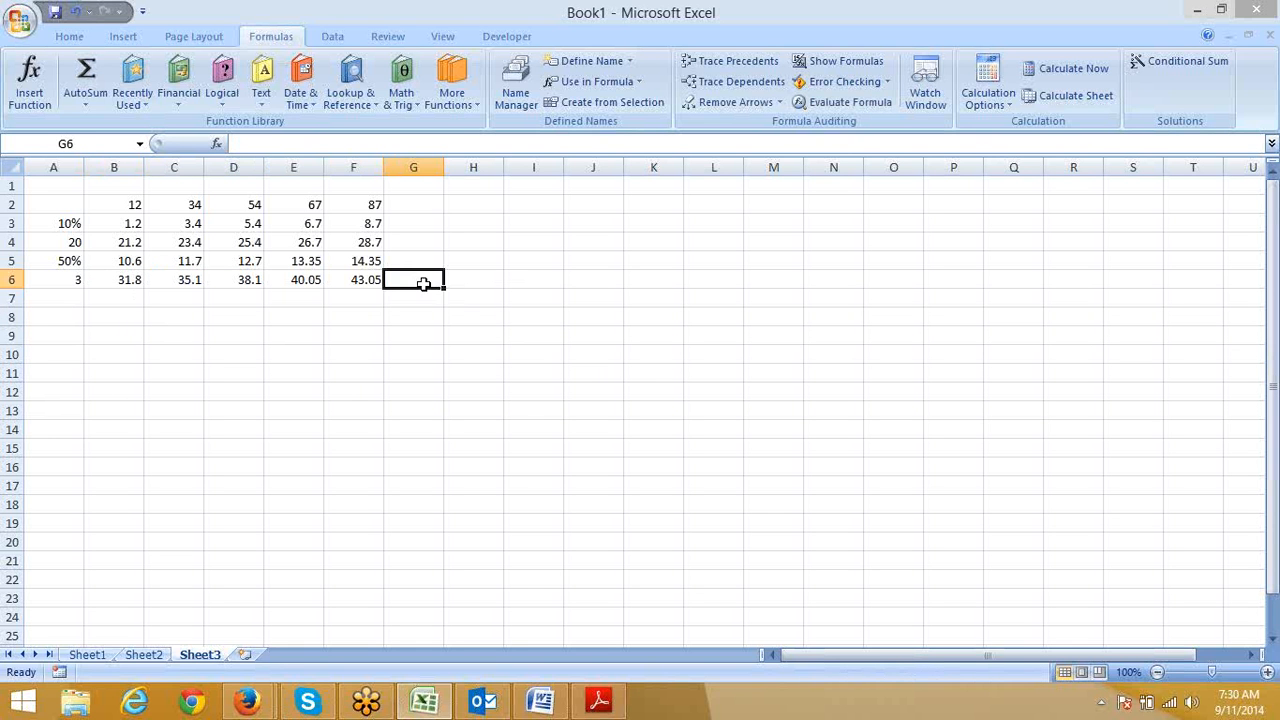
text(=sum)
key(Tab)
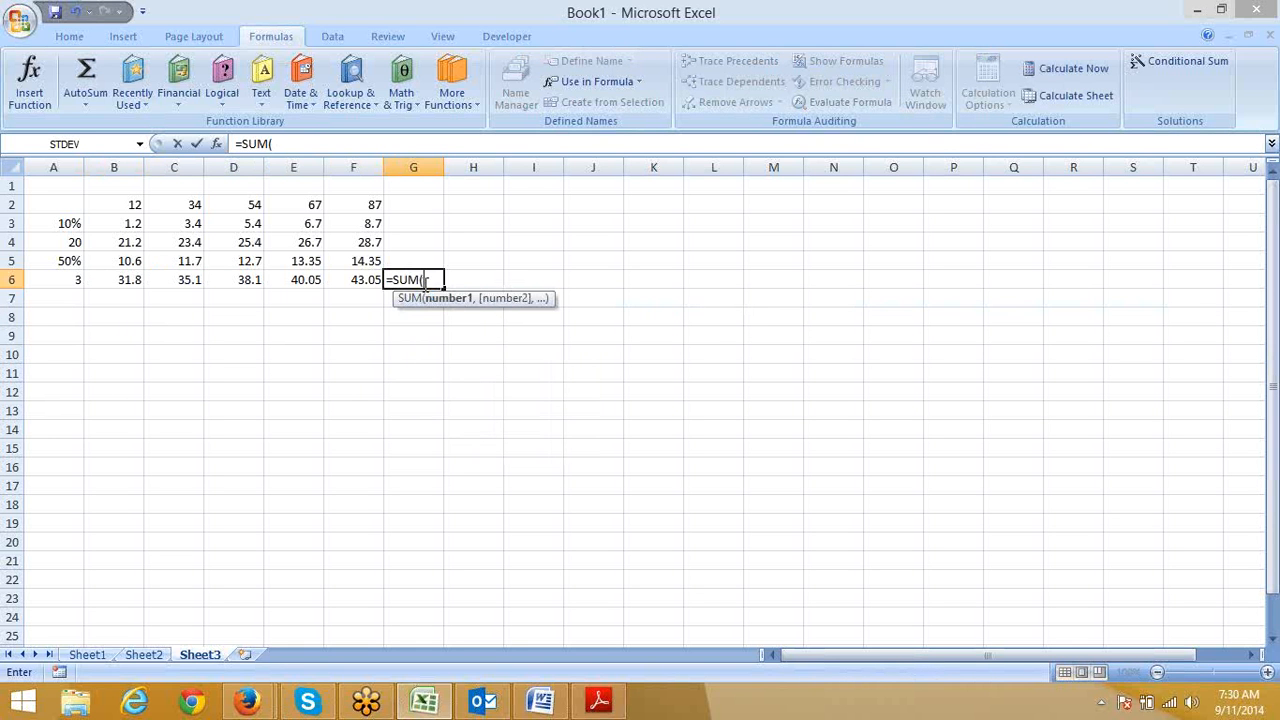
key(Left)
key(shift+Left)
key(shift+Left)
key(shift+Left)
key(shift+Left)
key(Return)
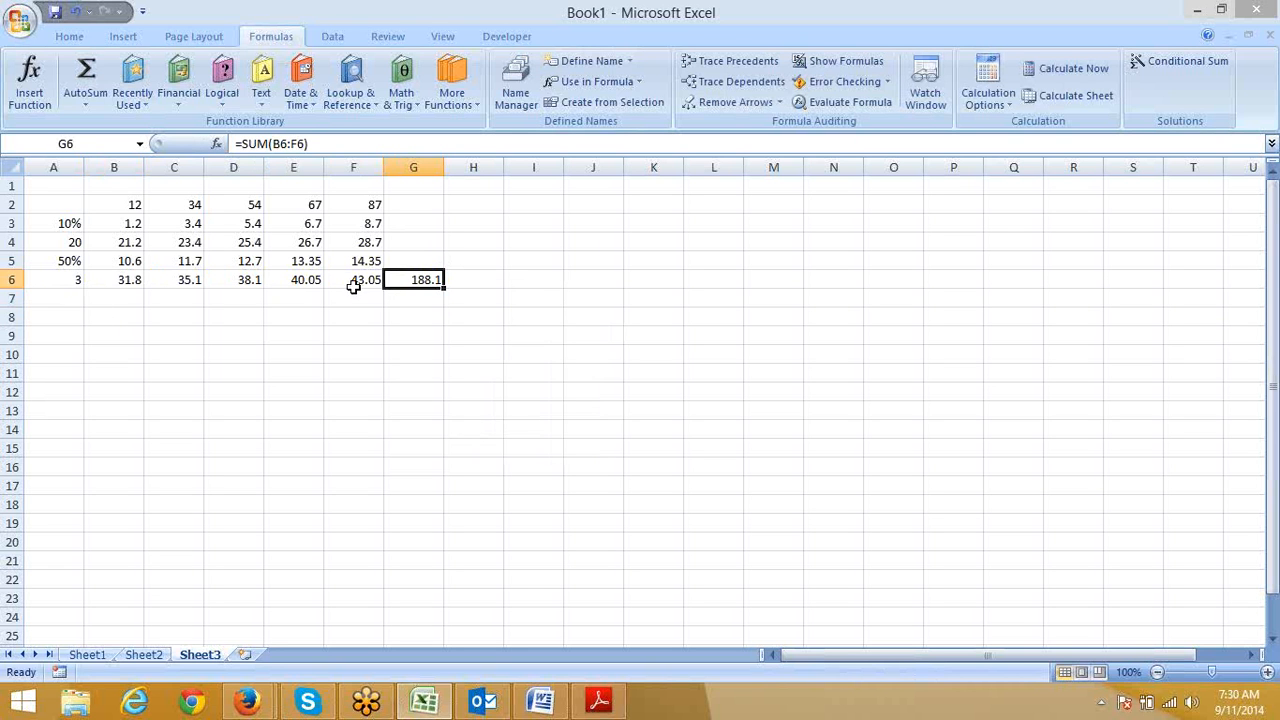
drag(357, 280, 95, 240)
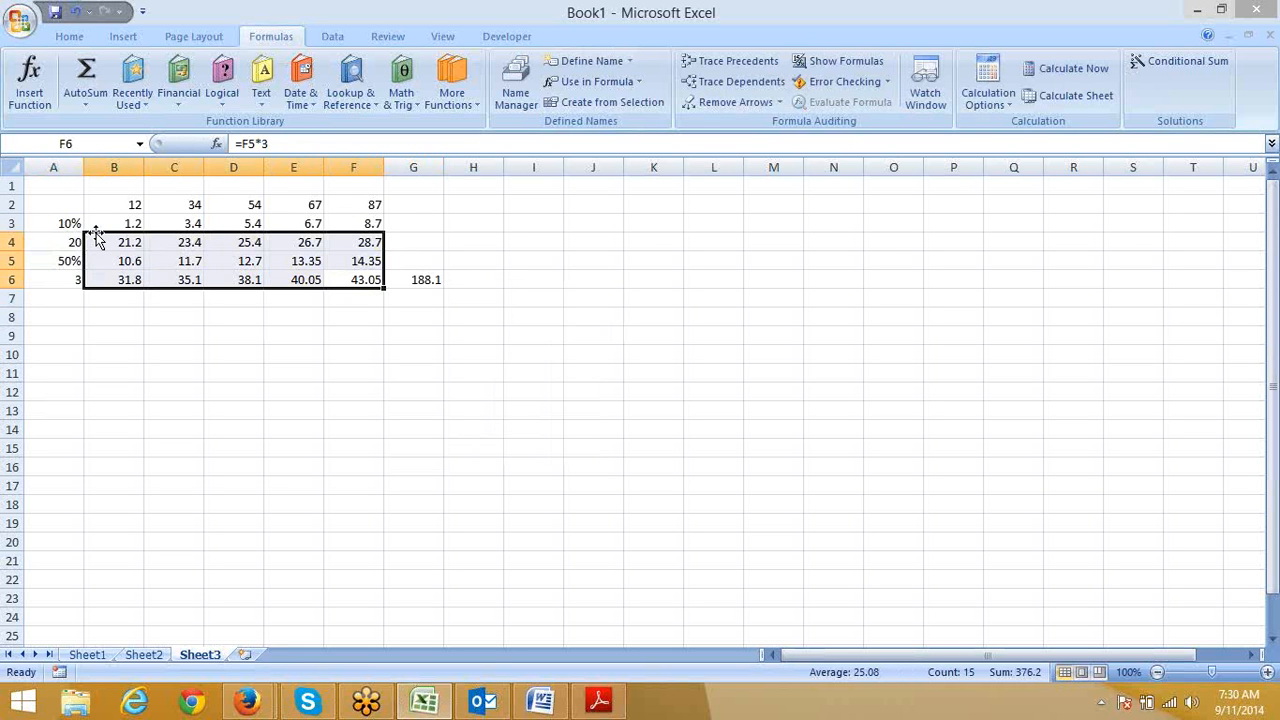
drag(123, 229, 343, 283)
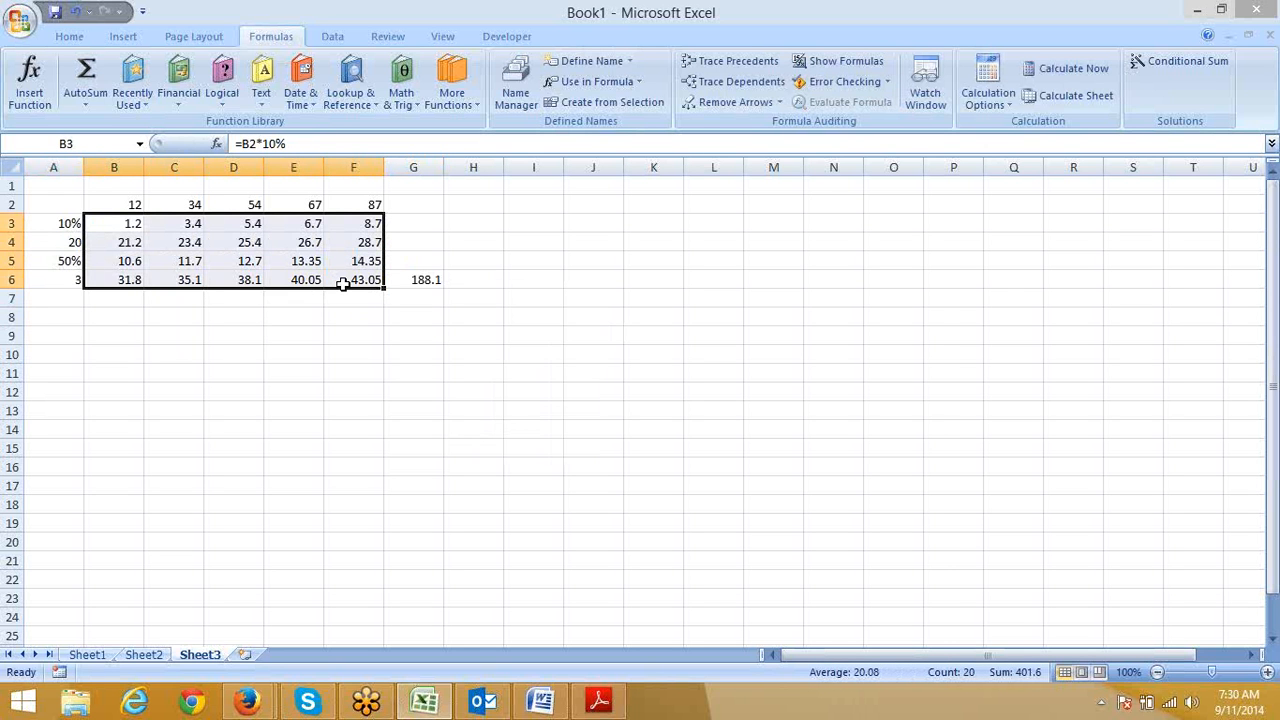
click(133, 328)
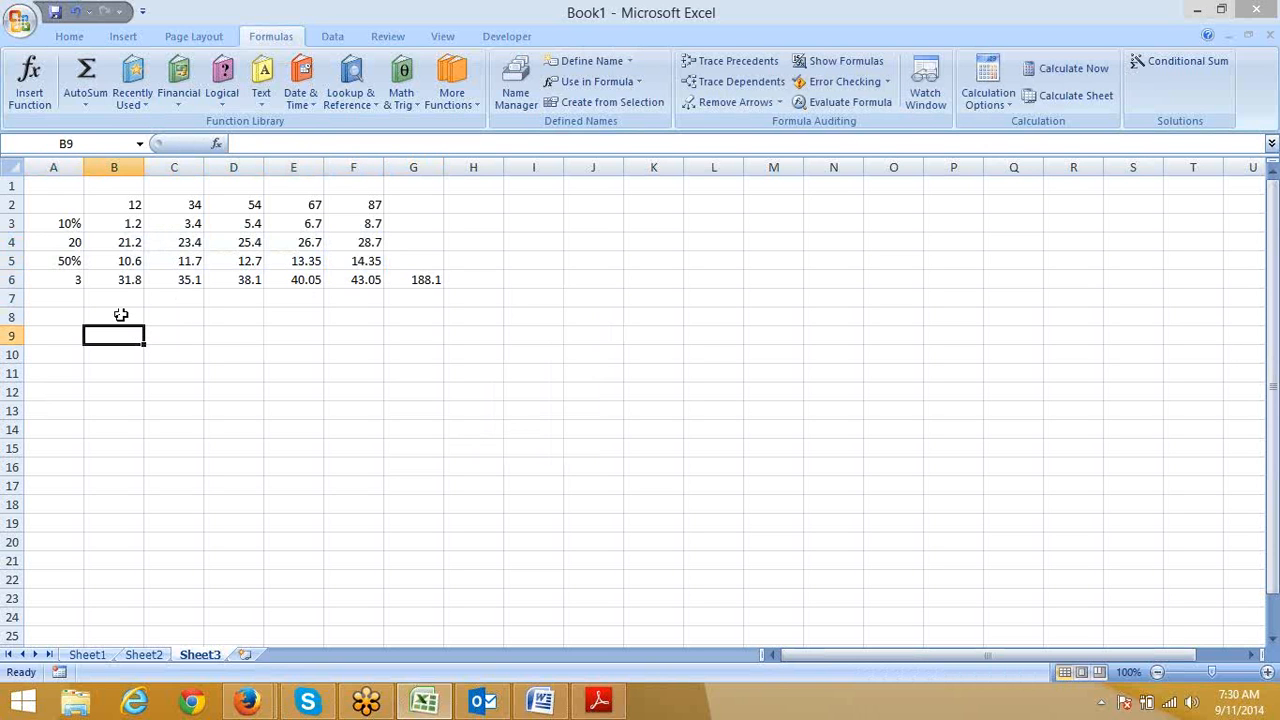
Begin a SUM formula in cell B8 that multiplies B2:F2 by 10% inside parentheses and adds 20
click(120, 315)
text(=)
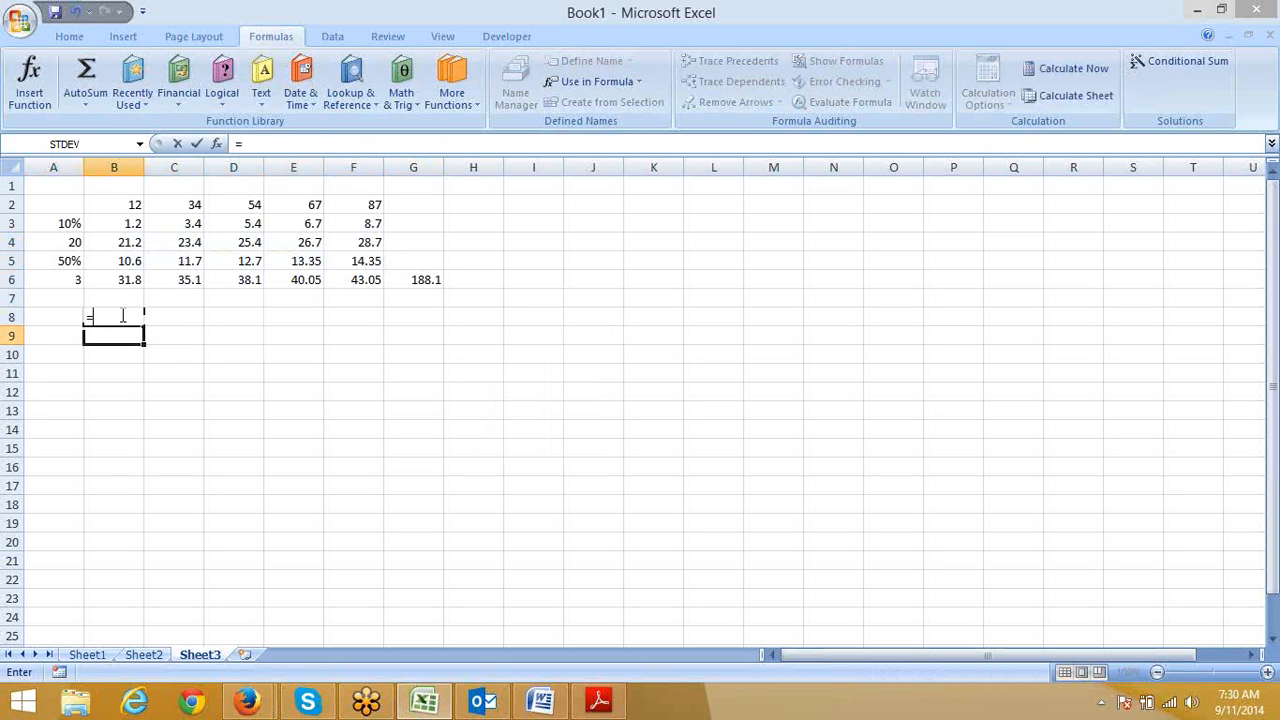
text(sum)
key(Tab)
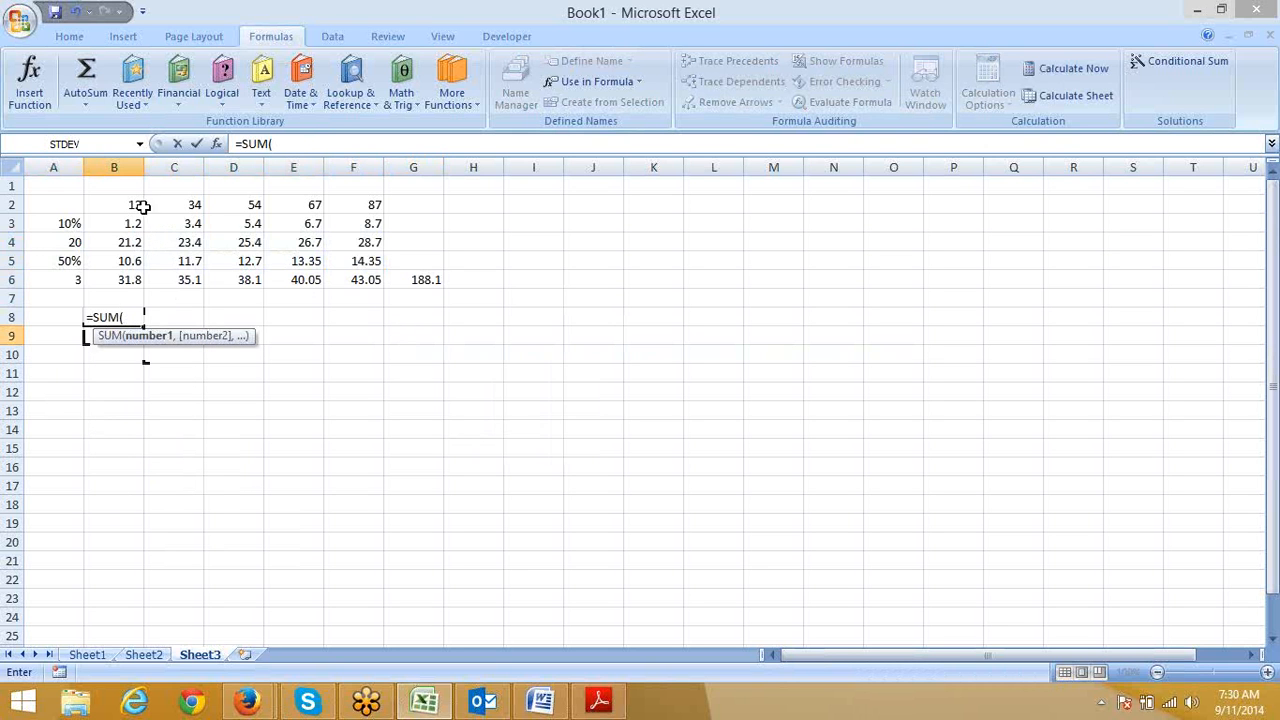
drag(135, 204, 356, 205)
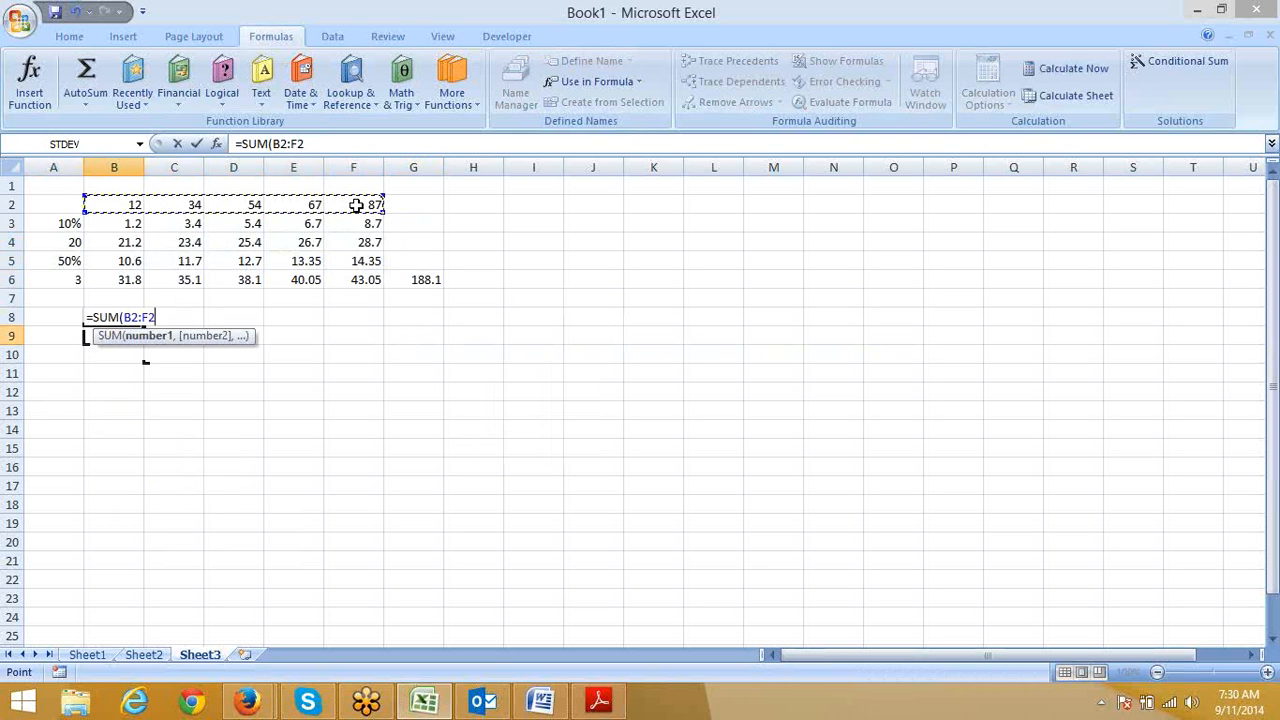
text(10%)
click(275, 145)
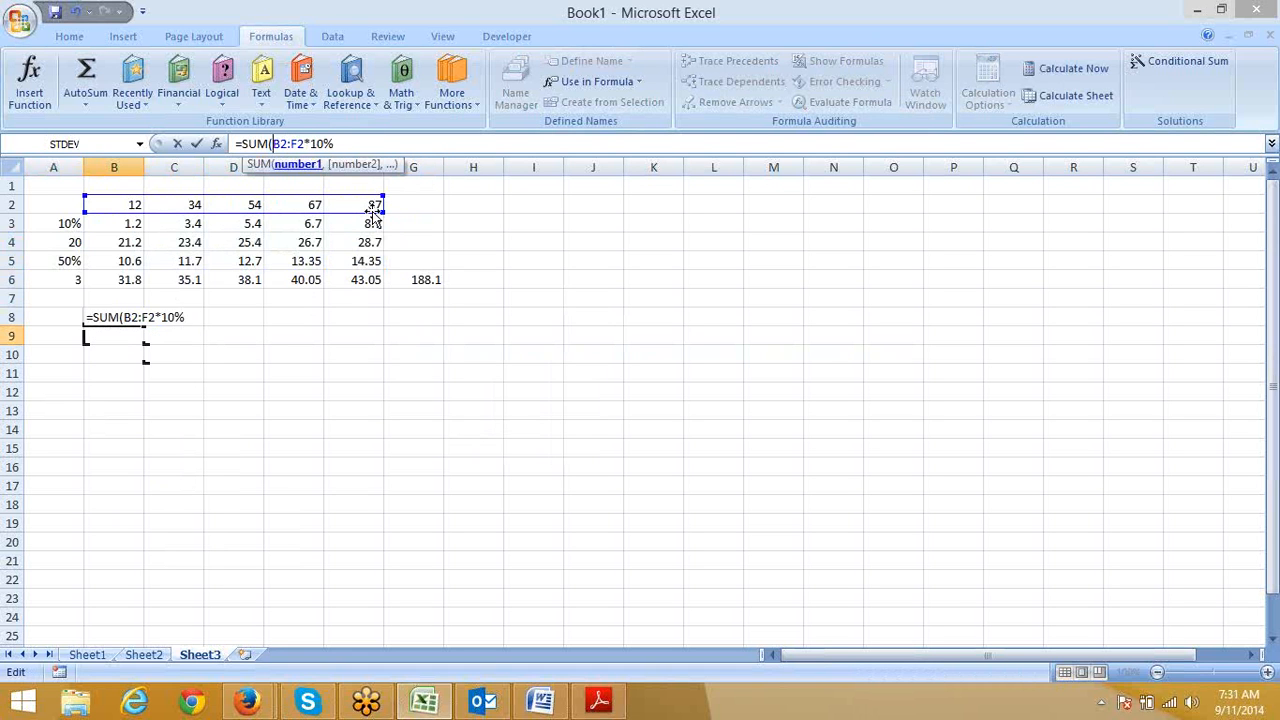
text(()
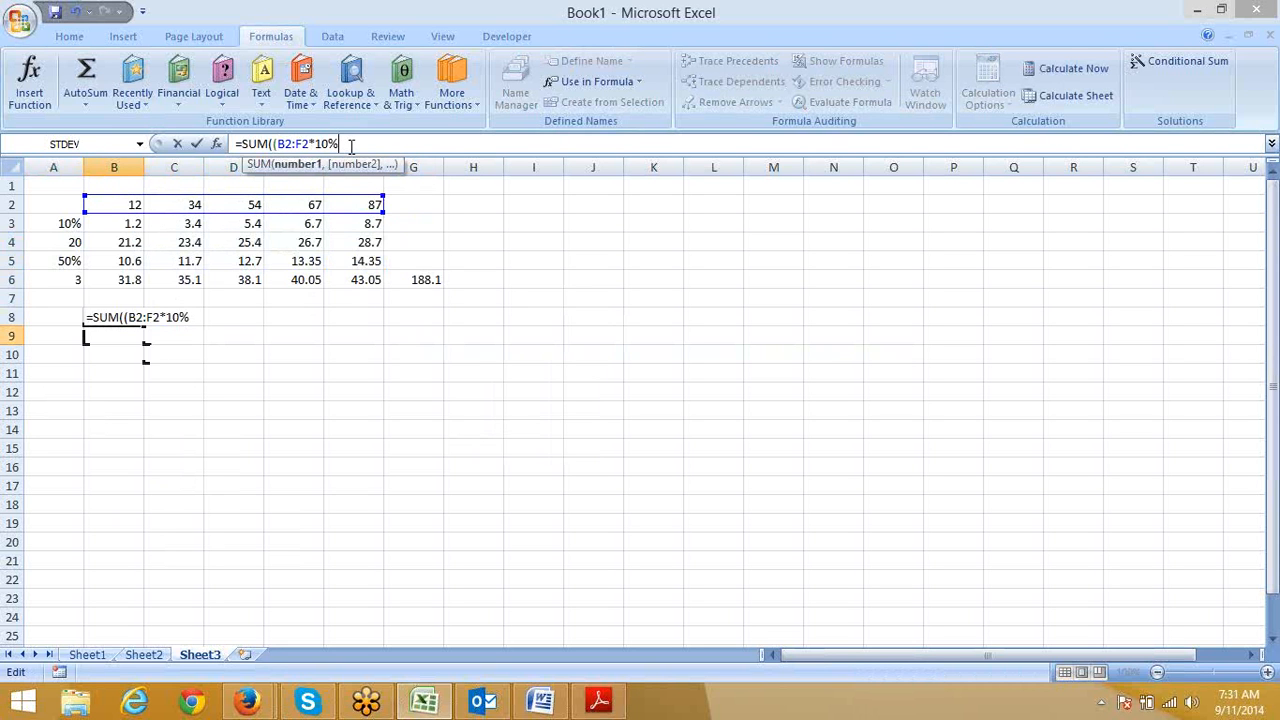
text()+20)
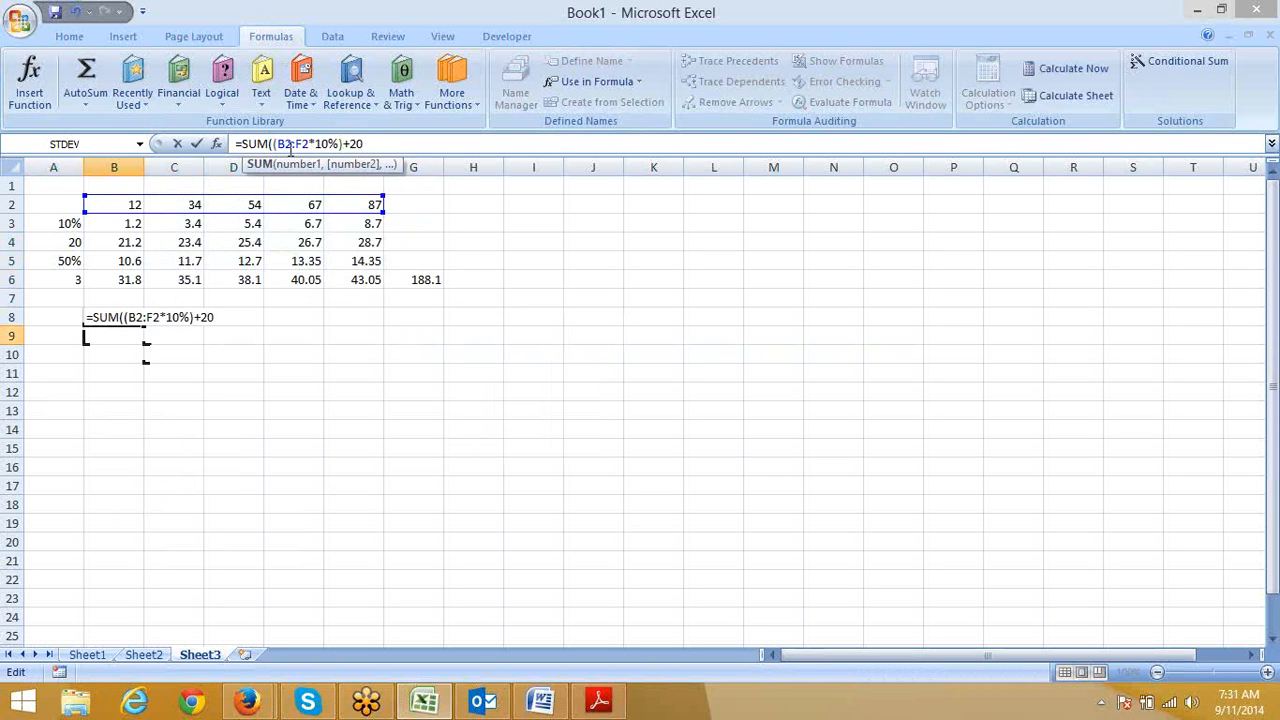
Nest the B8 expression in further parentheses, multiply it by 50% and by 3, and enter =SUM((((B2:F2*10%)+20)*50%)*3)
text(()
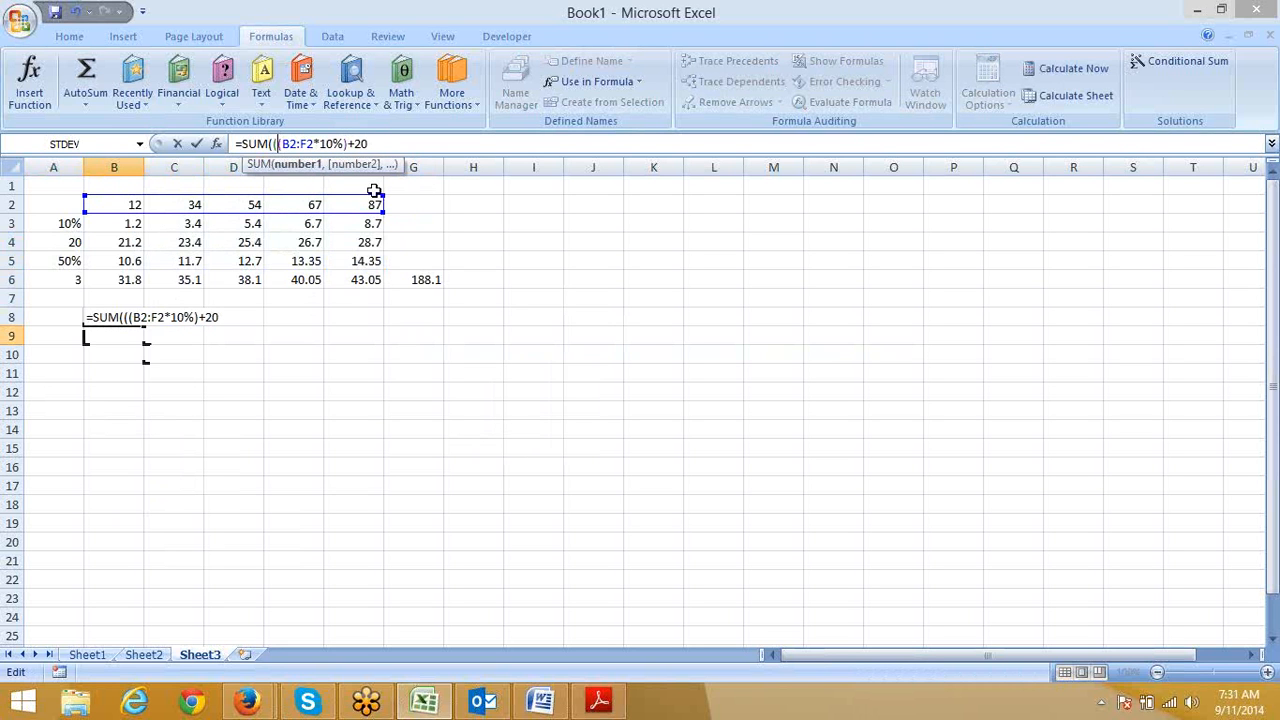
click(386, 146)
text()*50%)
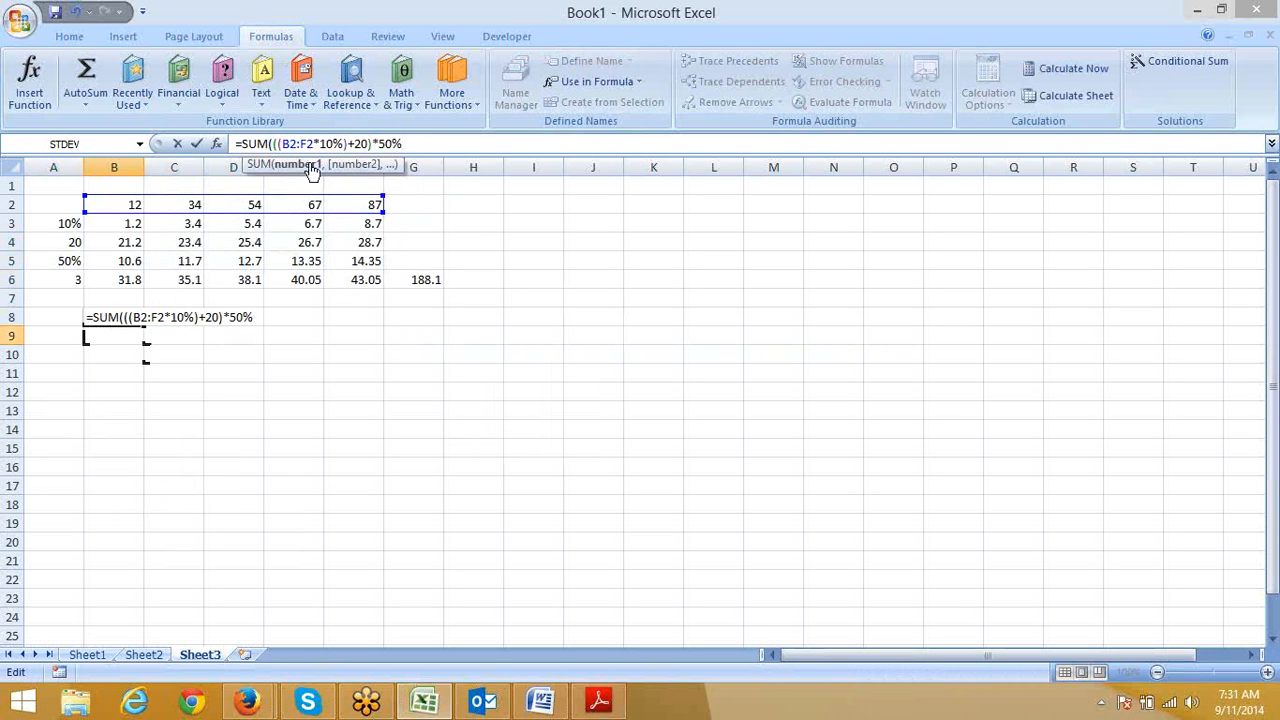
click(278, 144)
text(()
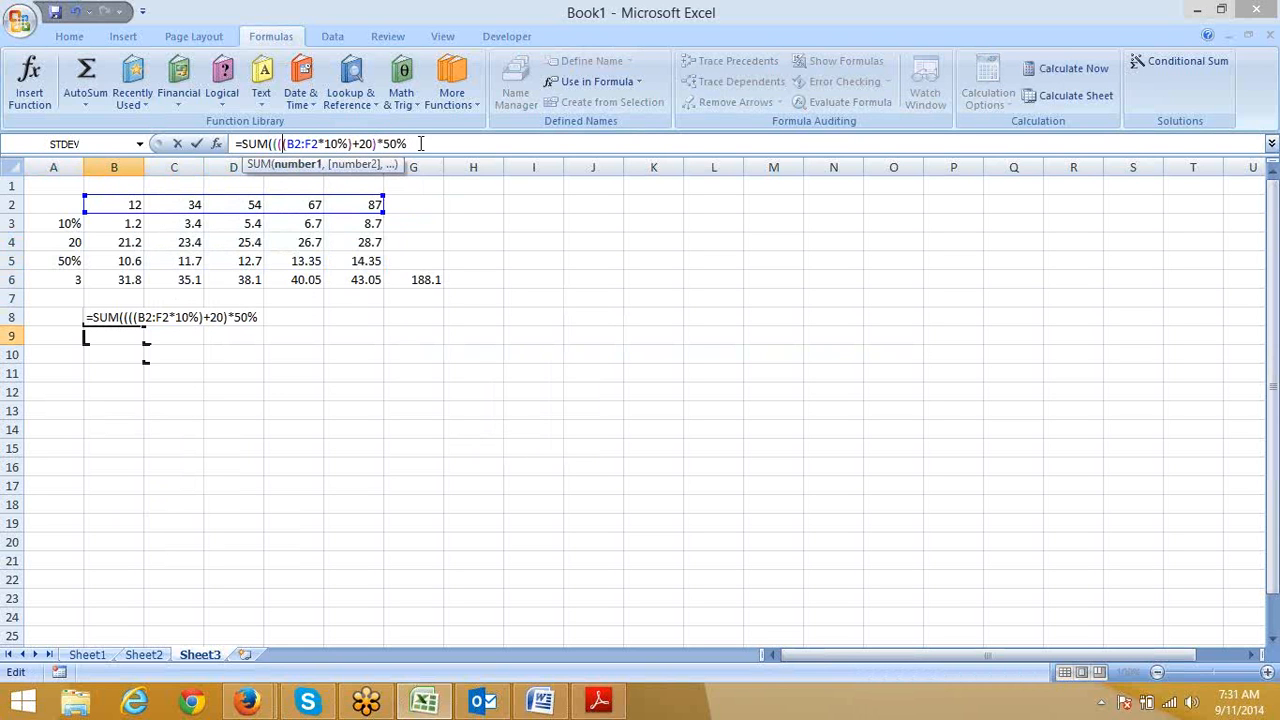
text())
text(*3)
key(Return)
key(Return)
Re-enter the SUM formula in cell B8 as an array formula
key(Up)
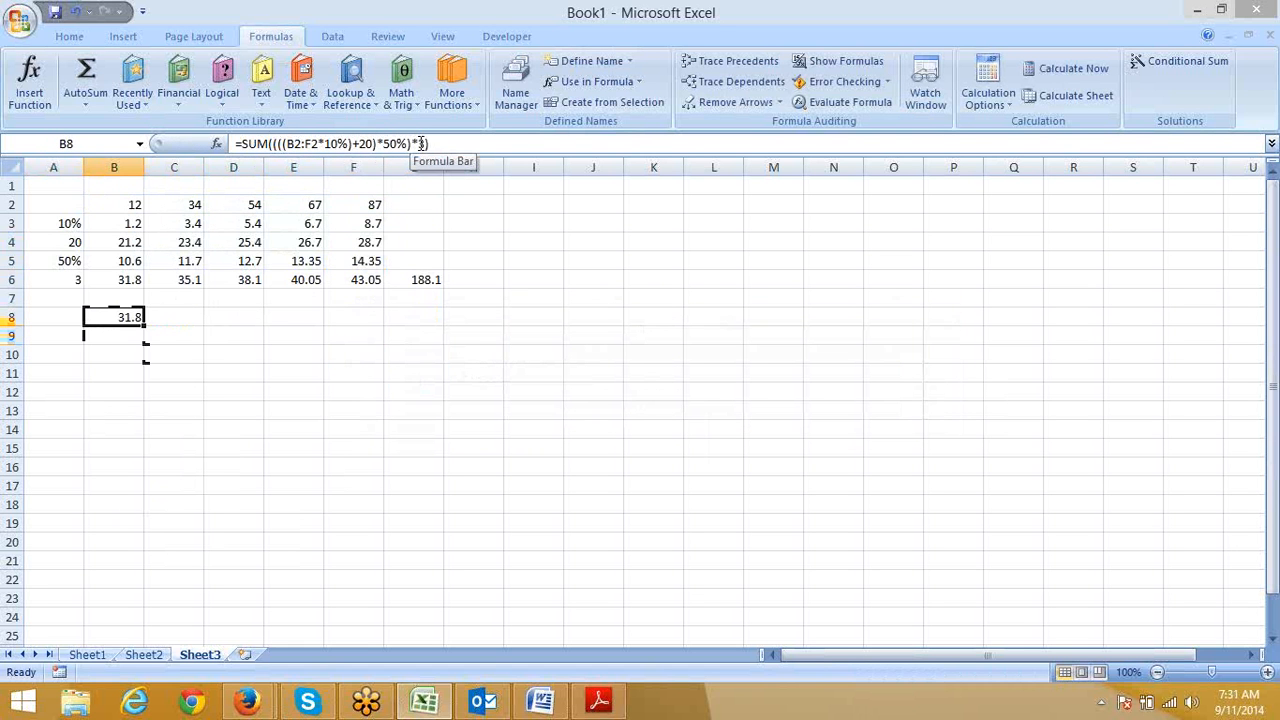
click(420, 143)
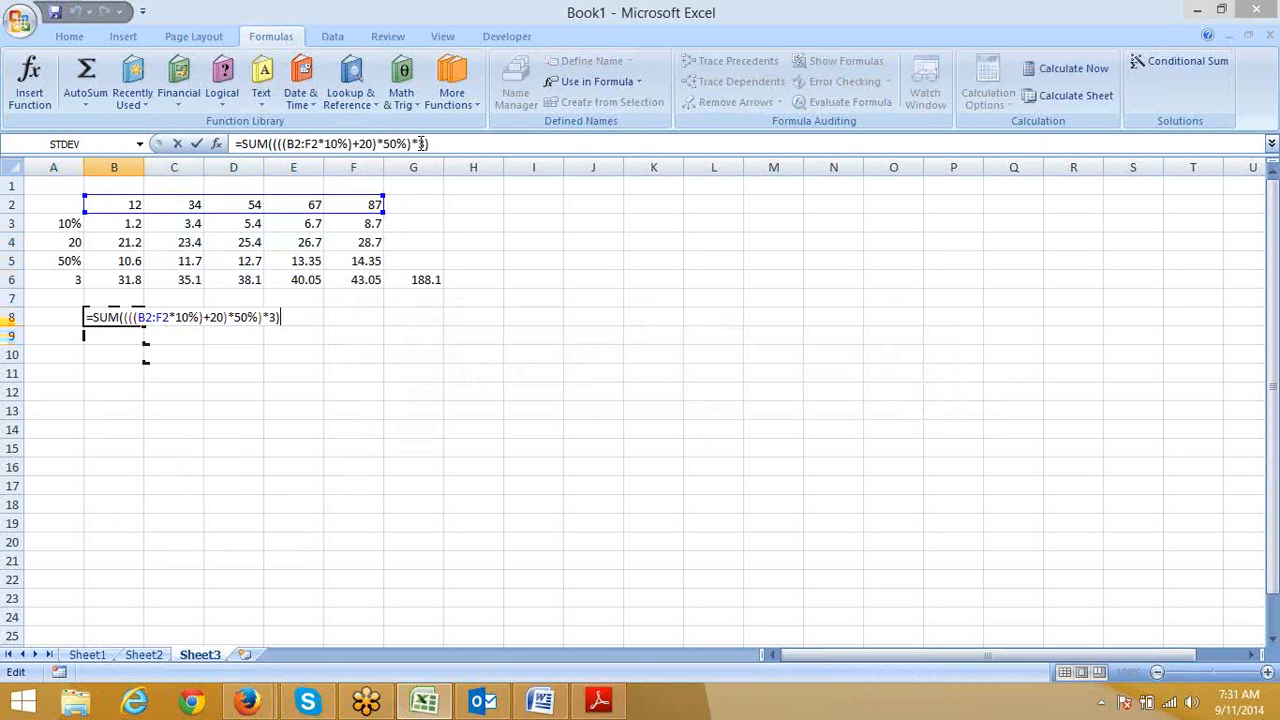
key(ctrl+shift+Return)
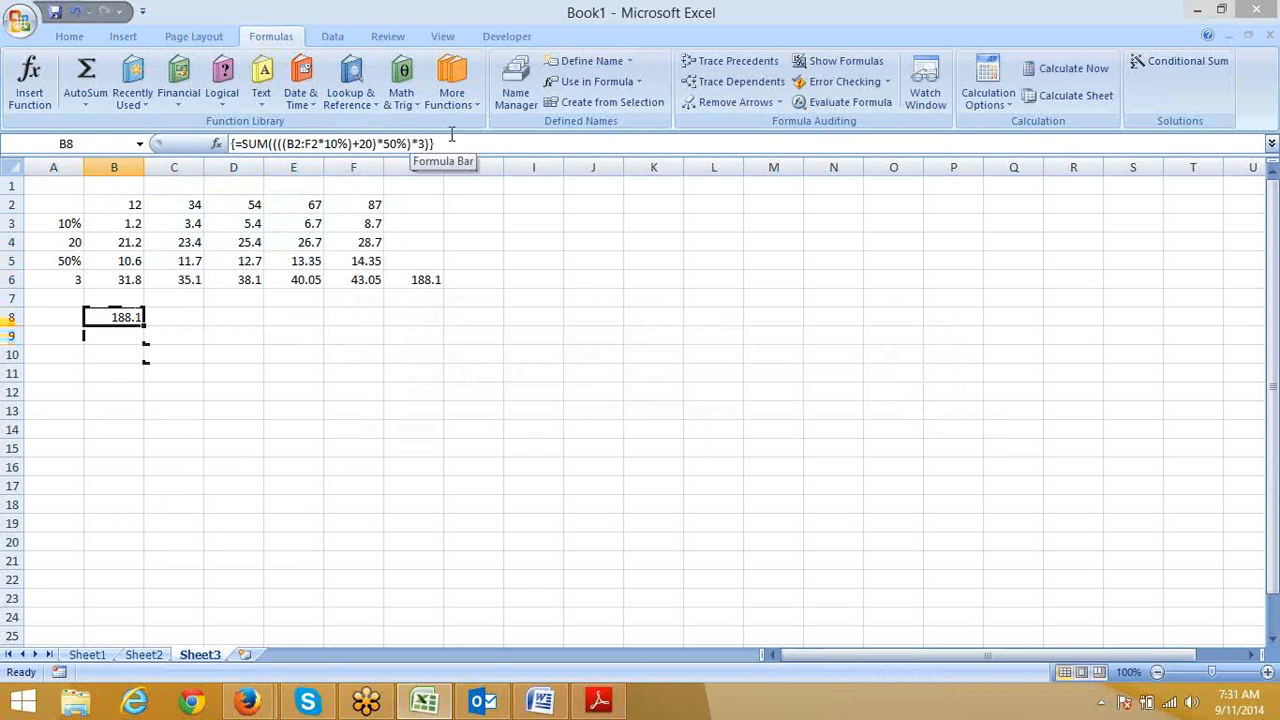
Evaluate the array formula in cell B8 stage by stage down to the final SUM of the computed array
click(847, 103)
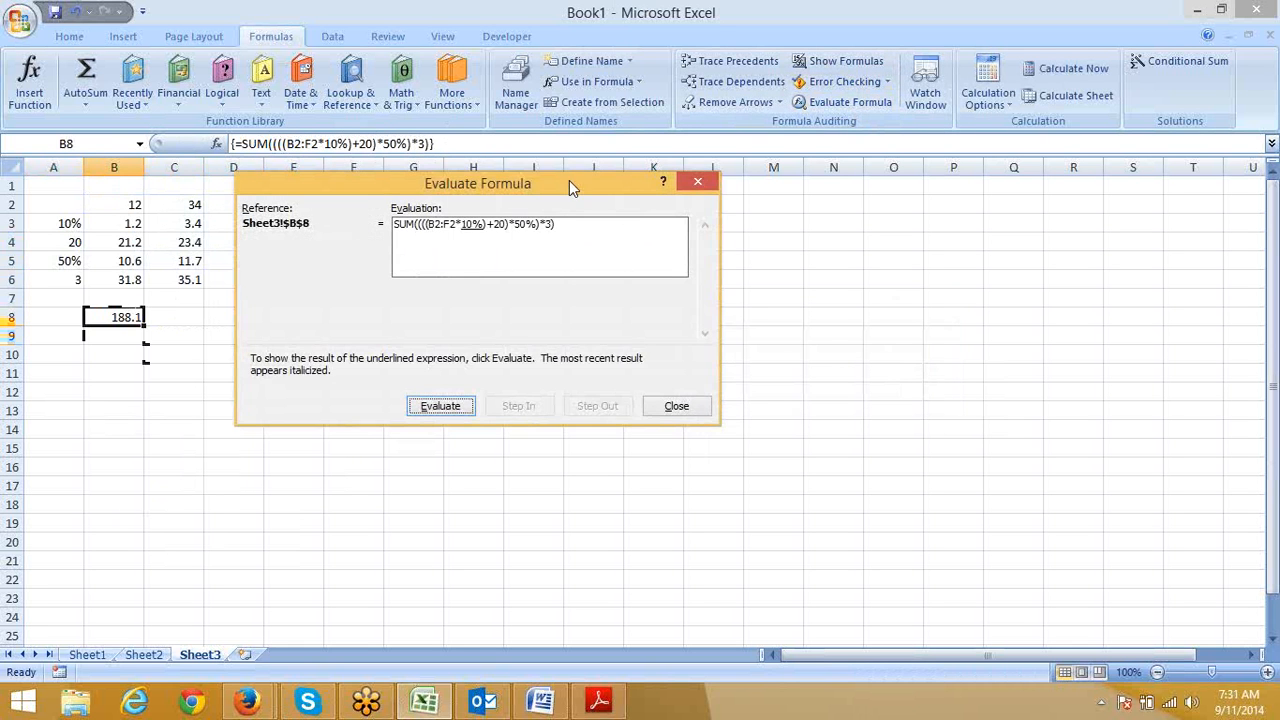
drag(569, 180, 621, 149)
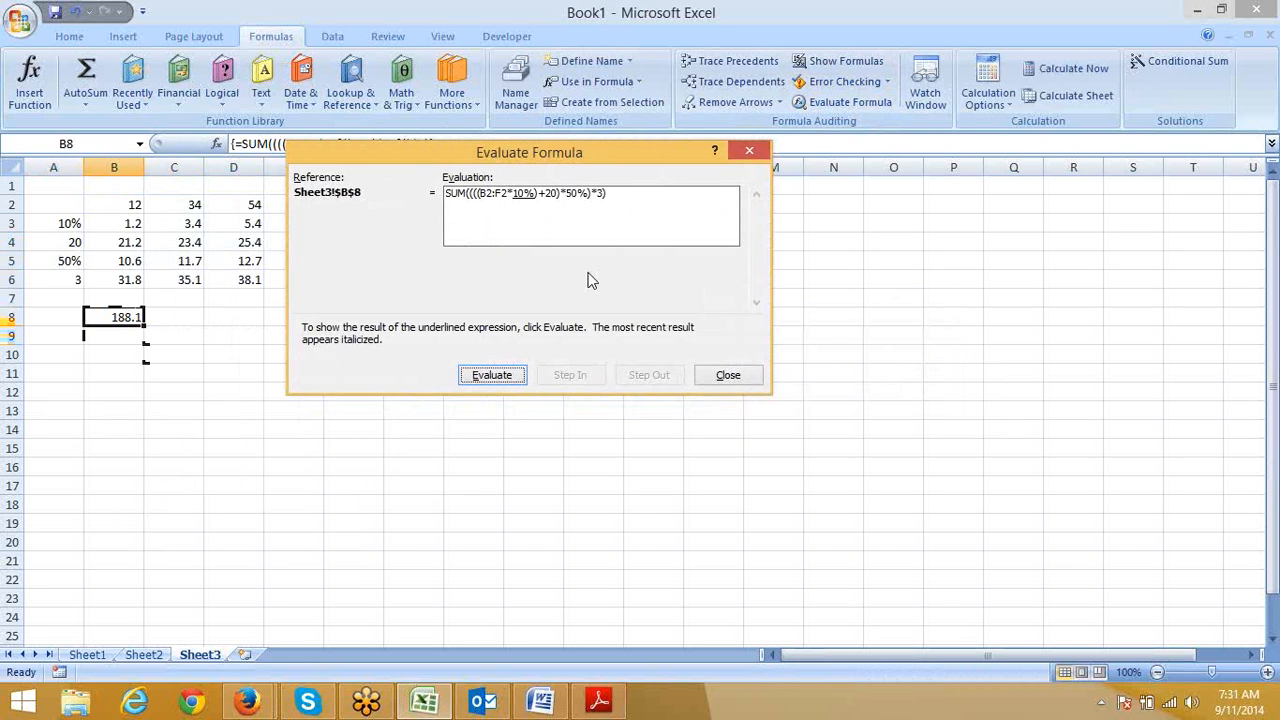
click(492, 384)
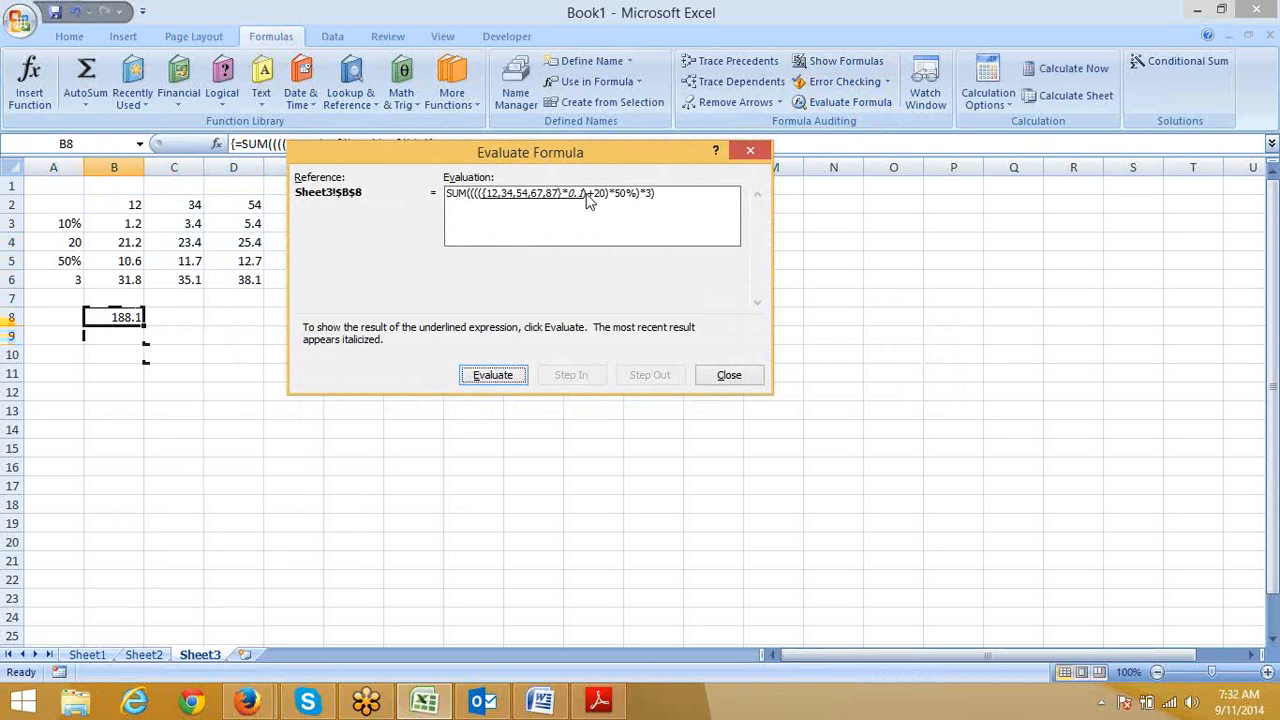
click(508, 376)
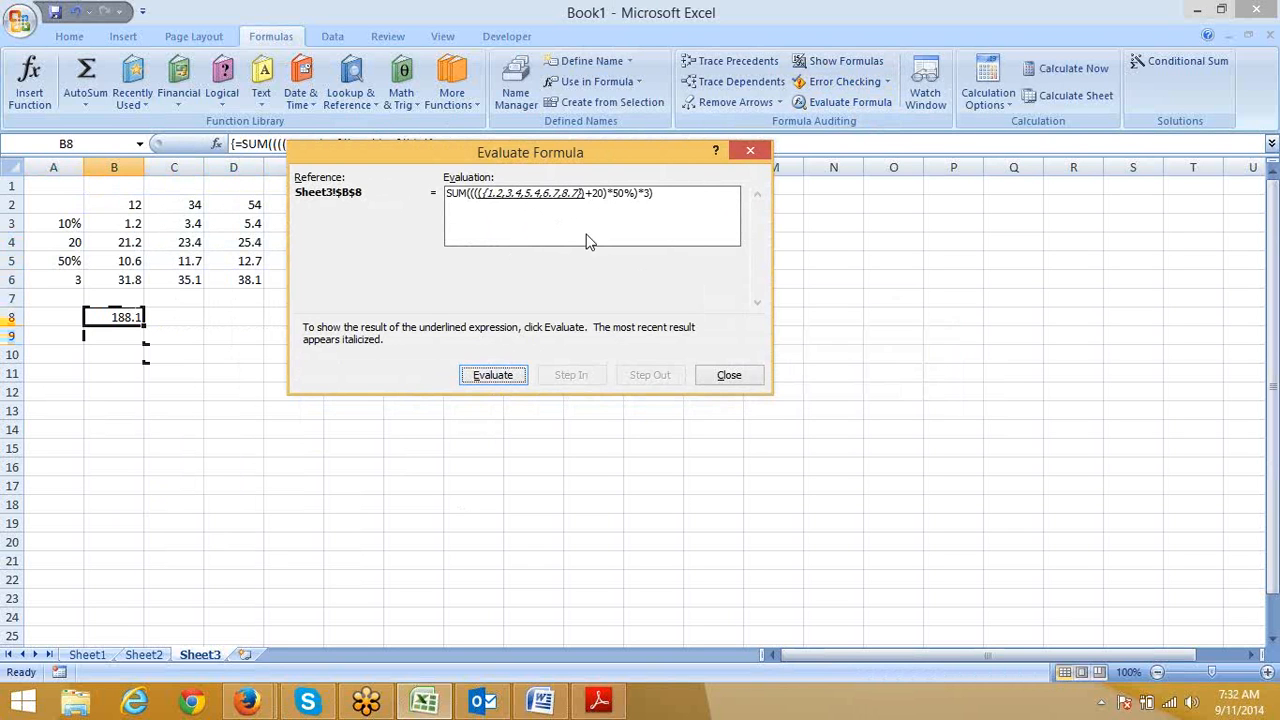
click(493, 376)
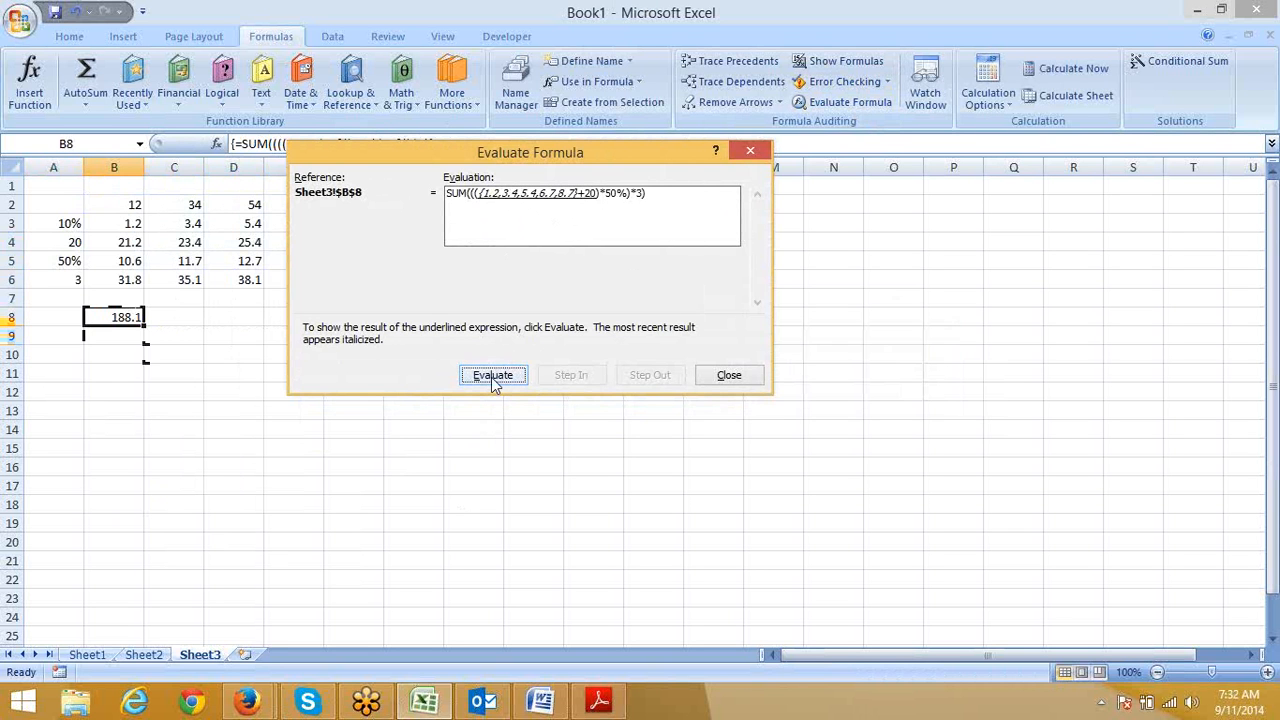
click(493, 376)
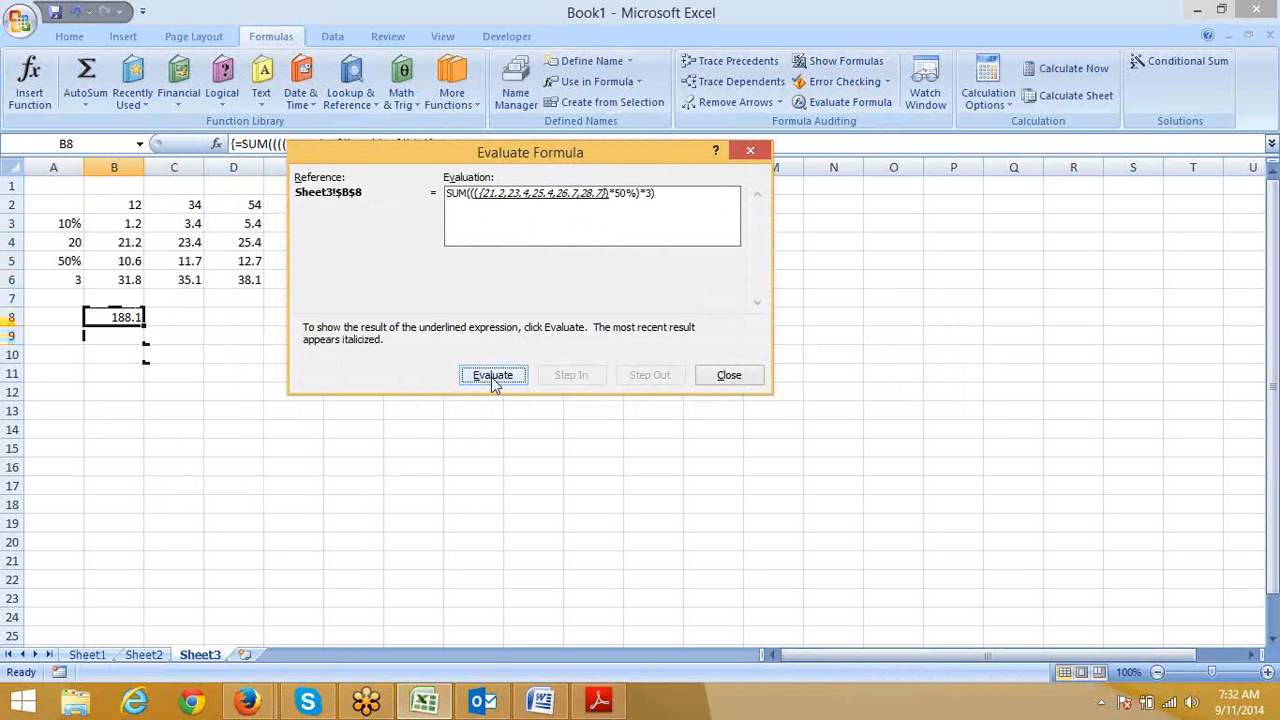
click(493, 376)
click(493, 376)
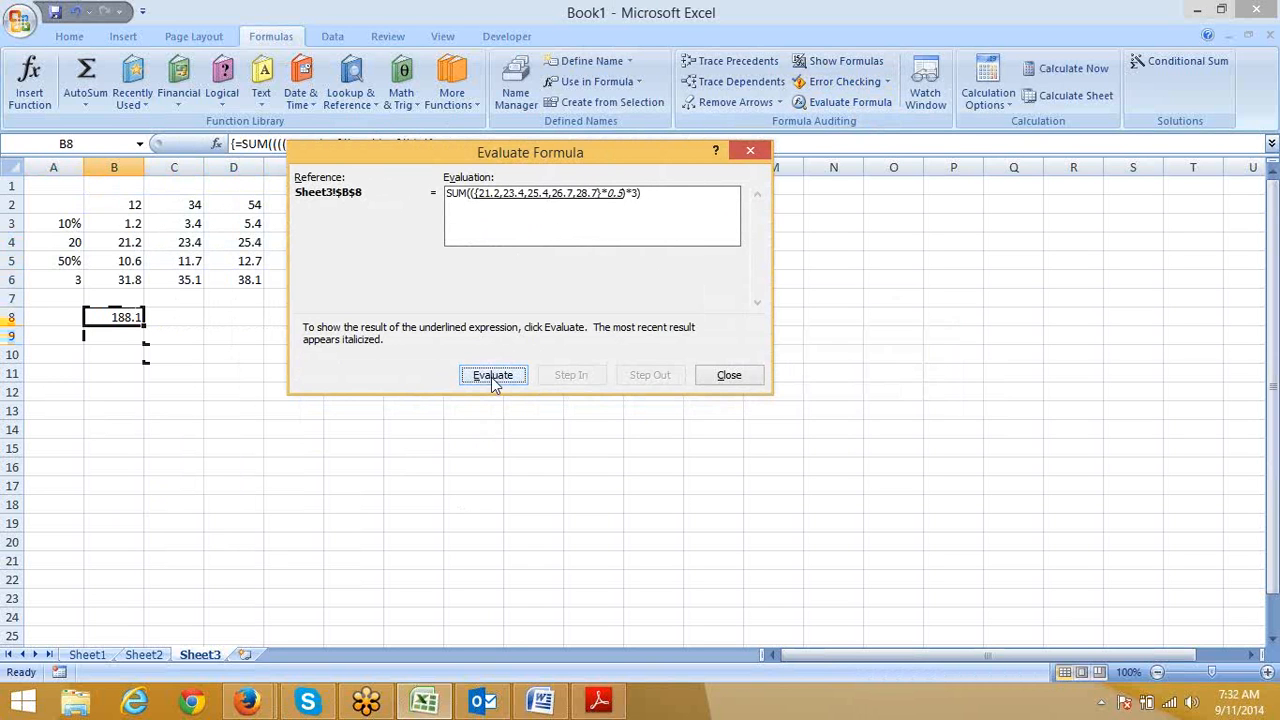
click(493, 376)
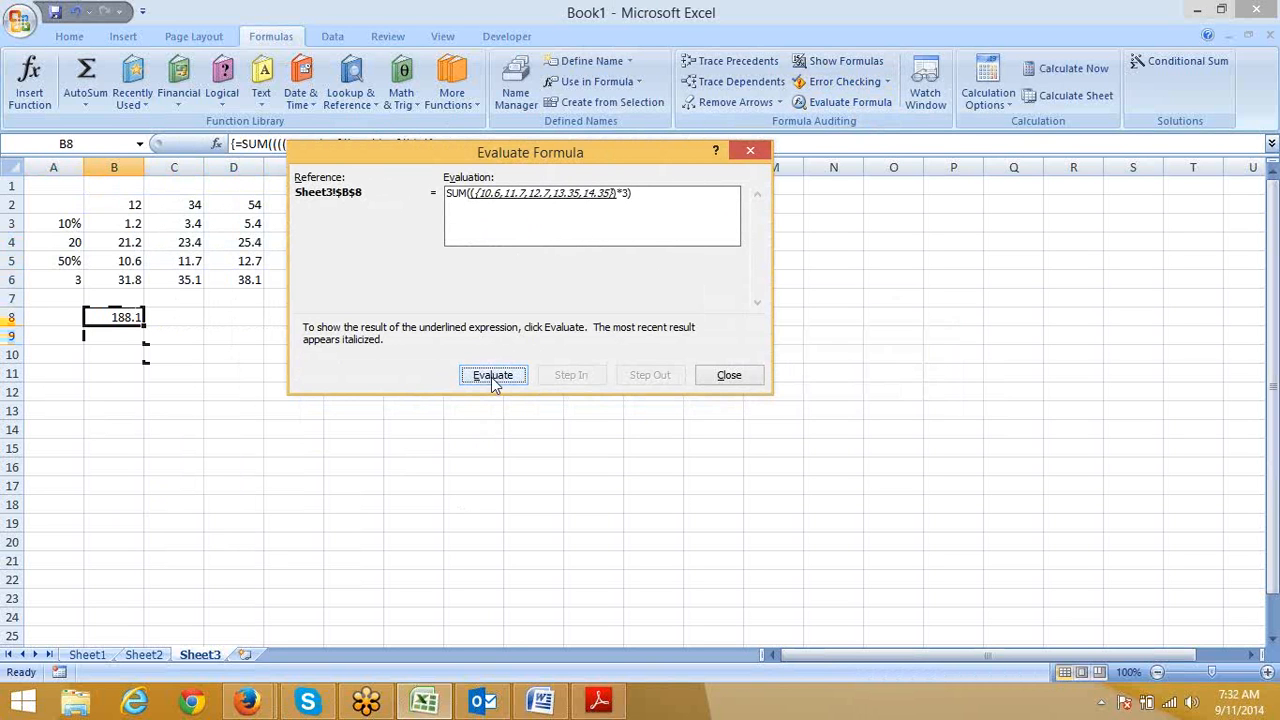
click(493, 376)
click(493, 376)
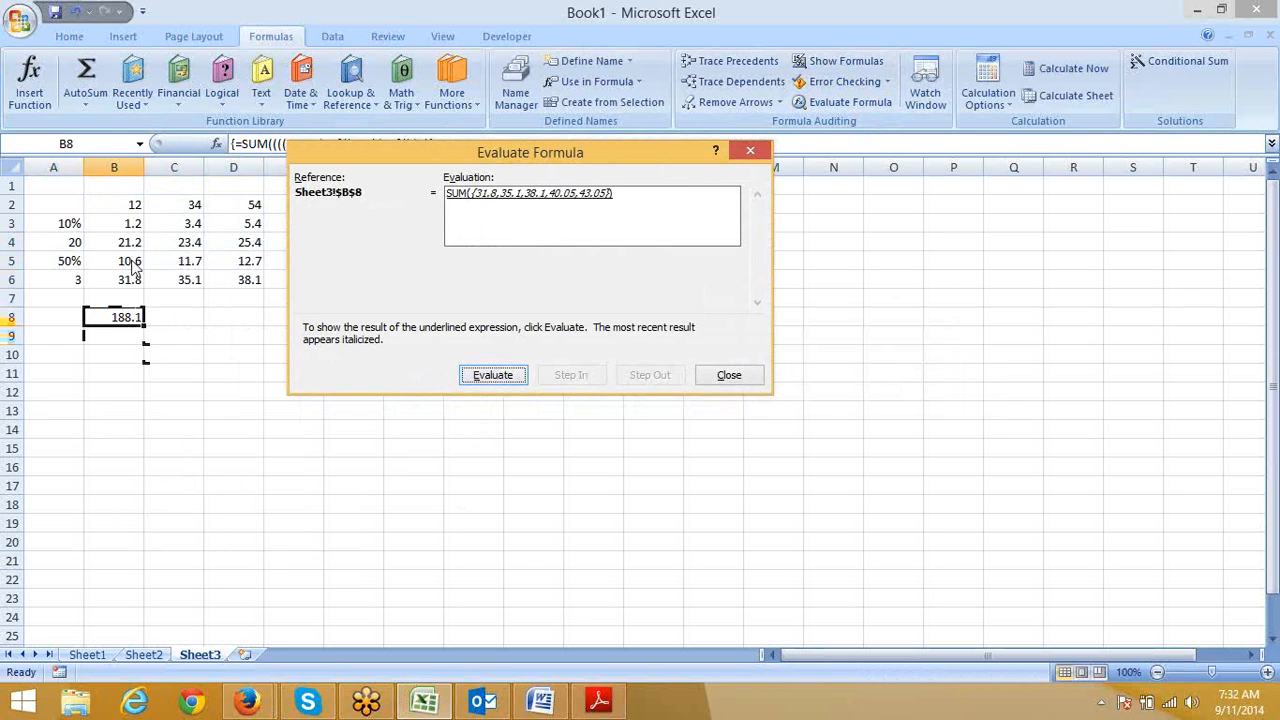
key(Escape)
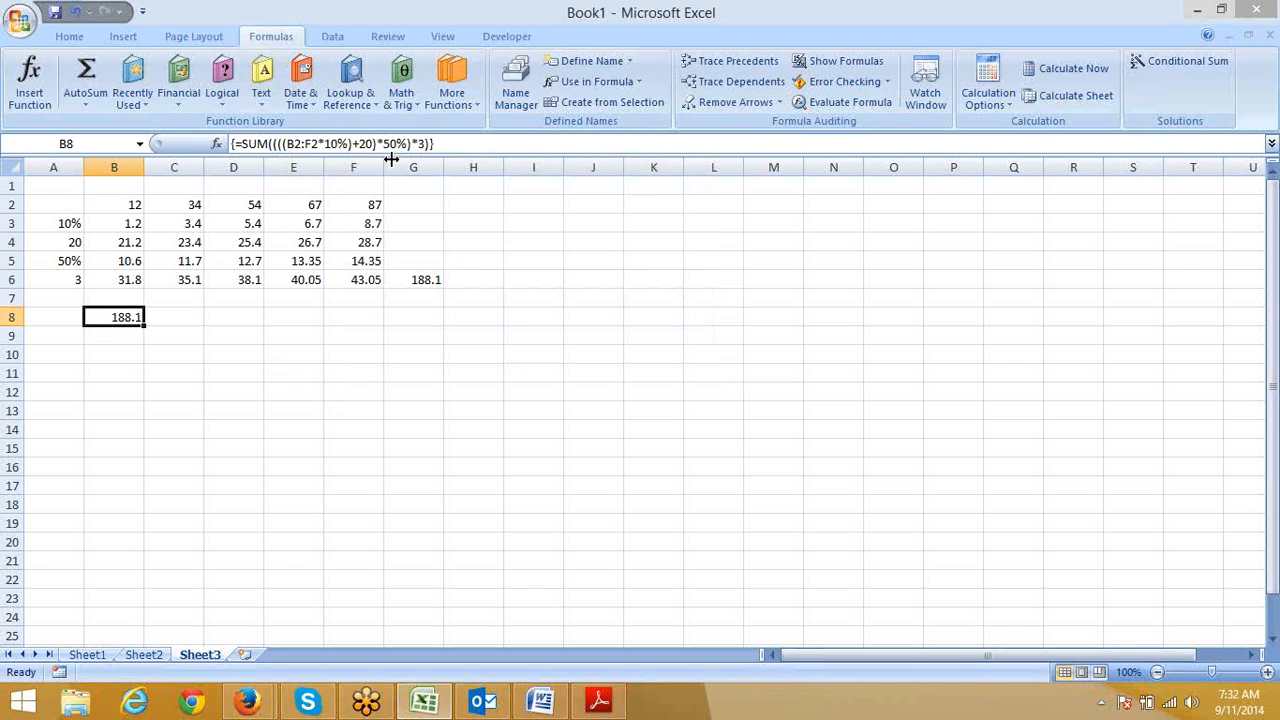
Begin a SUM formula in cell C8 that multiplies the array constant {12,34,54,67,87} by 10% inside nested opening parentheses
key(Right)
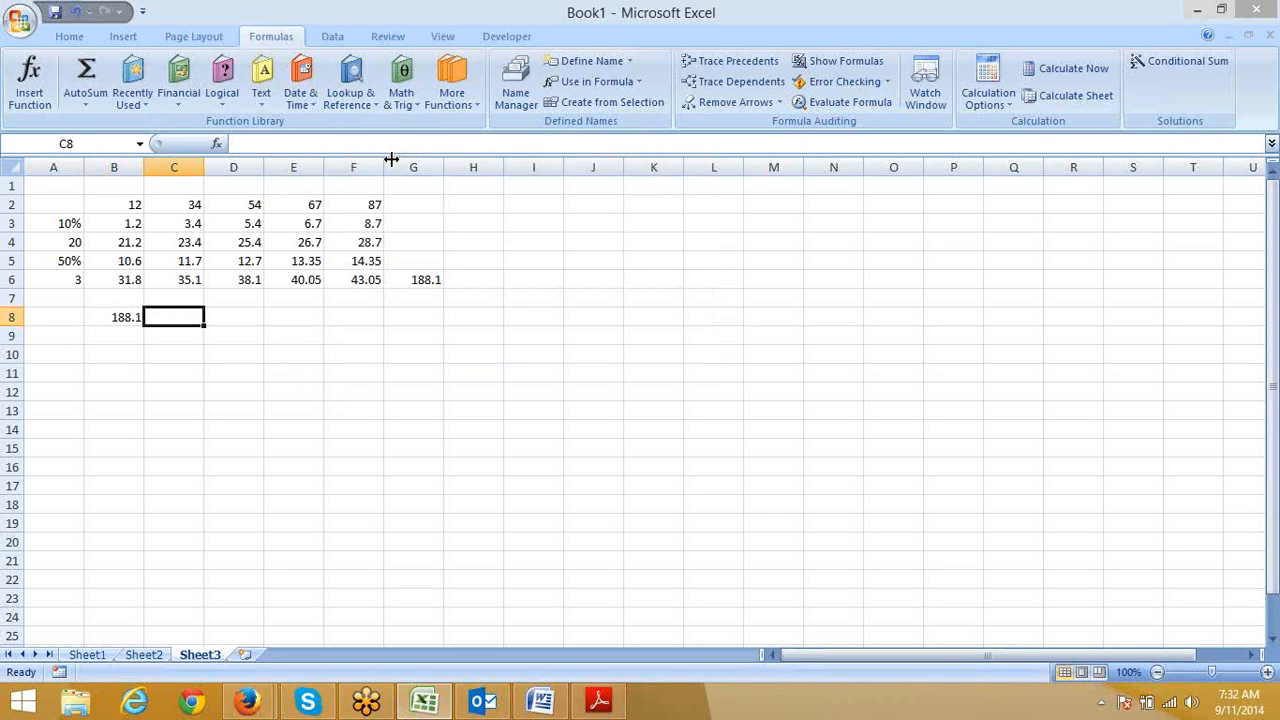
text(=)
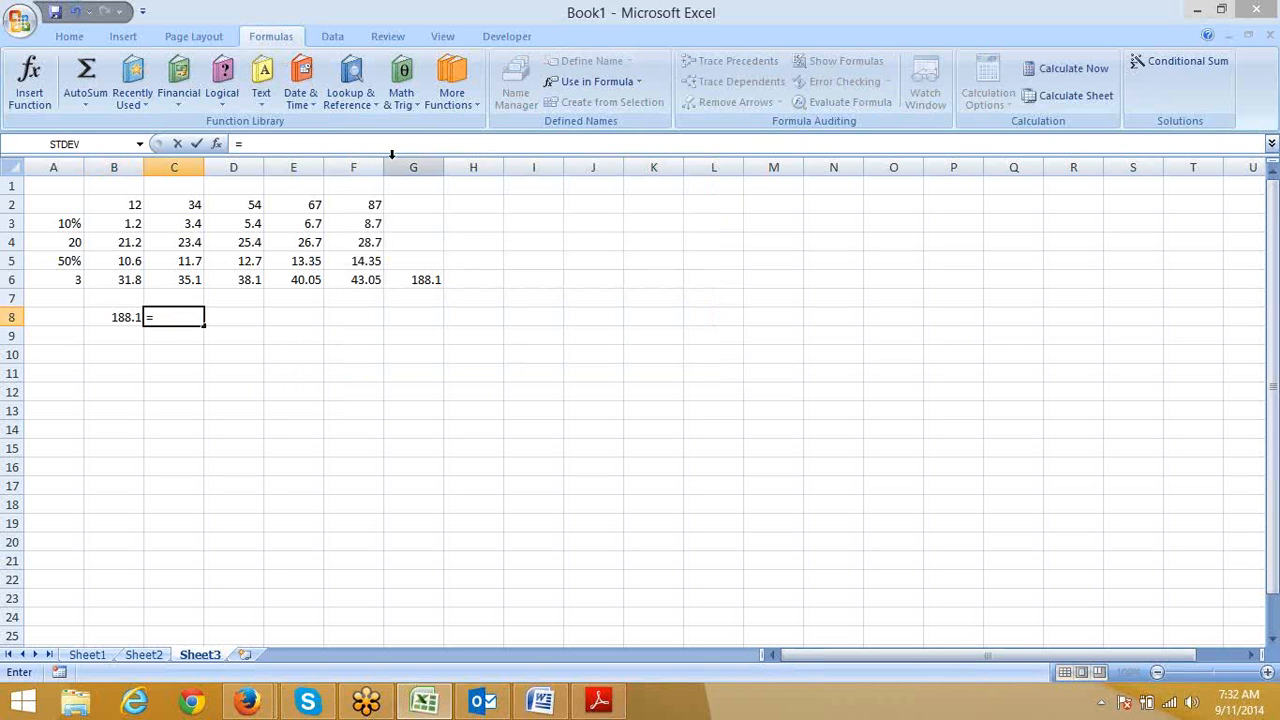
text(sum)
key(Tab)
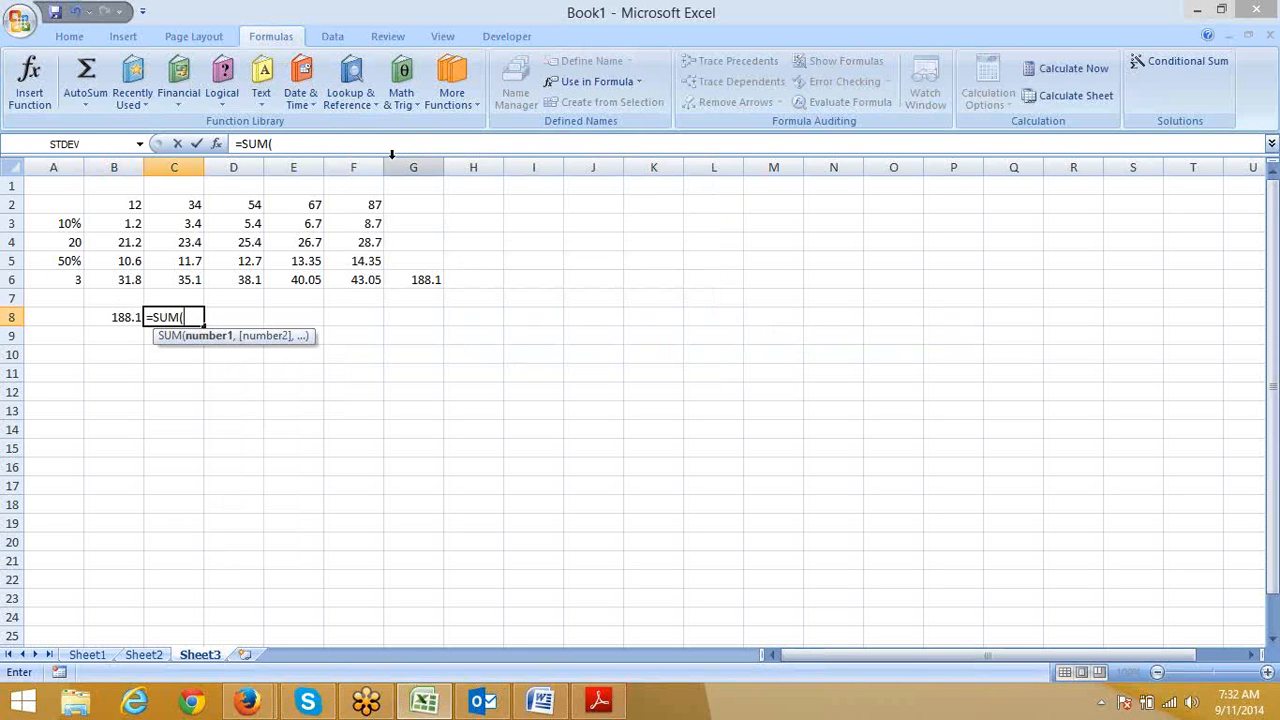
text((({12,34,54,)
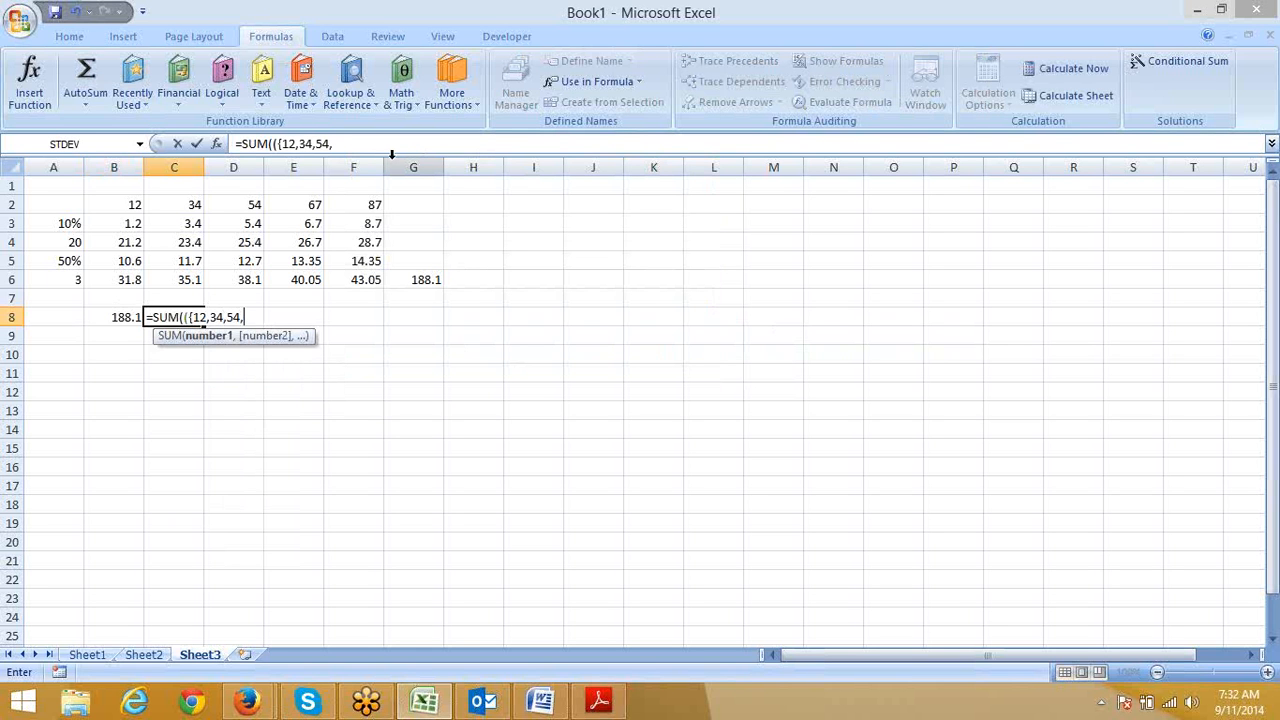
text(67,87})
text(*10)
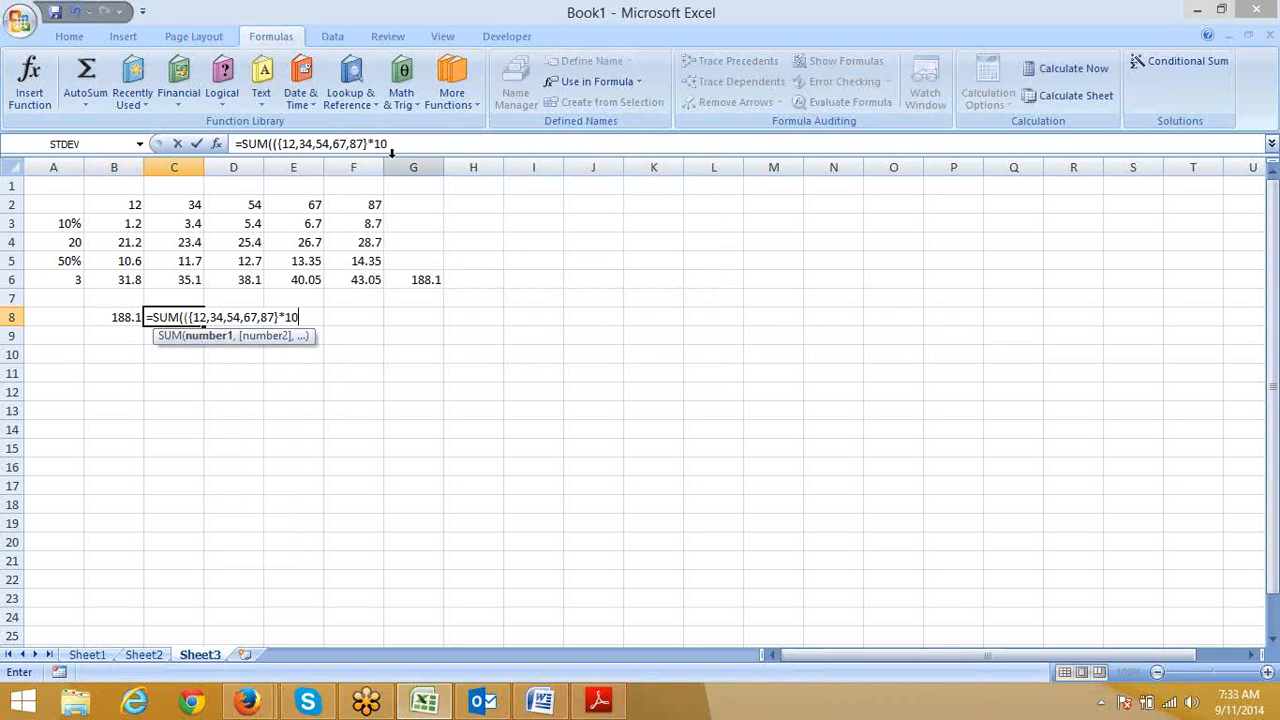
text(%)
click(278, 145)
text(()
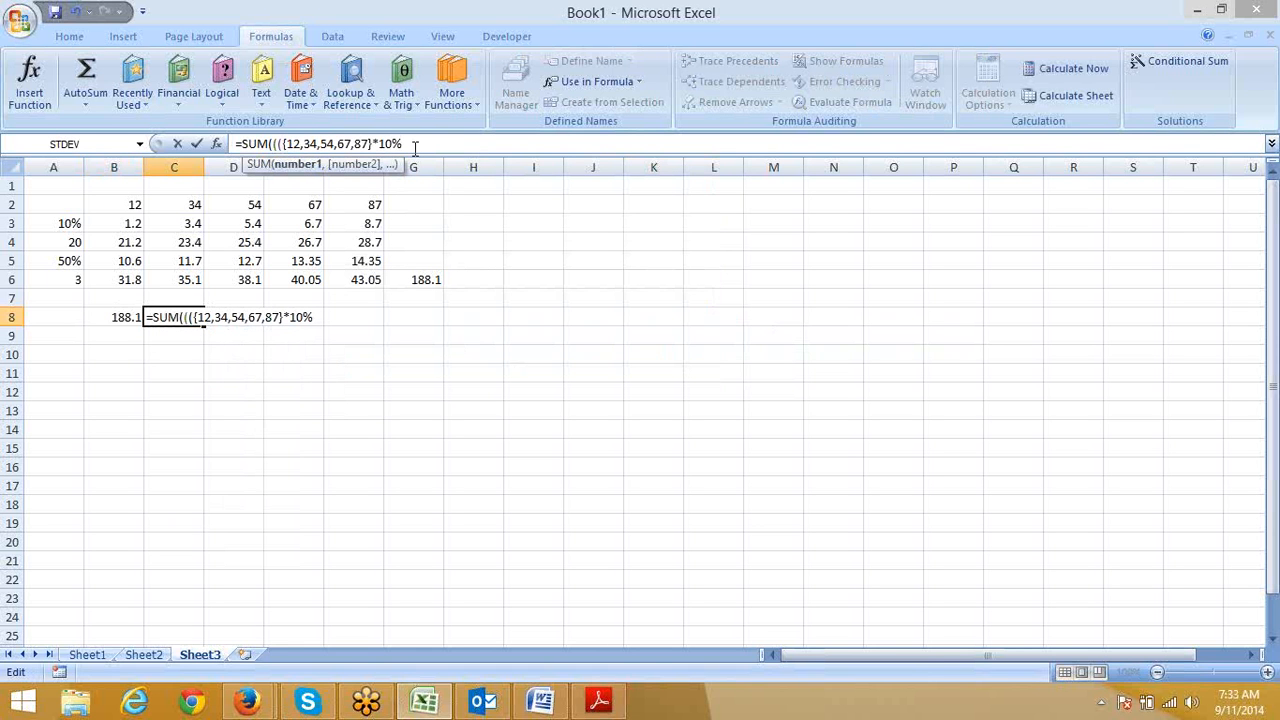
Extend the C8 formula by adding 20 to the 10% product and multiplying that parenthesized sum by 50%
text()*)
key(BackSpace)
text(+20)
click(278, 145)
text(()
click(440, 143)
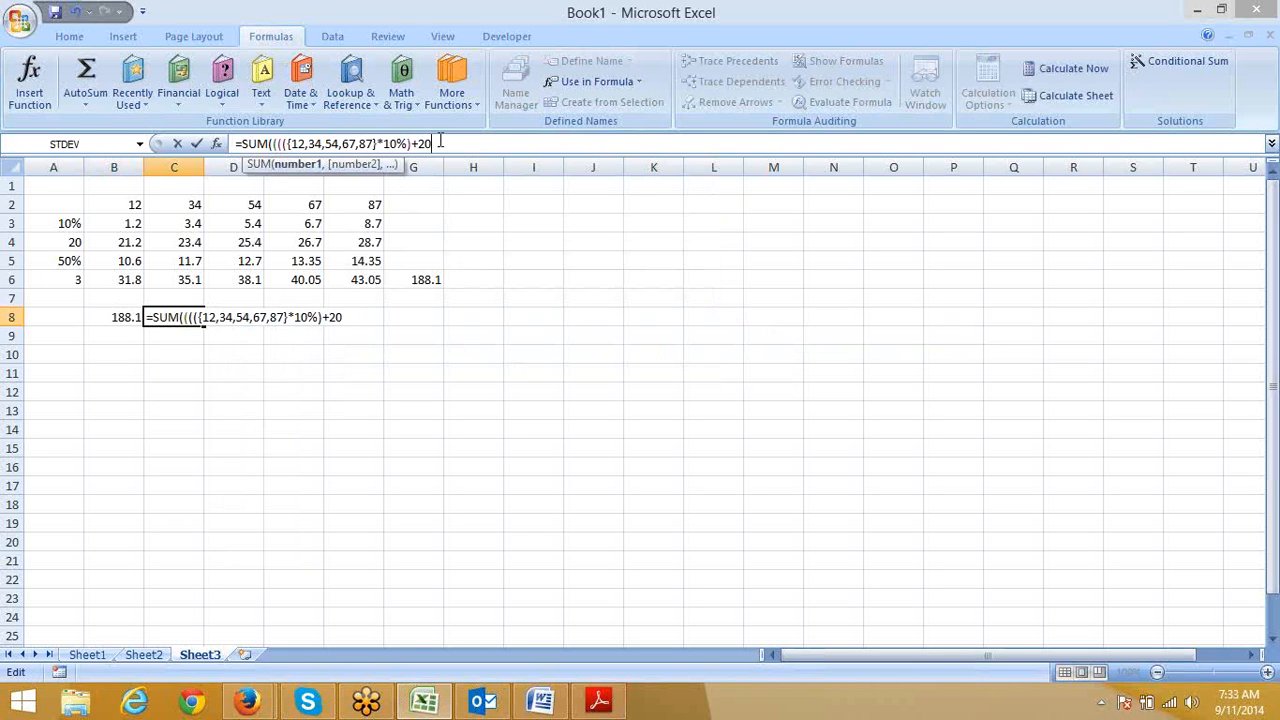
text()*50%)
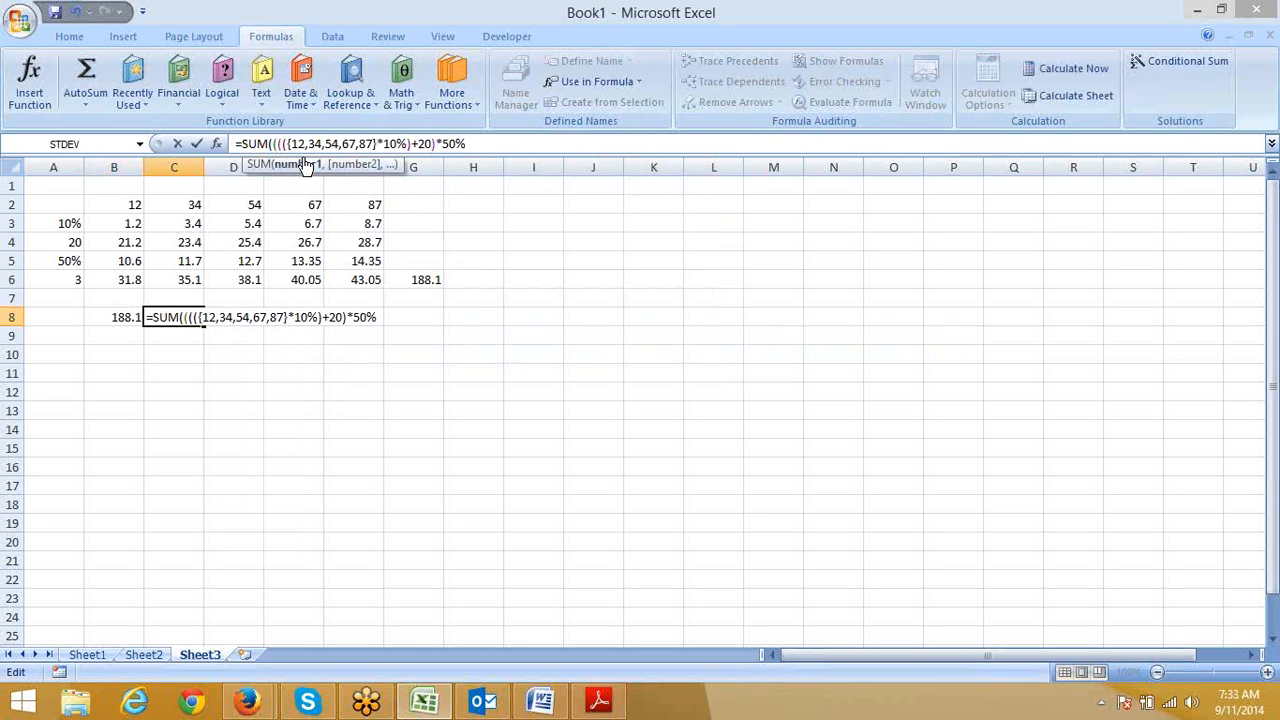
text(()
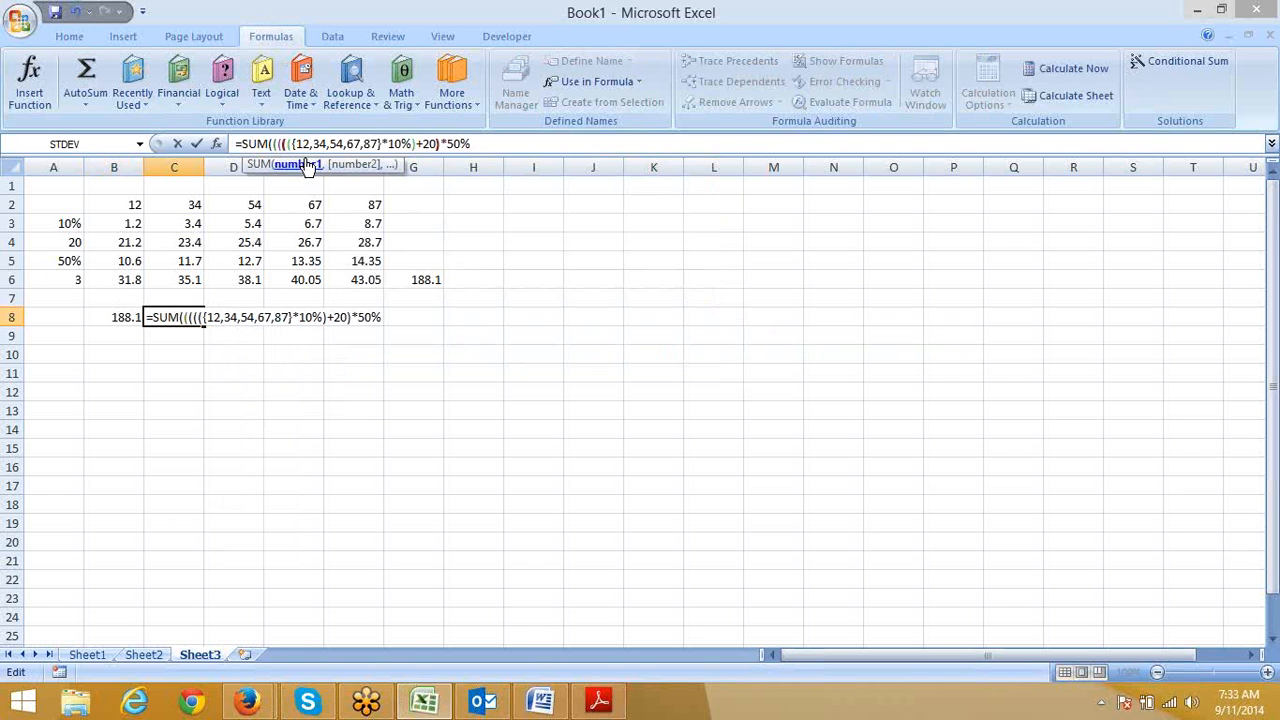
Multiply the C8 expression by 3, enter =SUM((((({12,34,54,67,87}*10%)+20)*50%)*3)), and compare it with the formula in B8
click(482, 144)
text()*3)
key(Return)
key(Return)
key(Up)
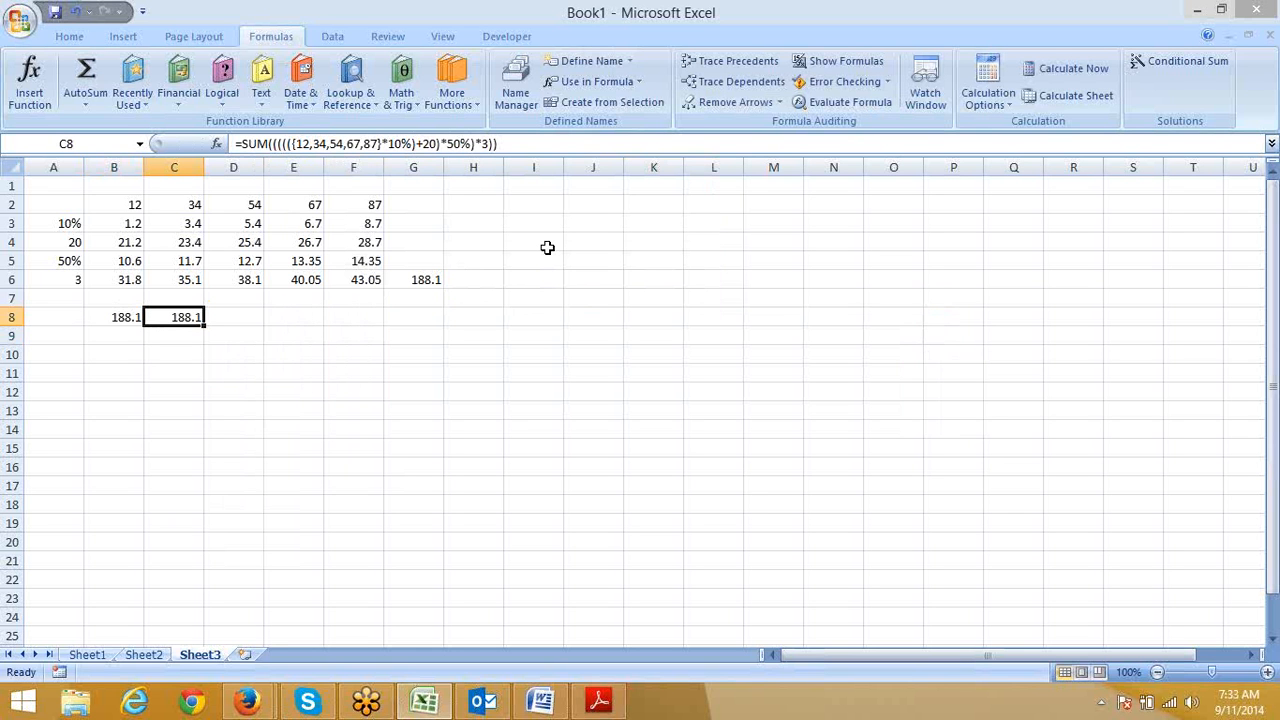
key(Left)
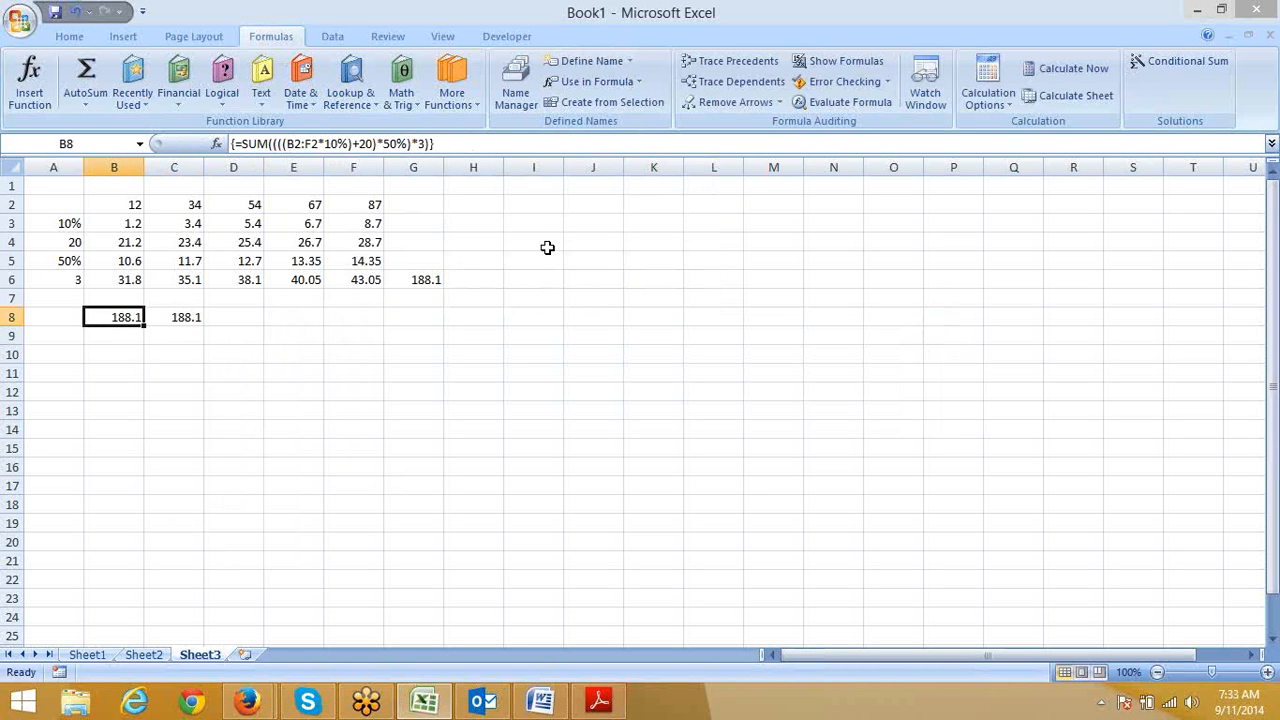
key(Right)
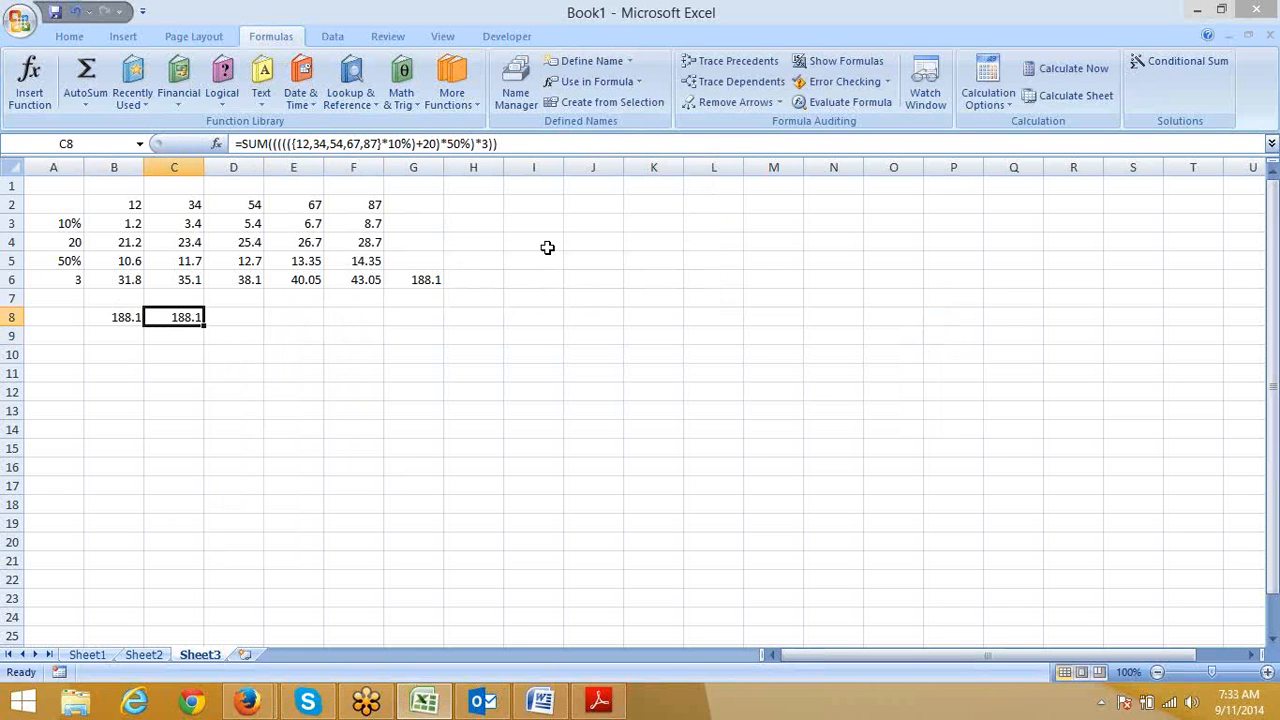
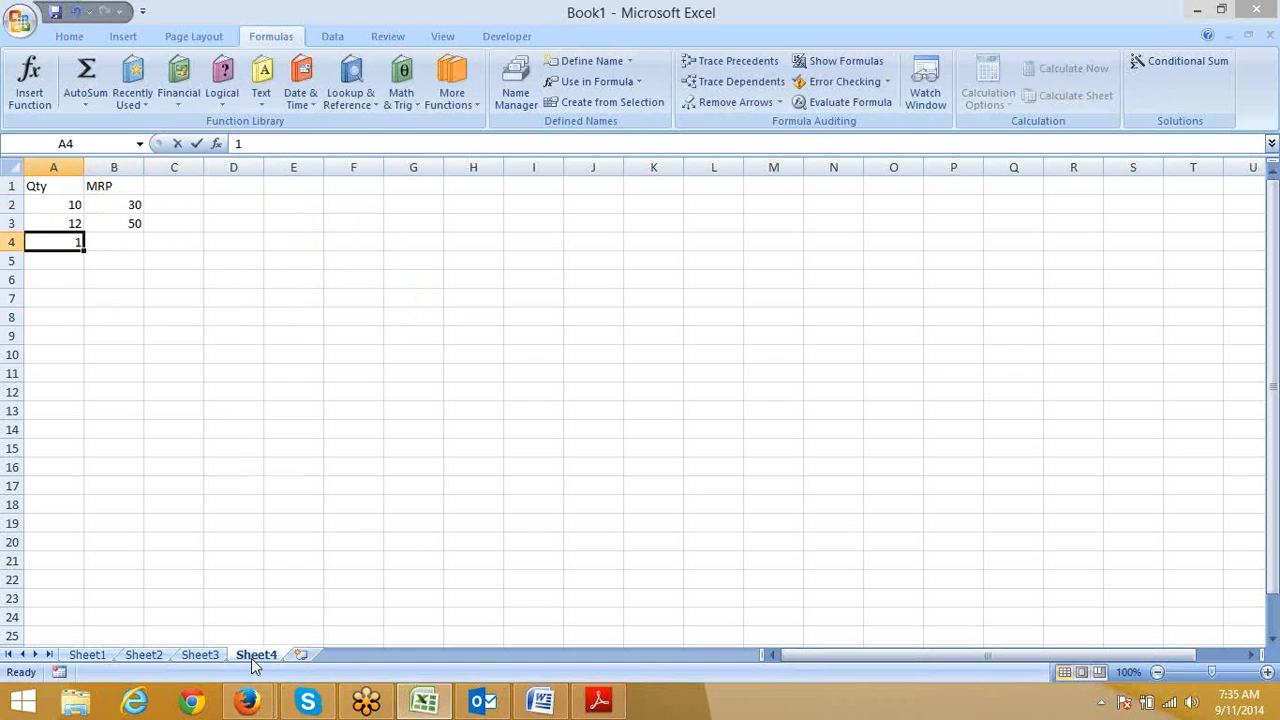
Fill rows 4 to 6 of the Qty and MRP columns with 7 and 40, 9 and 35, and 10 and 50
key(Tab)
text(40)
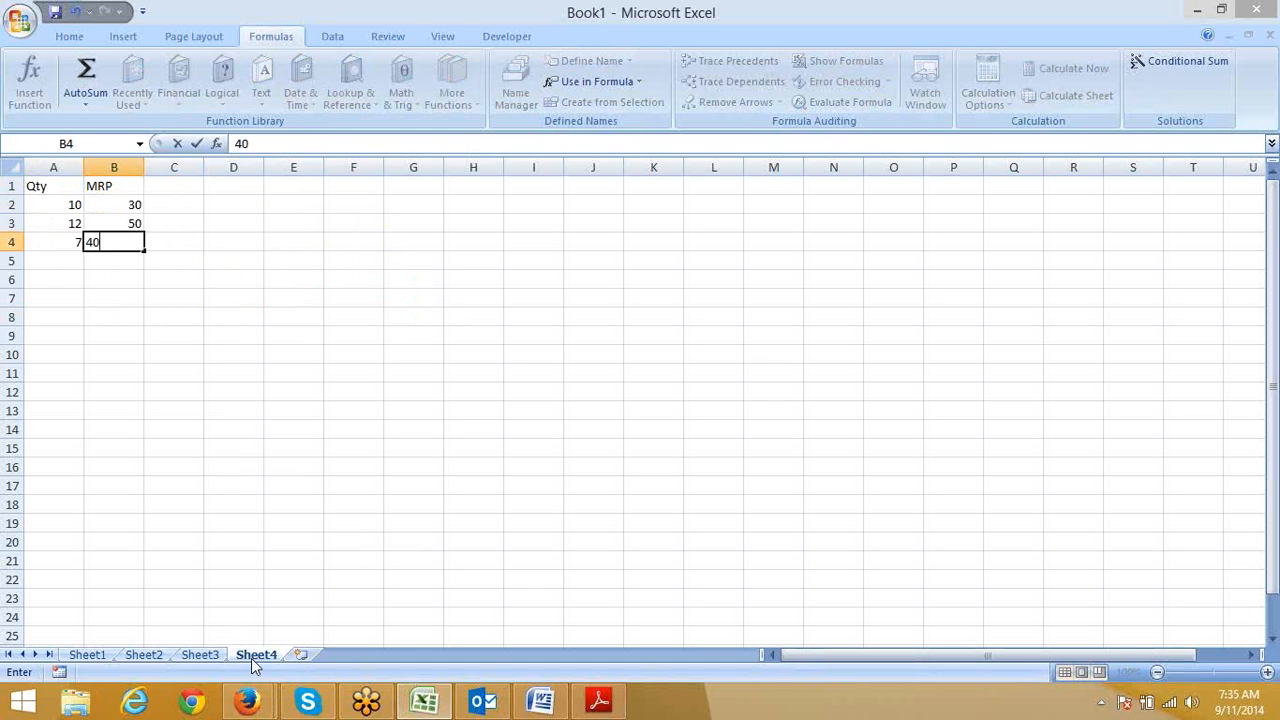
key(Return)
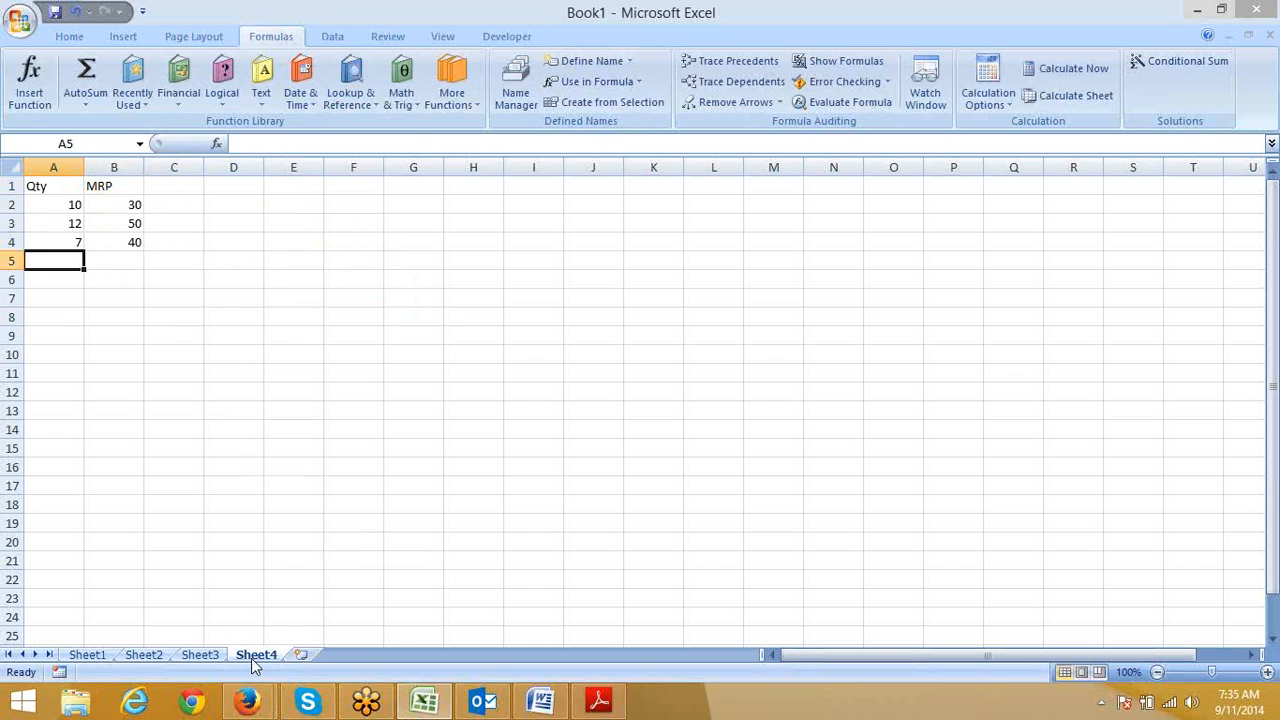
text(9)
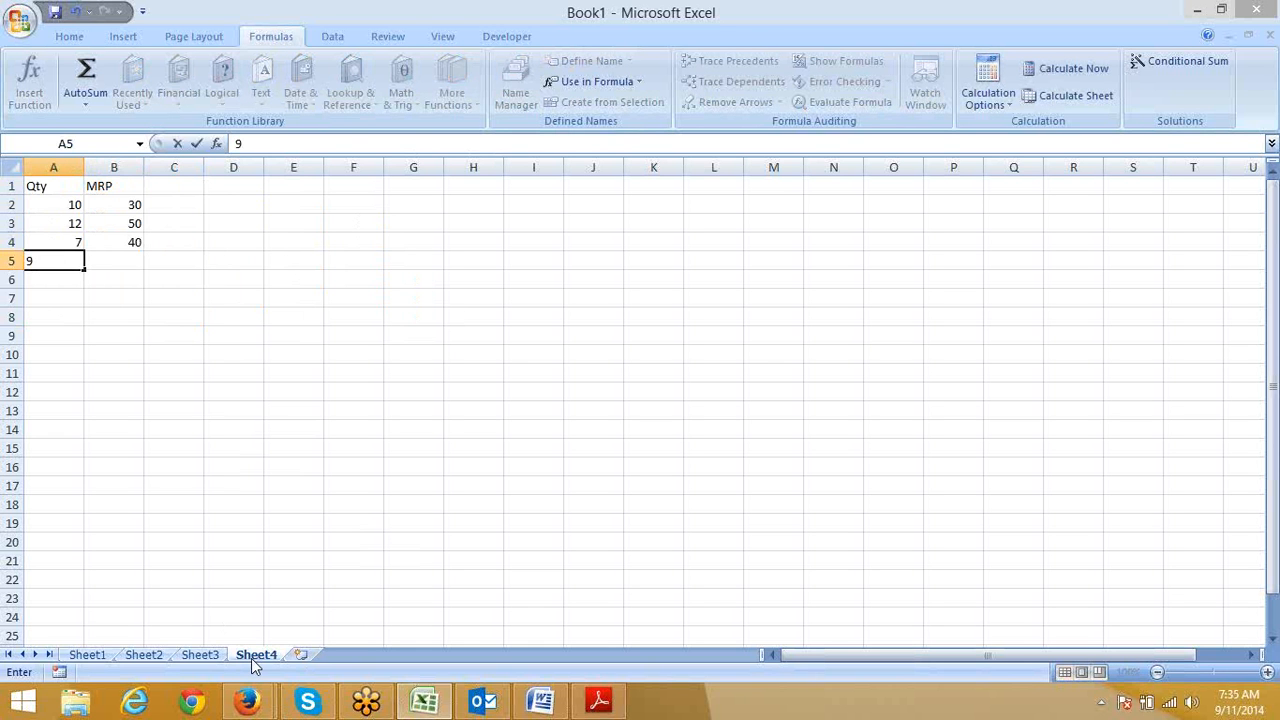
key(Tab)
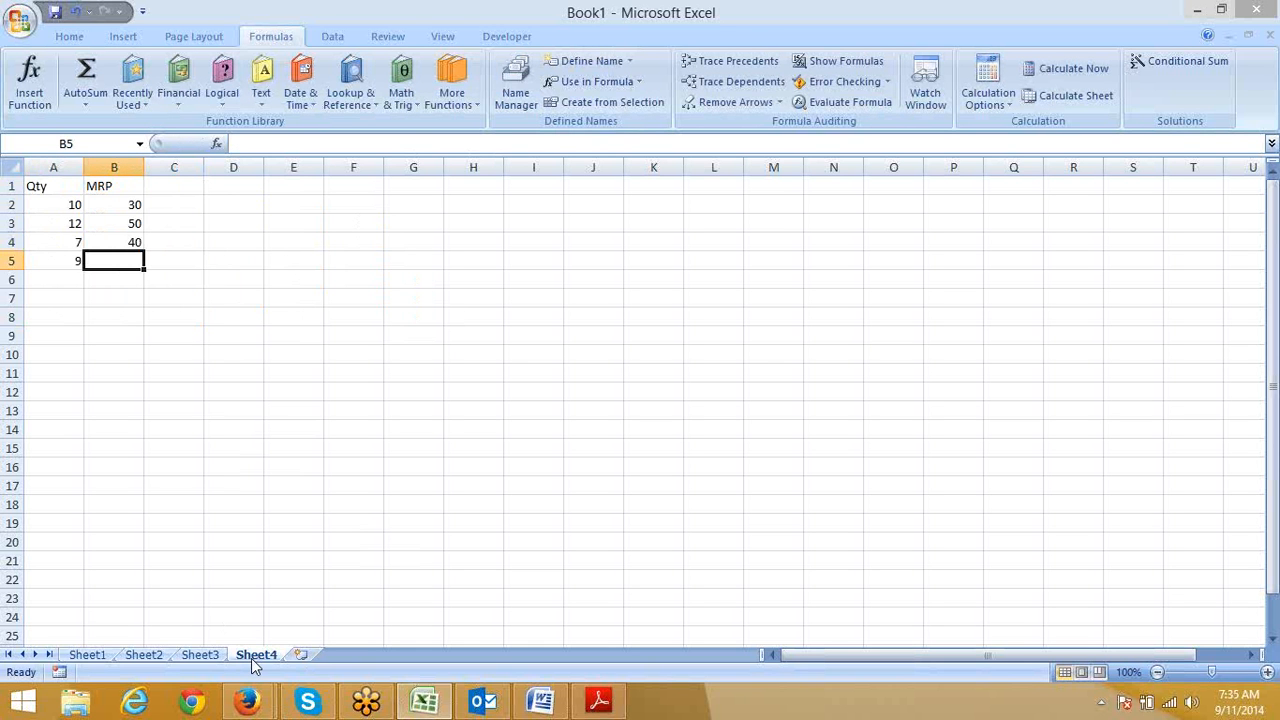
text(35)
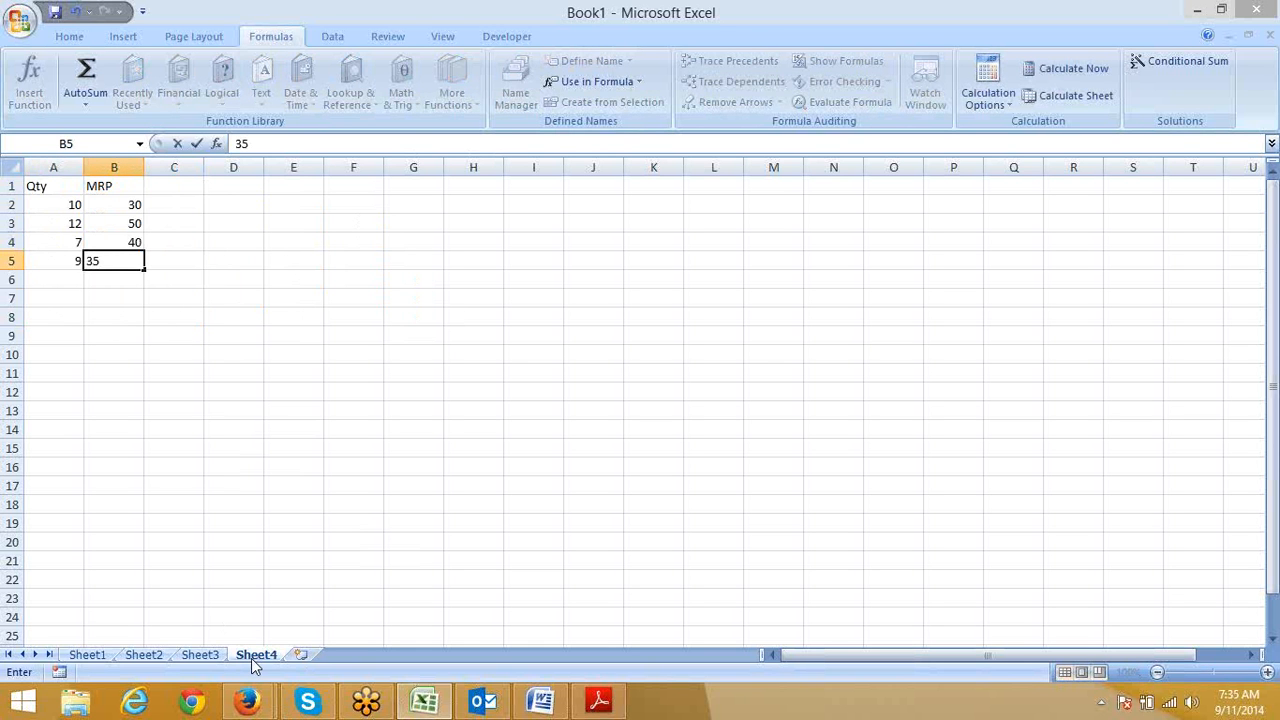
key(Return)
text(10)
key(Tab)
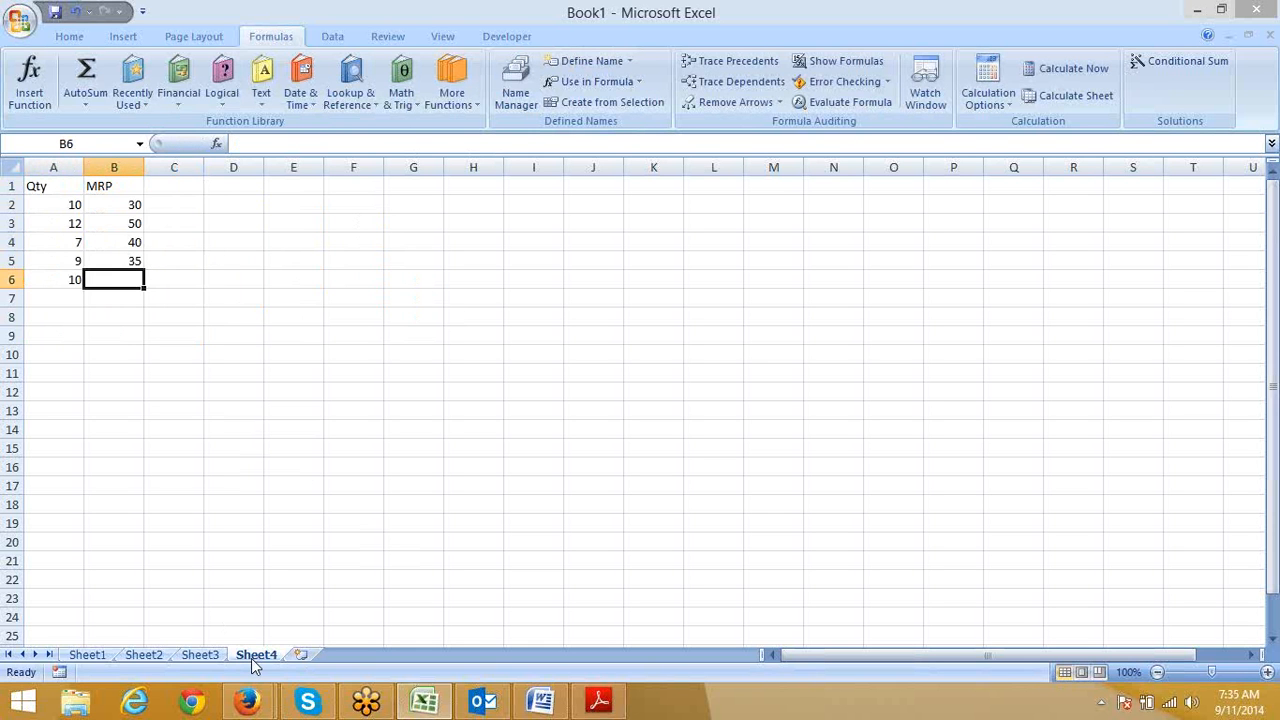
text(50)
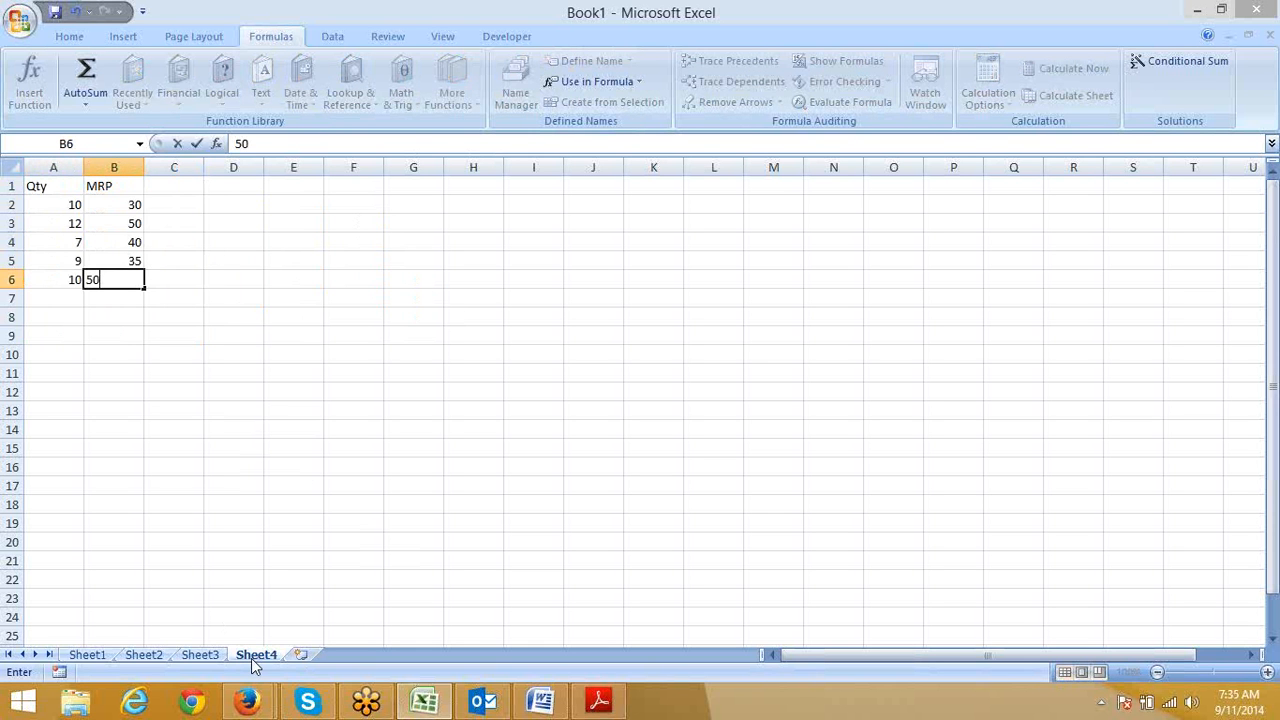
Label cell B9 below the Qty and MRP data as Total
key(Down)
key(Down)
key(Down)
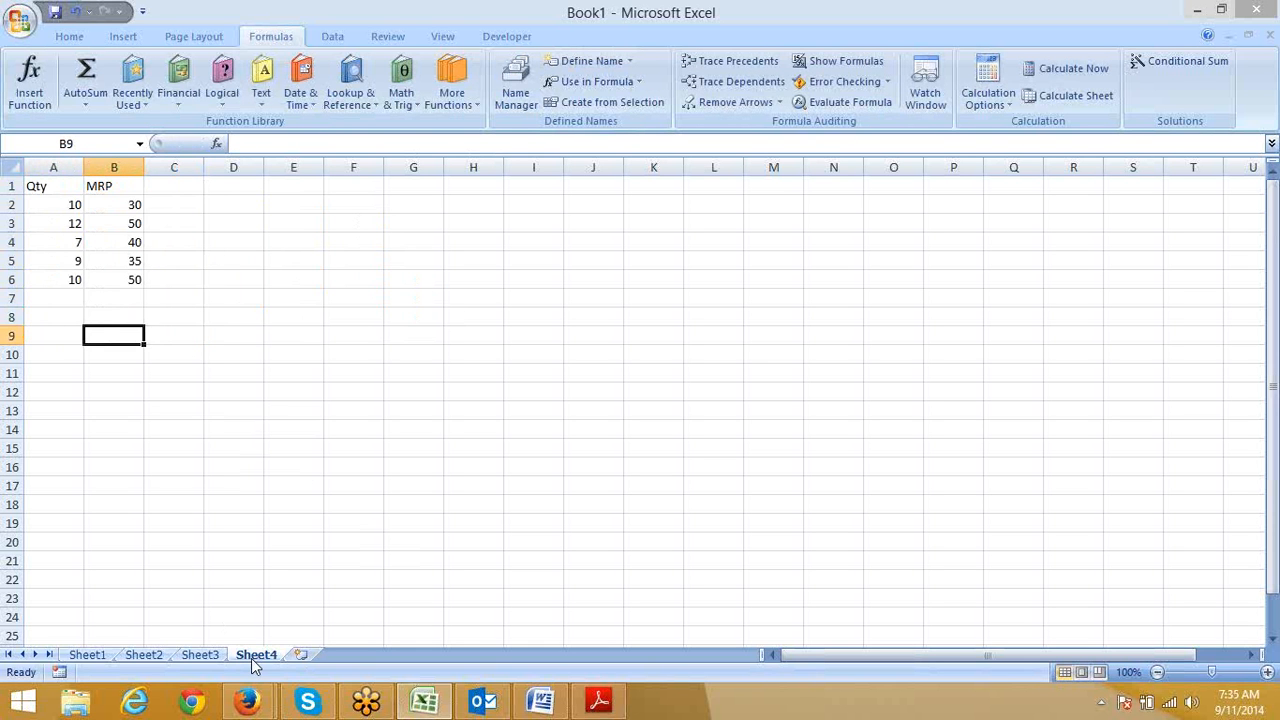
text(Tot)
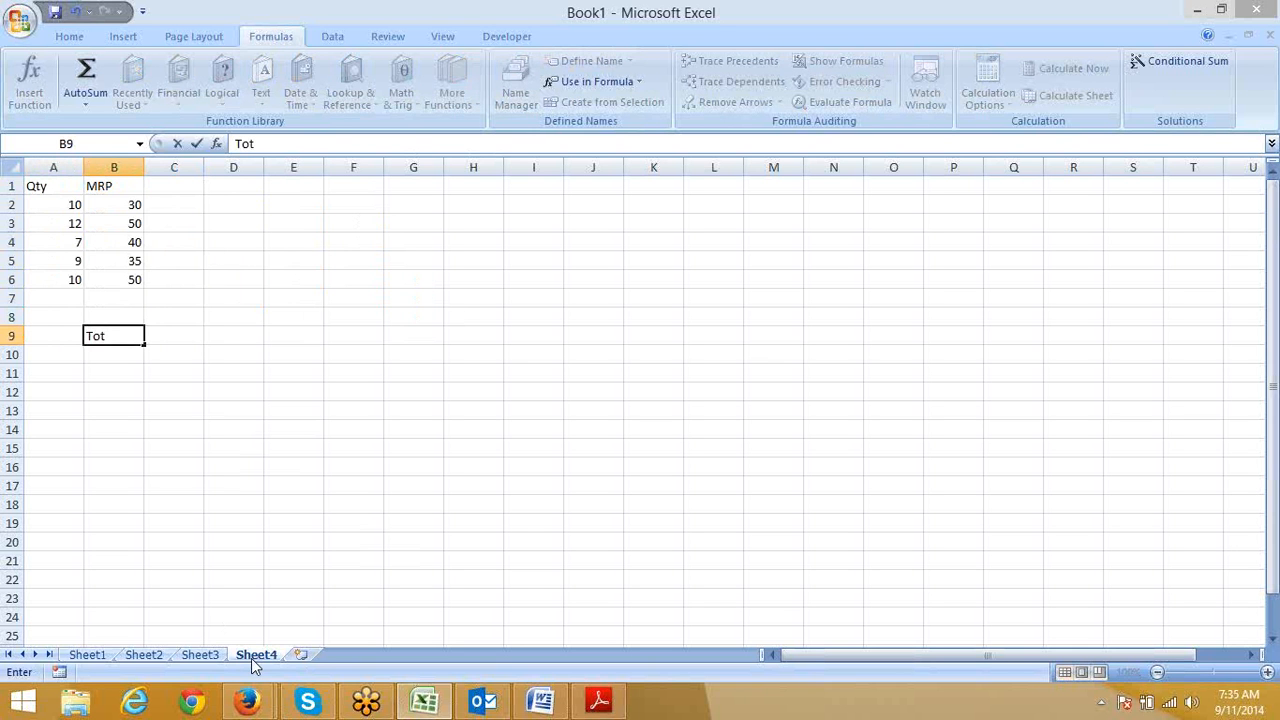
text(al)
key(Right)
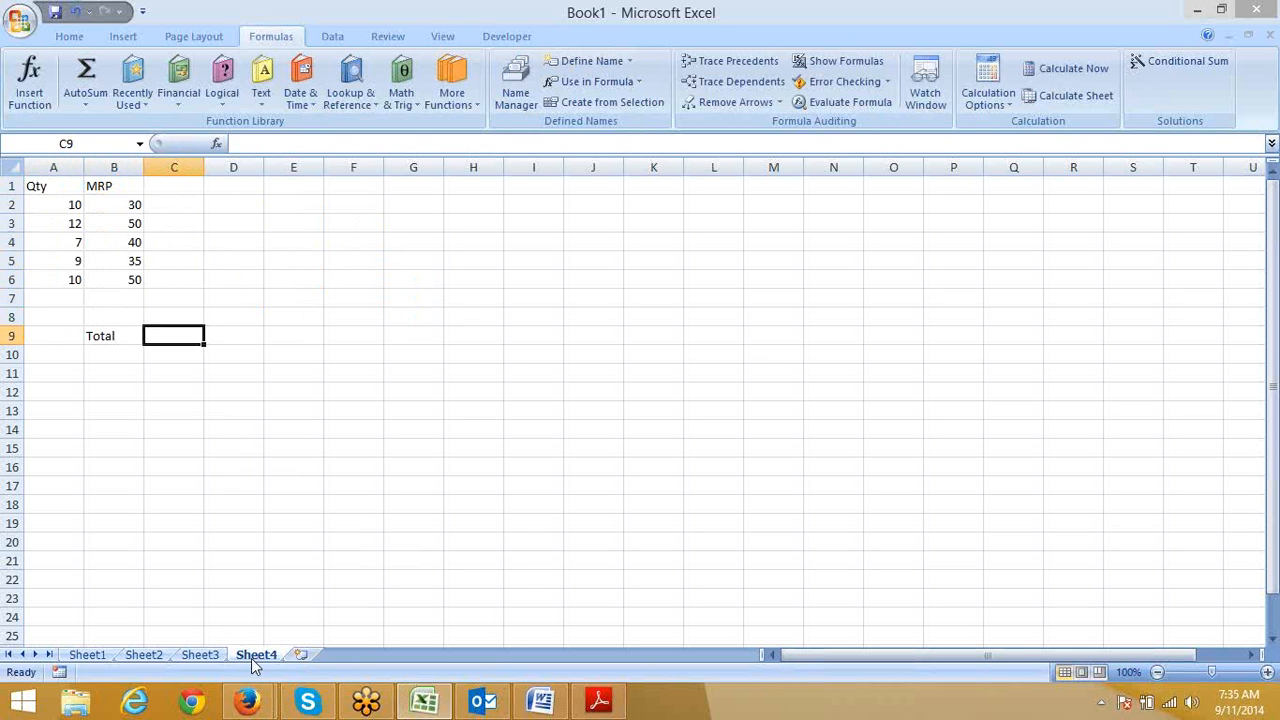
Select the empty cells C2:C6 beside the Qty and MRP rows to indicate where intermediate row products would go
key(Up)
key(Up)
key(Up)
key(Up)
key(Up)
key(Up)
key(Up)
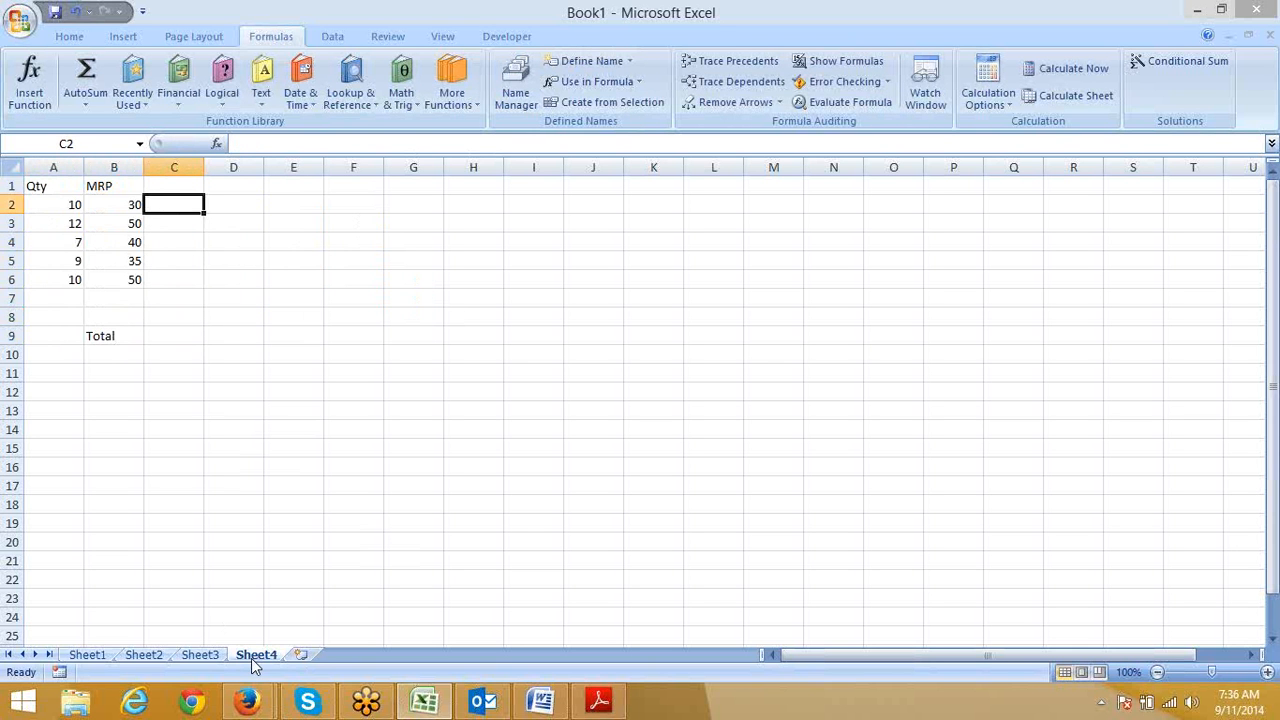
key(shift+Down)
key(shift+Down)
key(shift+Down)
key(shift+Down)
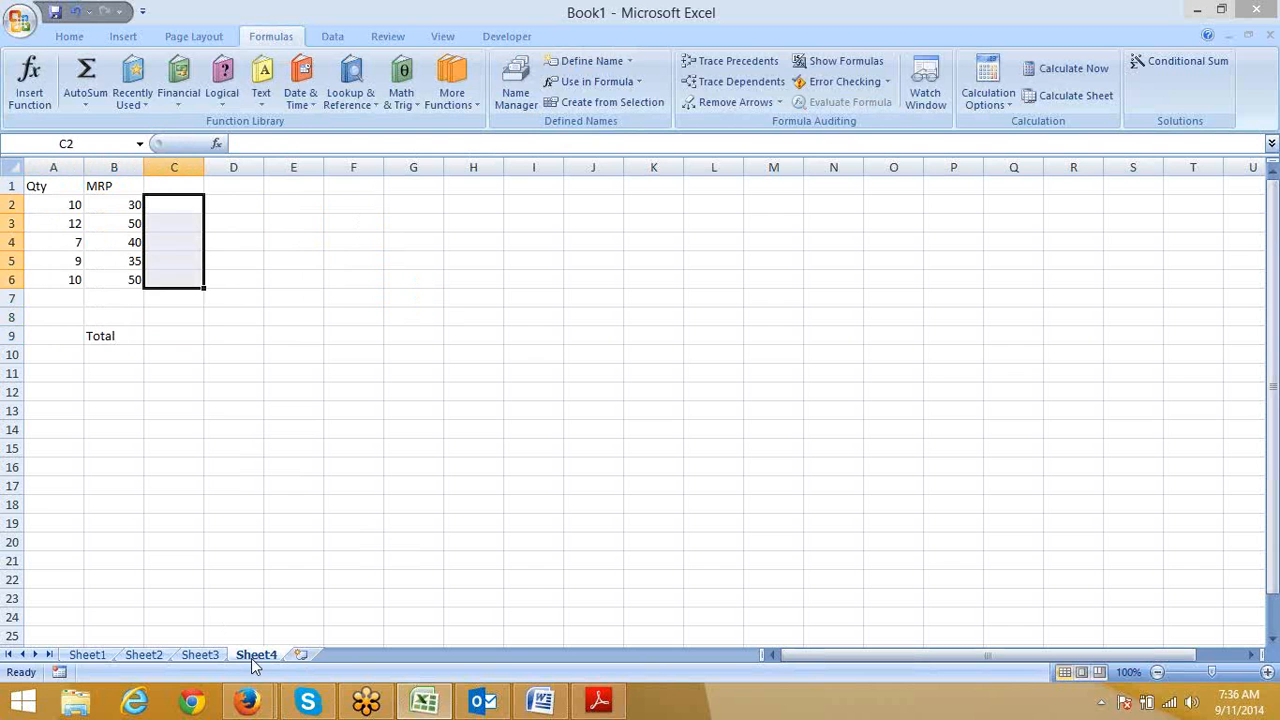
Start a SUM formula in C9, beside the Total label, with the Qty range A2:A6 as its argument
key(Down)
key(Down)
key(Down)
key(Down)
key(Down)
key(Down)
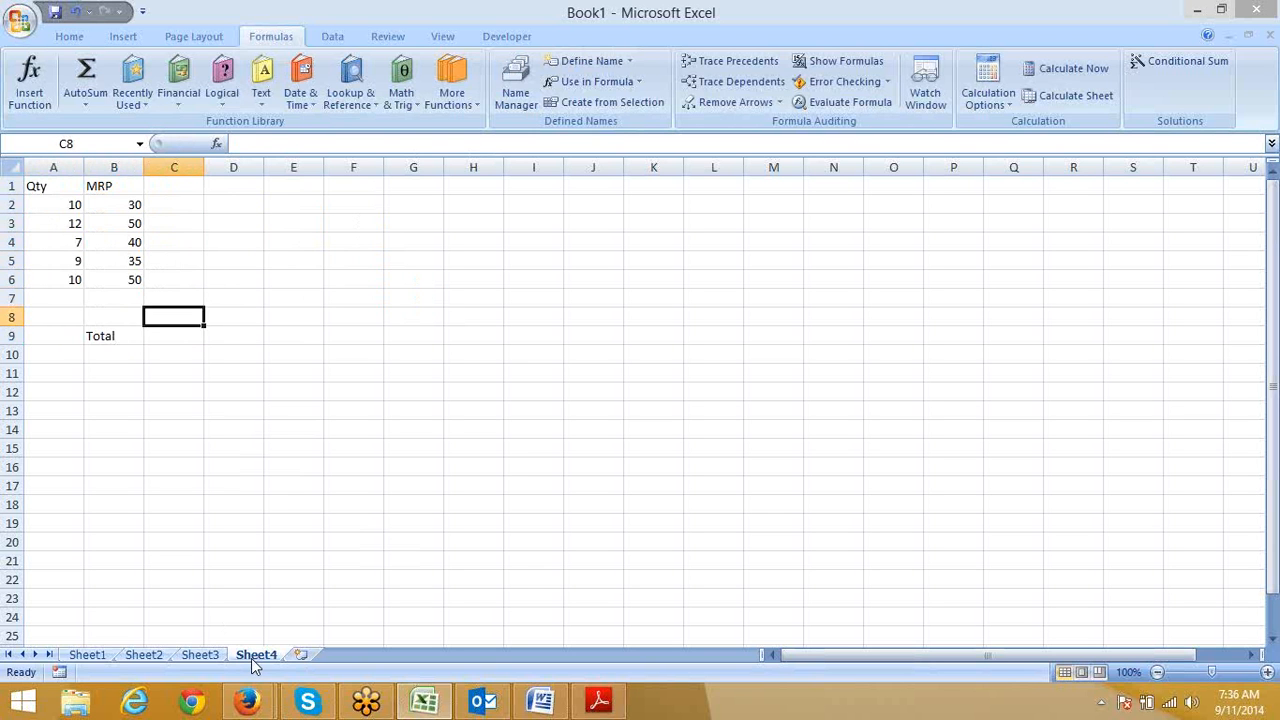
key(Down)
text(=)
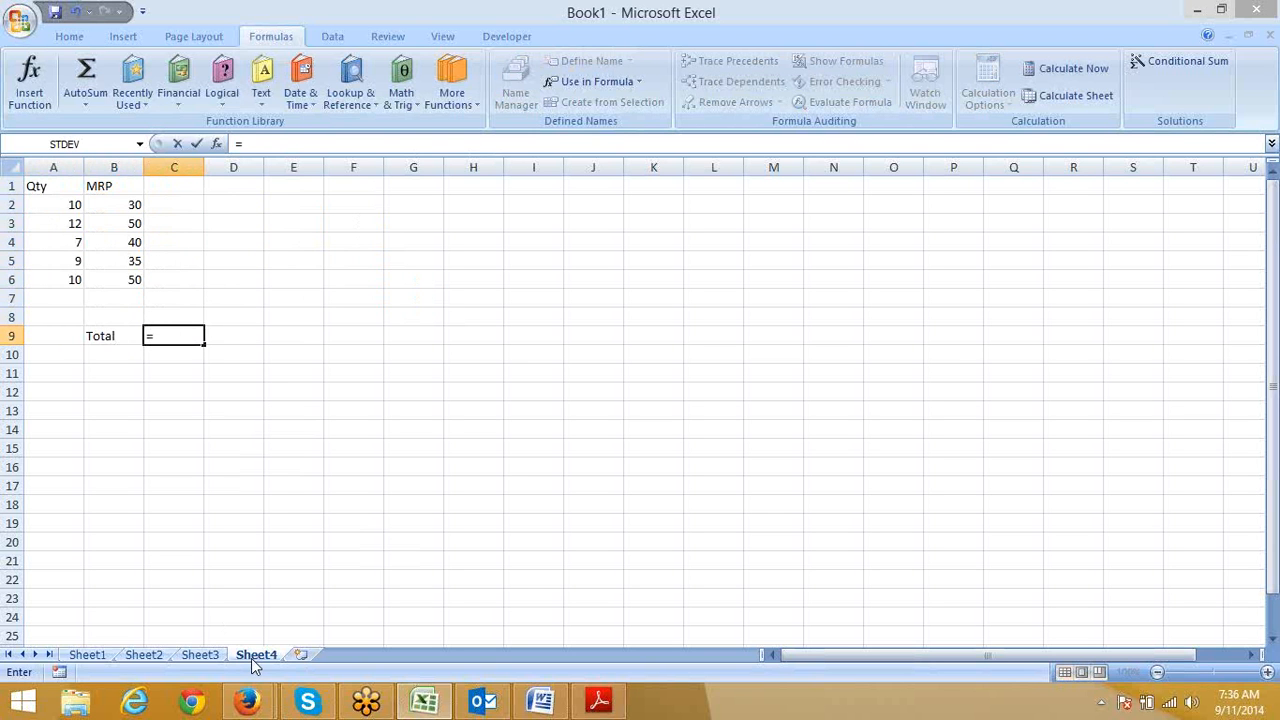
text(sum)
key(Tab)
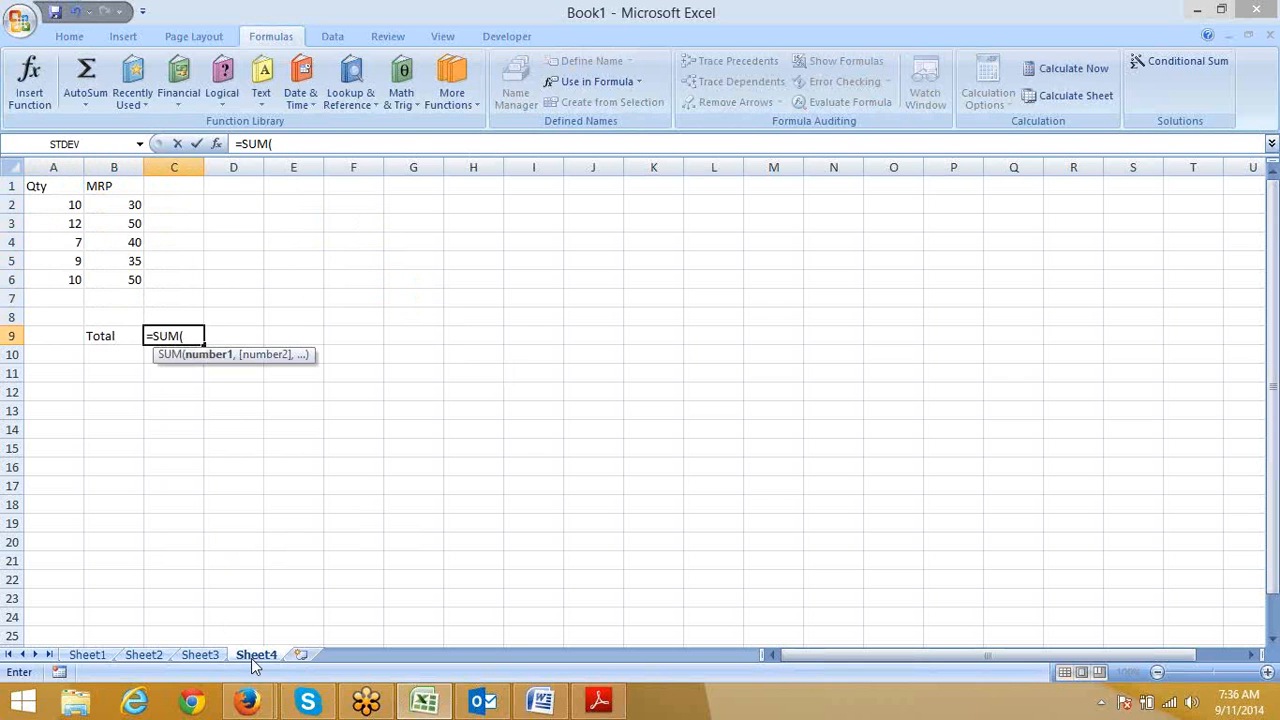
key(Up)
key(Left)
key(Left)
key(Up)
key(Up)
key(shift+Up)
key(shift+Up)
key(shift+Up)
key(shift+Up)
key(shift+Up)
key(shift+Down)
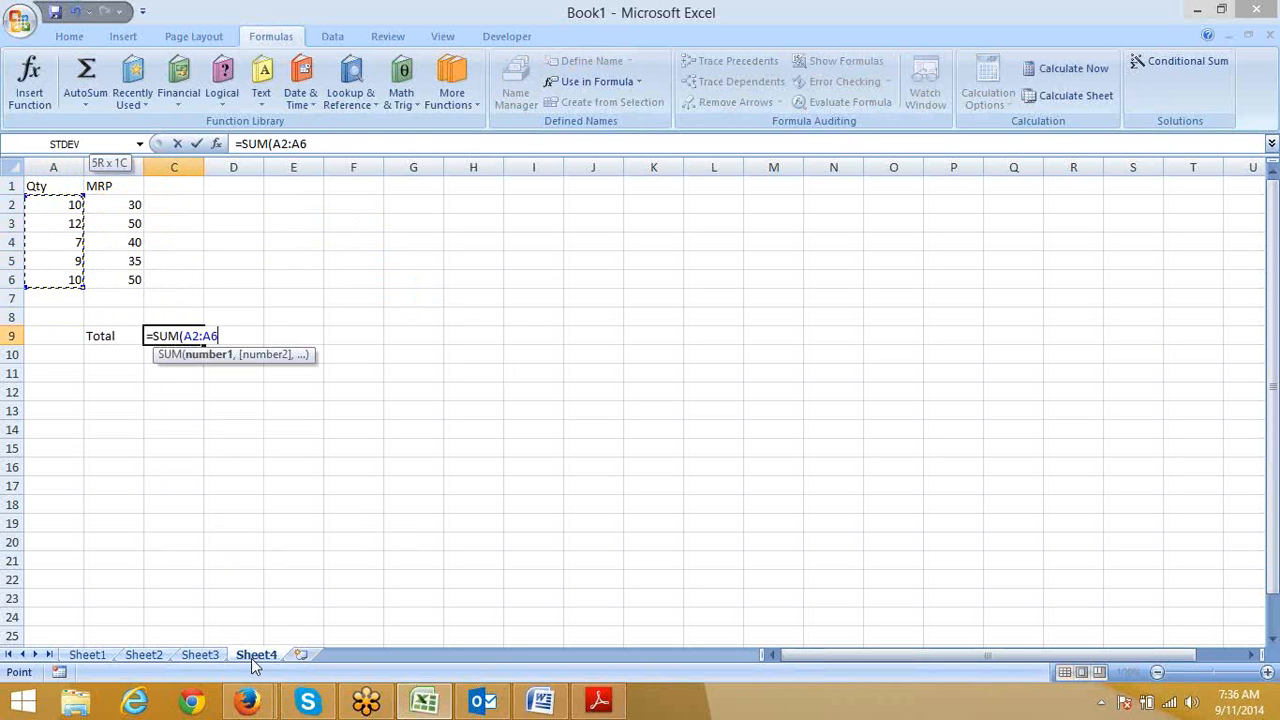
Multiply the Qty range by B2:B6 in C9 and enter =SUM(A2:A6*B2:B6) as an array formula
text(*)
key(Up)
key(Up)
key(Up)
key(Left)
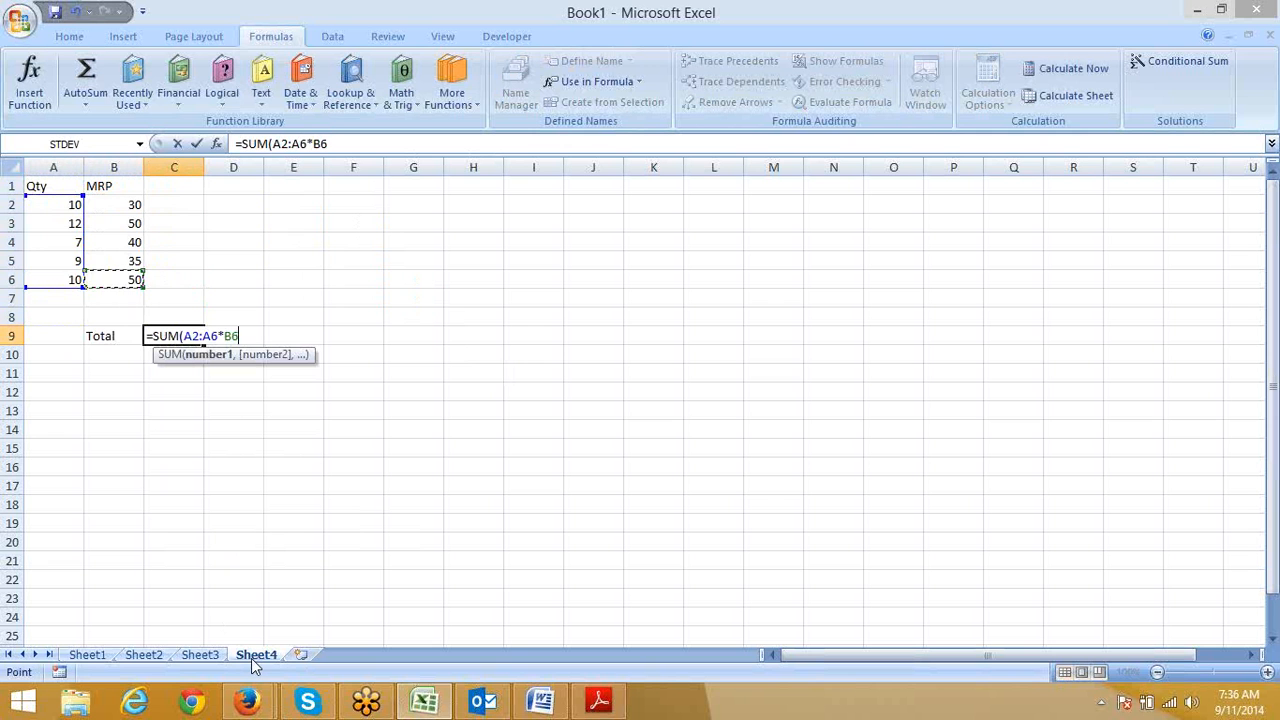
key(shift+Up)
key(shift+Up)
key(shift+Up)
key(shift+Up)
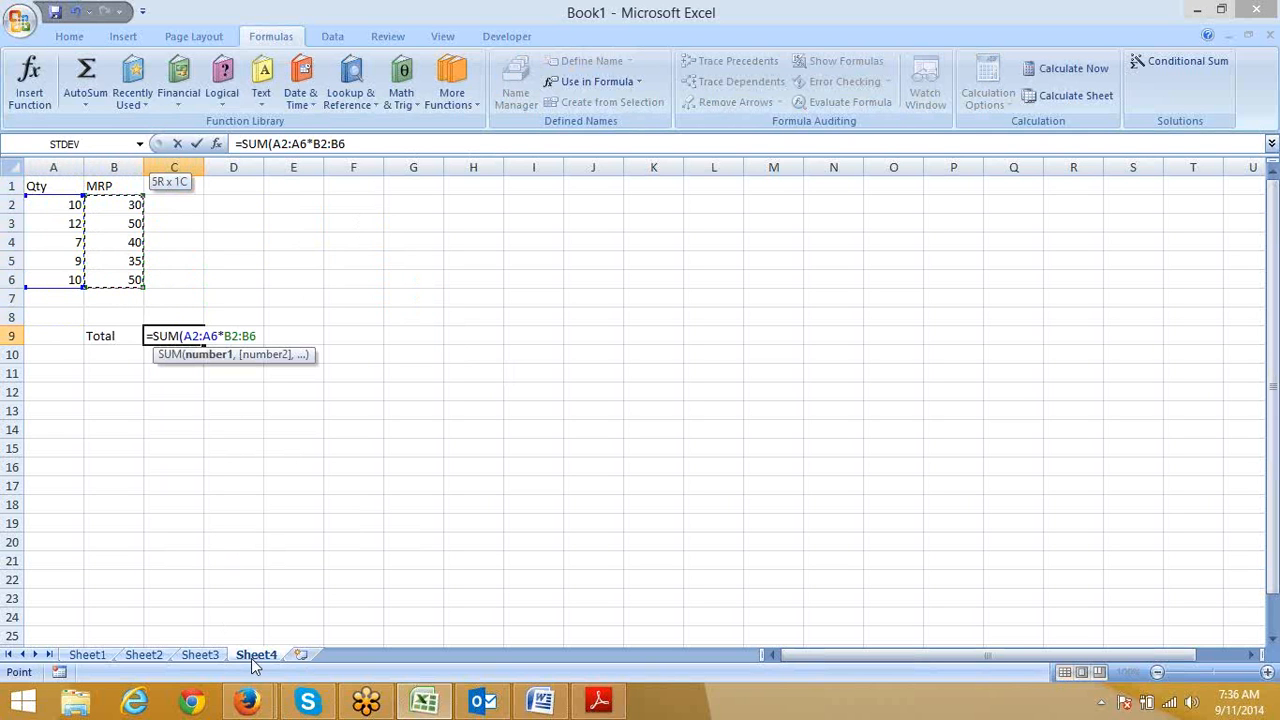
text())
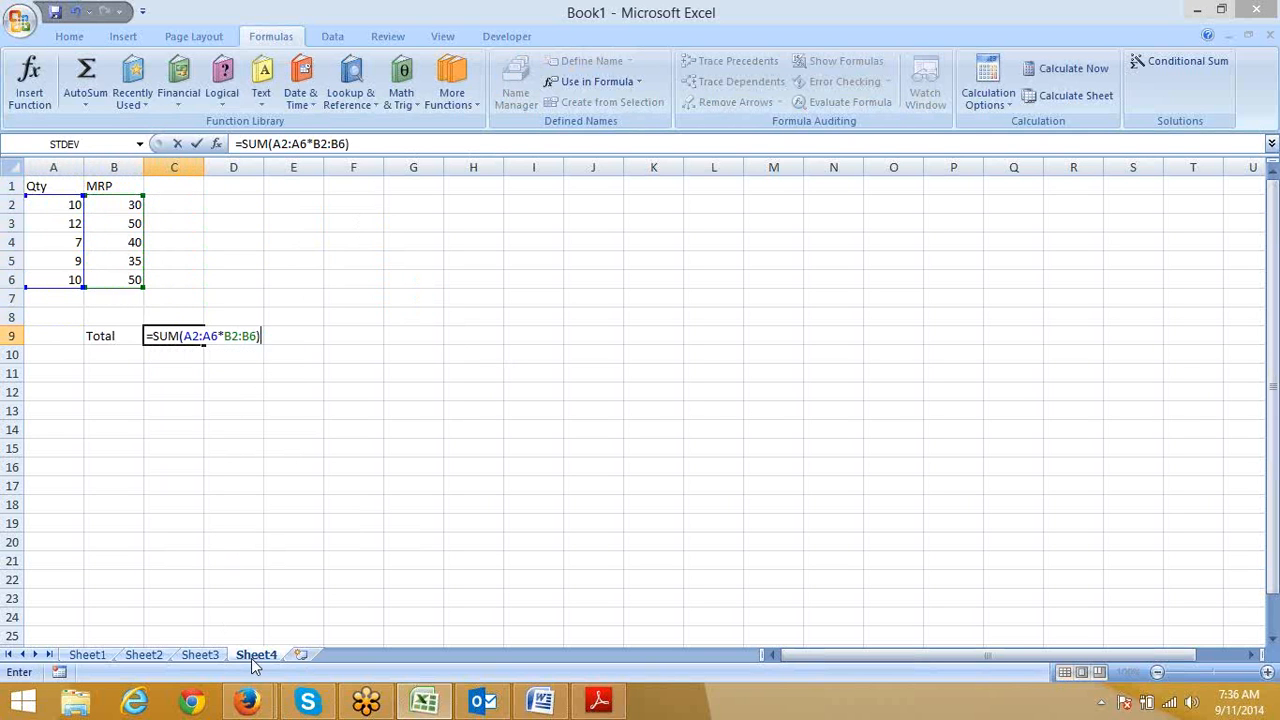
key(ctrl+Return)
key(F2)
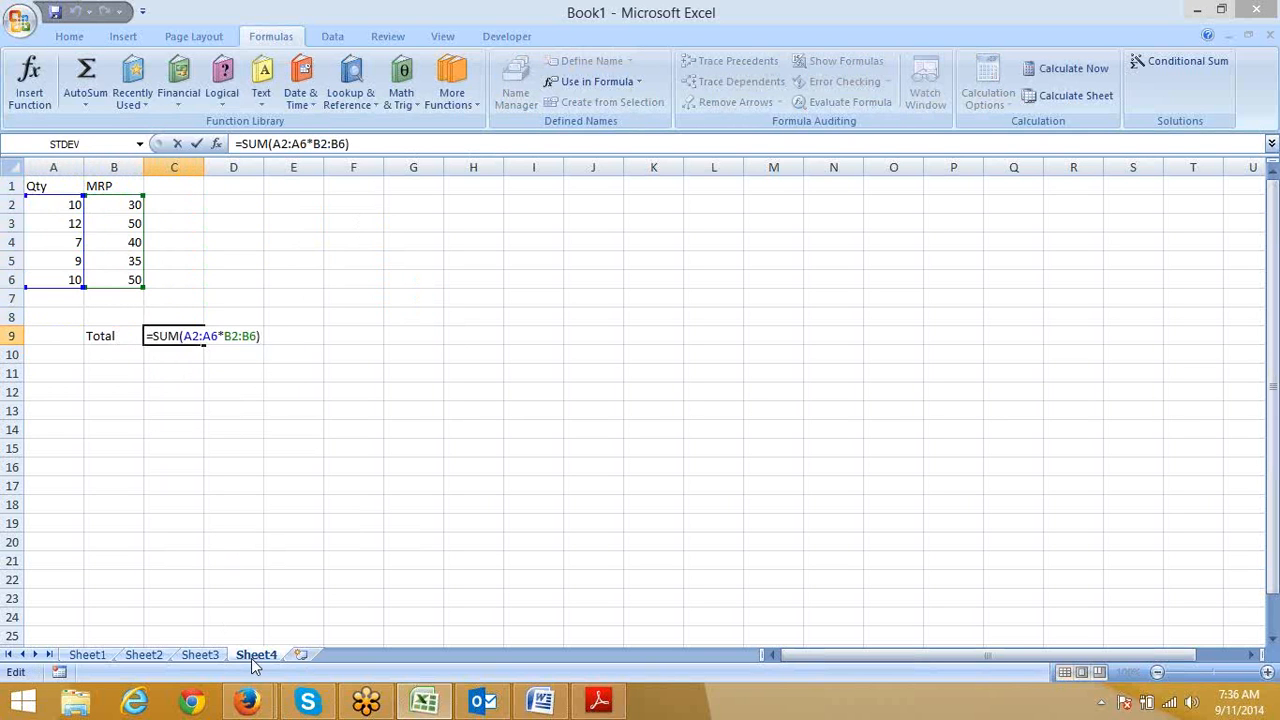
key(ctrl+shift+Return)
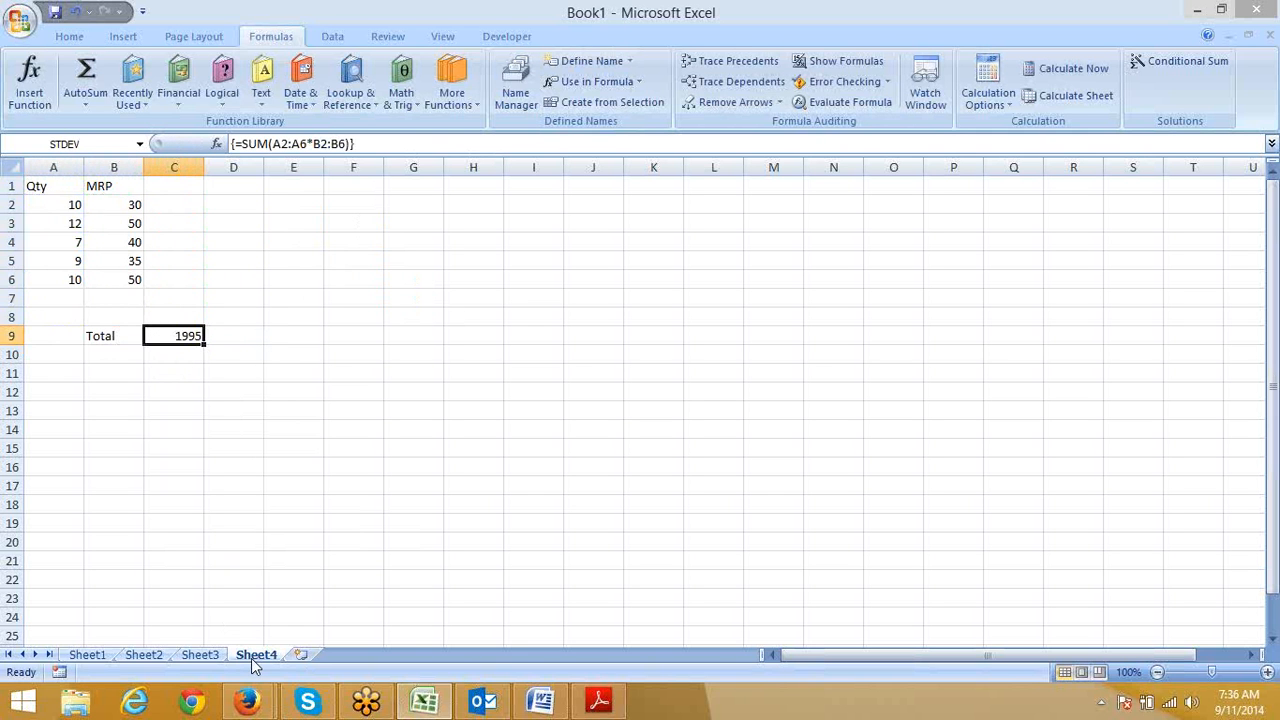
Start a SUMPRODUCT formula in C7 with the Qty range A2:A6 as the first array
key(Up)
key(Up)
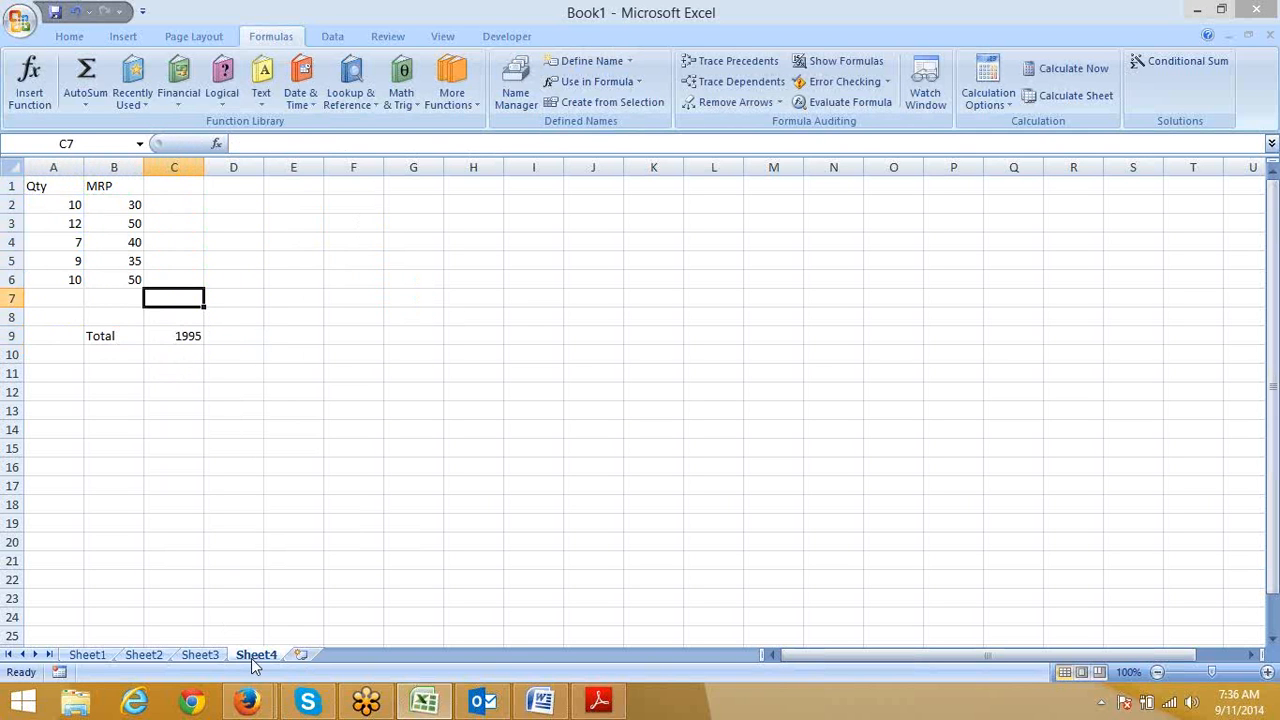
text(=sum)
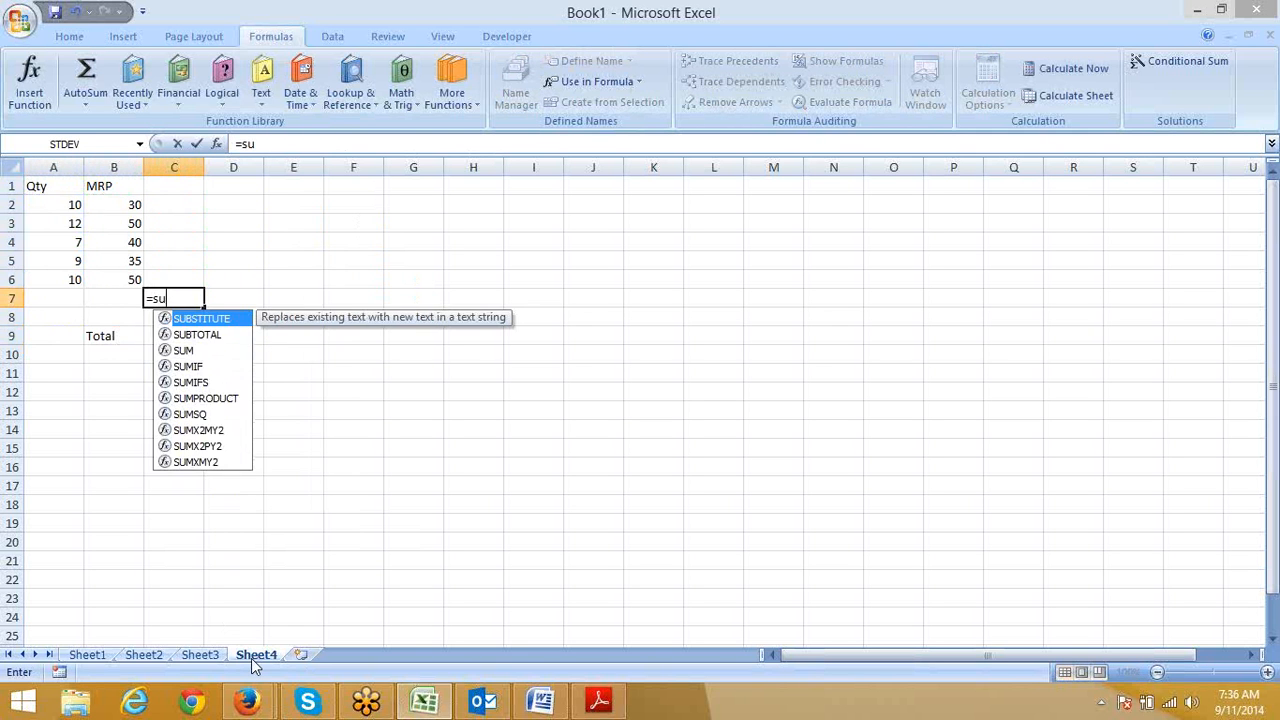
key(Down)
key(Down)
key(Down)
key(Tab)
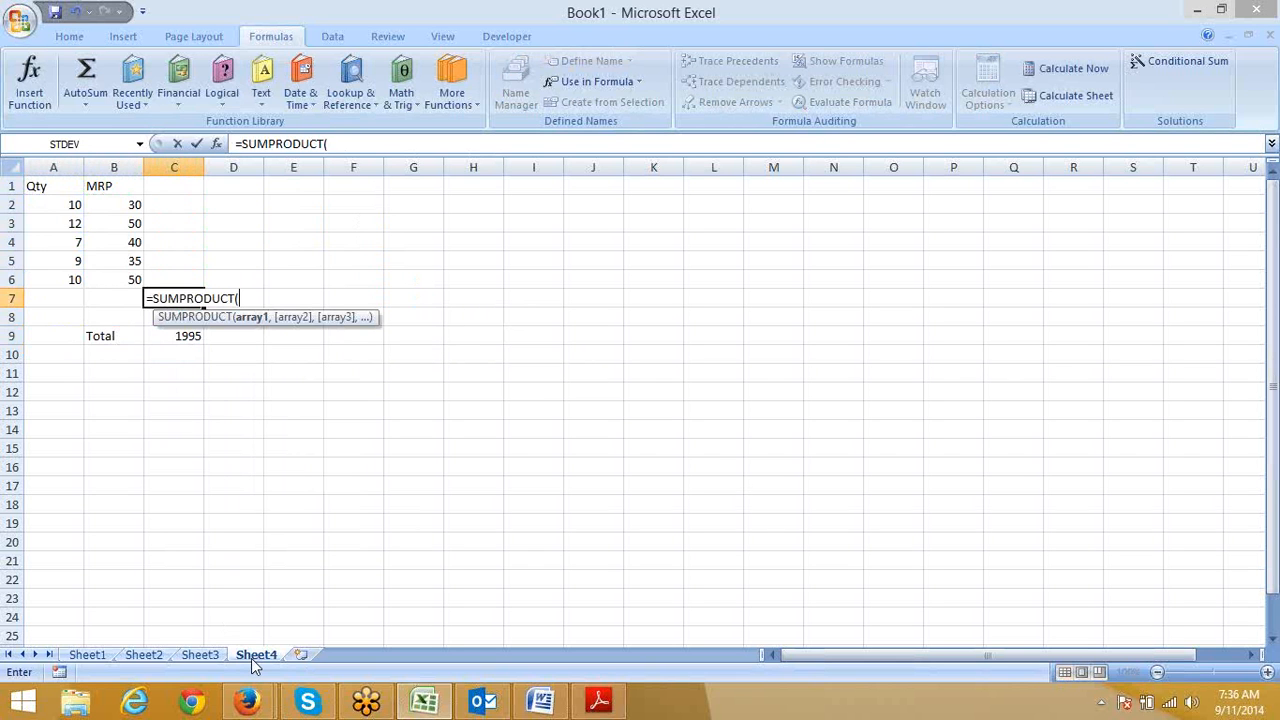
key(Left)
key(Up)
key(Up)
key(Left)
key(Down)
key(ctrl+Up)
key(Down)
key(shift+Down)
key(shift+Down)
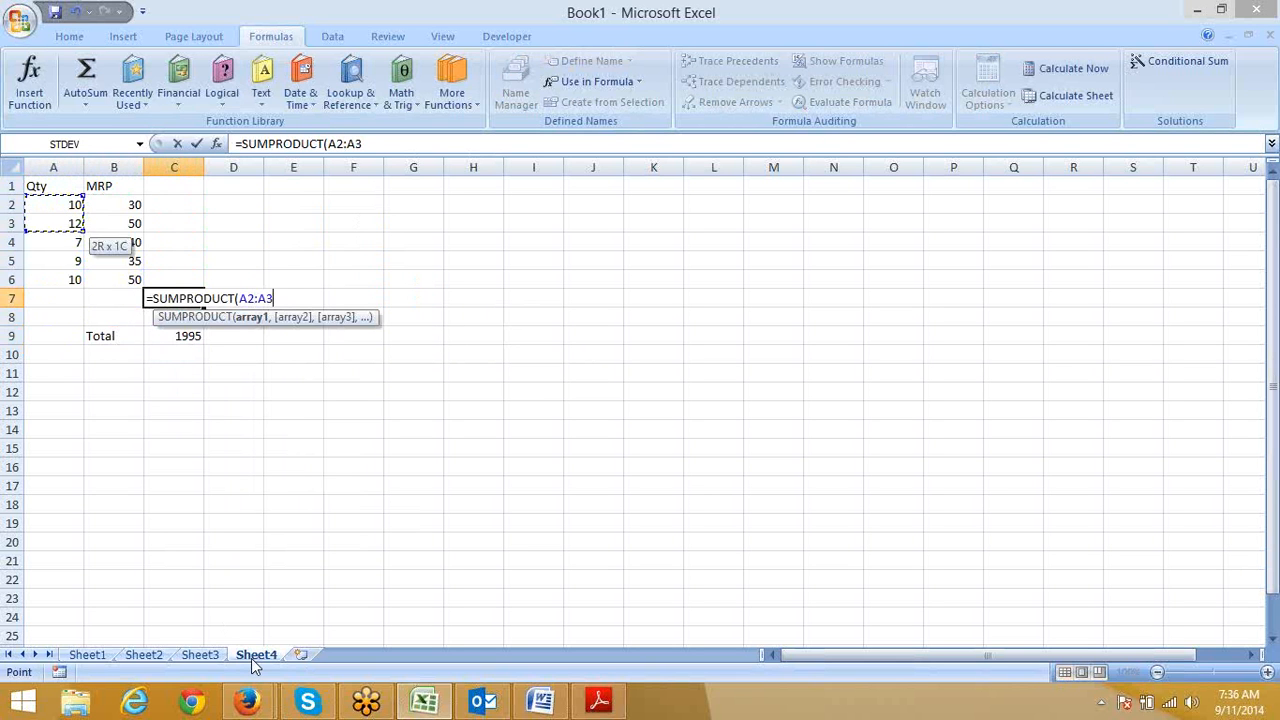
key(shift+Down)
key(shift+Down)
text(,)
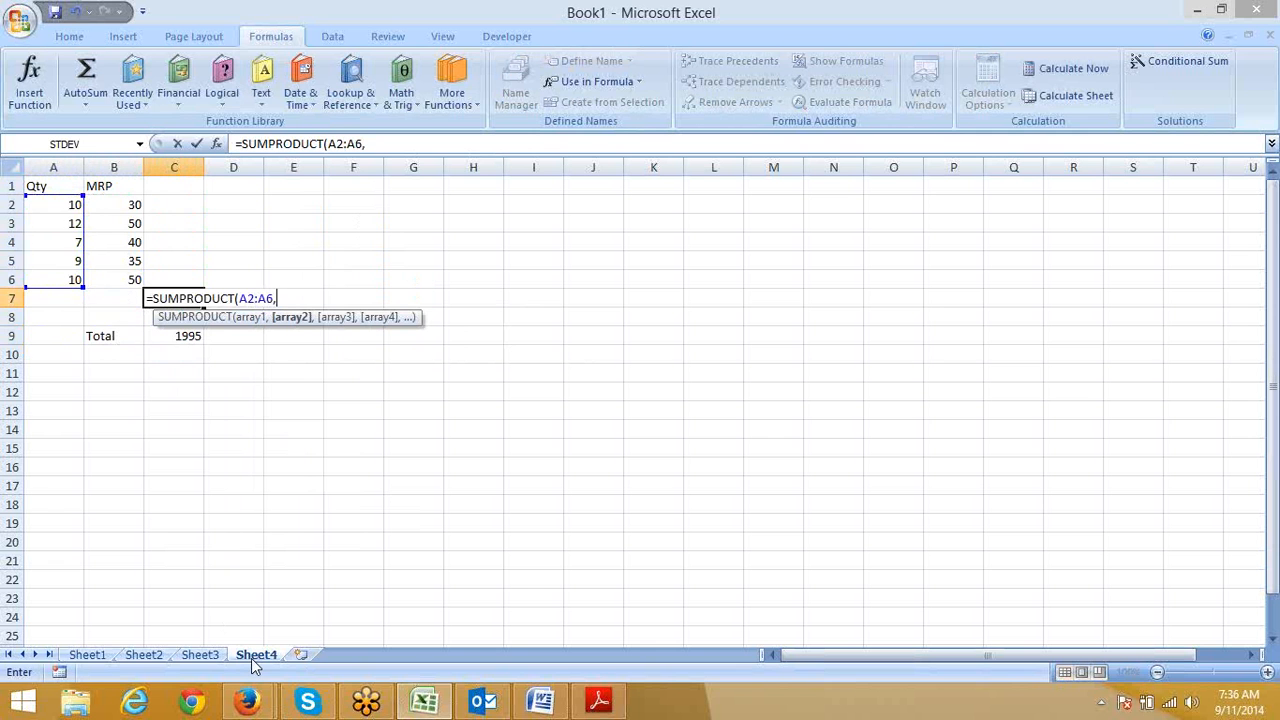
Add B2:B6 as the second array, enter =SUMPRODUCT(A2:A6,B2:B6) in C7, and compare it with the array formula in C9
key(Right)
key(Up)
key(Left)
key(Left)
key(shift+Up)
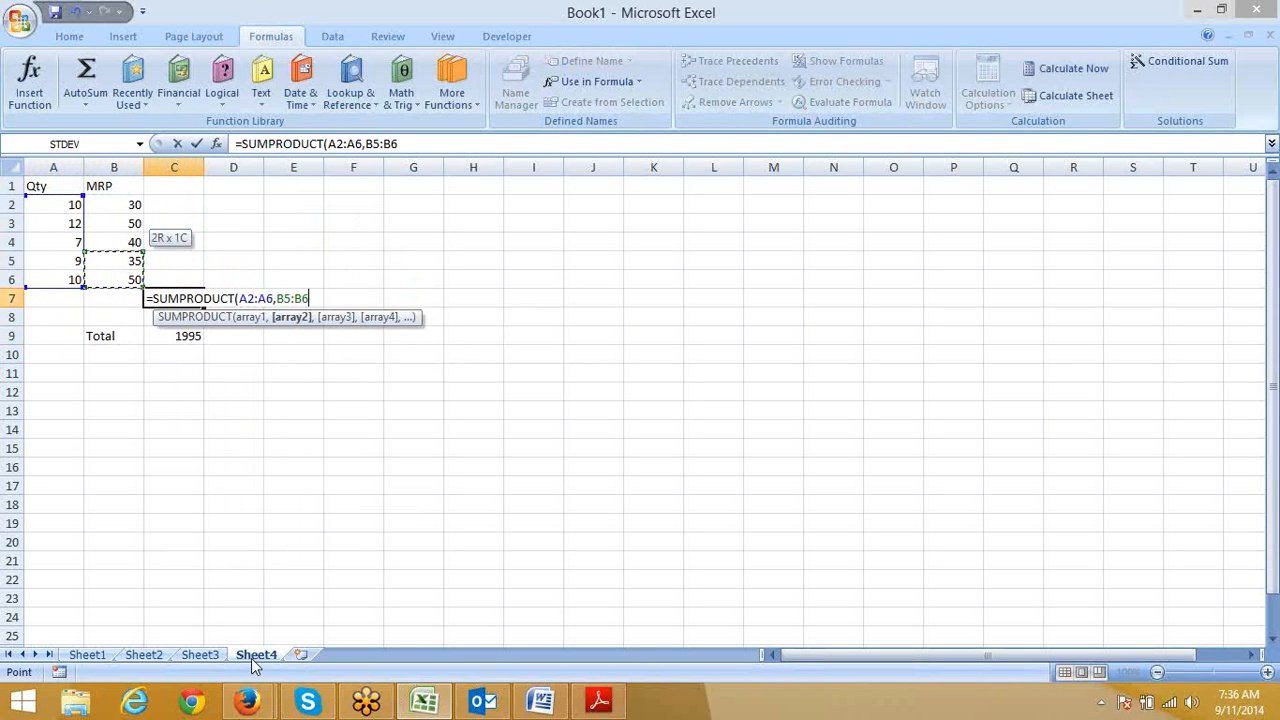
key(shift+Up)
key(shift+Up)
key(shift+Up)
key(Return)
key(Up)
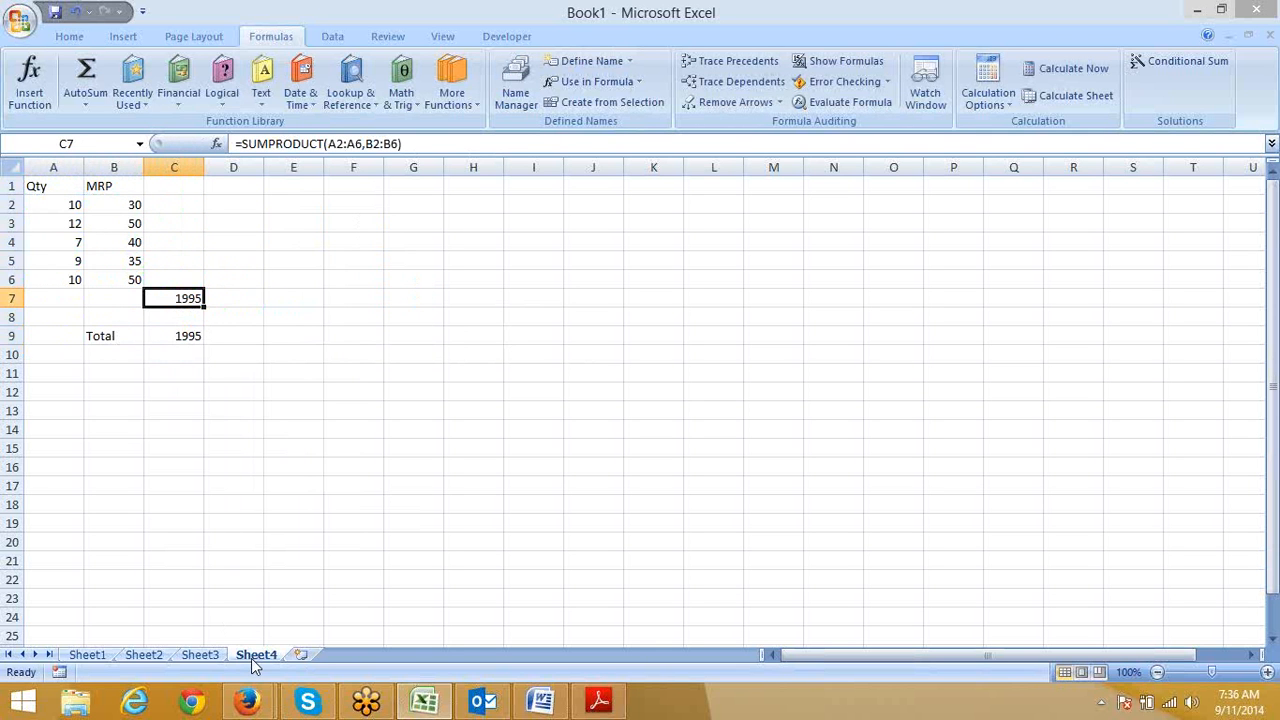
key(Down)
key(Down)
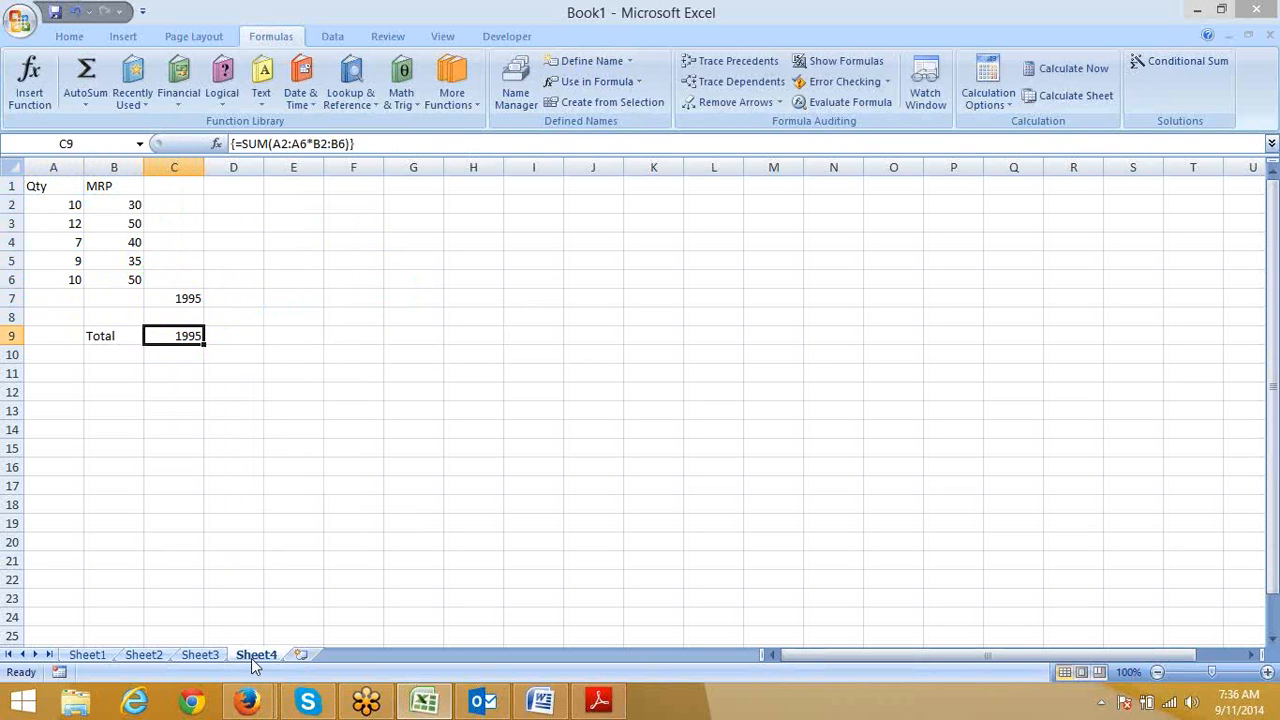
Start an AVERAGE formula in D9 with the Qty range A2:A6 followed by the multiplication operator
key(Right)
text(=av)
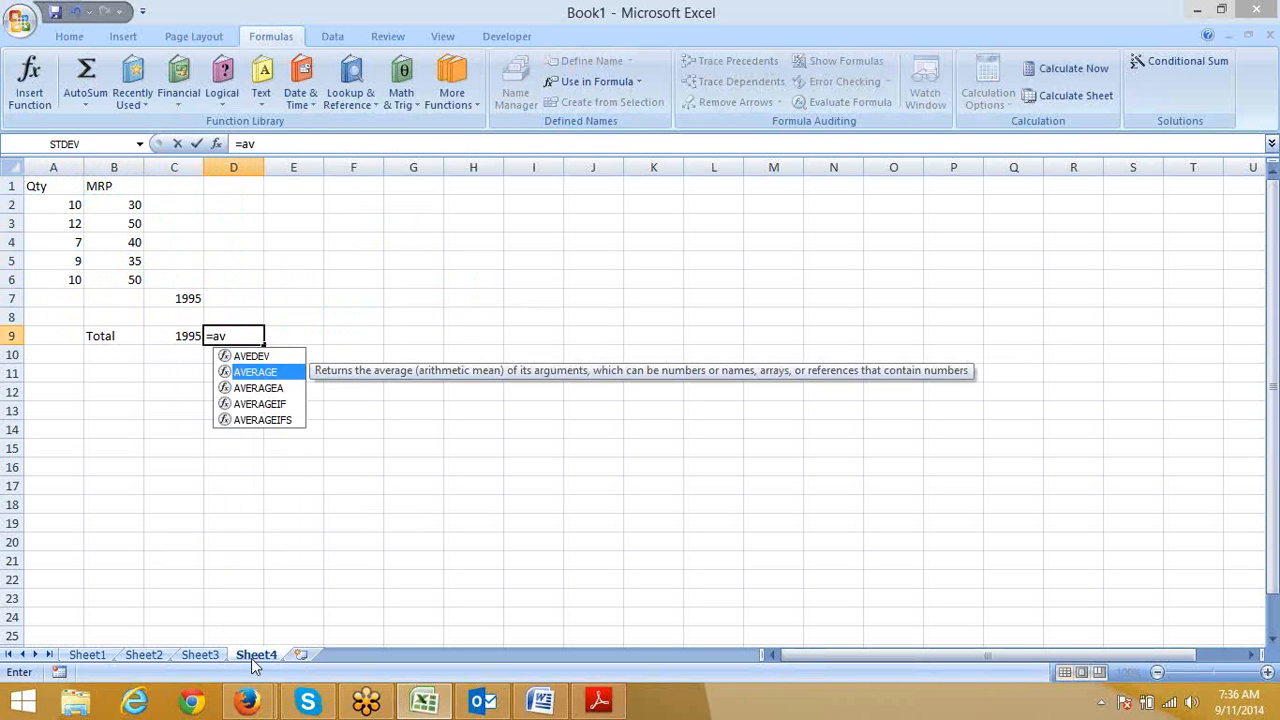
key(Tab)
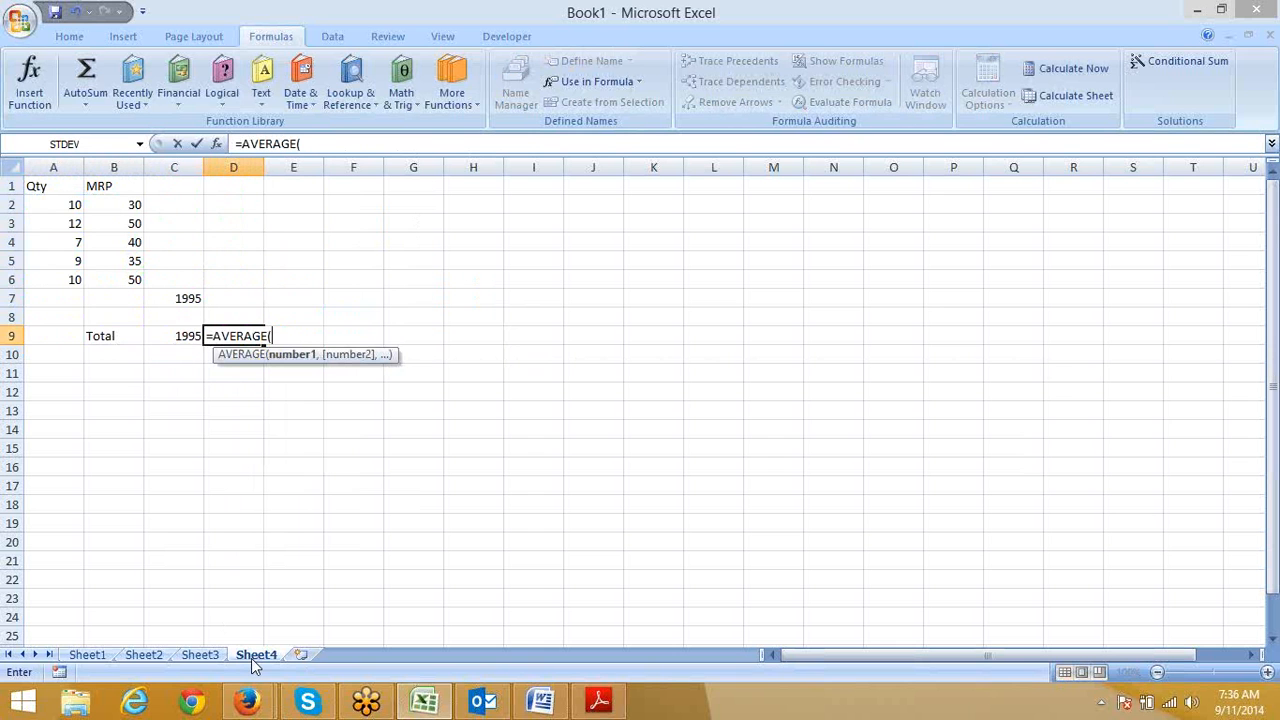
key(Left)
key(Left)
key(Left)
key(Up)
key(Up)
key(Up)
key(Up)
key(Up)
key(Up)
key(Up)
key(ctrl+shift+Down)
text(*)
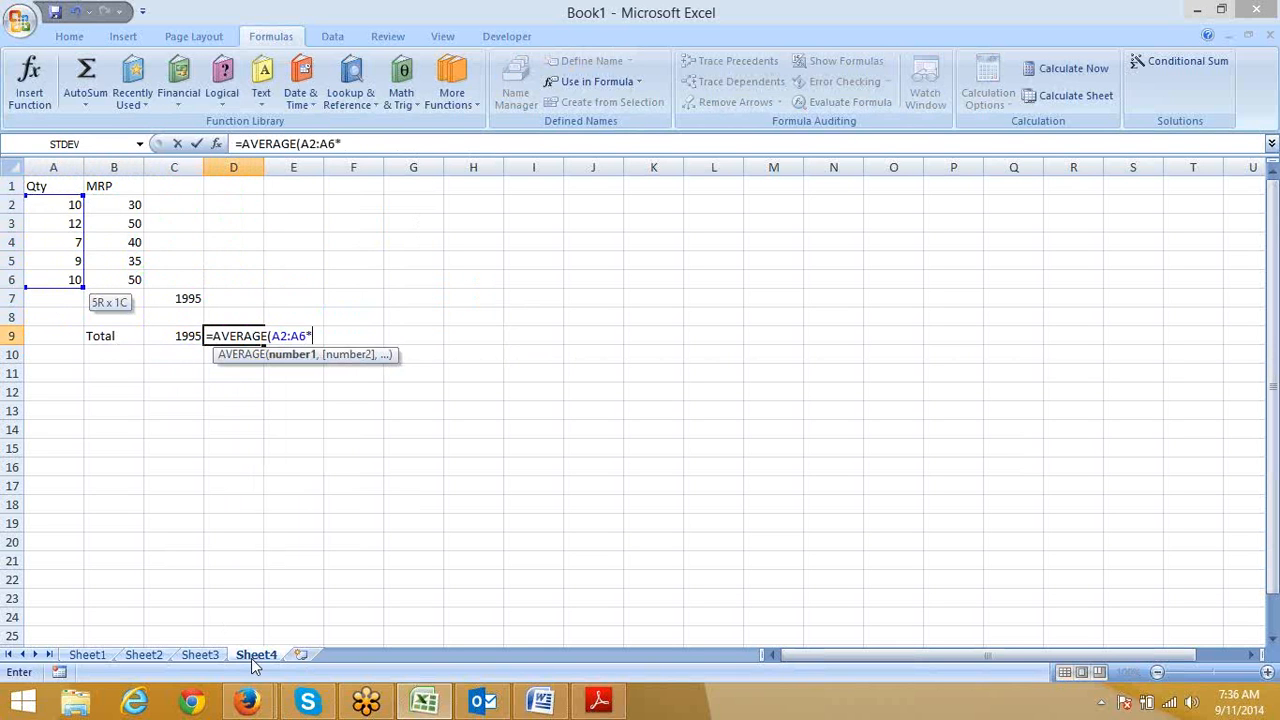
Complete the D9 formula with the MRP range B2:B6 and enter =AVERAGE(A2:A6*B2:B6) as an array formula
key(Up)
key(Up)
key(Left)
key(Left)
key(Up)
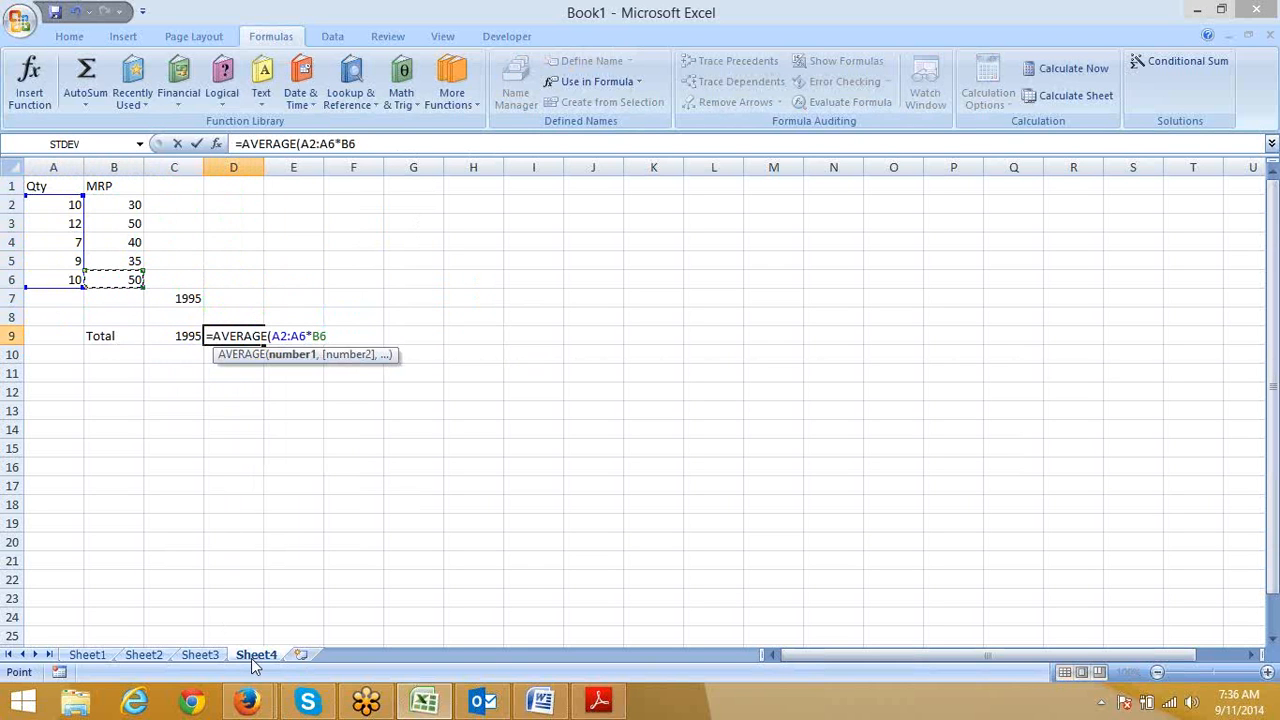
key(shift+Up)
key(shift+Up)
key(shift+Up)
key(shift+Up)
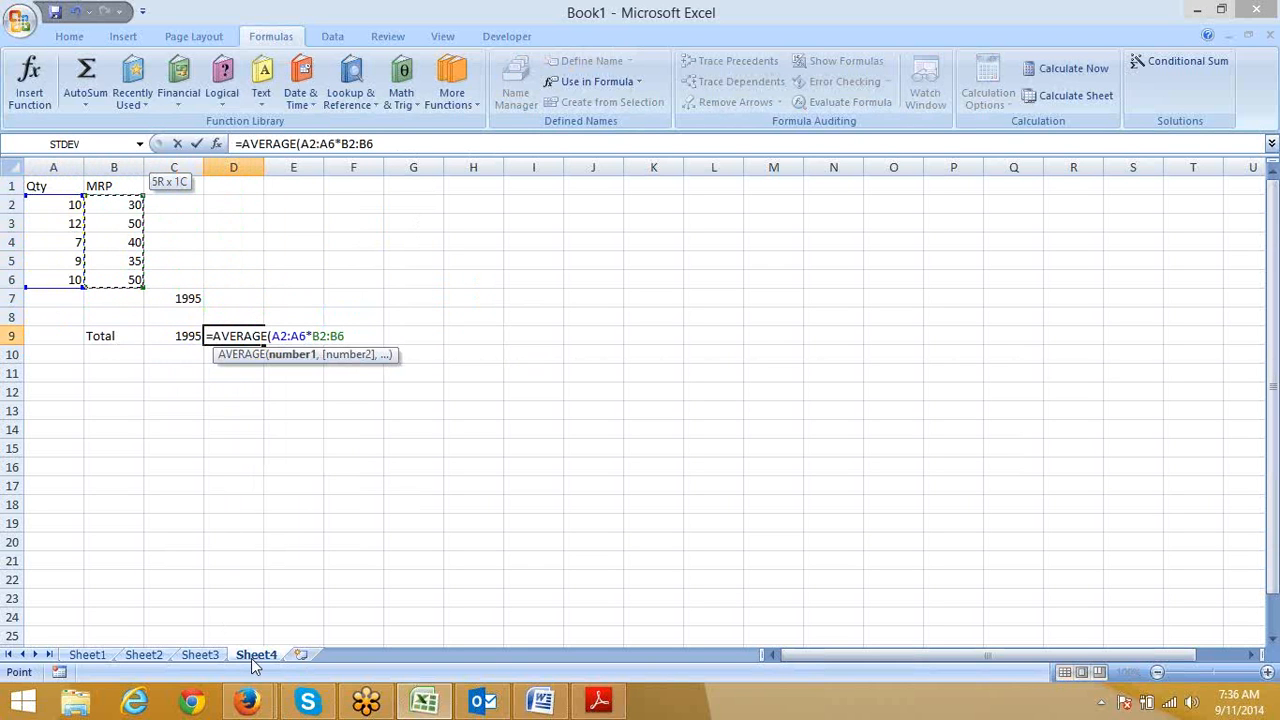
key(Return)
key(Up)
key(F2)
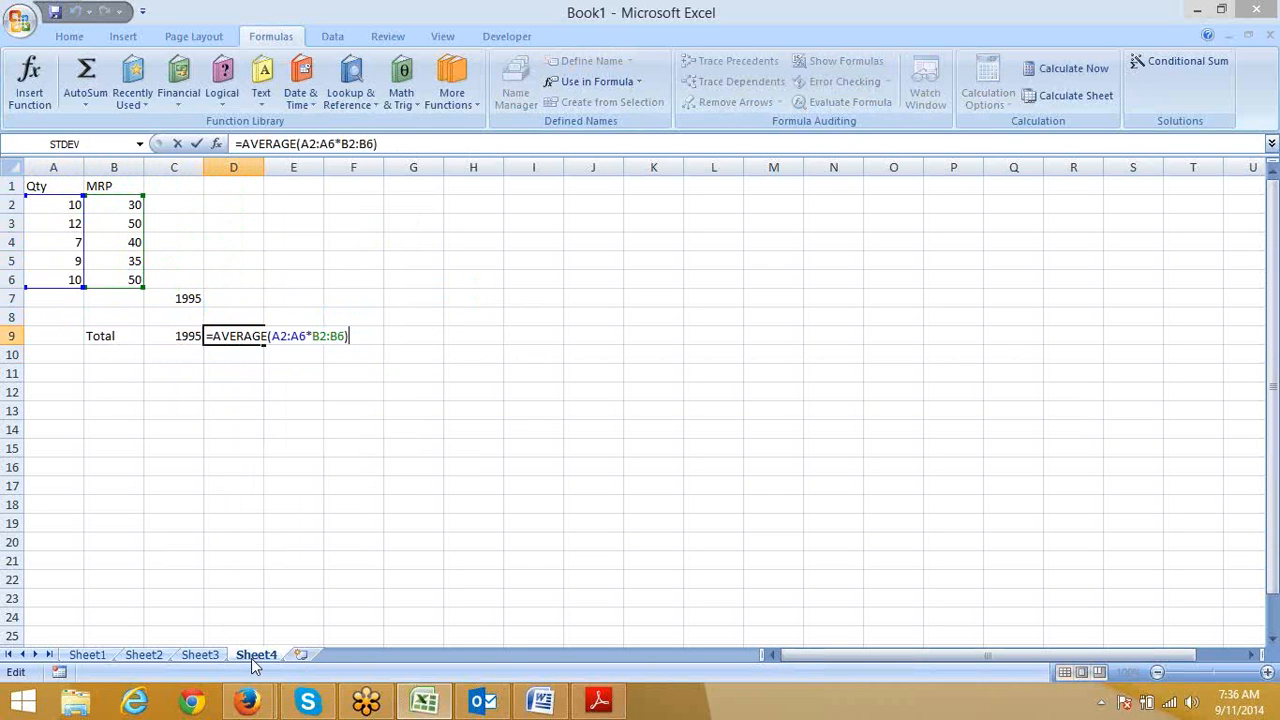
key(ctrl+shift+Return)
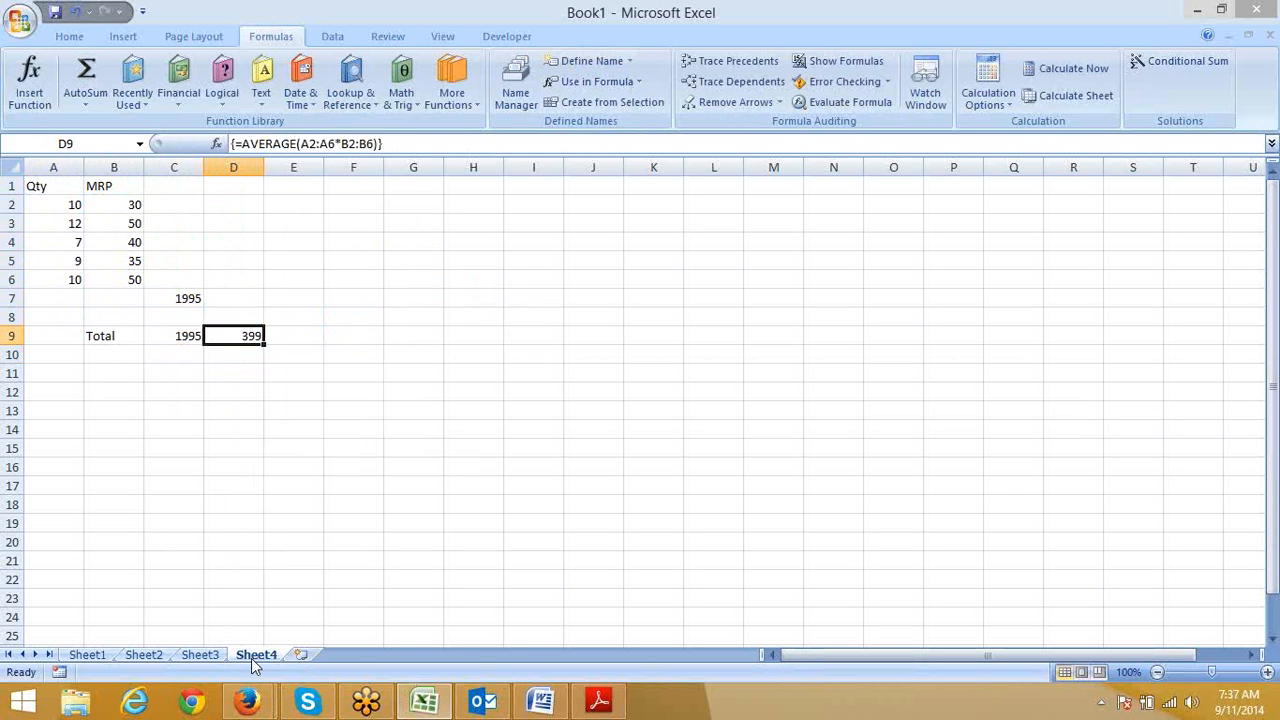
Start a MAX formula in E9 with the Qty range A2:A6 followed by the multiplication operator
key(Right)
text(=max)
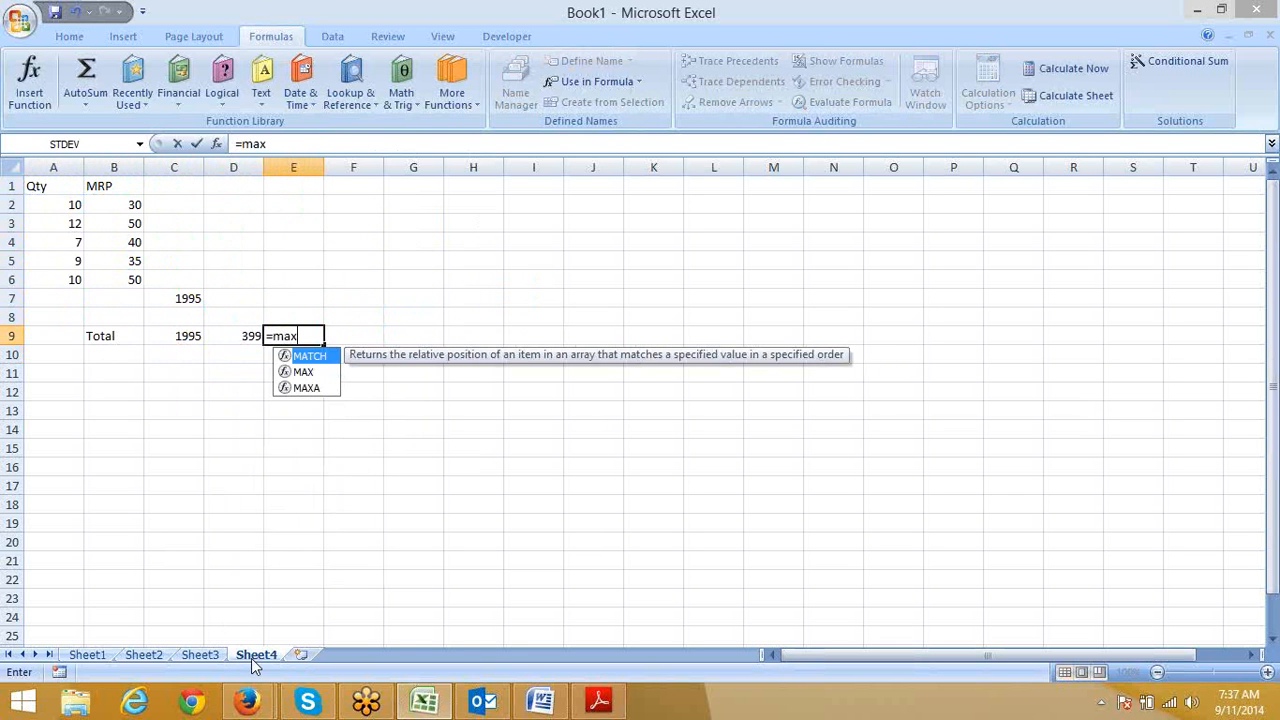
key(Tab)
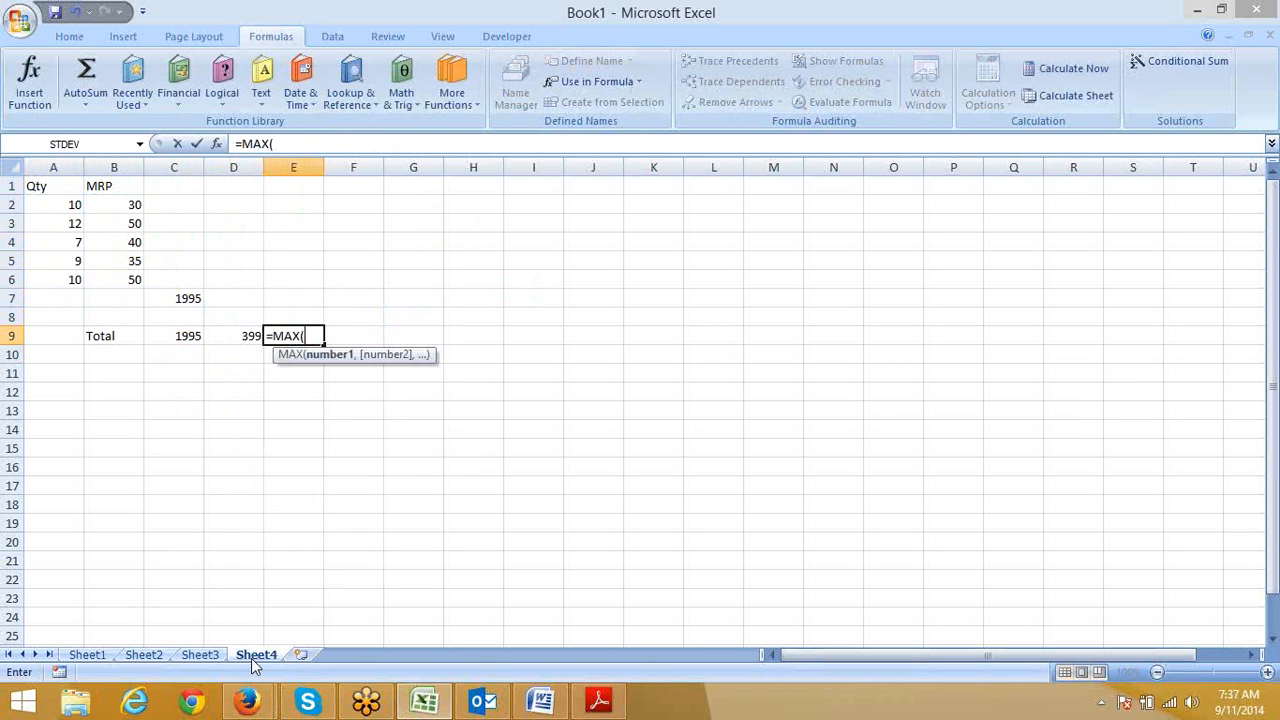
key(Left)
key(Left)
key(Left)
key(Left)
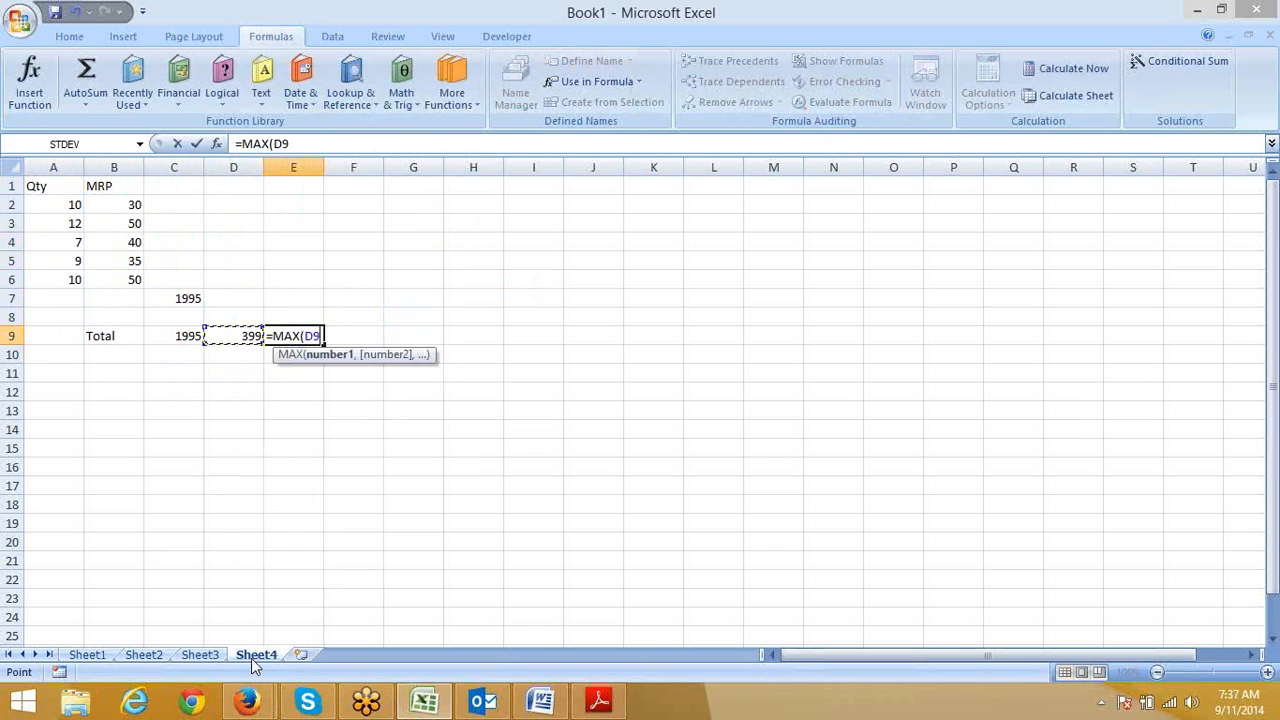
key(Up)
key(Up)
key(Up)
key(Up)
key(Up)
key(Up)
key(Up)
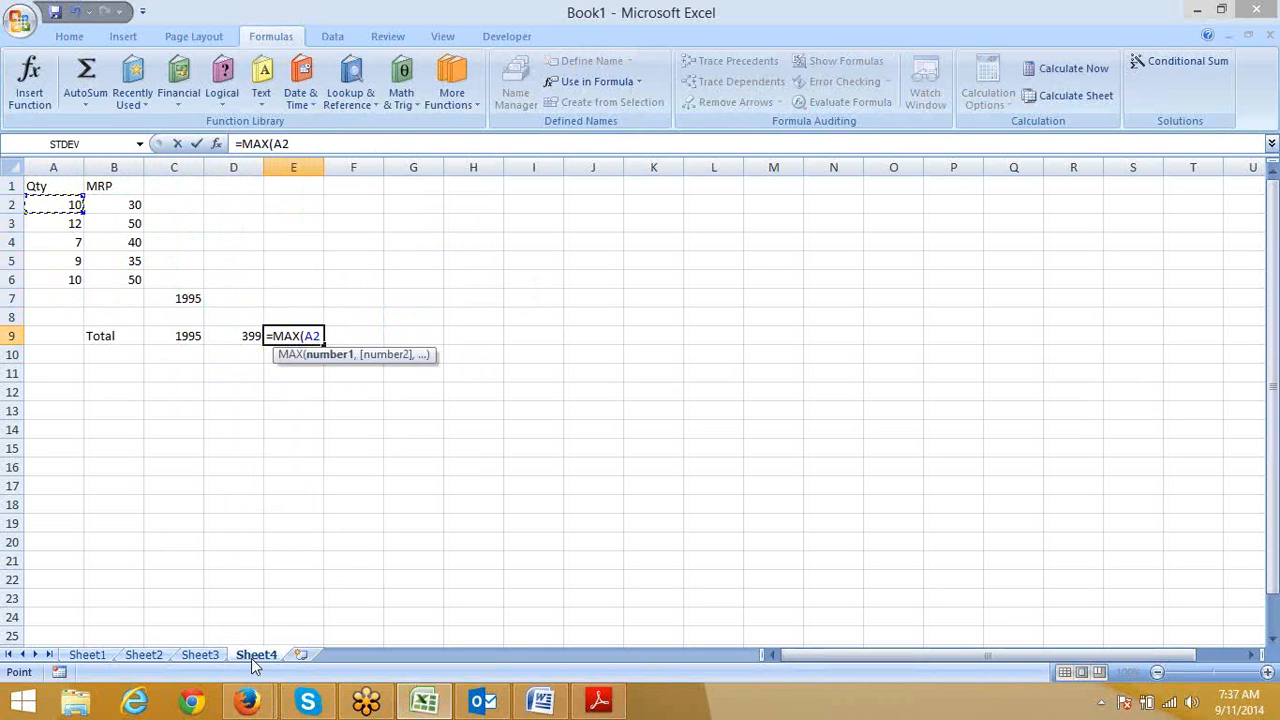
key(shift+Down)
key(shift+Down)
key(shift+Down)
key(shift+Down)
text(*)
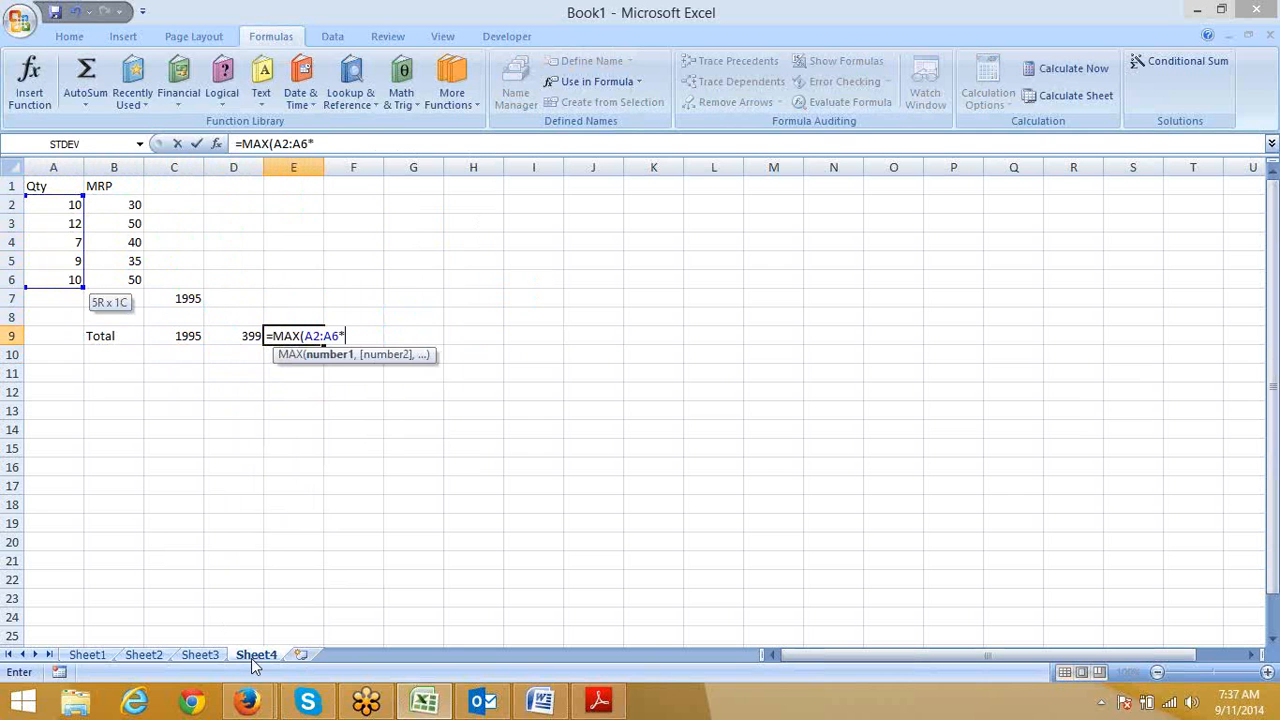
Complete the E9 formula with the MRP range B2:B6 and enter =MAX(A2:A6*B2:B6) as an array formula
key(Left)
key(Left)
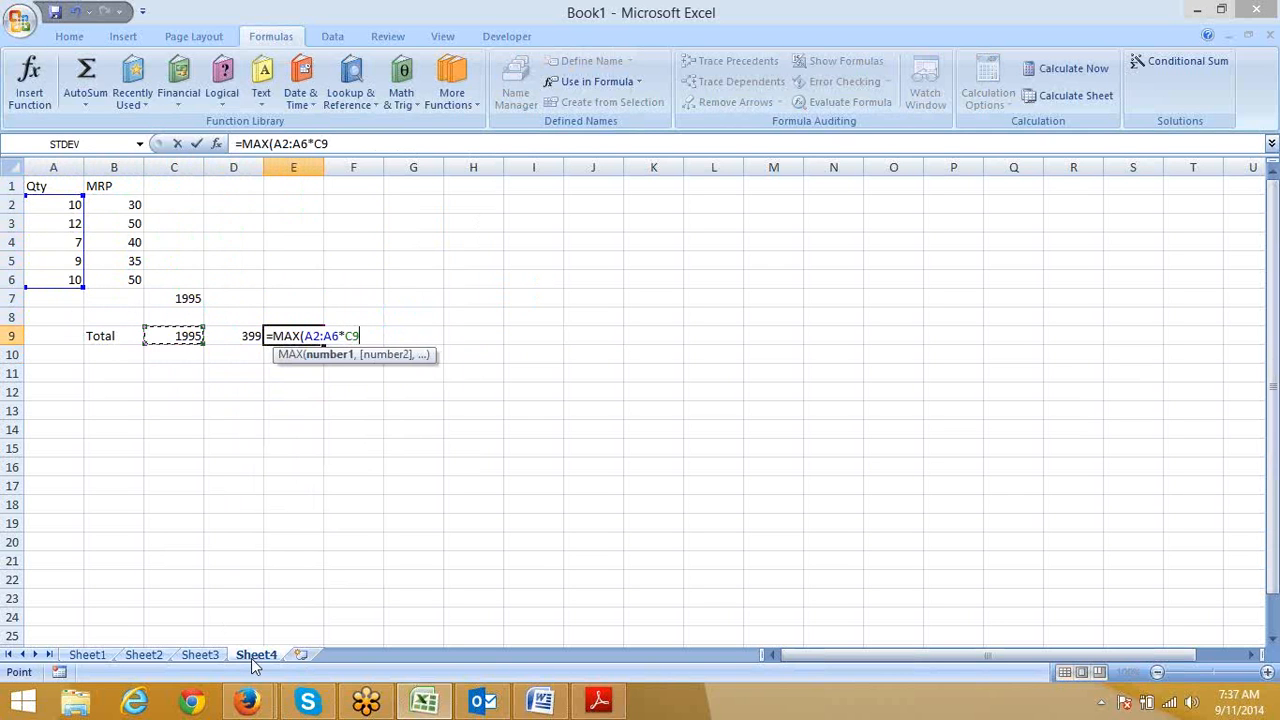
key(Up)
key(Up)
key(Up)
key(Left)
key(shift+Up)
key(shift+Up)
key(shift+Up)
key(shift+Up)
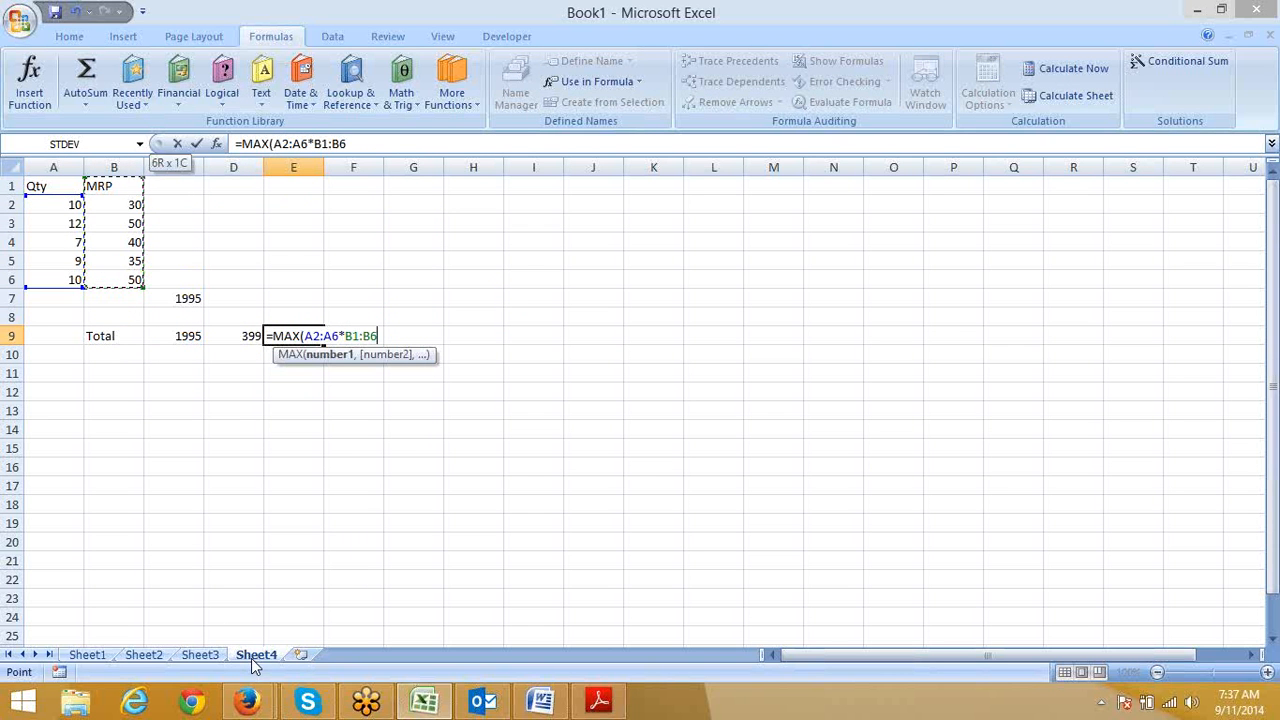
key(ctrl+Return)
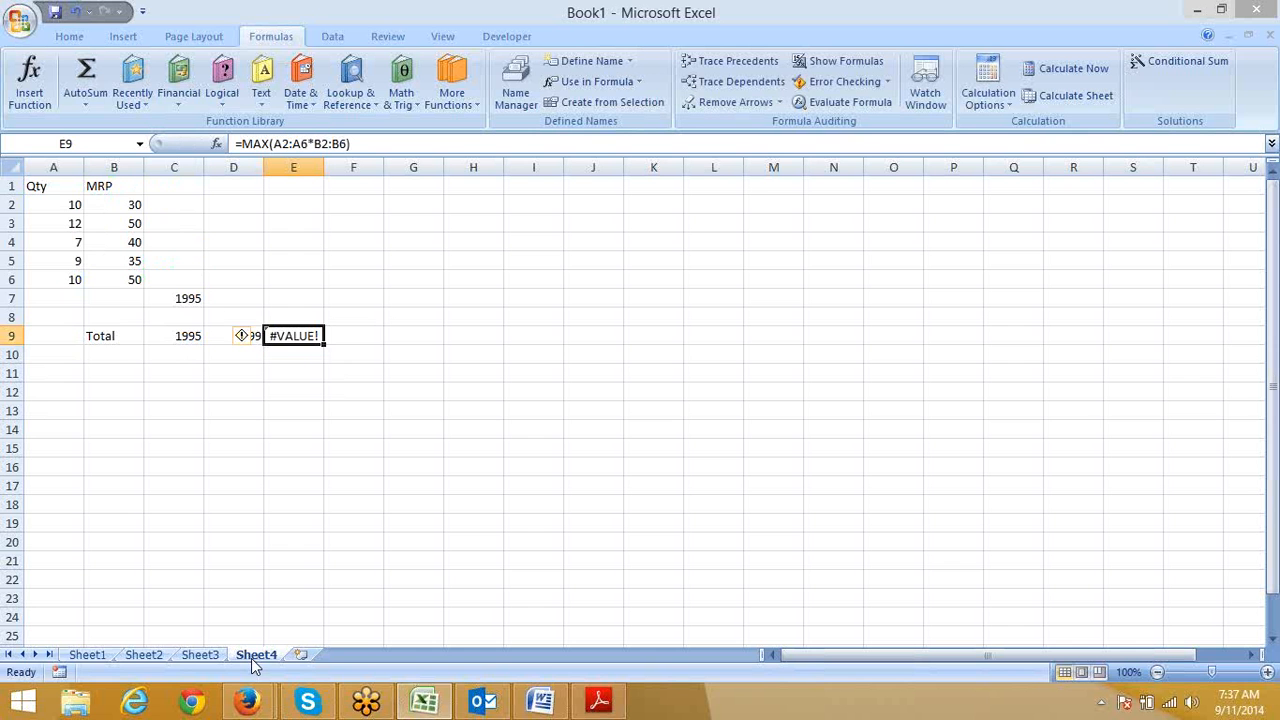
key(F2)
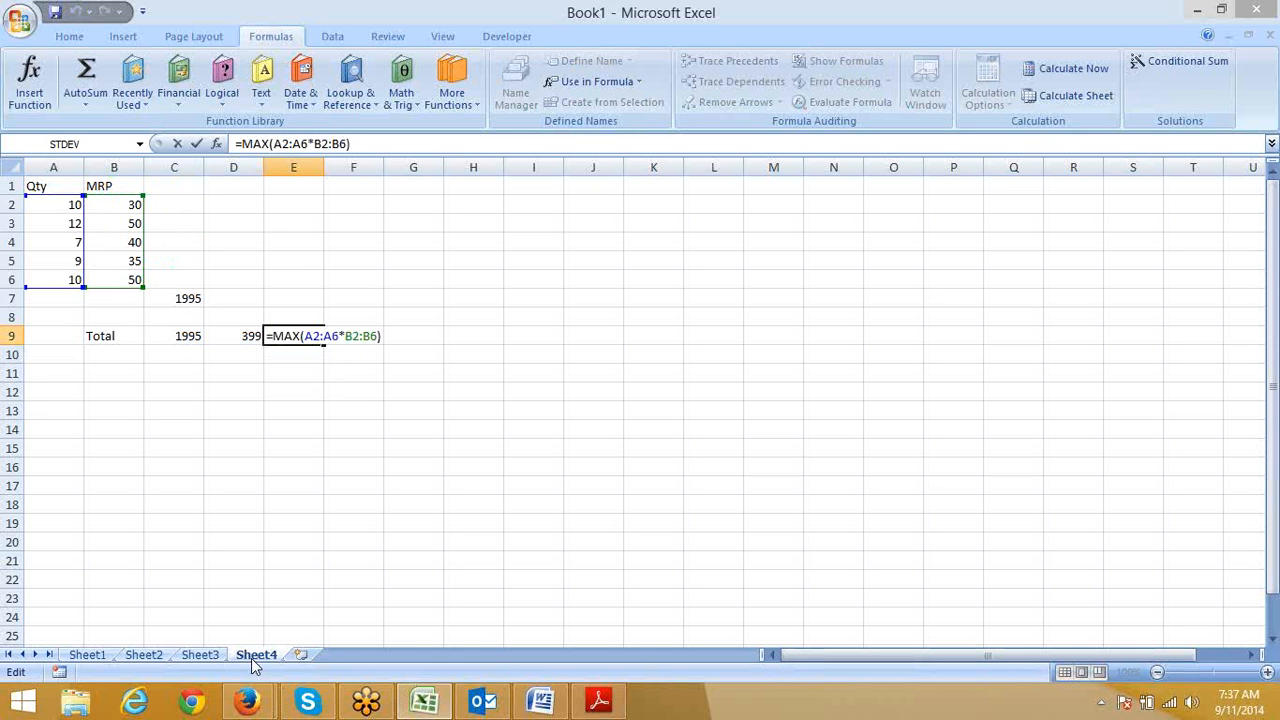
key(ctrl+shift+Return)
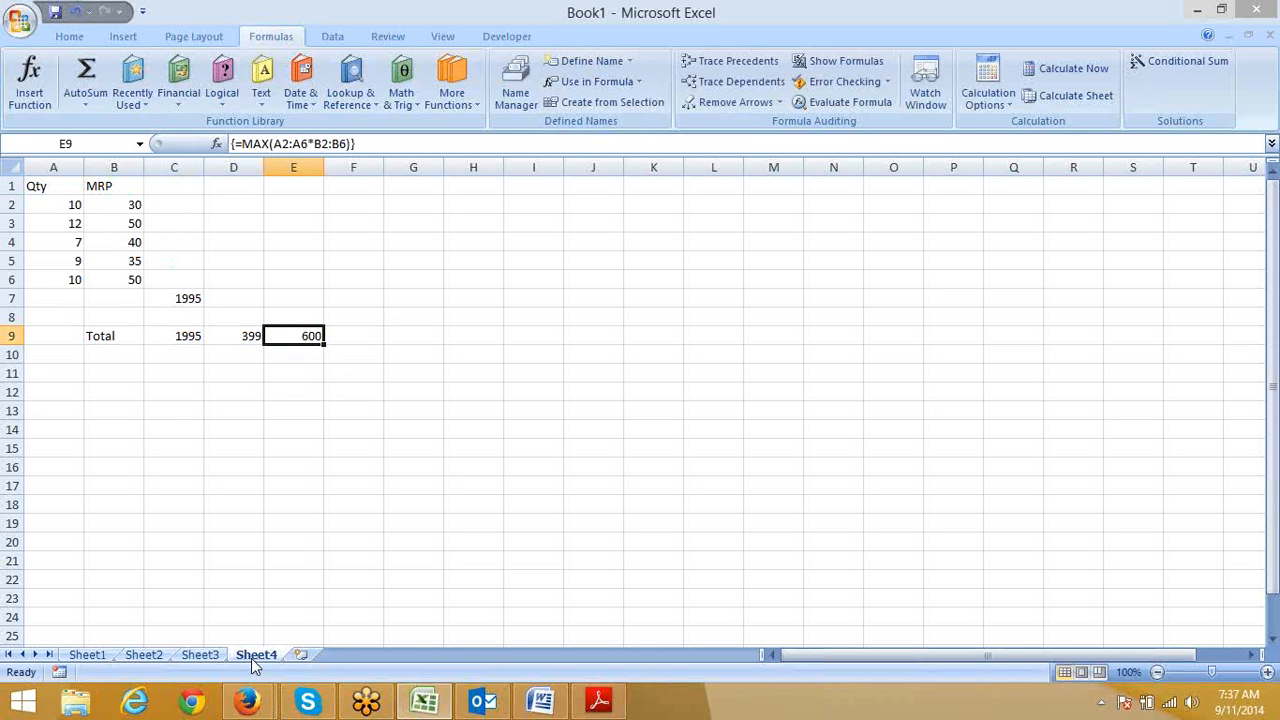
Switch to Microsoft Excel 2010 Formulas.pdf in Adobe Reader, review the array formula examples on pages 386 to 389, and return to the Excel workbook
click(600, 703)
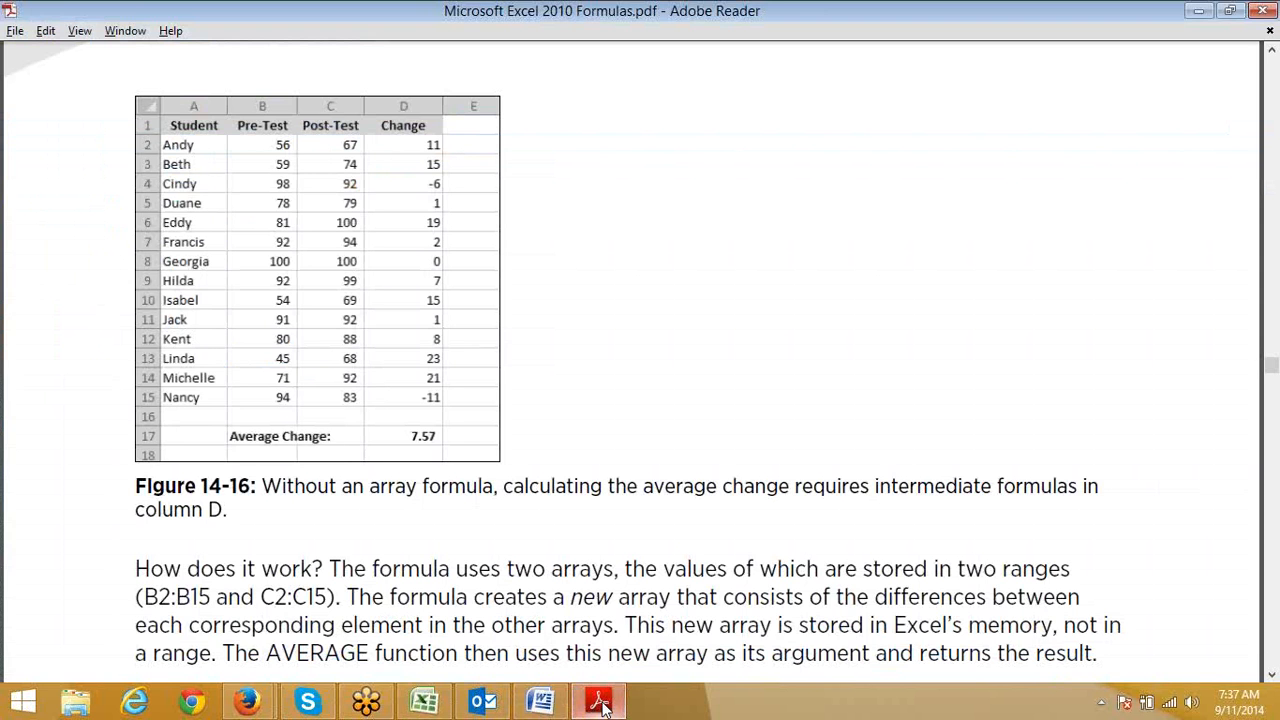
scroll(443, 418, down, 2)
scroll(443, 418, down, 4)
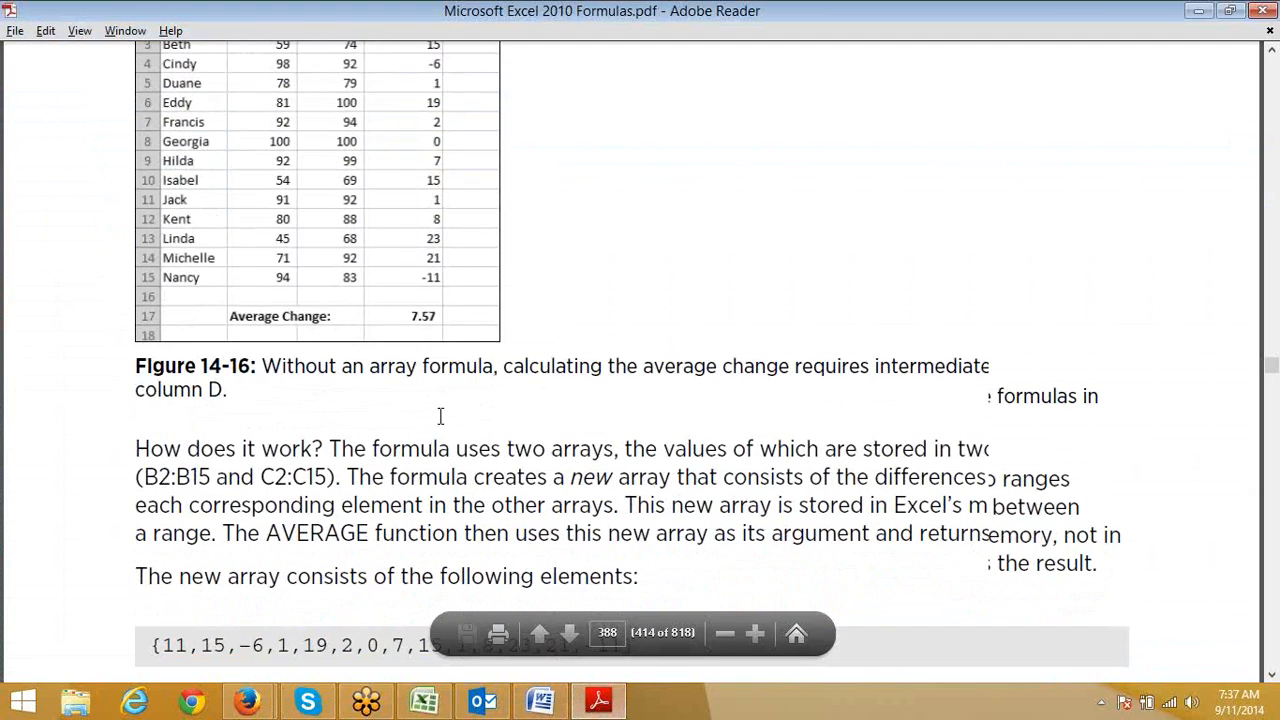
scroll(438, 415, down, 4)
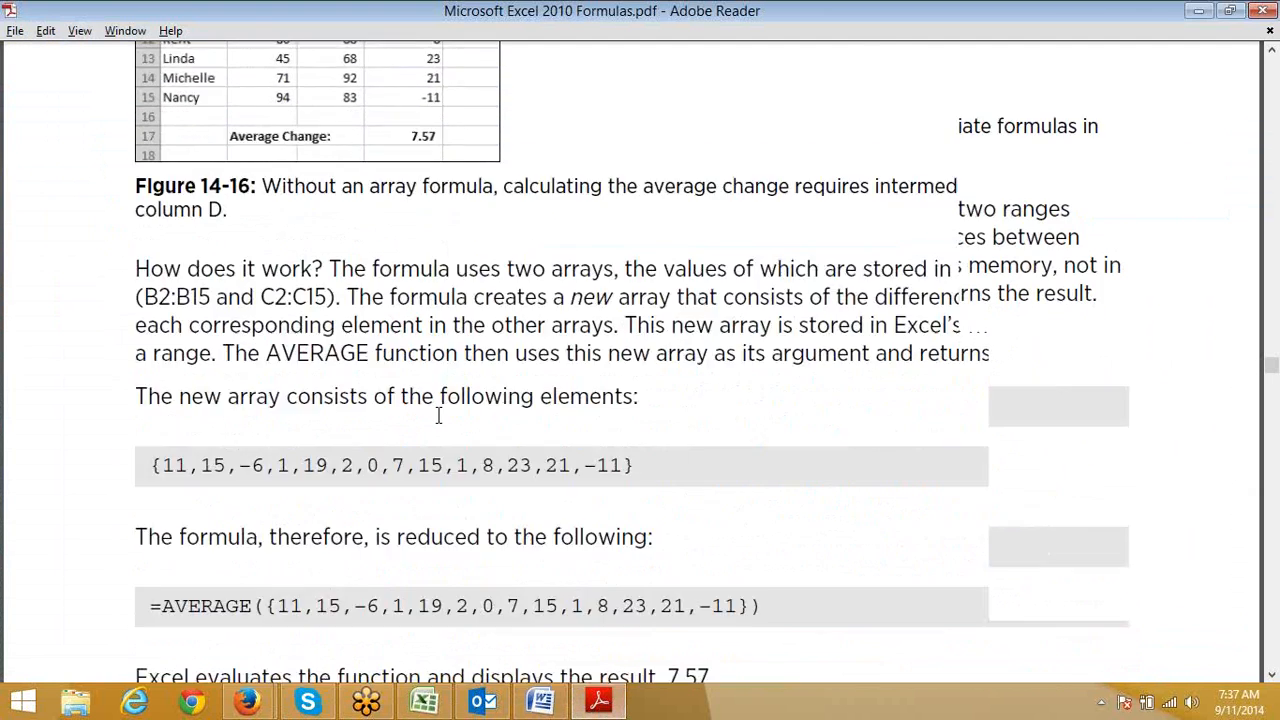
scroll(438, 415, down, 4)
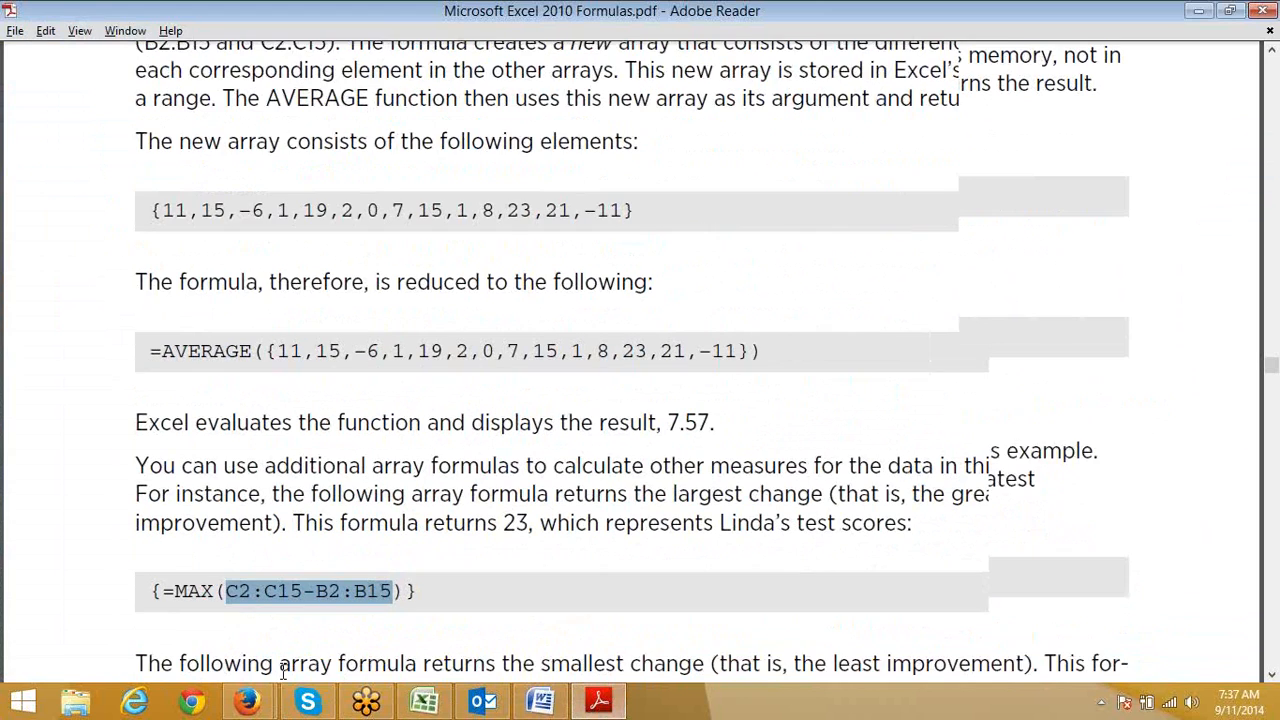
scroll(270, 600, down, 4)
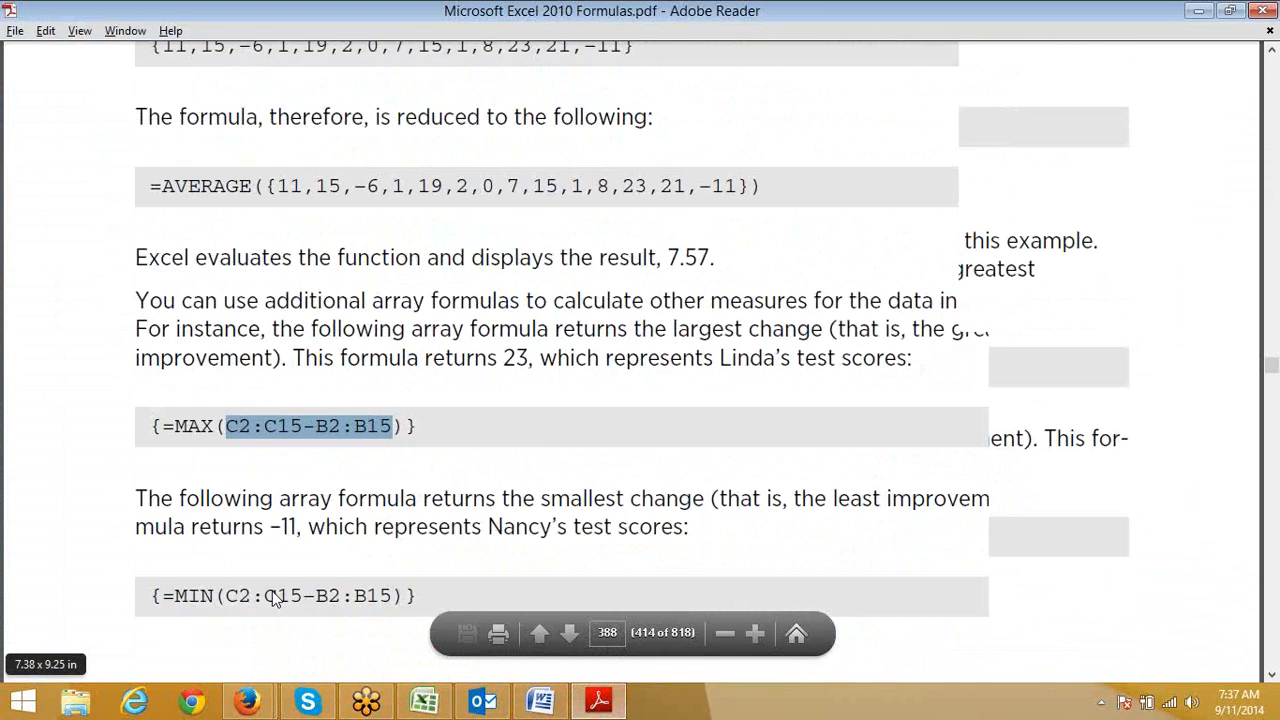
scroll(323, 289, up, 1)
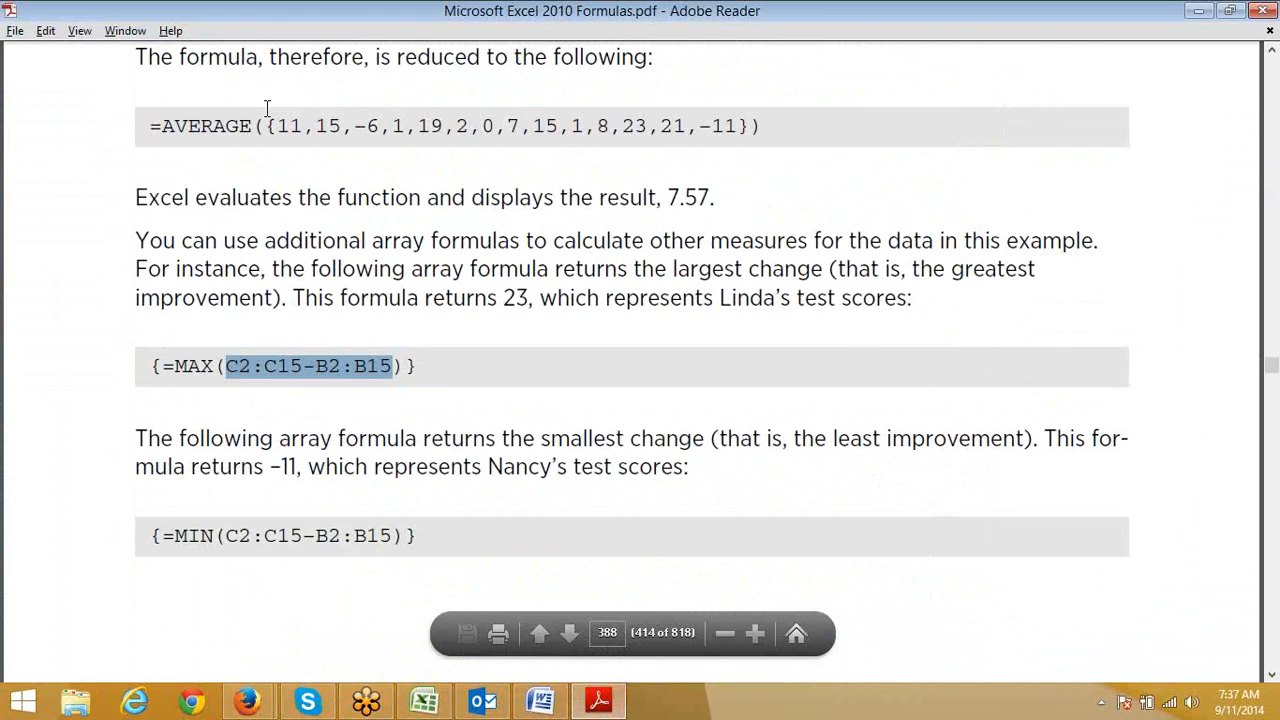
scroll(621, 229, down, 10)
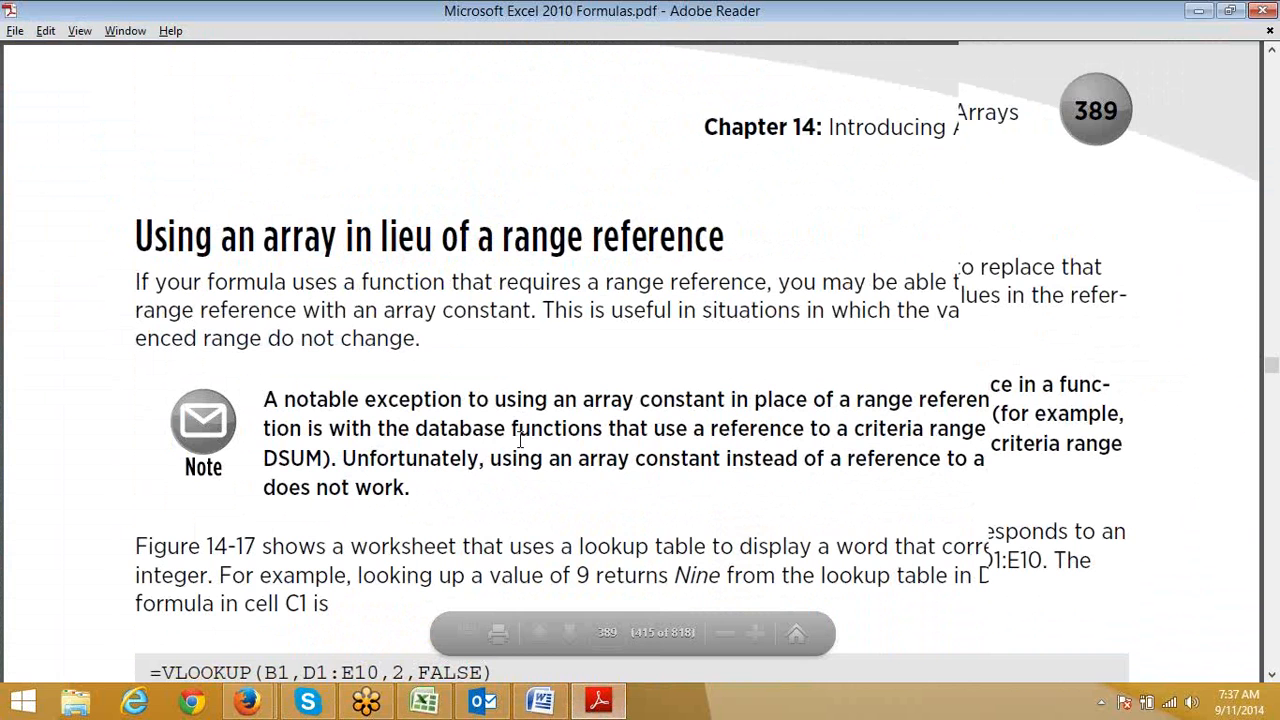
scroll(508, 415, up, 10)
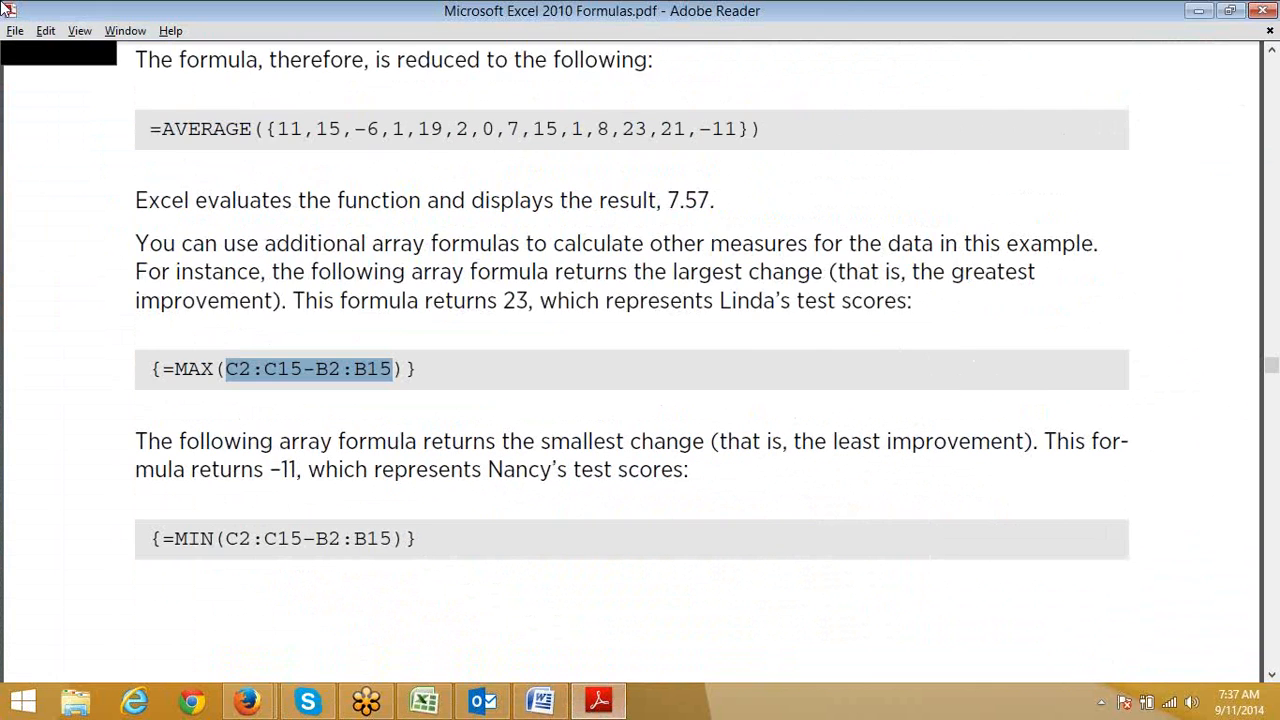
scroll(843, 8, up, 15)
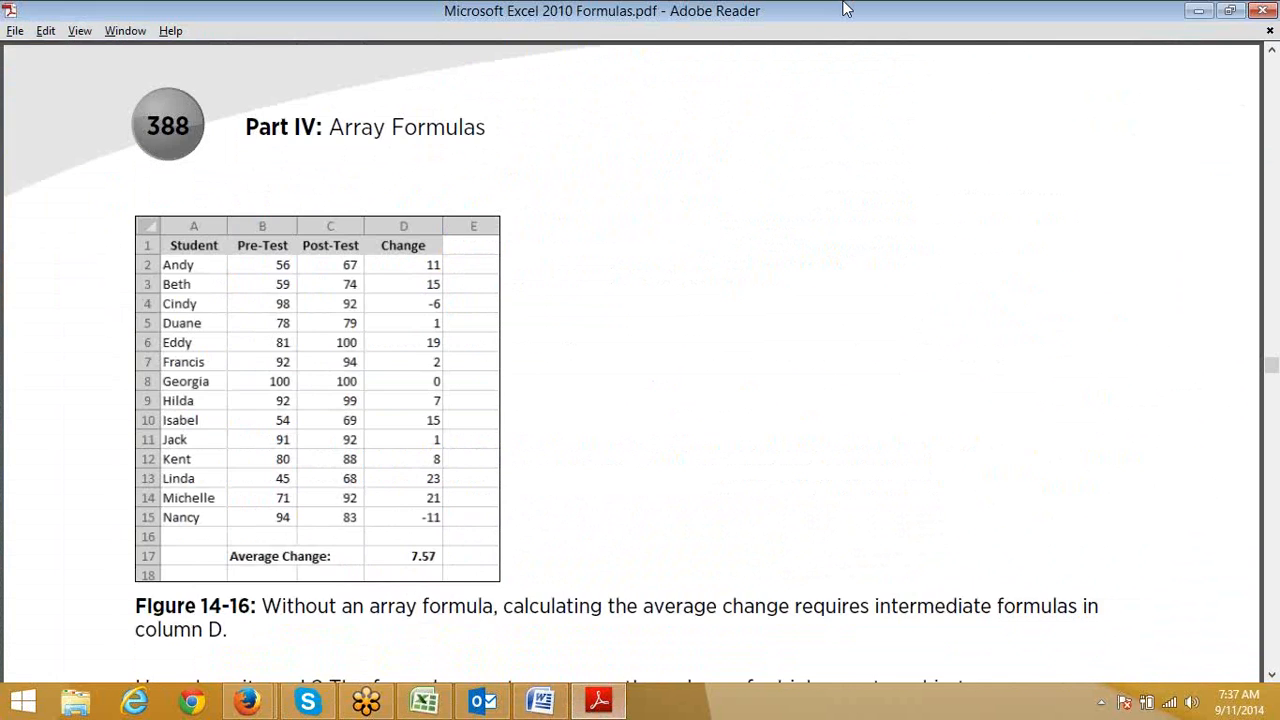
scroll(843, 8, up, 15)
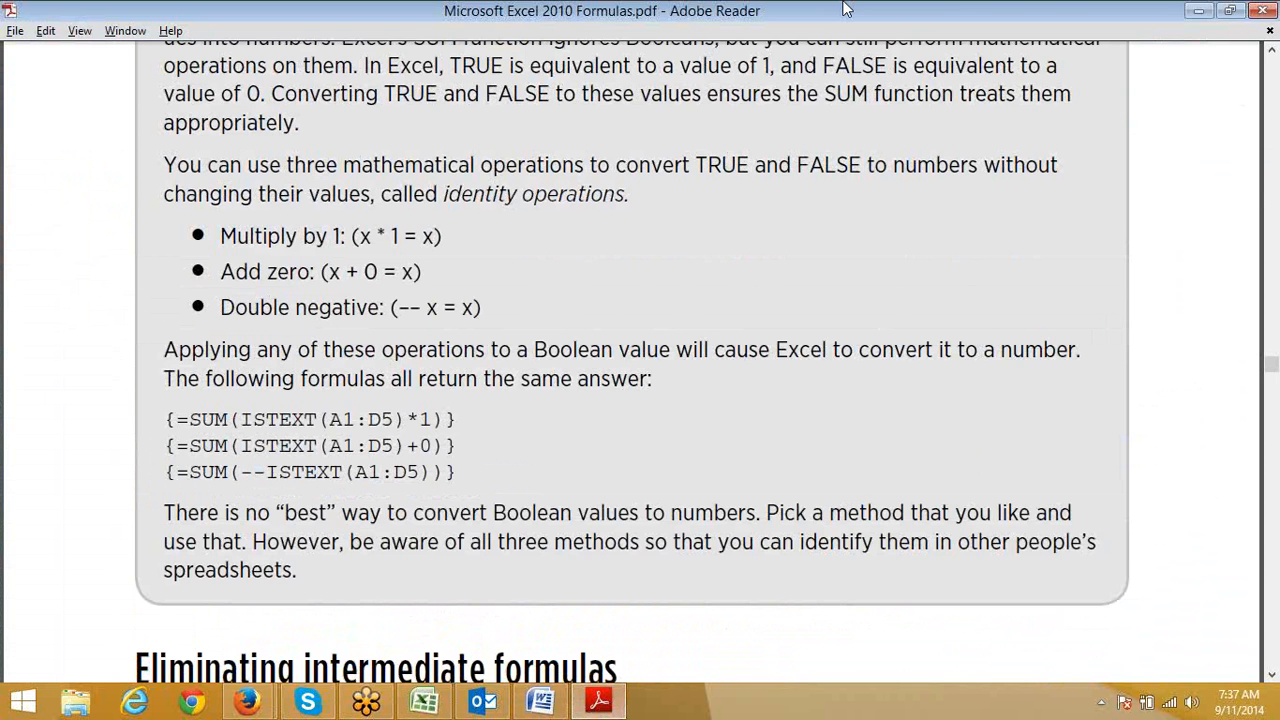
scroll(843, 8, up, 8)
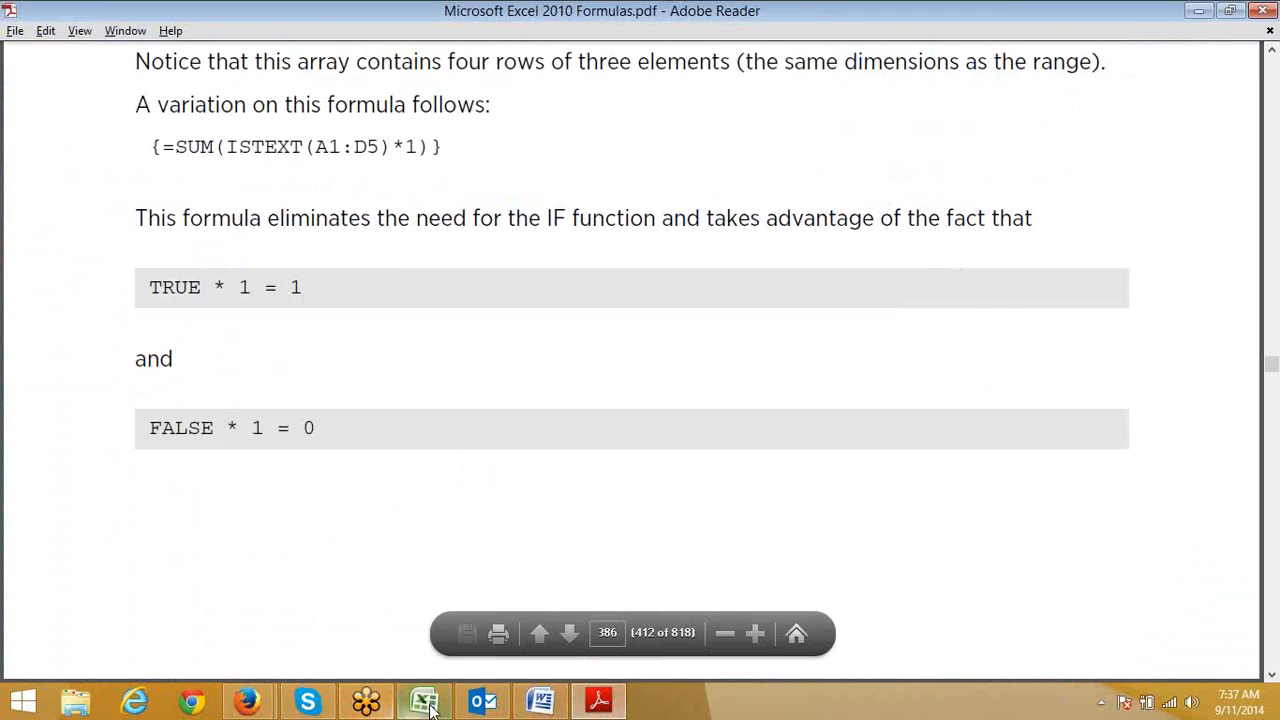
mouse_move(428, 705)
click(340, 541)
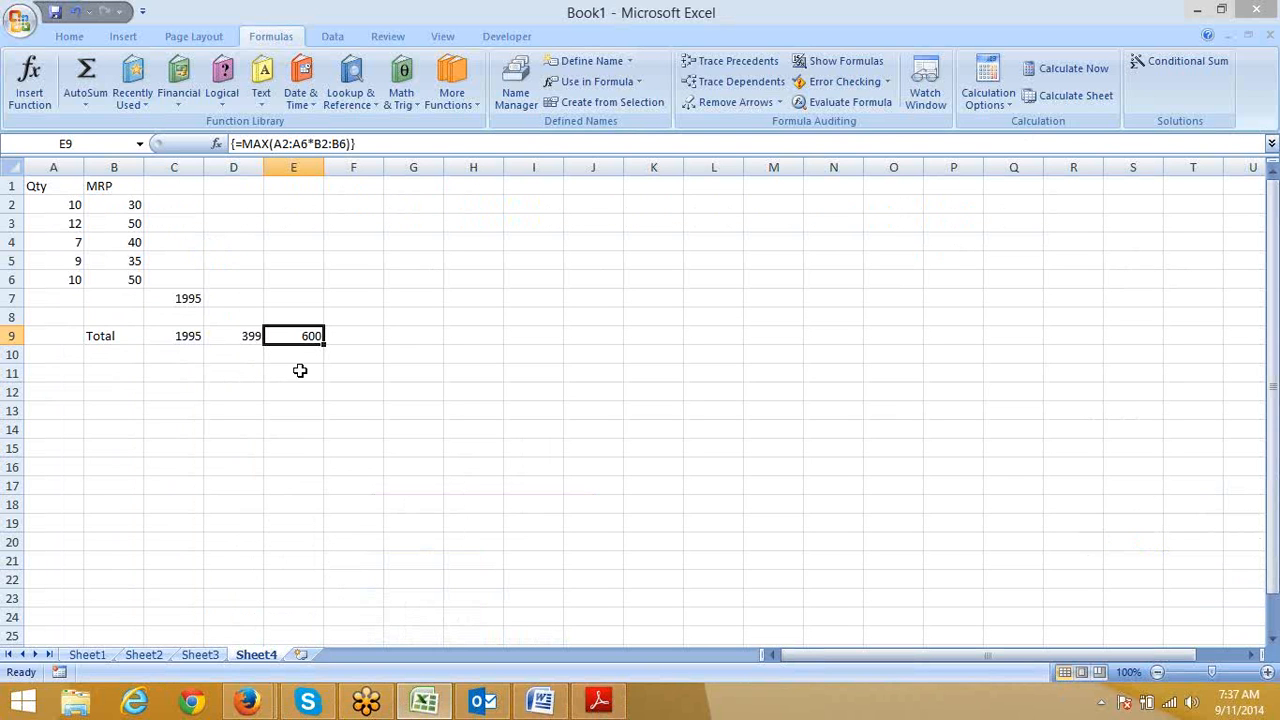
drag(280, 186, 774, 186)
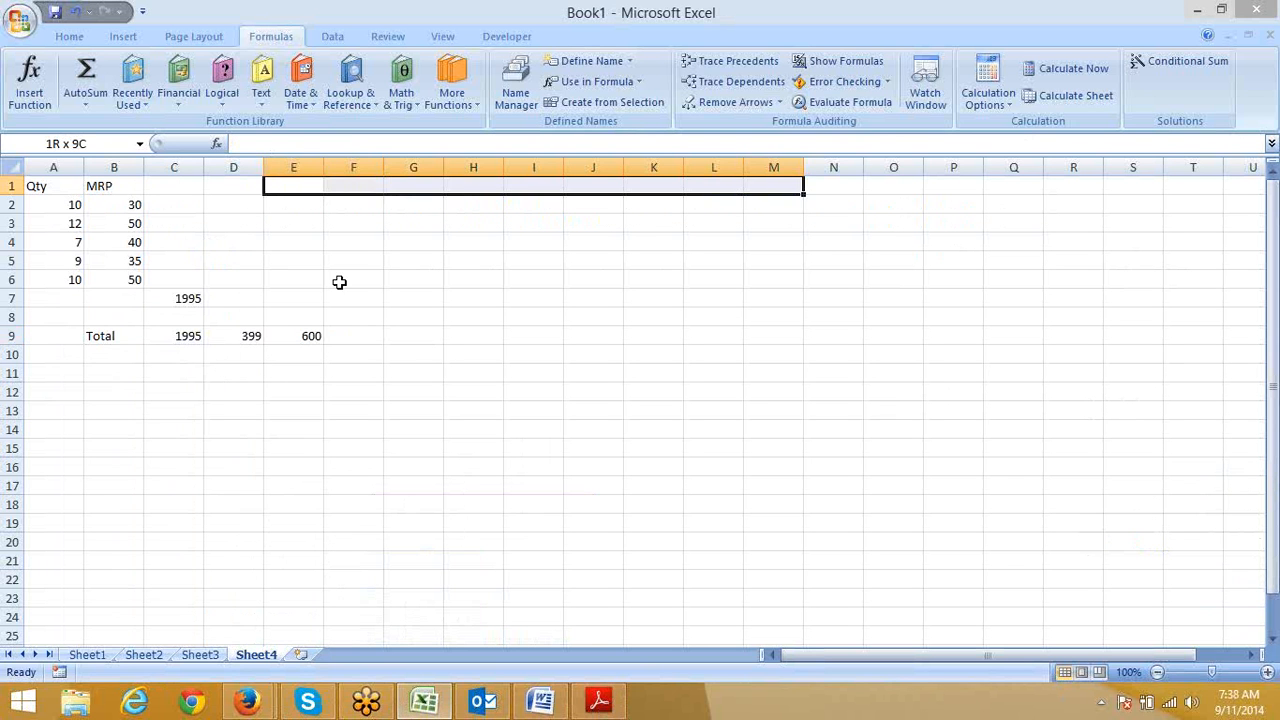
drag(287, 205, 874, 165)
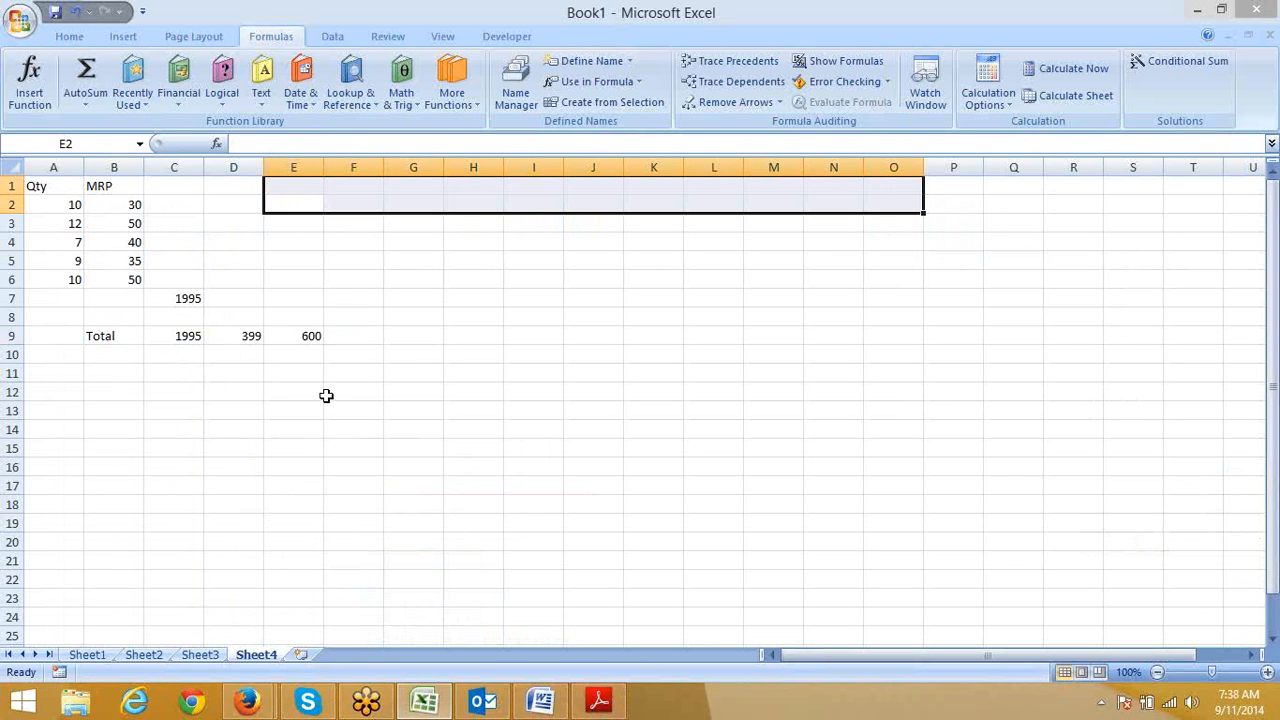
click(240, 391)
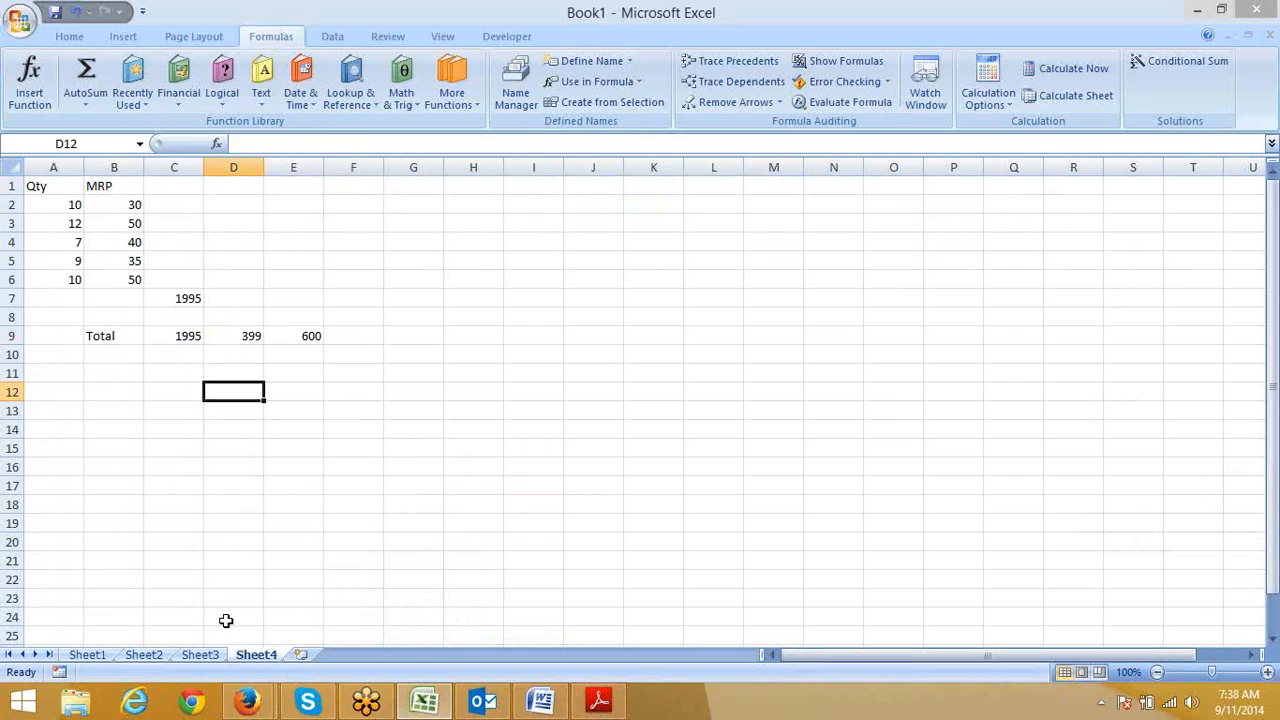
Insert a new worksheet after Sheet4 and enter a sample first name in cell A1
click(302, 655)
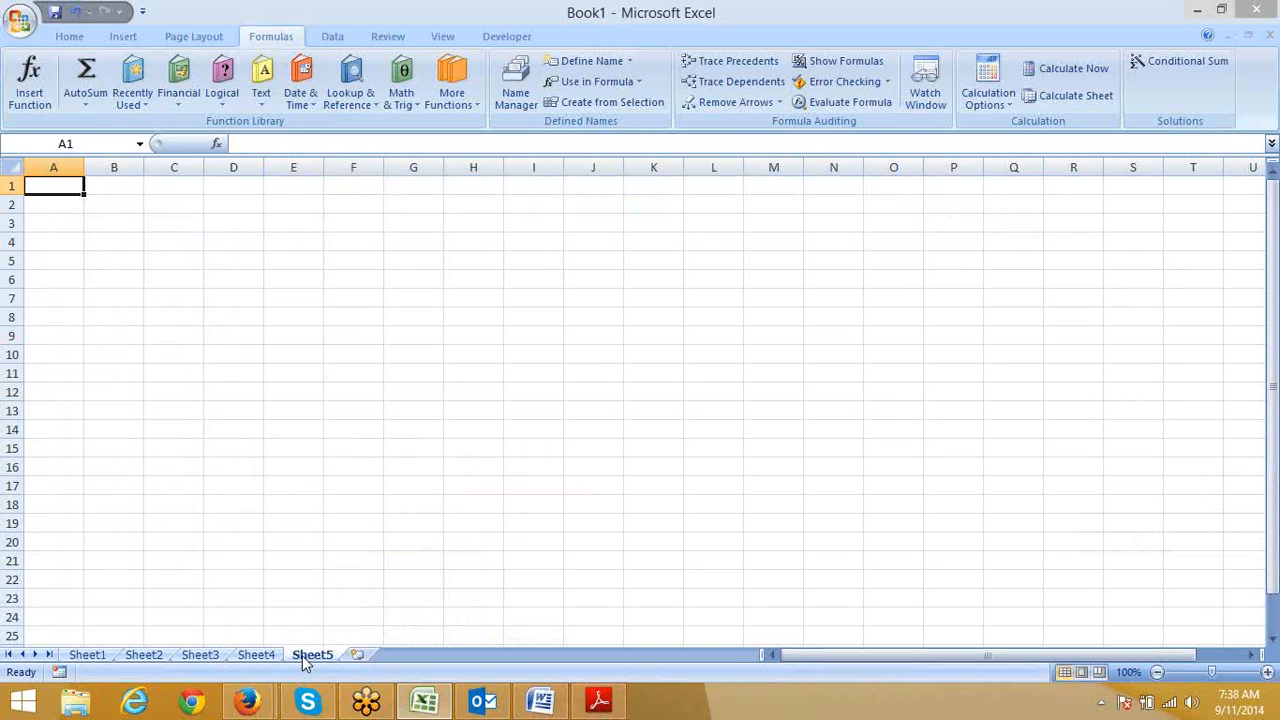
key(Right)
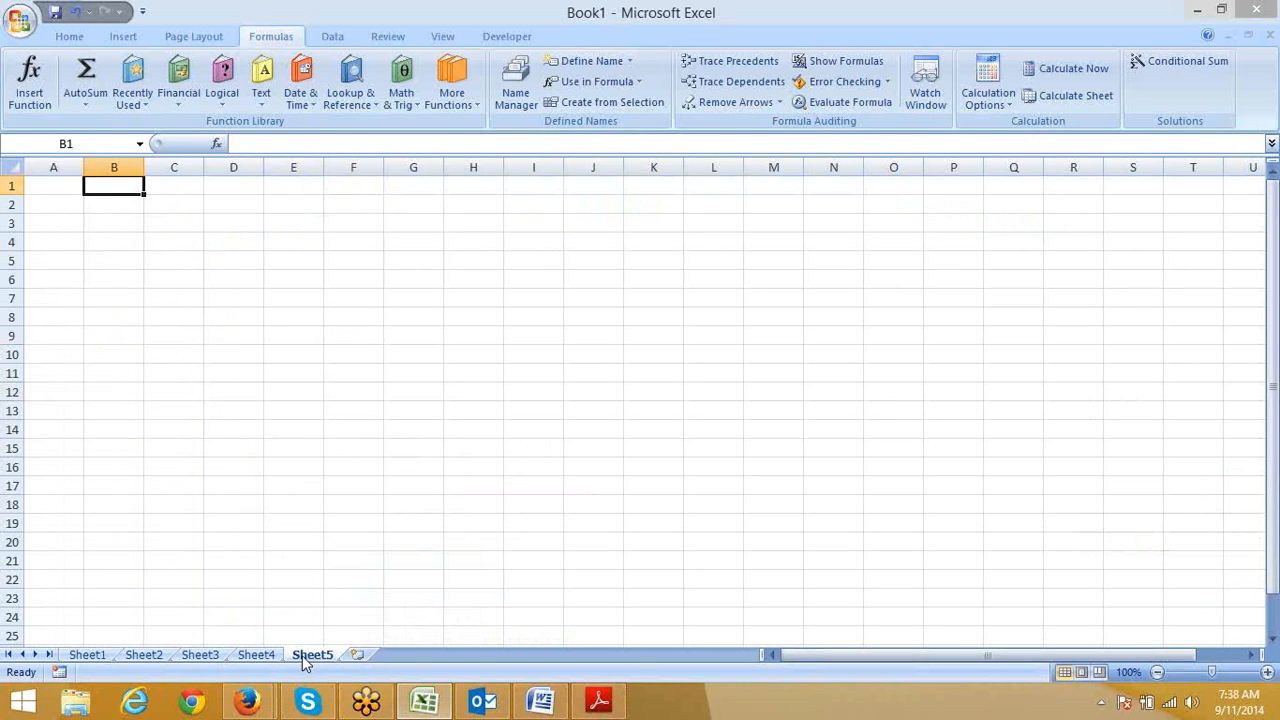
key(Left)
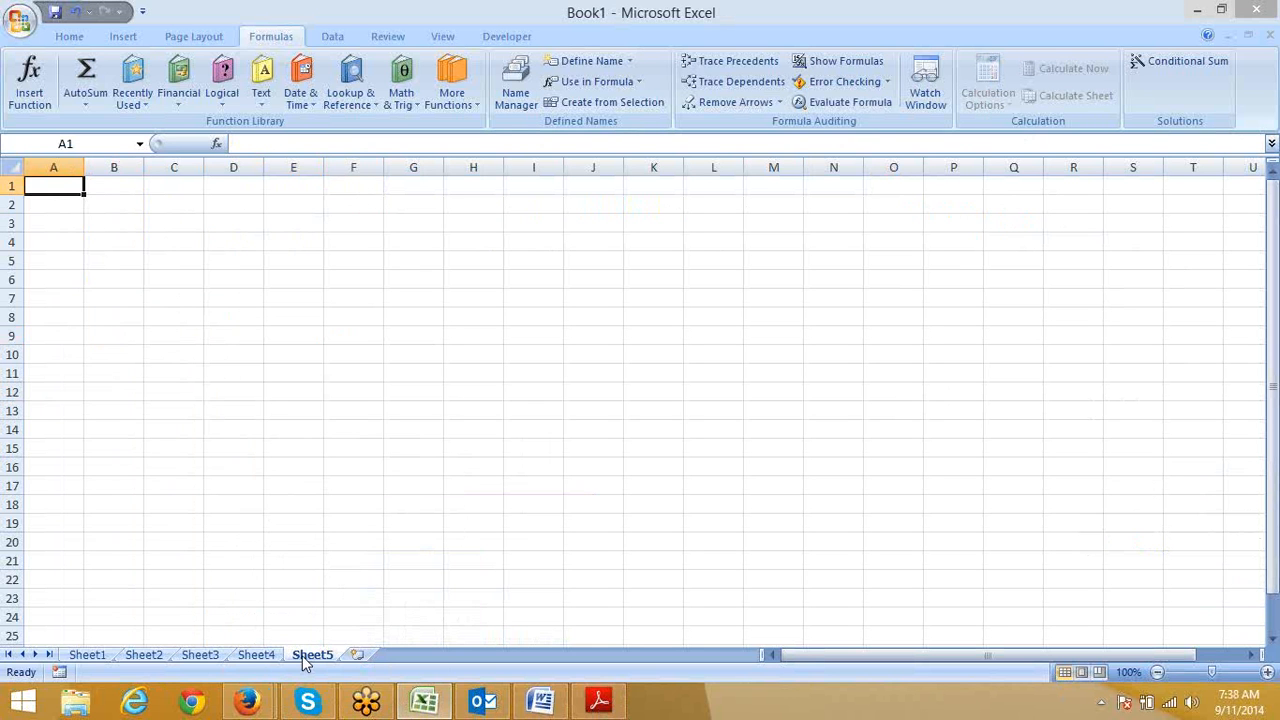
text(Sujeet)
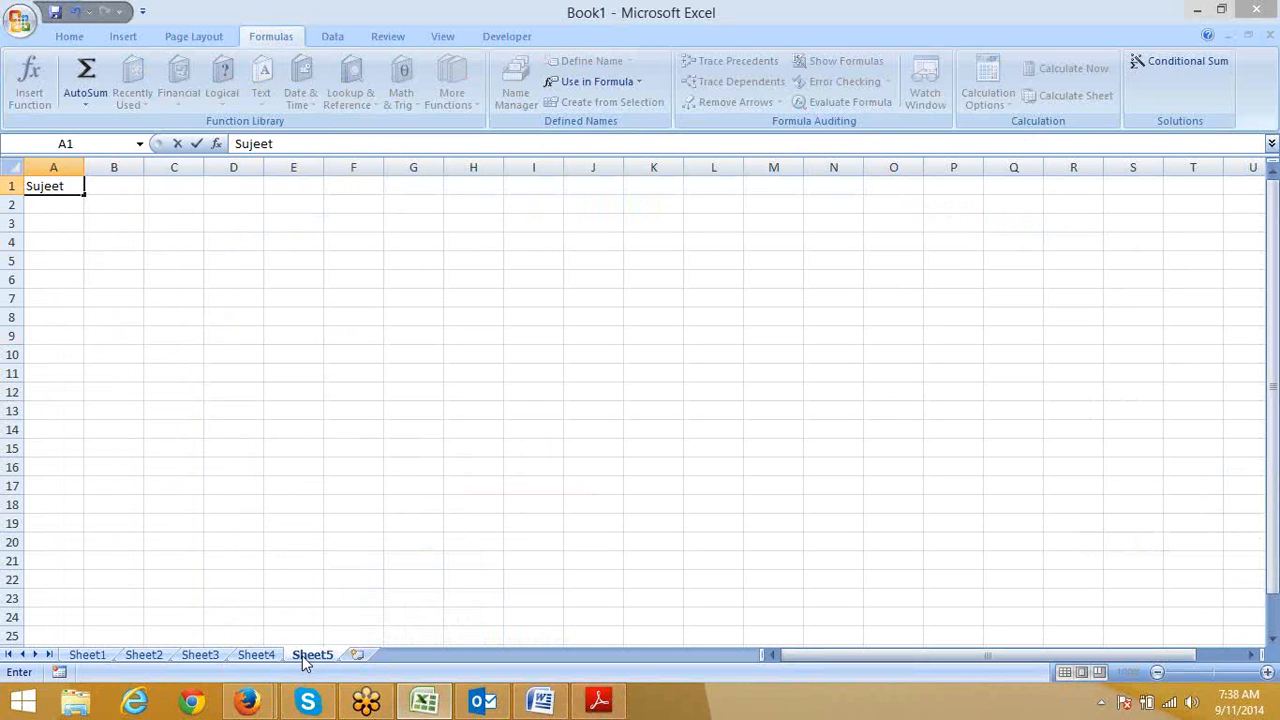
key(Tab)
Enter the first three letters of the name separately in cells B2, C2 and D2
key(Down)
text(s)
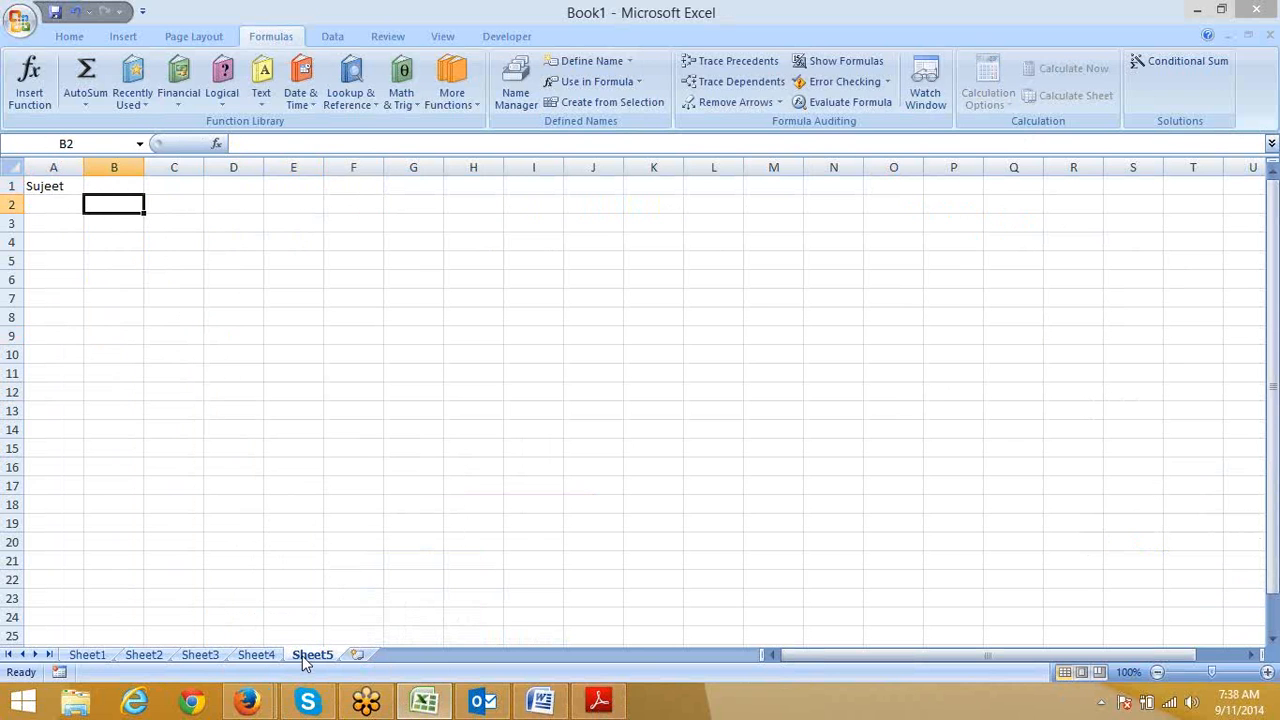
key(Tab)
text(u)
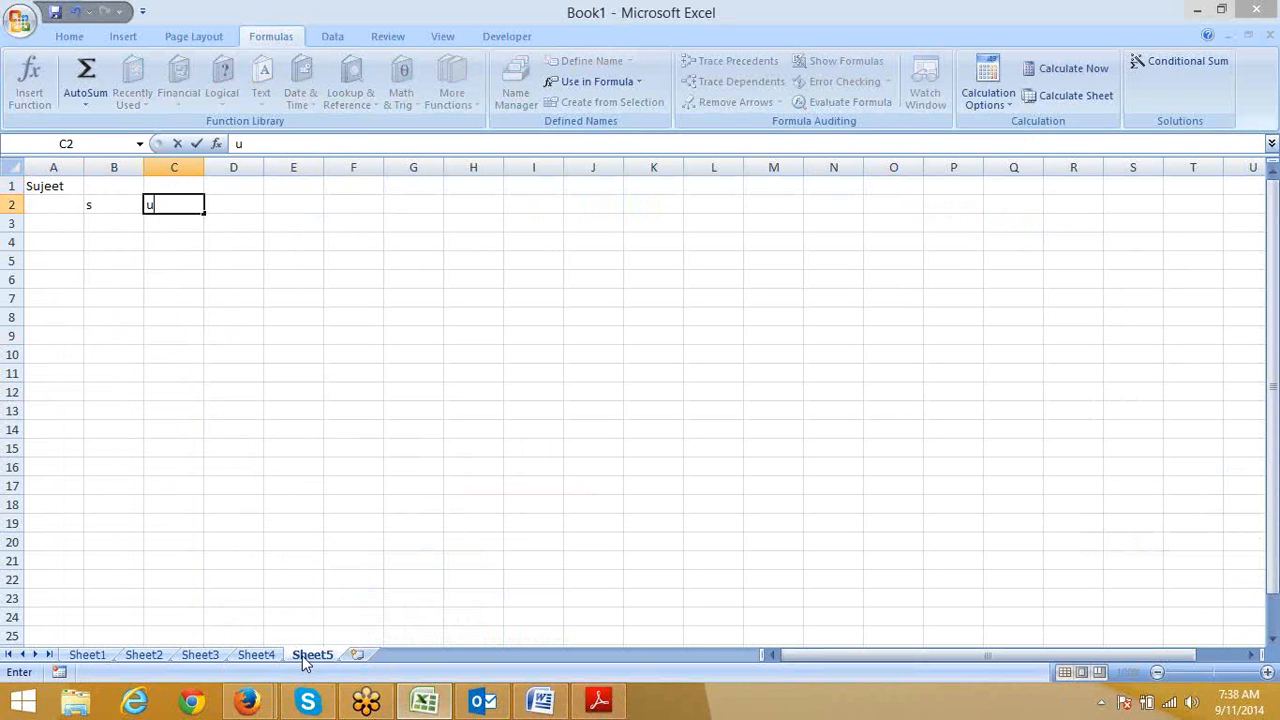
key(Tab)
text(j)
key(Tab)
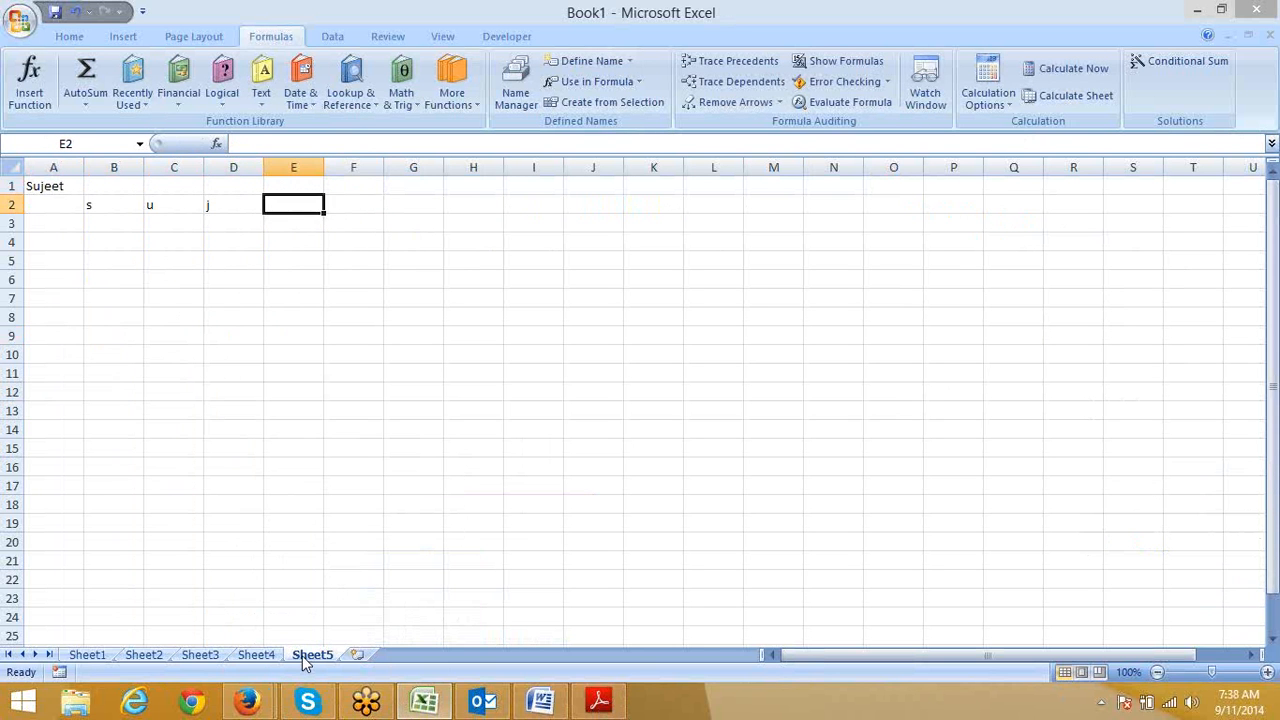
Clear the manually entered letters from B2:D2
key(Left)
key(Left)
key(Left)
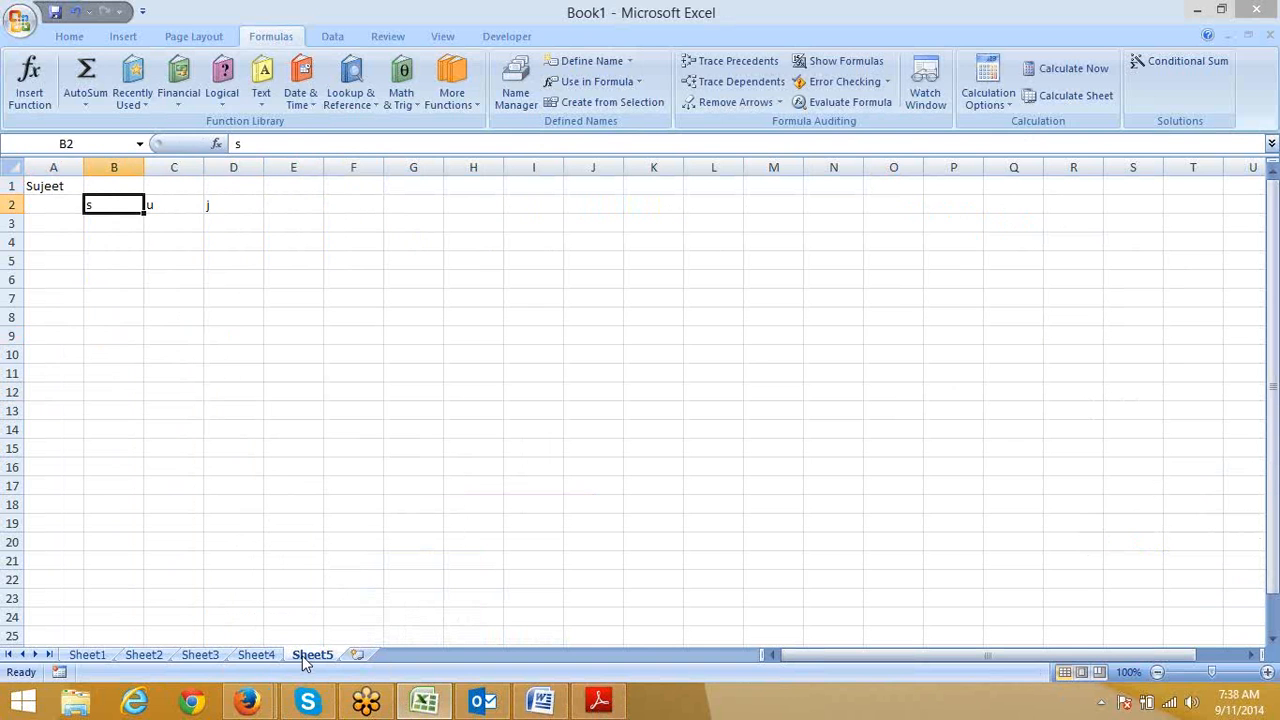
key(shift+Right)
key(shift+Right)
key(Delete)
Extract the first letter of the name into B2 with the formula =MID(A1,1,1)
key(shift+Left)
key(shift+Left)
text(=mi)
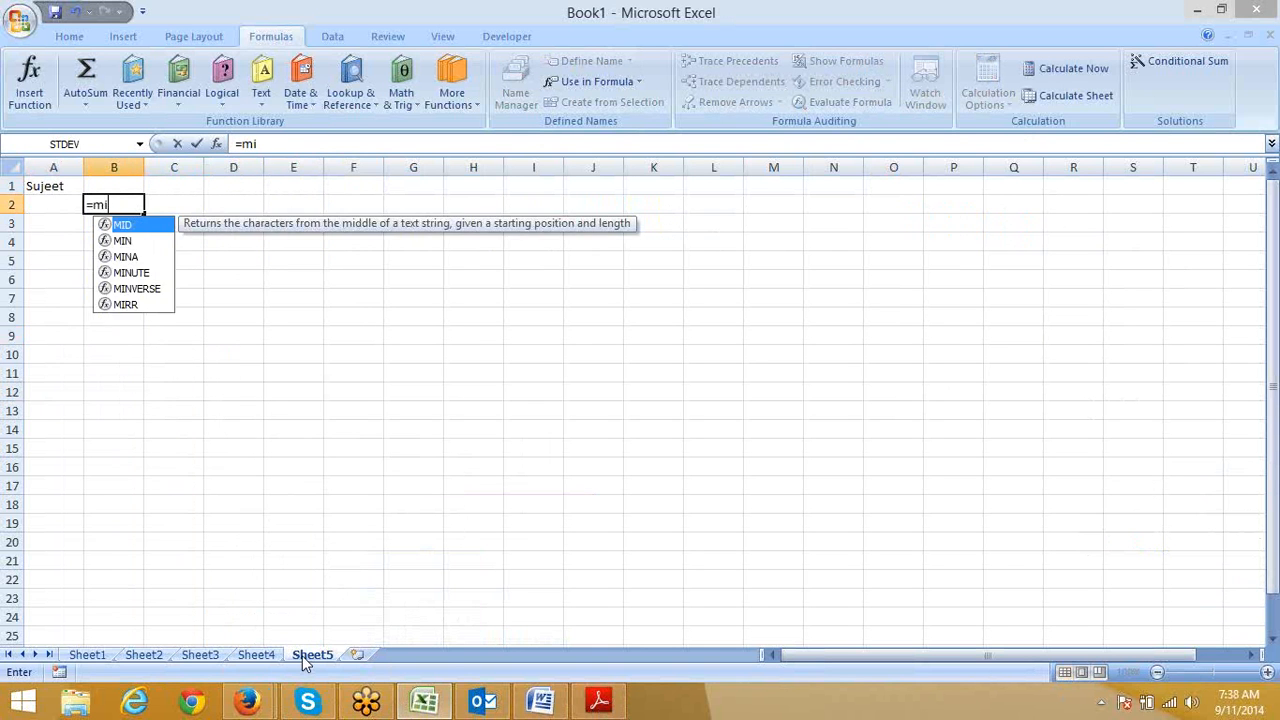
text(d()
key(Left)
key(Up)
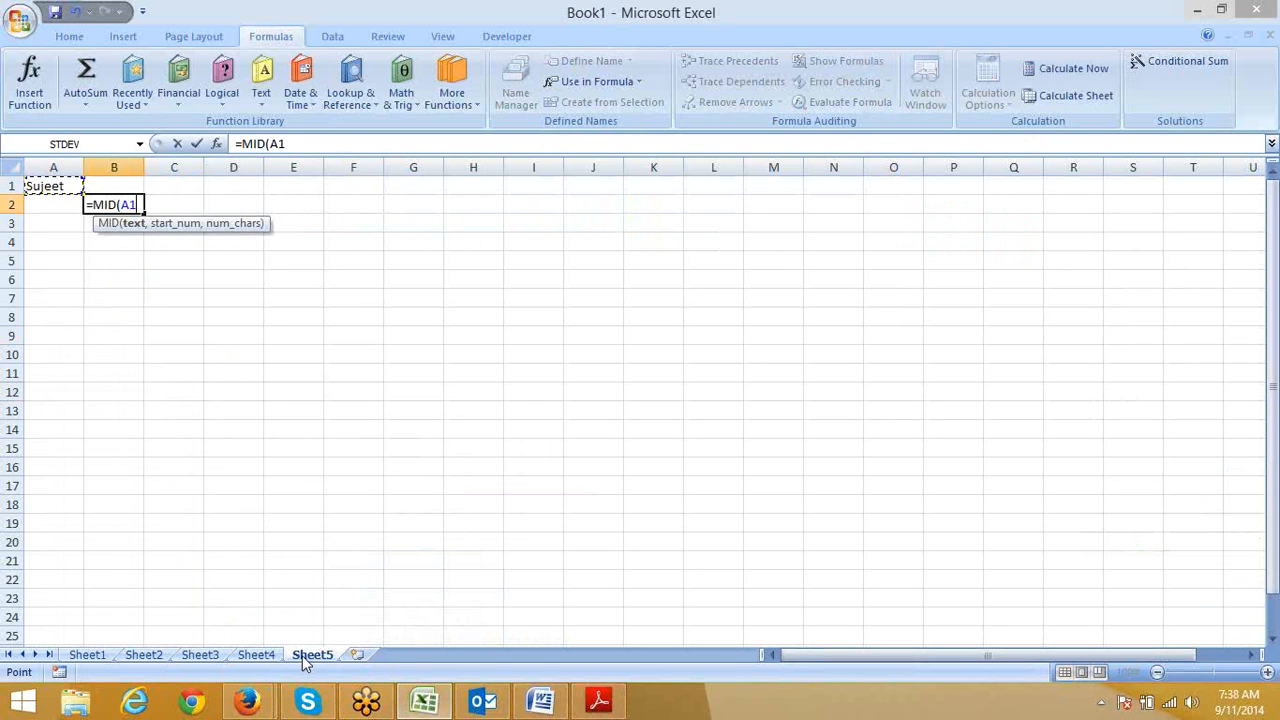
text(,1)
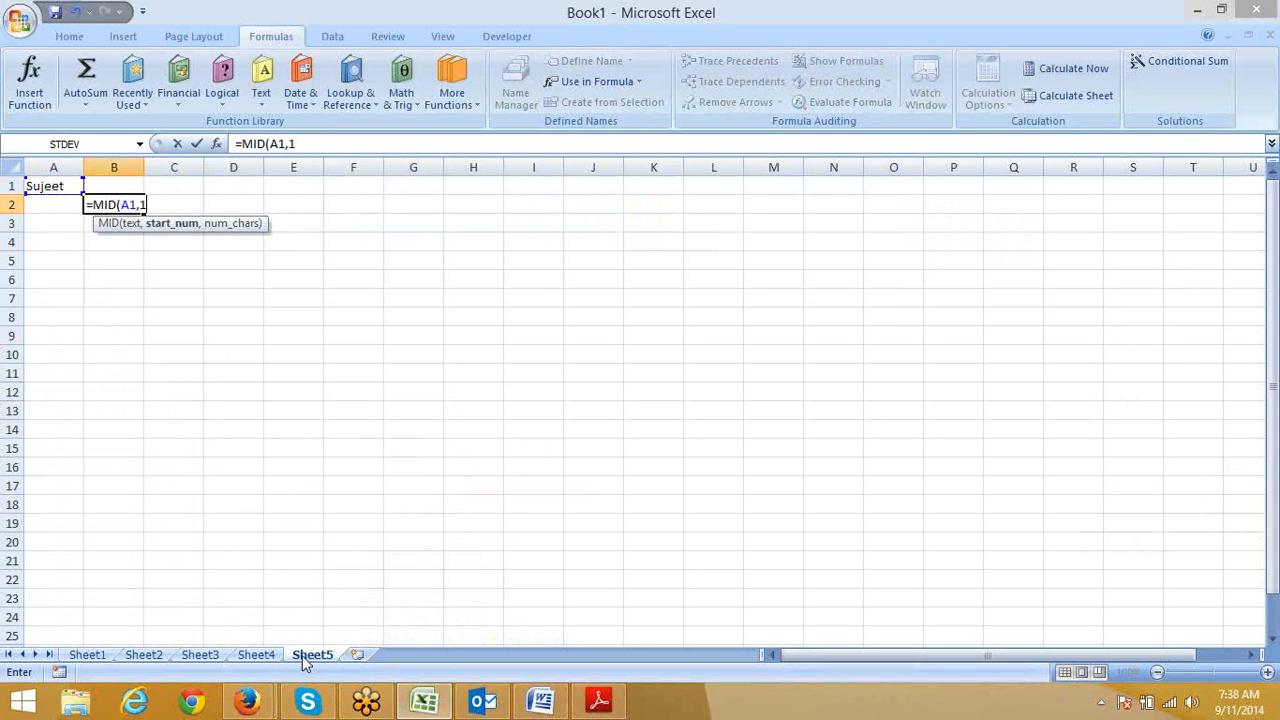
text(,1)
key(Return)
Extract the second letter of the name into C2 with the formula =MID(A1,2,1)
key(Right)
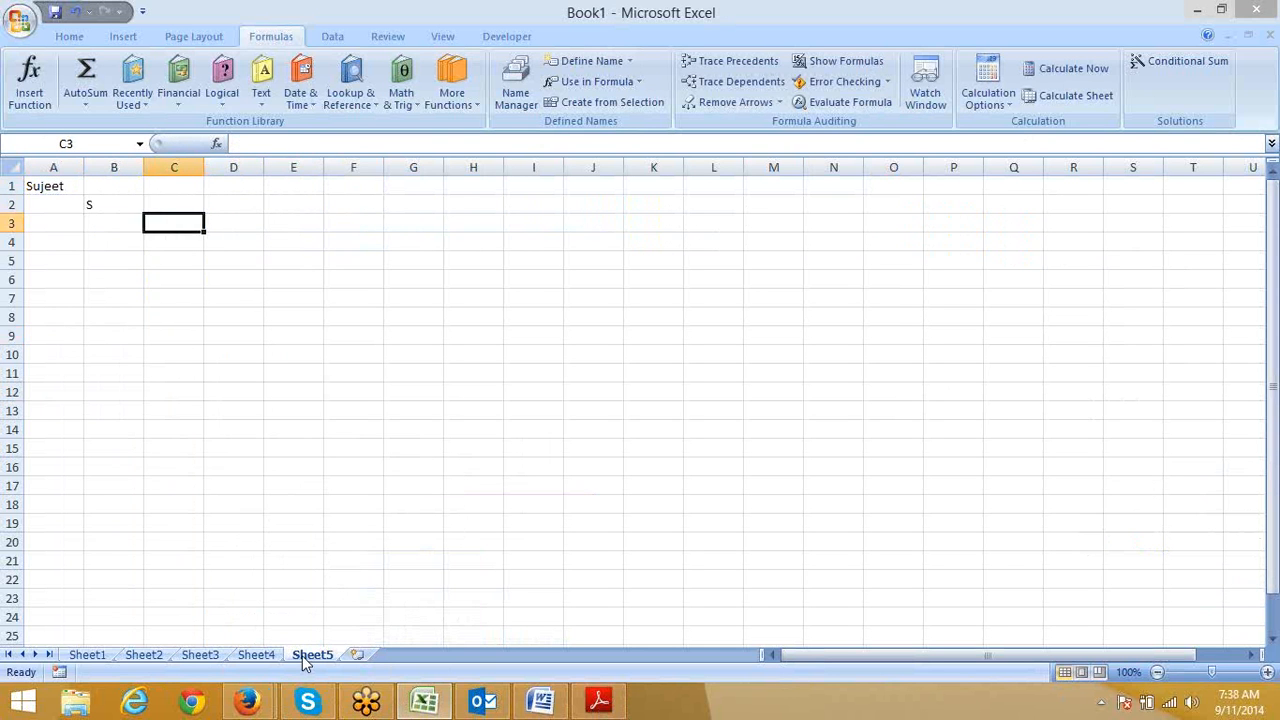
key(Up)
text(=m)
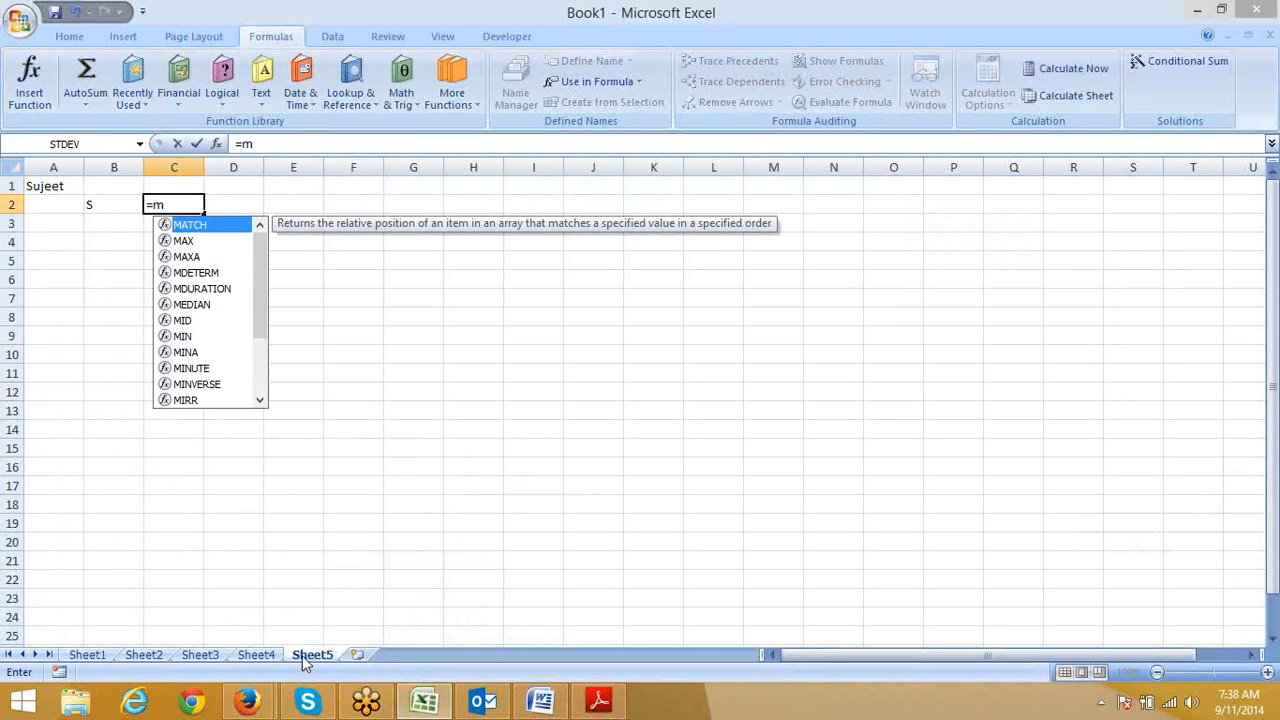
text(id)
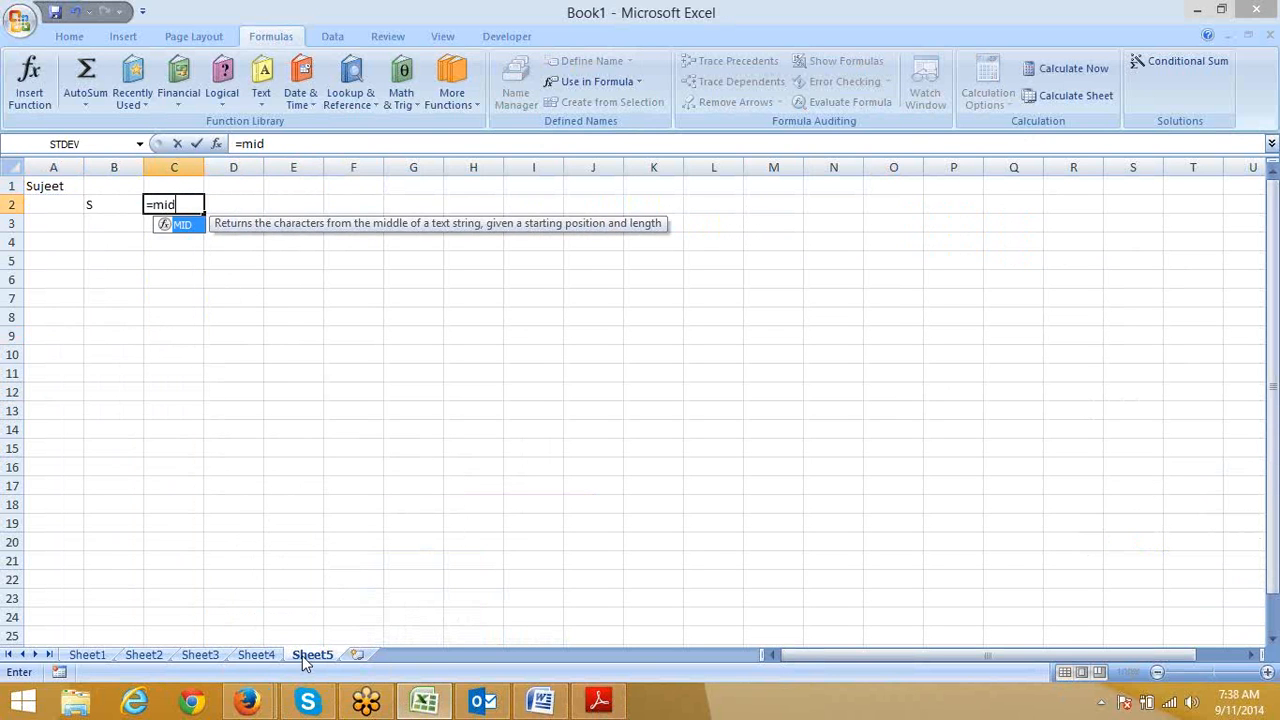
key(Tab)
key(Left)
key(Left)
key(Up)
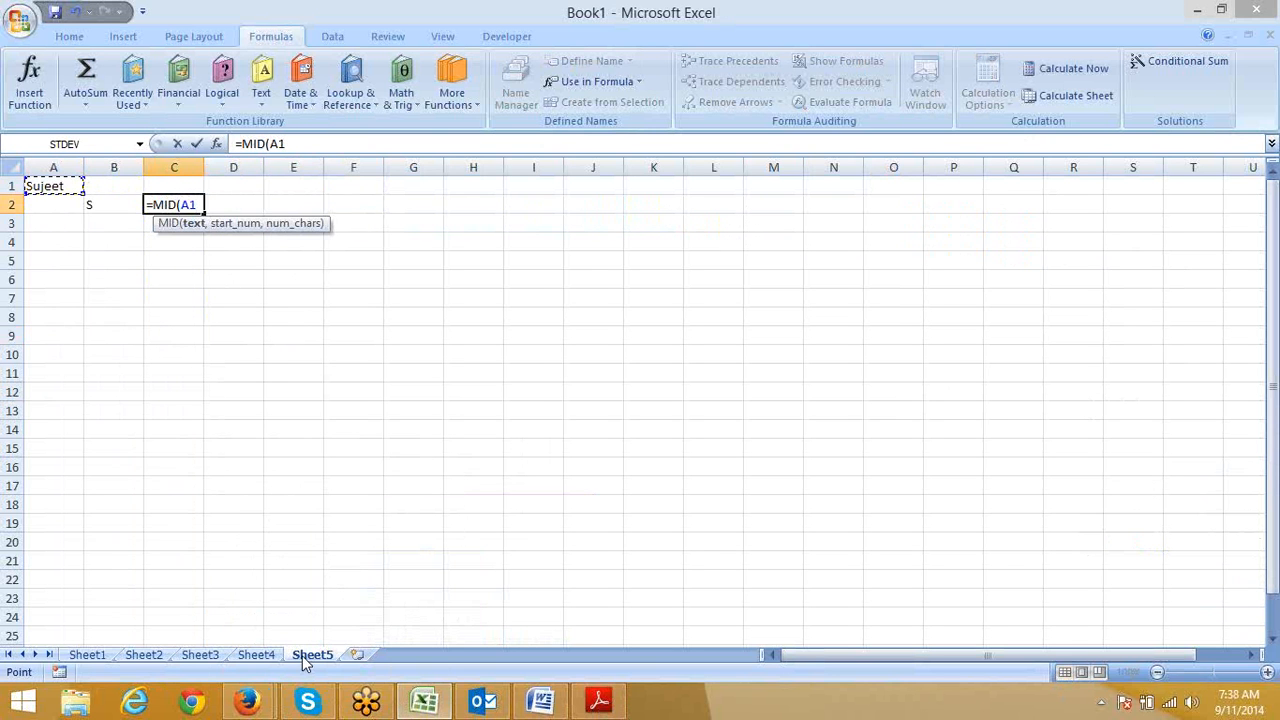
text(,2,)
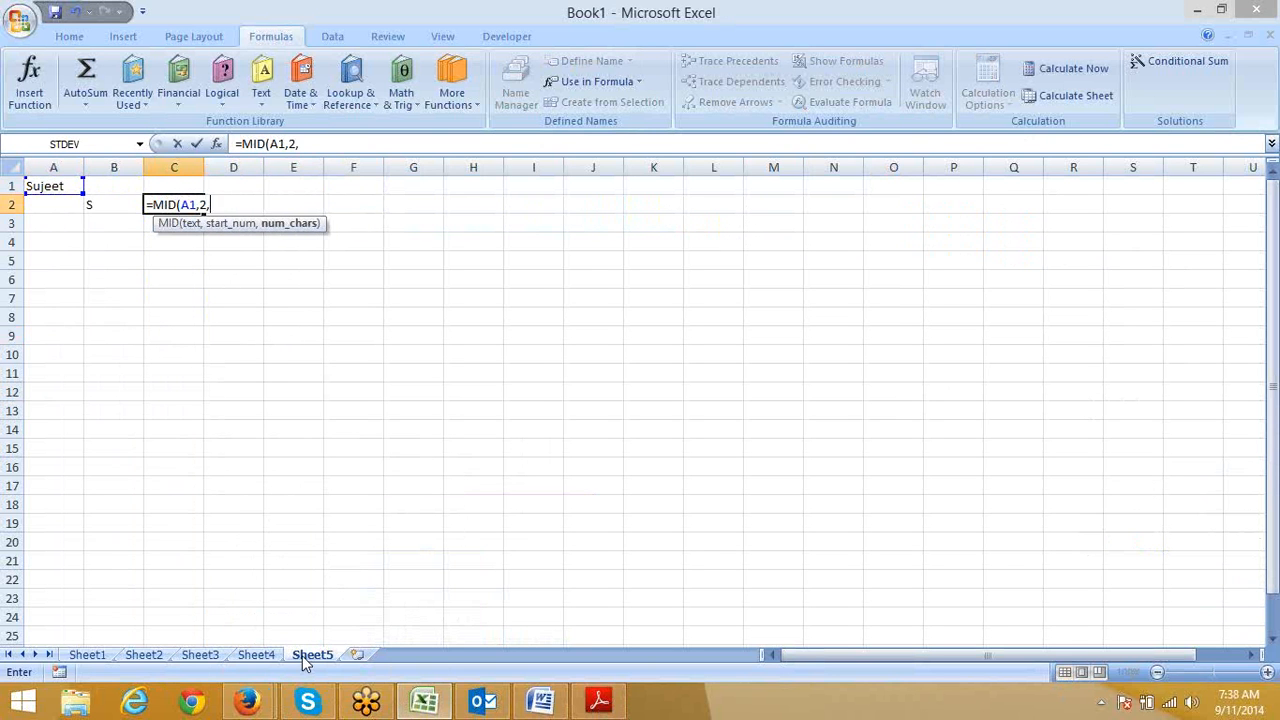
text(1)
key(Return)
Try extracting the third letter of the name into D2 with the formula =MID(A1,1,3)
key(Right)
key(Up)
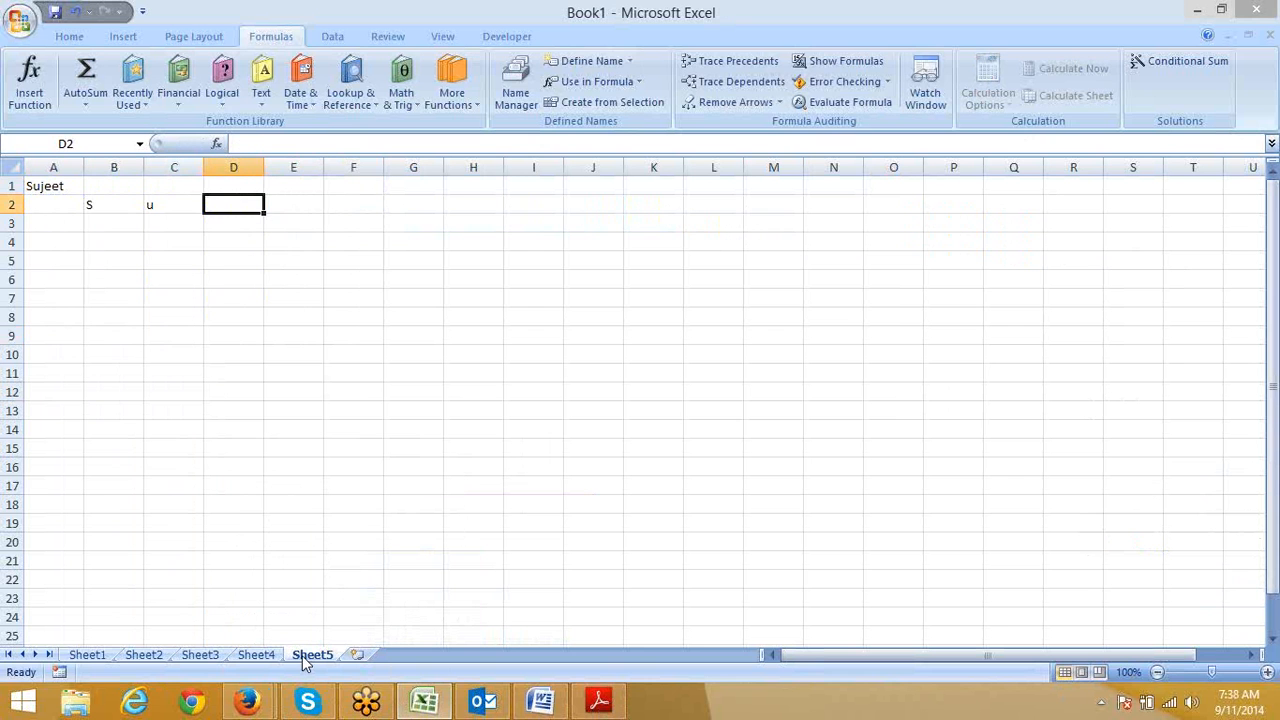
text(=min)
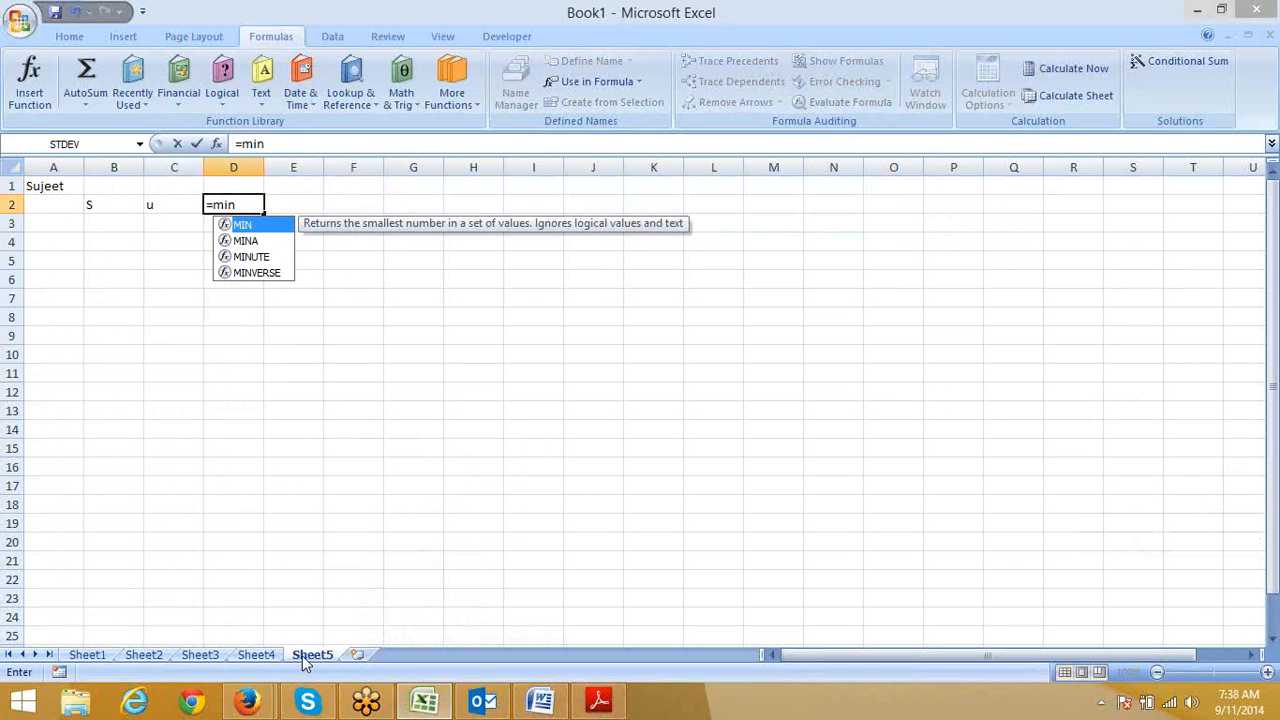
key(BackSpace)
text(d)
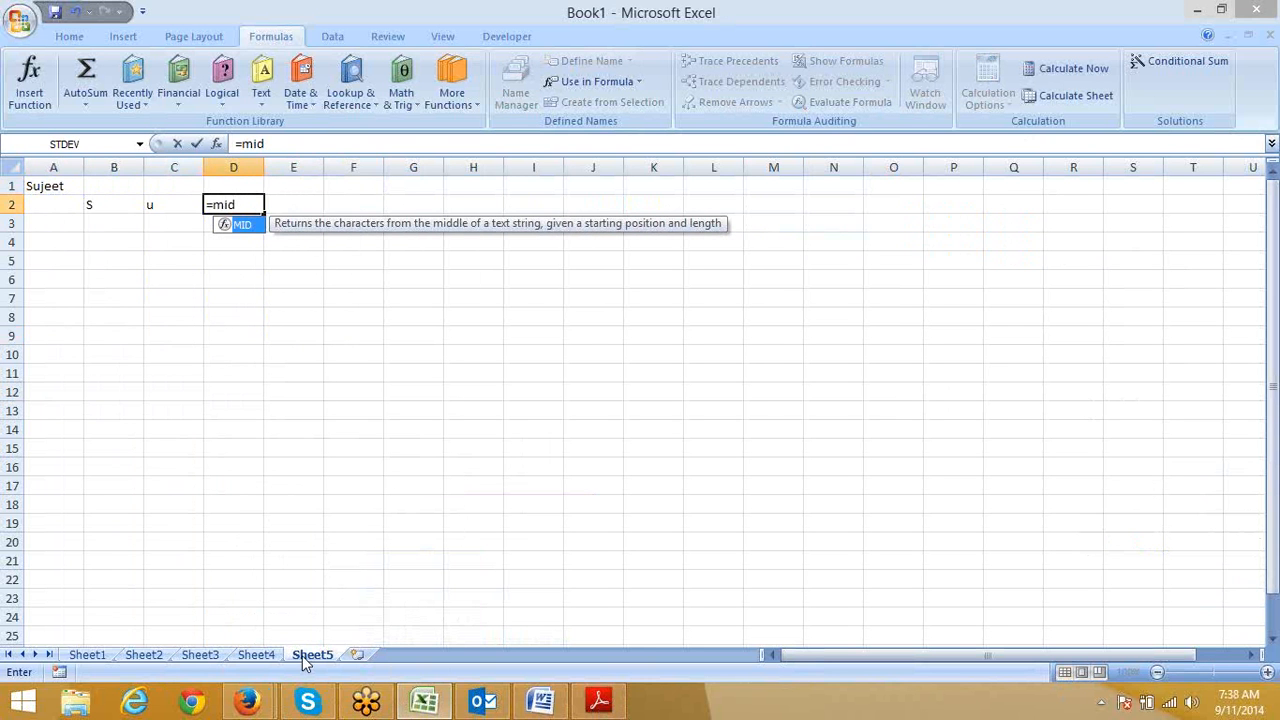
key(Tab)
key(Left)
key(Left)
key(Left)
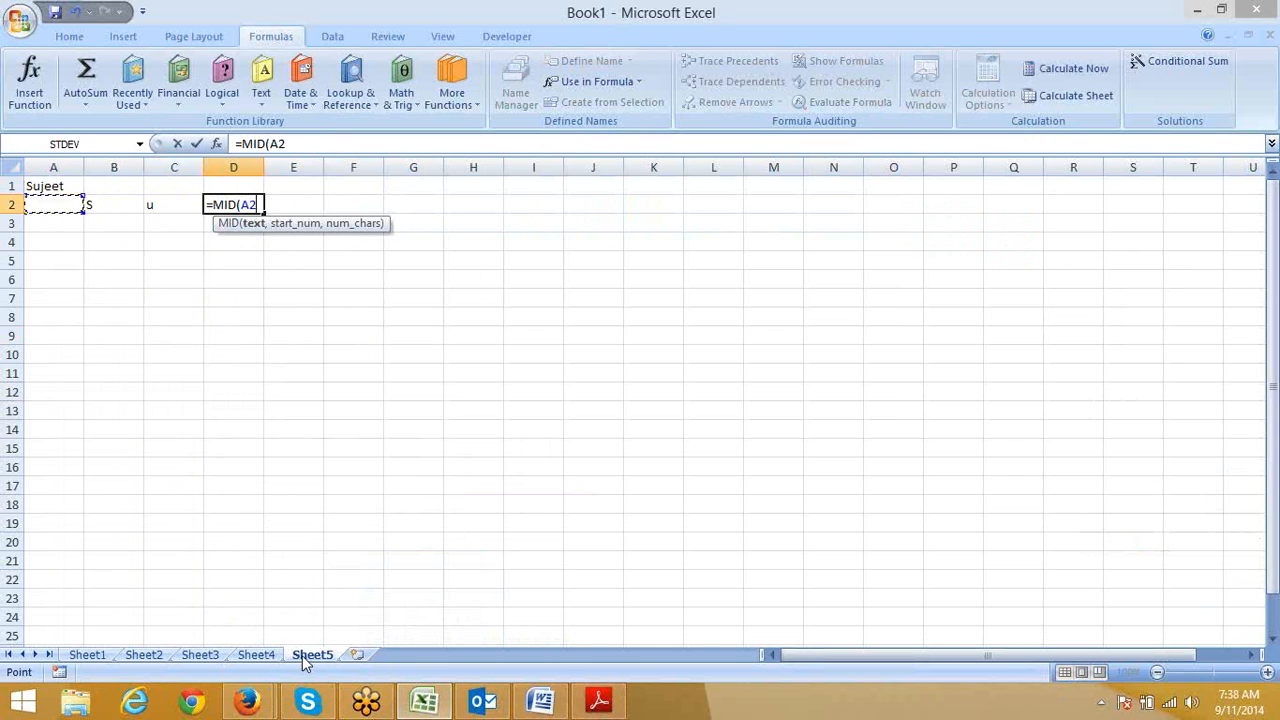
key(Up)
text(,)
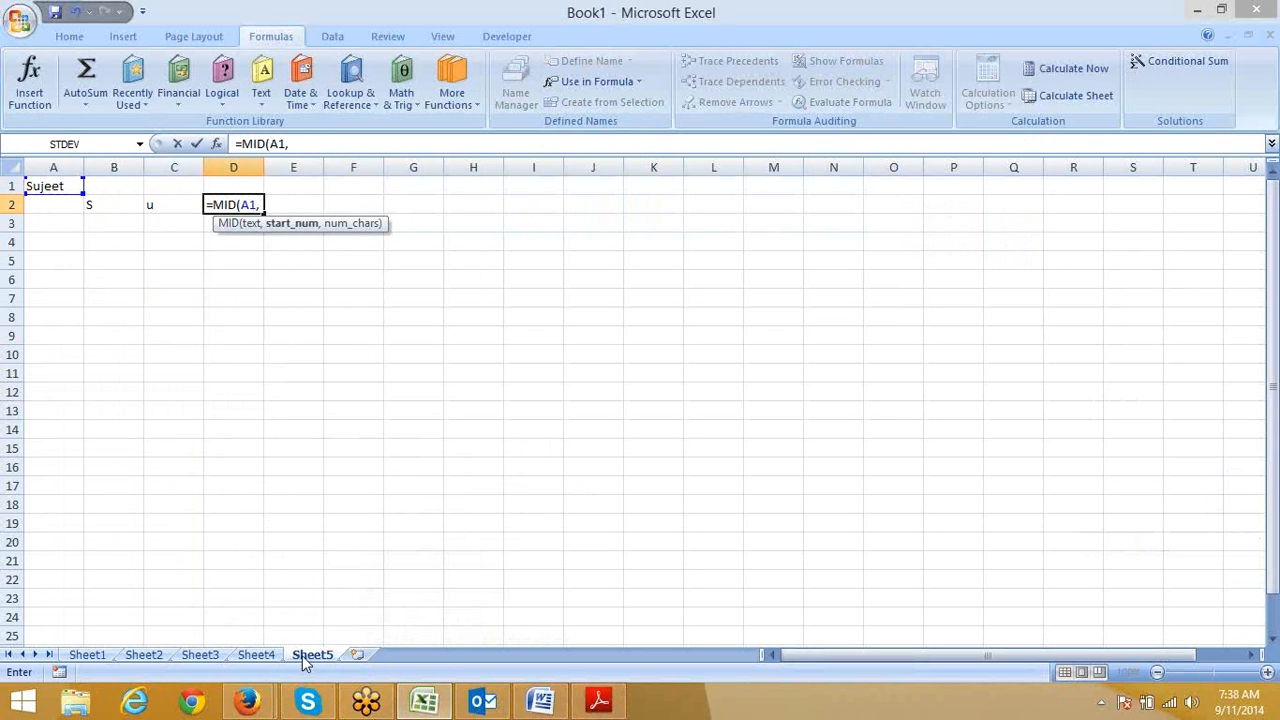
text(1,3)
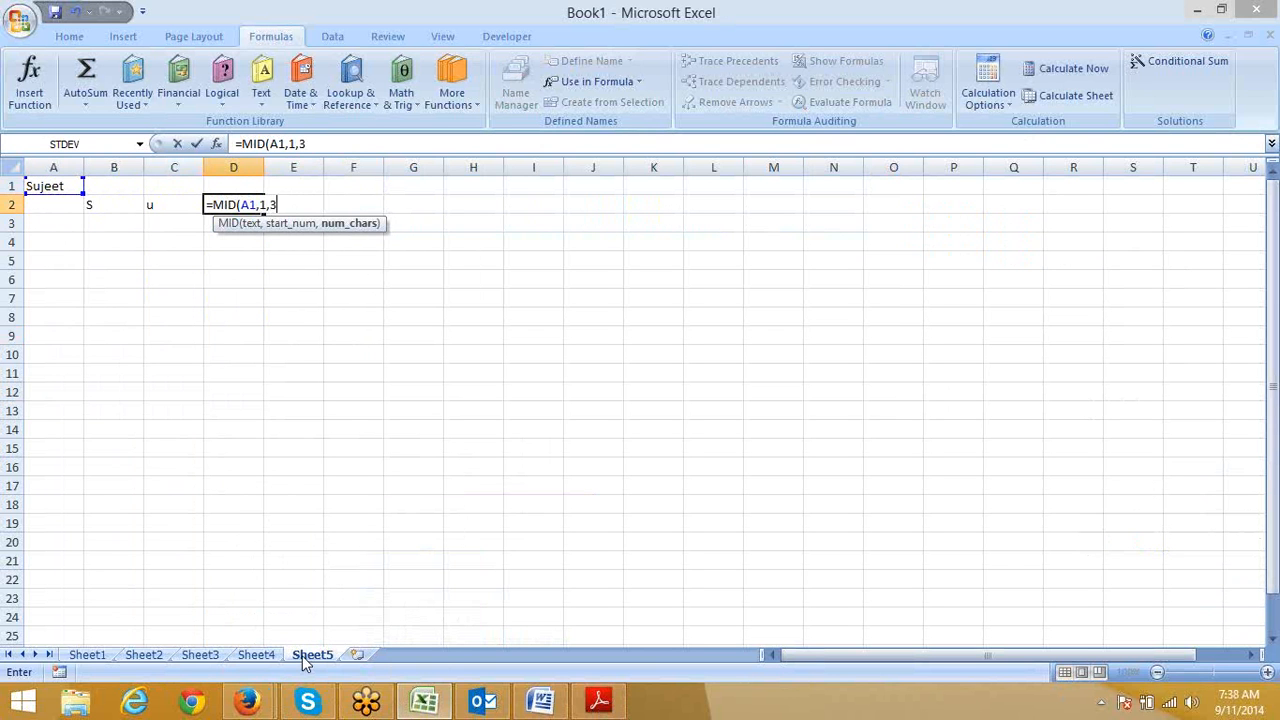
key(Return)
Replace the formula in D2 with =MID(A1,3,1) to extract only the third letter
key(Left)
key(Up)
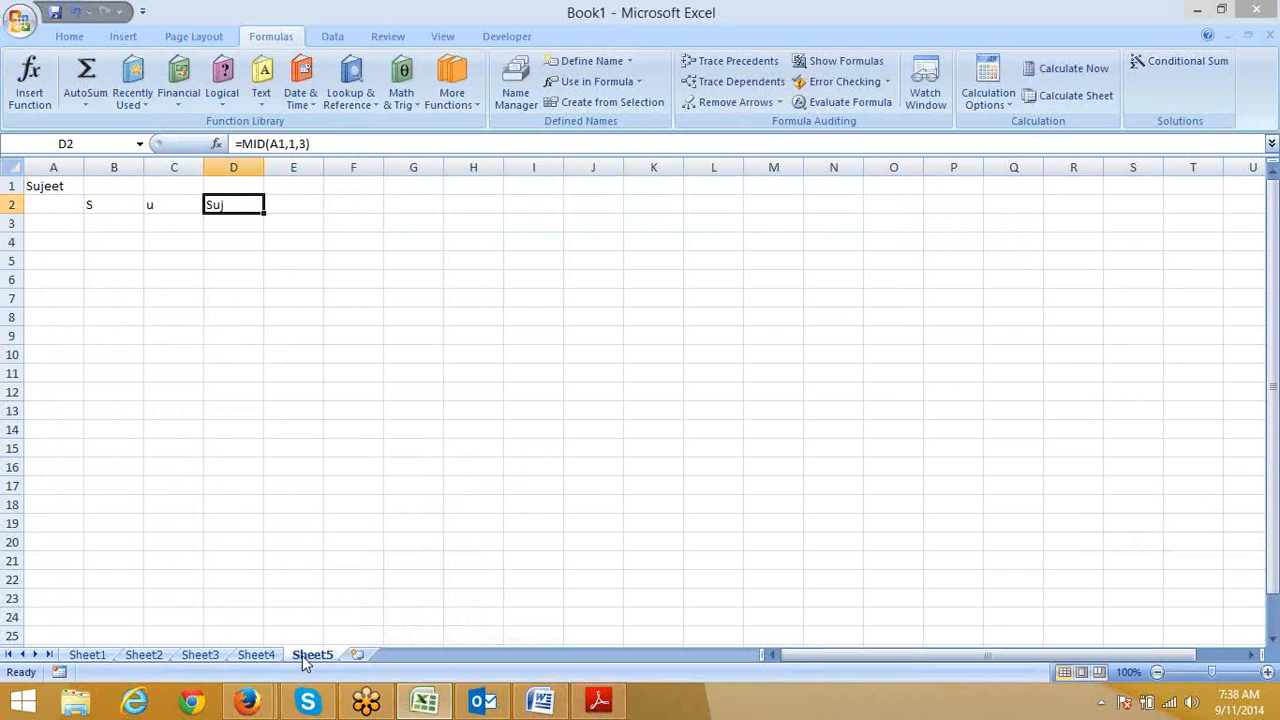
text(=)
text(sum)
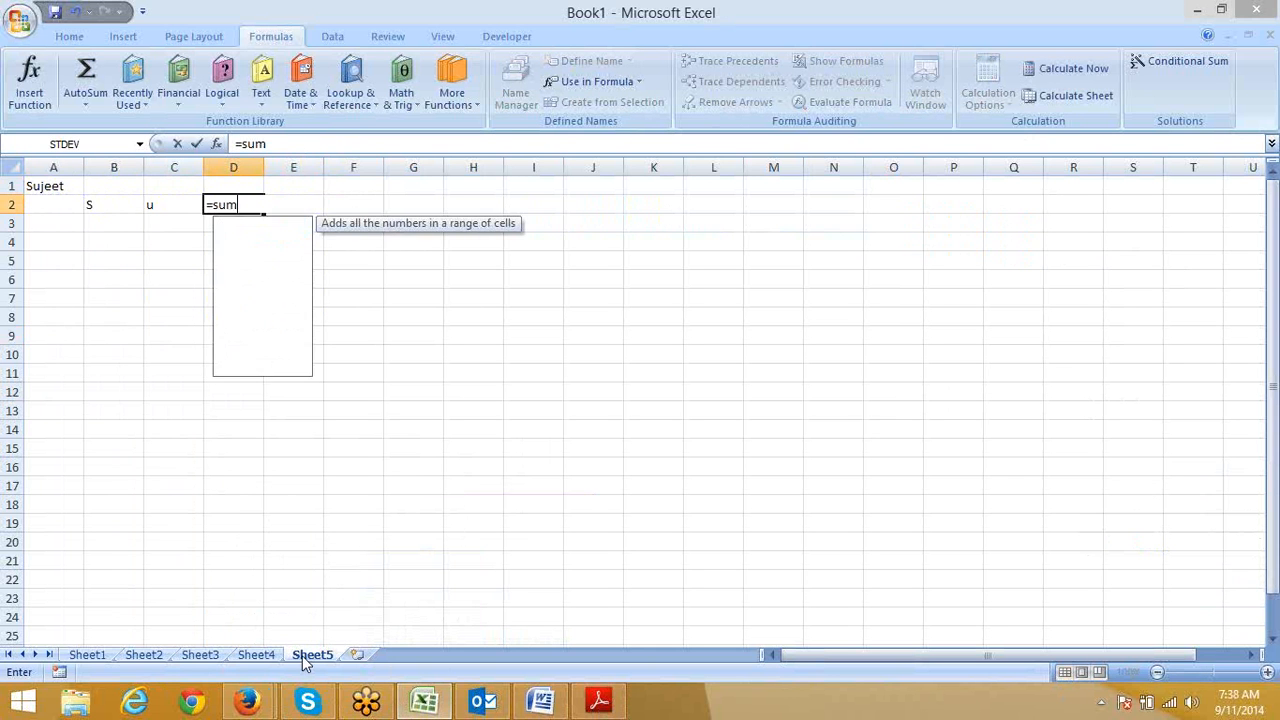
key(BackSpace)
key(BackSpace)
key(BackSpace)
text(mid)
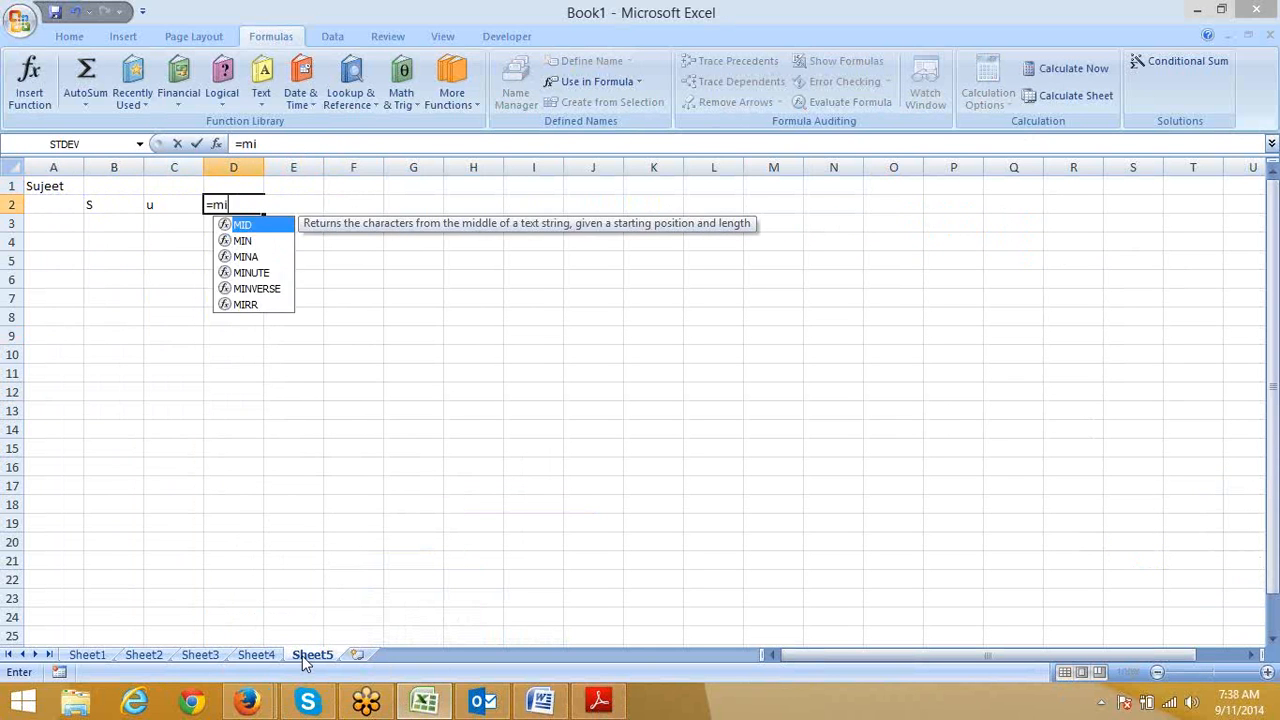
key(Tab)
key(Left)
key(Left)
key(Left)
key(Up)
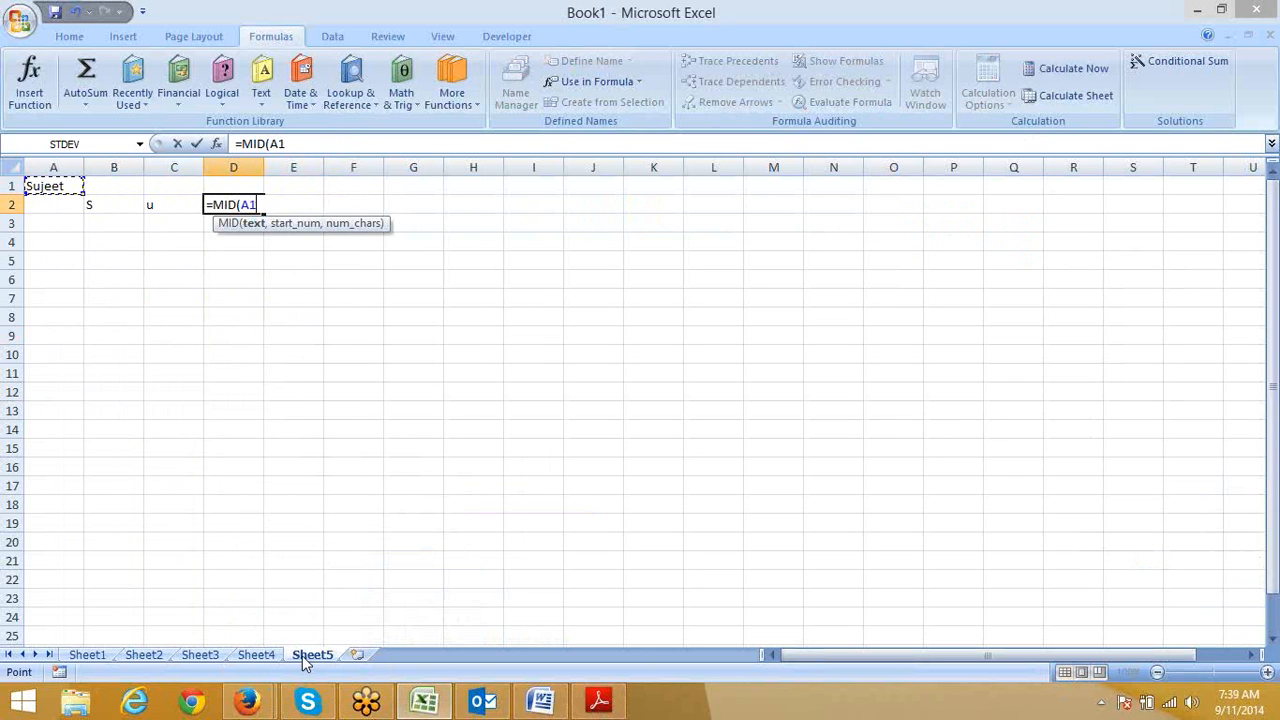
text(,3,1)
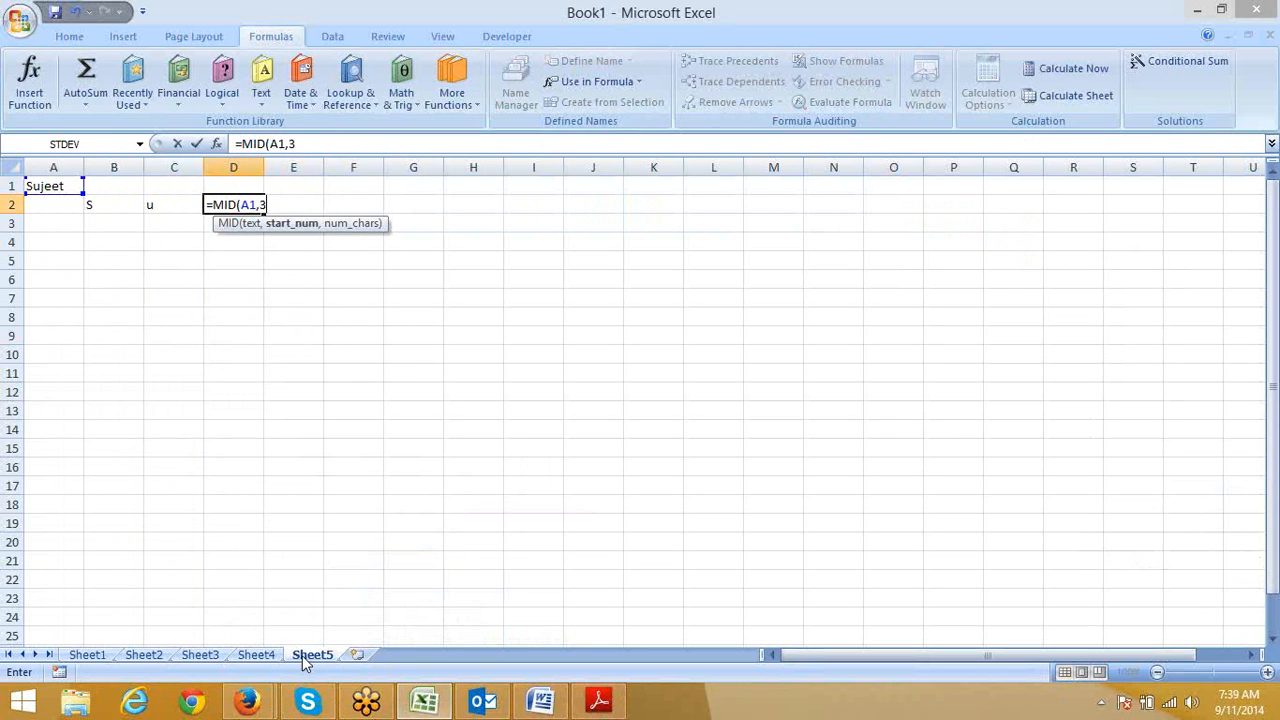
key(Tab)
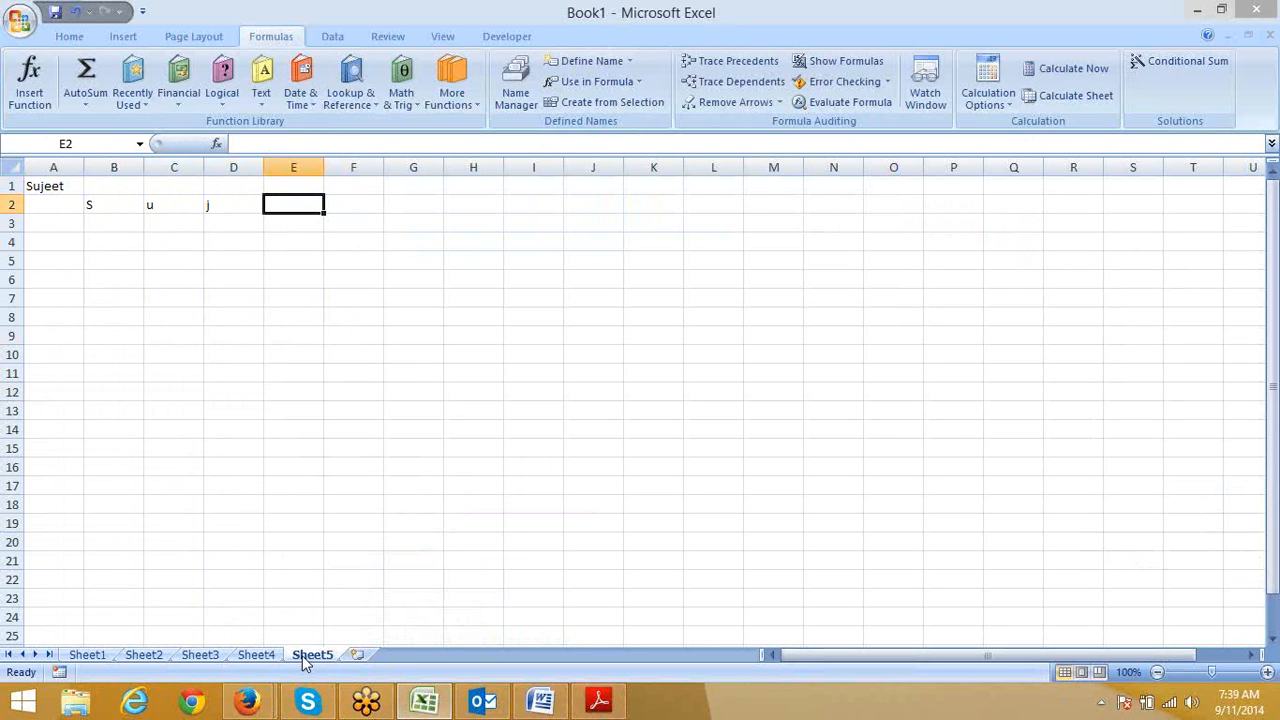
Extract the fourth letter of the name into E2 with the formula =MID(A1,4,1)
text(=mid)
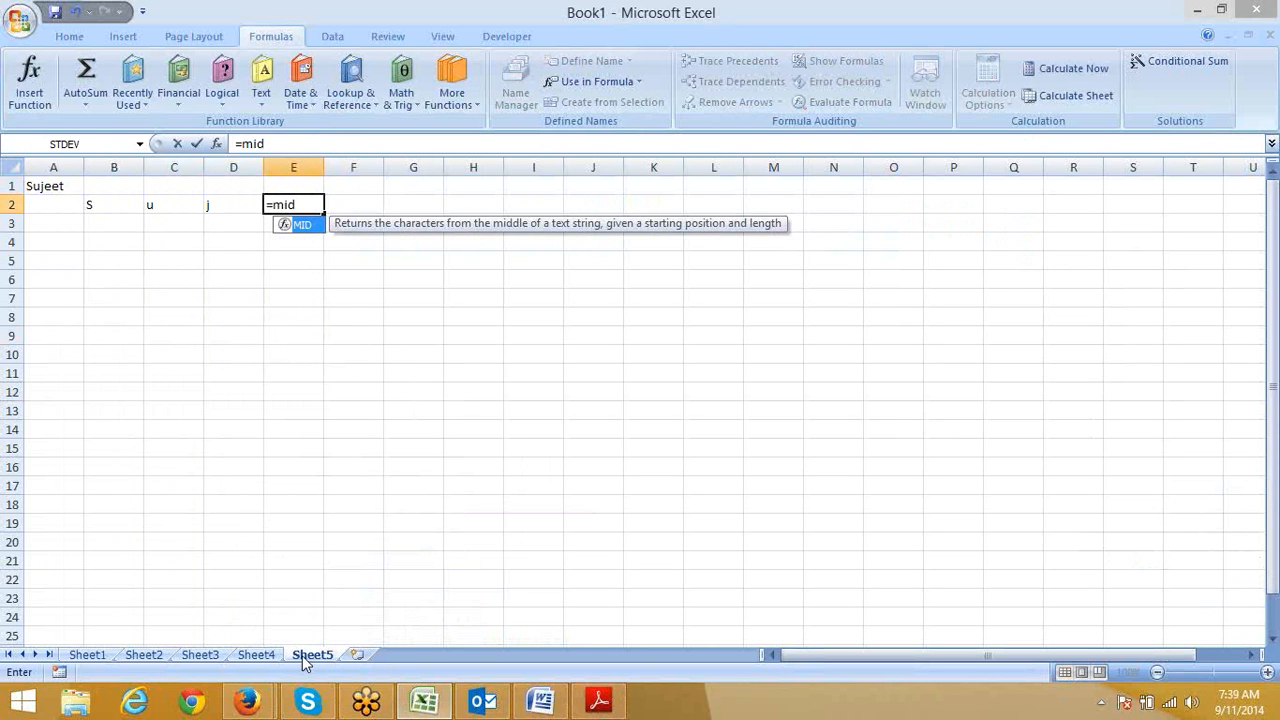
key(Tab)
key(Left)
key(Left)
key(Left)
key(Left)
key(Up)
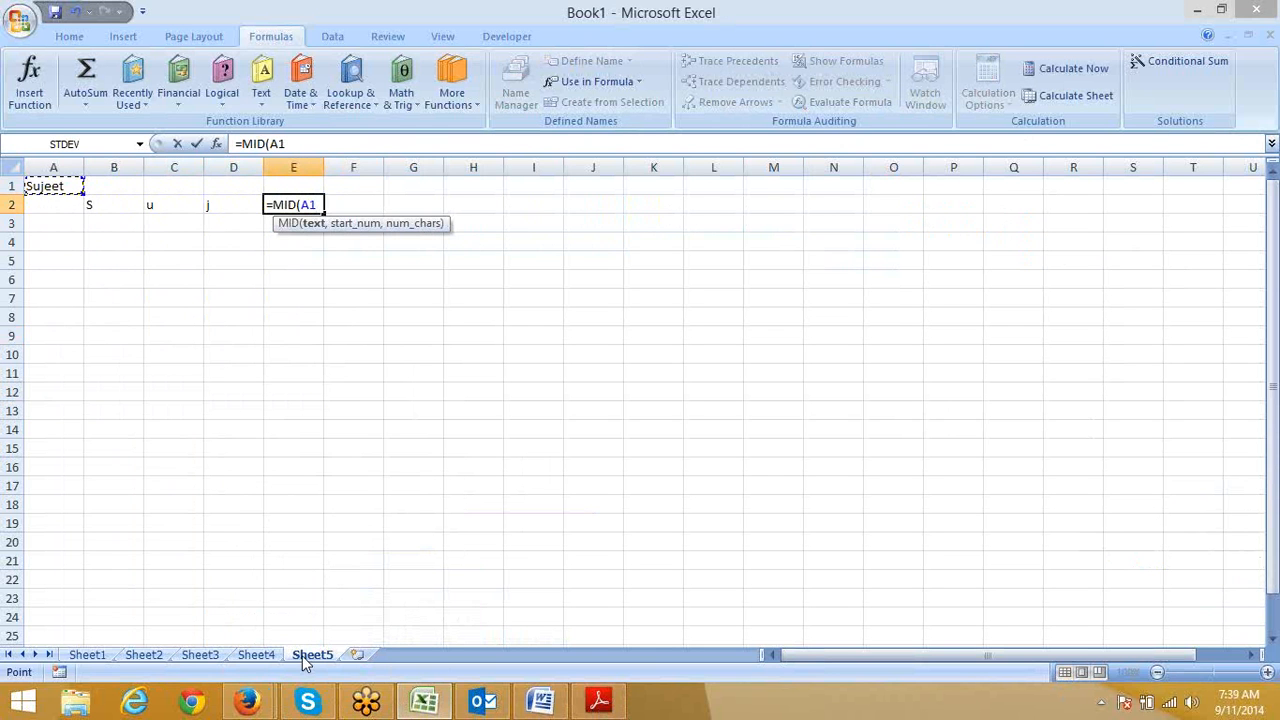
text(,4)
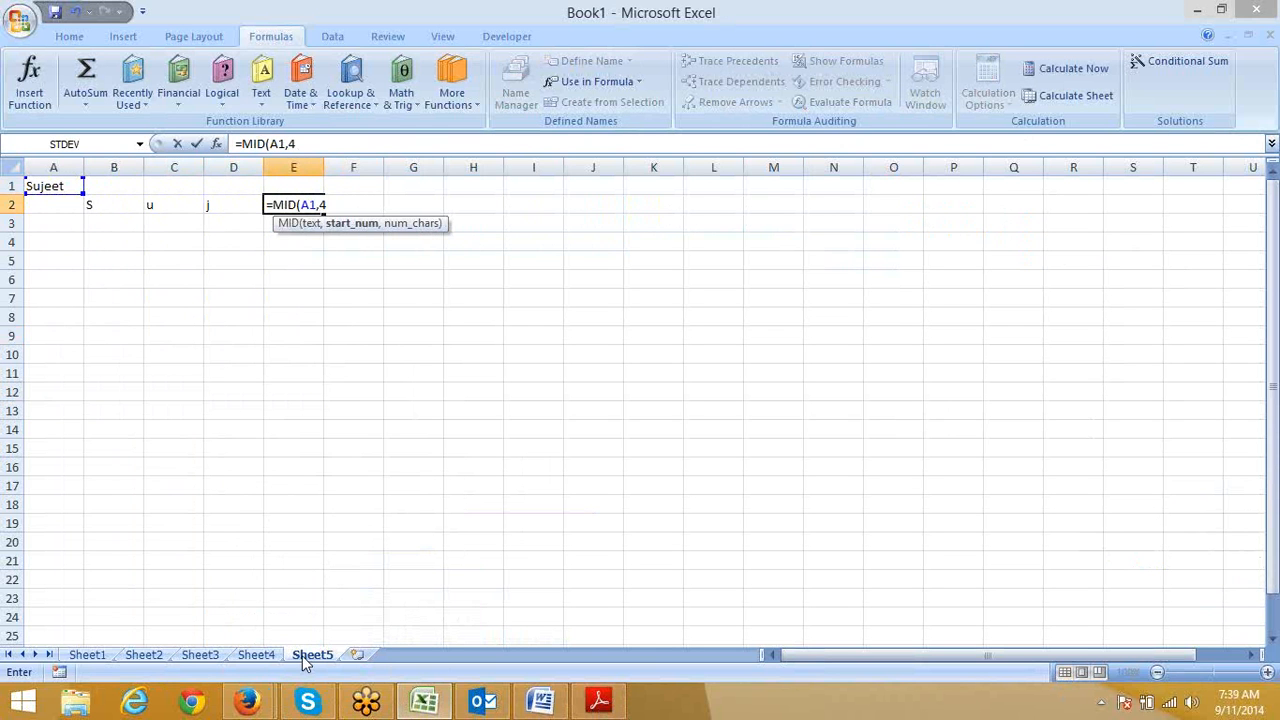
text(,1)
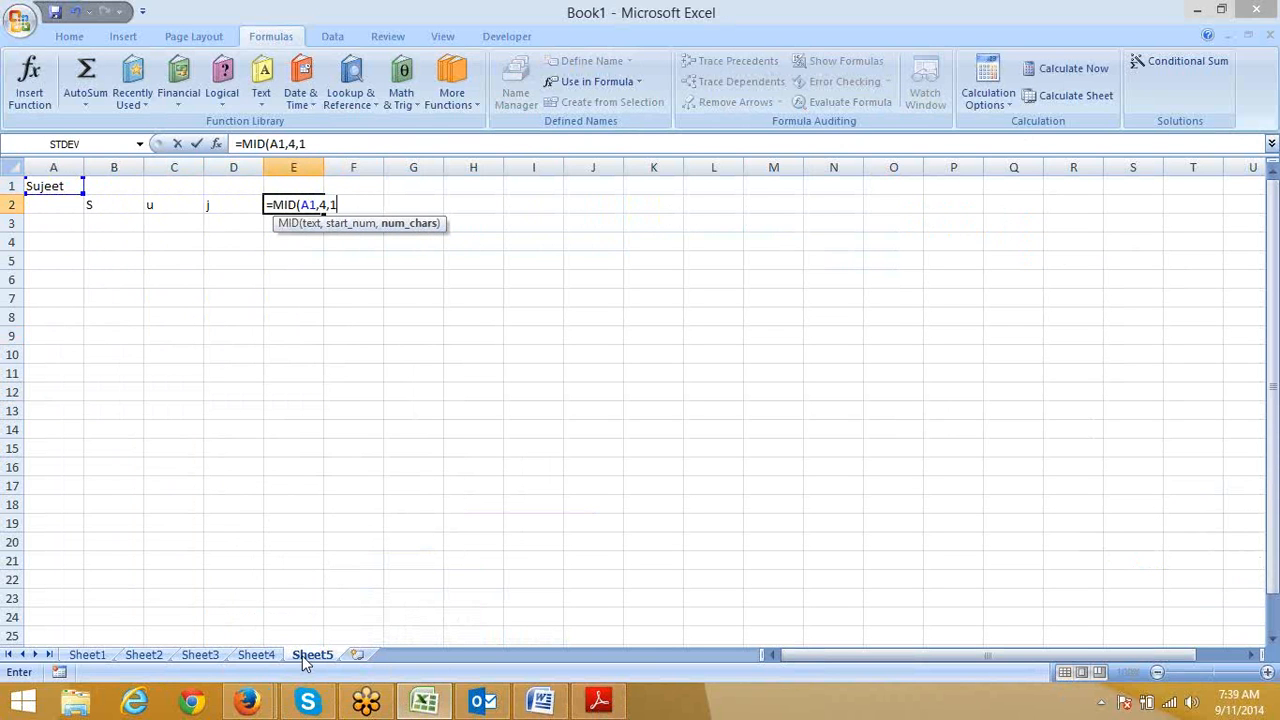
key(ctrl+Return)
Enter the formula =MID(A1,{1,2,3,4,5,6},1) in B3, using an array constant for the start positions
key(Left)
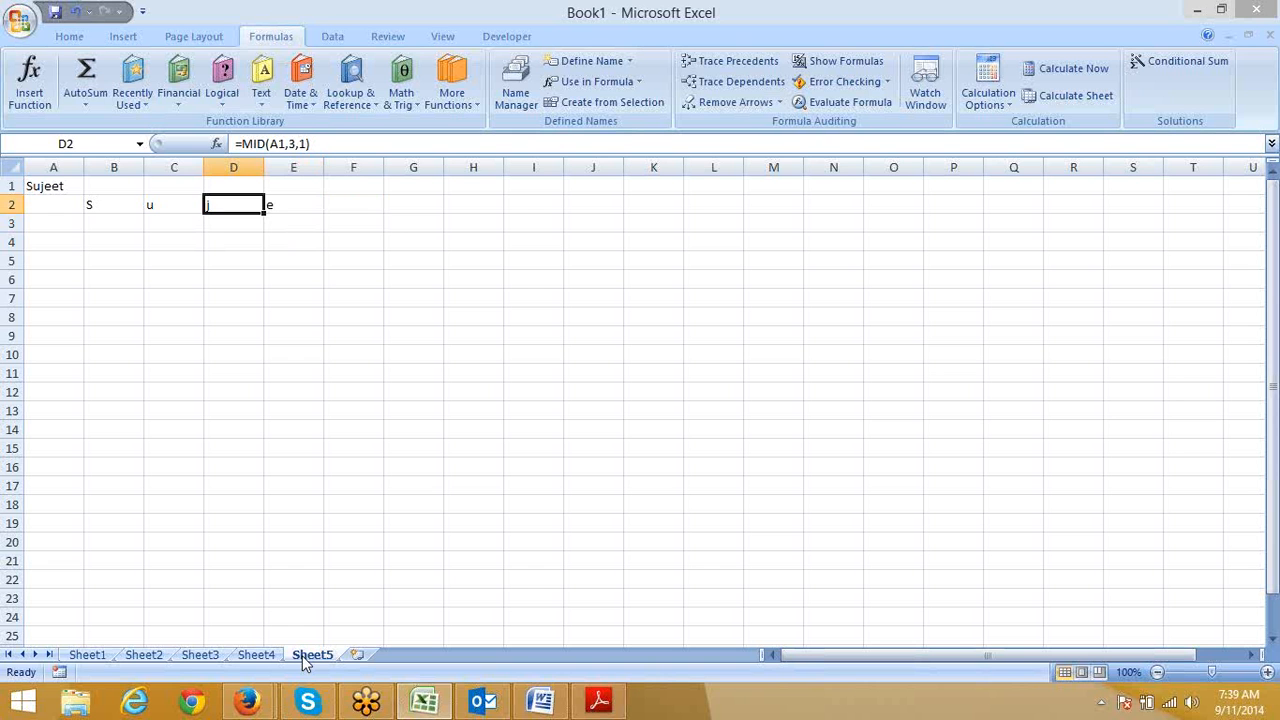
key(Right)
key(Left)
key(Left)
key(Left)
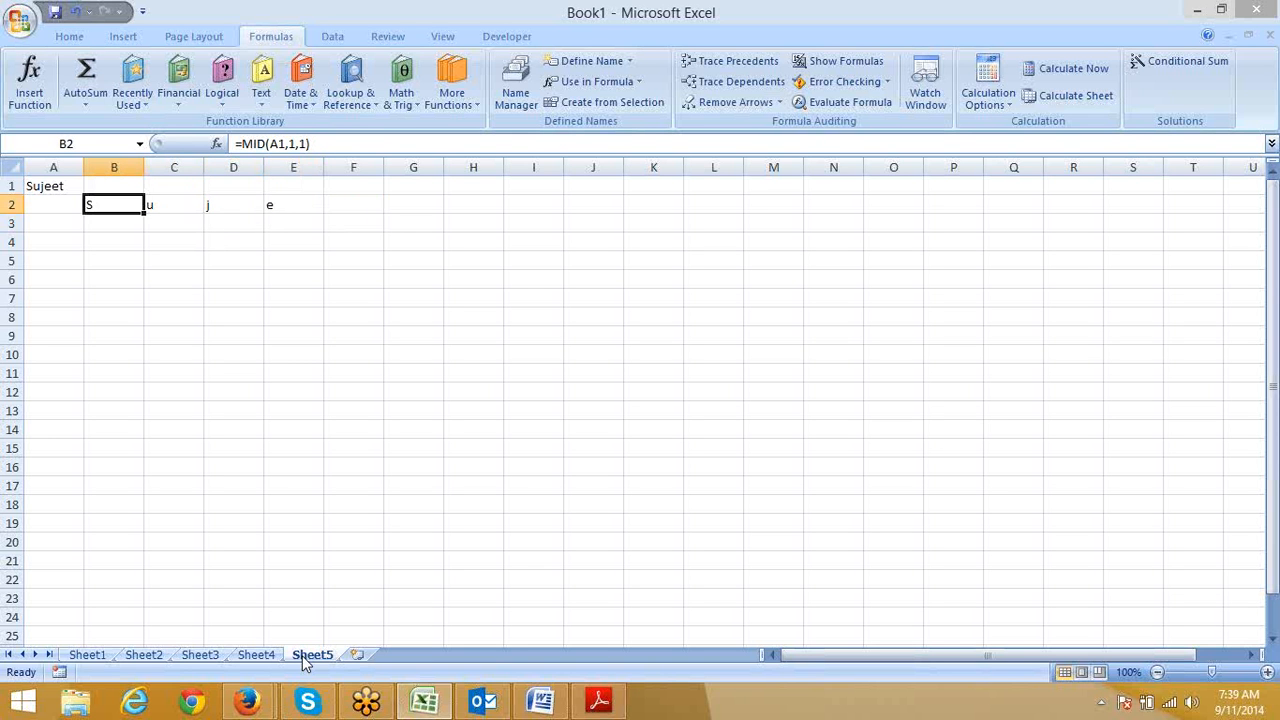
key(Down)
text(=m)
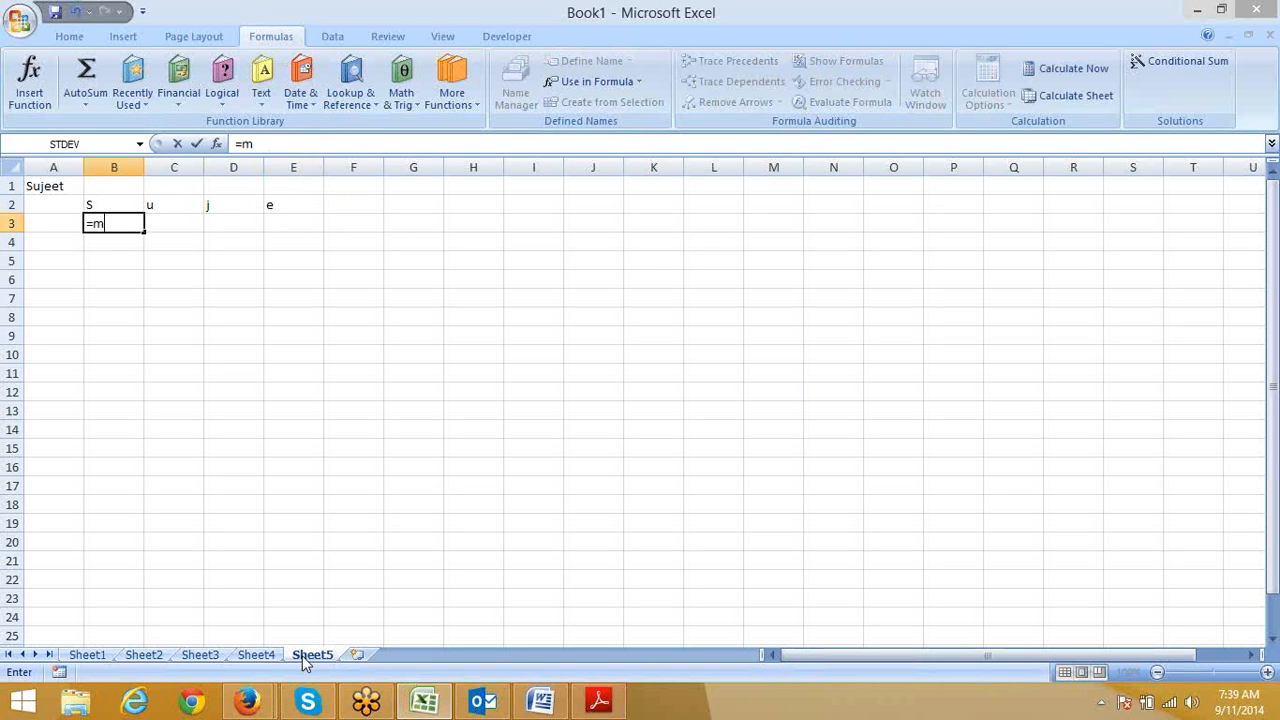
text(id)
key(Tab)
key(Left)
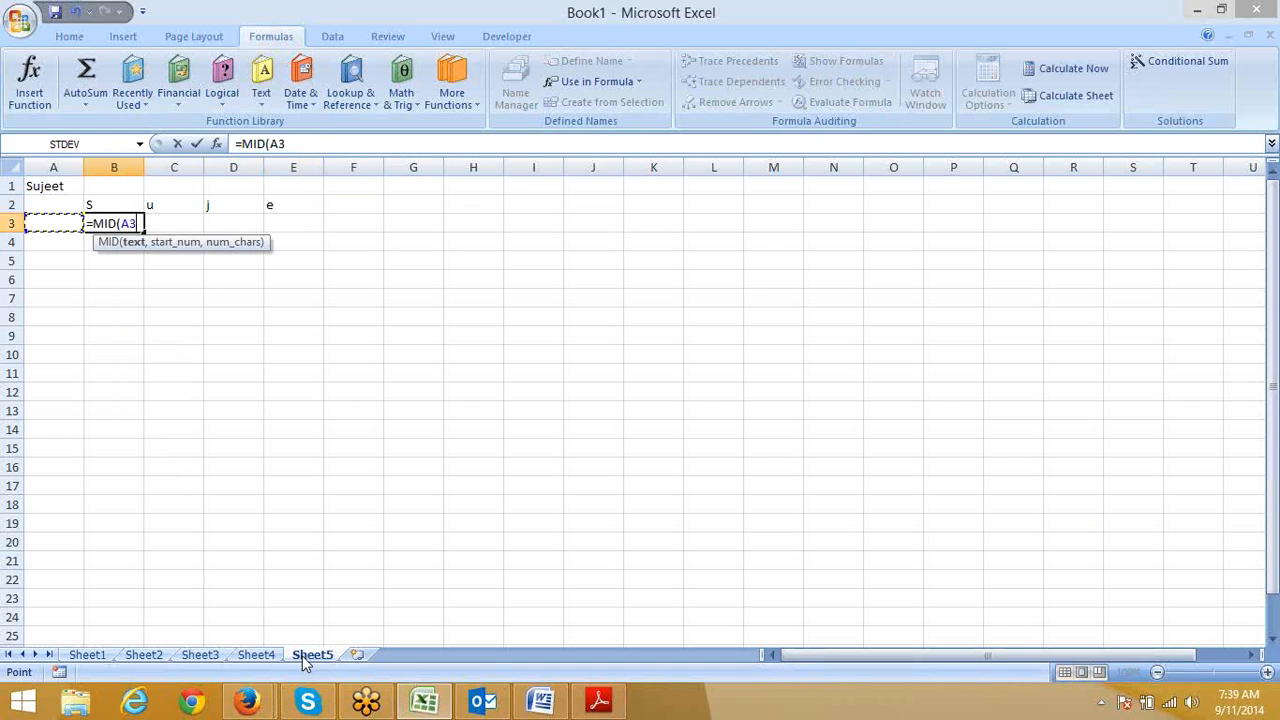
key(Up)
key(Up)
text(,)
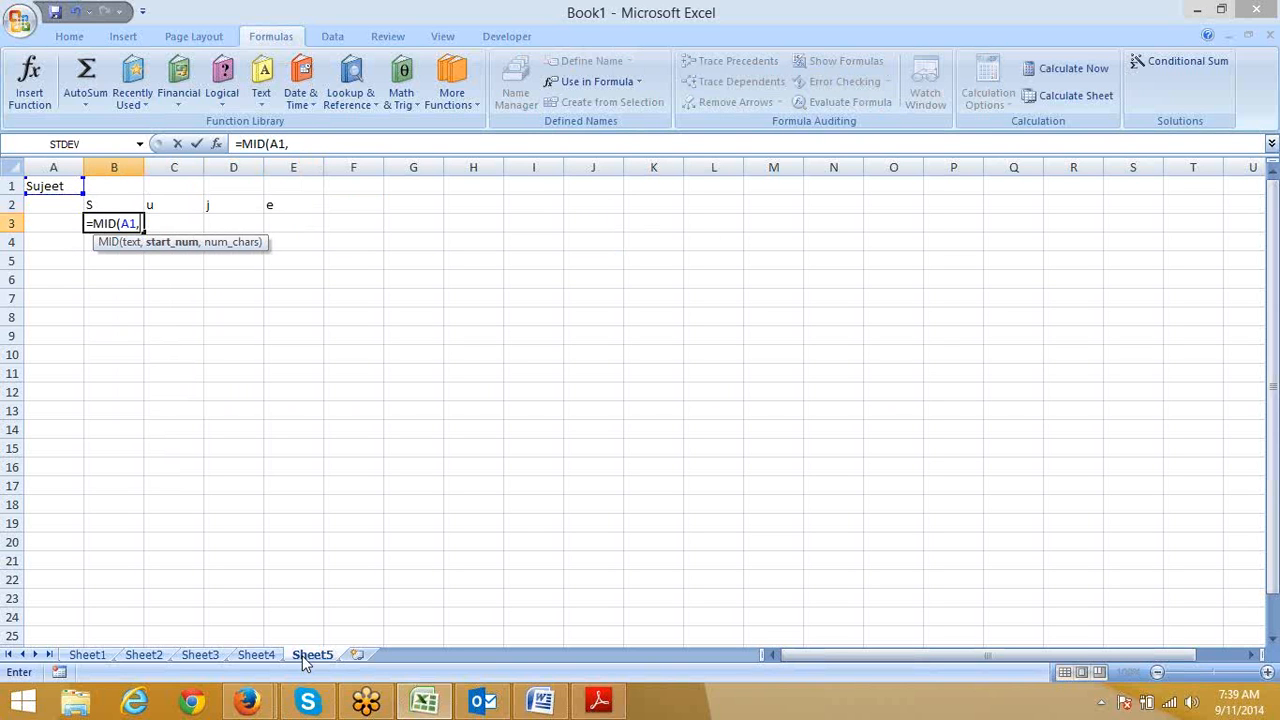
text({1,2,3,4,5,6)
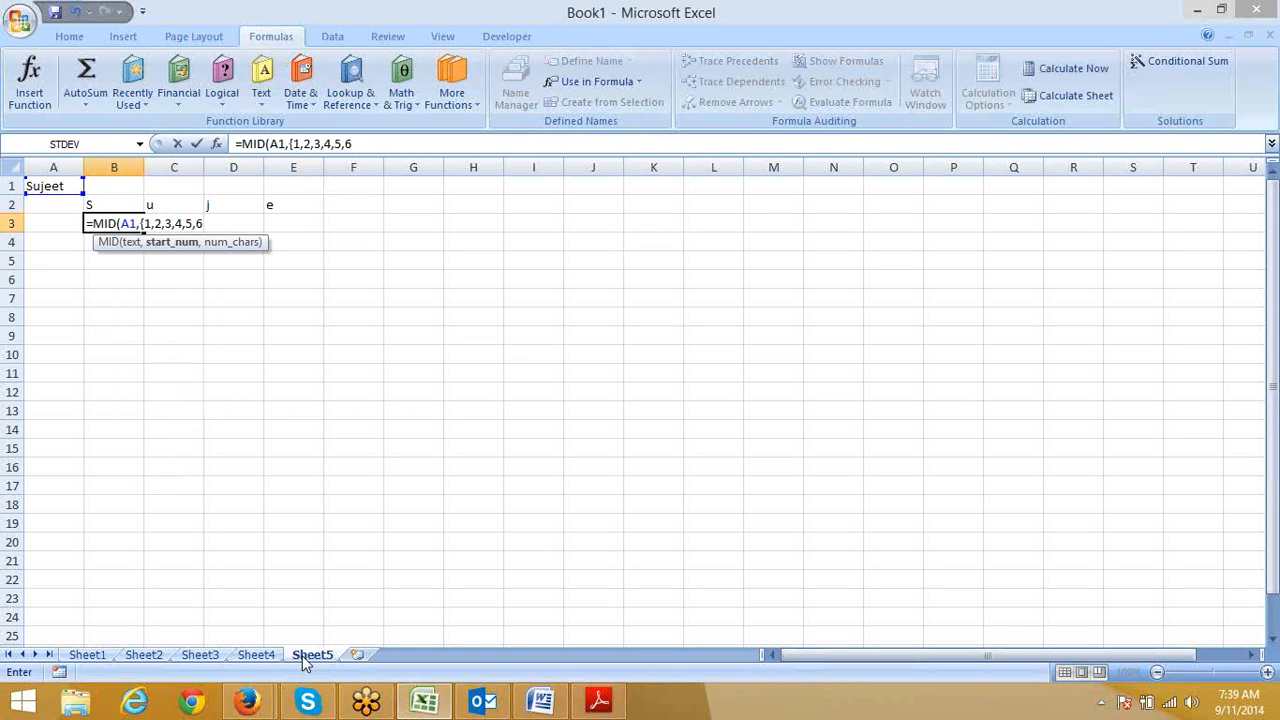
text(},)
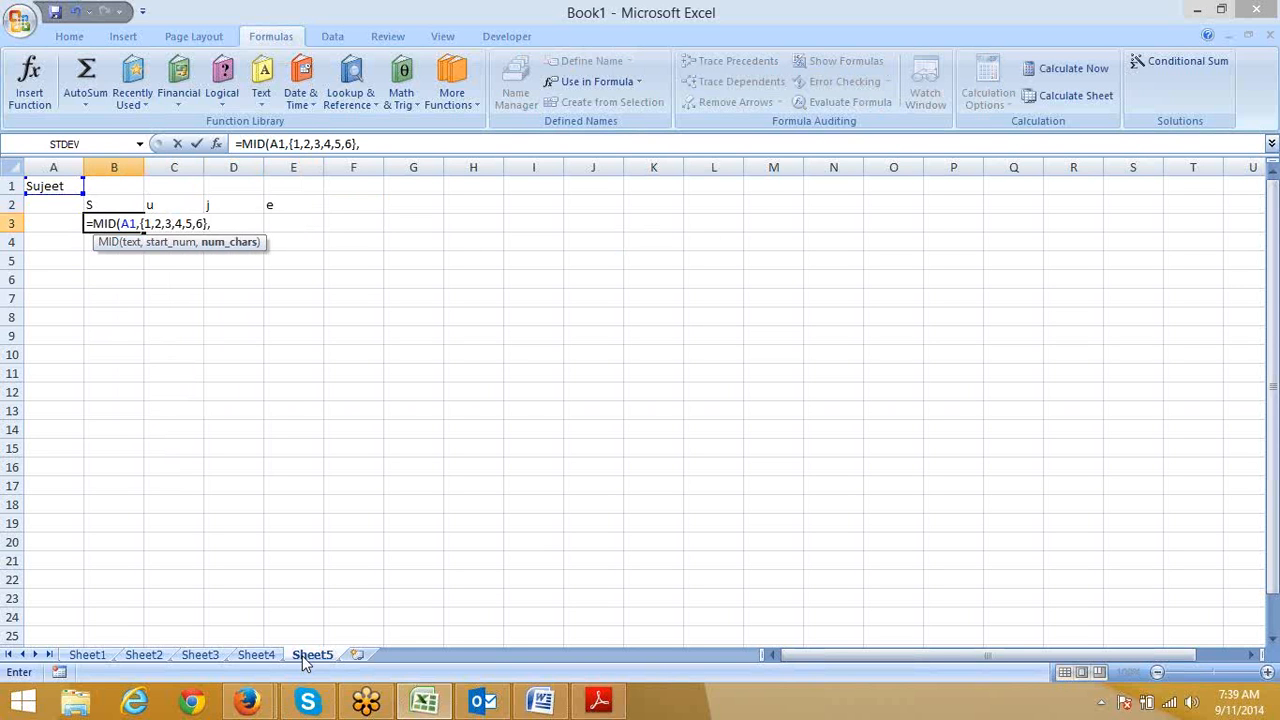
text(1)
text())
key(ctrl+Return)
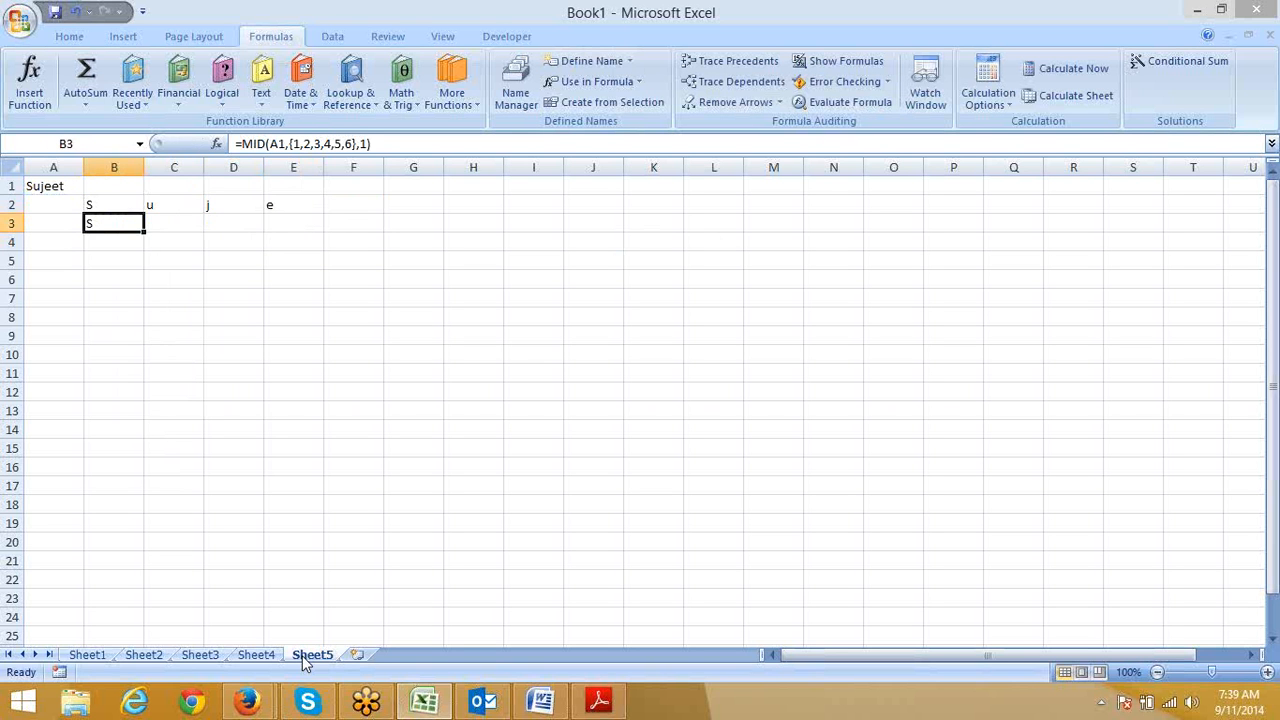
Apply the MID formula from B3 as one array formula across the range B3:H3
key(shift+Right)
key(shift+Right)
key(shift+Right)
key(shift+Right)
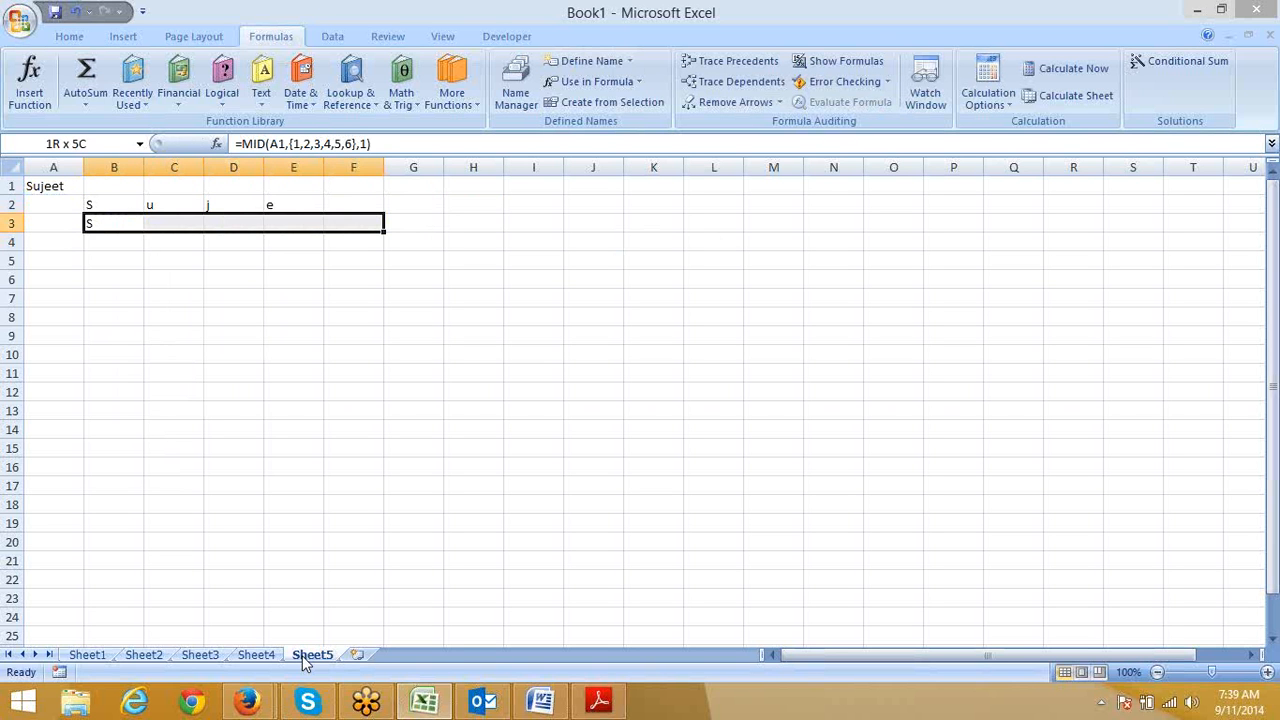
key(shift+Right)
key(shift+Right)
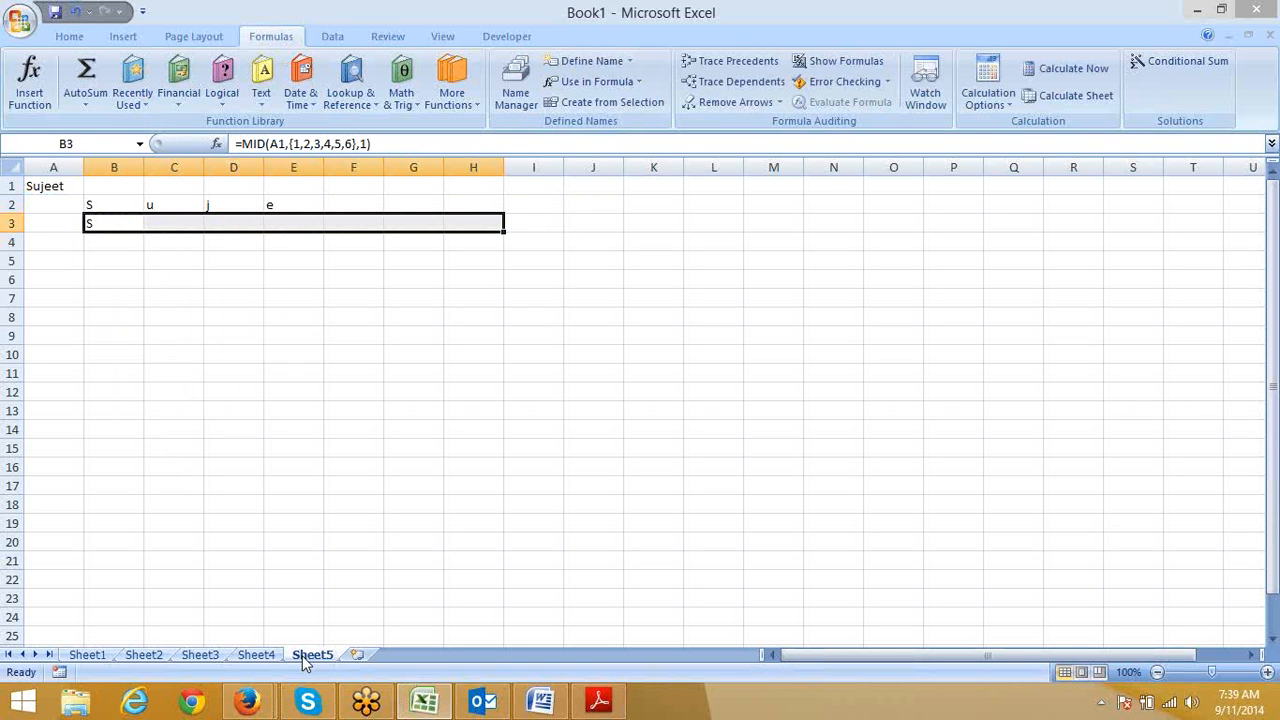
key(F2)
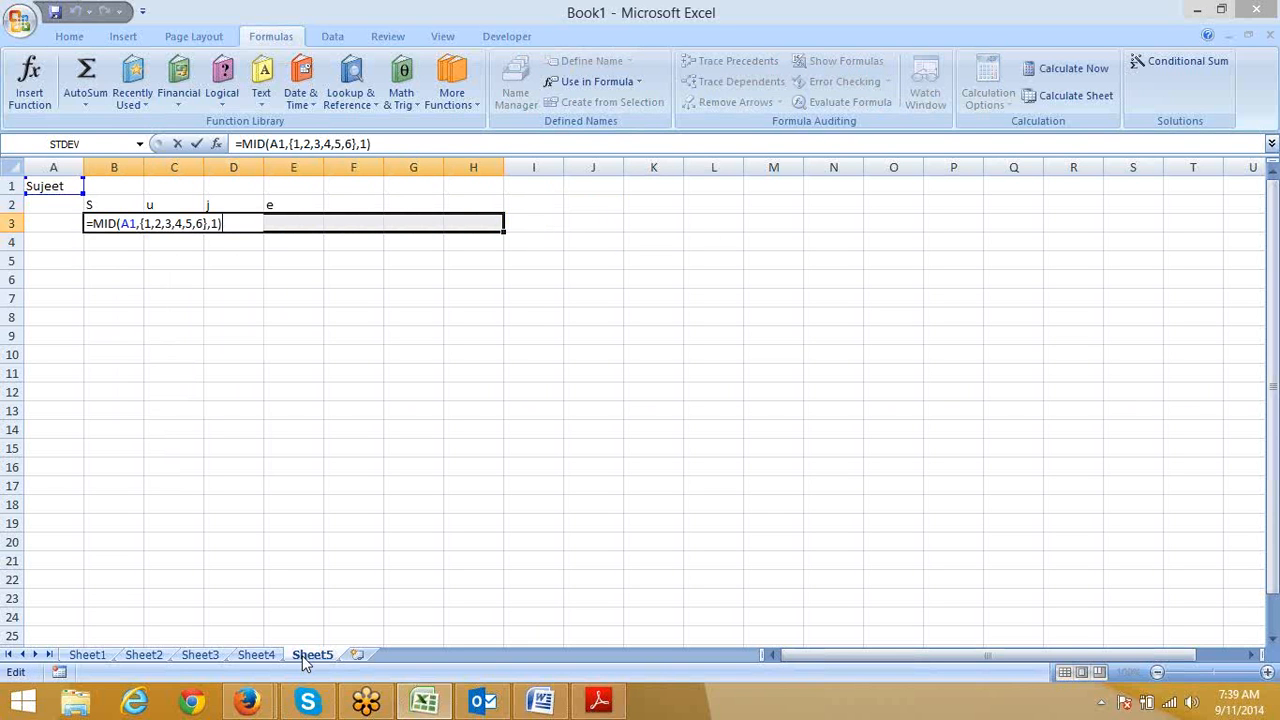
key(ctrl+shift+Return)
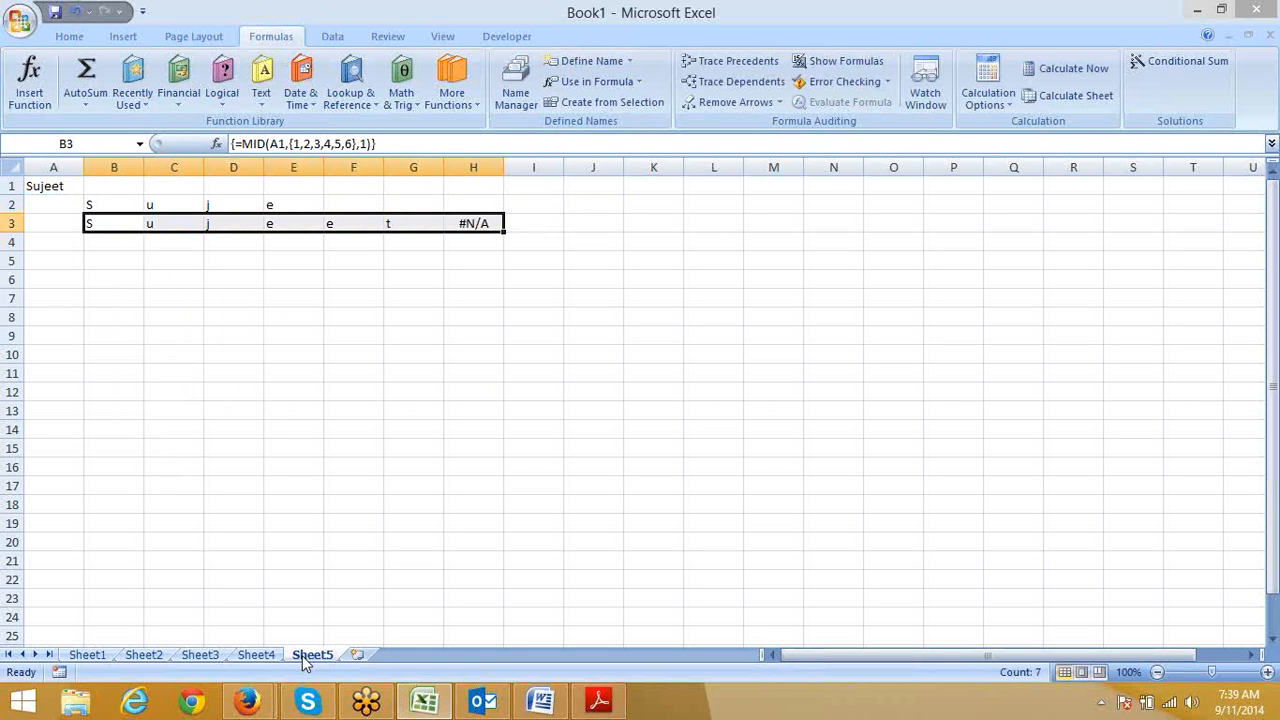
Start a MID formula in B4 that takes A1 as its text argument
key(Down)
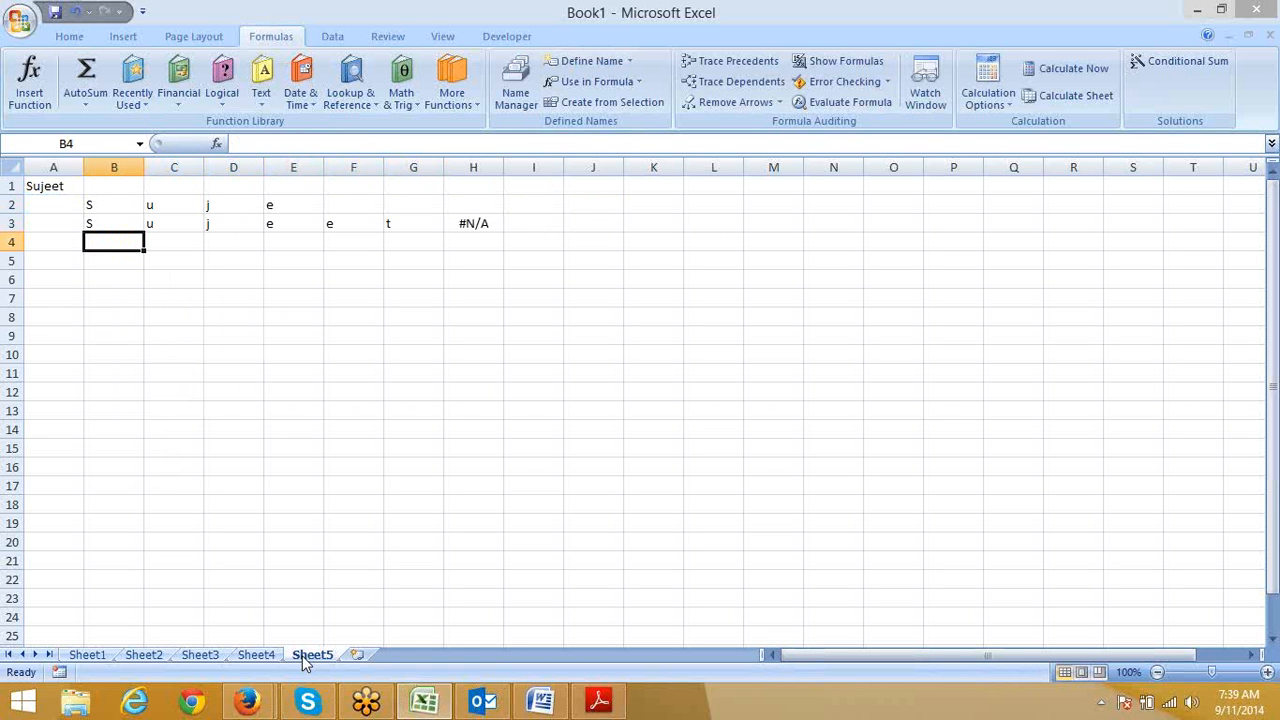
text(=suj)
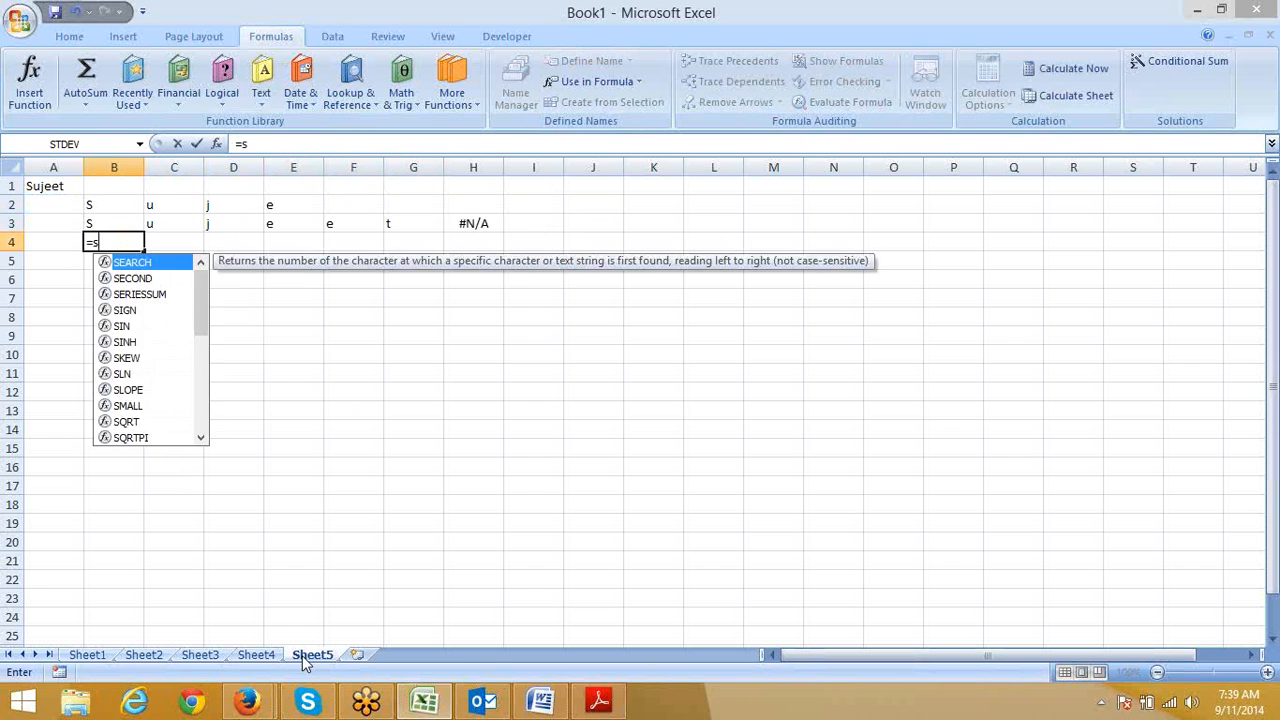
key(BackSpace)
key(BackSpace)
key(BackSpace)
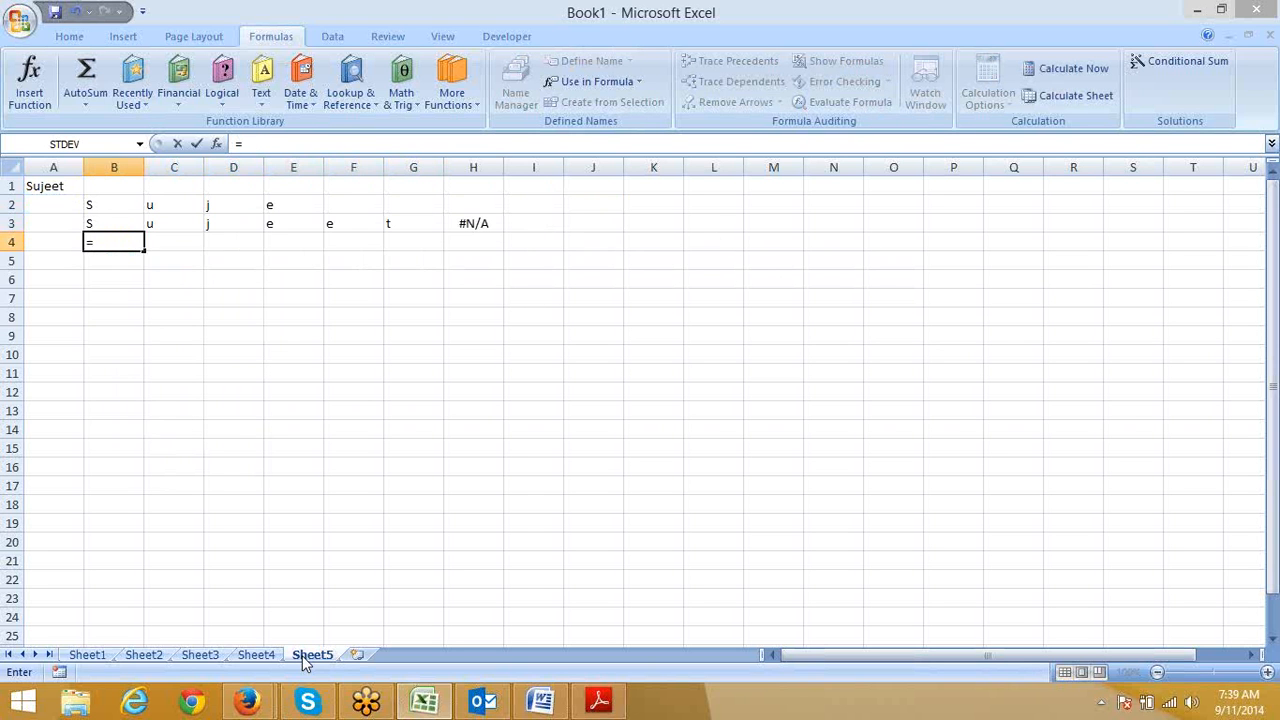
text(mid()
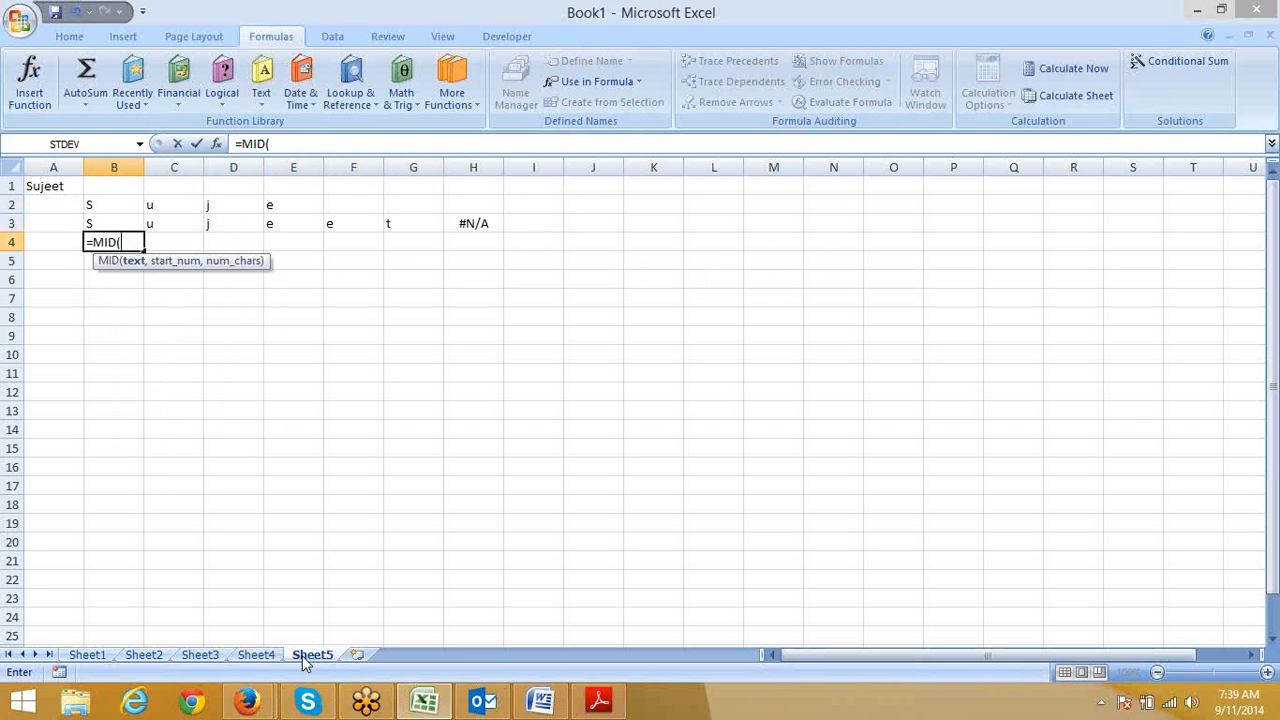
key(Left)
key(Up)
key(Up)
key(Up)
text(,)
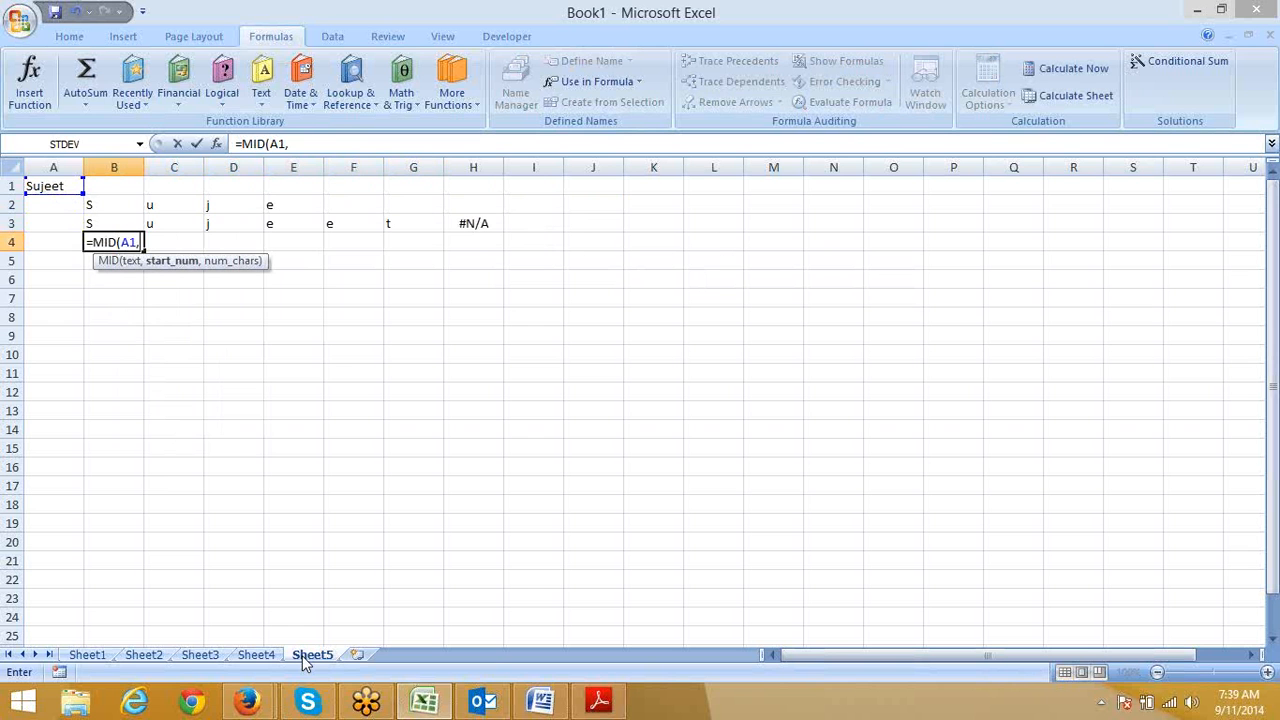
Nest the COLUMN function as the start position of the MID formula in B4
text(r)
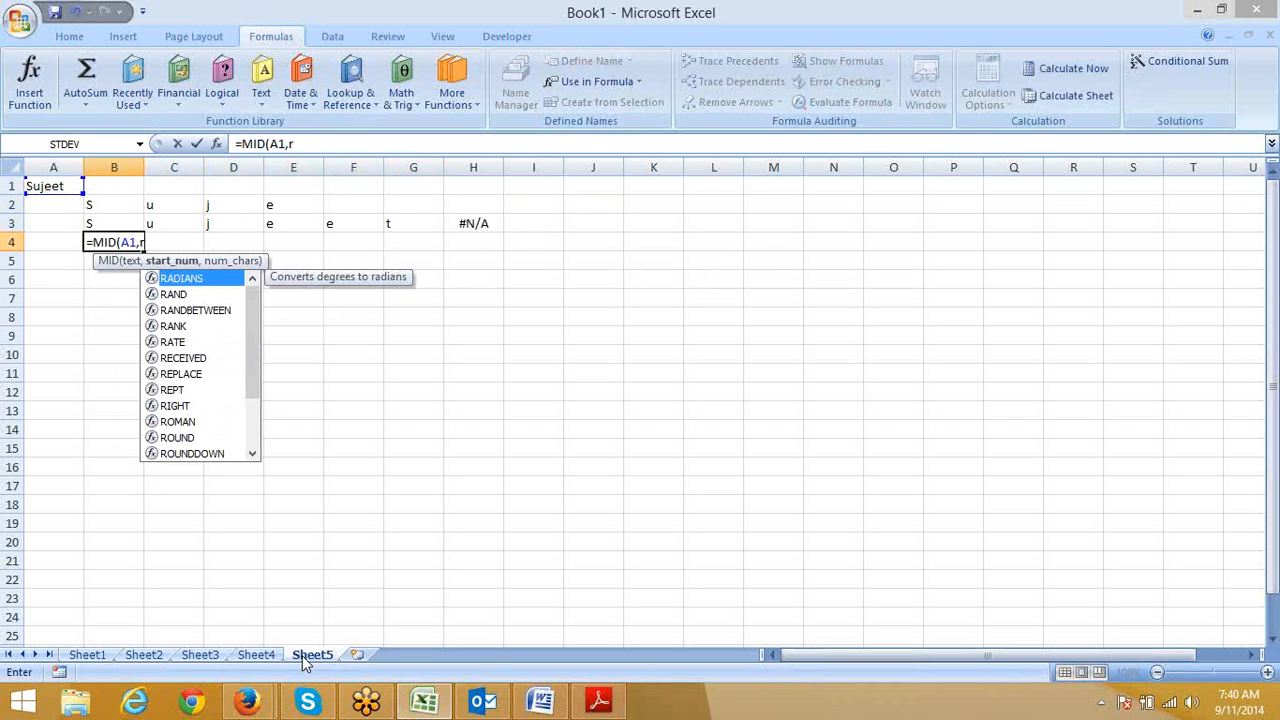
key(BackSpace)
text(col)
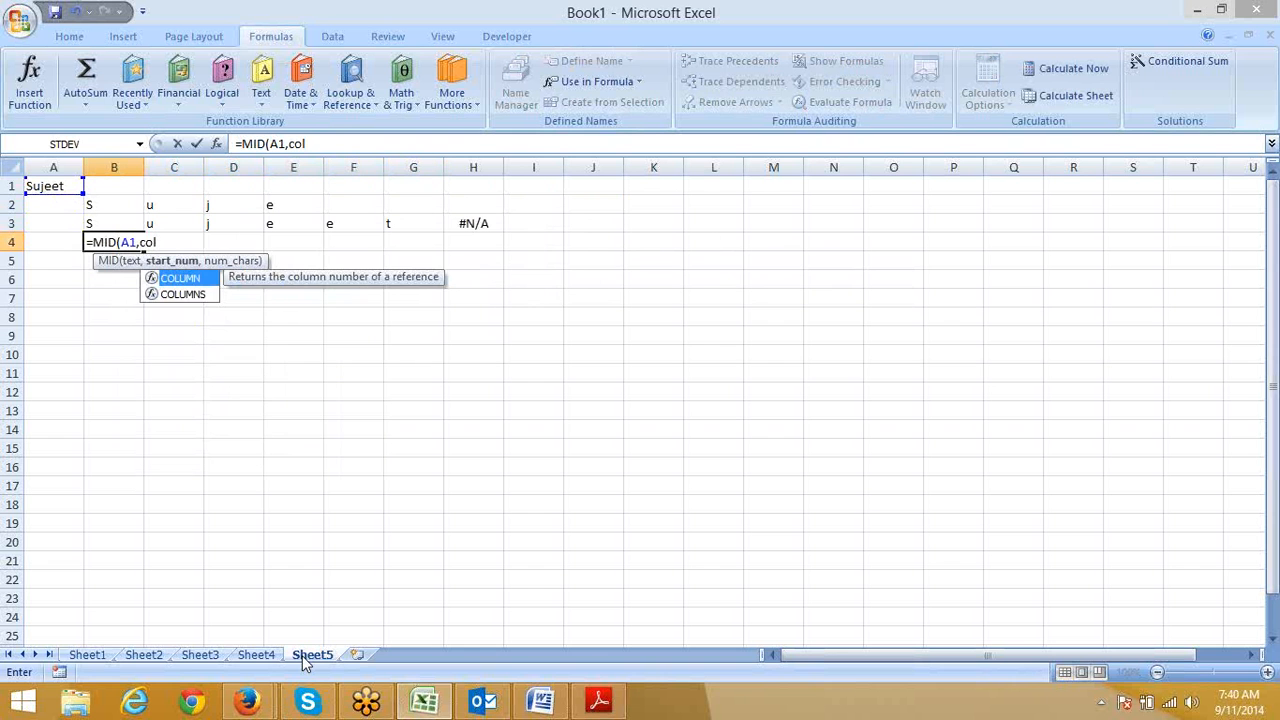
key(Tab)
key(Return)
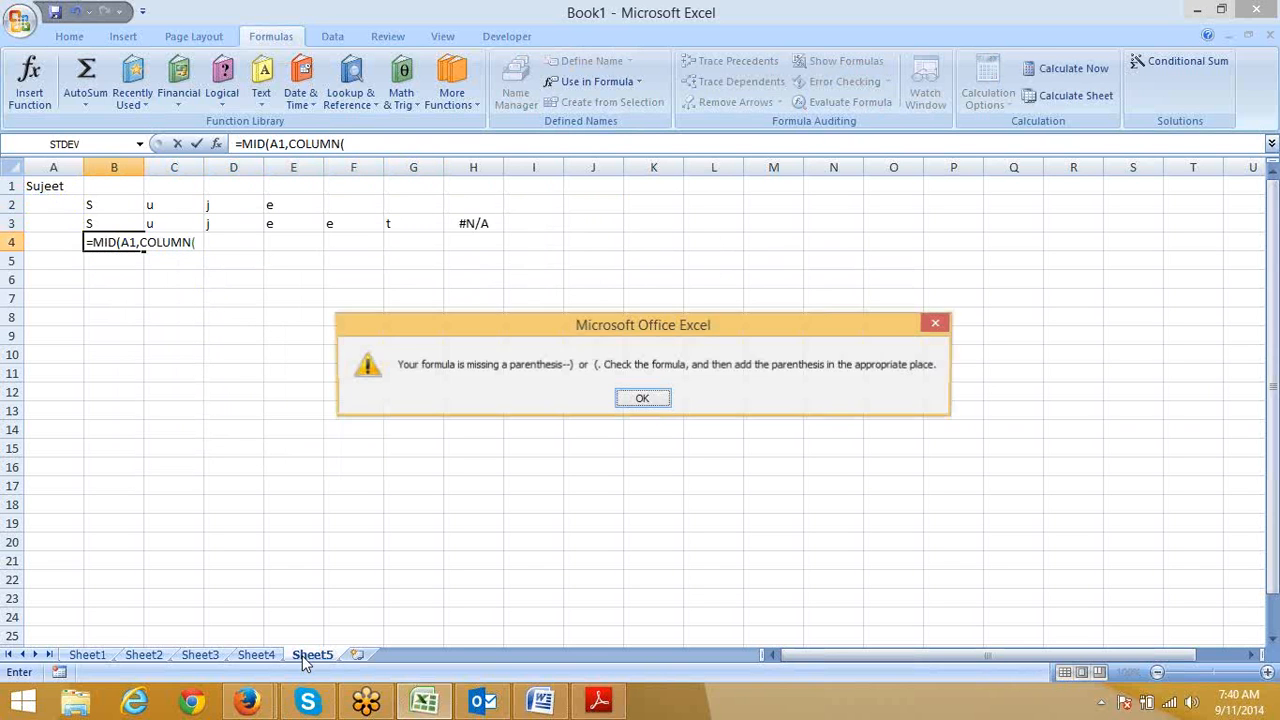
key(Return)
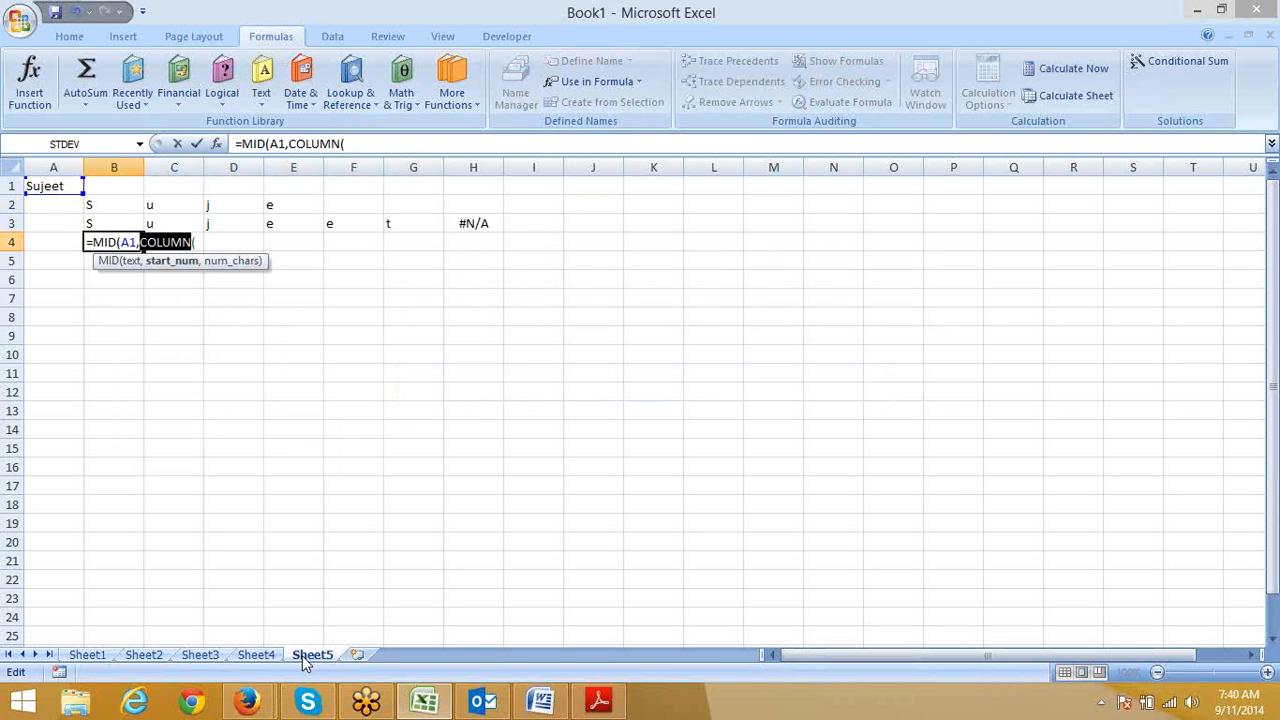
Try to complete the formula in B4 as =MID(A1,COLUMN(1,6),1)
text(1,)
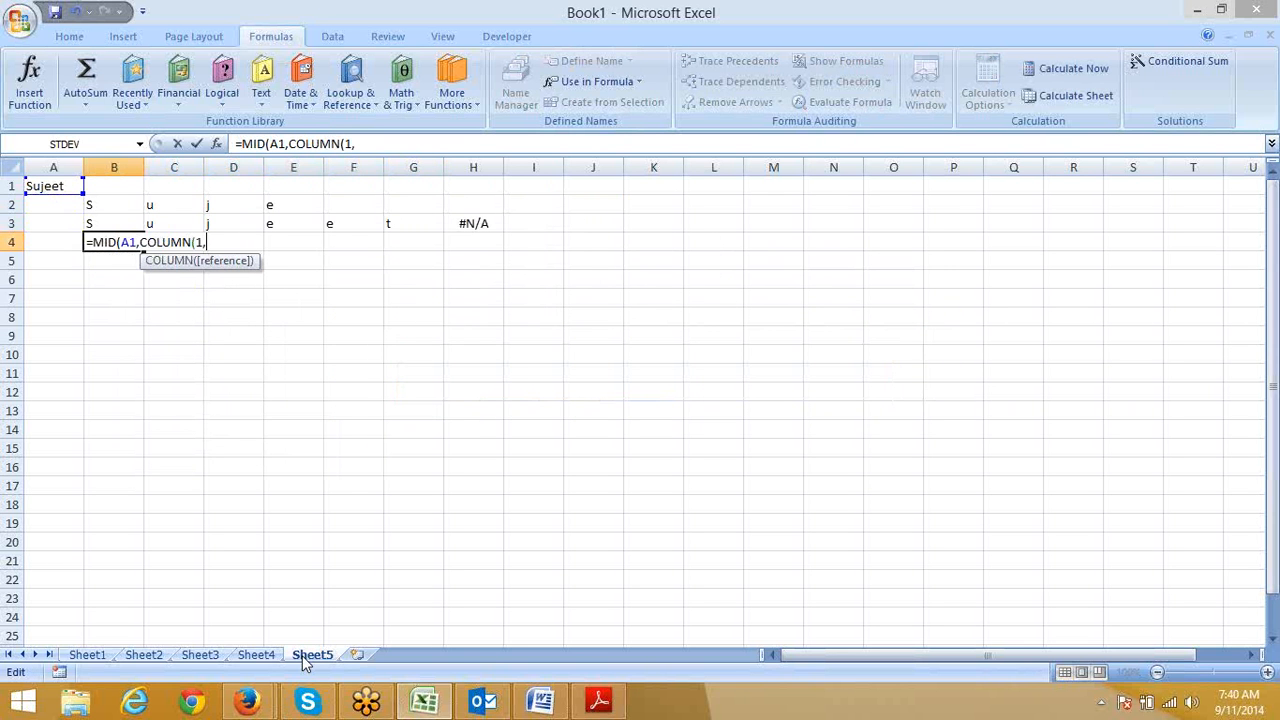
text(6),1)
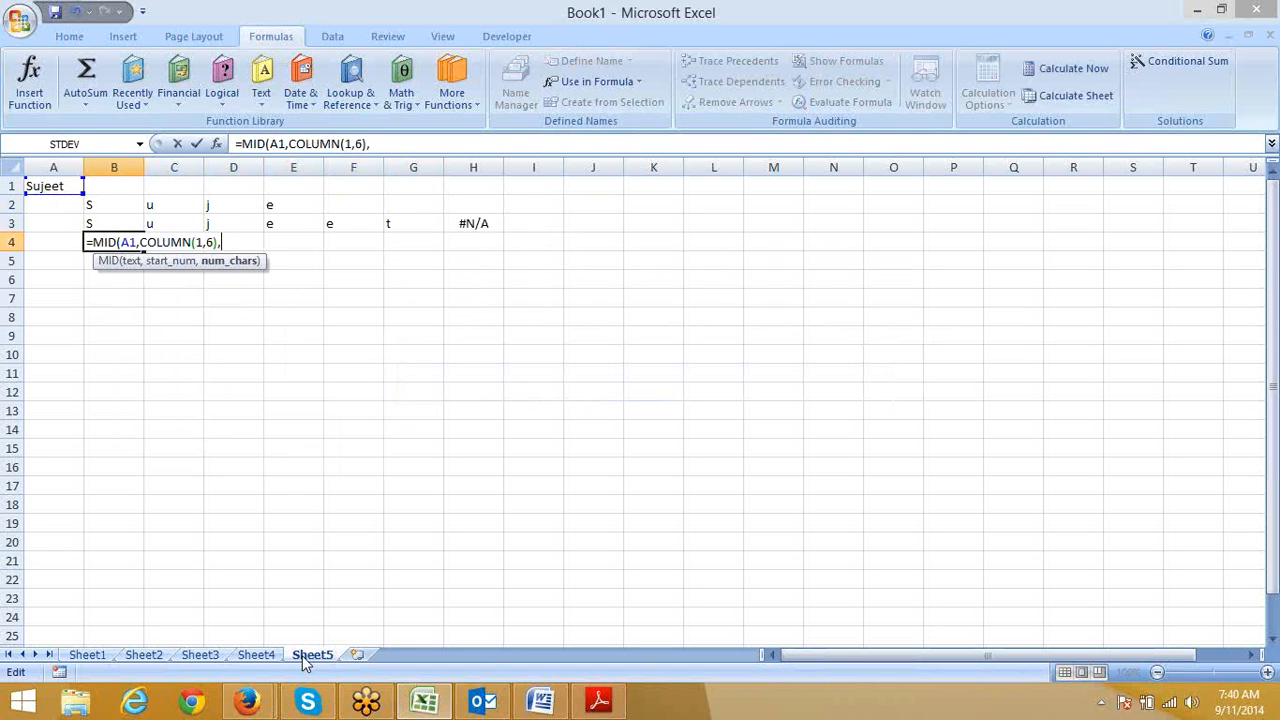
key(Return)
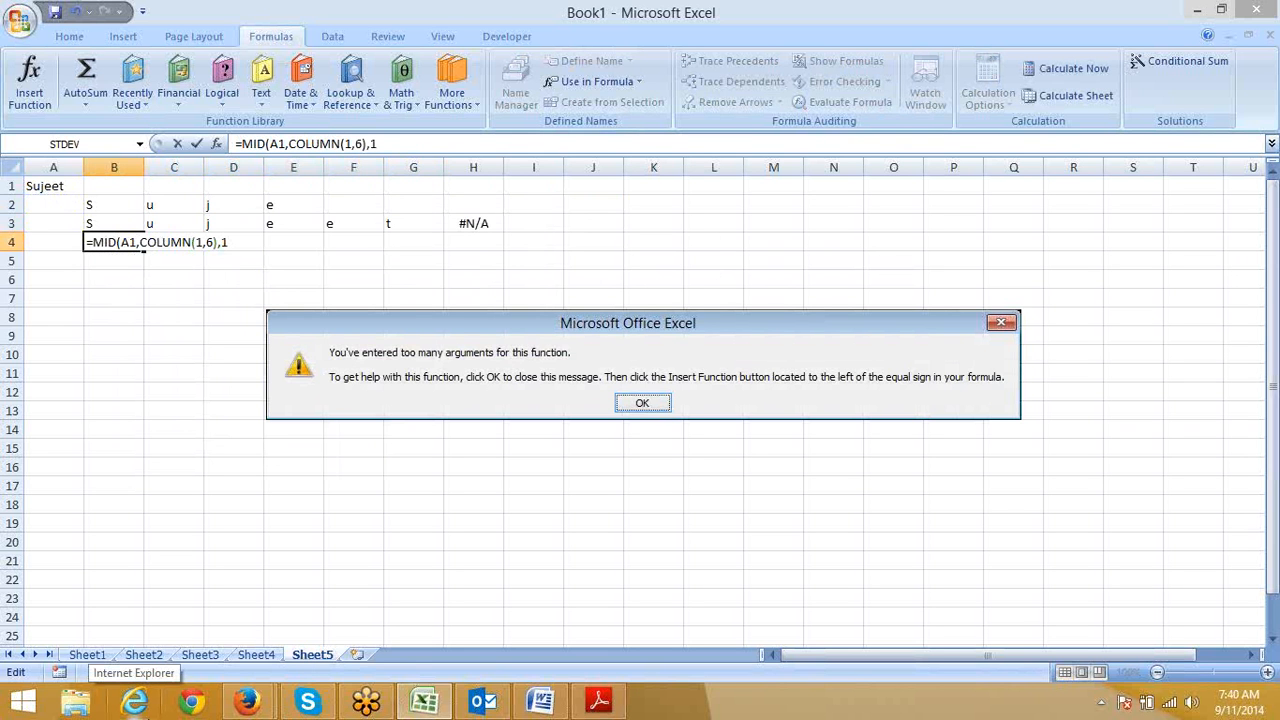
key(Return)
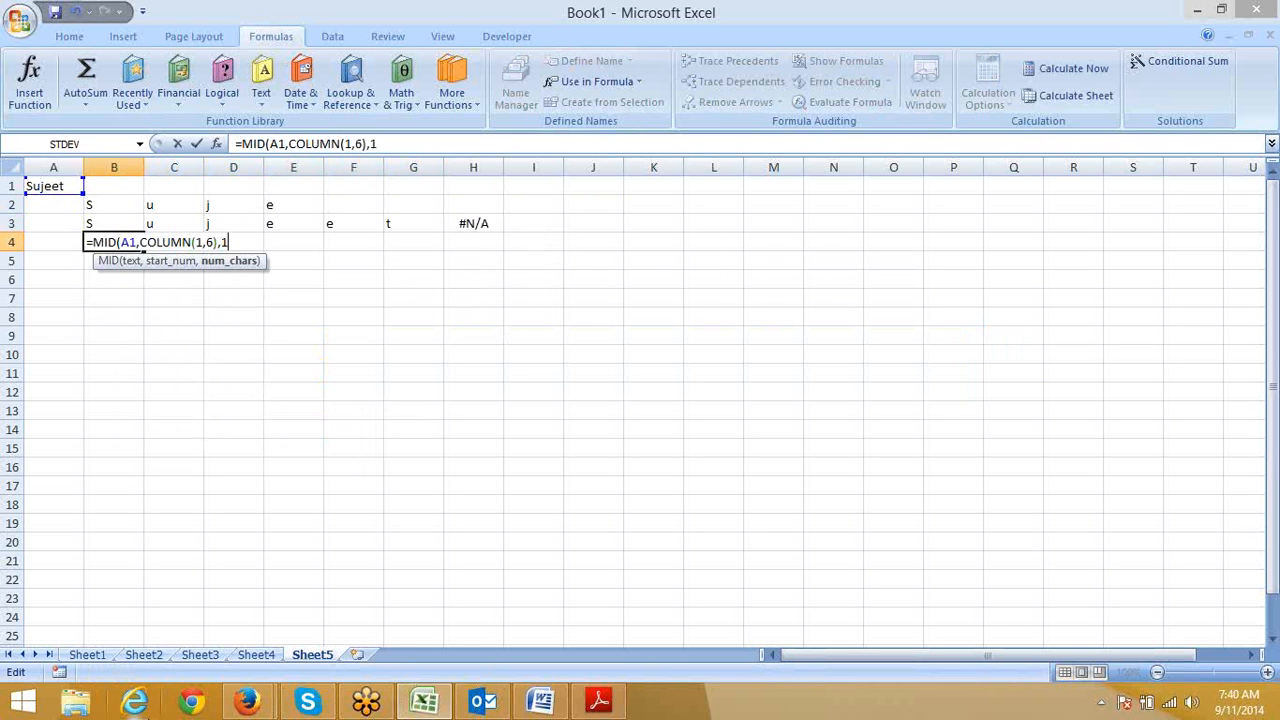
text())
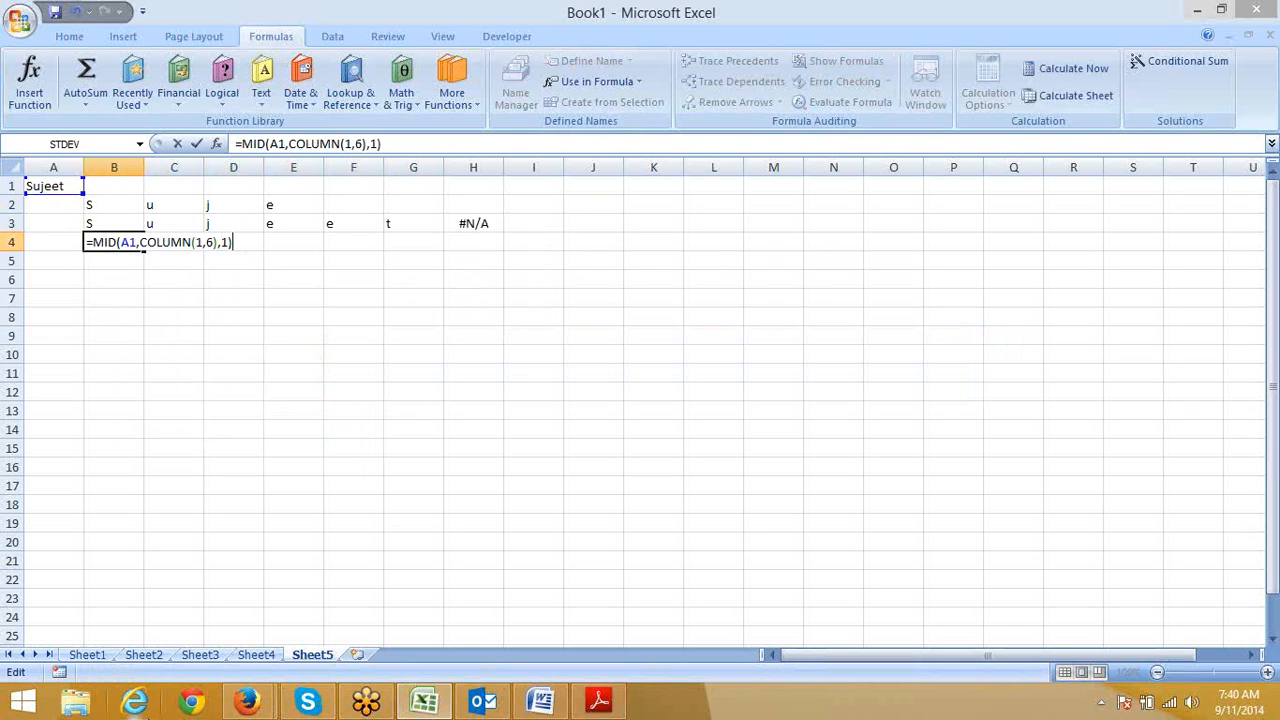
key(Return)
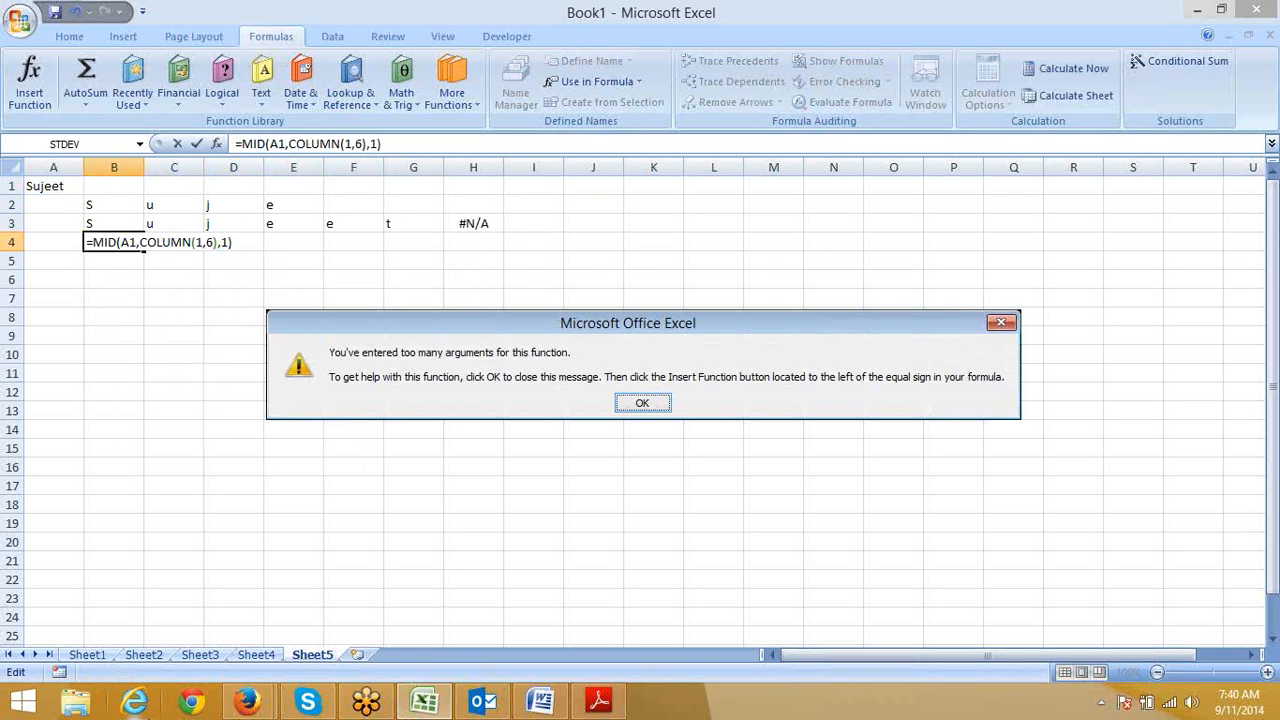
key(Return)
Correct the COLUMN argument to the range 1:6 and enter =MID(A1,COLUMN(1:6),1) in B4
key(Left)
key(Left)
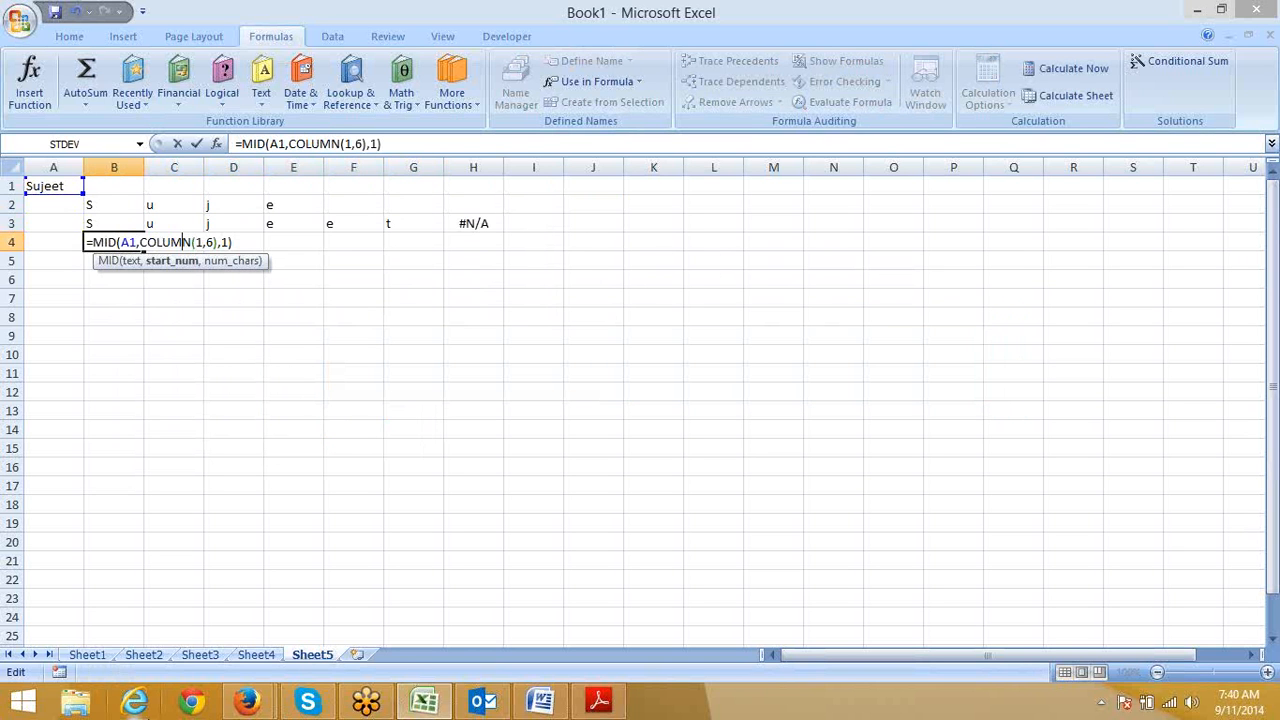
key(Left)
key(Left)
key(Left)
key(Left)
key(Left)
key(Right)
key(Right)
key(Right)
key(Right)
key(Right)
key(Right)
key(Right)
key(Right)
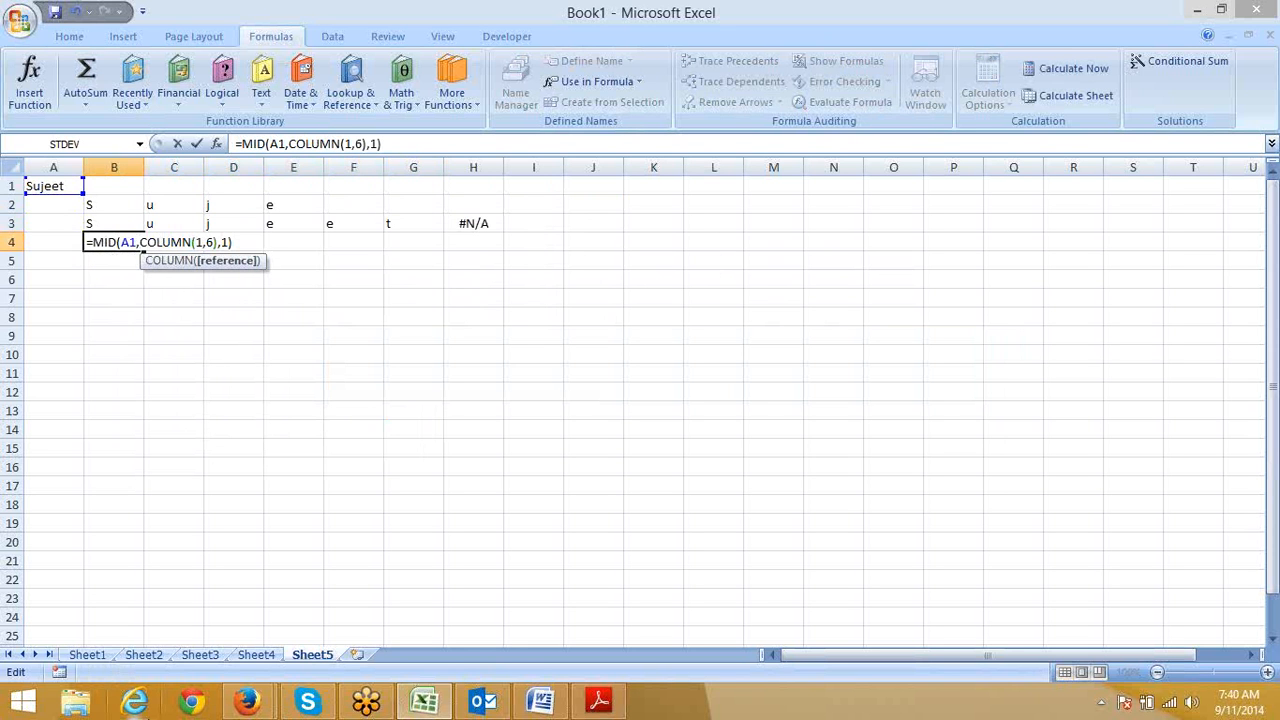
key(Delete)
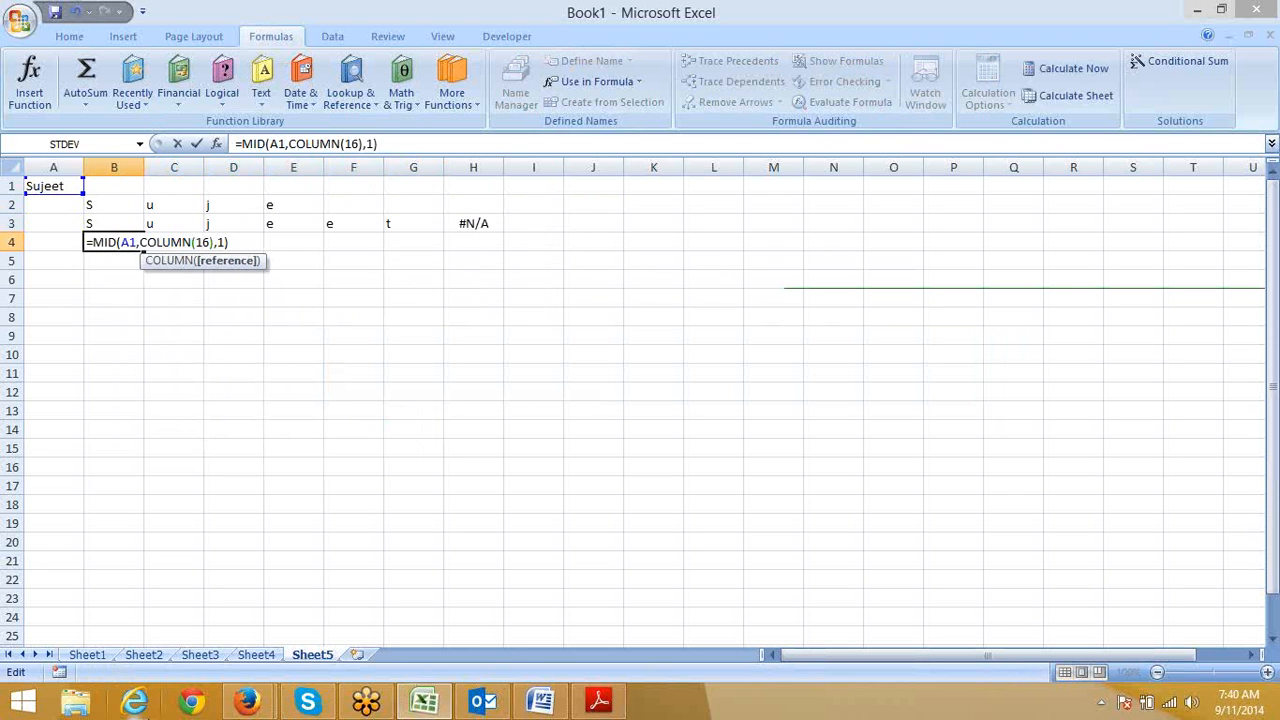
text(:)
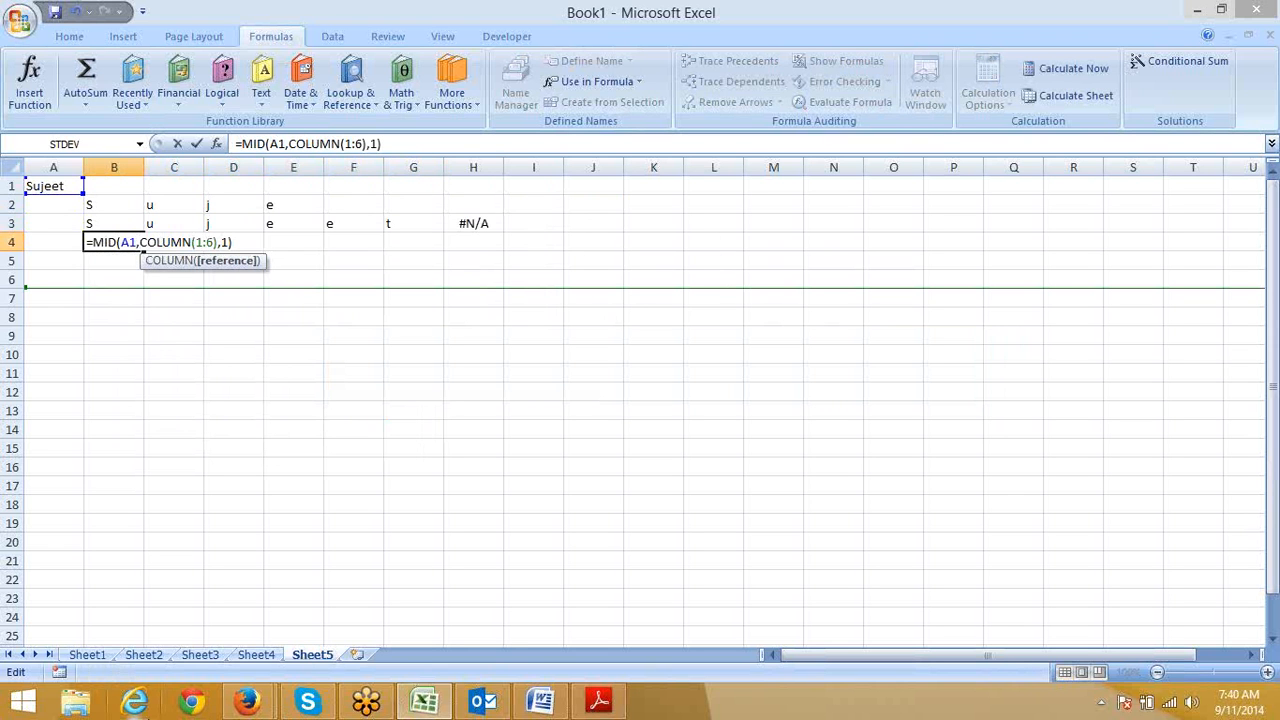
key(Return)
key(Up)
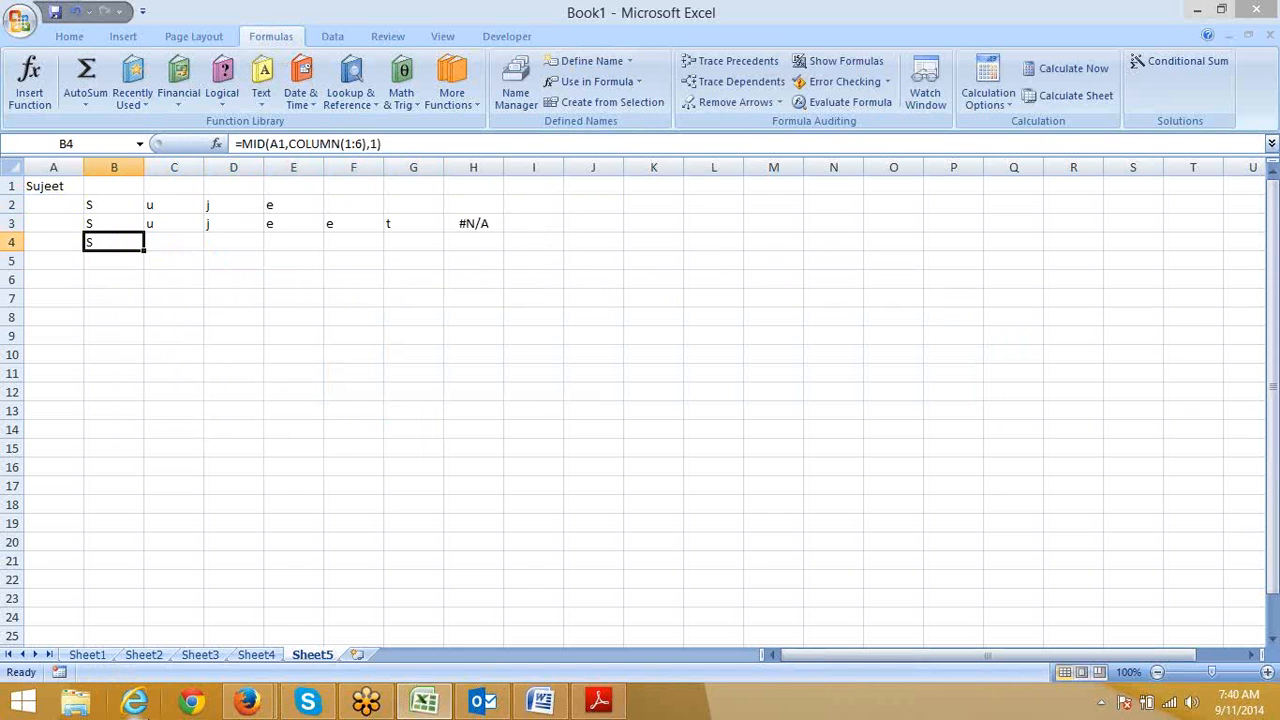
Apply the MID and COLUMN formula from B4 as one array formula across the range B4:G4
drag(114, 242, 413, 242)
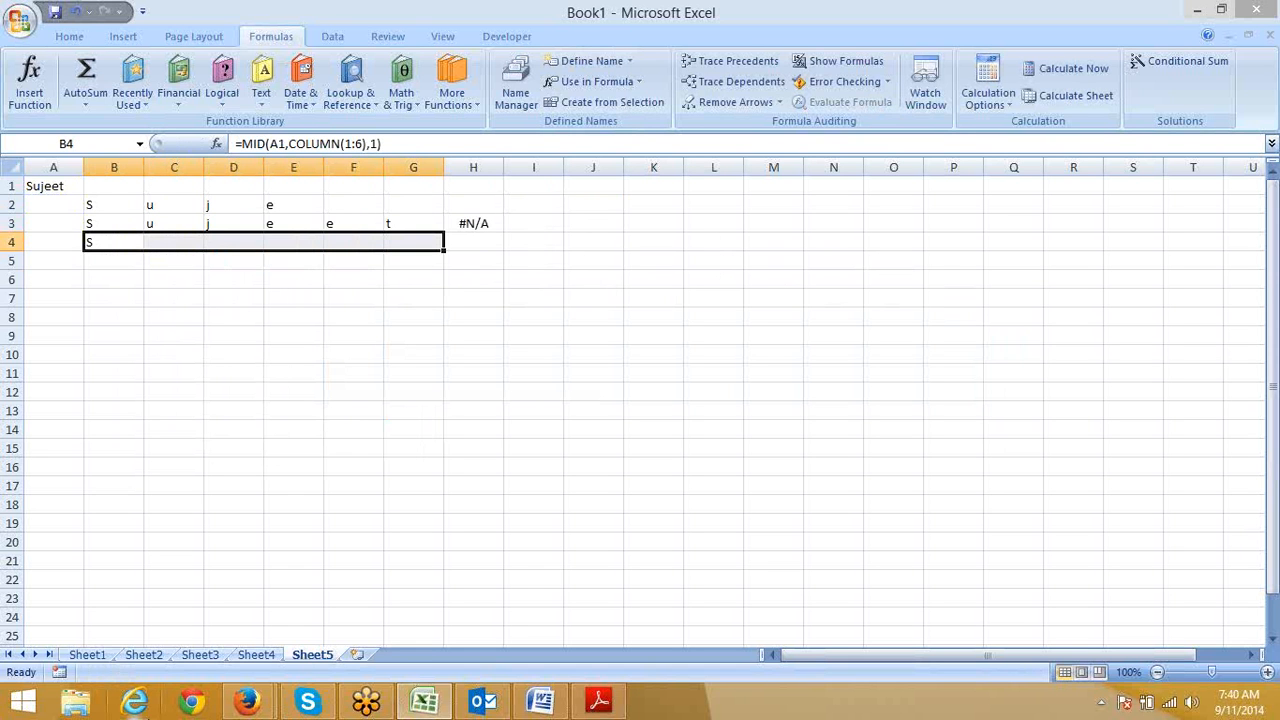
key(F2)
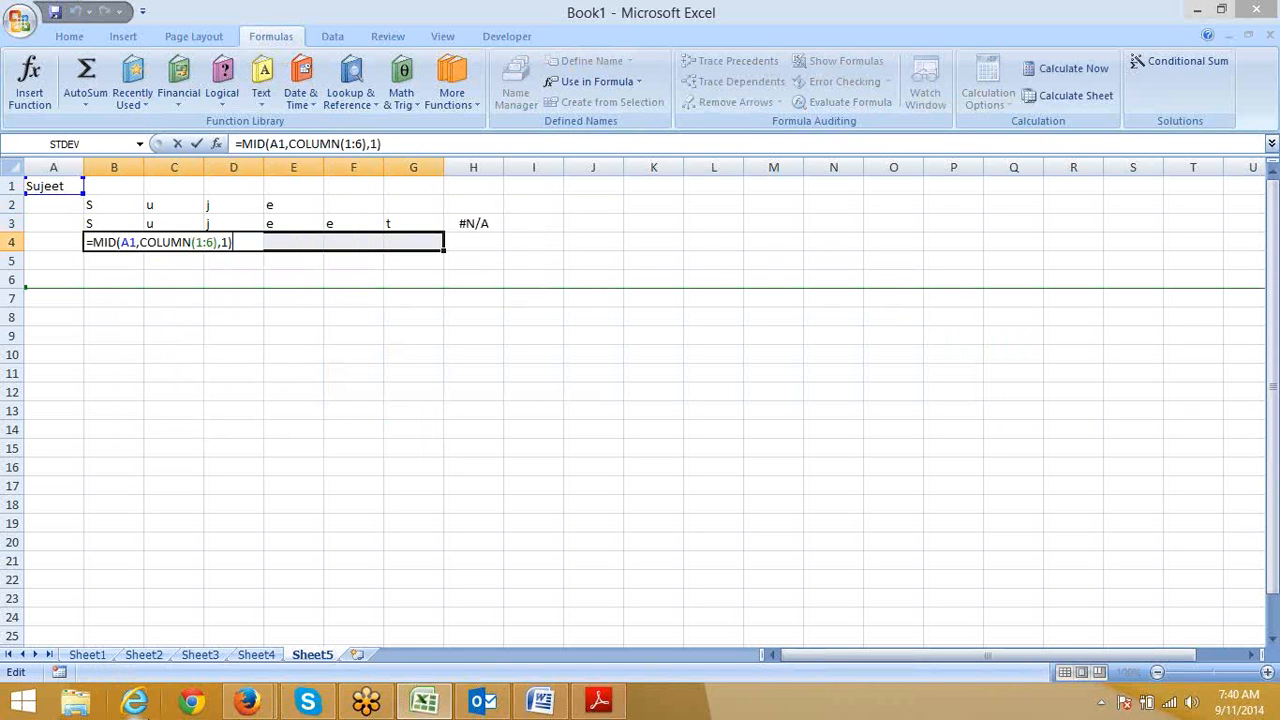
key(ctrl+shift+Return)
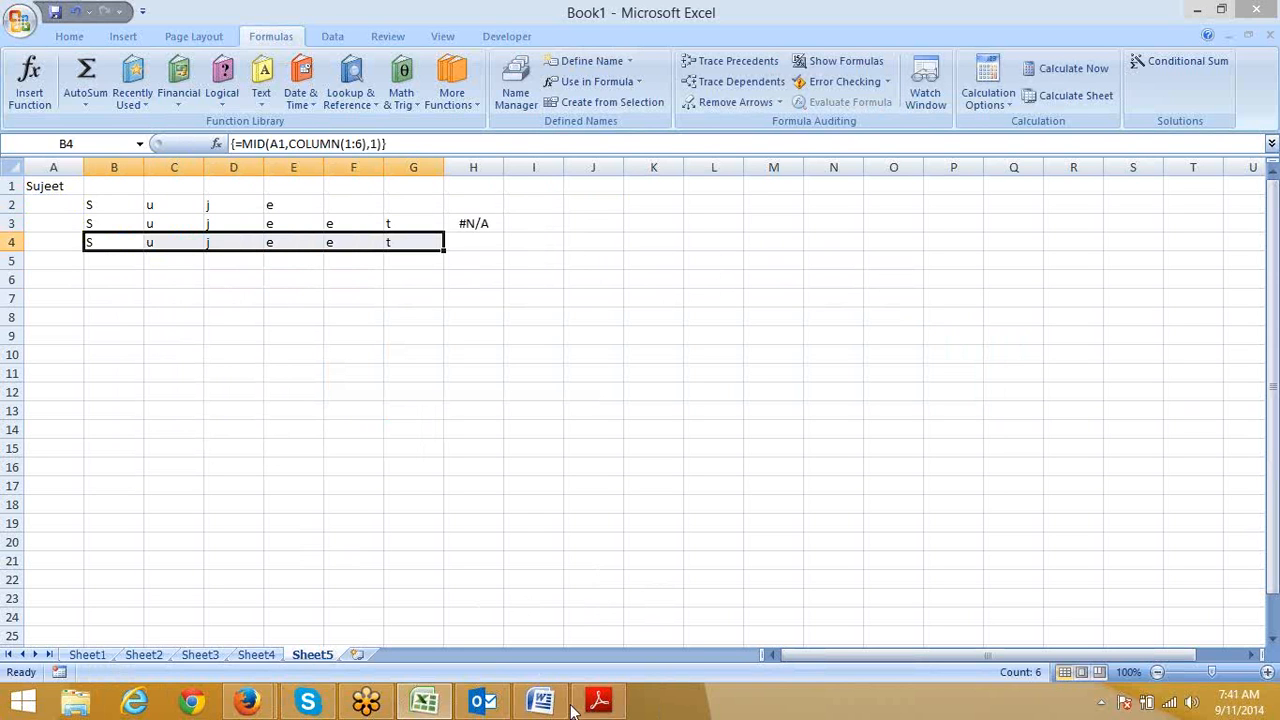
Highlight the 1:6 reference inside the COLUMN function to examine that part of the array formula in B4:G4
mouse_move(598, 708)
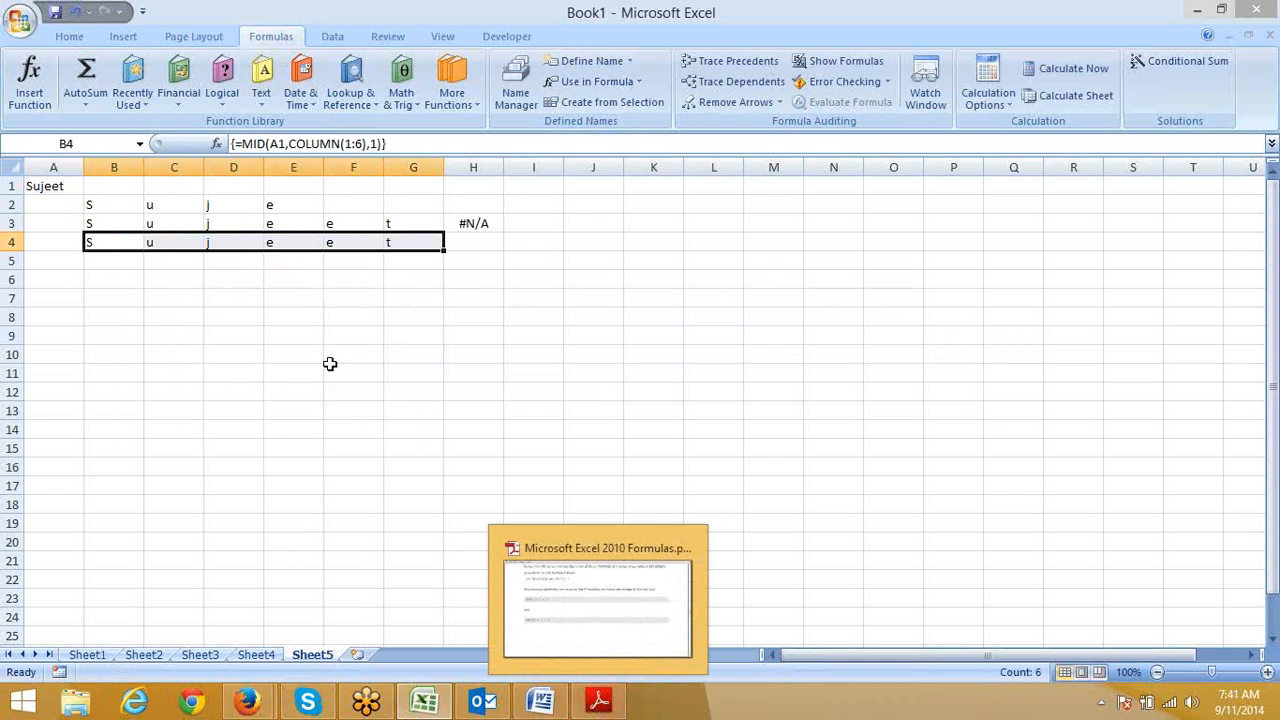
click(329, 148)
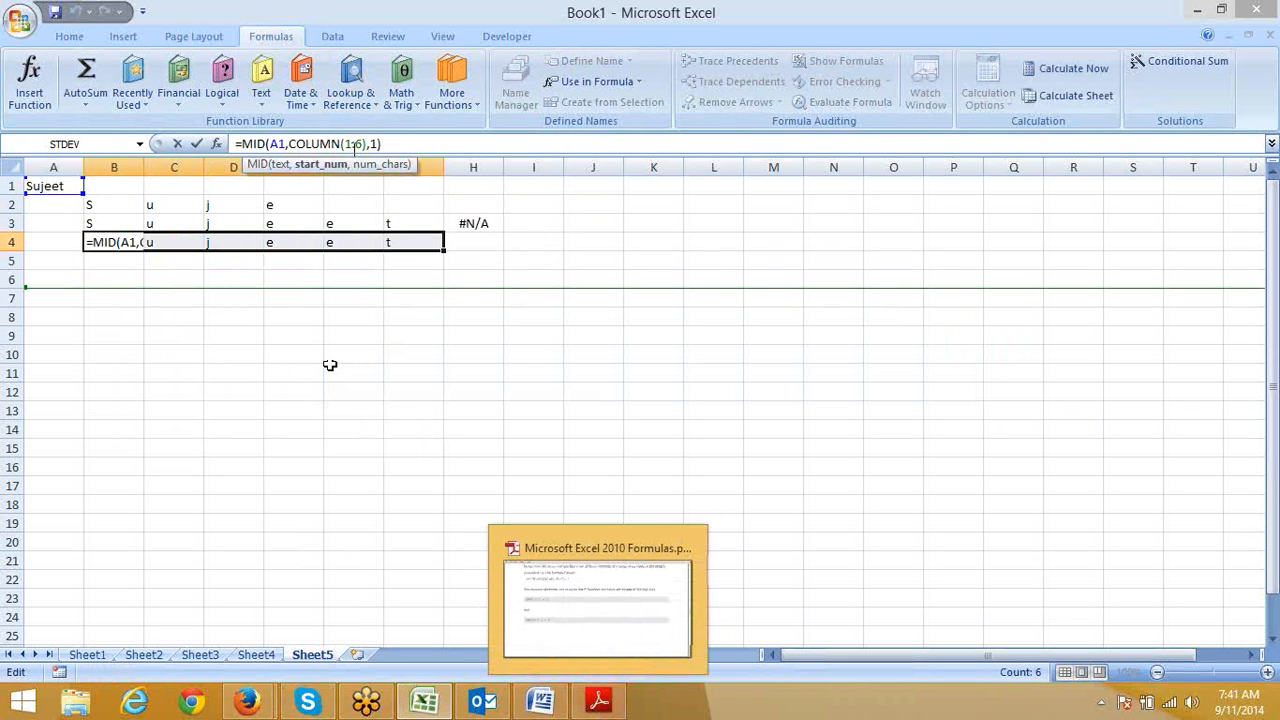
click(358, 148)
drag(358, 148, 345, 146)
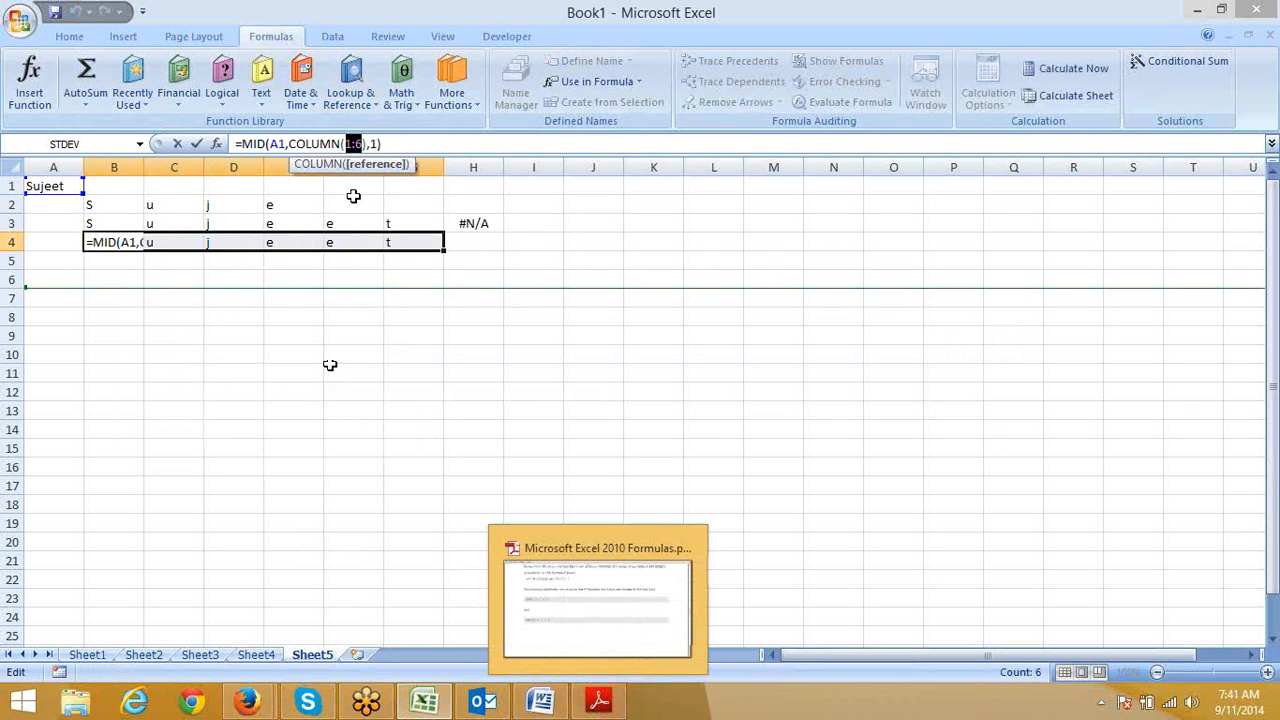
key(Return)
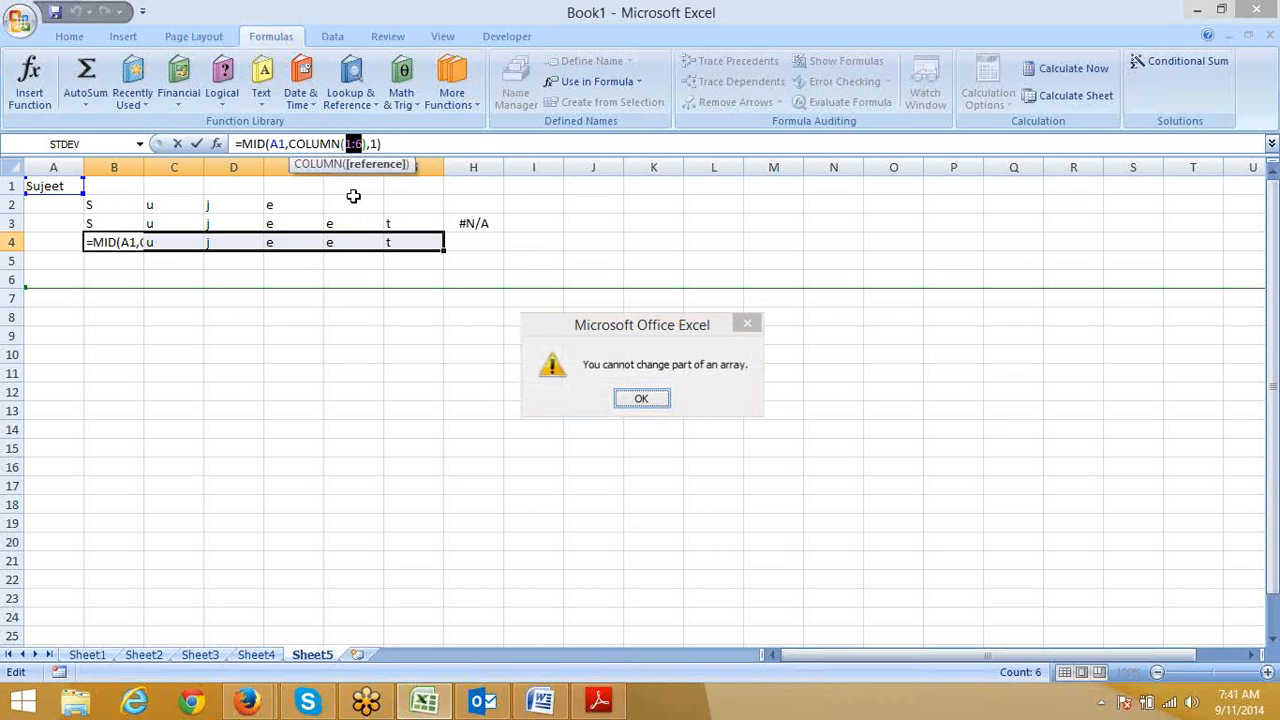
key(Return)
Try to replace the COLUMN argument with 1,6 in the array formula in B4:G4
text(``)
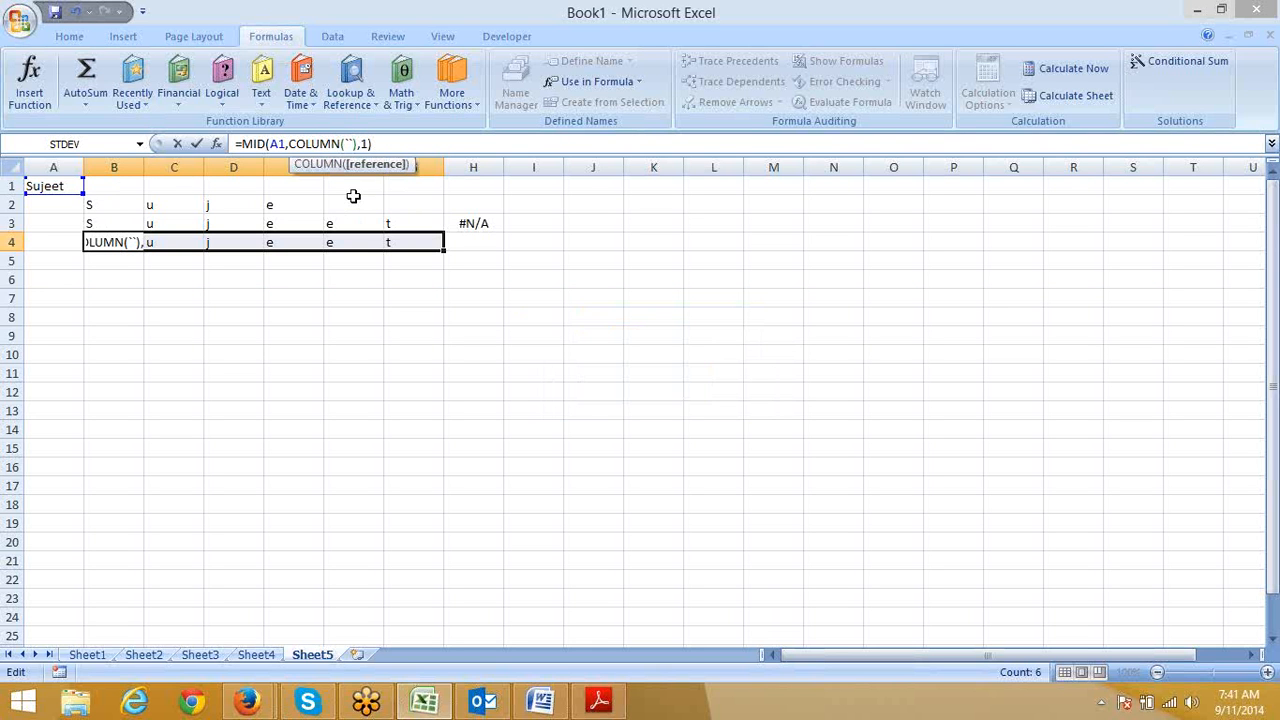
key(BackSpace)
key(BackSpace)
text(1,4)
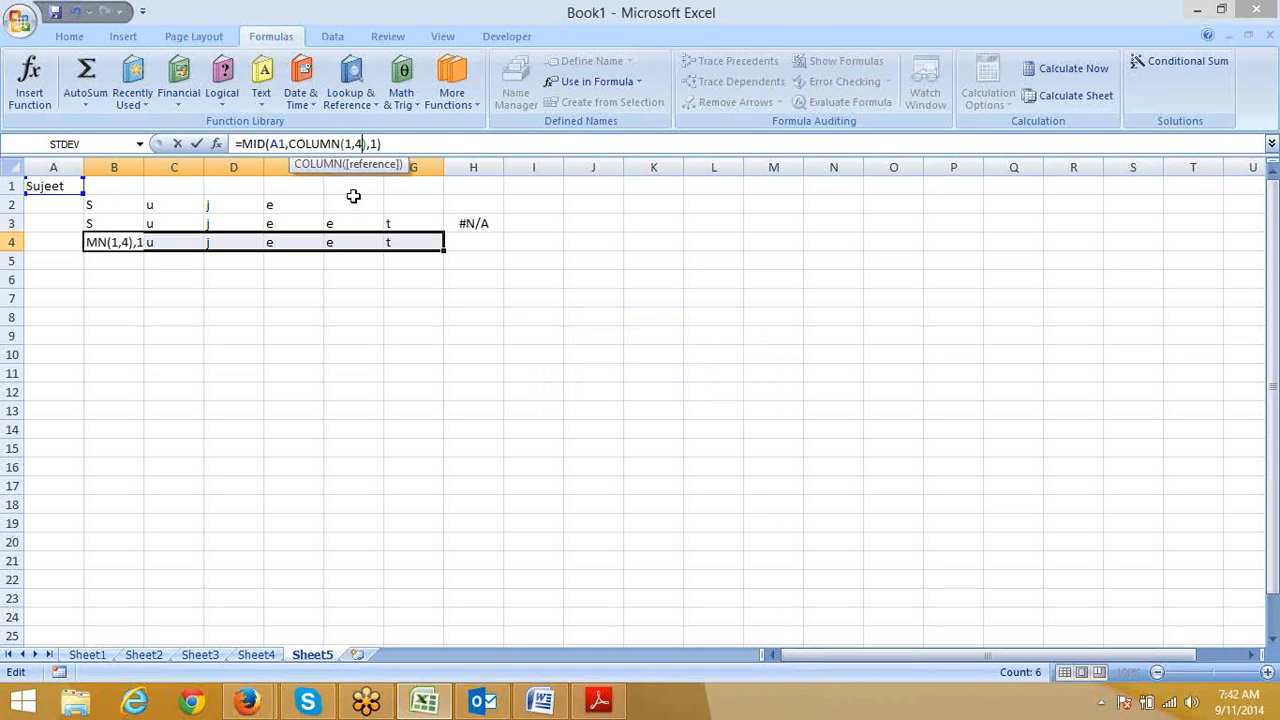
key(BackSpace)
text(5)
key(BackSpace)
text(6)
key(ctrl+shift+Return)
key(Left)
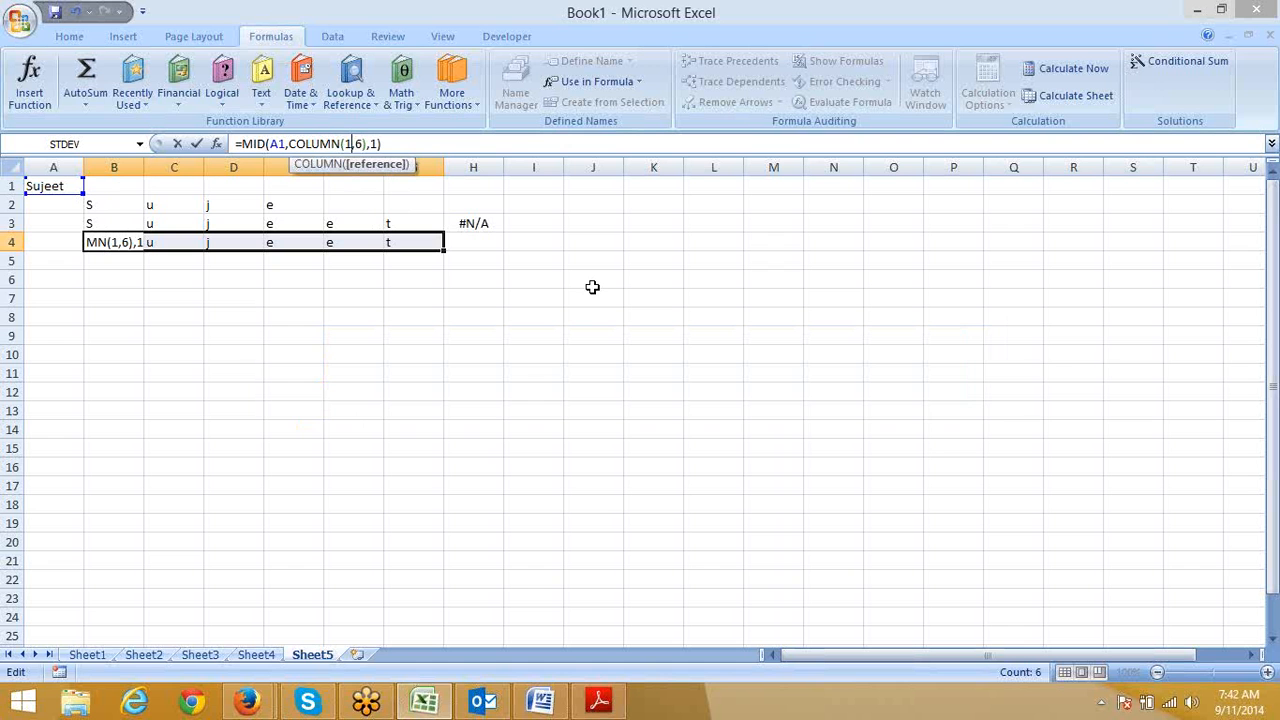
key(ctrl+shift+Return)
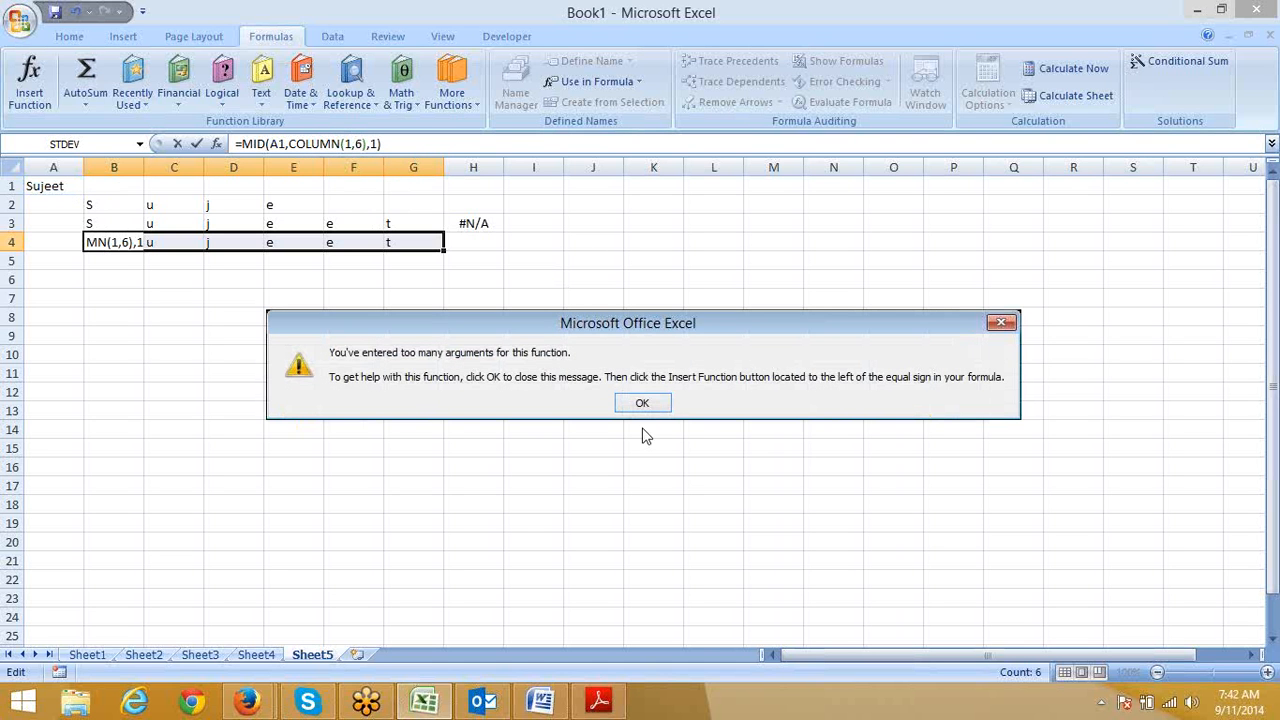
click(653, 410)
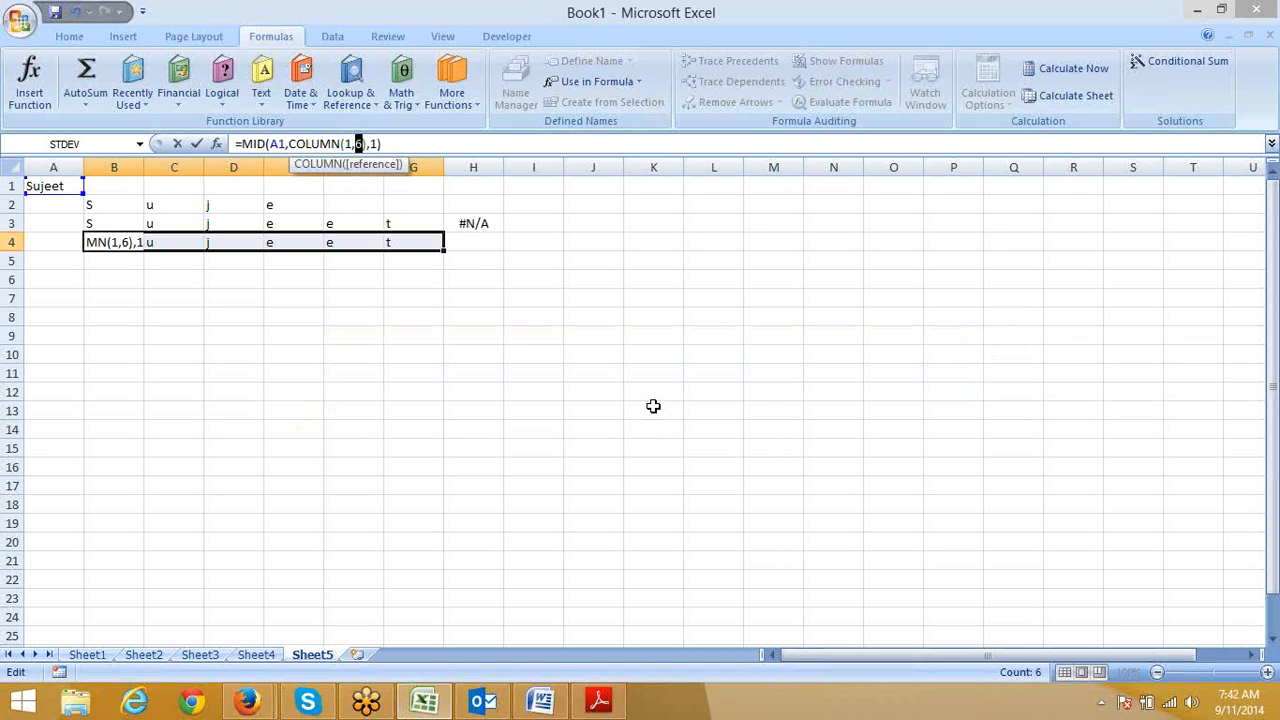
Try to restore the COLUMN argument to the range 1:6 in the array formula in B4:G4
key(BackSpace)
key(Return)
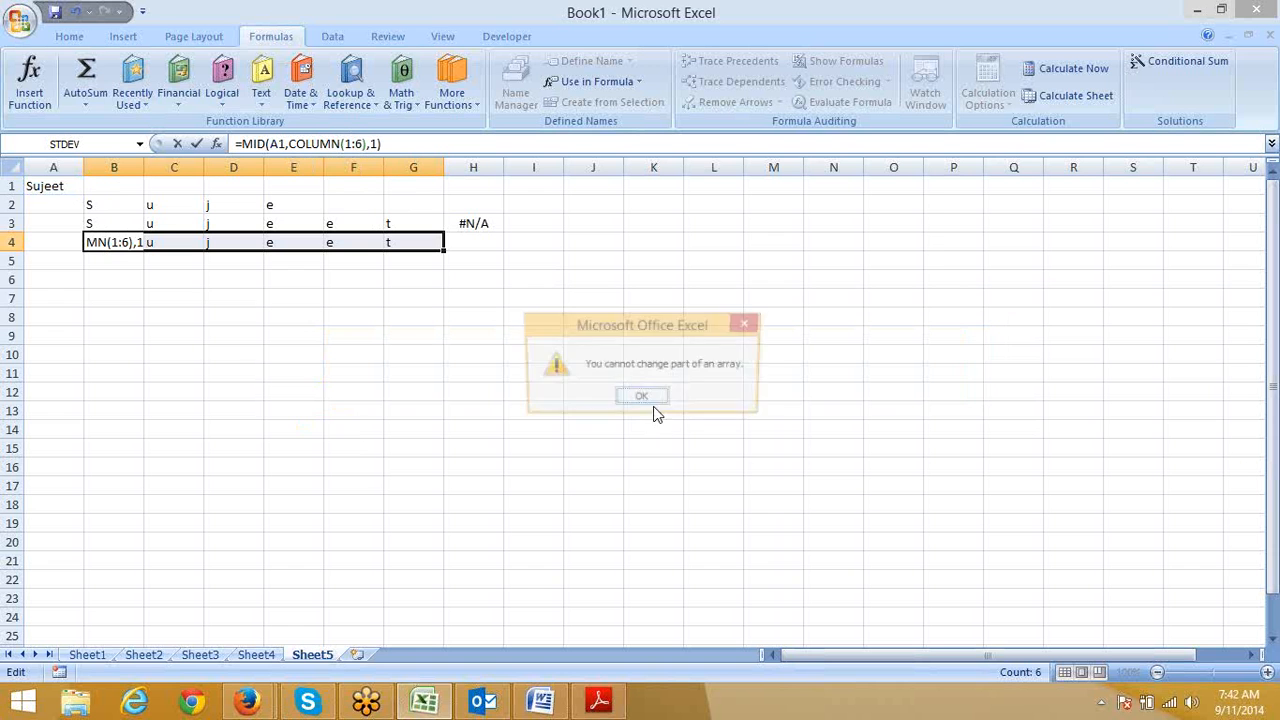
click(651, 403)
text(:)
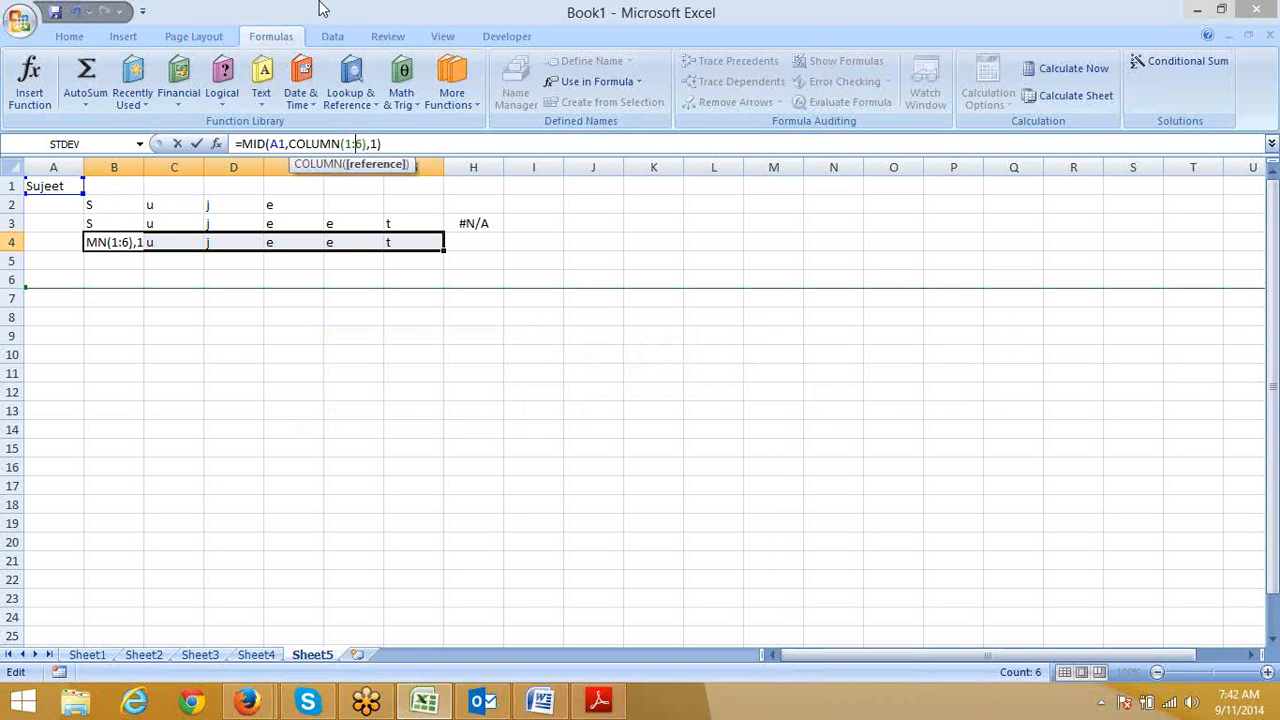
click(369, 388)
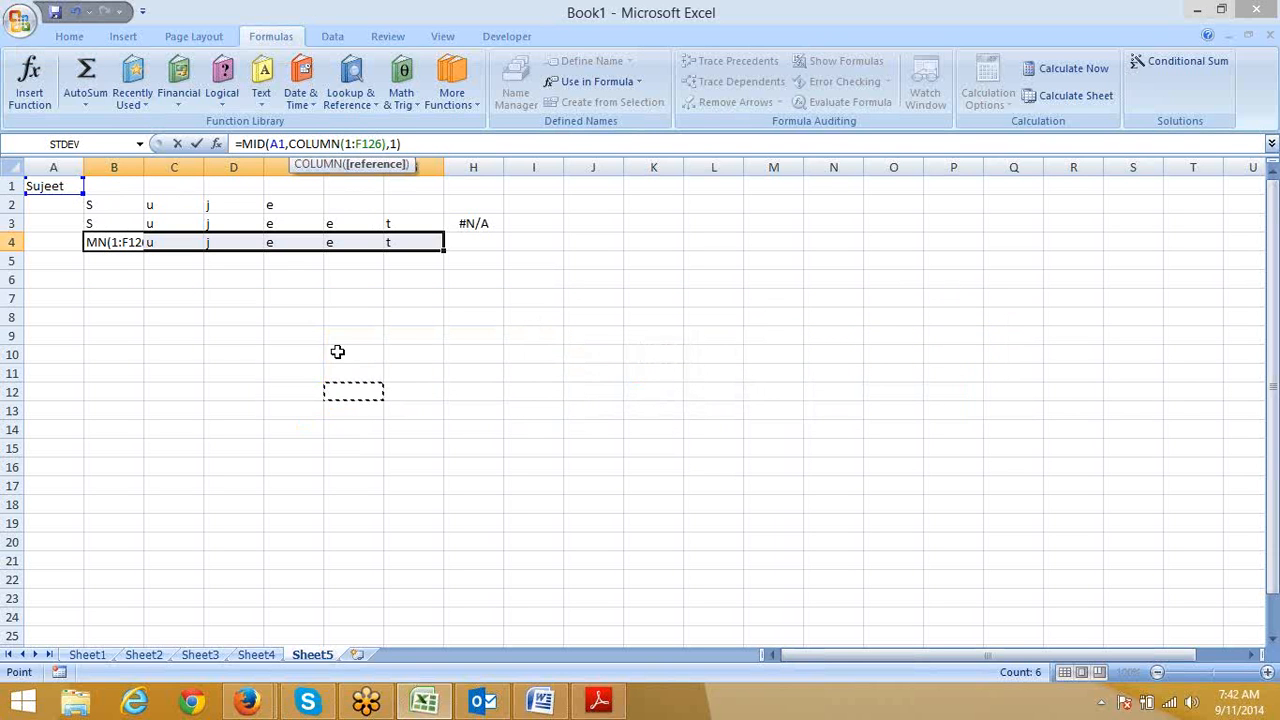
click(337, 352)
Open the On-Screen Keyboard and cancel the pending edit of the array formula in B4:G4
key(super)
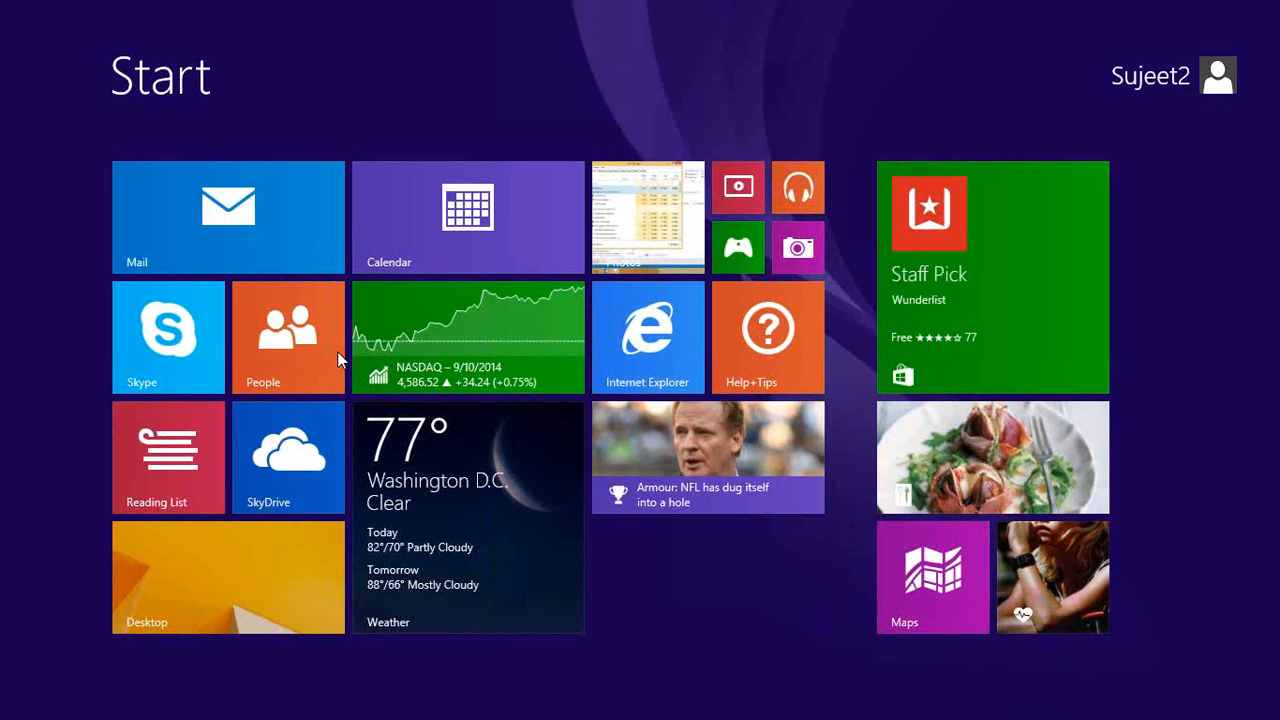
key(super+s)
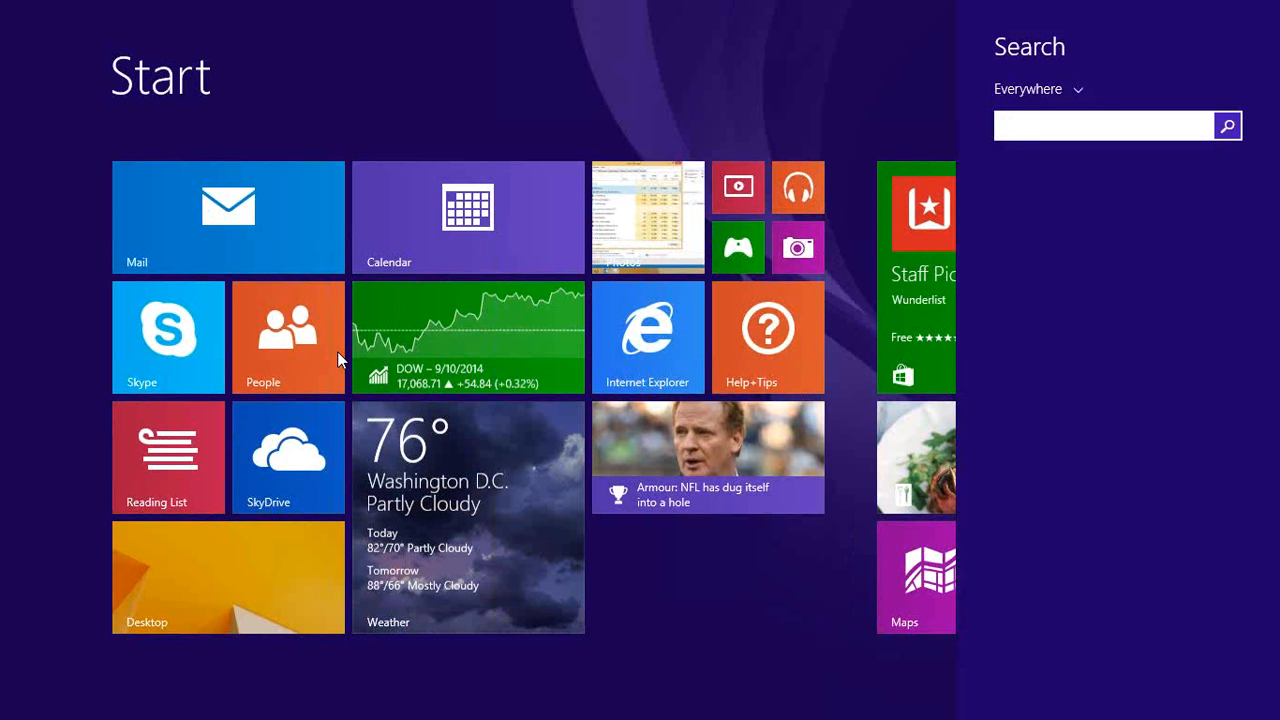
text(on-Screen Keyboard)
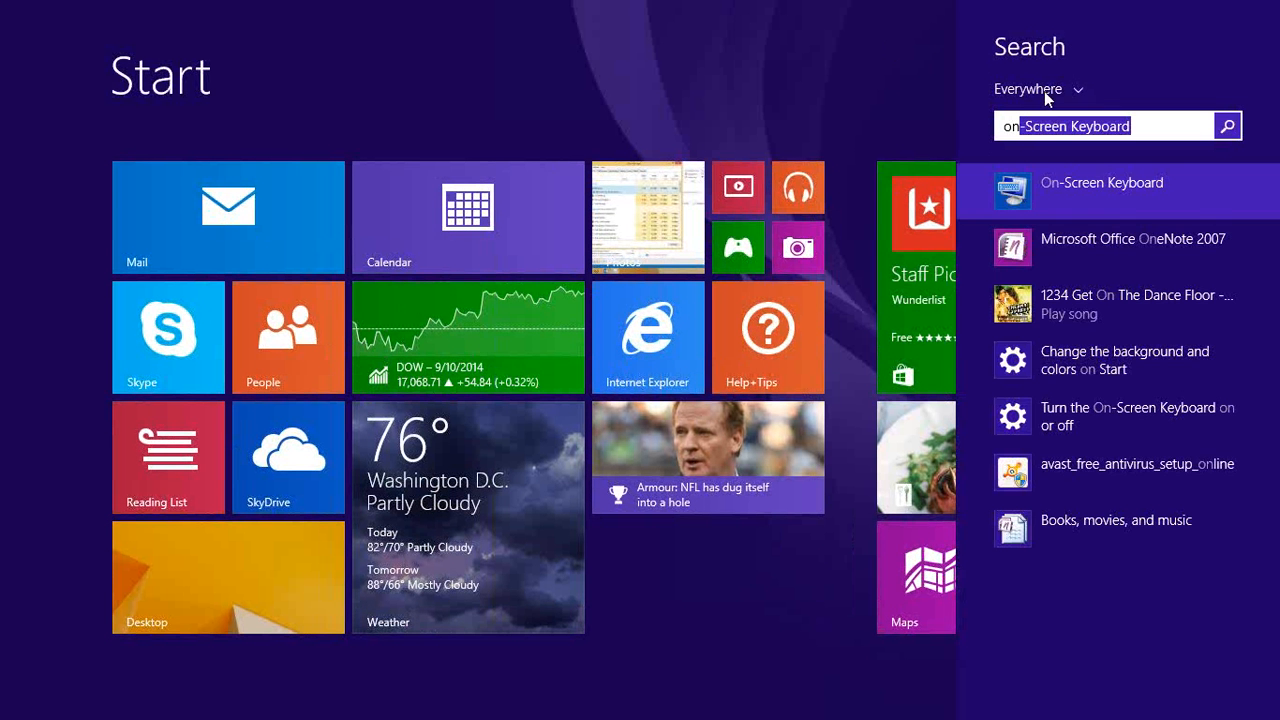
key(Return)
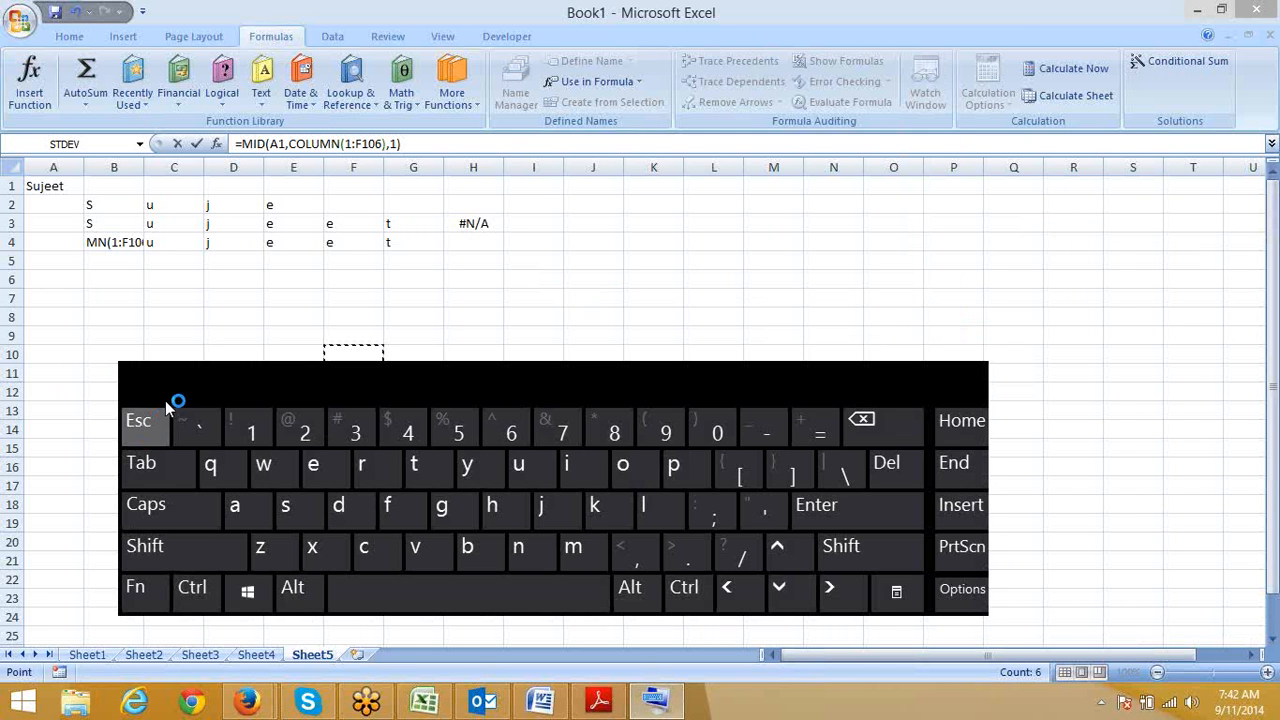
key(ctrl+shift+Return)
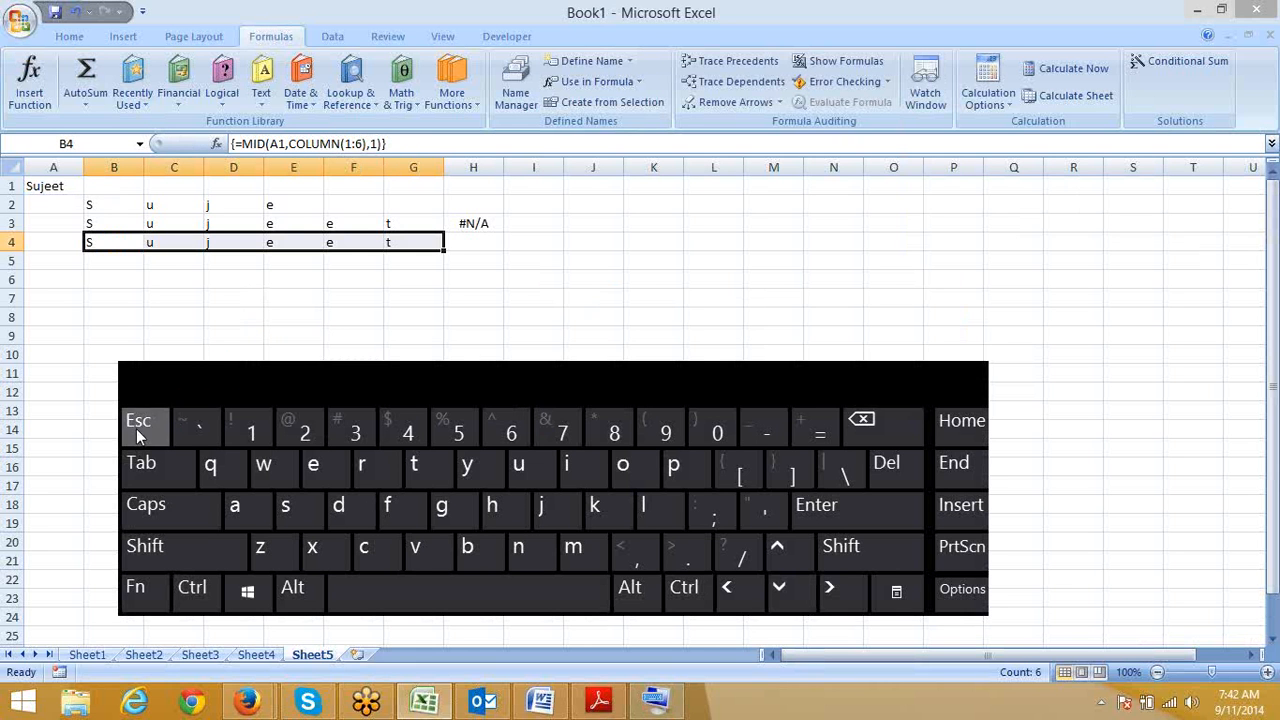
Enter -- in cell D7 and accept the proposed correction that stores it as text
click(210, 296)
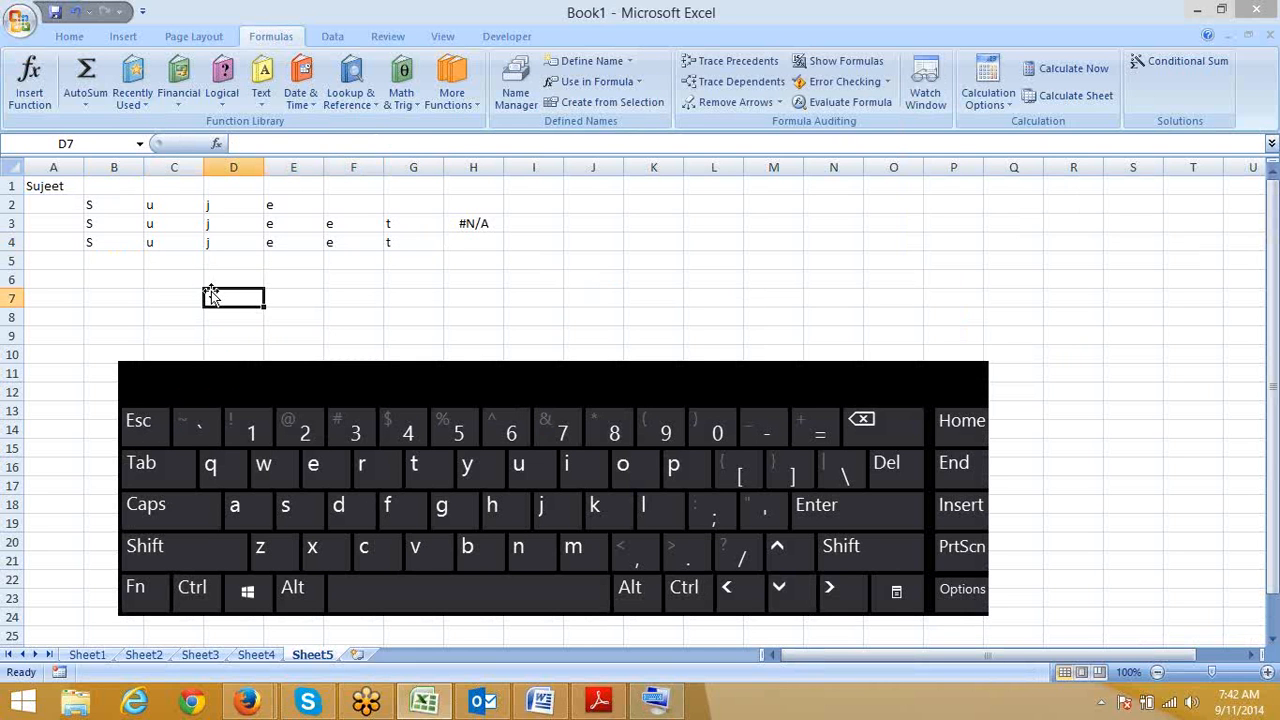
text(ss)
key(Return)
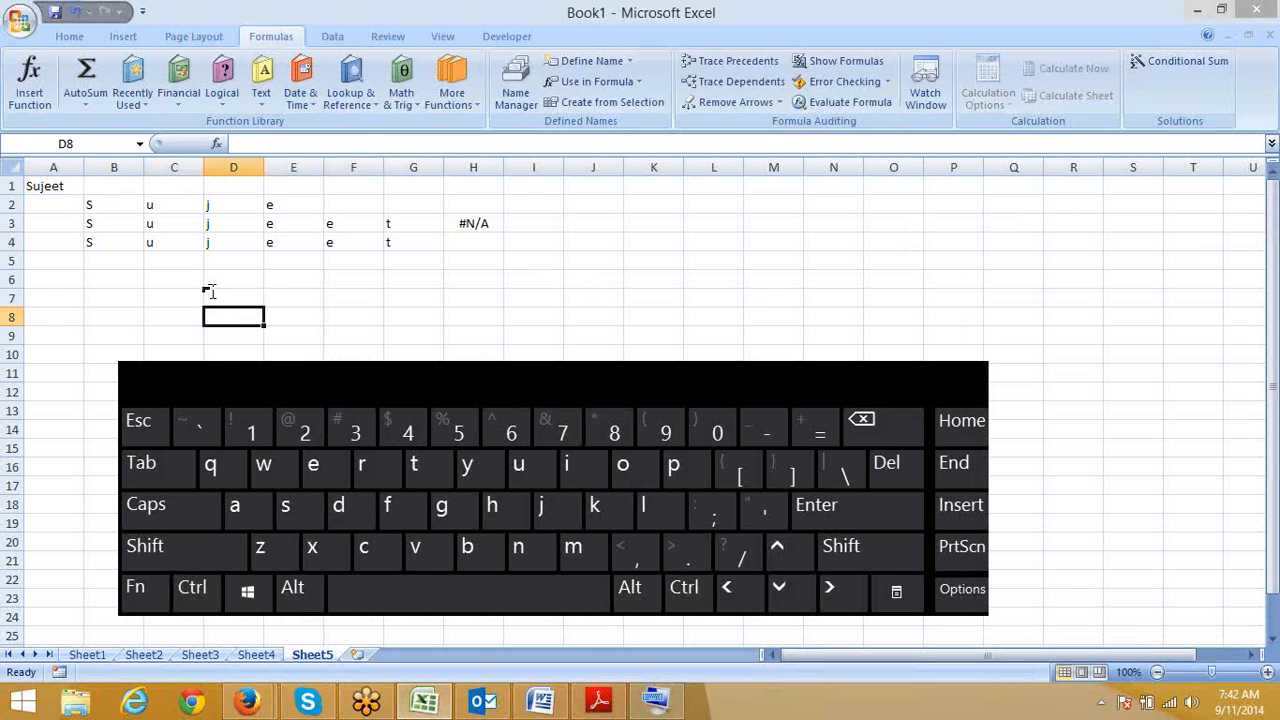
click(211, 291)
text(=)
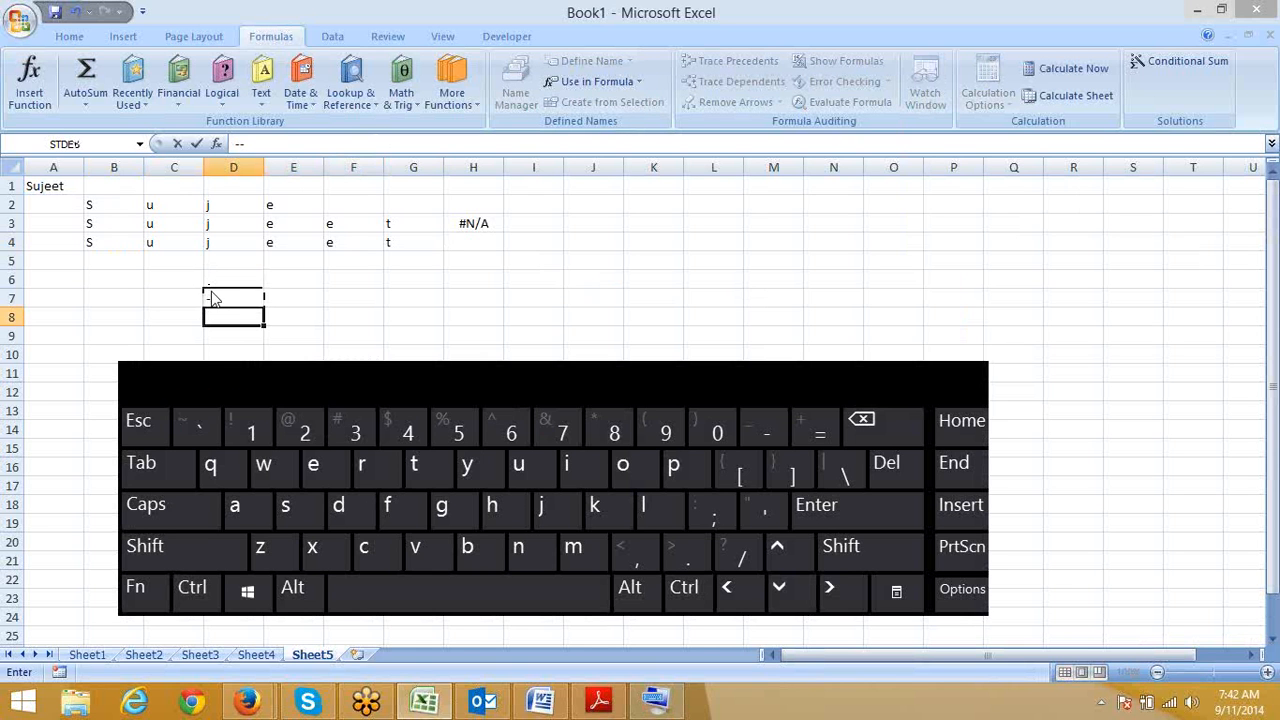
key(Return)
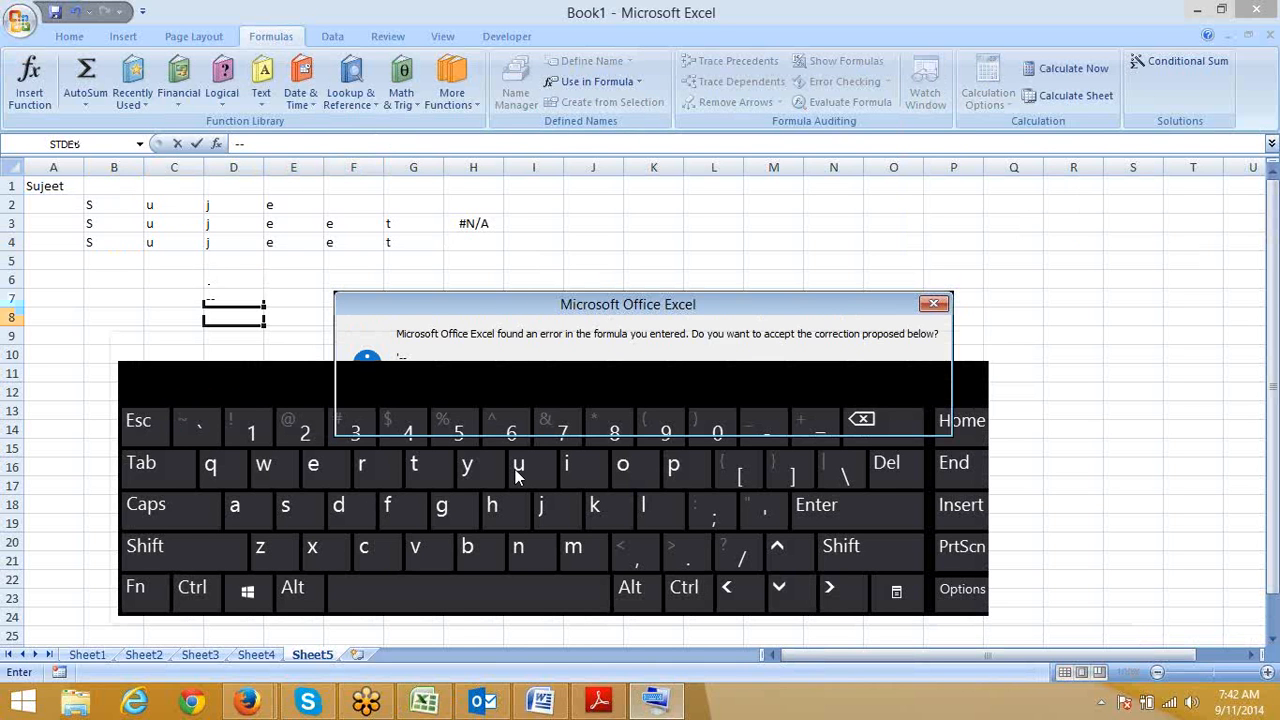
key(Return)
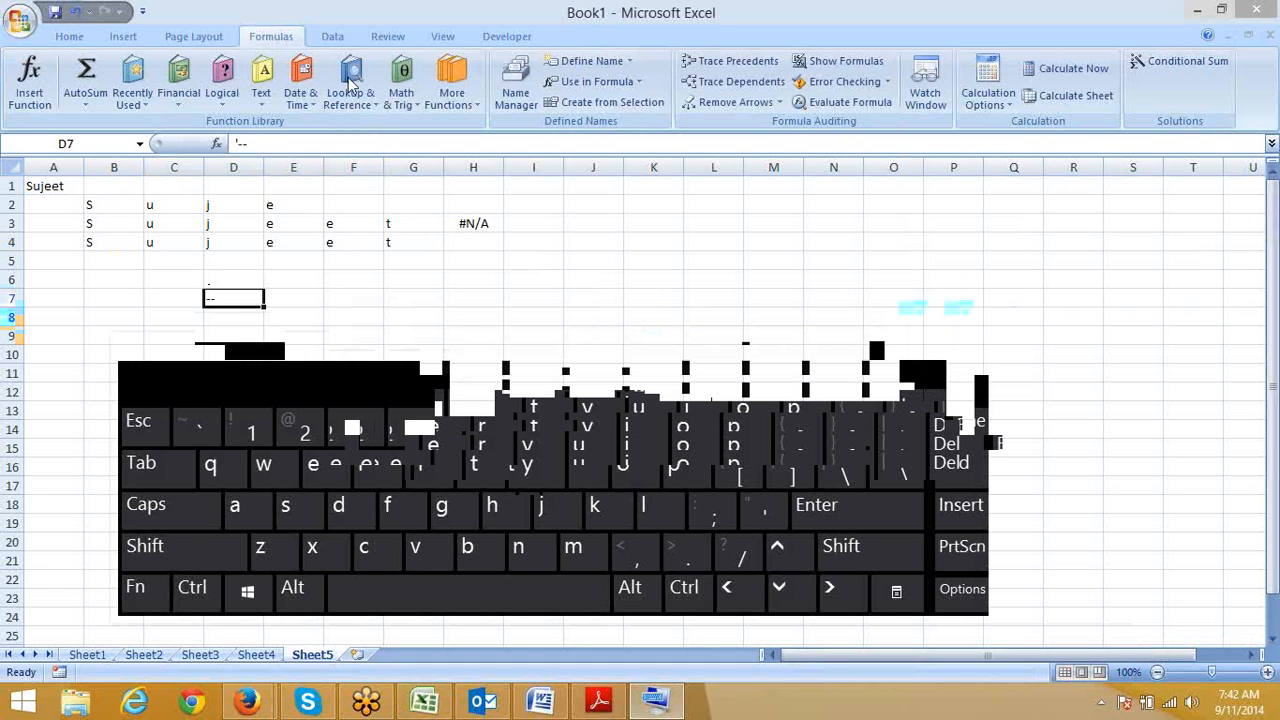
Inspect the stored content of cell D7 to see how the -- entry is kept
click(238, 142)
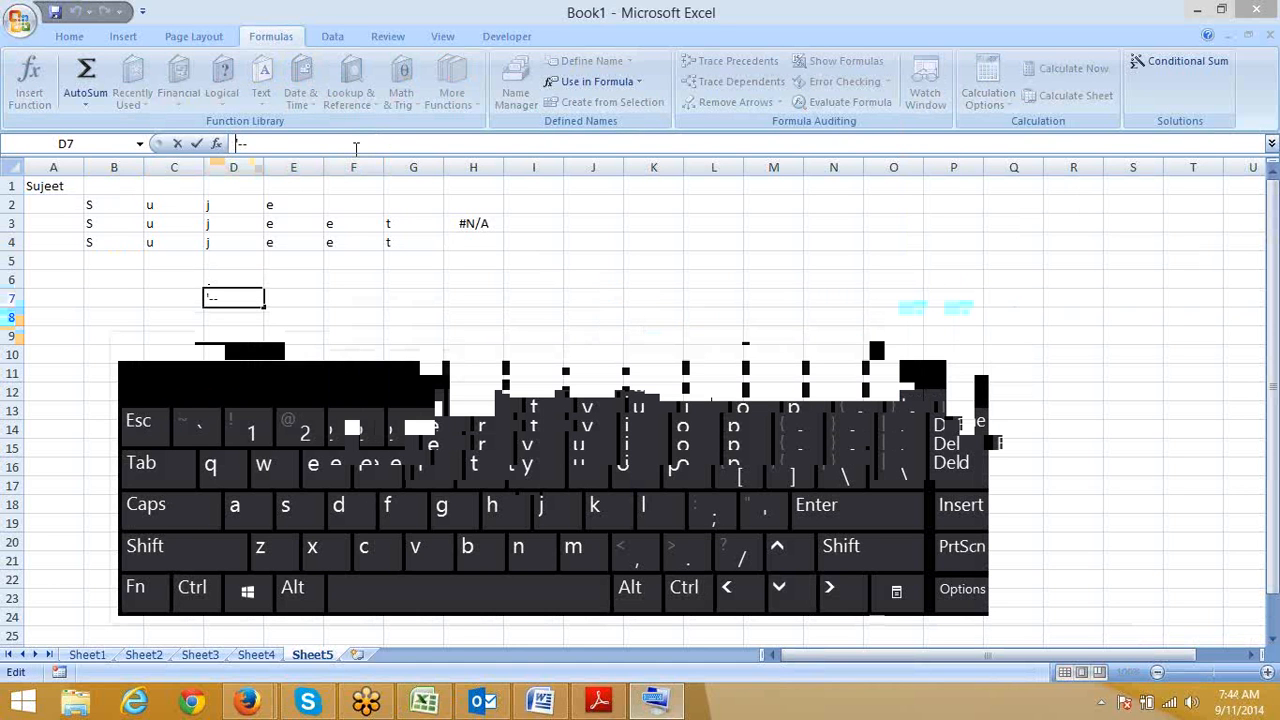
key(Return)
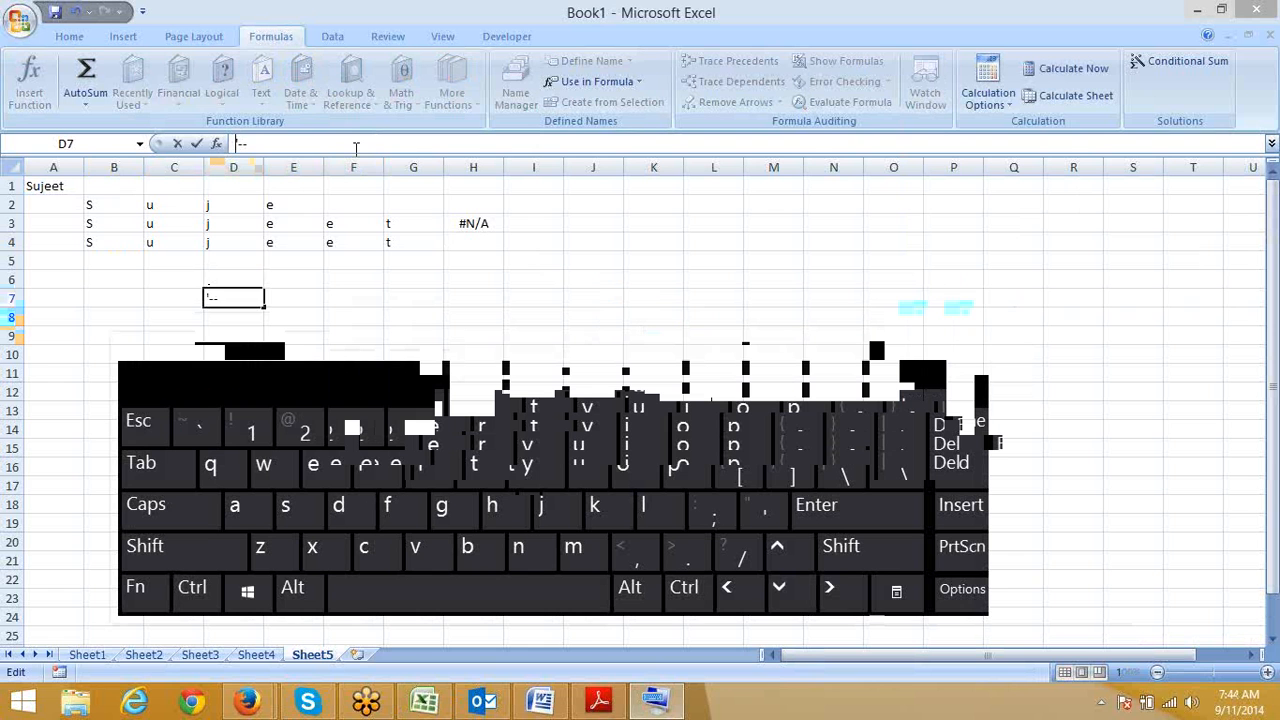
key(Return)
key(Up)
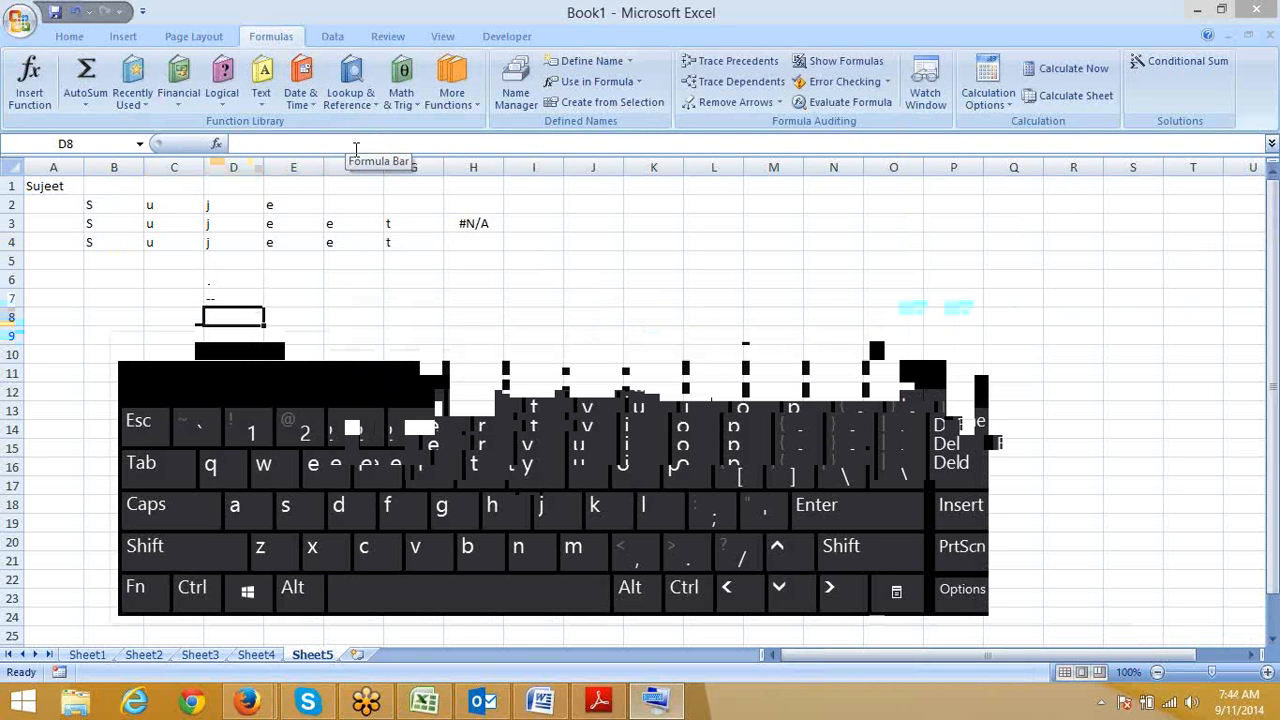
key(Up)
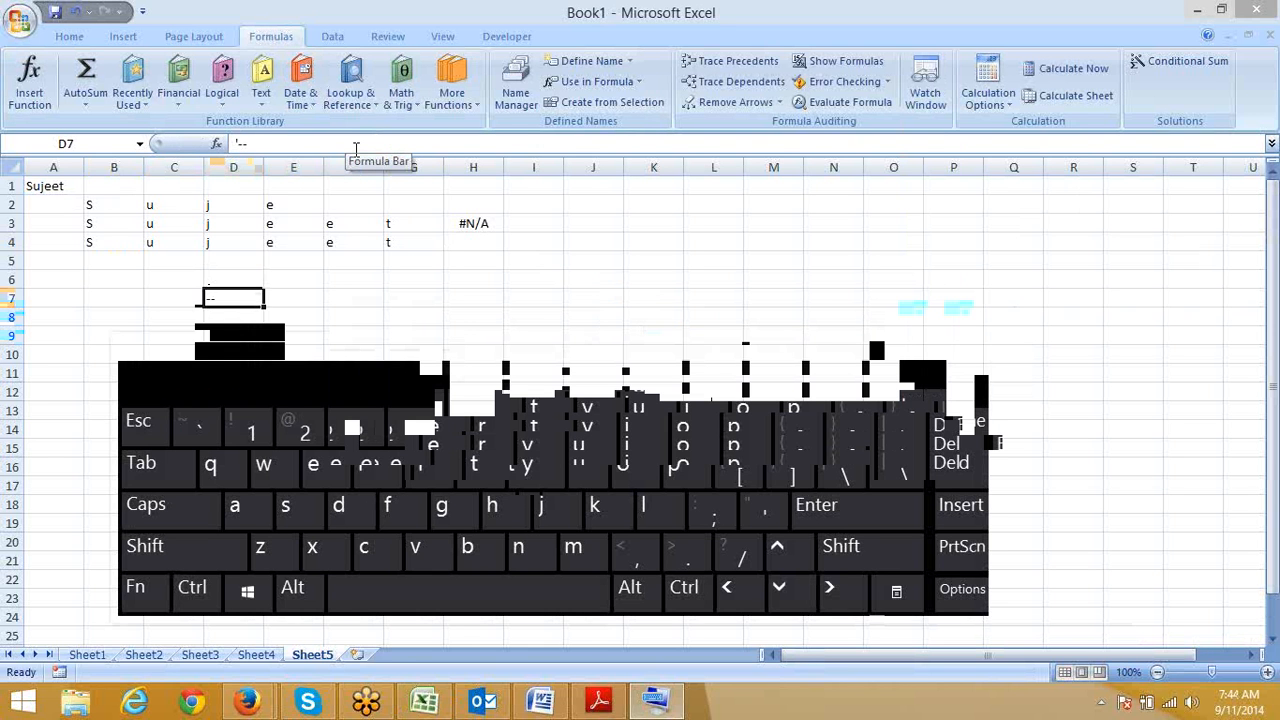
key(Down)
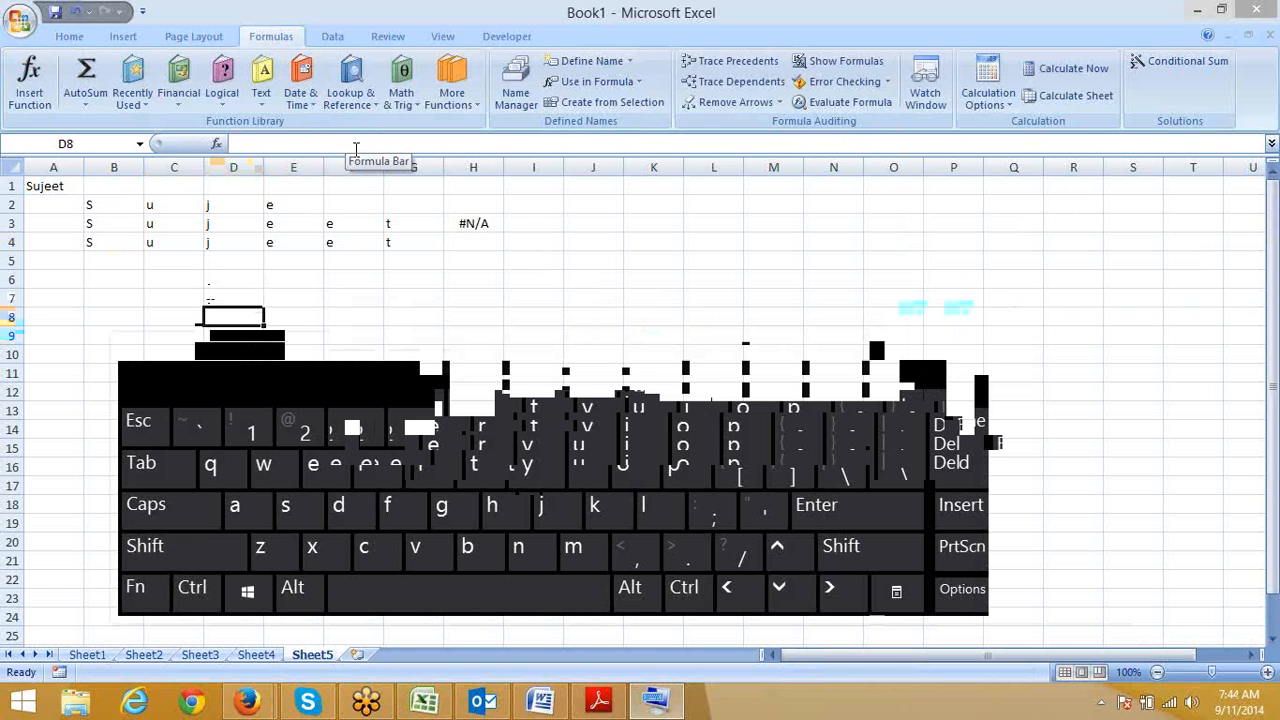
text(-)
key(Right)
key(Right)
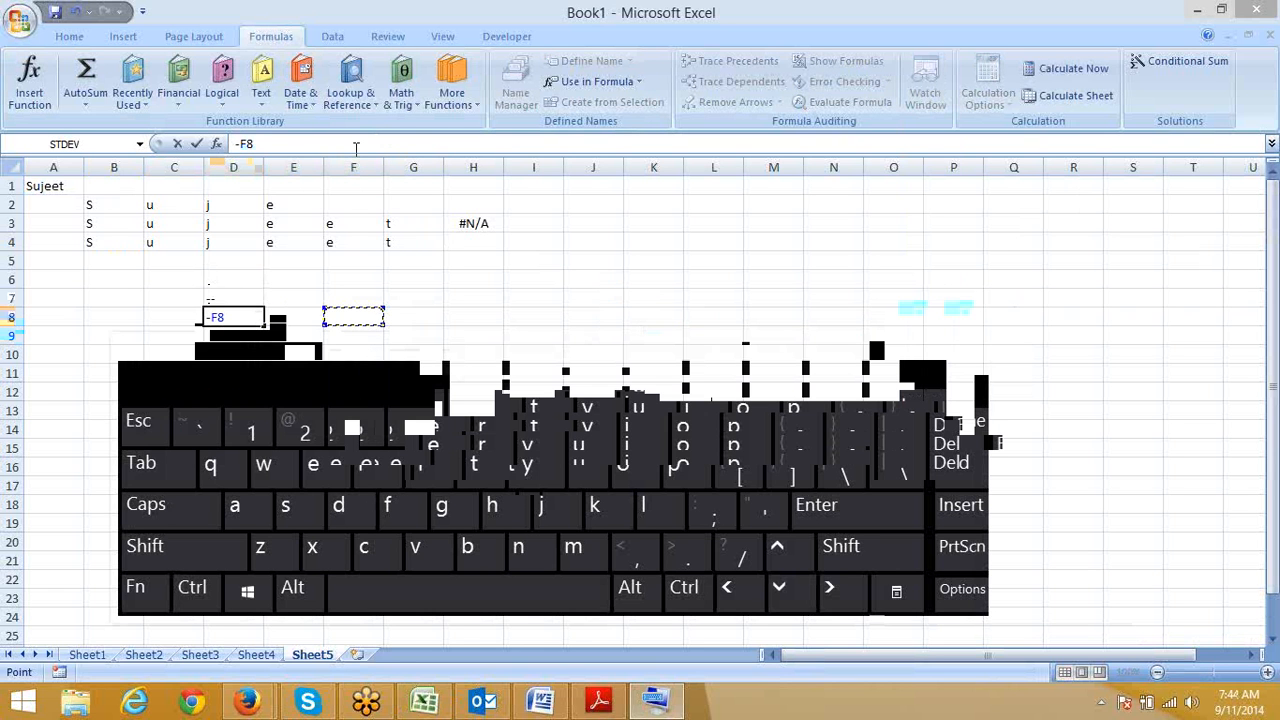
key(BackSpace)
key(BackSpace)
key(BackSpace)
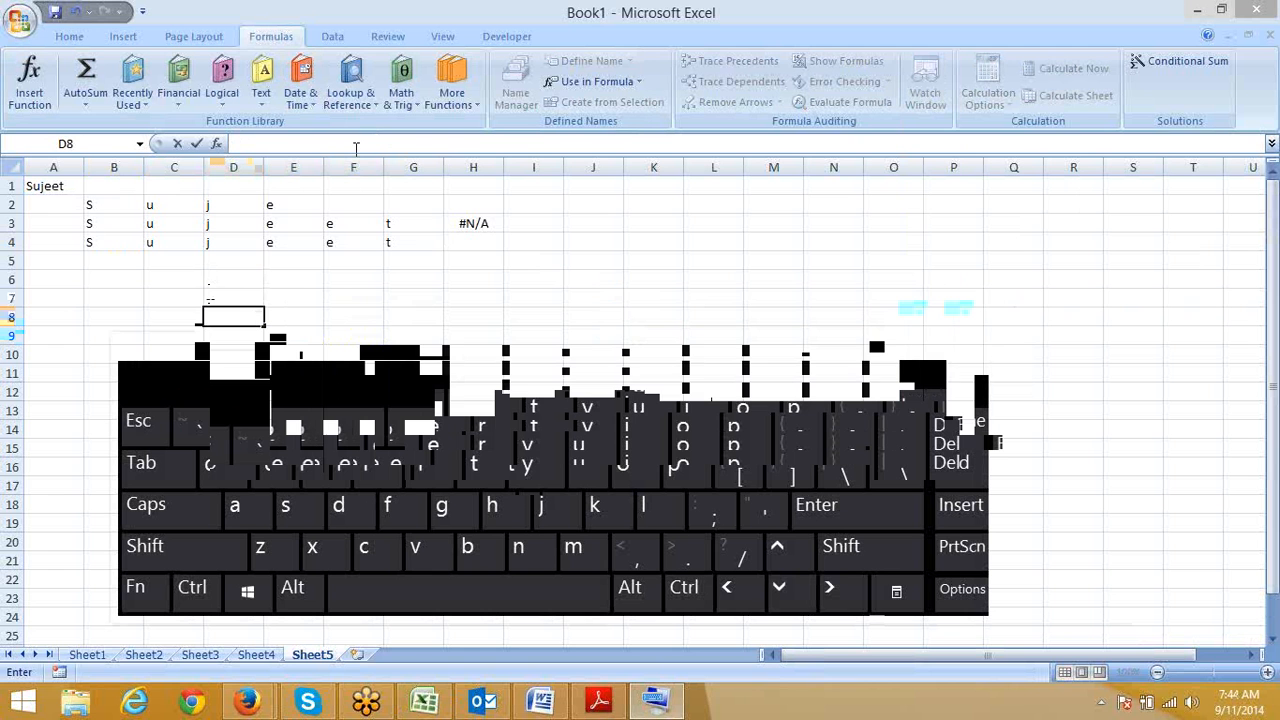
Enter == in D8 and ++ in D9, accepting the proposed text correction for each
text(==)
key(Return)
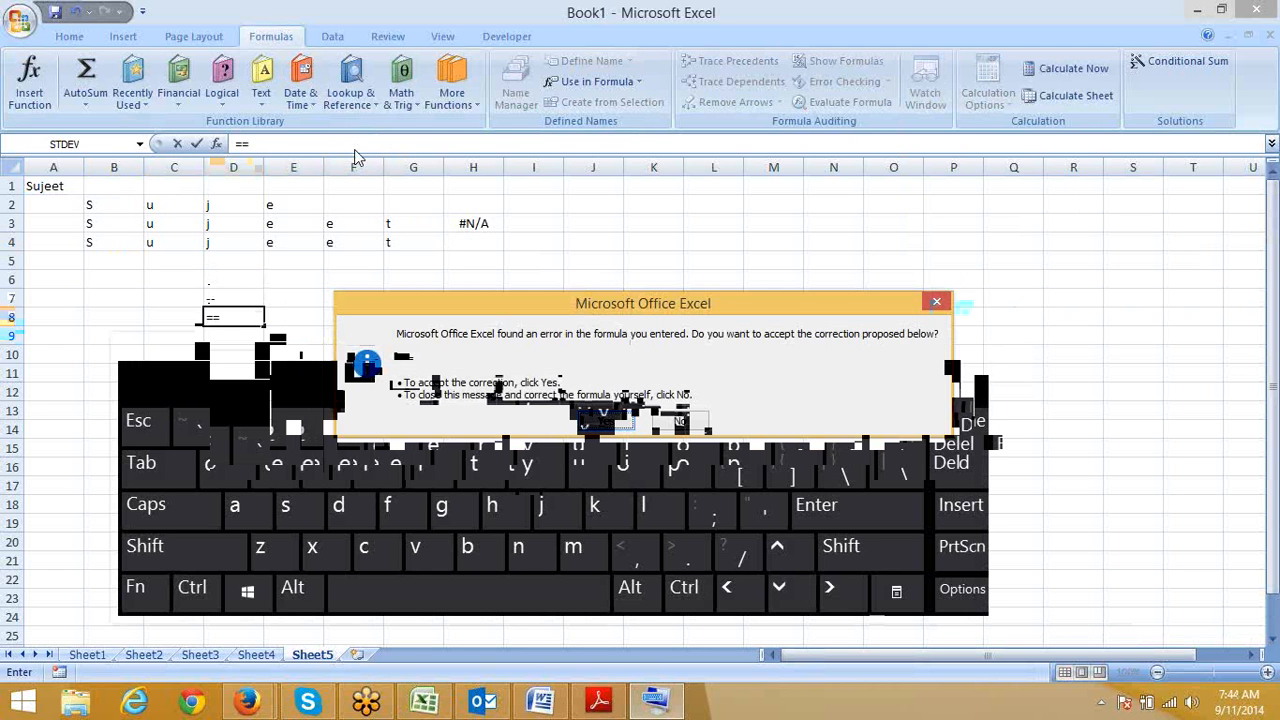
key(Return)
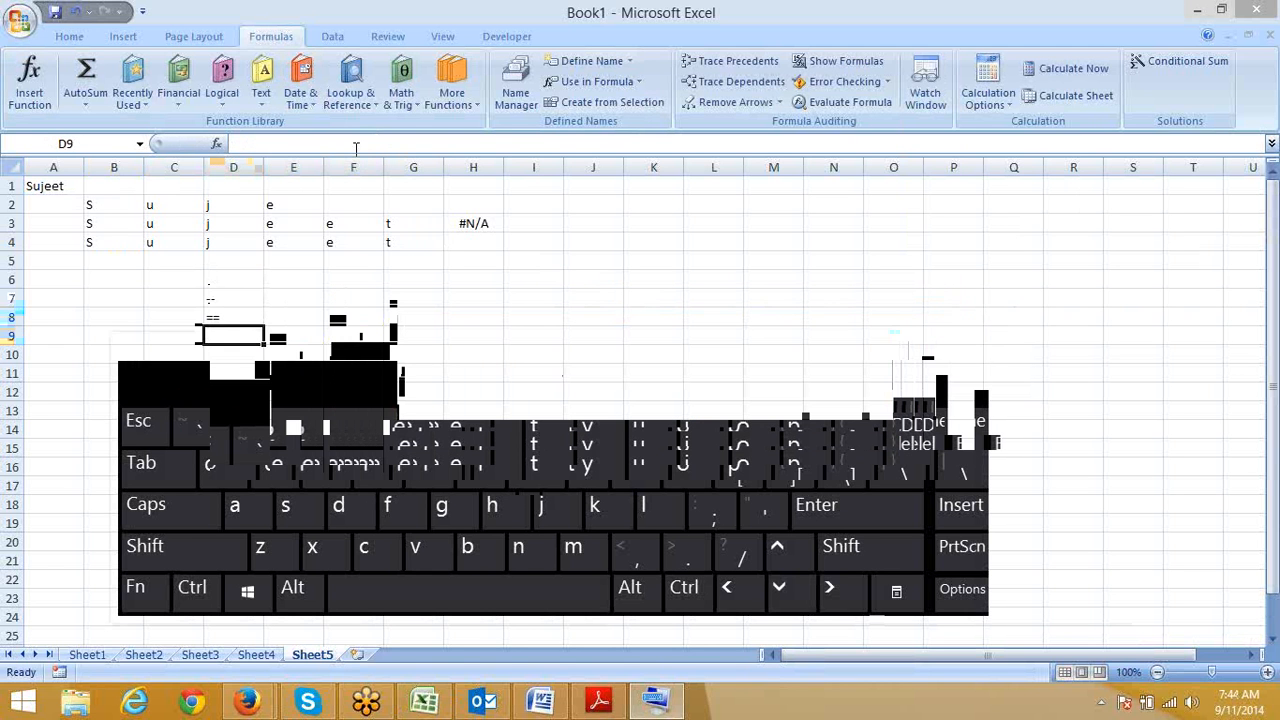
text(++)
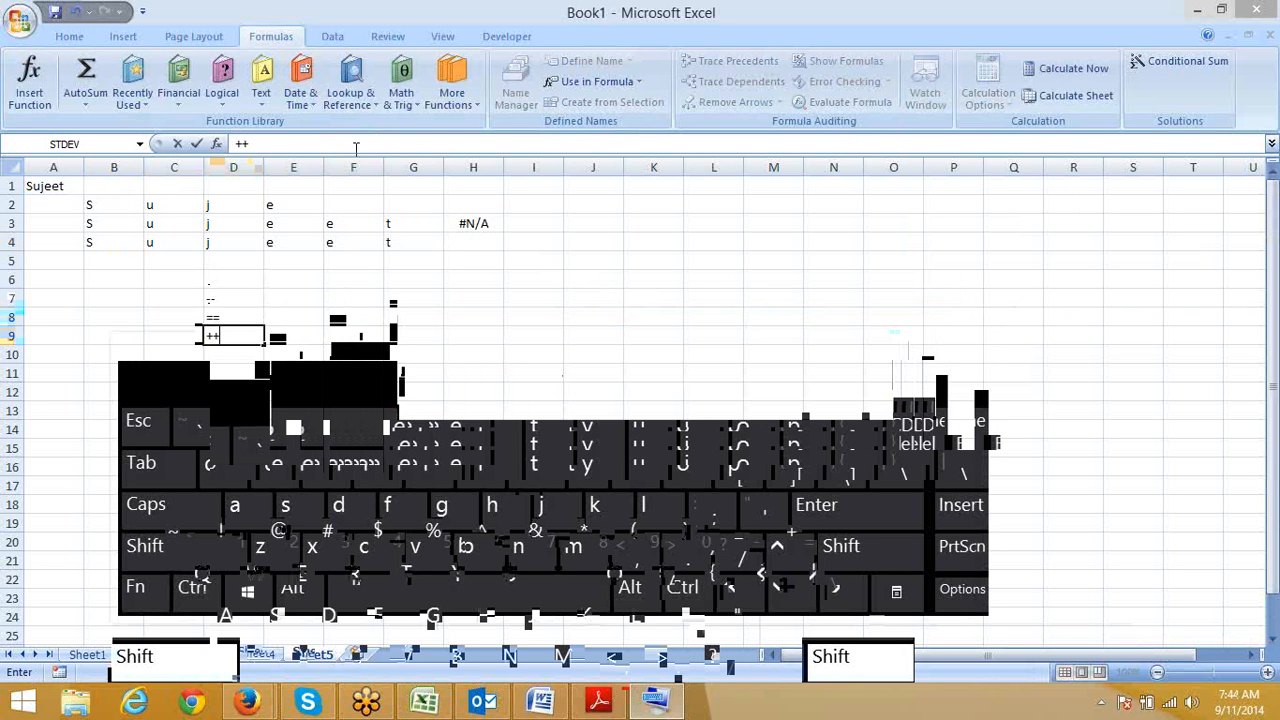
key(Return)
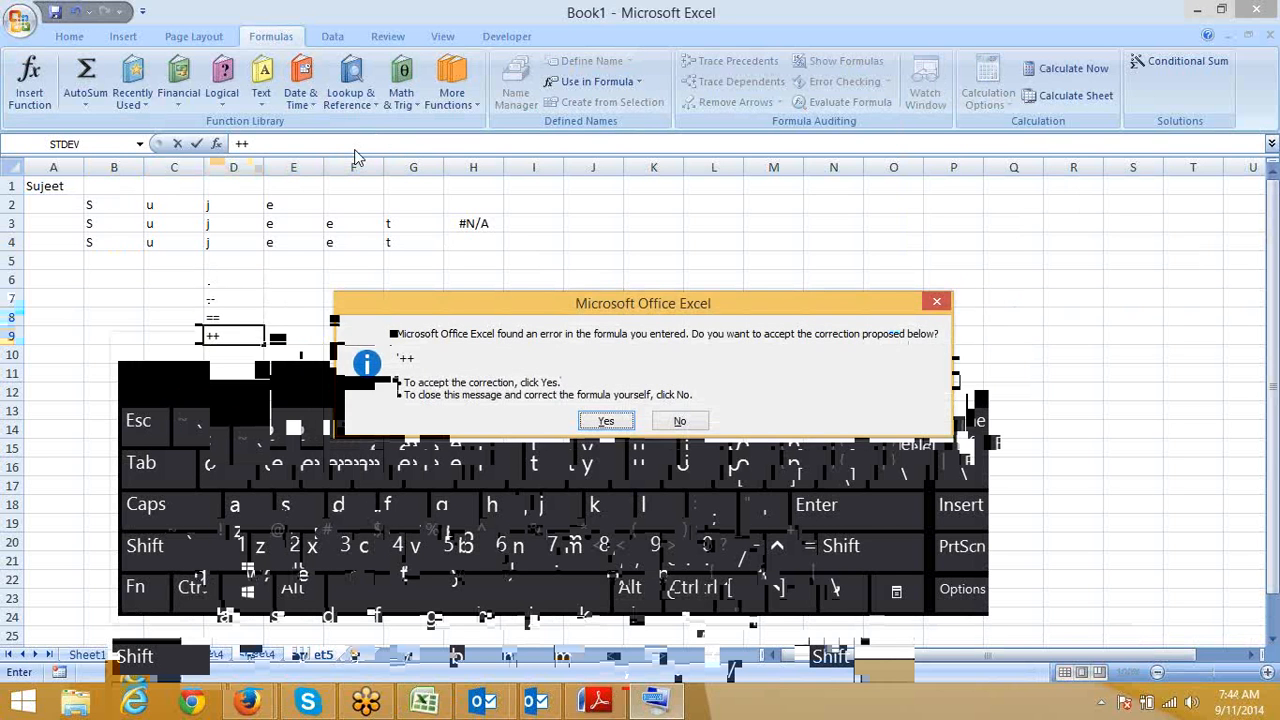
key(Return)
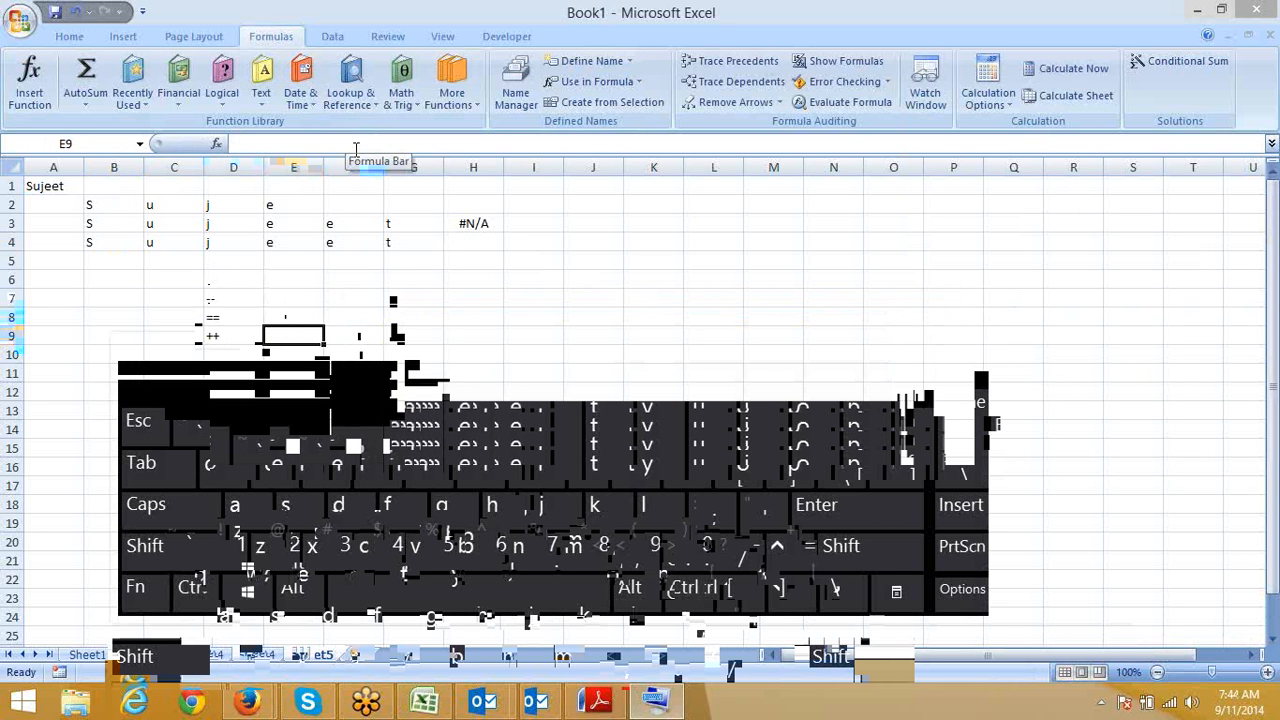
Enter \\ in cell E9 and reselect the cell
text(\\)
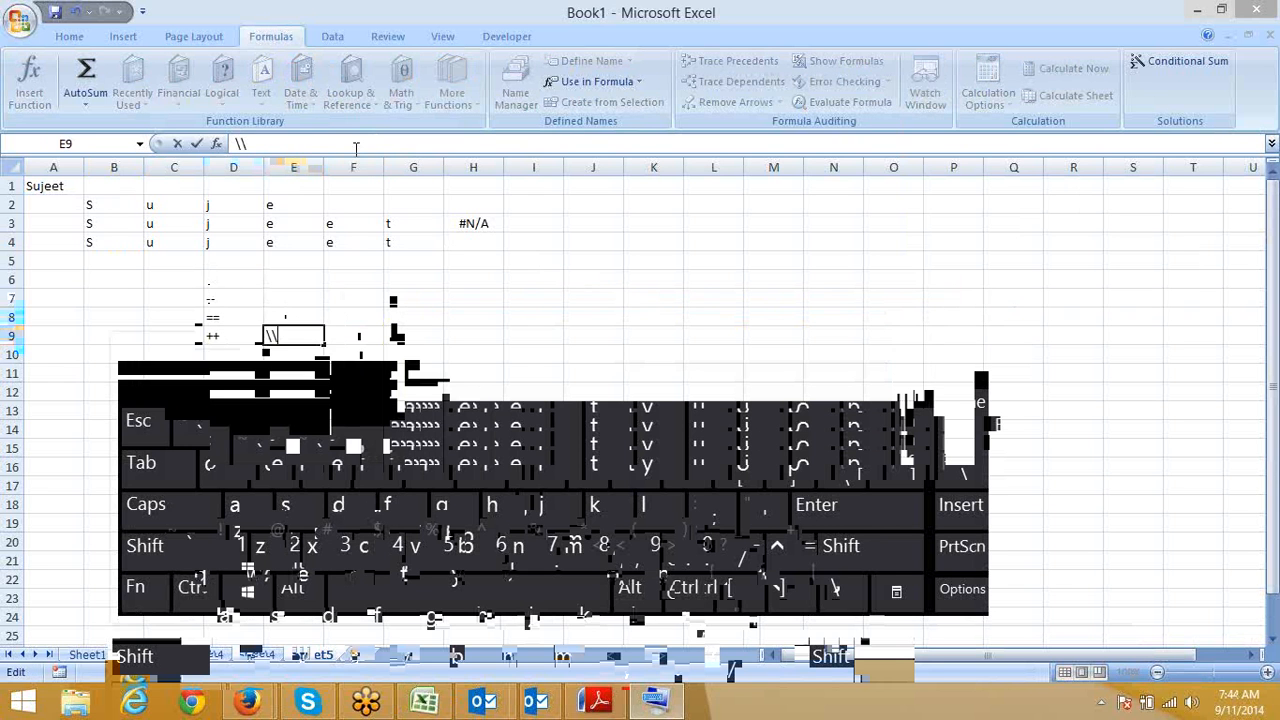
key(Return)
key(Up)
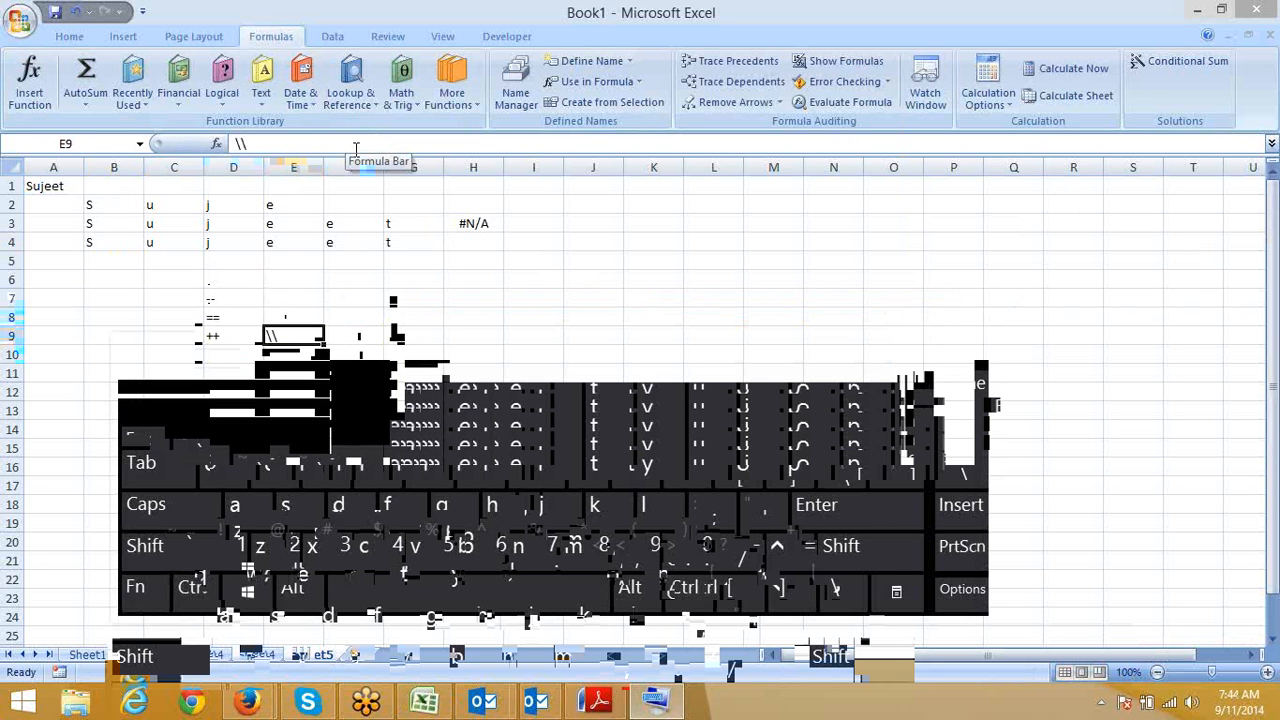